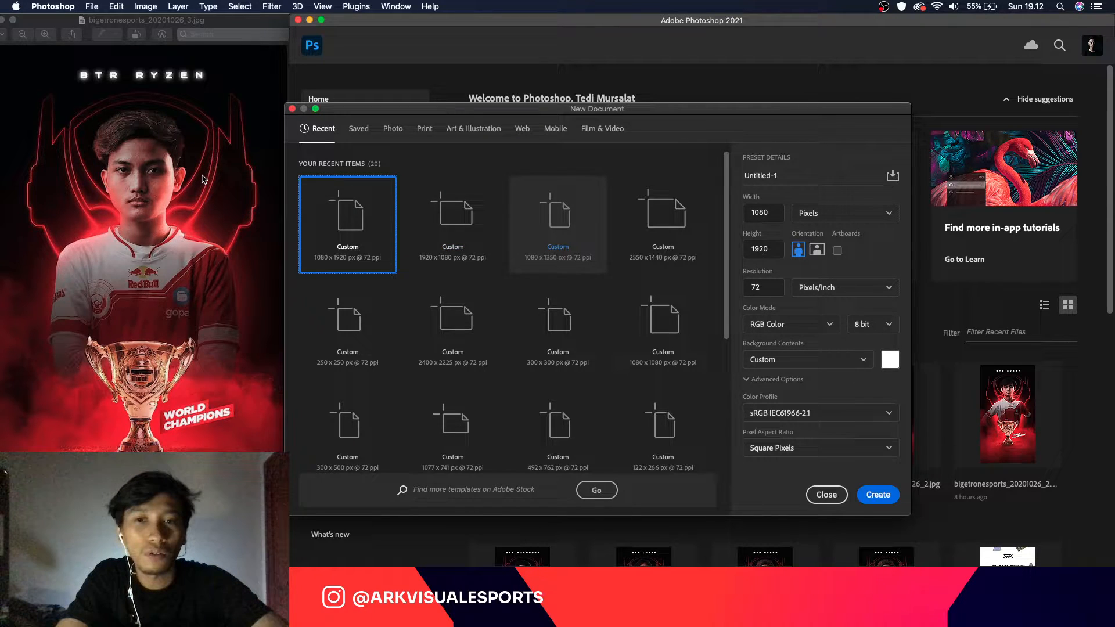
Step: Create a new portrait document of 1080 x 1920 pixels at 72 pixels/inch in RGB Color, 8 bit
{"action": "left_click", "coordinate": [453, 226]}
{"action": "left_click", "coordinate": [799, 250]}
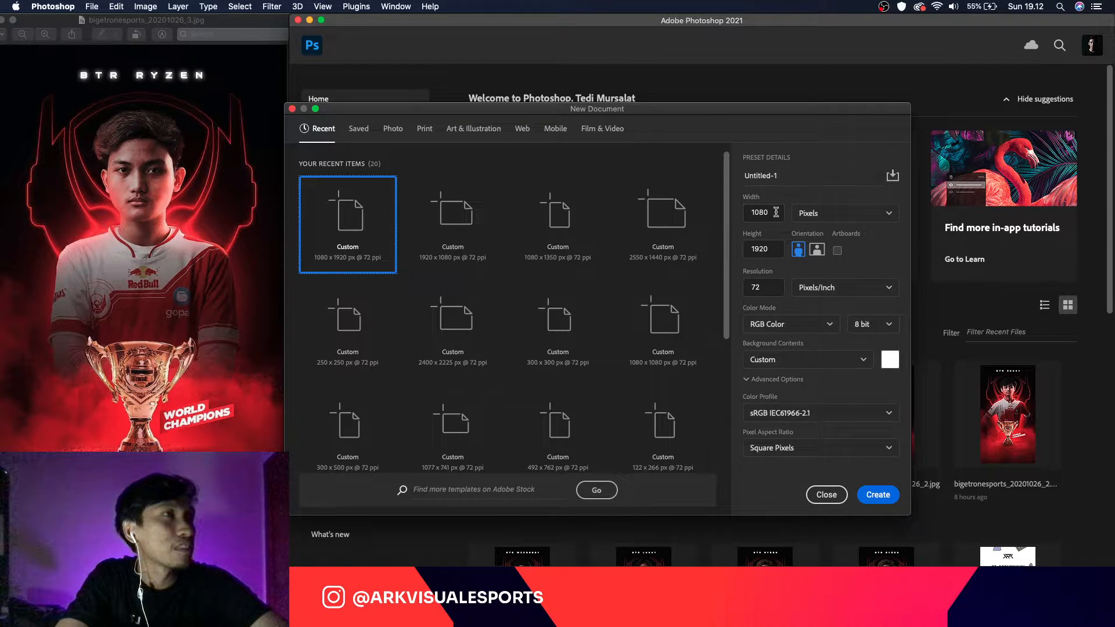
{"action": "double_click", "coordinate": [774, 249]}
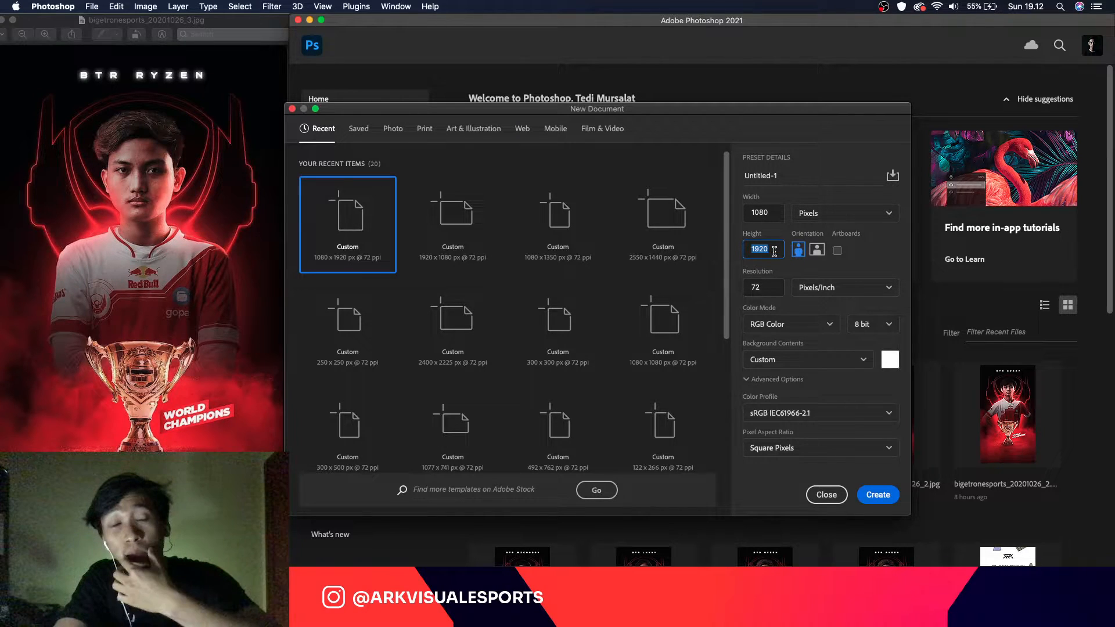
{"action": "double_click", "coordinate": [764, 289]}
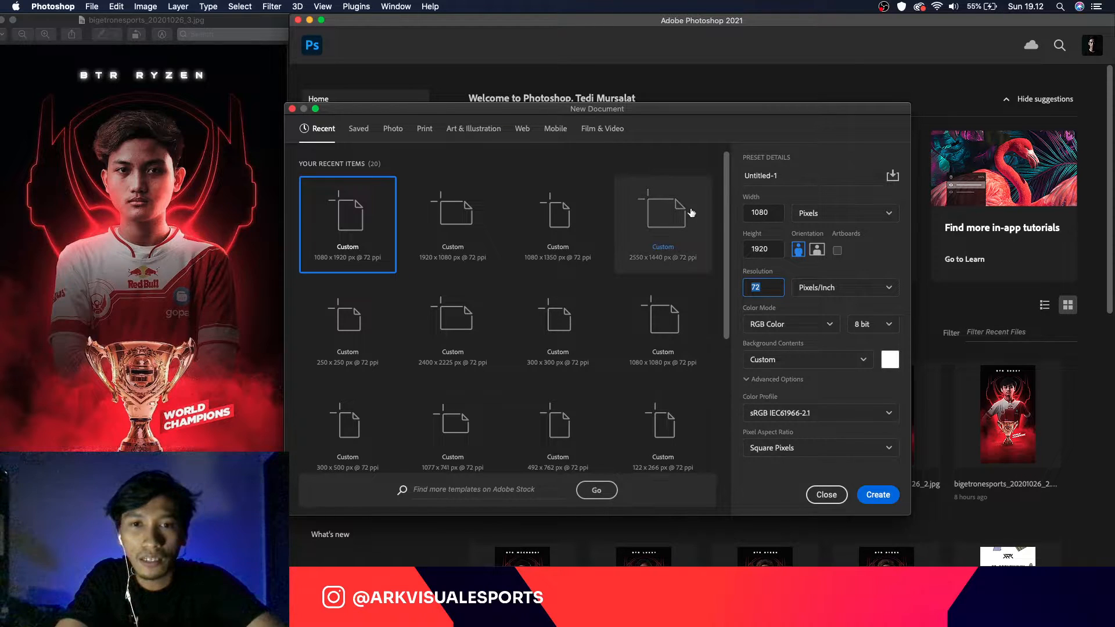
{"action": "left_click", "coordinate": [880, 498]}
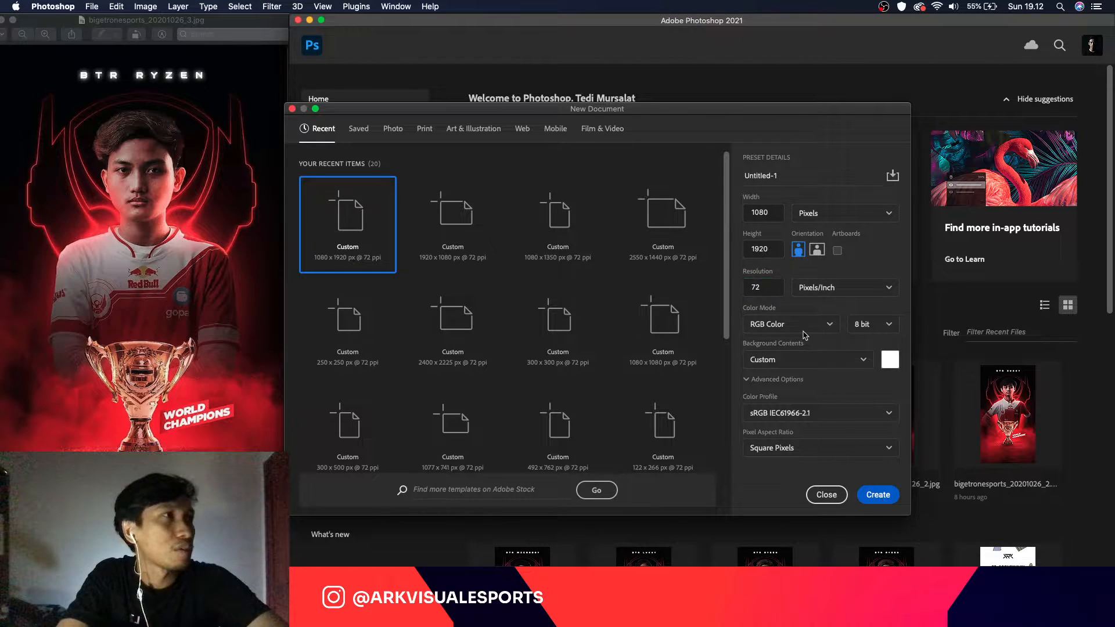
{"action": "left_click", "coordinate": [878, 495]}
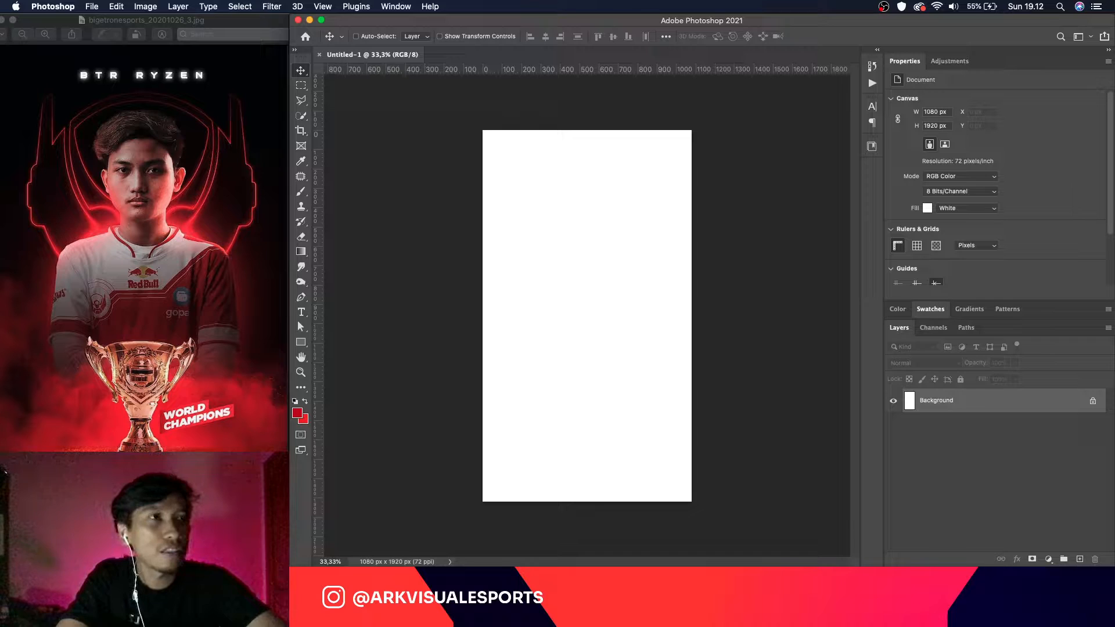
Step: Switch to the reference poster bigetronesports_20201026_3.jpg in Preview and examine the trophy base and the grass texture around it
{"action": "left_click", "coordinate": [234, 560]}
{"action": "left_click_drag", "start_coordinate": [233, 565], "coordinate": [233, 470]}
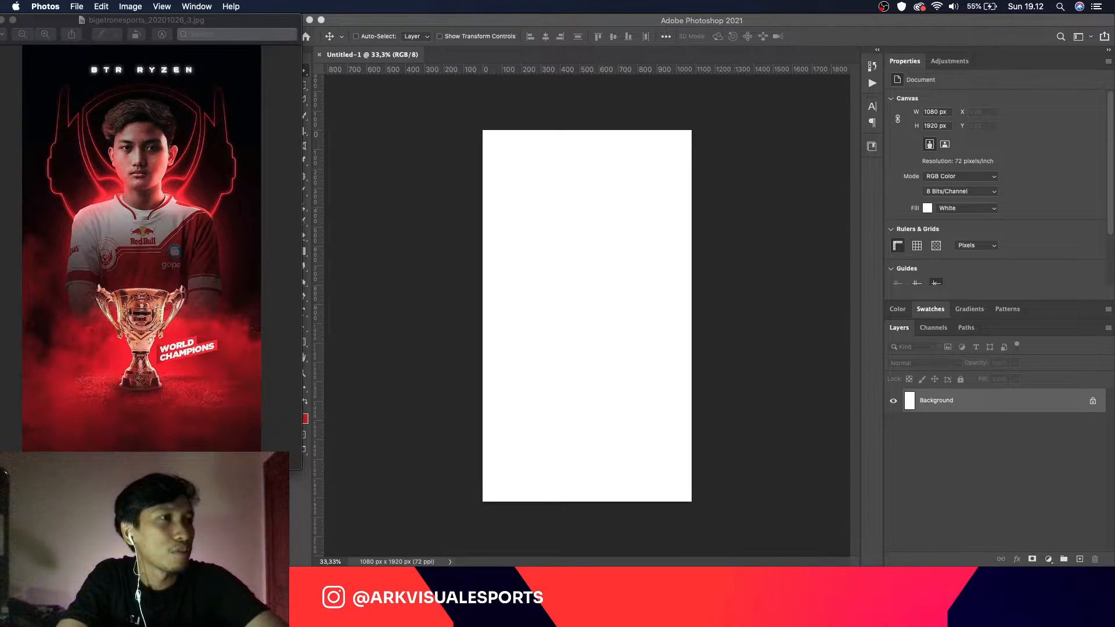
{"action": "right_click", "coordinate": [523, 614]}
{"action": "left_click", "coordinate": [504, 588]}
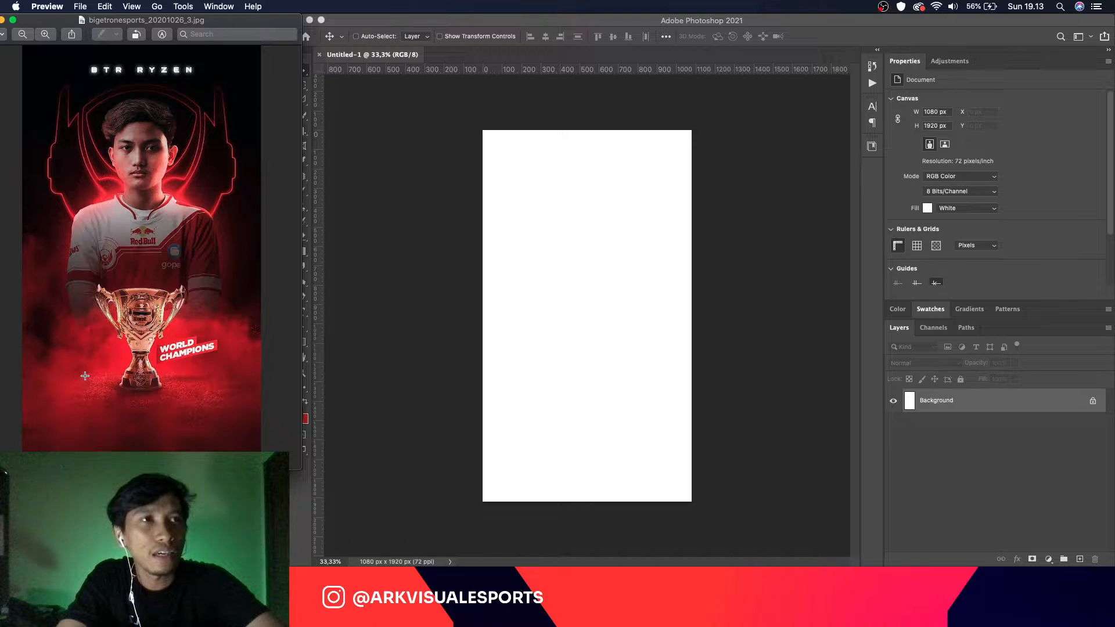
{"action": "scroll", "coordinate": [136, 402], "scroll_direction": "up", "scroll_amount": 5}
{"action": "scroll", "coordinate": [136, 402], "scroll_direction": "up", "scroll_amount": 3}
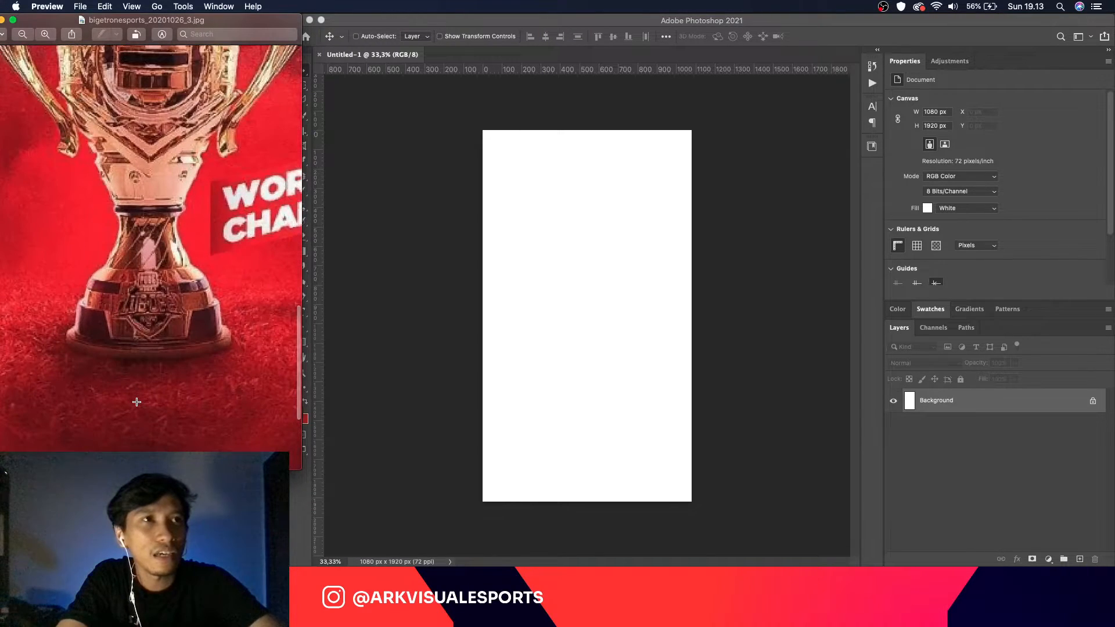
{"action": "left_click_drag", "start_coordinate": [103, 349], "coordinate": [188, 300]}
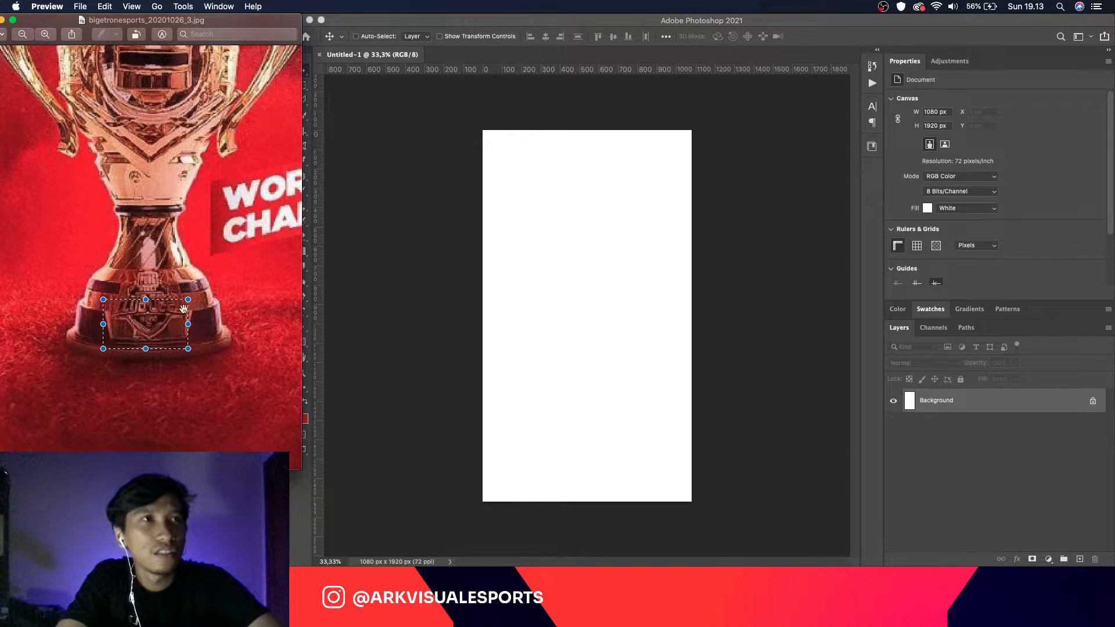
{"action": "left_click_drag", "start_coordinate": [55, 288], "coordinate": [134, 271]}
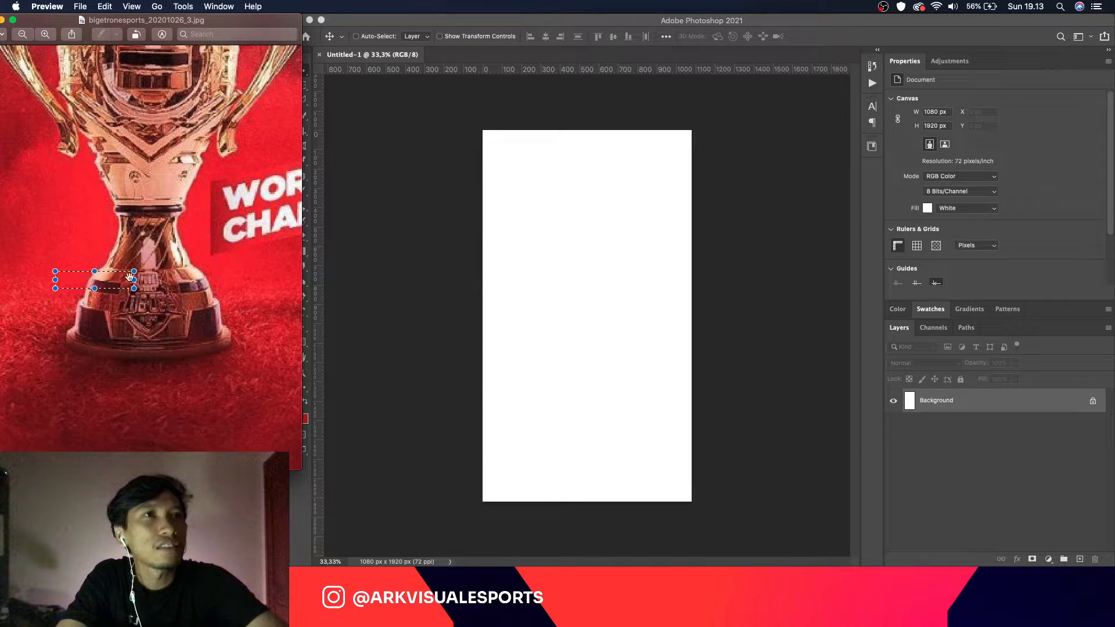
{"action": "left_click_drag", "start_coordinate": [10, 287], "coordinate": [214, 273]}
{"action": "left_click_drag", "start_coordinate": [120, 325], "coordinate": [296, 360]}
{"action": "left_click_drag", "start_coordinate": [95, 161], "coordinate": [252, 282]}
{"action": "left_click_drag", "start_coordinate": [152, 209], "coordinate": [0, 161]}
{"action": "left_click", "coordinate": [102, 293]}
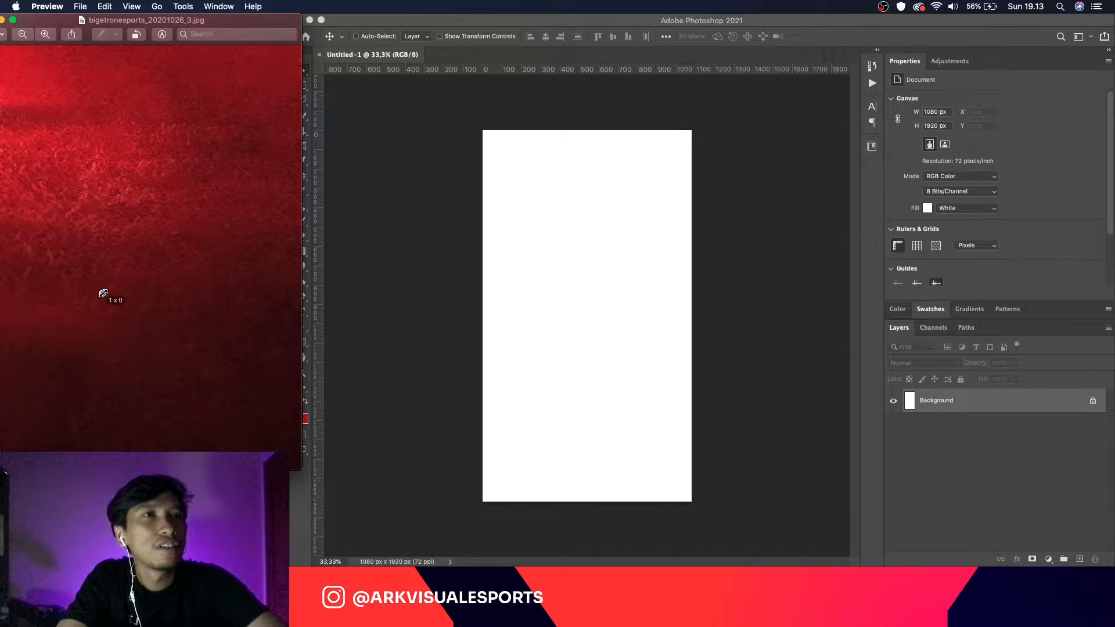
{"action": "scroll", "coordinate": [102, 293], "scroll_direction": "down", "scroll_amount": 10}
{"action": "scroll", "coordinate": [101, 292], "scroll_direction": "up", "scroll_amount": 10}
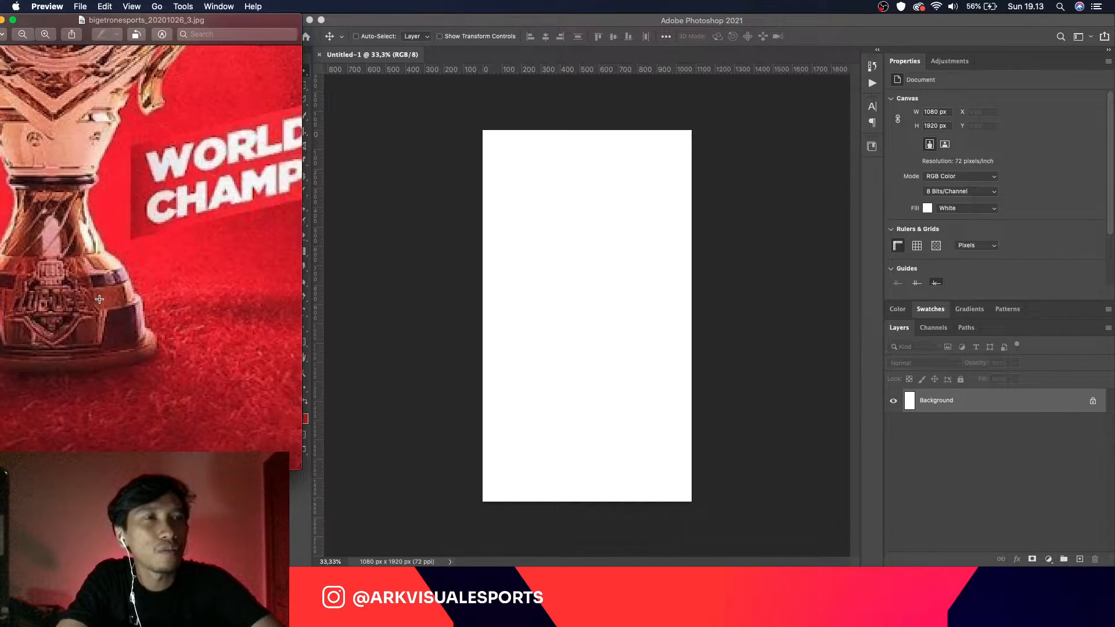
{"action": "scroll", "coordinate": [100, 299], "scroll_direction": "down", "scroll_amount": 8}
{"action": "scroll", "coordinate": [99, 299], "scroll_direction": "down", "scroll_amount": 10}
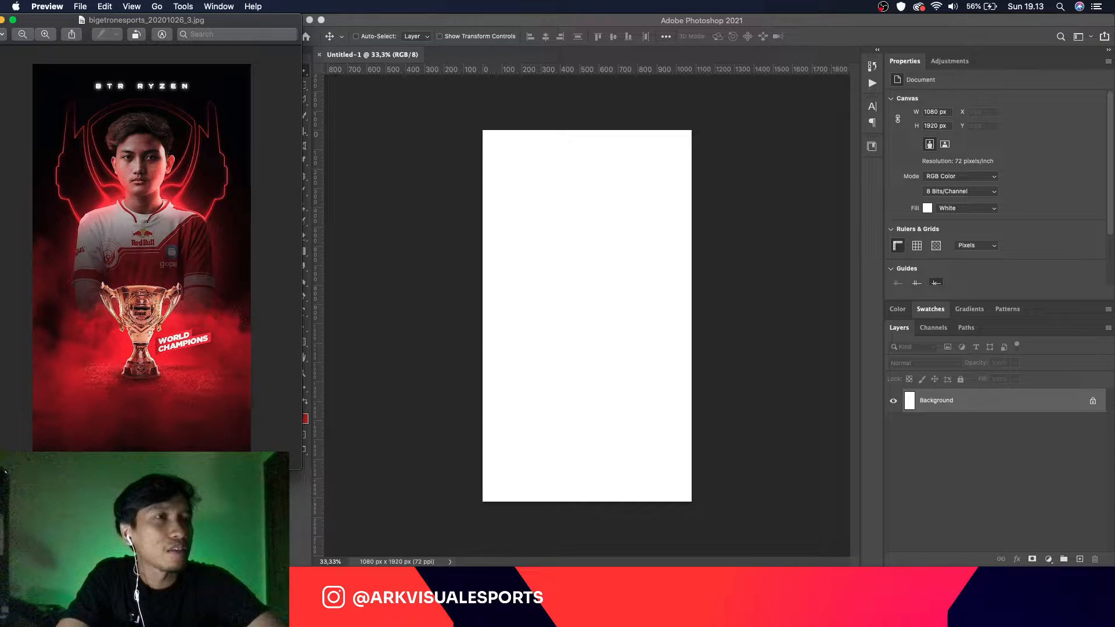
Step: Switch to Finder, open the Image Assets folder in _01 Poster Bigetron and preview lawn-pH.jpg
{"action": "left_click", "coordinate": [656, 604]}
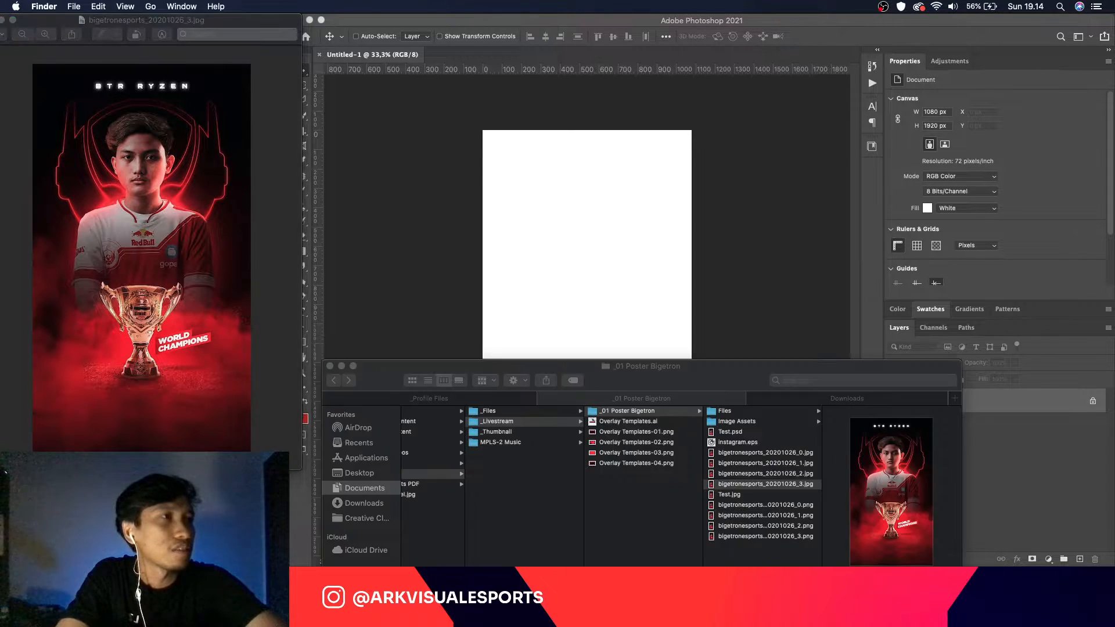
{"action": "left_click_drag", "start_coordinate": [678, 369], "coordinate": [492, 460]}
{"action": "left_click", "coordinate": [727, 463]}
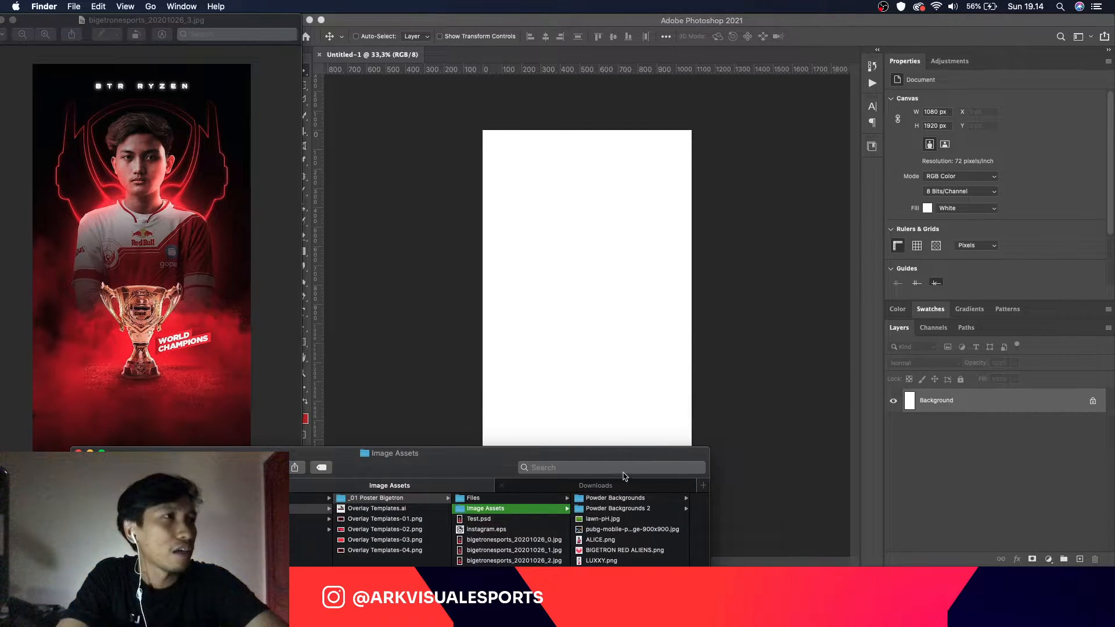
{"action": "left_click_drag", "start_coordinate": [624, 456], "coordinate": [614, 450]}
{"action": "left_click", "coordinate": [602, 503]}
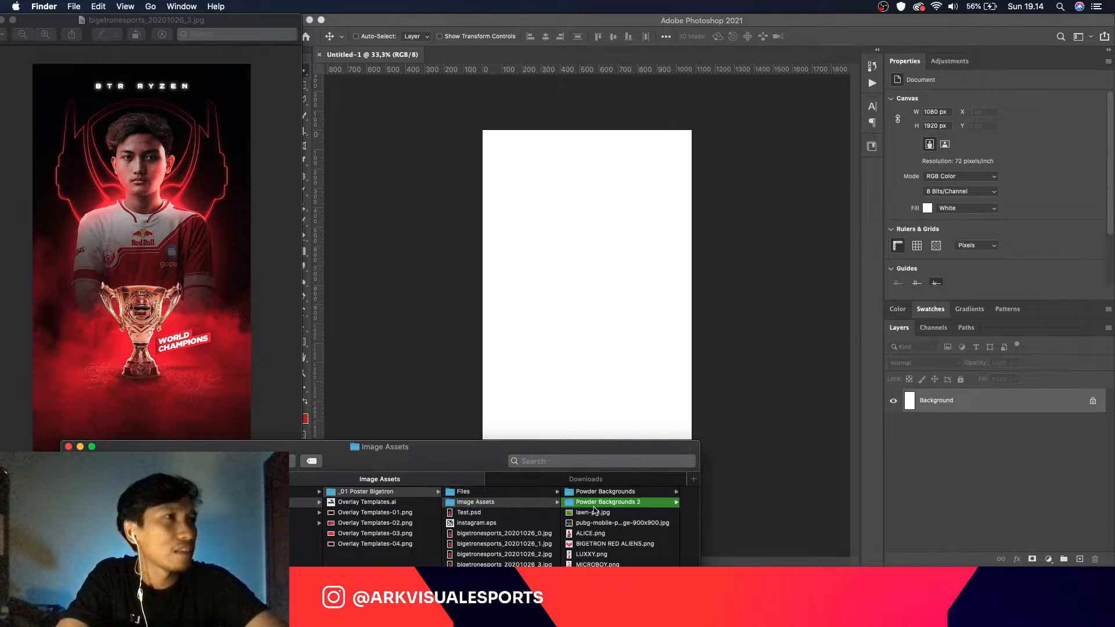
{"action": "key", "text": "Down"}
{"action": "key", "text": "space"}
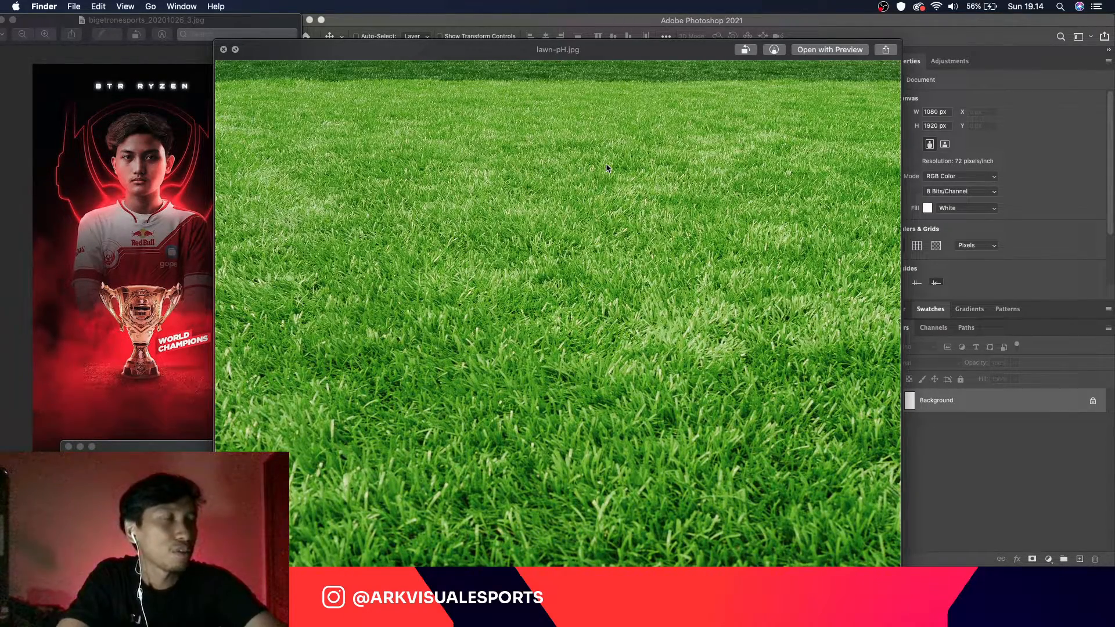
{"action": "key", "text": "space"}
Step: Place lawn-pH.jpg in the Photoshop document, enlarge it to about 1128 px wide and position it across the canvas bottom at about Y 1325 px
{"action": "left_click", "coordinate": [504, 514]}
{"action": "left_click_drag", "start_coordinate": [516, 497], "coordinate": [672, 303]}
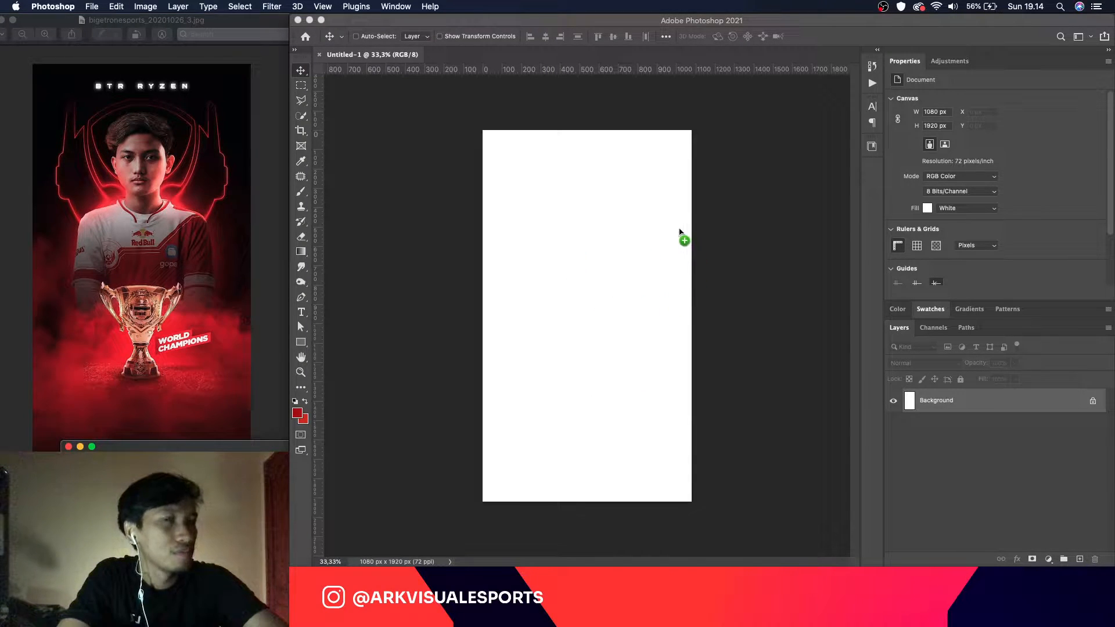
{"action": "left_click_drag", "start_coordinate": [632, 278], "coordinate": [700, 232]}
{"action": "left_click_drag", "start_coordinate": [648, 318], "coordinate": [649, 470]}
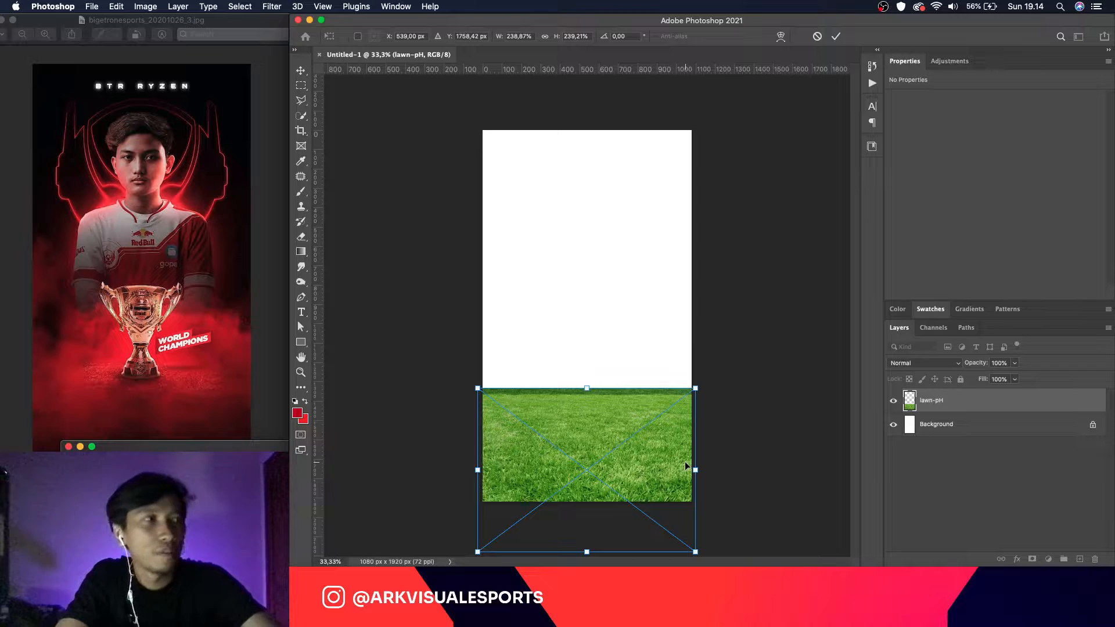
{"action": "key", "text": "Return"}
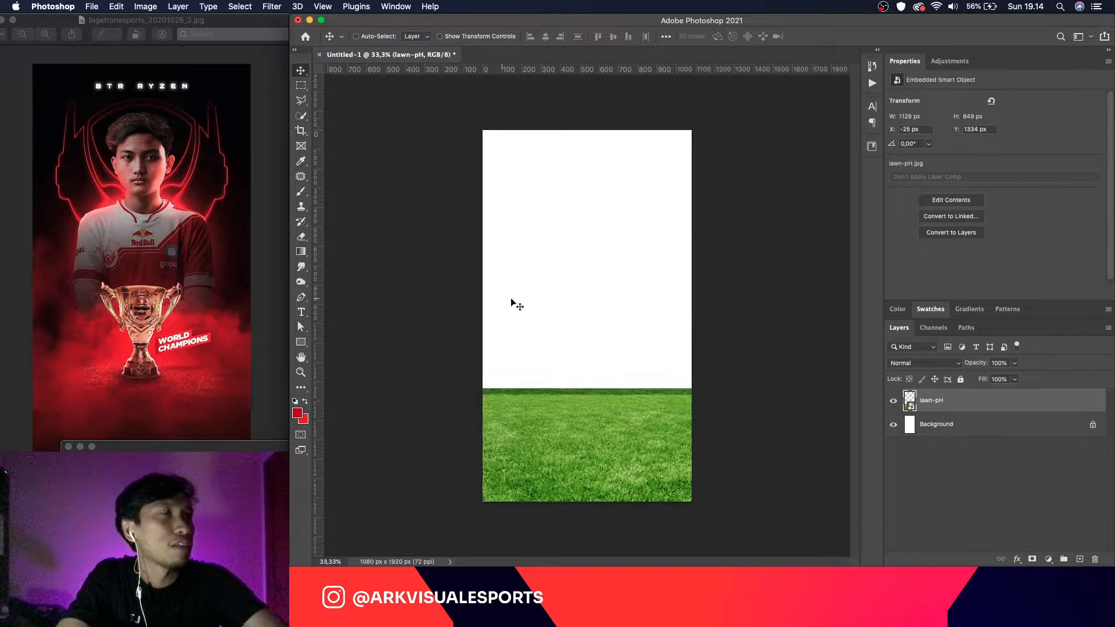
{"action": "left_click_drag", "start_coordinate": [576, 406], "coordinate": [576, 360]}
{"action": "left_click_drag", "start_coordinate": [604, 419], "coordinate": [605, 462]}
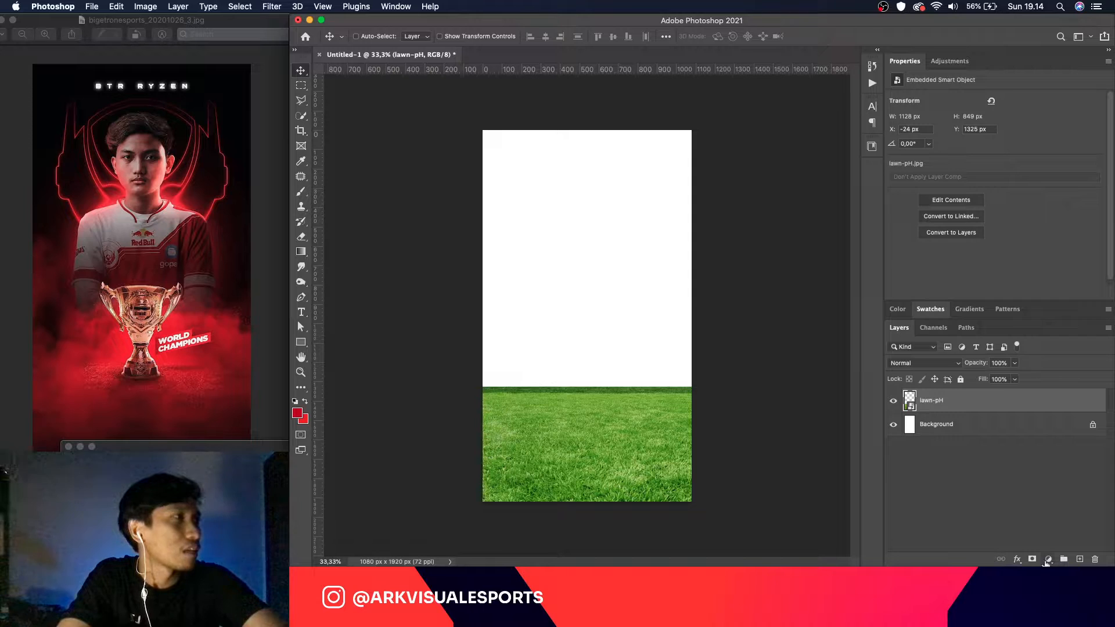
Step: Add a layer mask to the lawn-pH layer and fade the grass's upper edge with straight strokes of a soft black 150 px brush
{"action": "left_click", "coordinate": [1032, 559]}
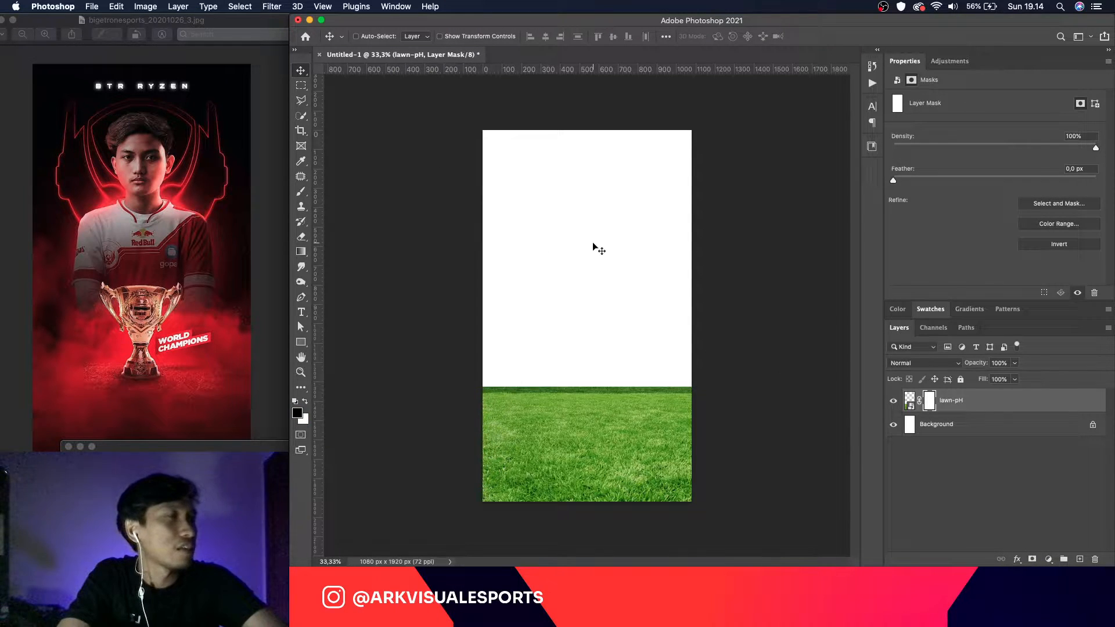
{"action": "key", "text": "b"}
{"action": "key", "text": "bracketleft"}
{"action": "key", "text": "bracketleft"}
{"action": "key", "text": "bracketleft"}
{"action": "key", "text": "bracketleft"}
{"action": "key", "text": "bracketleft"}
{"action": "key", "text": "bracketleft"}
{"action": "key", "text": "bracketleft"}
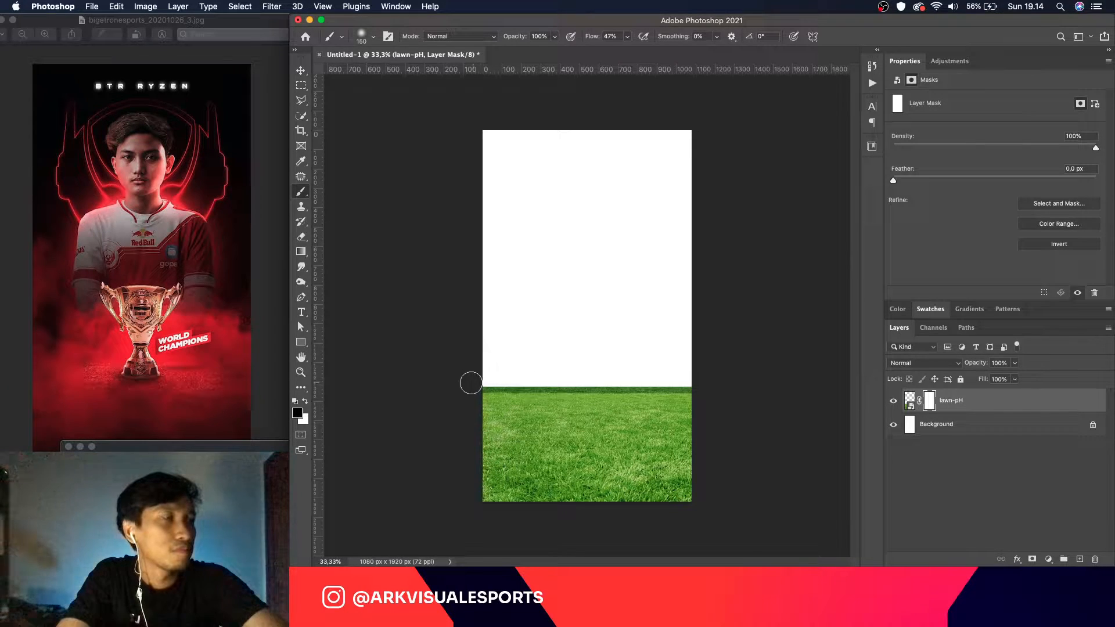
{"action": "left_click_drag", "start_coordinate": [503, 383], "coordinate": [704, 385]}
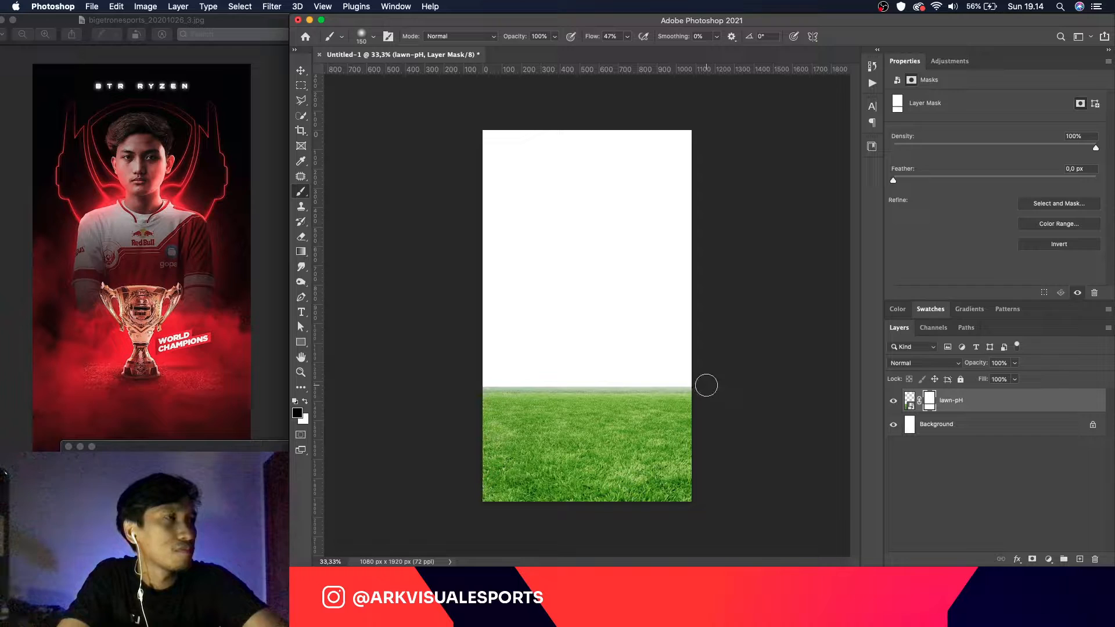
{"action": "left_click", "coordinate": [469, 387], "text": "shift"}
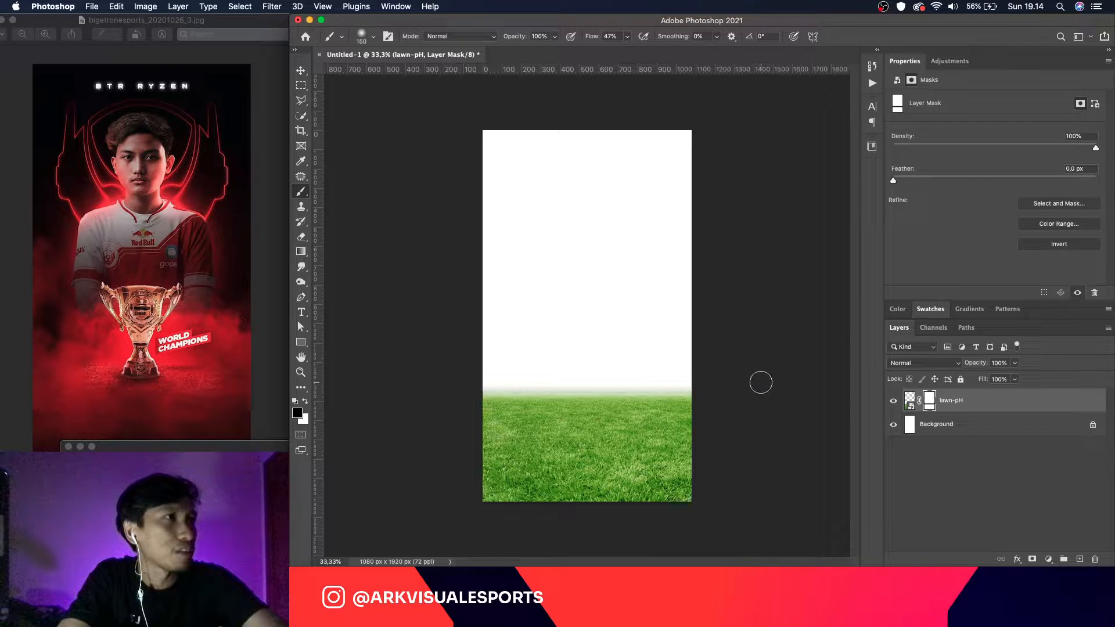
{"action": "left_click", "coordinate": [706, 382], "text": "shift"}
{"action": "left_click", "coordinate": [469, 385], "text": "shift"}
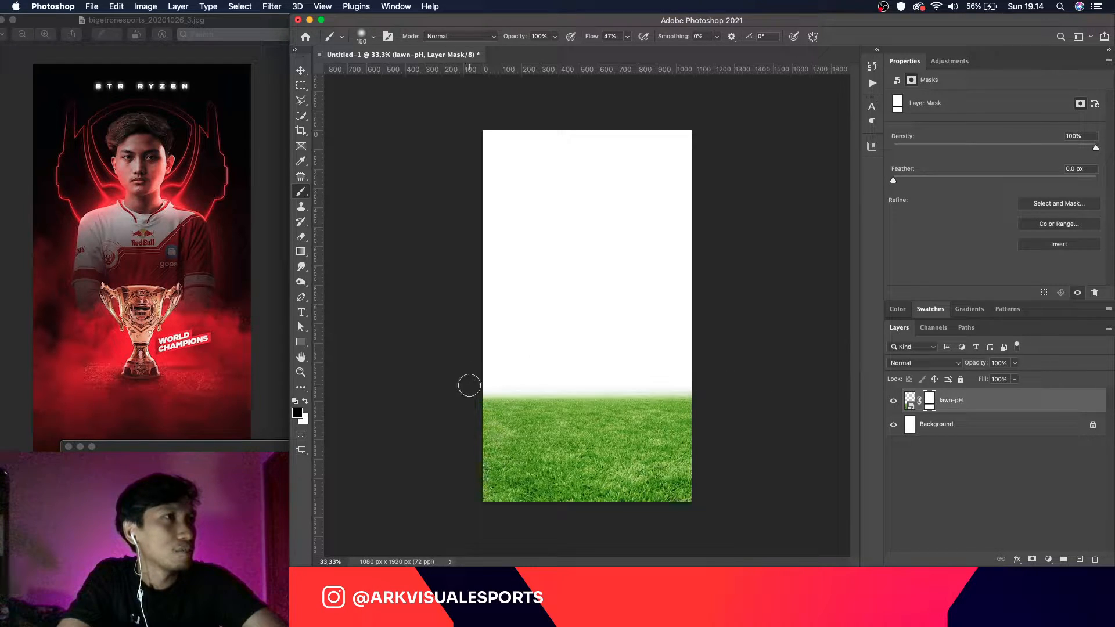
{"action": "left_click", "coordinate": [706, 387], "text": "shift"}
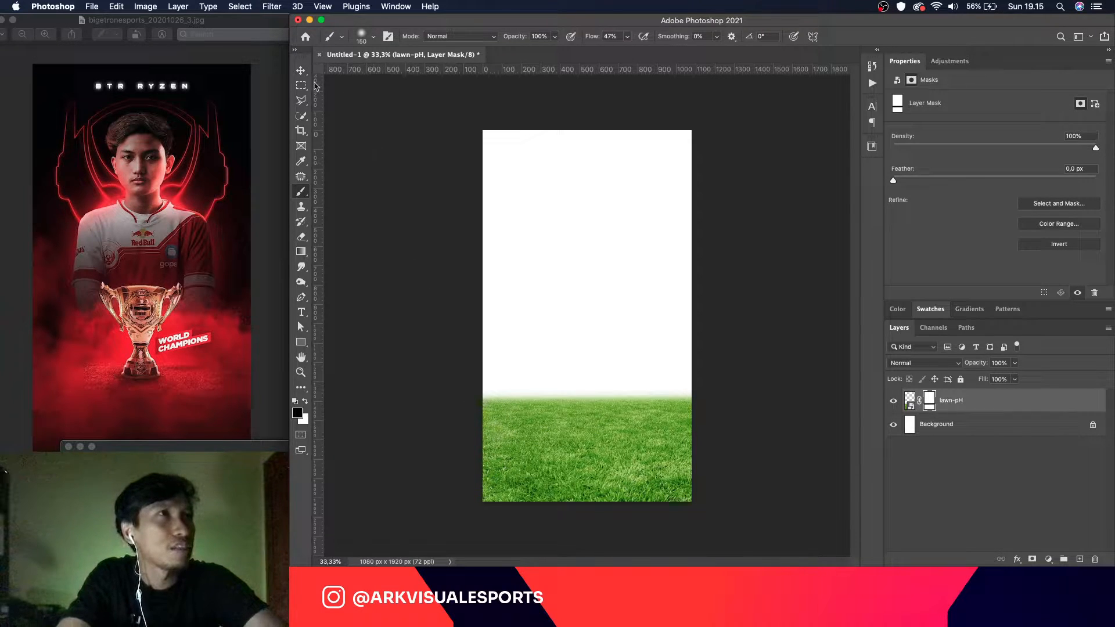
{"action": "left_click", "coordinate": [301, 71]}
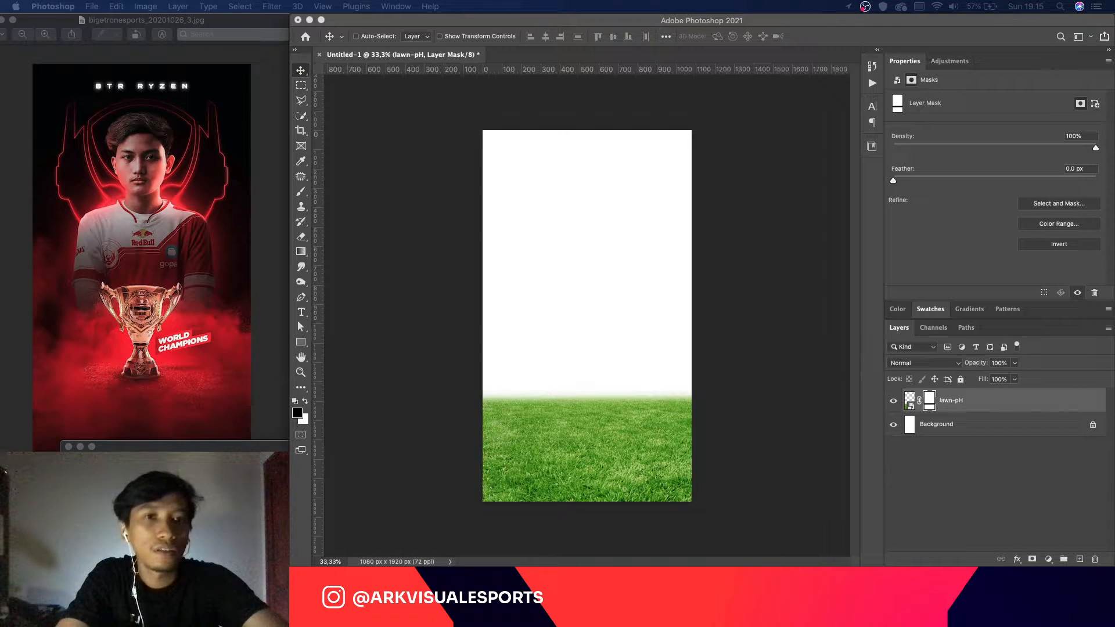
Step: Switch to the Image Assets folder in Finder and preview pubg-mobile-pmco-trophy-image-900x900.jpg
{"action": "key", "text": "super+Tab"}
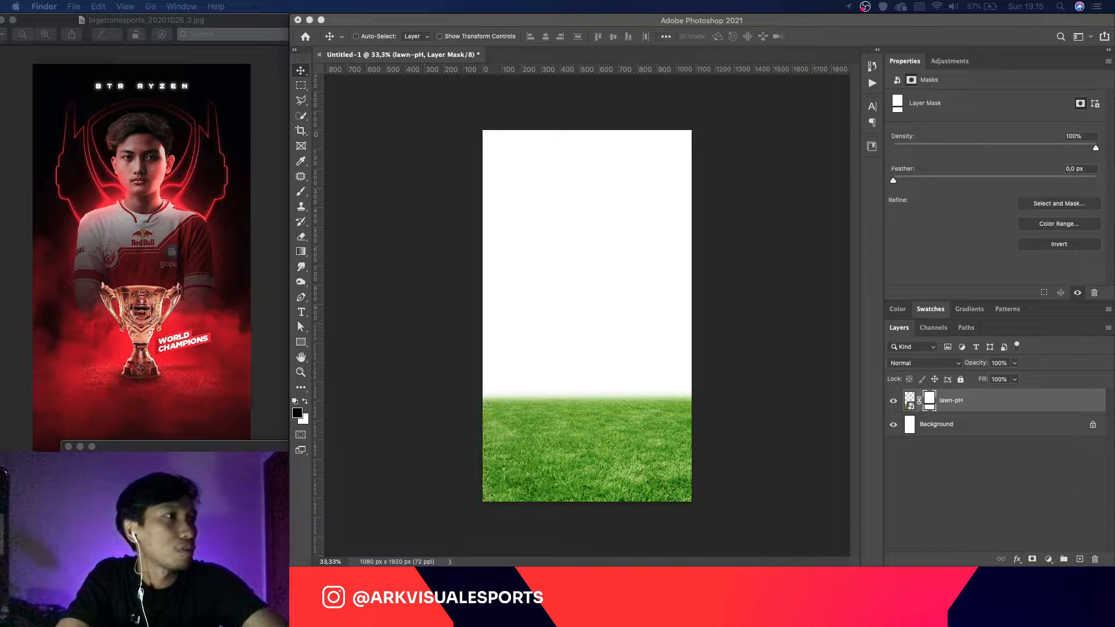
{"action": "left_click", "coordinate": [763, 385]}
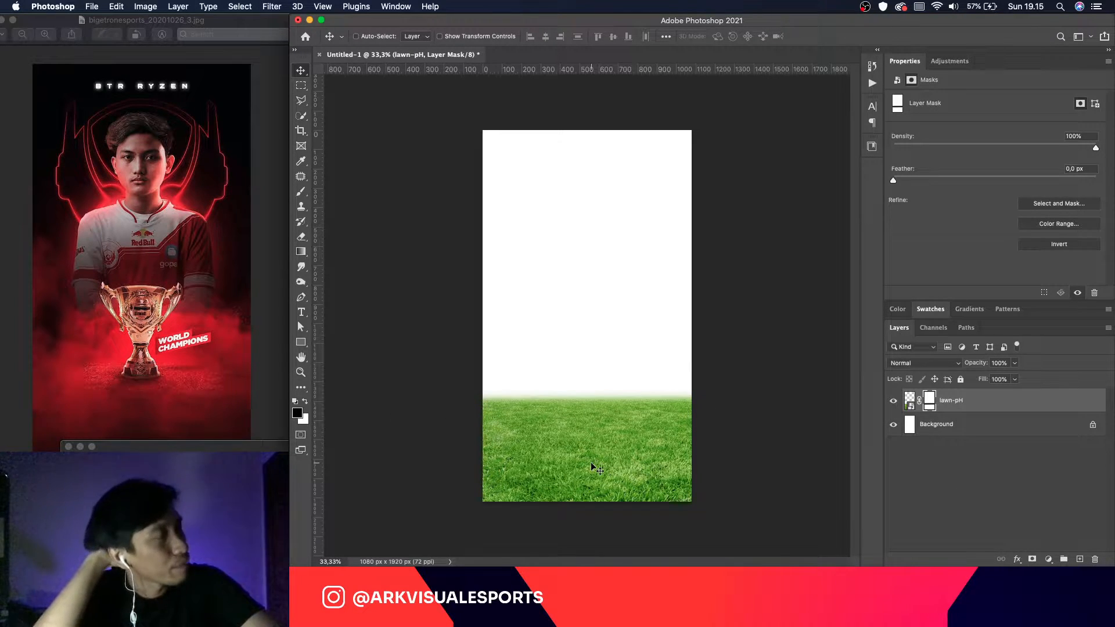
{"action": "left_click", "coordinate": [256, 465]}
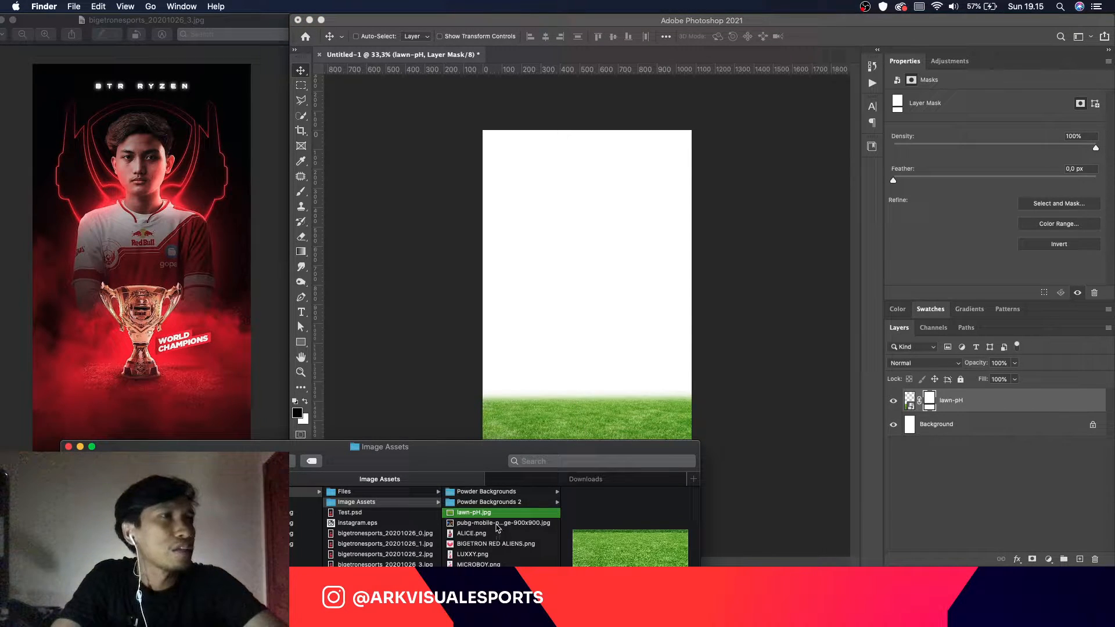
{"action": "left_click", "coordinate": [498, 524]}
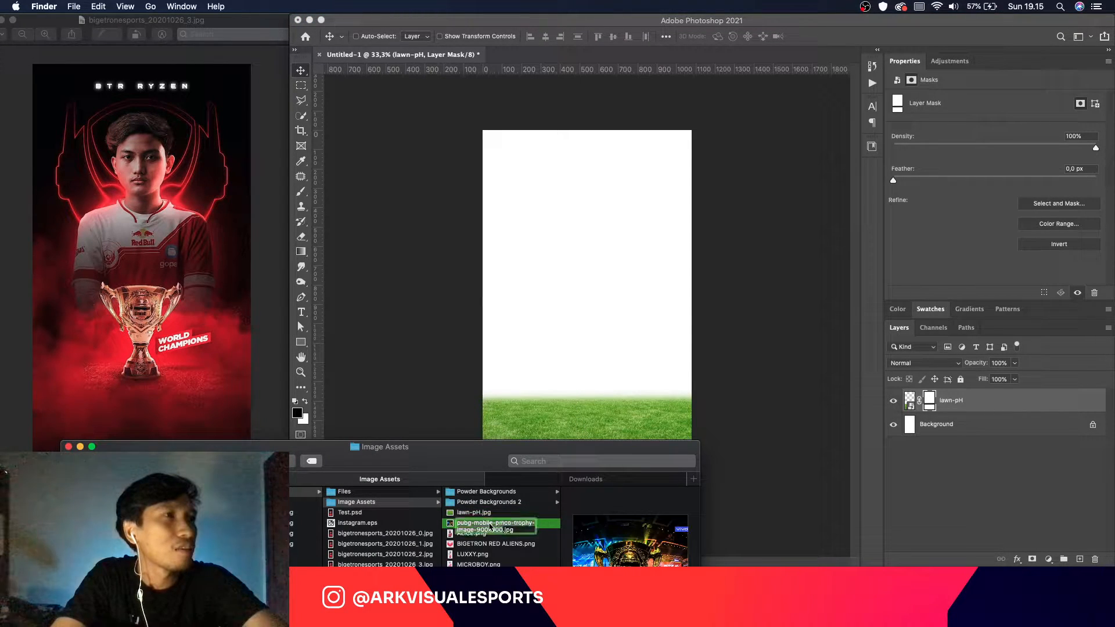
{"action": "key", "text": "space"}
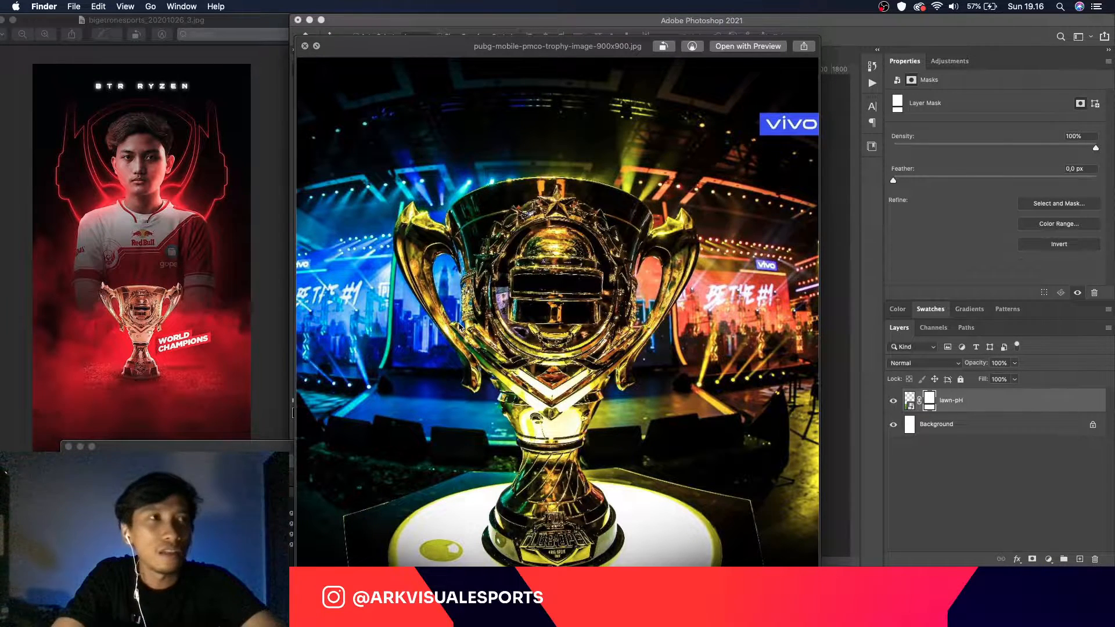
{"action": "left_click_drag", "start_coordinate": [438, 57], "coordinate": [430, 37]}
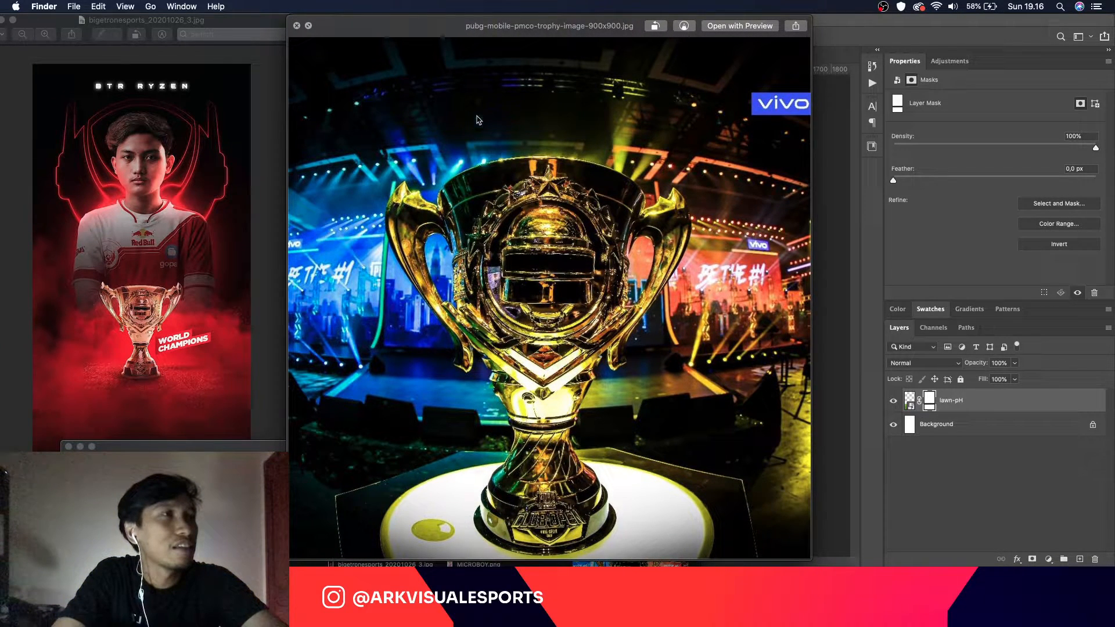
{"action": "key", "text": "space"}
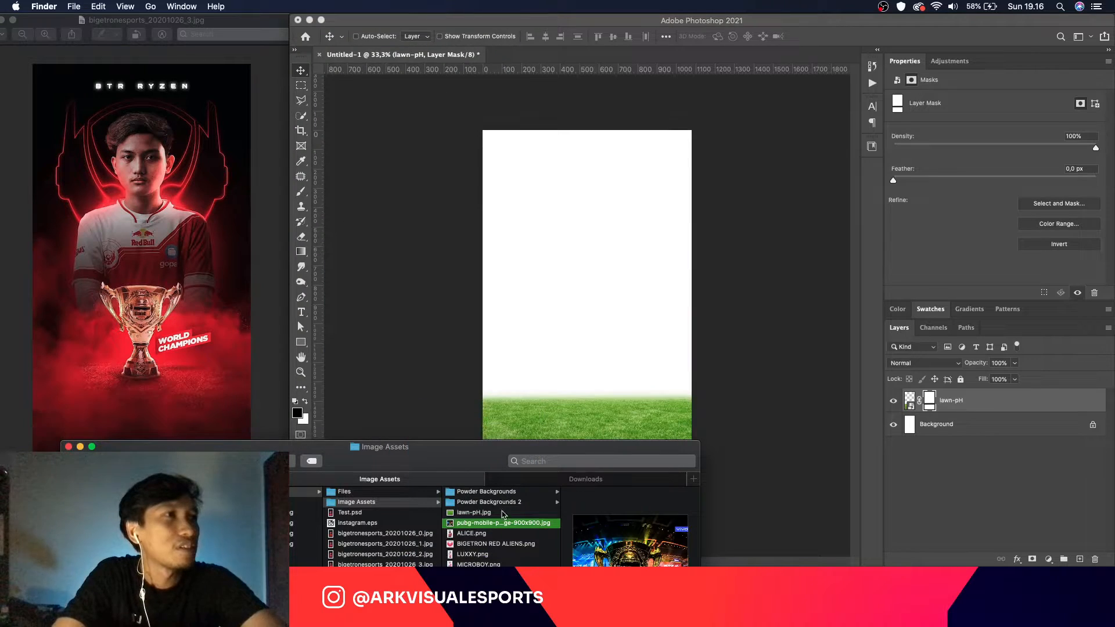
Step: Place pubg-mobile-pmco-trophy-image-900x900.jpg in the Photoshop document and enlarge it from its centre to about 1547 px square
{"action": "left_click_drag", "start_coordinate": [503, 523], "coordinate": [716, 302]}
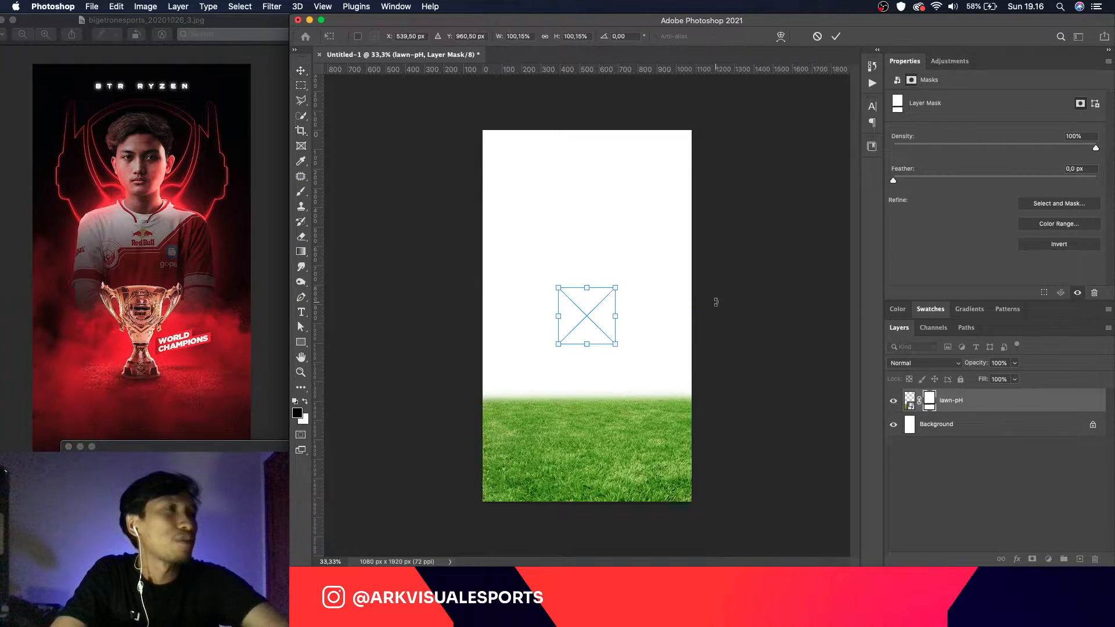
{"action": "left_click_drag", "start_coordinate": [616, 288], "coordinate": [736, 167]}
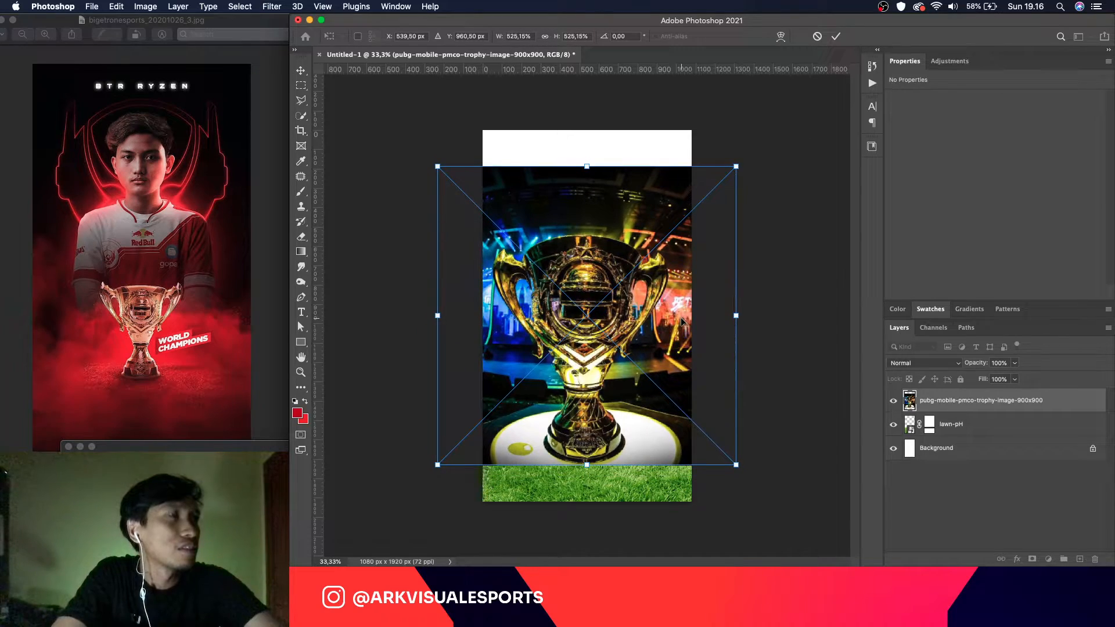
{"action": "key", "text": "Return"}
Step: Start a Pen tool path at the bottom centre of the trophy's base and trace the lowest rim's left side up to its upper end
{"action": "key", "text": "super+0"}
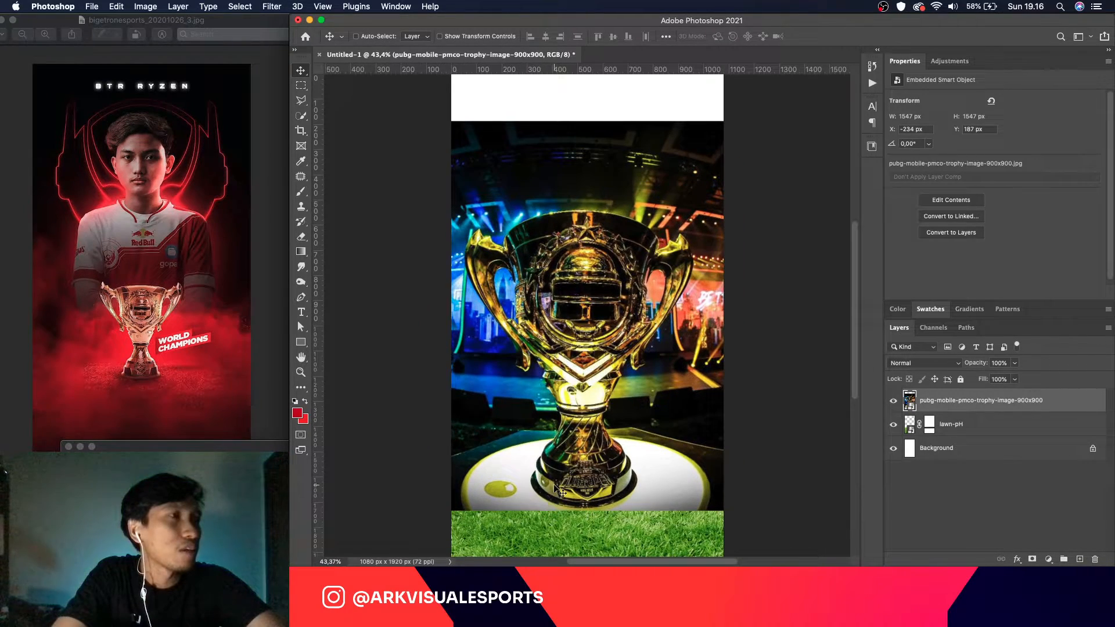
{"action": "key", "text": "super+plus"}
{"action": "key", "text": "super+plus"}
{"action": "left_click_drag", "start_coordinate": [532, 491], "coordinate": [548, 351]}
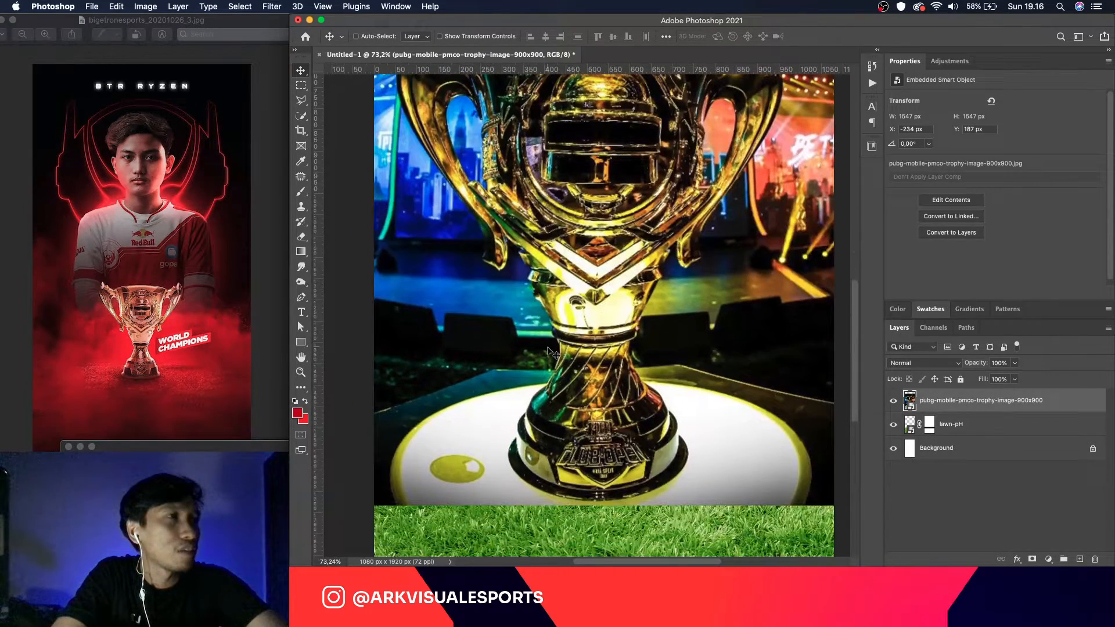
{"action": "key", "text": "super+plus"}
{"action": "key", "text": "super+plus"}
{"action": "scroll", "coordinate": [545, 437], "scroll_direction": "down", "scroll_amount": 10}
{"action": "scroll", "coordinate": [545, 436], "scroll_direction": "up", "scroll_amount": 1}
{"action": "scroll", "coordinate": [545, 437], "scroll_direction": "up", "scroll_amount": 3}
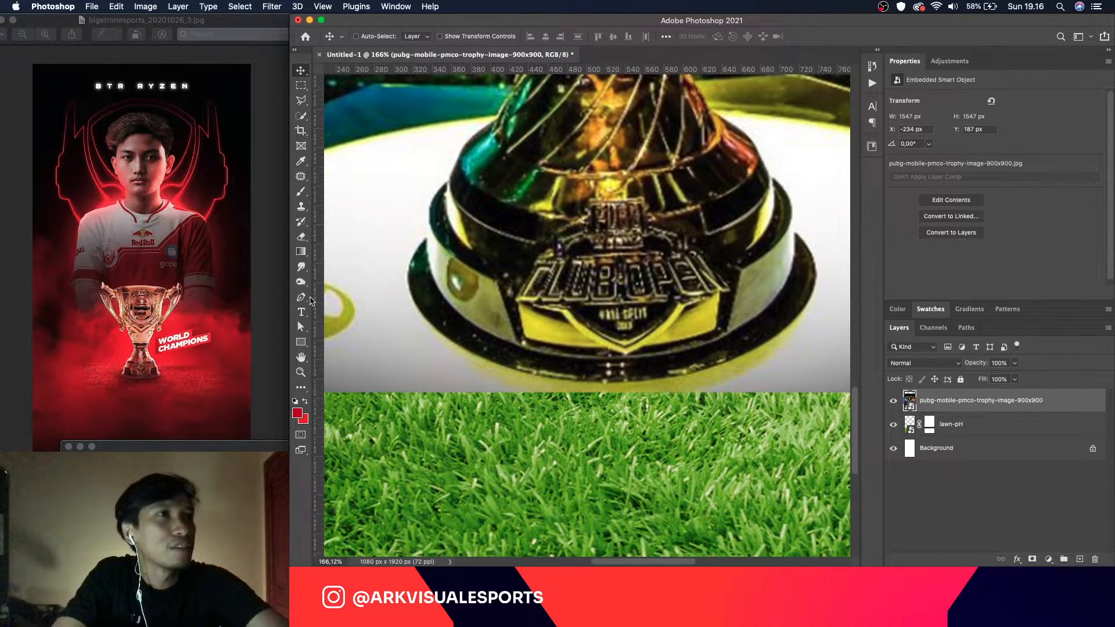
{"action": "left_click", "coordinate": [308, 298]}
{"action": "left_click", "coordinate": [624, 383]}
{"action": "left_click_drag", "start_coordinate": [472, 350], "coordinate": [453, 342]}
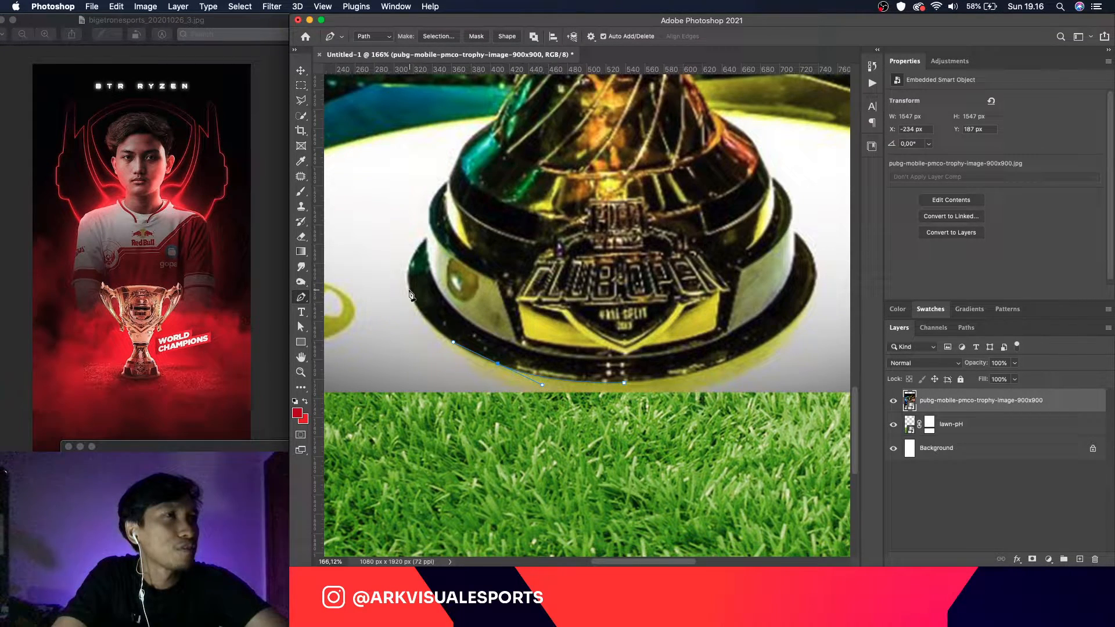
{"action": "left_click_drag", "start_coordinate": [409, 290], "coordinate": [400, 263]}
{"action": "key", "text": "super+z"}
{"action": "left_click_drag", "start_coordinate": [410, 290], "coordinate": [428, 238]}
{"action": "key", "text": "super+z"}
{"action": "left_click", "coordinate": [425, 236]}
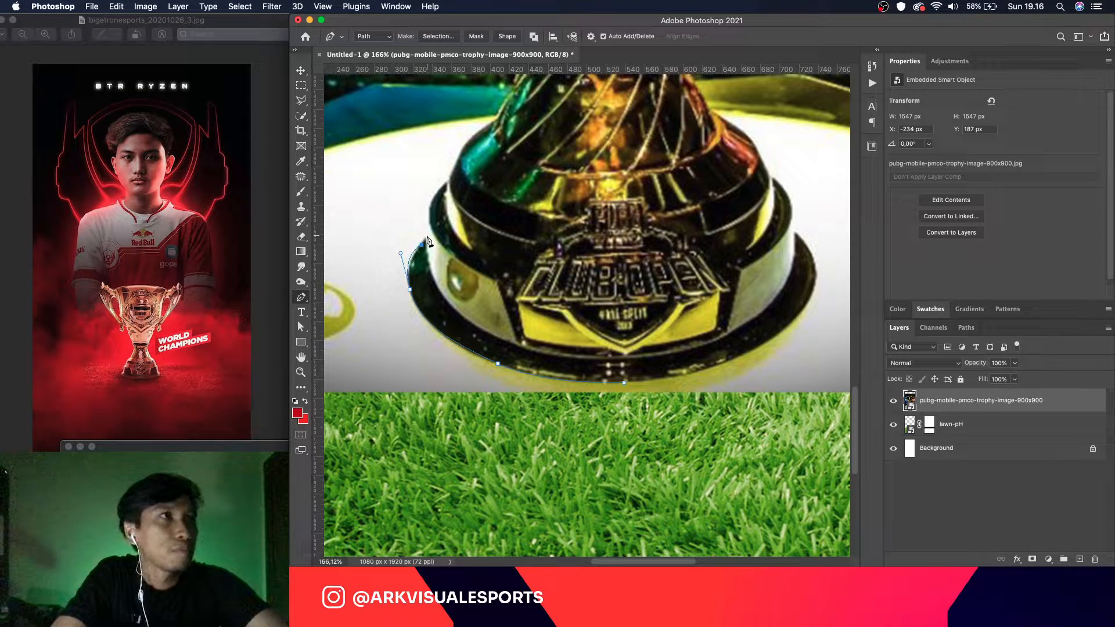
Step: Continue the path up the left contour of the trophy's base, past the second rim and cone to the narrowing stem
{"action": "scroll", "coordinate": [432, 268], "scroll_direction": "up", "scroll_amount": 5}
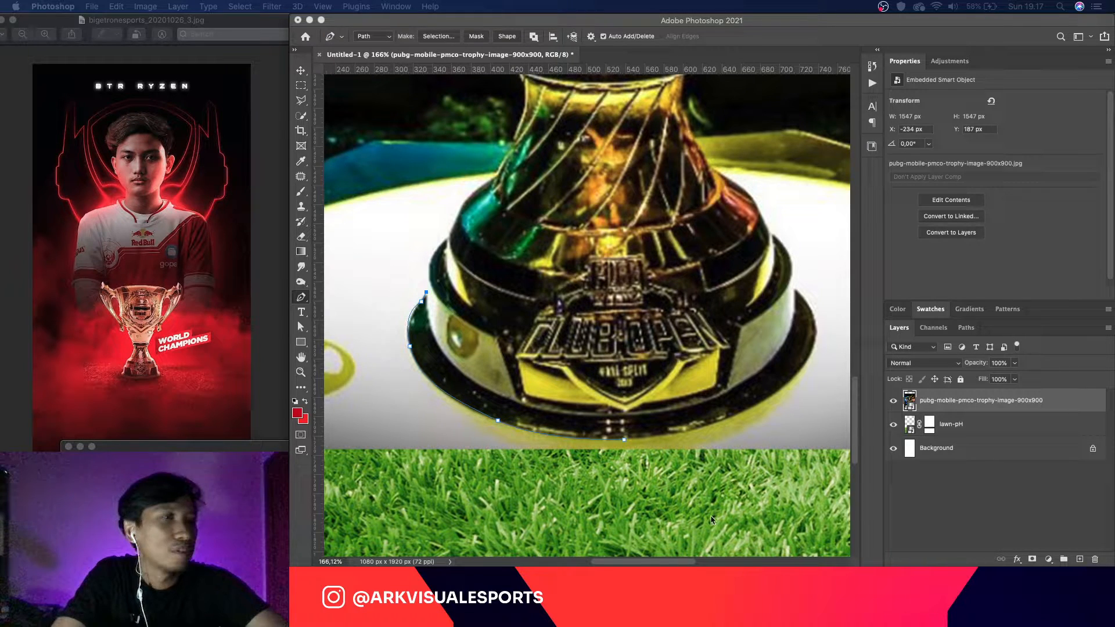
{"action": "left_click", "coordinate": [438, 265]}
{"action": "left_click", "coordinate": [431, 258]}
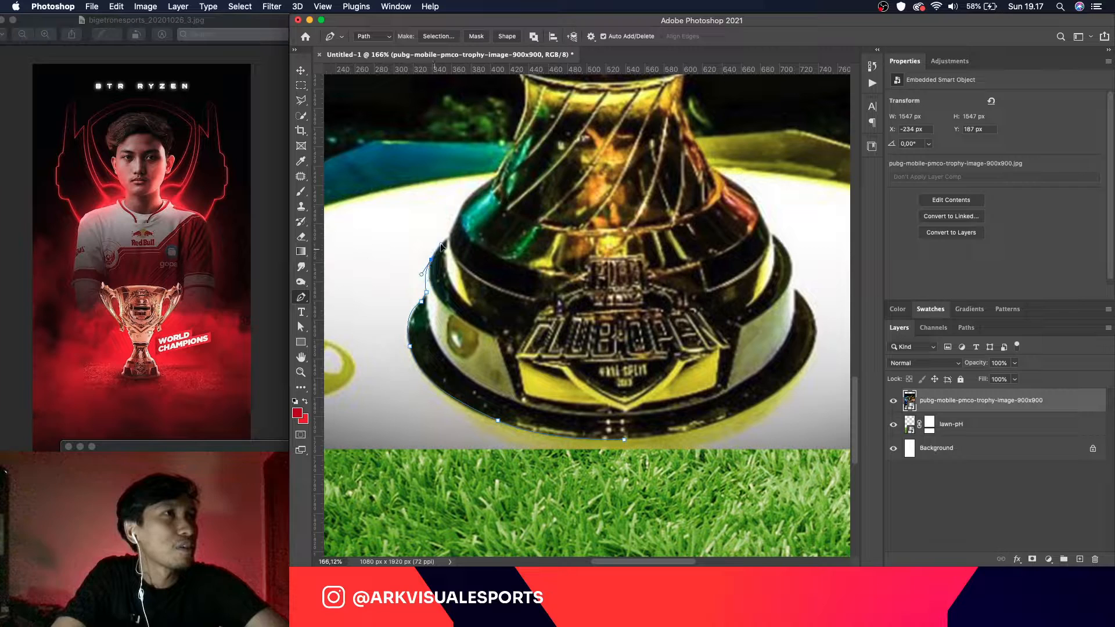
{"action": "left_click", "coordinate": [442, 244]}
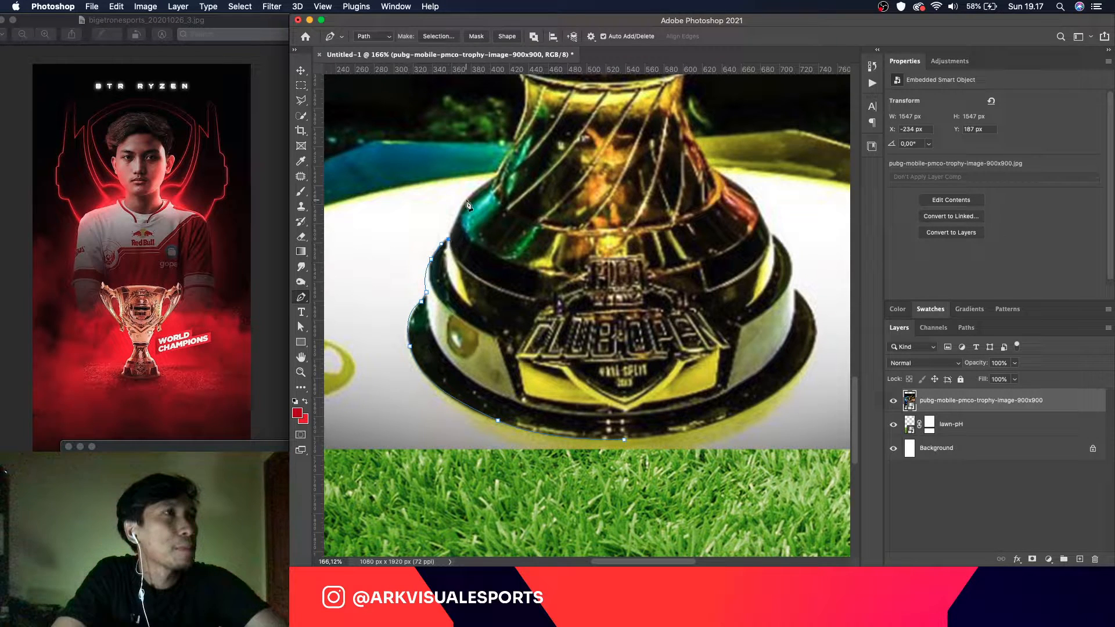
{"action": "left_click_drag", "start_coordinate": [469, 198], "coordinate": [477, 189]}
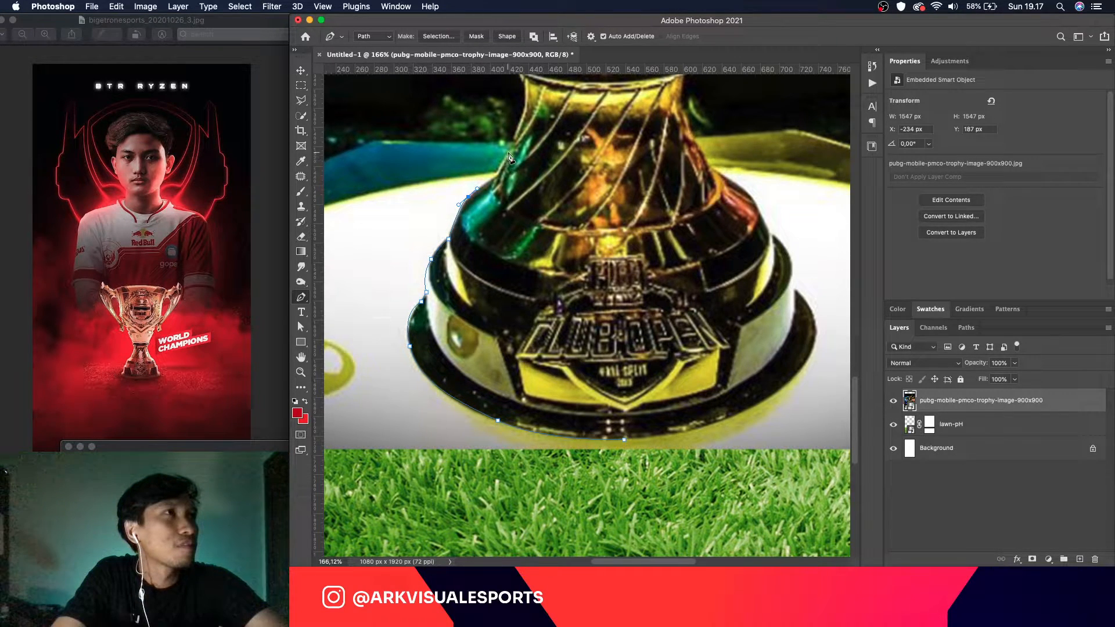
{"action": "left_click_drag", "start_coordinate": [510, 152], "coordinate": [521, 123]}
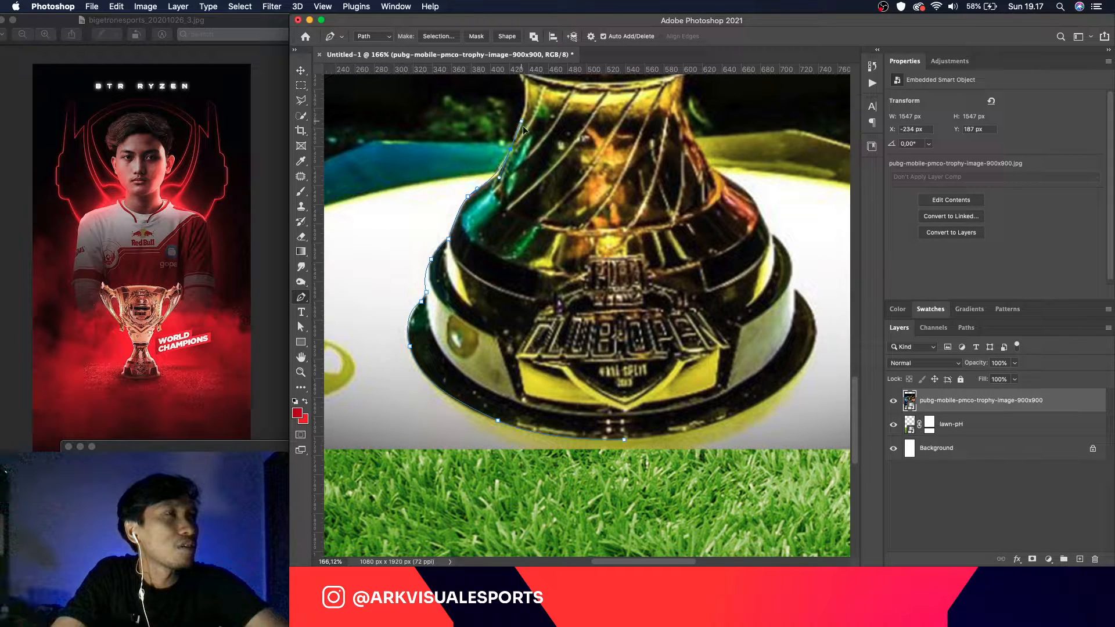
Step: Extend the path up the left side of the stem and around the ring to the lower edge of the cup
{"action": "scroll", "coordinate": [509, 518], "scroll_direction": "up", "scroll_amount": 10}
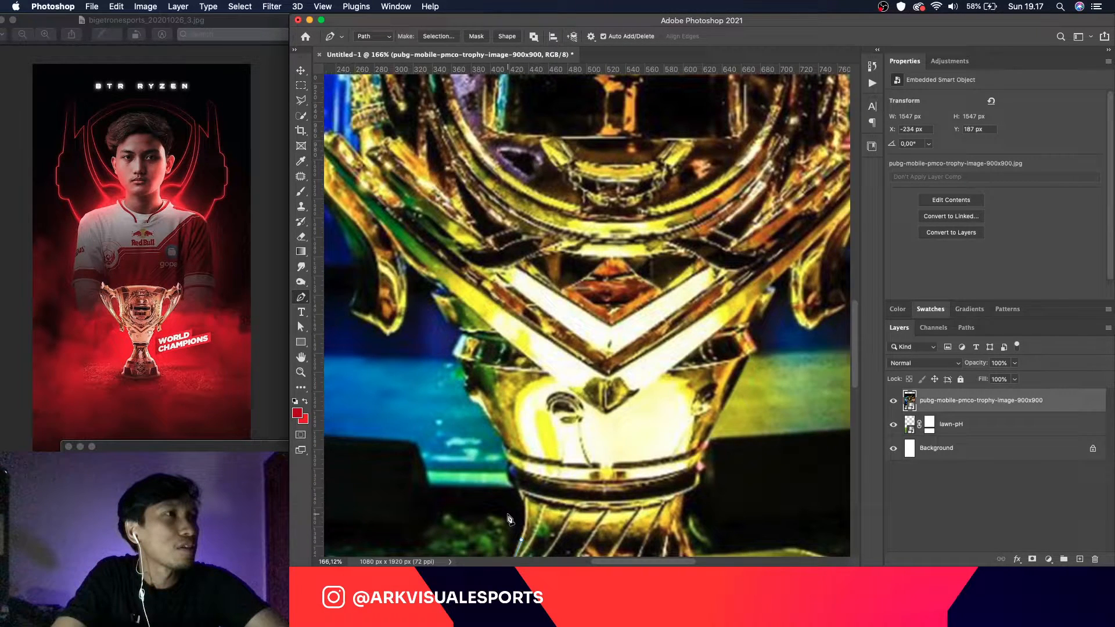
{"action": "left_click", "coordinate": [507, 462]}
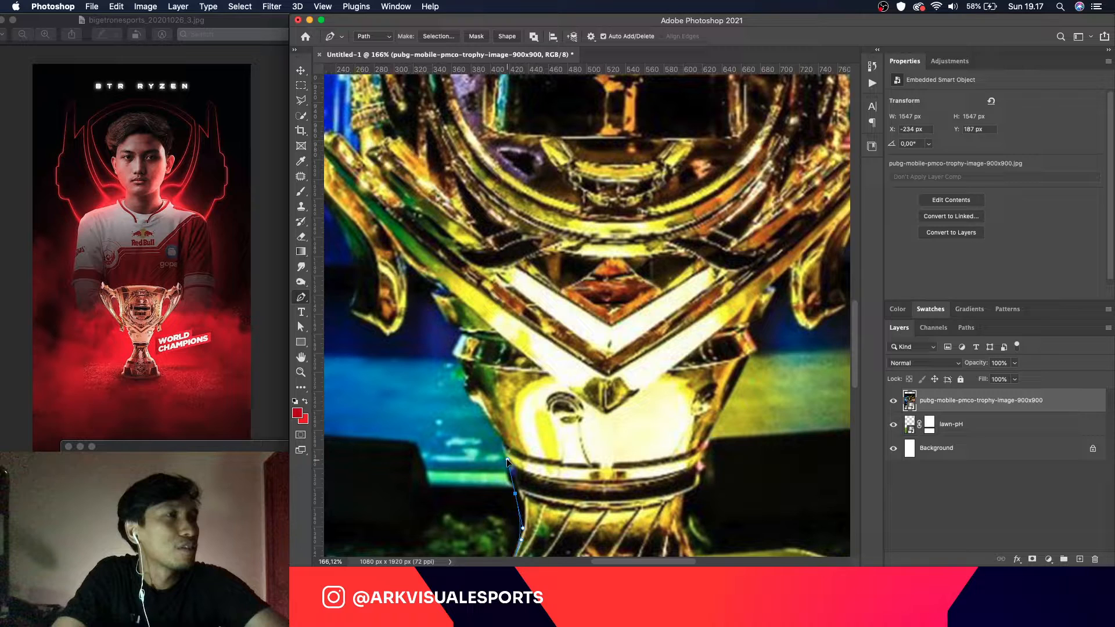
{"action": "left_click", "coordinate": [507, 461]}
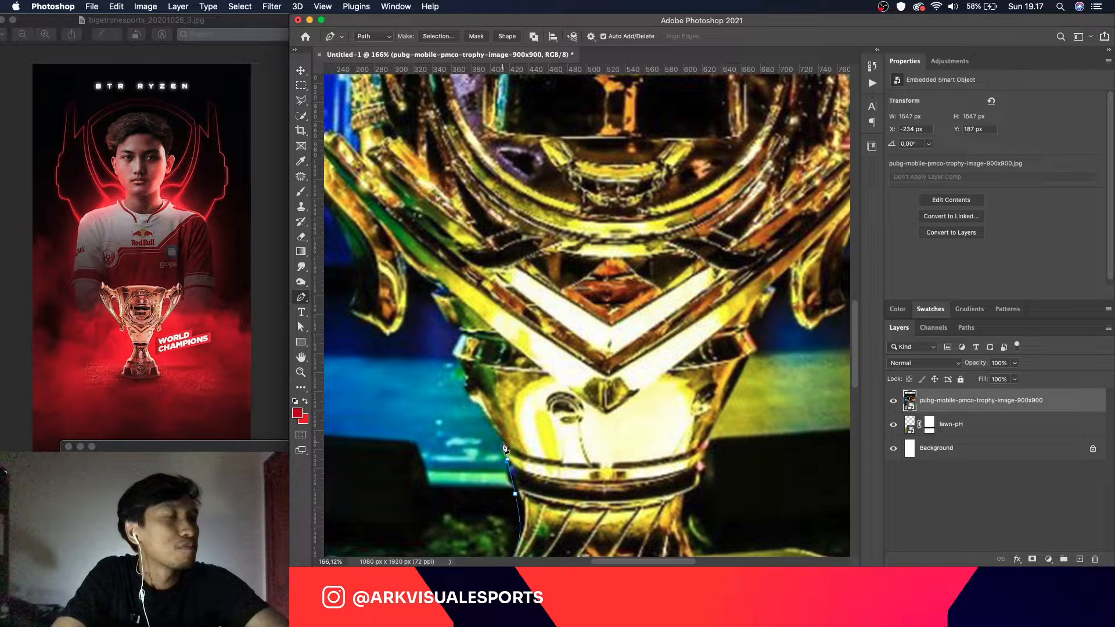
{"action": "left_click_drag", "start_coordinate": [502, 442], "coordinate": [499, 436]}
{"action": "left_click", "coordinate": [480, 405]}
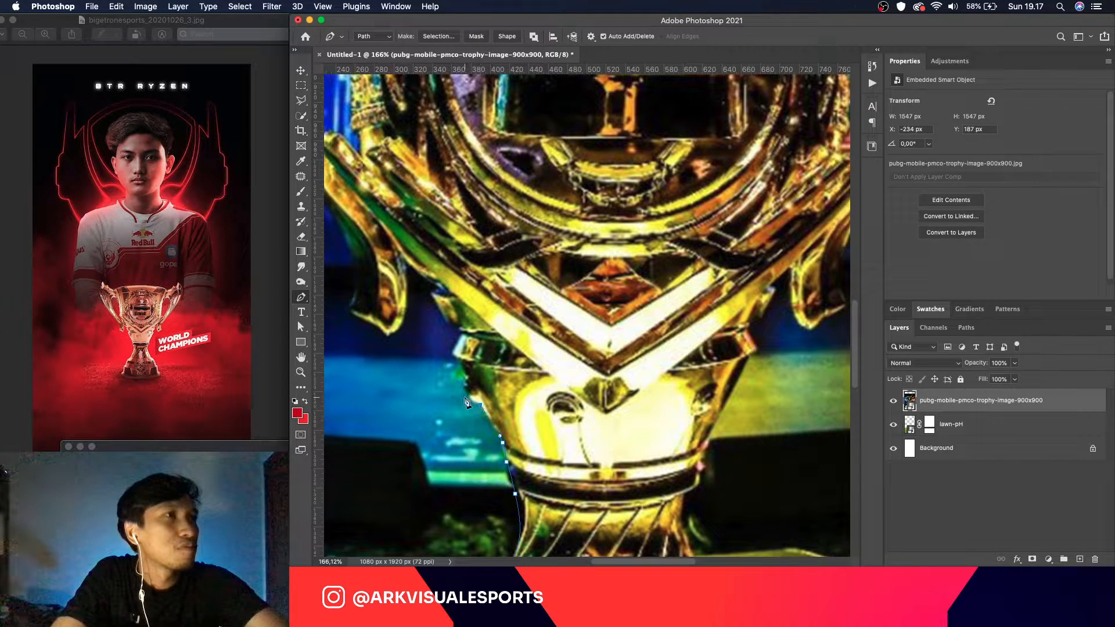
Step: Trace the small protrusions and collar on the cup's lower left side up to the inner base of the left handle
{"action": "left_click", "coordinate": [467, 401]}
{"action": "left_click", "coordinate": [462, 382]}
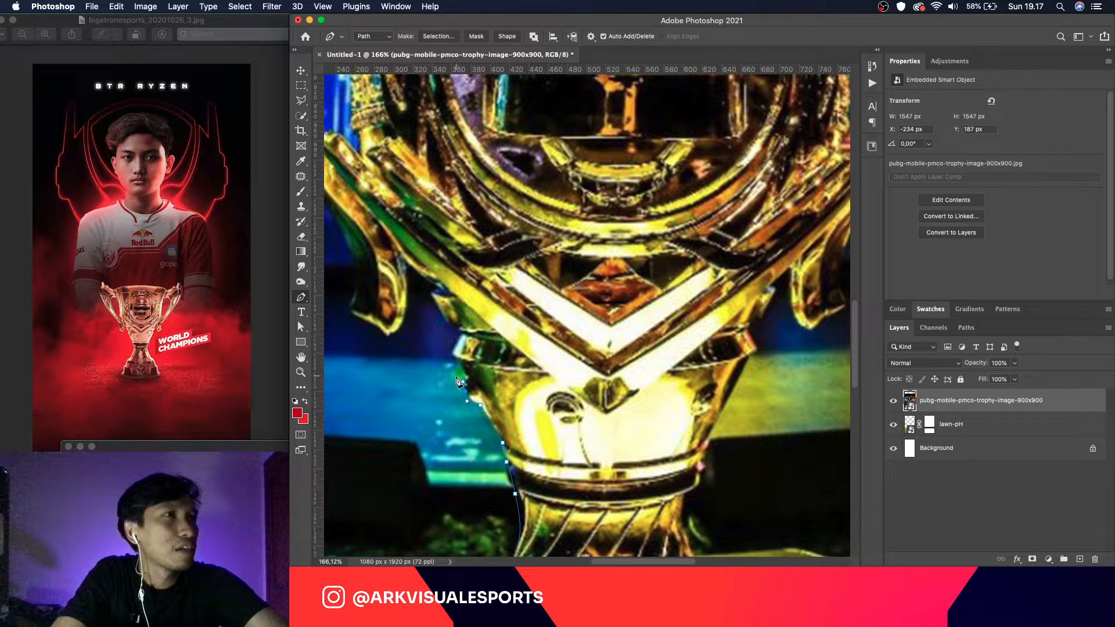
{"action": "left_click", "coordinate": [462, 364]}
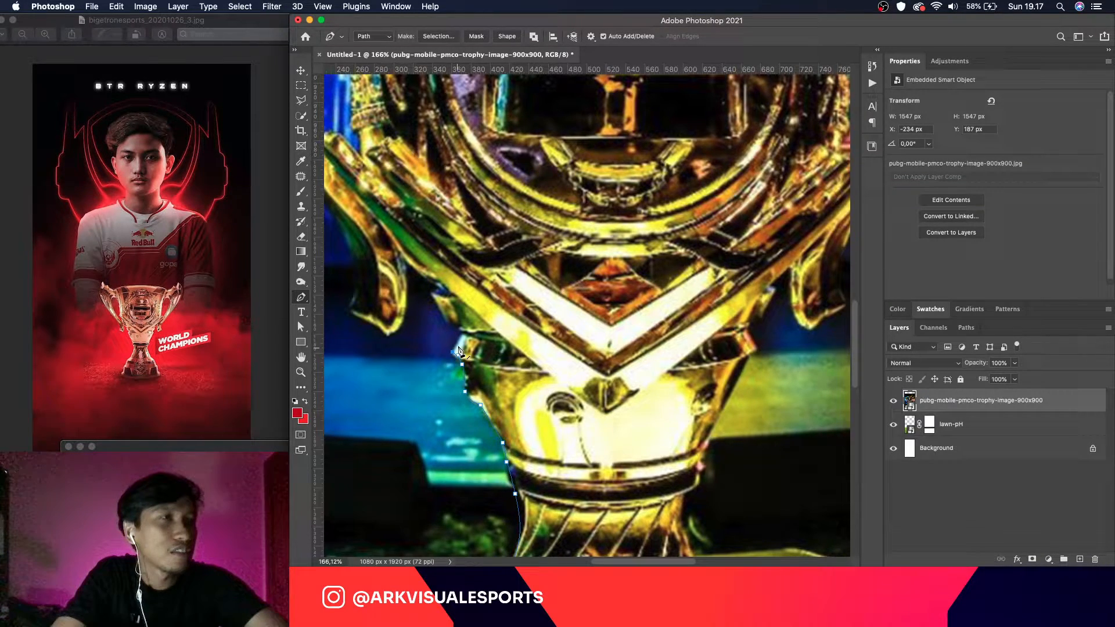
{"action": "left_click", "coordinate": [460, 332]}
{"action": "left_click", "coordinate": [450, 324]}
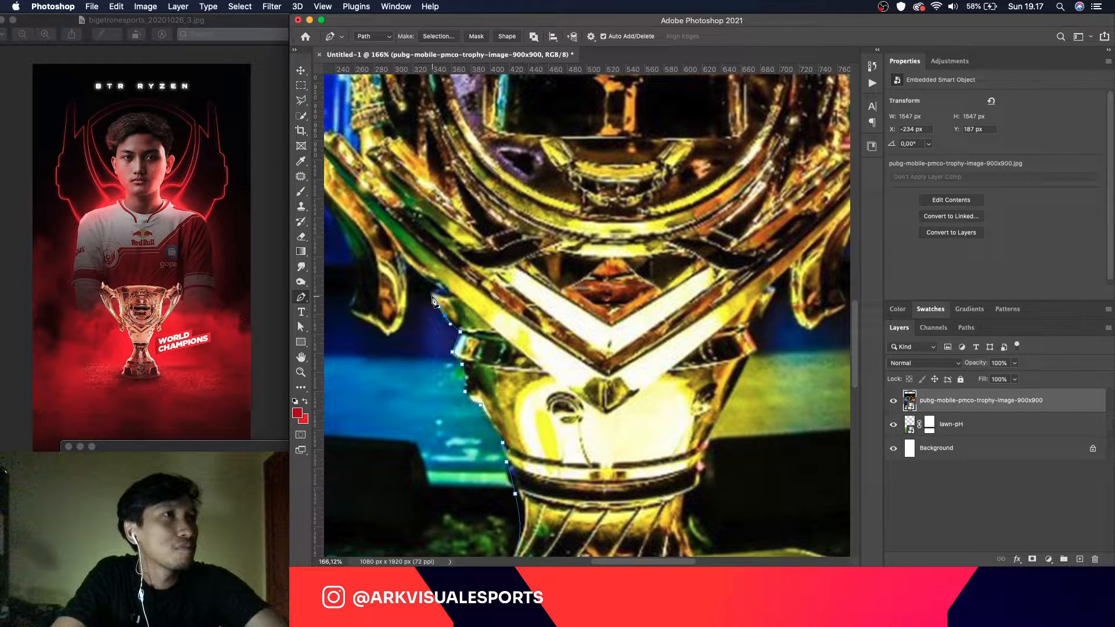
{"action": "left_click", "coordinate": [431, 294]}
{"action": "left_click", "coordinate": [401, 258]}
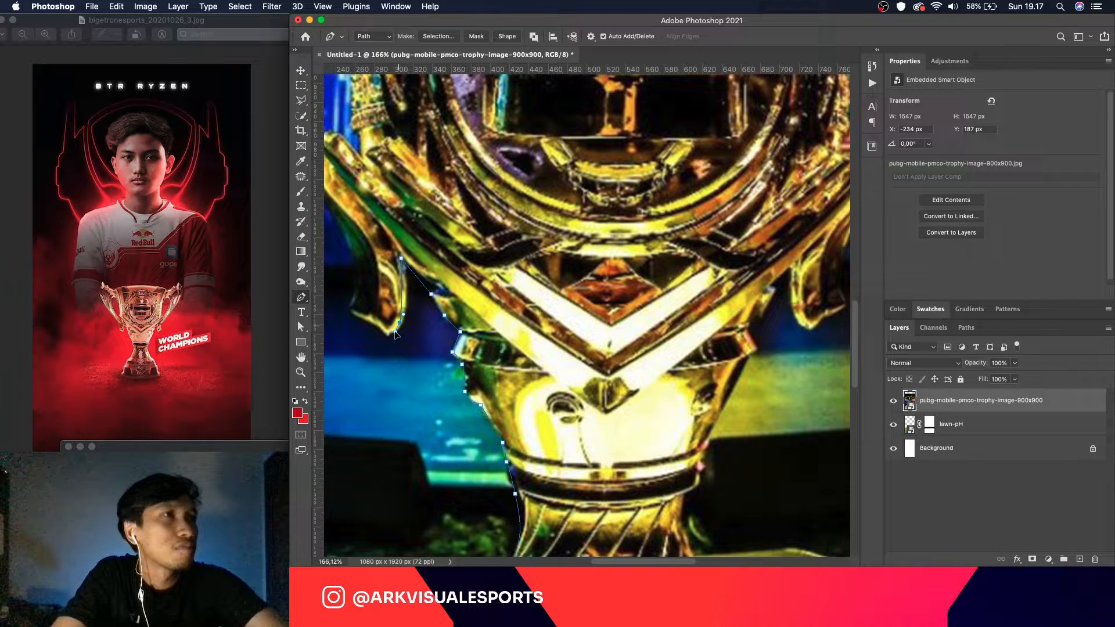
Step: Carry the path around the curled lower tip of the left handle and up to the start of its outer edge
{"action": "left_click_drag", "start_coordinate": [400, 322], "coordinate": [389, 340]}
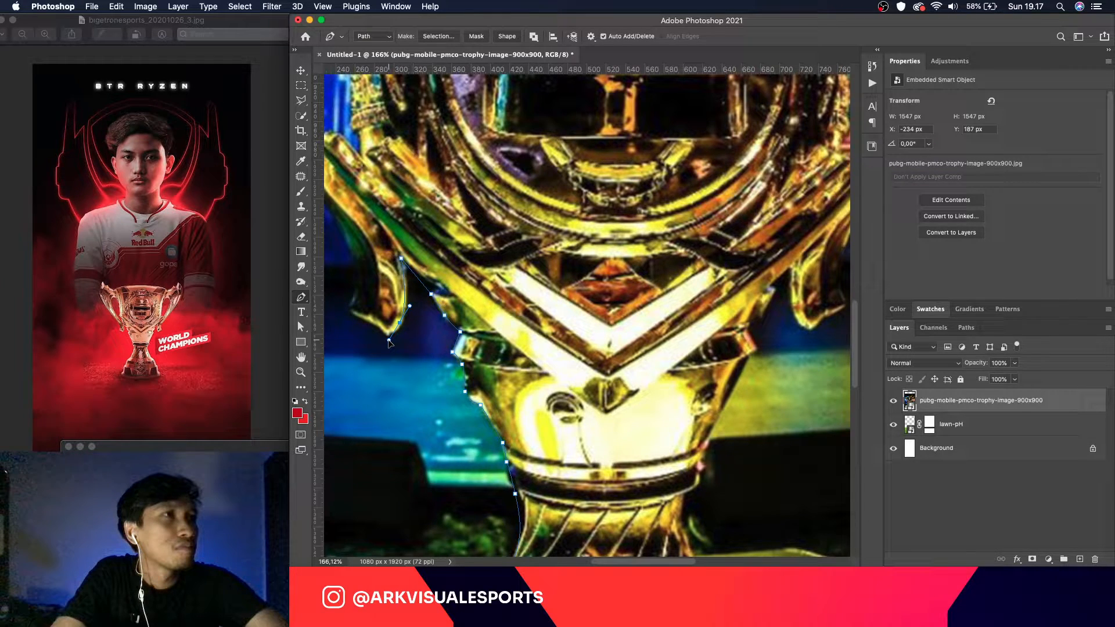
{"action": "left_click", "coordinate": [387, 333]}
{"action": "left_click_drag", "start_coordinate": [361, 317], "coordinate": [355, 295]}
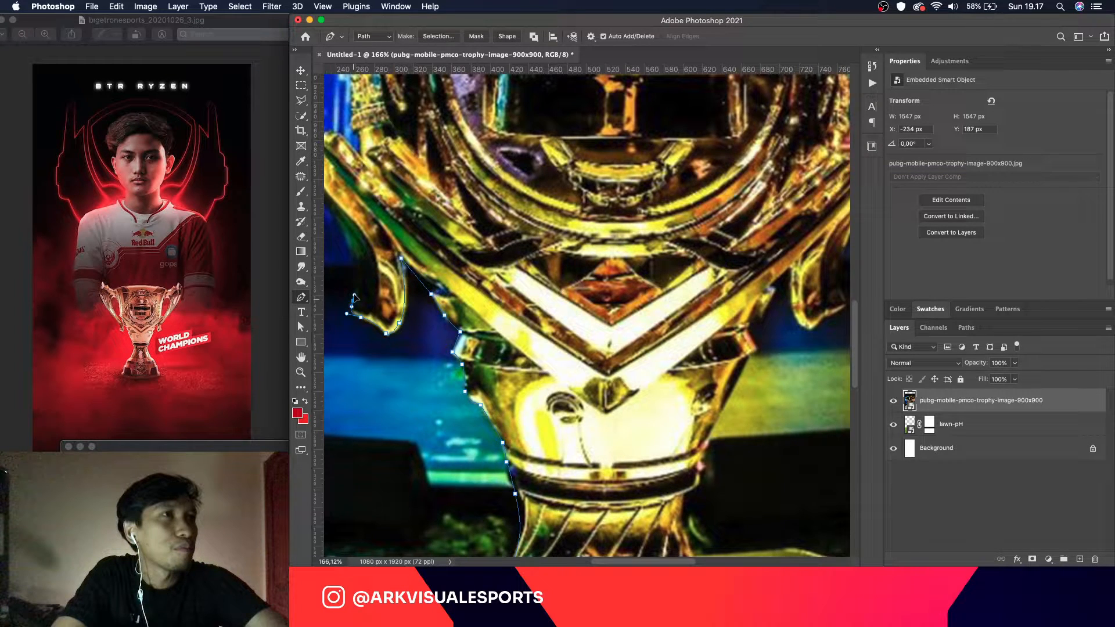
{"action": "left_click_drag", "start_coordinate": [354, 295], "coordinate": [575, 418]}
{"action": "left_click", "coordinate": [586, 384]}
{"action": "left_click_drag", "start_coordinate": [561, 349], "coordinate": [535, 315]}
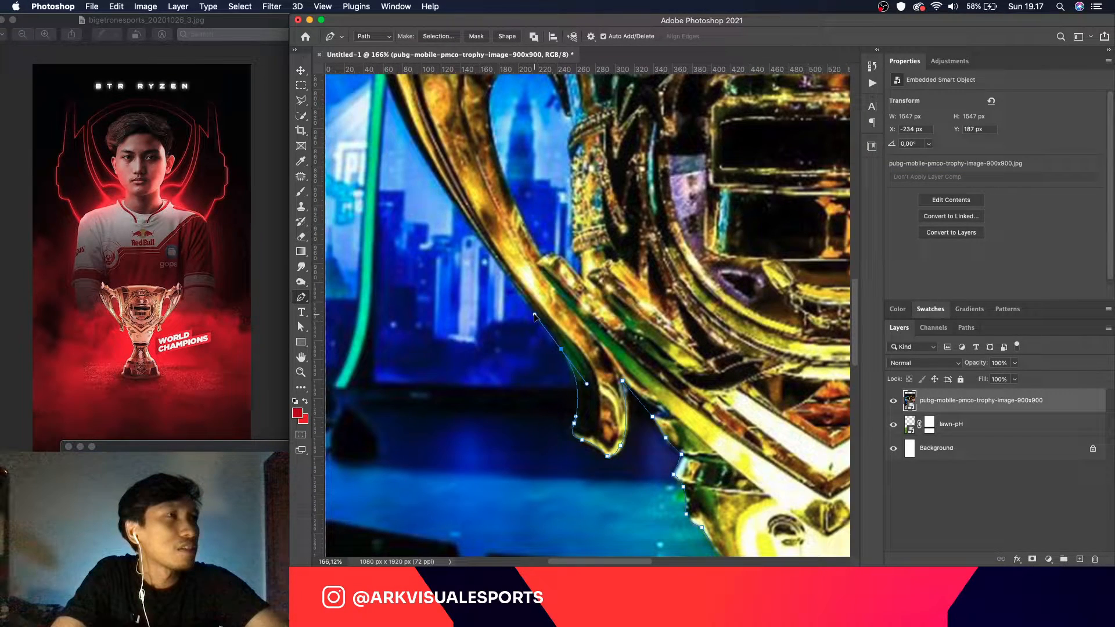
Step: Trace the long outer edge of the left handle up to its pointed upper tip
{"action": "scroll", "coordinate": [531, 302], "scroll_direction": "up", "scroll_amount": 5}
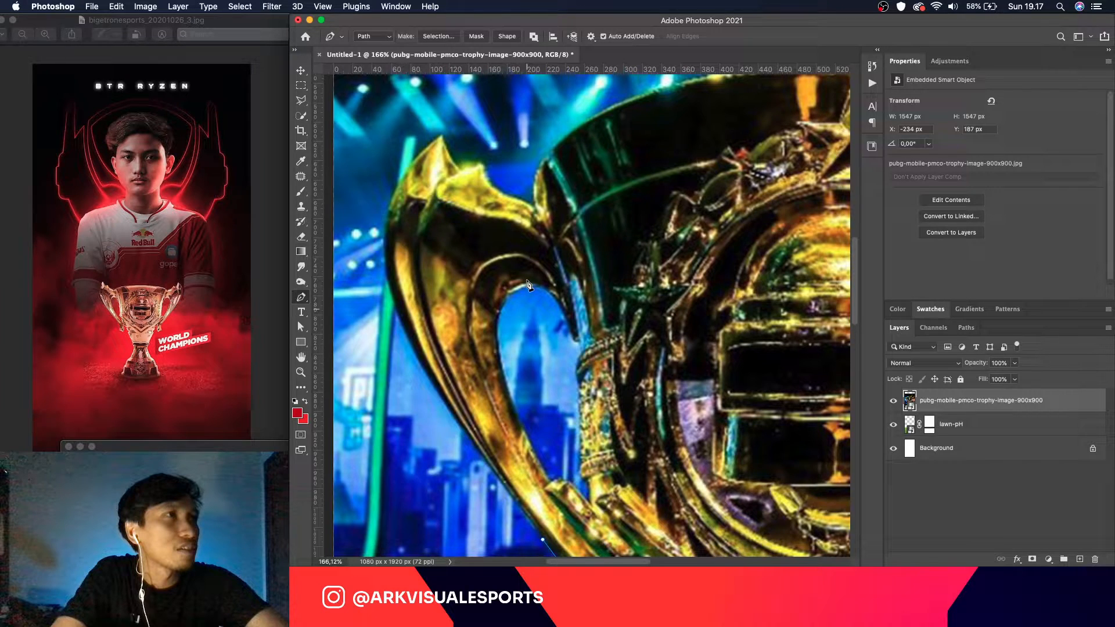
{"action": "scroll", "coordinate": [528, 285], "scroll_direction": "up", "scroll_amount": 1}
{"action": "left_click", "coordinate": [468, 472]}
{"action": "left_click", "coordinate": [406, 387]}
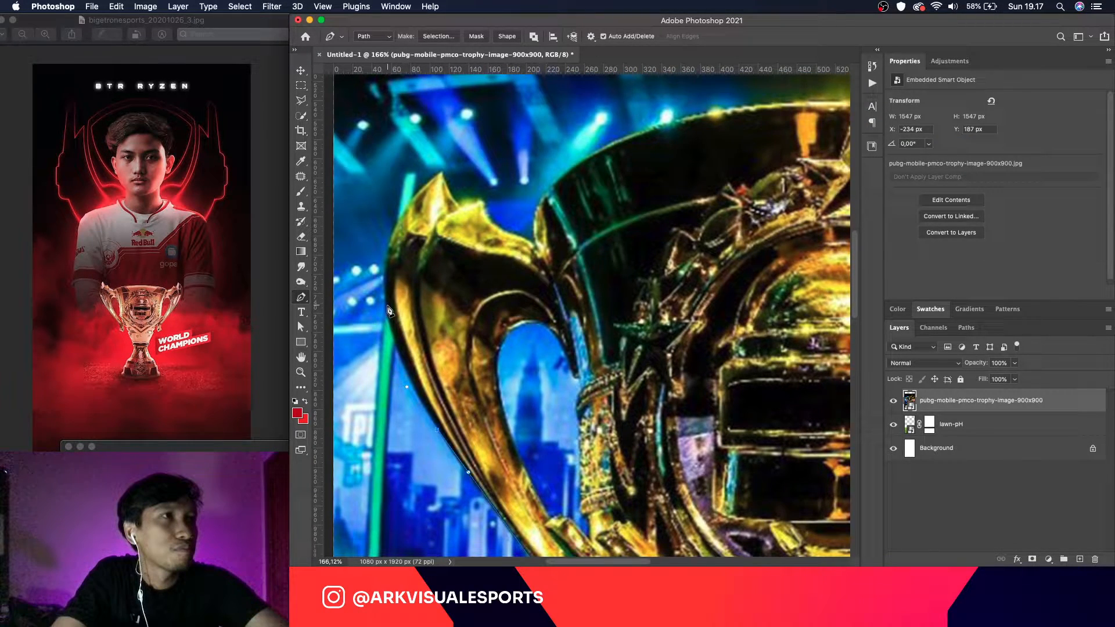
{"action": "left_click", "coordinate": [387, 340]}
{"action": "left_click", "coordinate": [384, 270]}
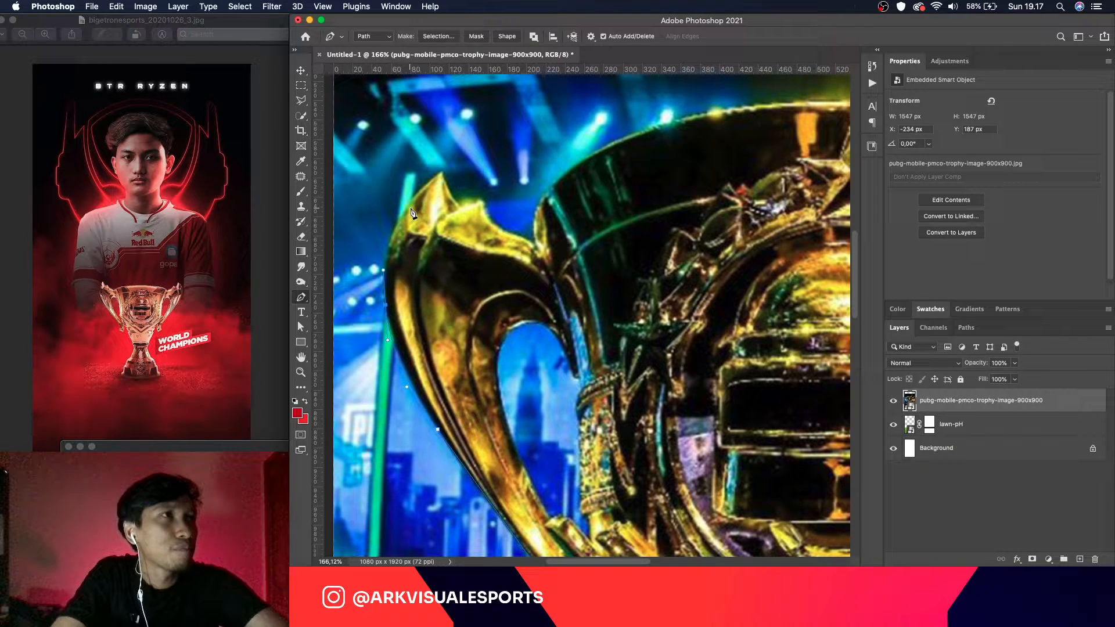
{"action": "left_click_drag", "start_coordinate": [423, 195], "coordinate": [443, 171]}
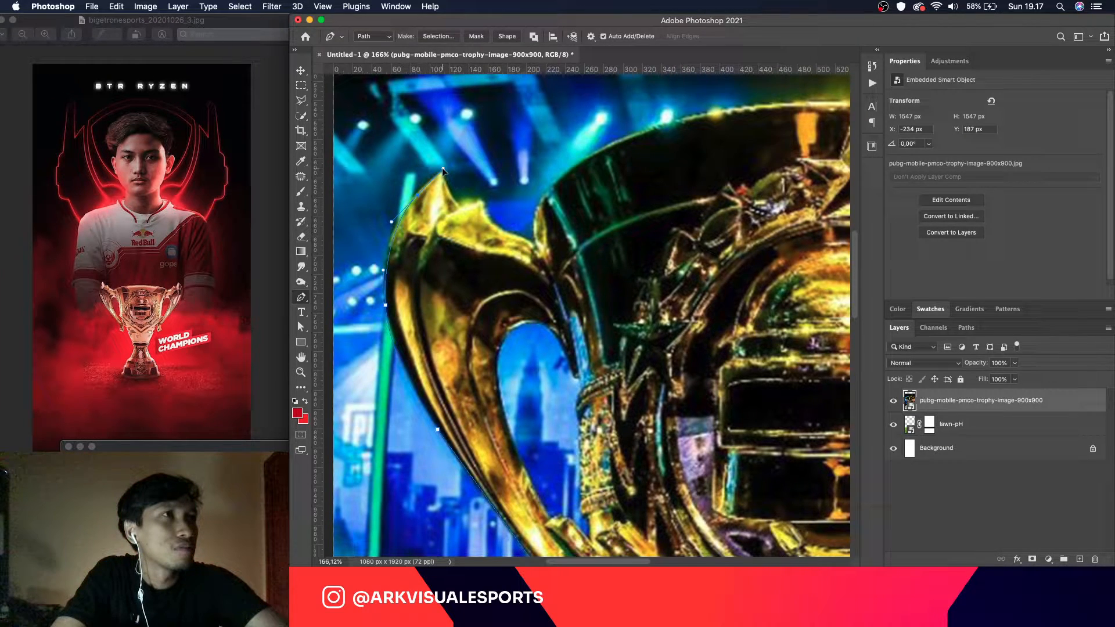
{"action": "left_click", "coordinate": [444, 167]}
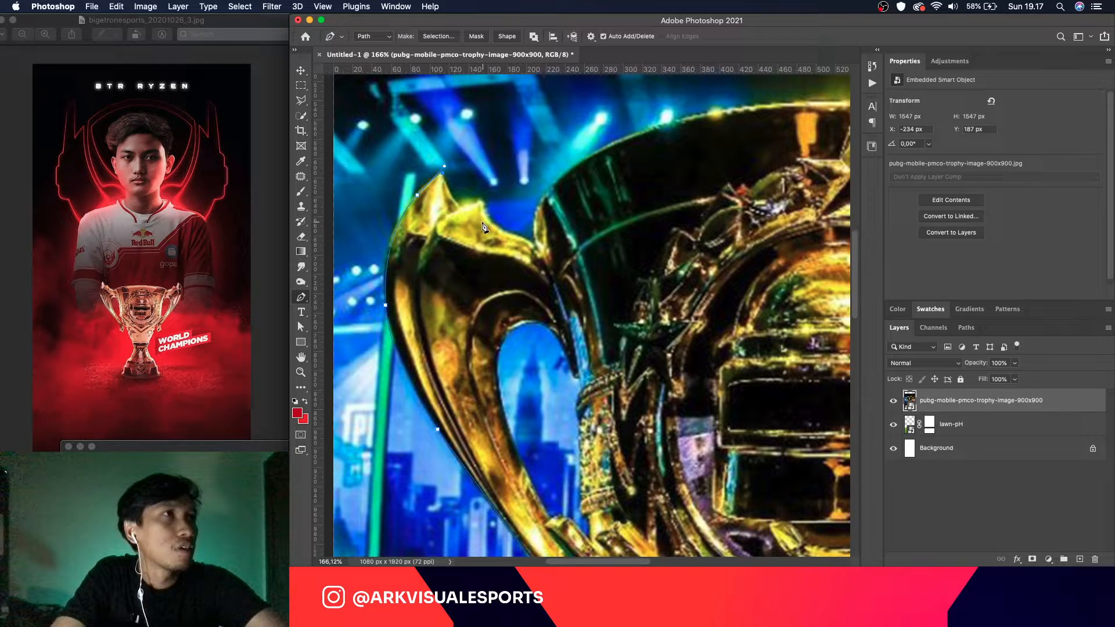
Step: Outline the notched top edge of the left handle from its tip down to where it meets the cup
{"action": "left_click", "coordinate": [460, 206]}
{"action": "key", "text": "super+z"}
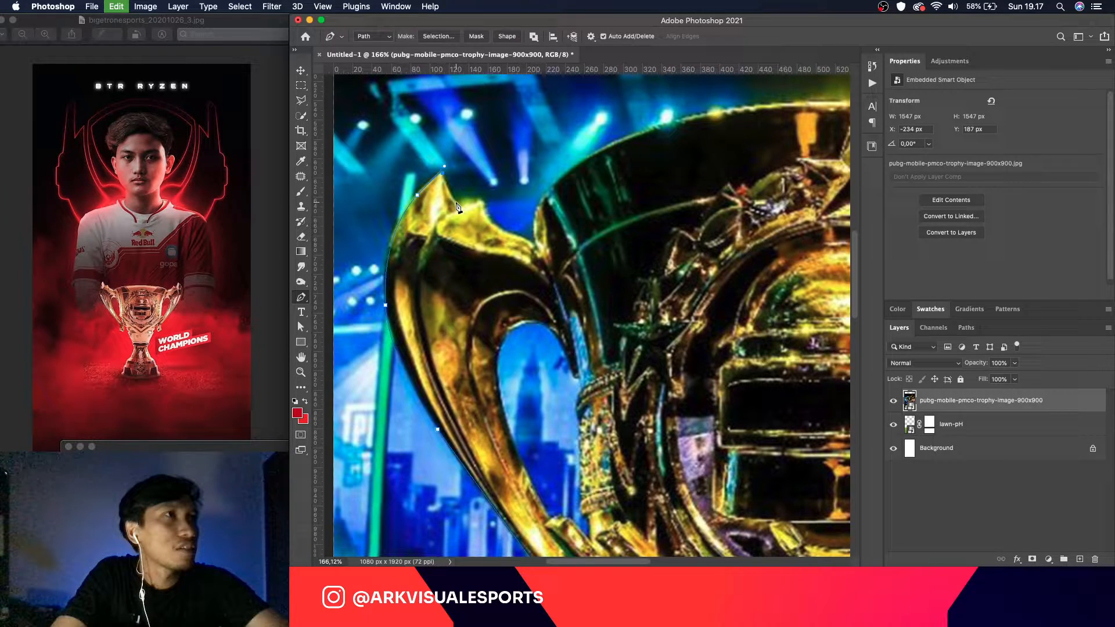
{"action": "left_click", "coordinate": [460, 207]}
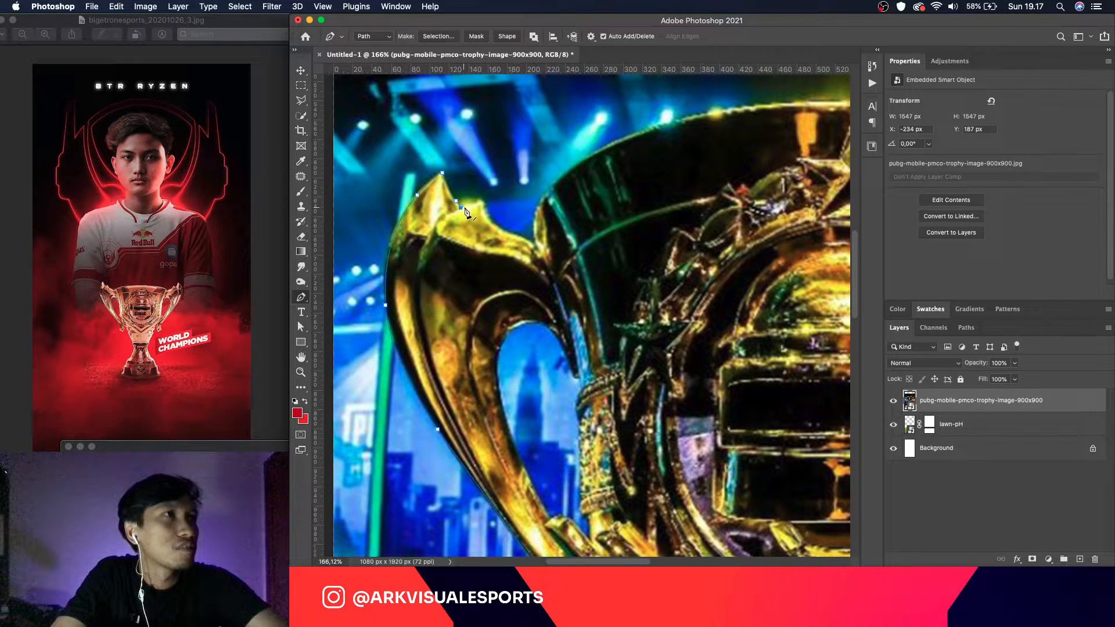
{"action": "left_click", "coordinate": [485, 201]}
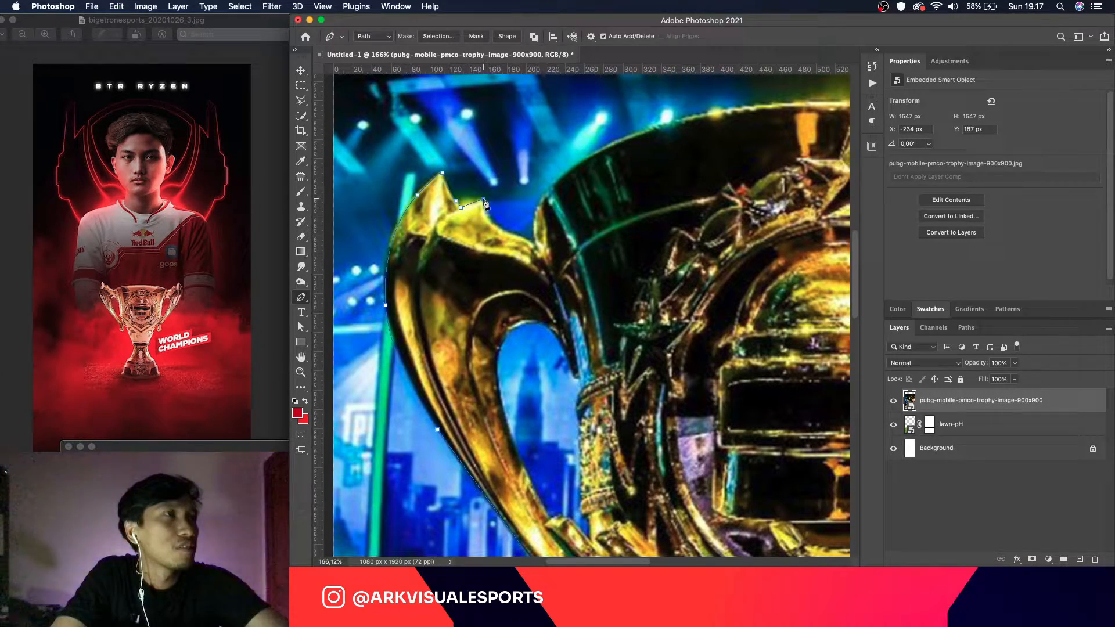
{"action": "left_click", "coordinate": [497, 228]}
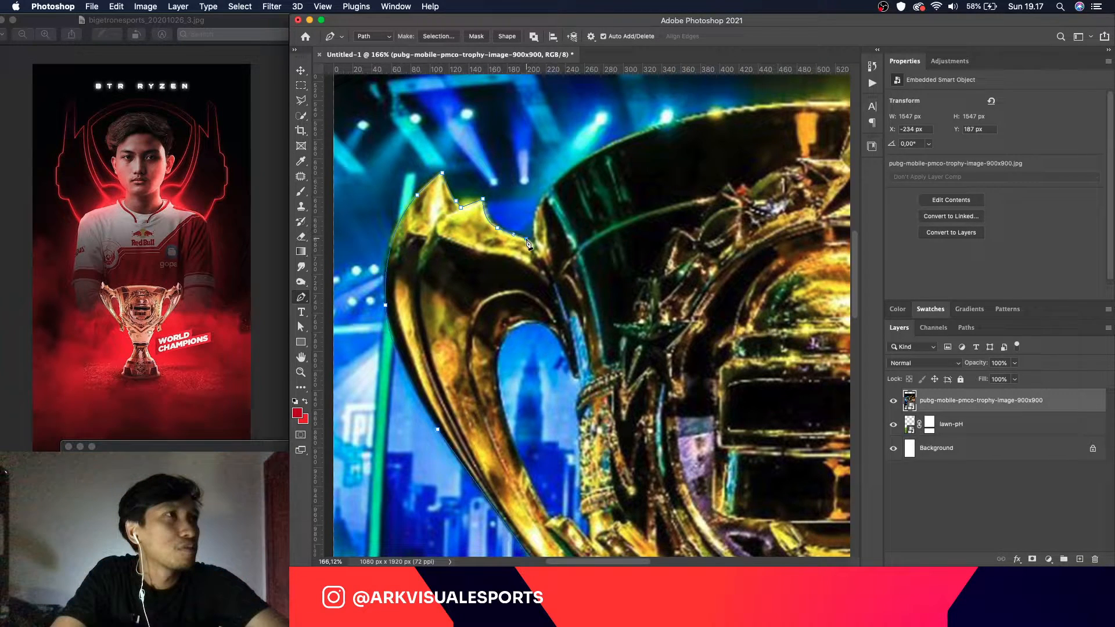
{"action": "left_click", "coordinate": [526, 238]}
Step: Trace the cup's curved upper rim from the left handle across to where it meets the right handle
{"action": "scroll", "coordinate": [537, 246], "scroll_direction": "up", "scroll_amount": 4}
{"action": "scroll", "coordinate": [537, 246], "scroll_direction": "right", "scroll_amount": 4}
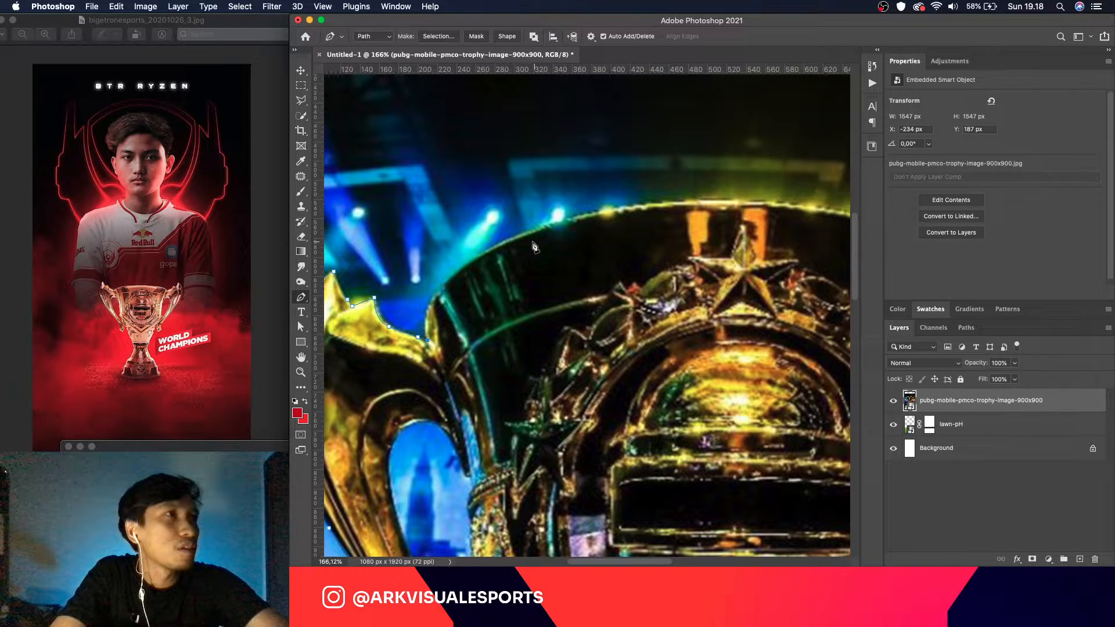
{"action": "left_click_drag", "start_coordinate": [459, 268], "coordinate": [589, 236]}
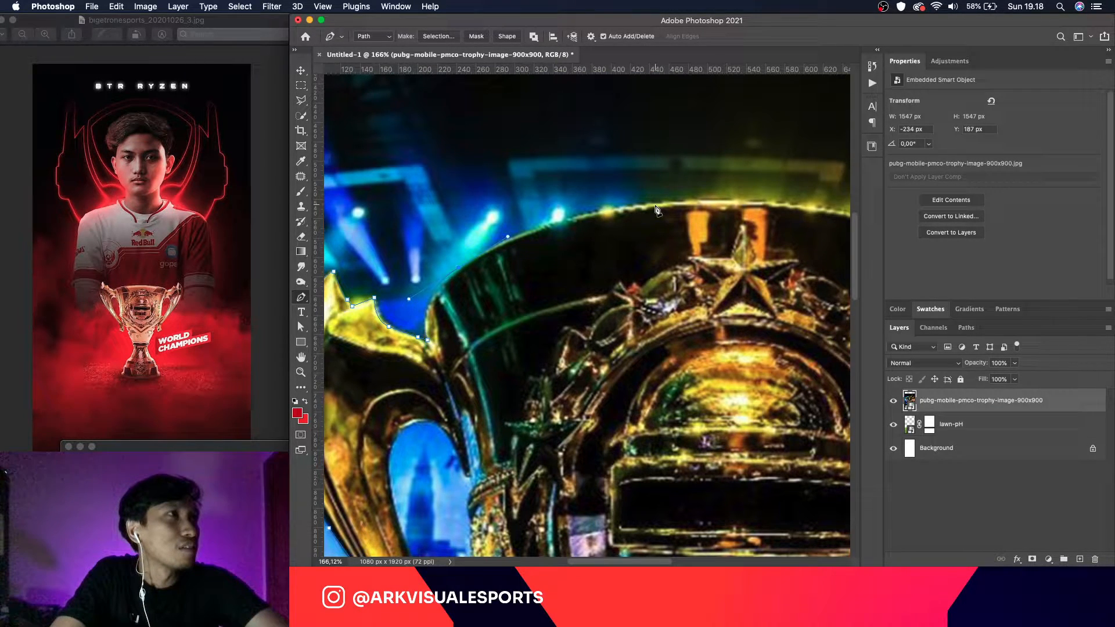
{"action": "scroll", "coordinate": [657, 211], "scroll_direction": "right", "scroll_amount": 8}
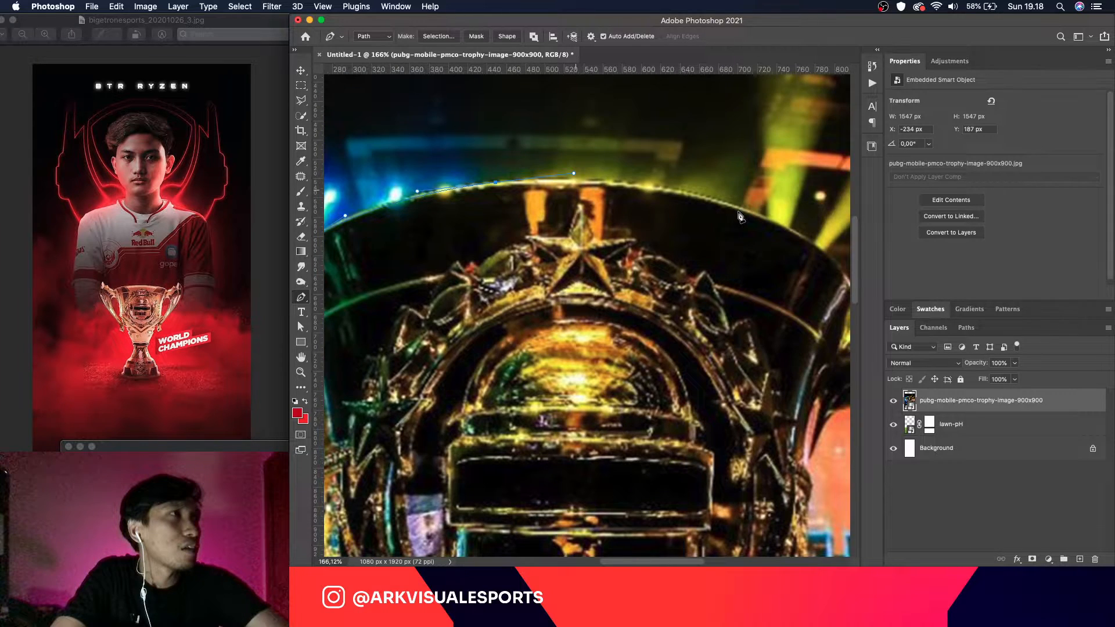
{"action": "left_click_drag", "start_coordinate": [430, 174], "coordinate": [474, 183]}
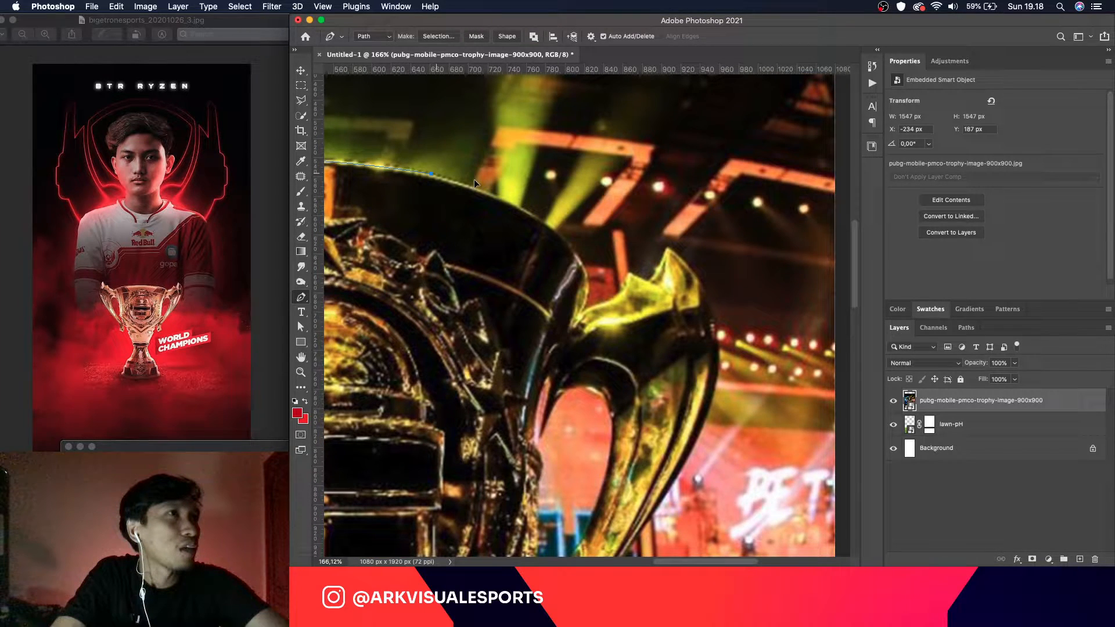
{"action": "left_click_drag", "start_coordinate": [473, 183], "coordinate": [508, 194]}
{"action": "left_click_drag", "start_coordinate": [576, 254], "coordinate": [585, 305]}
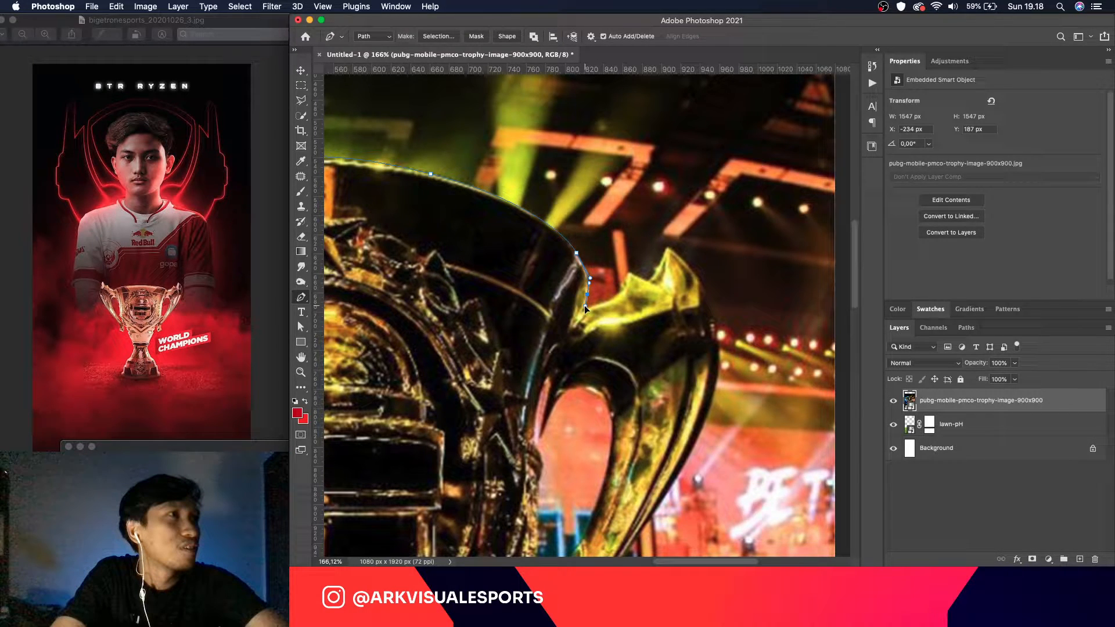
{"action": "left_click", "coordinate": [583, 309]}
Step: Outline the notched top edge of the right handle from the cup up to its pointed tip
{"action": "left_click_drag", "start_coordinate": [607, 300], "coordinate": [628, 271]}
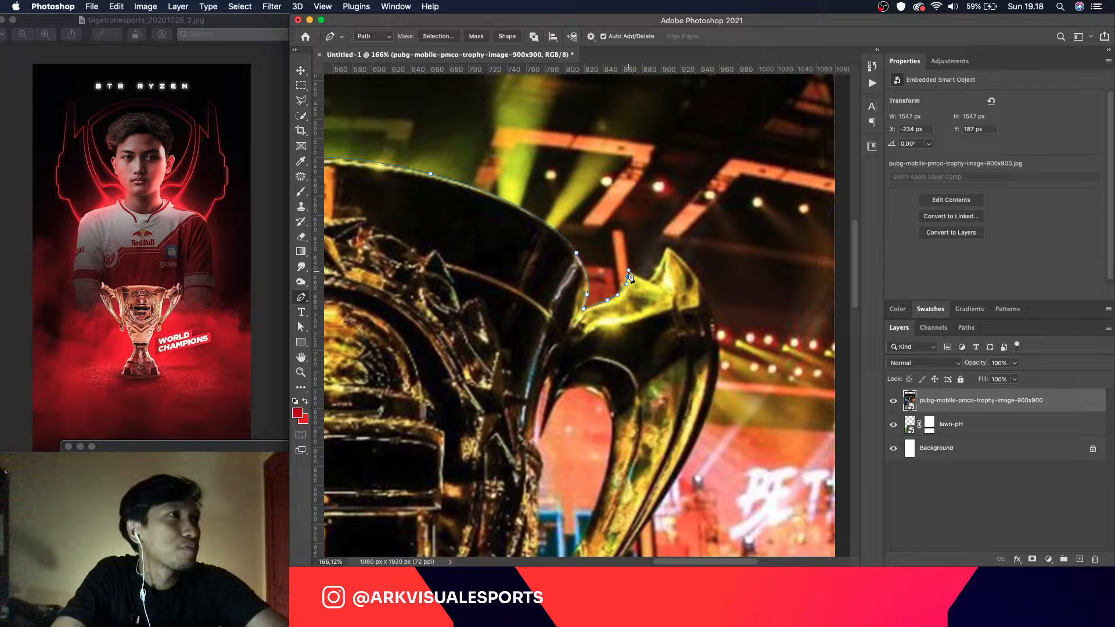
{"action": "left_click", "coordinate": [628, 272]}
{"action": "left_click_drag", "start_coordinate": [639, 278], "coordinate": [643, 280]}
{"action": "left_click", "coordinate": [648, 282]}
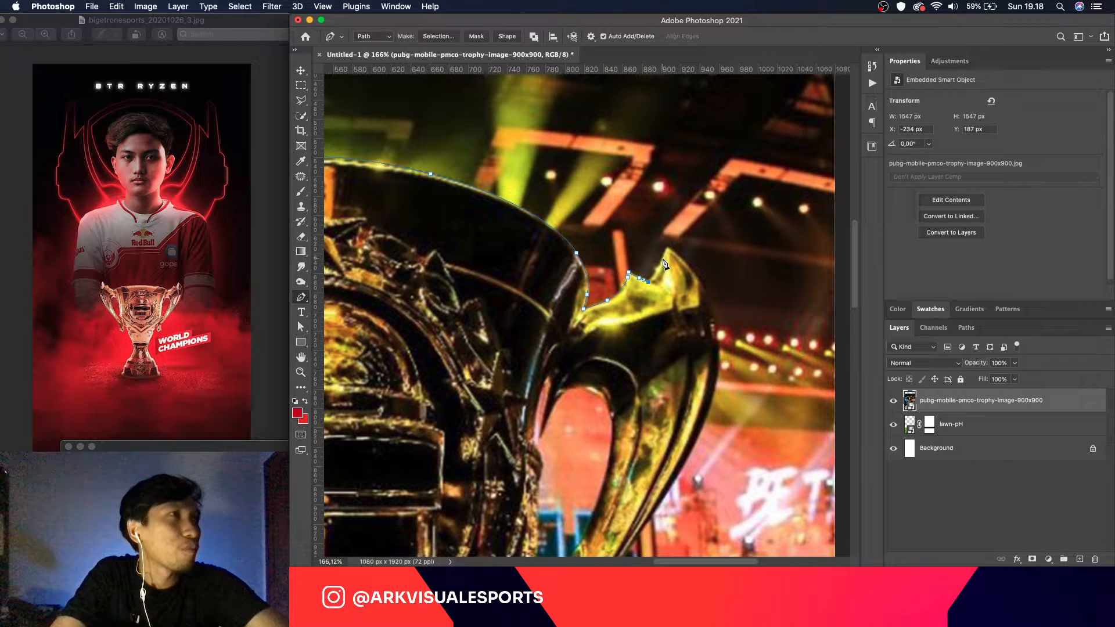
{"action": "left_click", "coordinate": [666, 252]}
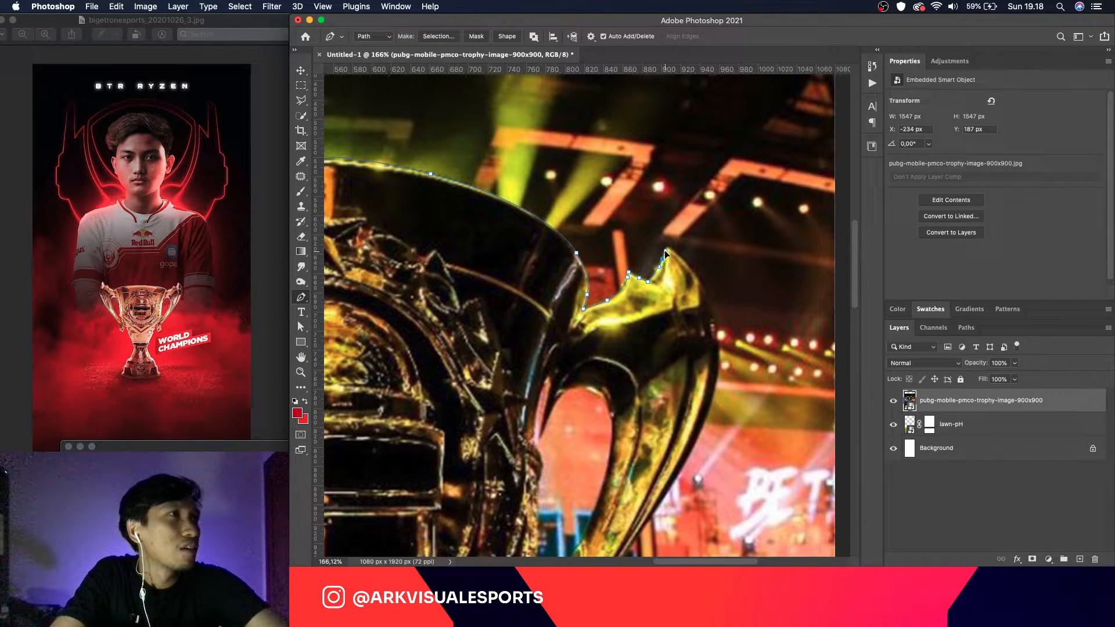
Step: Trace the long outer edge of the right handle from its pointed tip down towards its curled lower end
{"action": "left_click", "coordinate": [716, 301]}
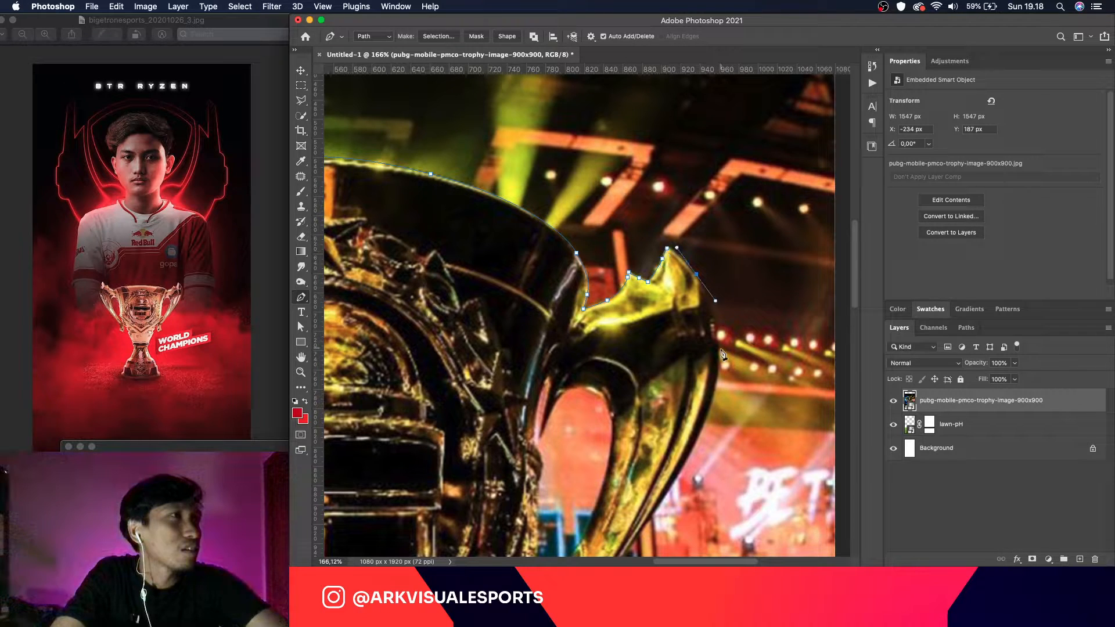
{"action": "left_click_drag", "start_coordinate": [721, 334], "coordinate": [719, 397]}
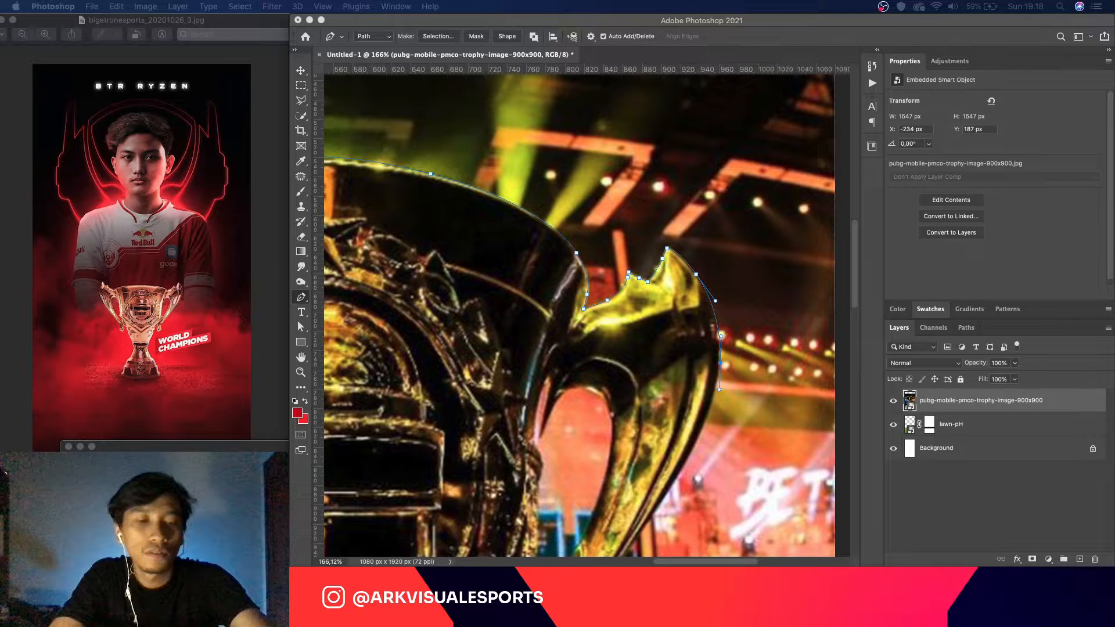
{"action": "scroll", "coordinate": [723, 386], "scroll_direction": "down", "scroll_amount": 5}
{"action": "scroll", "coordinate": [723, 386], "scroll_direction": "up", "scroll_amount": 1}
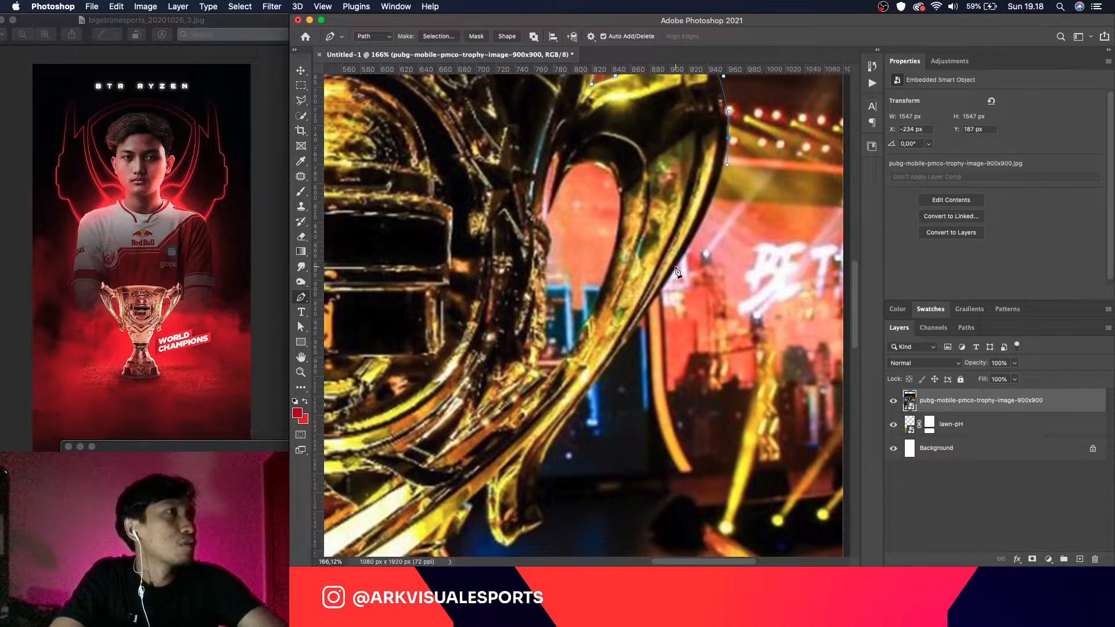
{"action": "left_click_drag", "start_coordinate": [676, 267], "coordinate": [646, 309]}
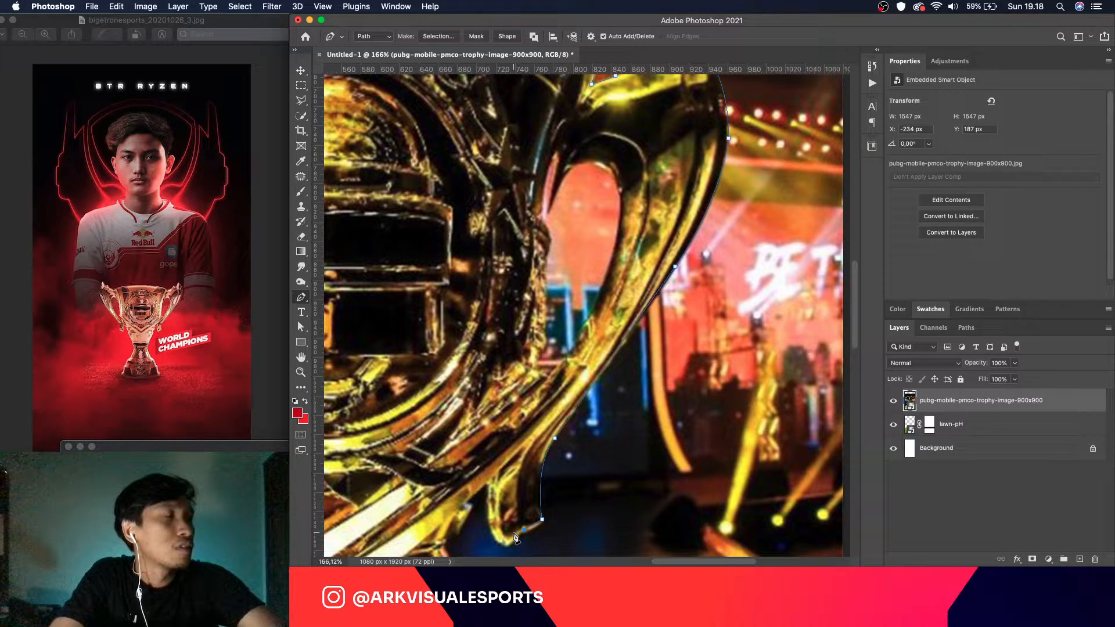
Step: Carry the path around the curled lower tip of the right handle and back up to the cup's underside
{"action": "scroll", "coordinate": [515, 537], "scroll_direction": "down", "scroll_amount": 1}
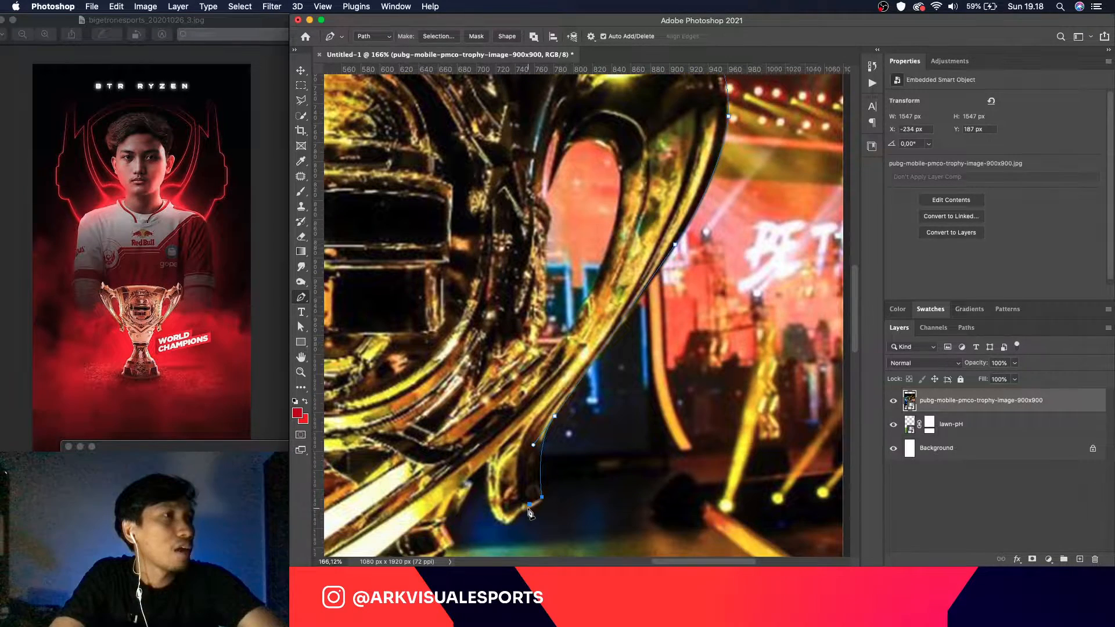
{"action": "left_click_drag", "start_coordinate": [508, 513], "coordinate": [509, 529]}
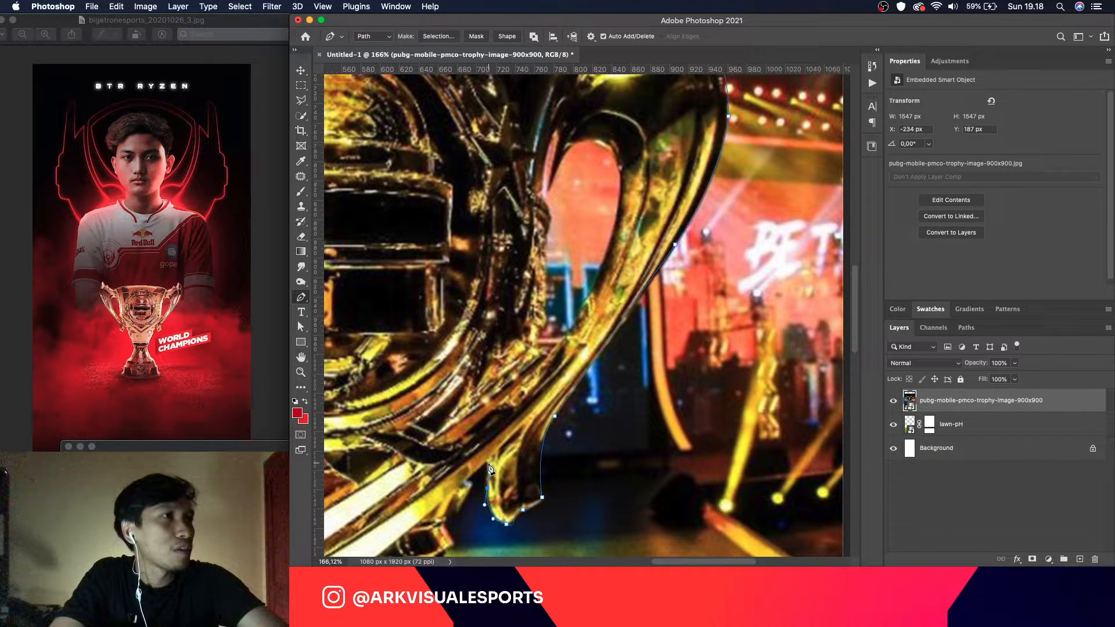
{"action": "scroll", "coordinate": [489, 469], "scroll_direction": "down", "scroll_amount": 5}
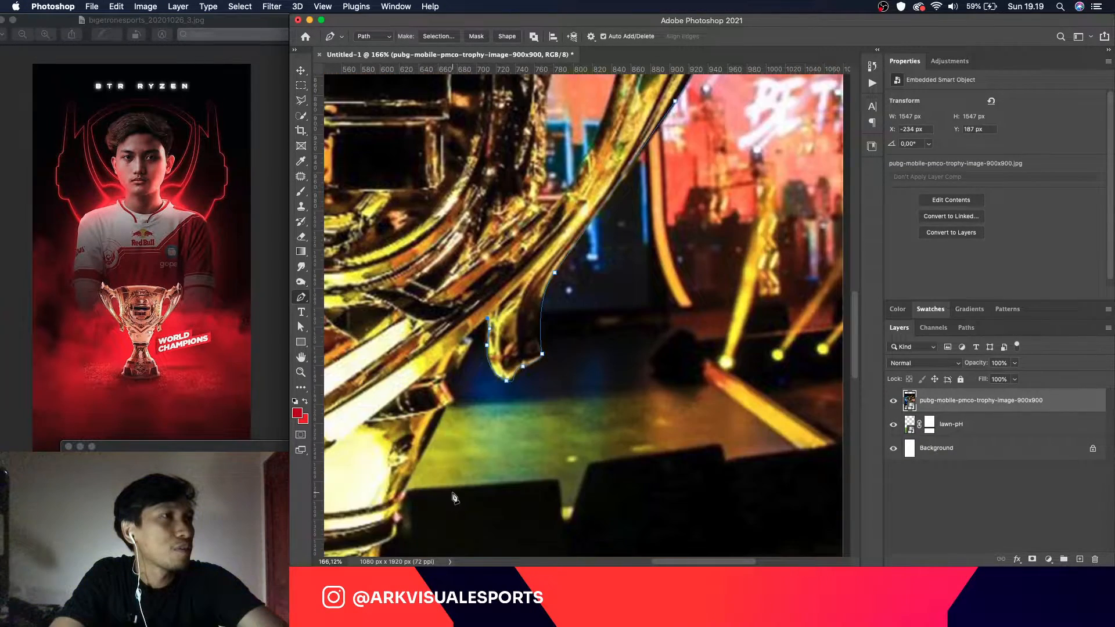
Step: Trace the cup's lower right side and collar down to the narrow stem
{"action": "right_click", "coordinate": [454, 492]}
{"action": "left_click", "coordinate": [452, 488]}
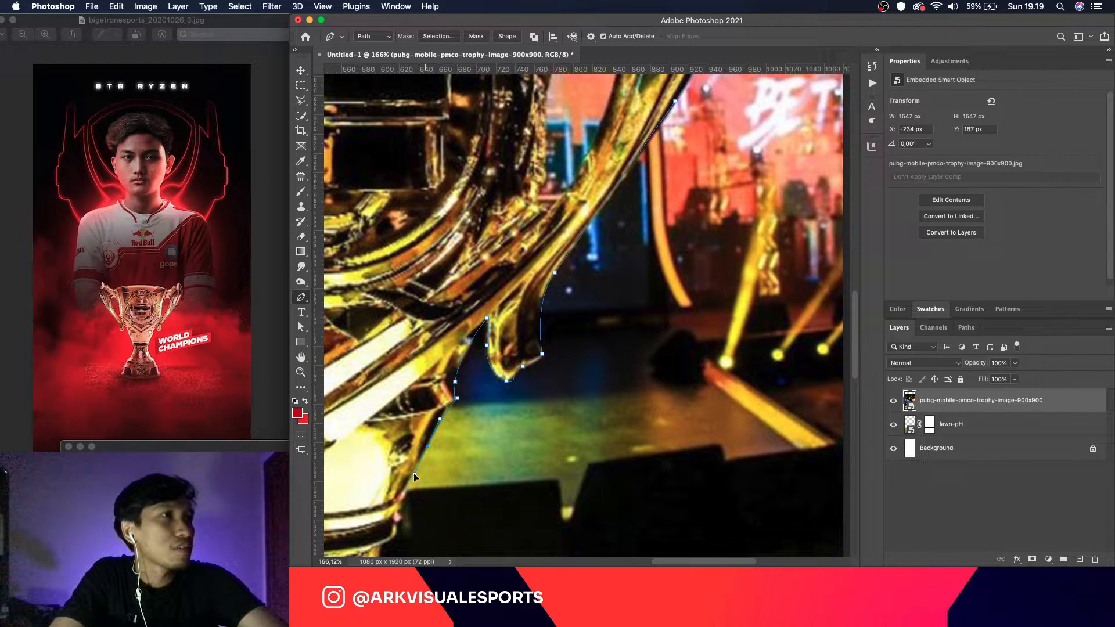
{"action": "scroll", "coordinate": [414, 473], "scroll_direction": "down", "scroll_amount": 5}
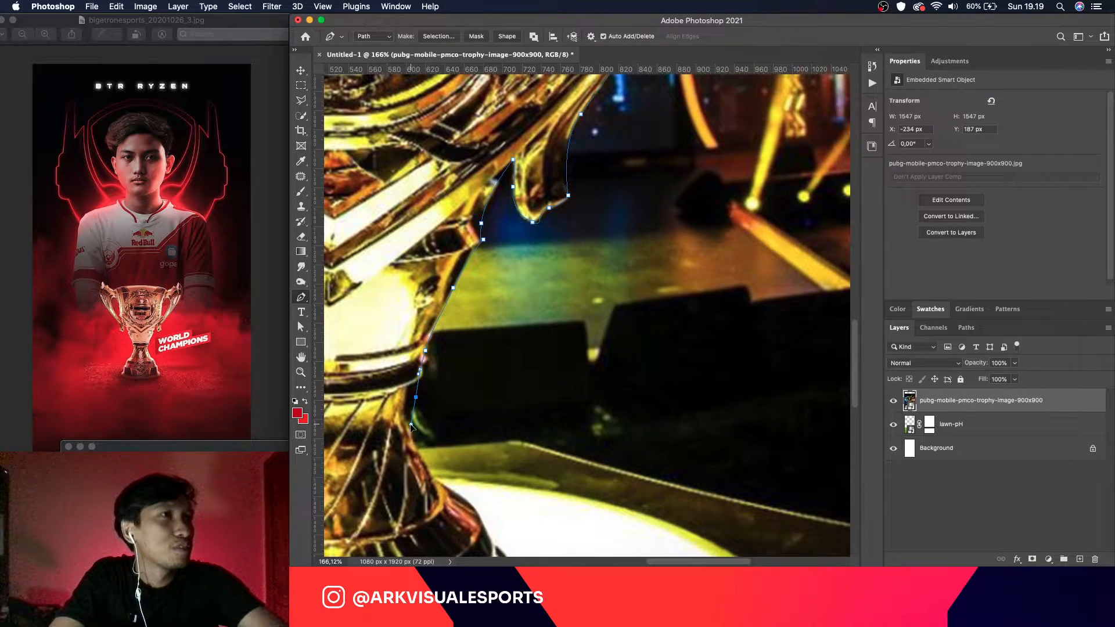
{"action": "scroll", "coordinate": [427, 401], "scroll_direction": "down", "scroll_amount": 3}
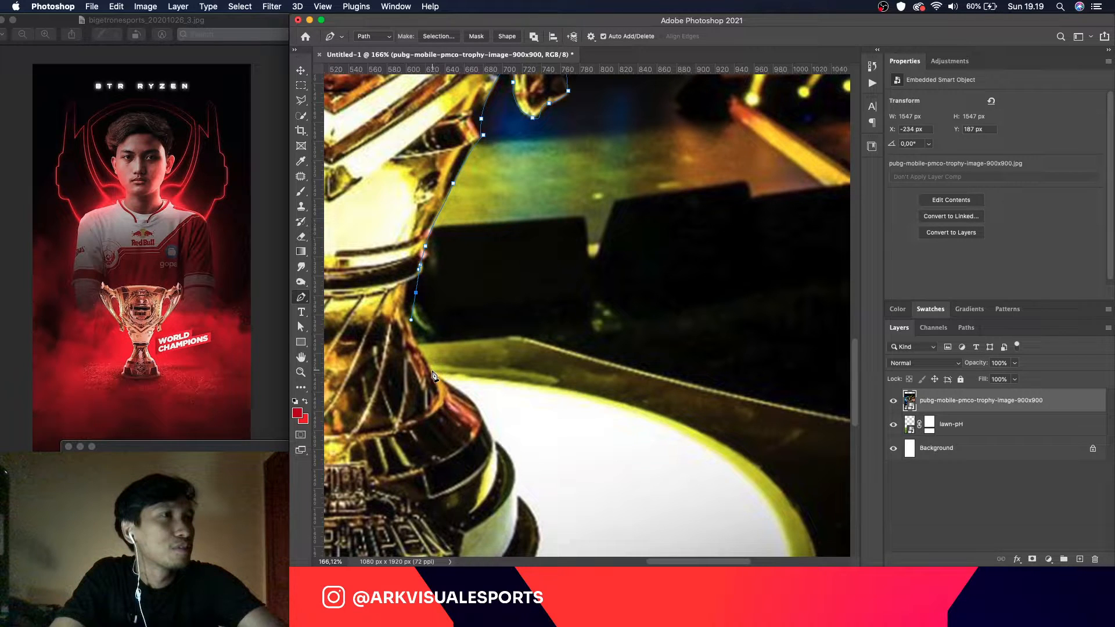
Step: Outline the right side of the flared foot from the stem down to the tiers of the base
{"action": "left_click", "coordinate": [432, 371]}
{"action": "left_click", "coordinate": [470, 398]}
{"action": "left_click", "coordinate": [478, 411]}
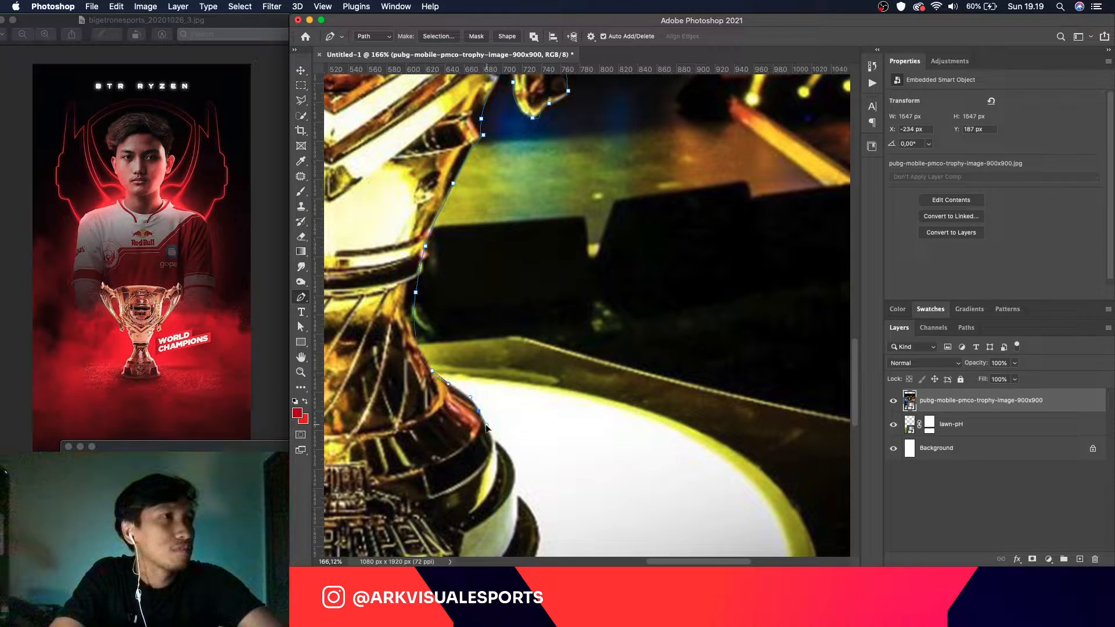
{"action": "left_click", "coordinate": [486, 425]}
{"action": "left_click", "coordinate": [496, 444]}
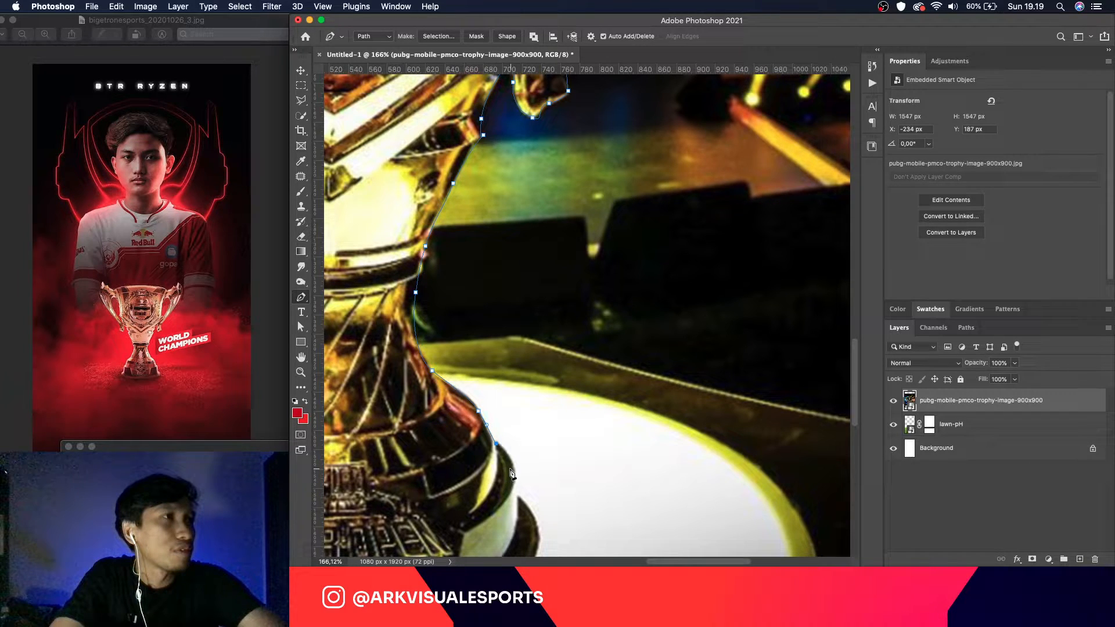
{"action": "left_click", "coordinate": [514, 469]}
{"action": "left_click", "coordinate": [517, 497]}
Step: Trace the base's lower right rim and close the path at its starting point along the bottom edge
{"action": "scroll", "coordinate": [540, 517], "scroll_direction": "down", "scroll_amount": 10}
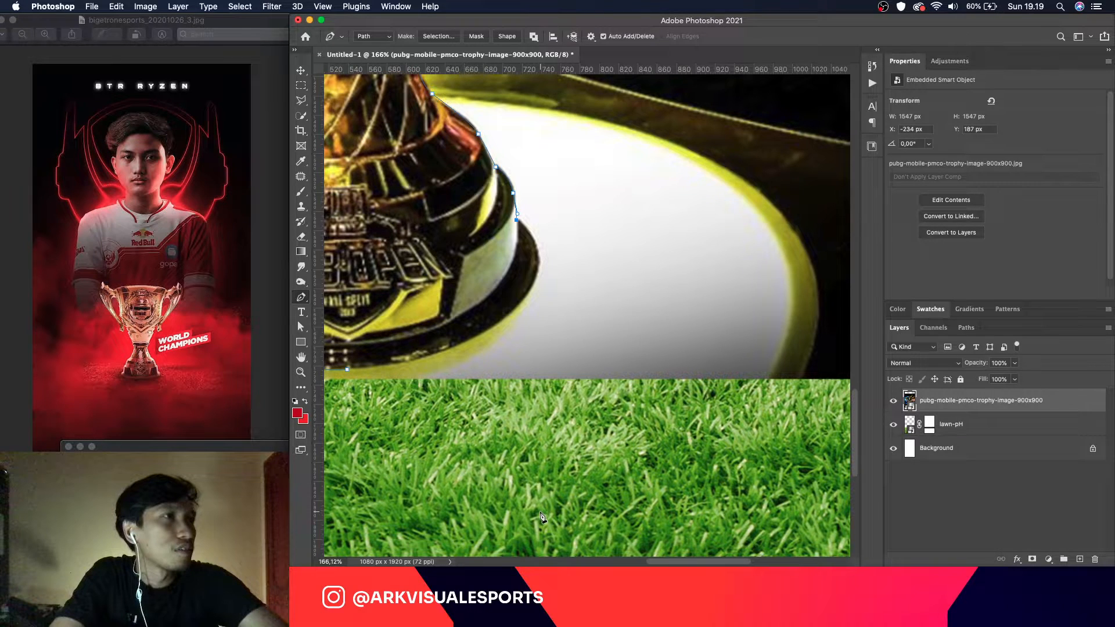
{"action": "scroll", "coordinate": [735, 292], "scroll_direction": "left", "scroll_amount": 7}
{"action": "scroll", "coordinate": [735, 292], "scroll_direction": "up", "scroll_amount": 2}
{"action": "left_click_drag", "start_coordinate": [732, 287], "coordinate": [738, 299]}
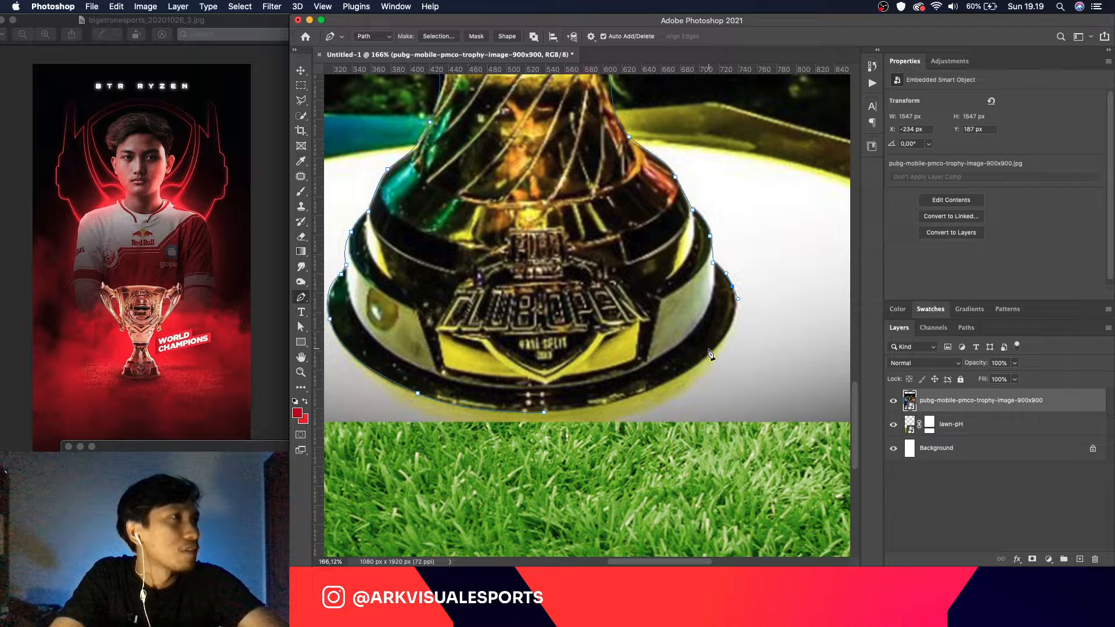
{"action": "left_click_drag", "start_coordinate": [702, 359], "coordinate": [669, 389]}
{"action": "left_click_drag", "start_coordinate": [544, 412], "coordinate": [511, 410]}
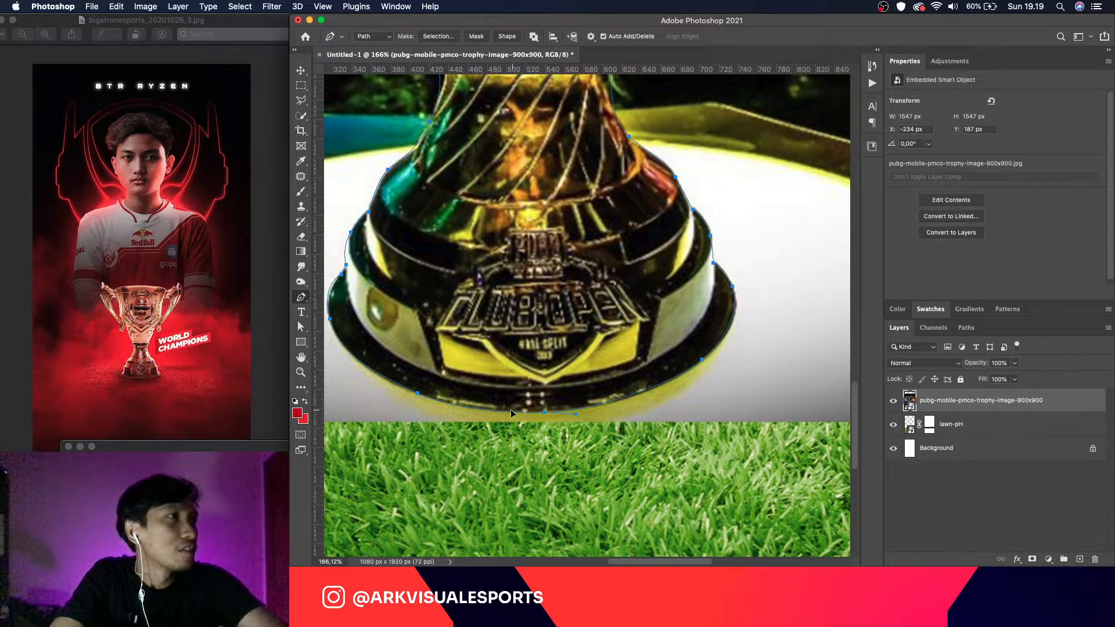
Step: Turn the trophy path into a new selection with a 1-pixel feather radius and copy it to a new layer
{"action": "key", "text": "super+minus"}
{"action": "key", "text": "super+minus"}
{"action": "key", "text": "super+minus"}
{"action": "key", "text": "super+minus"}
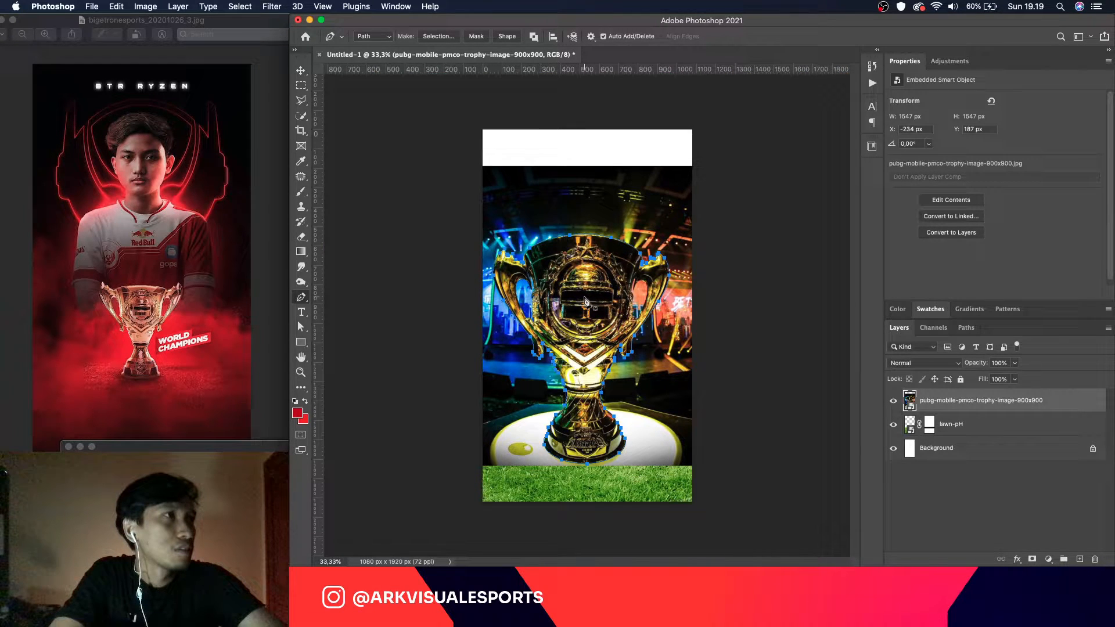
{"action": "key", "text": "i"}
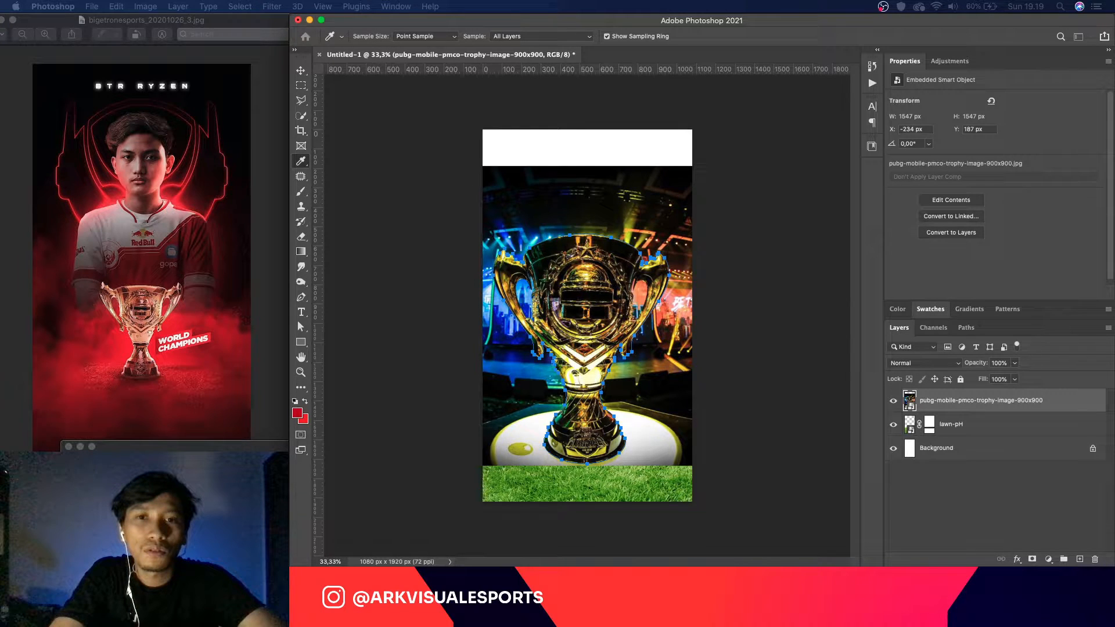
{"action": "left_click", "coordinate": [589, 293]}
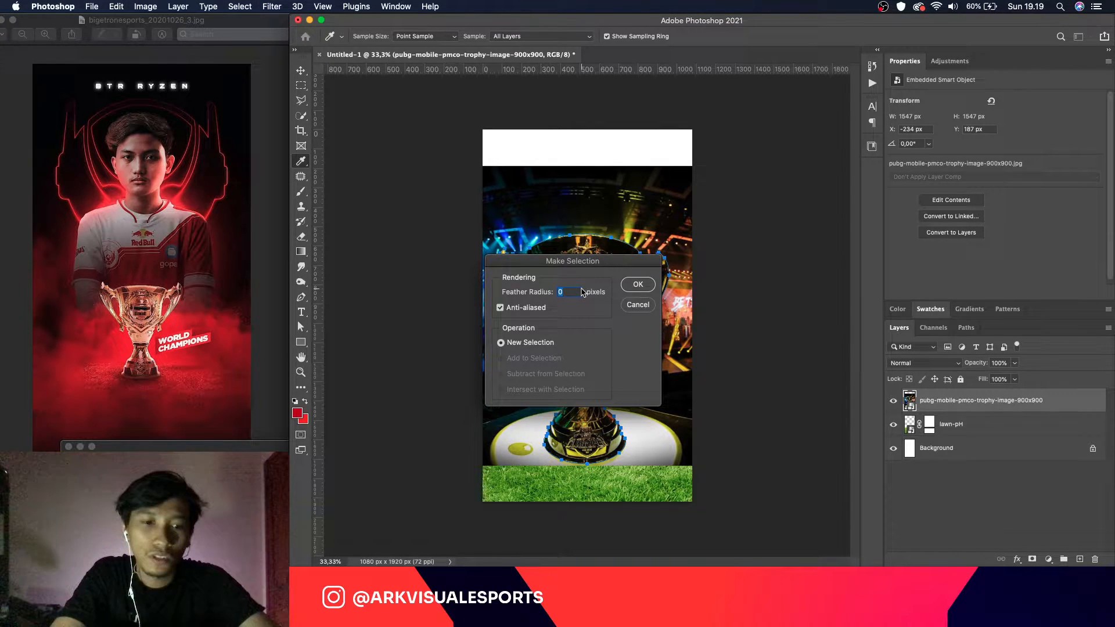
{"action": "type", "text": "1"}
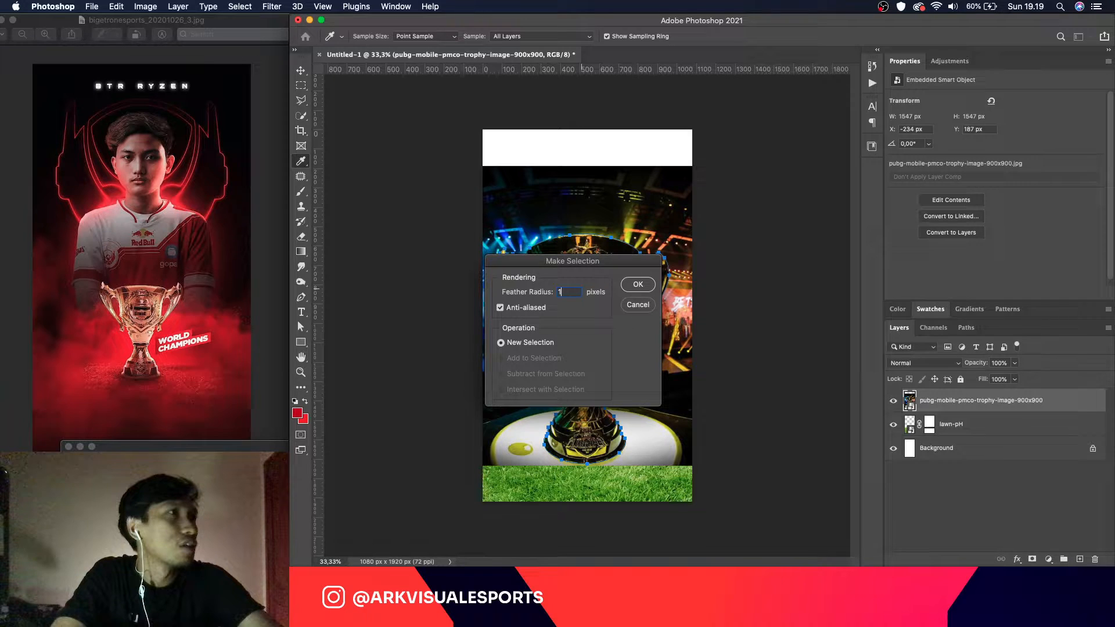
{"action": "key", "text": "Return"}
{"action": "key", "text": "ctrl+j"}
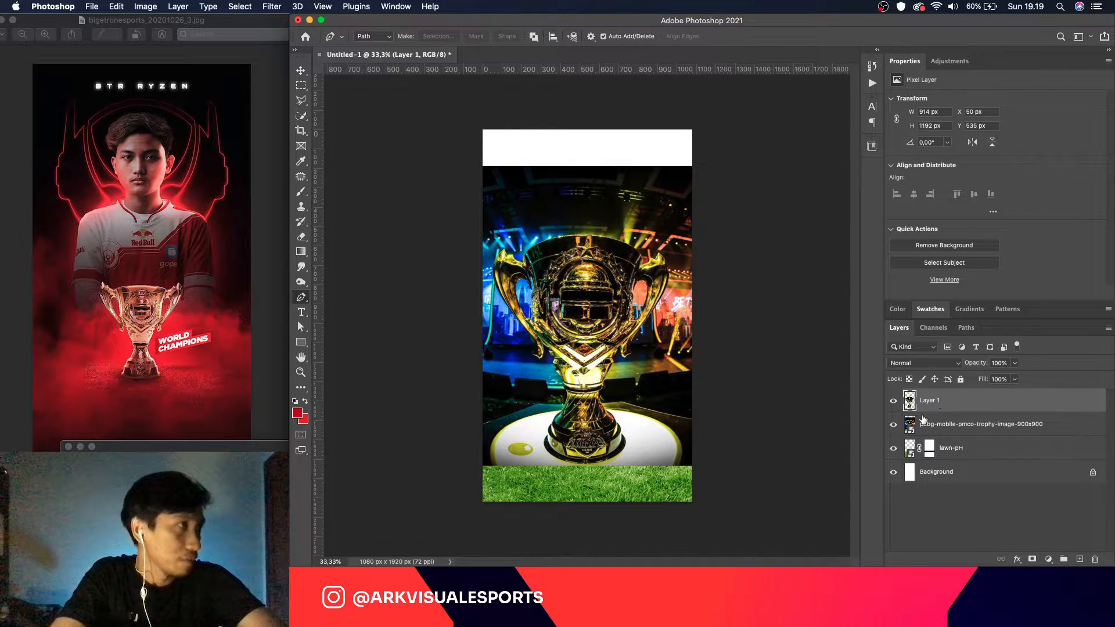
Step: Hide the original pubg-mobile-pmco-trophy-image-900x900 layer to check the cutout, and delete it
{"action": "left_click", "coordinate": [894, 424]}
{"action": "left_click", "coordinate": [975, 435]}
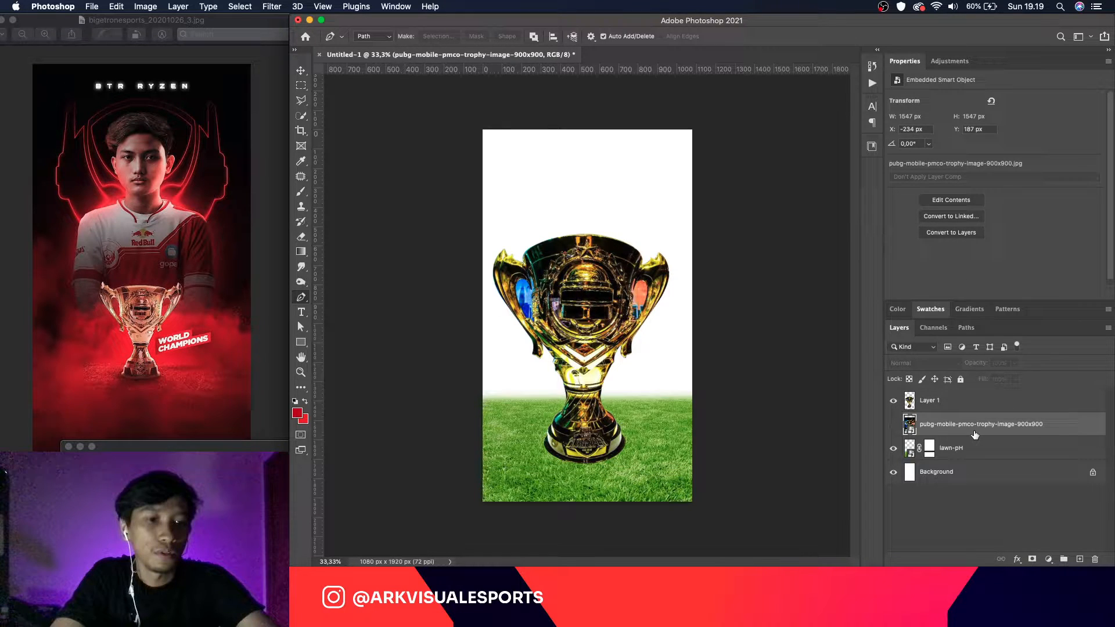
{"action": "key", "text": "Delete"}
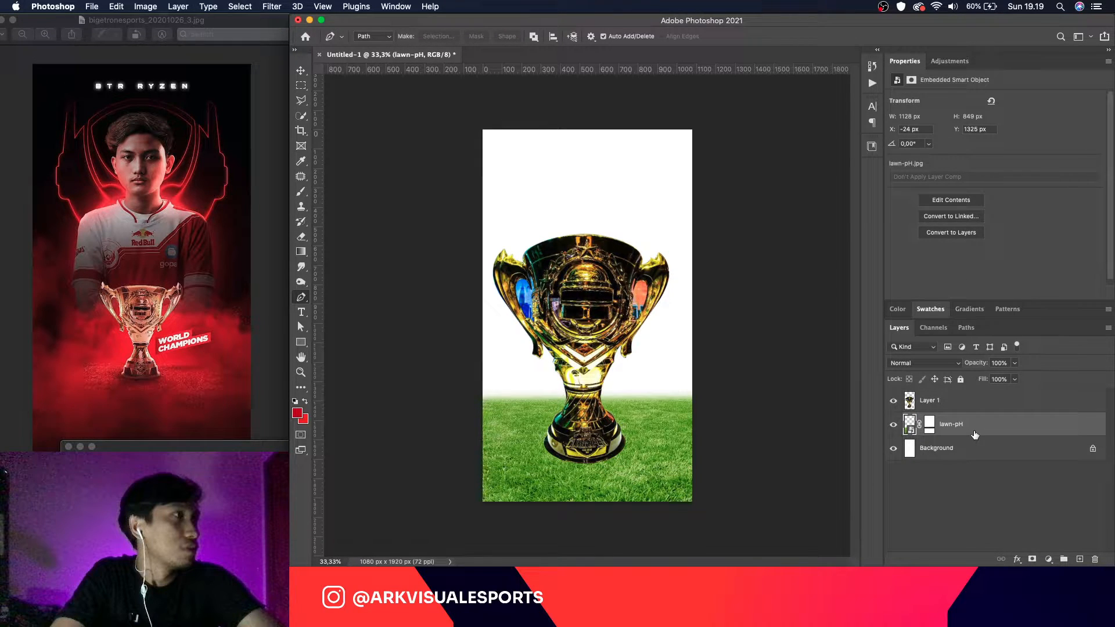
Step: Rename the cut-out trophy layer as piala
{"action": "double_click", "coordinate": [930, 401]}
{"action": "type", "text": "piala"}
{"action": "key", "text": "Return"}
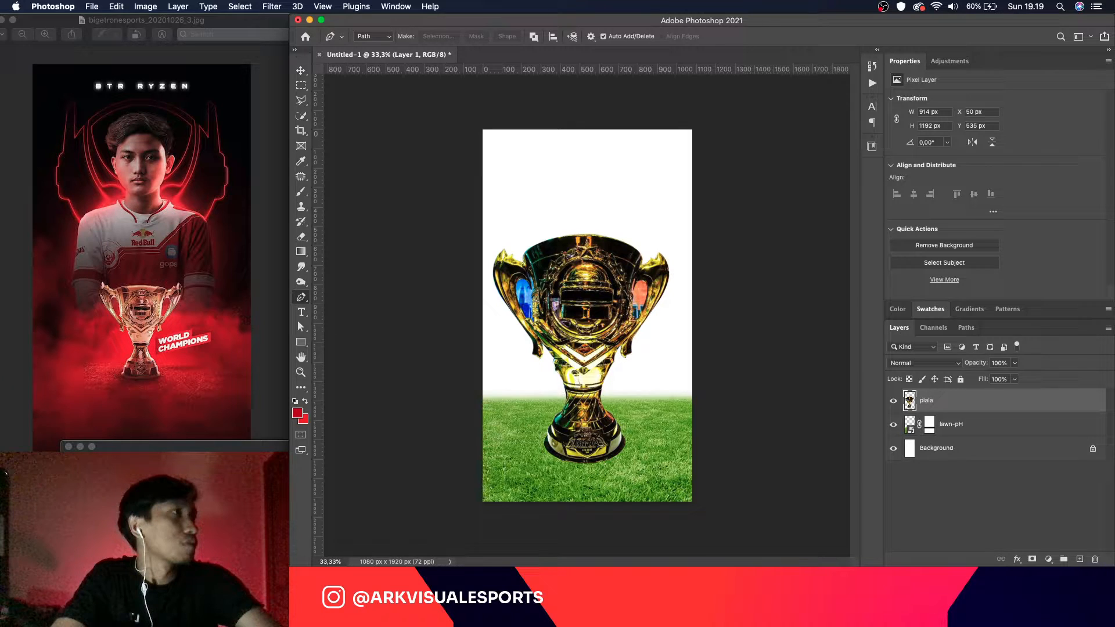
Step: Select the blue background inside the trophy's left handle with the Quick Selection tool and delete it
{"action": "scroll", "coordinate": [568, 283], "scroll_direction": "up", "scroll_amount": 6}
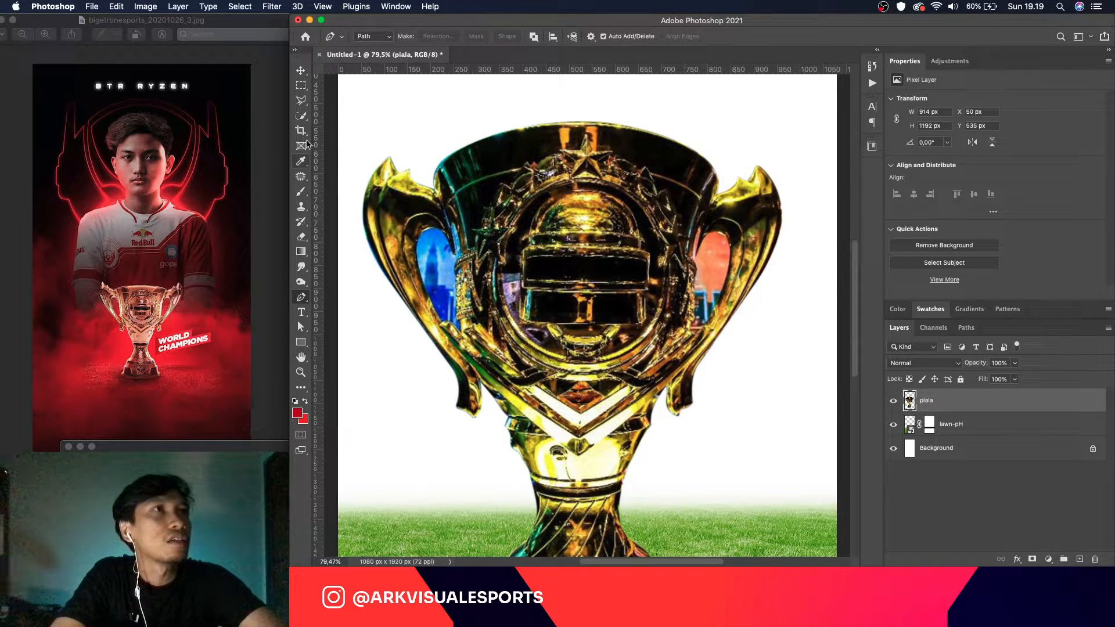
{"action": "left_click", "coordinate": [301, 116]}
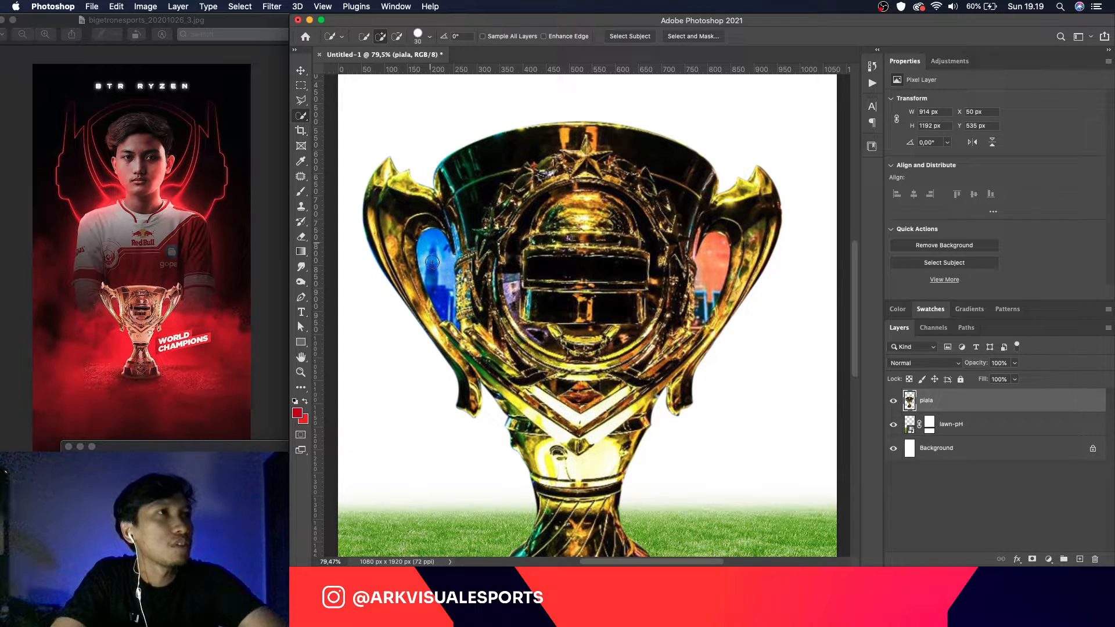
{"action": "left_click_drag", "start_coordinate": [432, 263], "coordinate": [459, 263]}
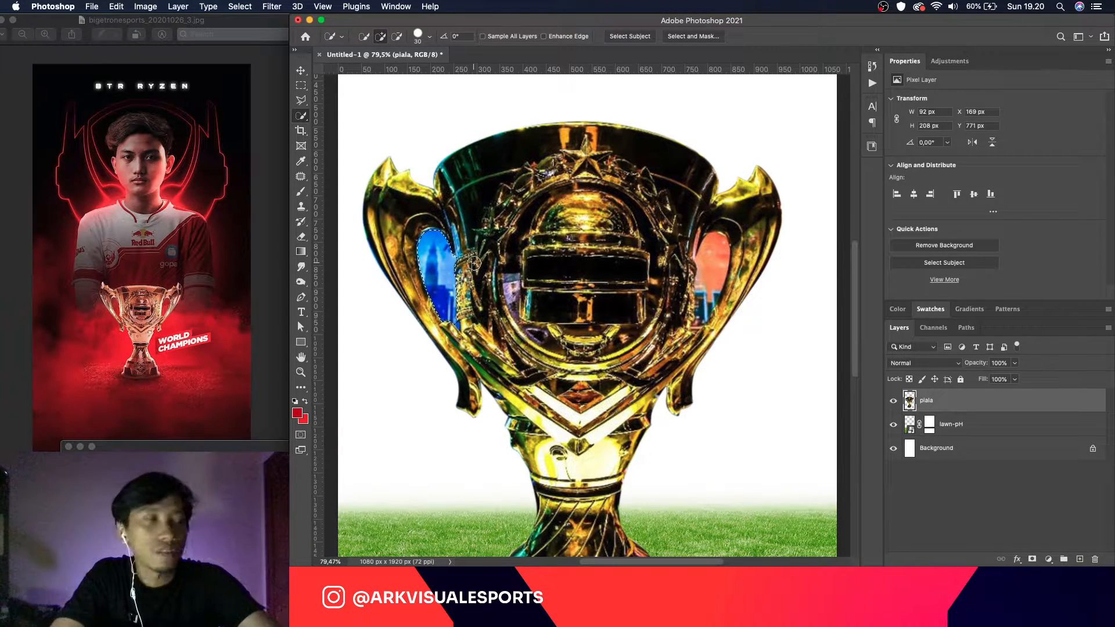
{"action": "key", "text": "Delete"}
{"action": "key", "text": "super+d"}
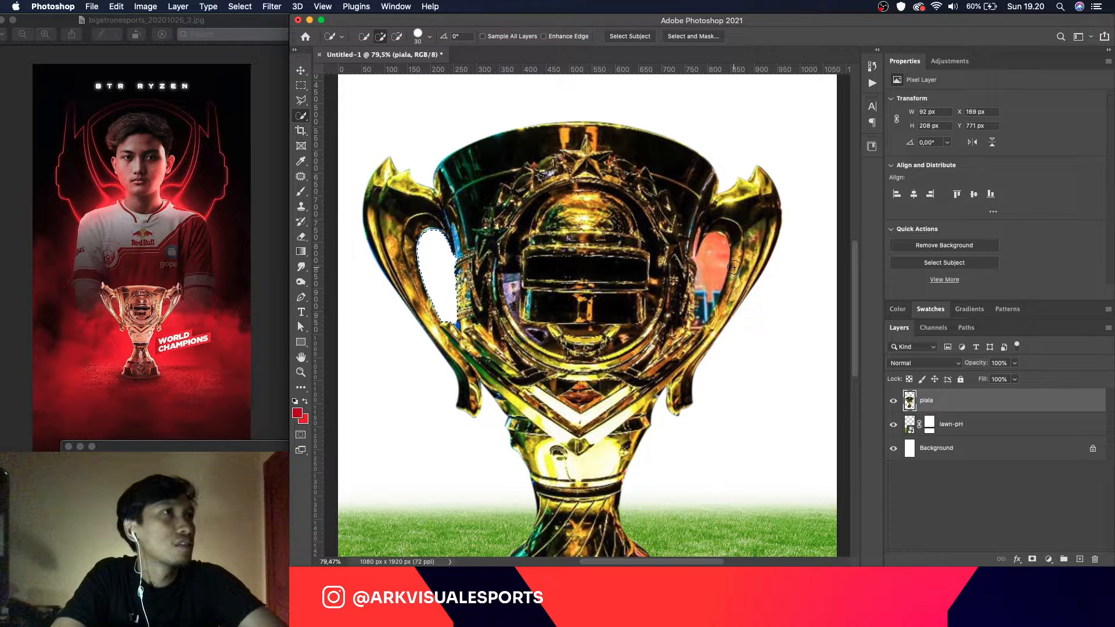
Step: Select the red background inside the trophy's right handle with the Quick Selection tool, delete it and deselect
{"action": "mouse_move", "coordinate": [732, 264]}
{"action": "left_mouse_down"}
{"action": "mouse_move", "coordinate": [714, 257]}
{"action": "mouse_move", "coordinate": [699, 318]}
{"action": "left_mouse_up"}
{"action": "left_click_drag", "start_coordinate": [689, 265], "coordinate": [679, 329], "text": "alt"}
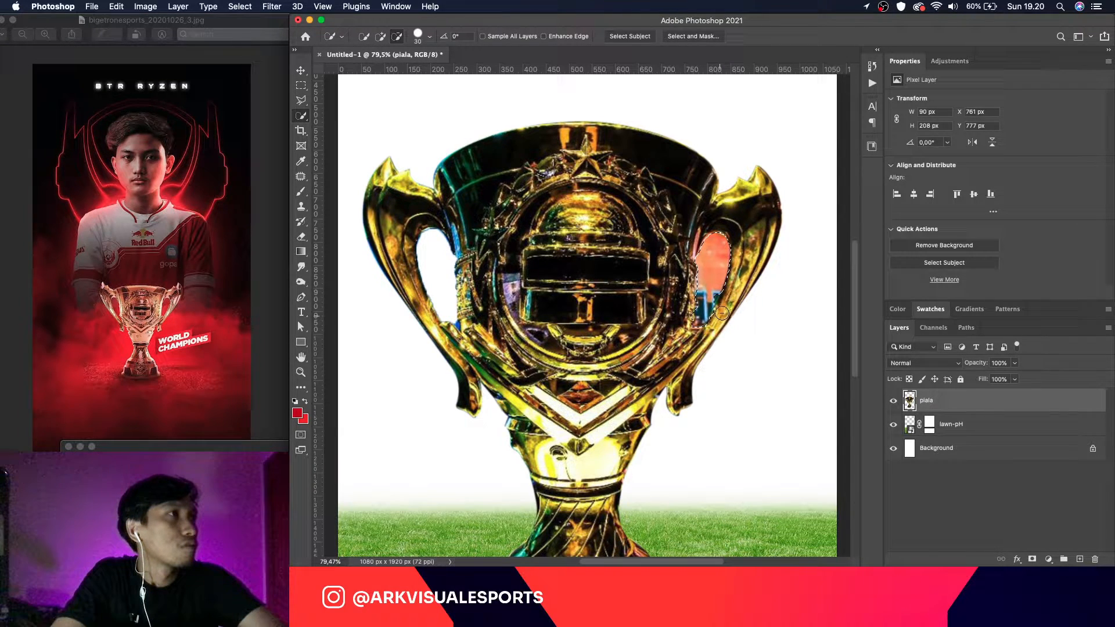
{"action": "key", "text": "Delete"}
{"action": "key", "text": "super+d"}
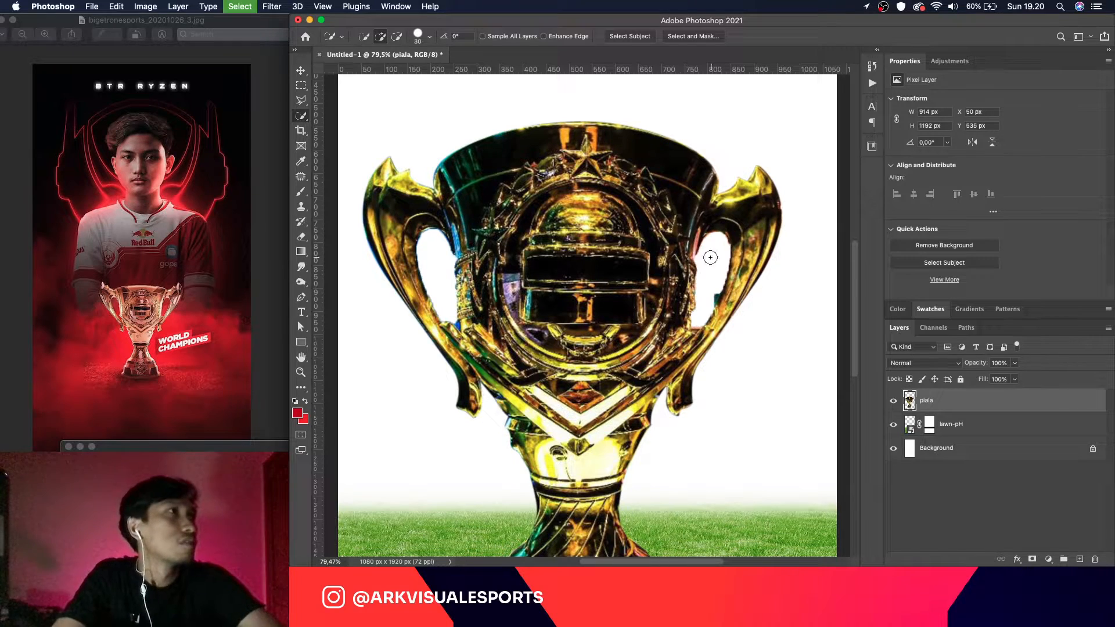
Step: Scale the piala trophy down to about 440 px wide, horizontally centred with its base standing on the lawn
{"action": "key", "text": "super+minus"}
{"action": "key", "text": "super+minus"}
{"action": "key", "text": "super+minus"}
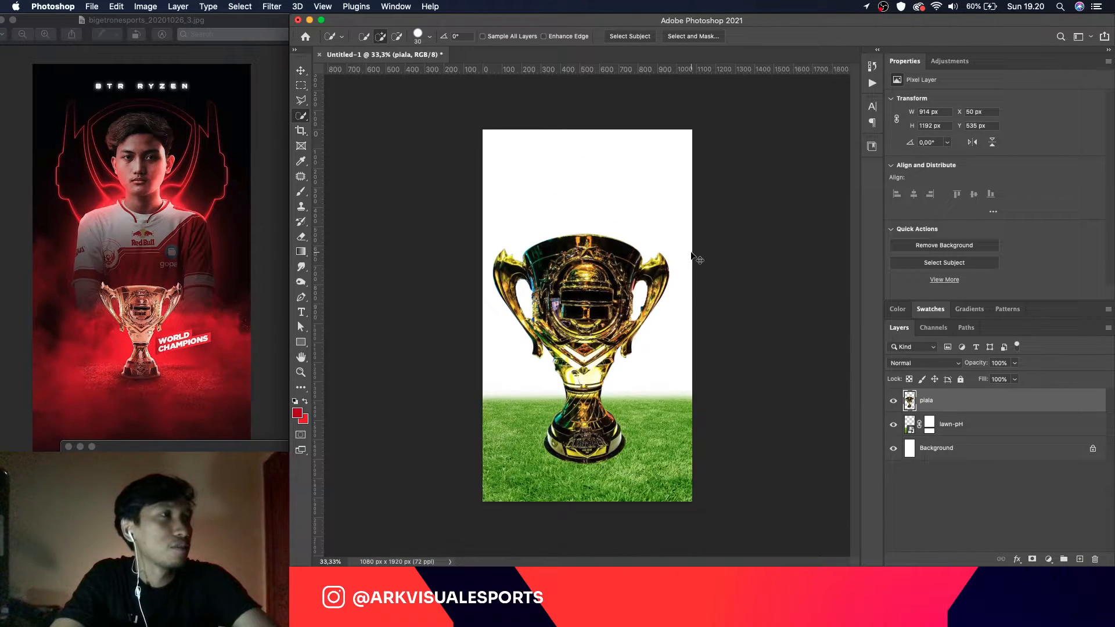
{"action": "left_click", "coordinate": [301, 70]}
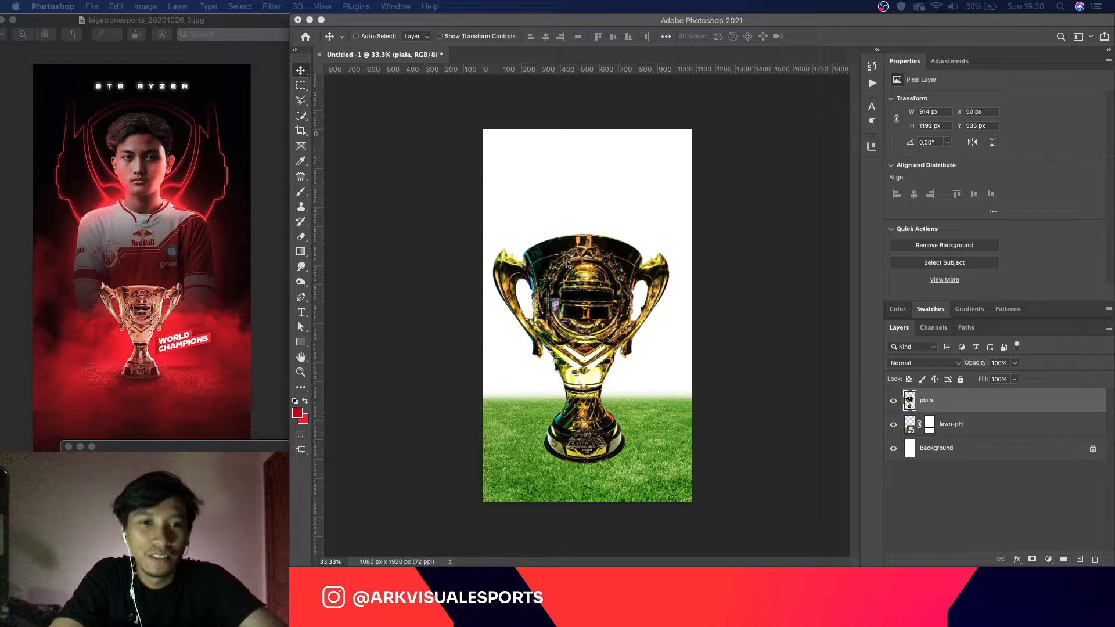
{"action": "left_click", "coordinate": [632, 308]}
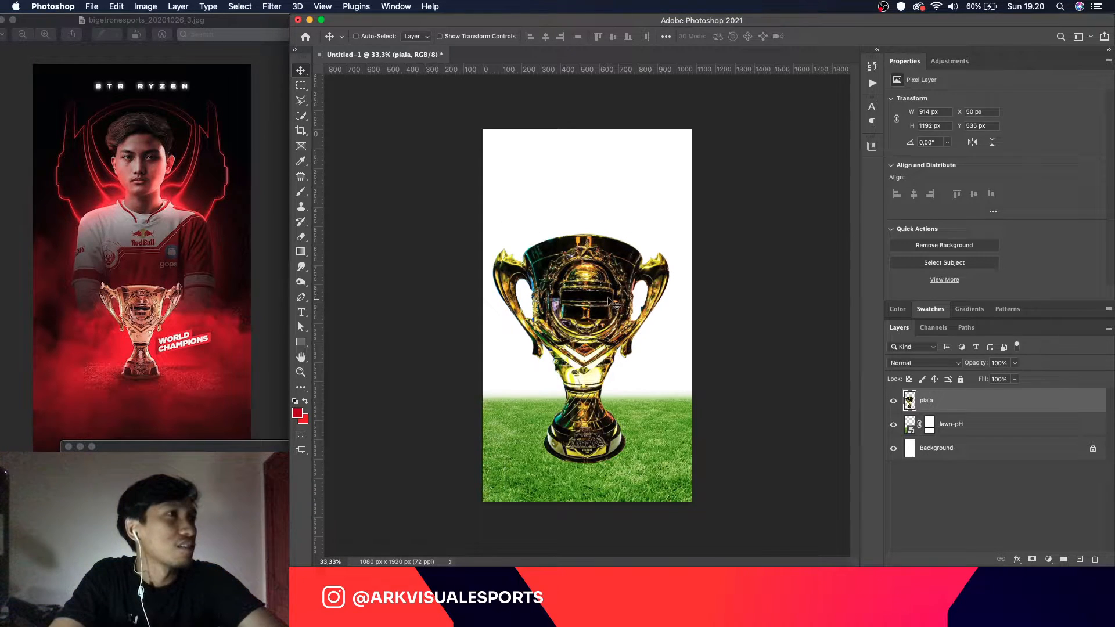
{"action": "left_click_drag", "start_coordinate": [630, 286], "coordinate": [636, 280]}
{"action": "key", "text": "super+t"}
{"action": "left_click_drag", "start_coordinate": [676, 226], "coordinate": [607, 357]}
Step: Start a custom warp on the trophy, raising its upper right corner slightly and shifting its base a little to the left
{"action": "left_click", "coordinate": [822, 36]}
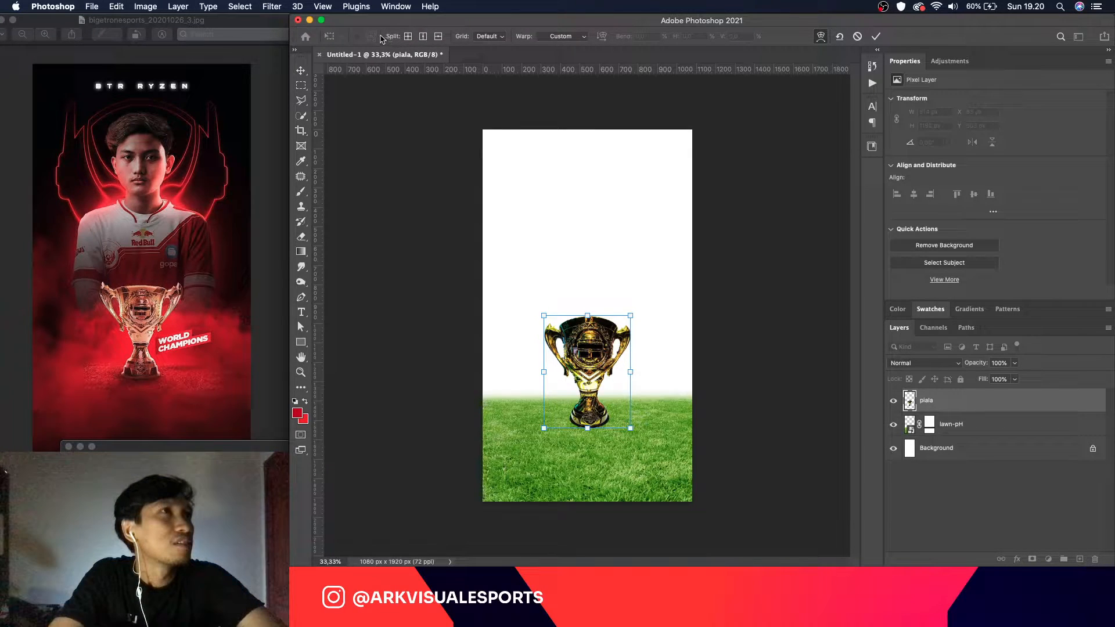
{"action": "left_click", "coordinate": [558, 37]}
{"action": "left_click", "coordinate": [574, 36]}
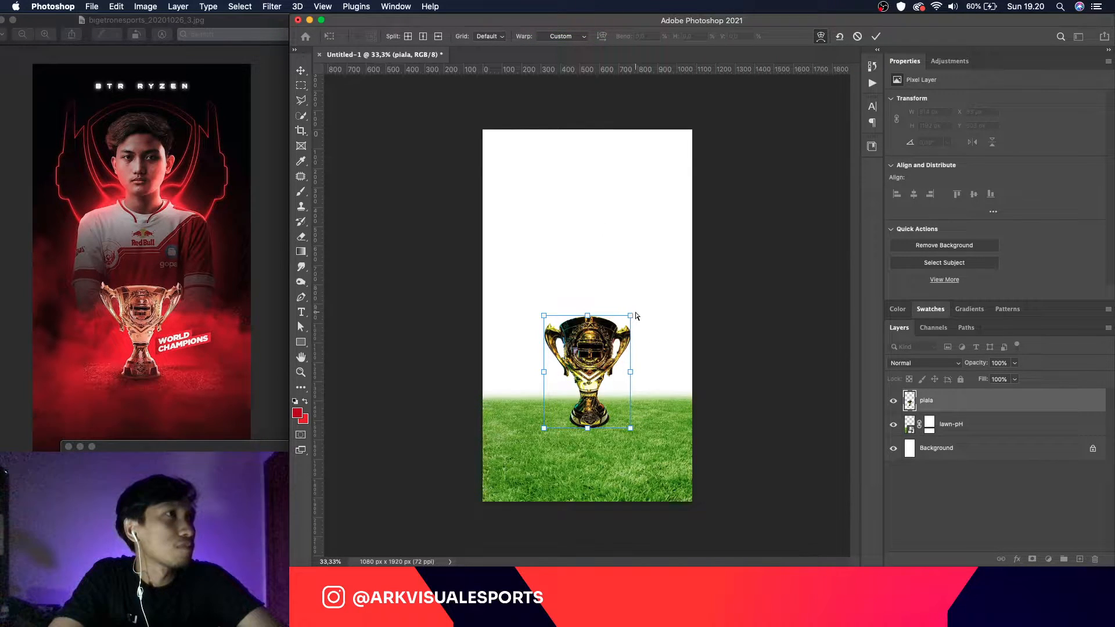
{"action": "left_click_drag", "start_coordinate": [632, 318], "coordinate": [631, 313]}
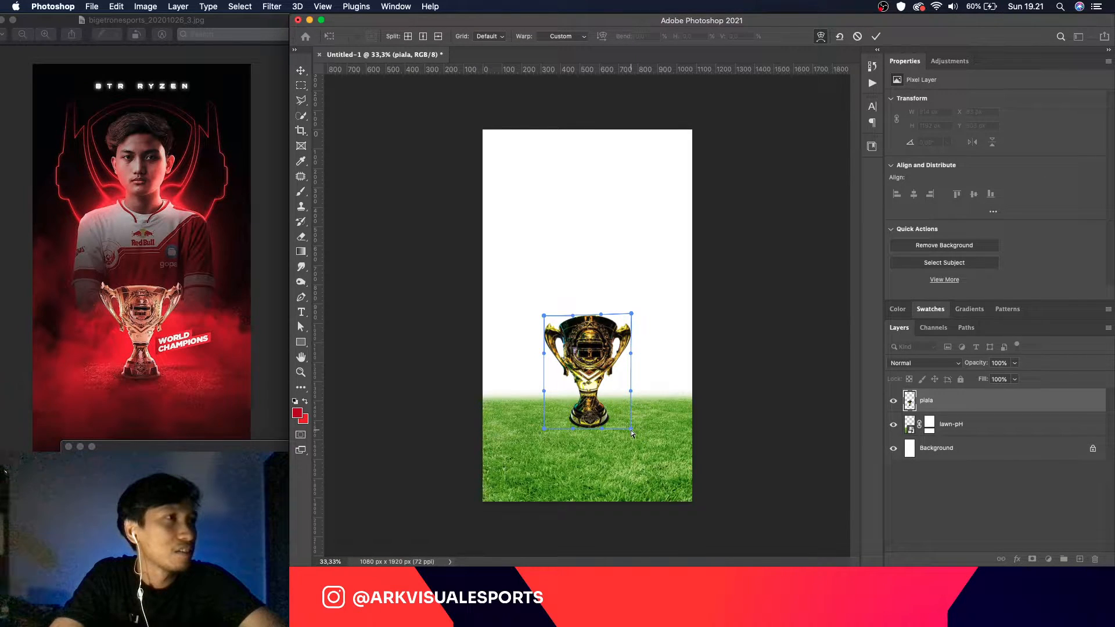
{"action": "left_click_drag", "start_coordinate": [600, 430], "coordinate": [571, 429]}
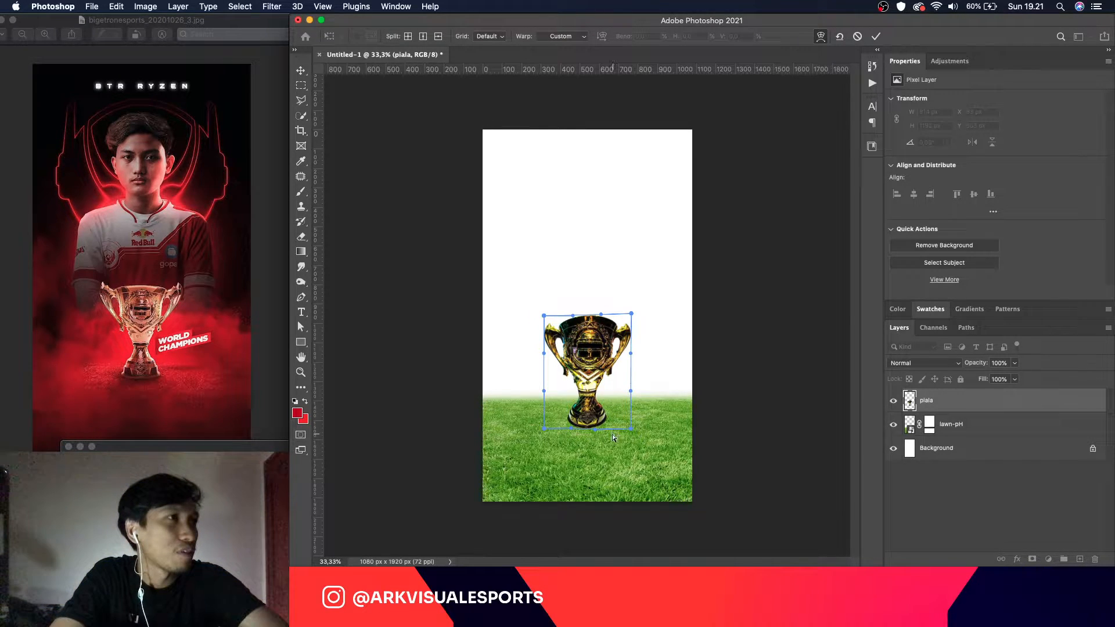
{"action": "left_click_drag", "start_coordinate": [593, 430], "coordinate": [591, 430]}
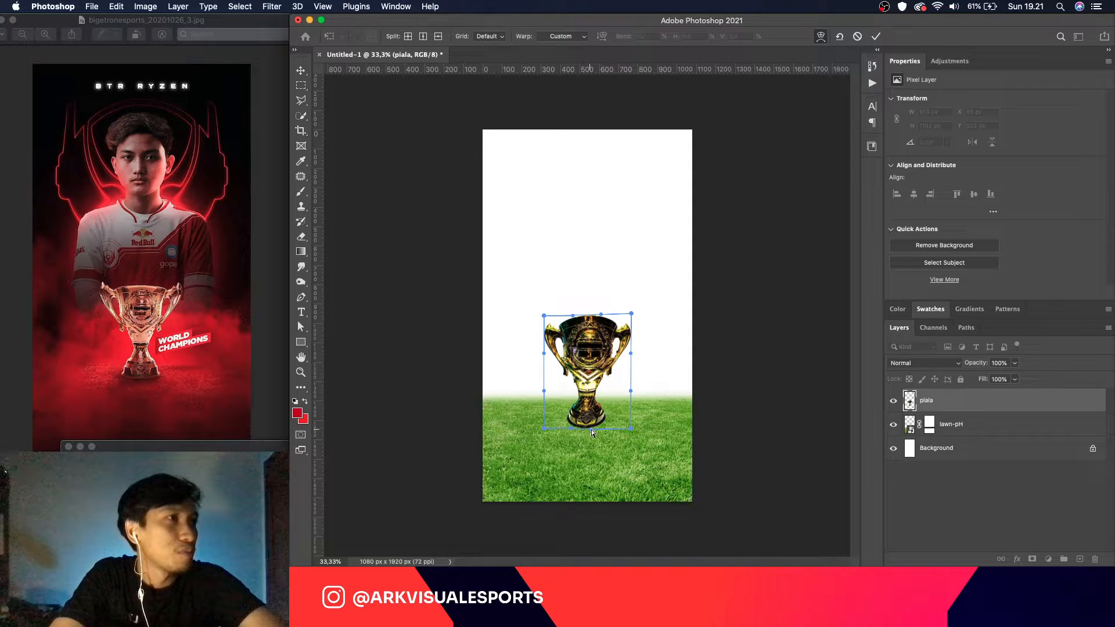
Step: Pull the trophy's right and left sides and its middle slightly inward in the warp and apply it
{"action": "left_click_drag", "start_coordinate": [631, 391], "coordinate": [629, 395]}
{"action": "left_click_drag", "start_coordinate": [633, 356], "coordinate": [630, 358]}
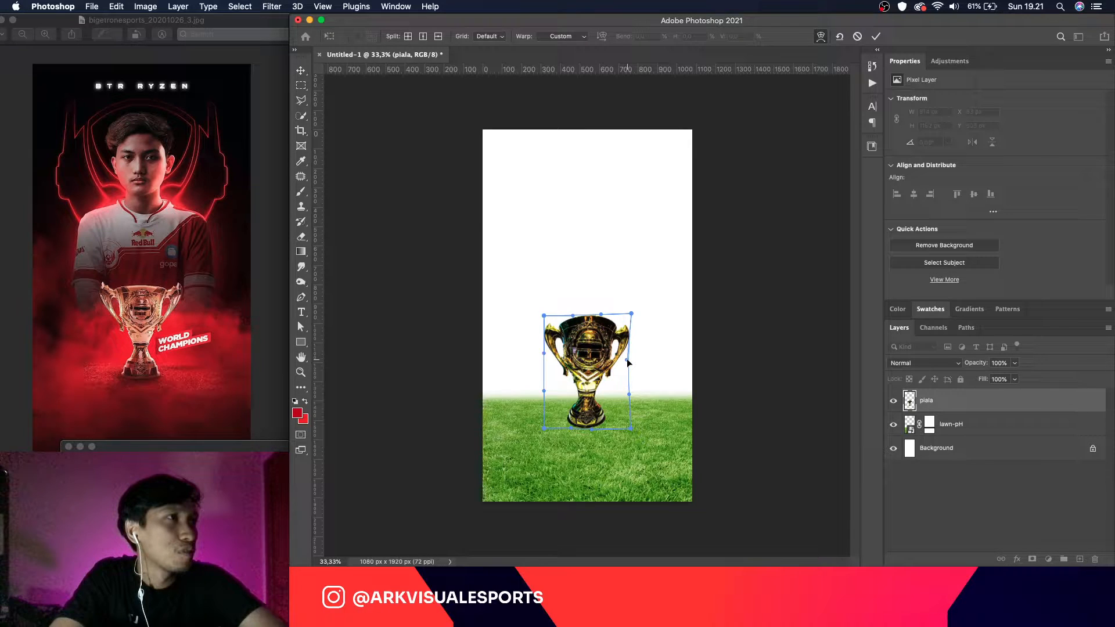
{"action": "left_click_drag", "start_coordinate": [580, 352], "coordinate": [577, 352]}
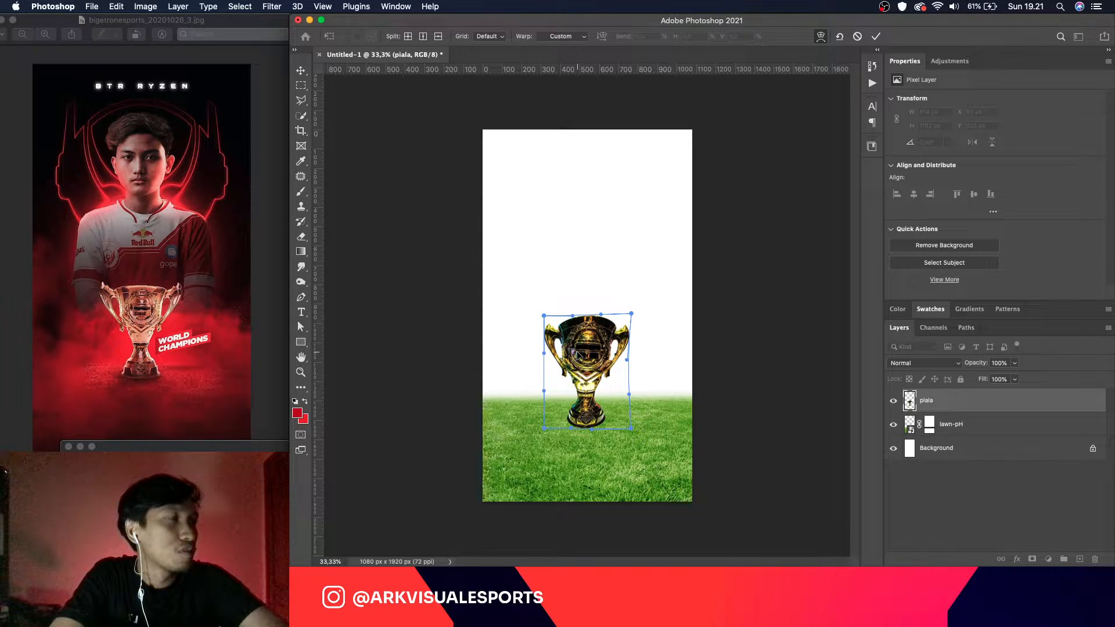
{"action": "left_click_drag", "start_coordinate": [544, 355], "coordinate": [545, 356]}
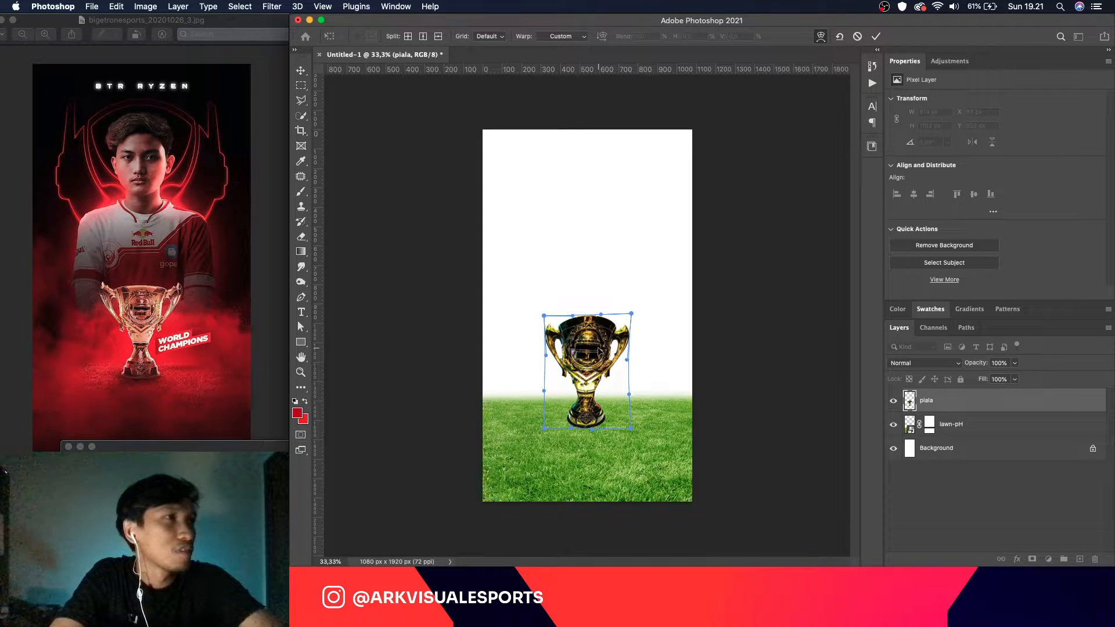
{"action": "key", "text": "Return"}
Step: Warp the trophy again to lower the curve of its upper rim slightly, and apply the warp
{"action": "left_click_drag", "start_coordinate": [602, 364], "coordinate": [602, 366]}
{"action": "key", "text": "super+t"}
{"action": "left_click", "coordinate": [821, 36]}
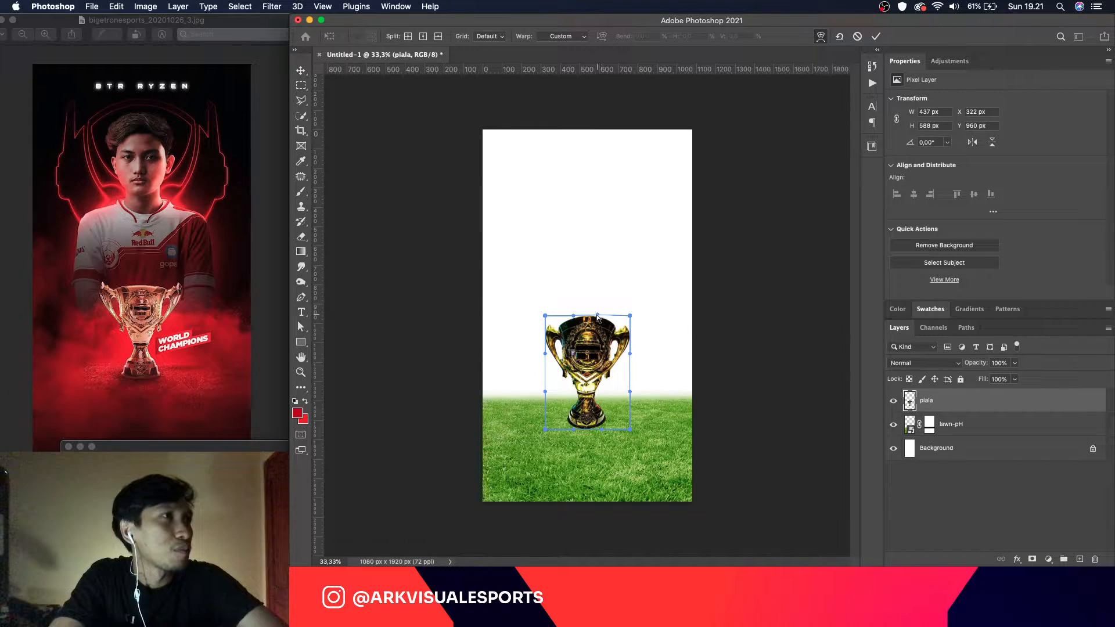
{"action": "left_click_drag", "start_coordinate": [595, 315], "coordinate": [593, 317]}
{"action": "key", "text": "Return"}
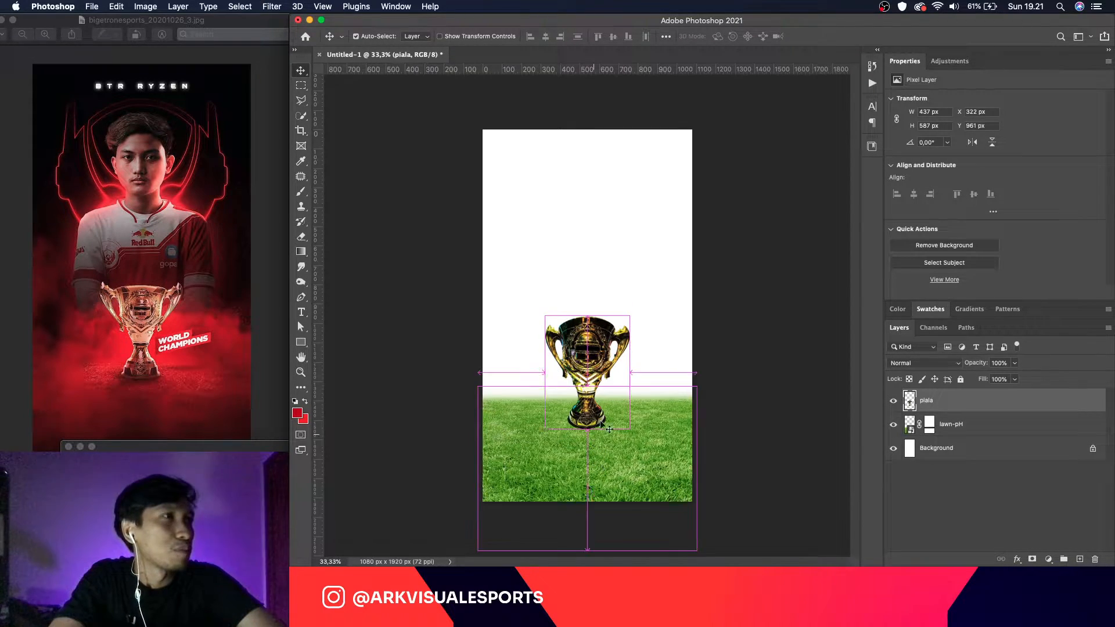
Step: Warp the trophy's base upward to flatten its perspective on the grass, shortening the trophy to about 528 px high
{"action": "key", "text": "super+t"}
{"action": "left_click", "coordinate": [821, 36]}
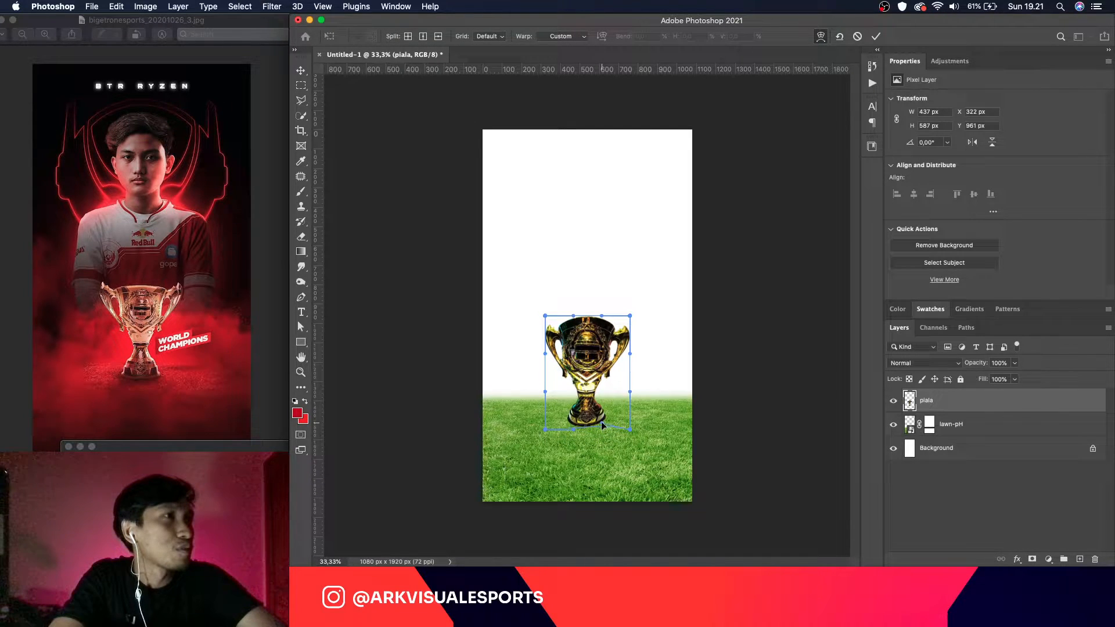
{"action": "left_click_drag", "start_coordinate": [571, 432], "coordinate": [601, 415]}
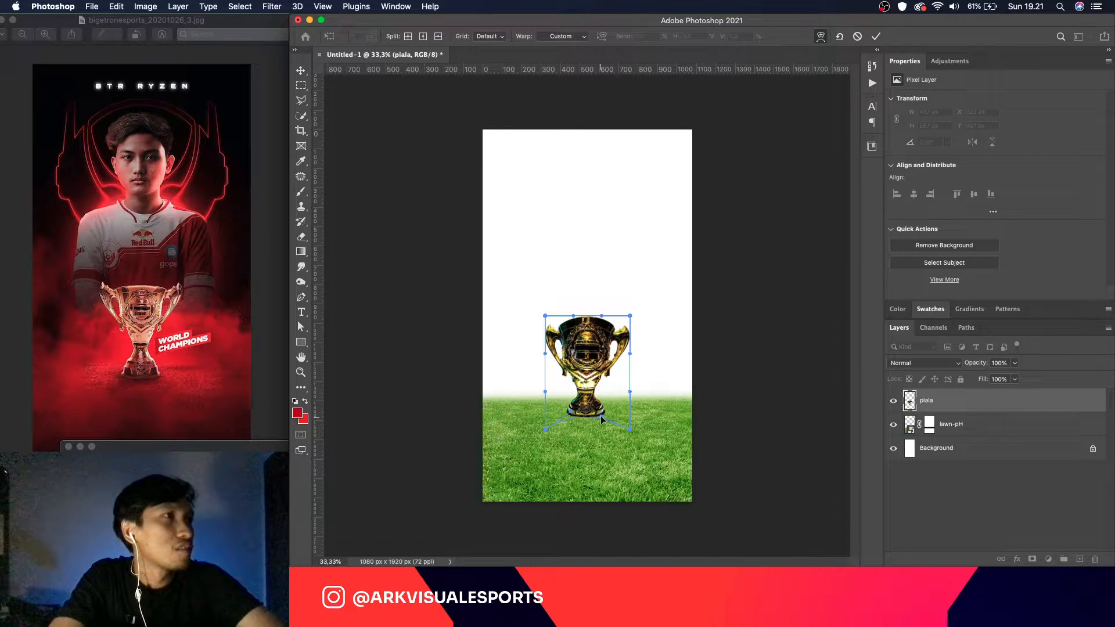
{"action": "key", "text": "Return"}
{"action": "key", "text": "super+t"}
{"action": "left_click_drag", "start_coordinate": [632, 394], "coordinate": [612, 392]}
{"action": "key", "text": "Return"}
Step: Set up the Brush tool with black as the foreground colour and a 900 px brush size
{"action": "key", "text": "super+plus"}
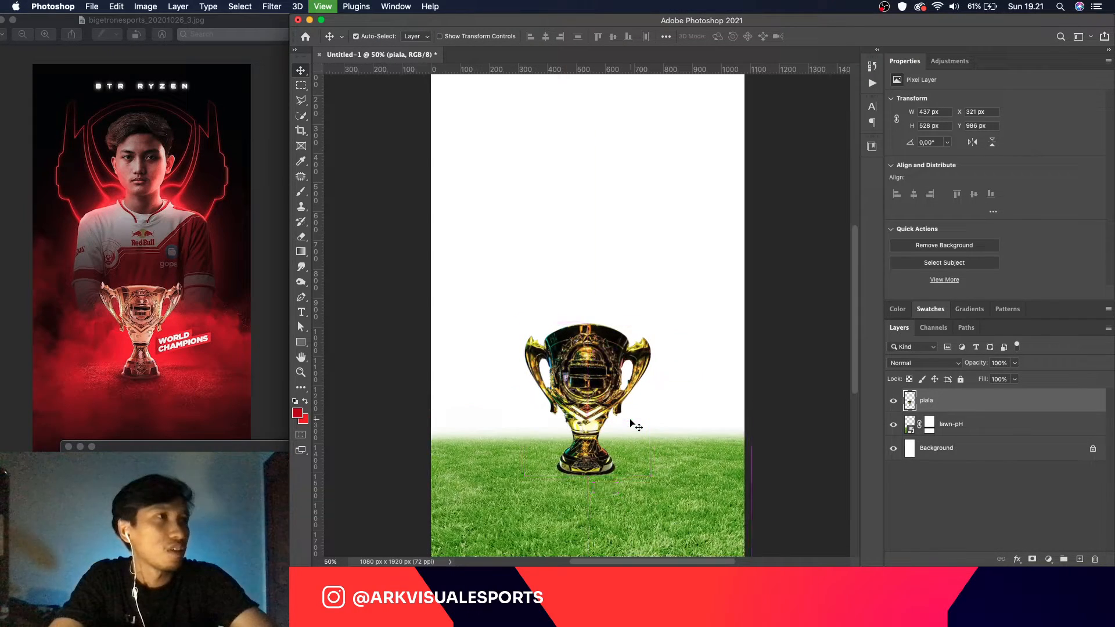
{"action": "scroll", "coordinate": [632, 423], "scroll_direction": "down", "scroll_amount": 2}
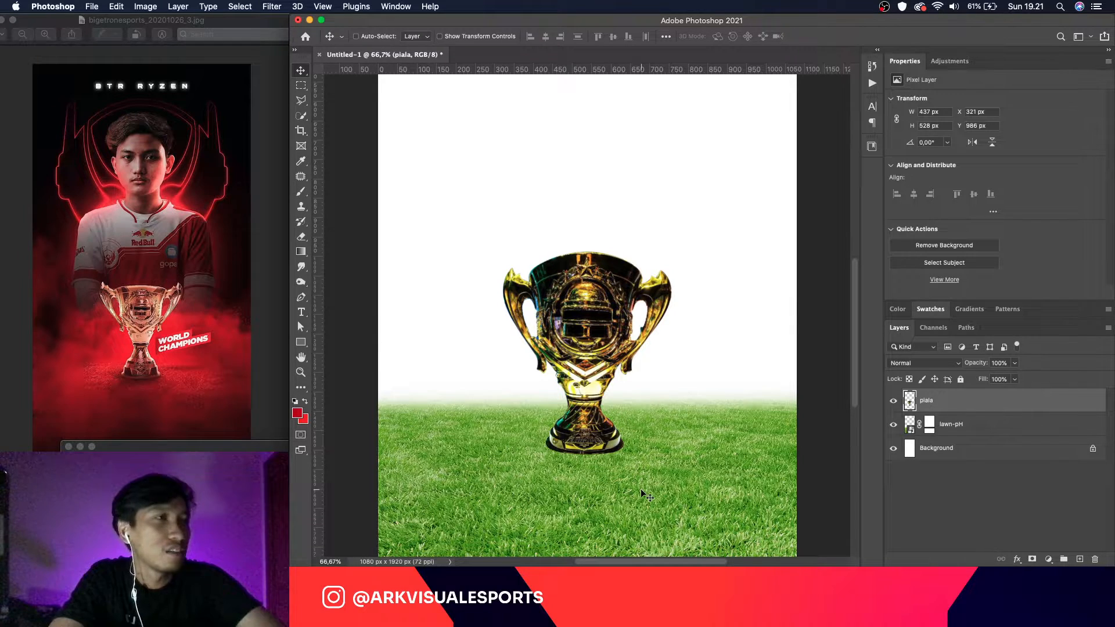
{"action": "key", "text": "super+plus"}
{"action": "key", "text": "super+plus"}
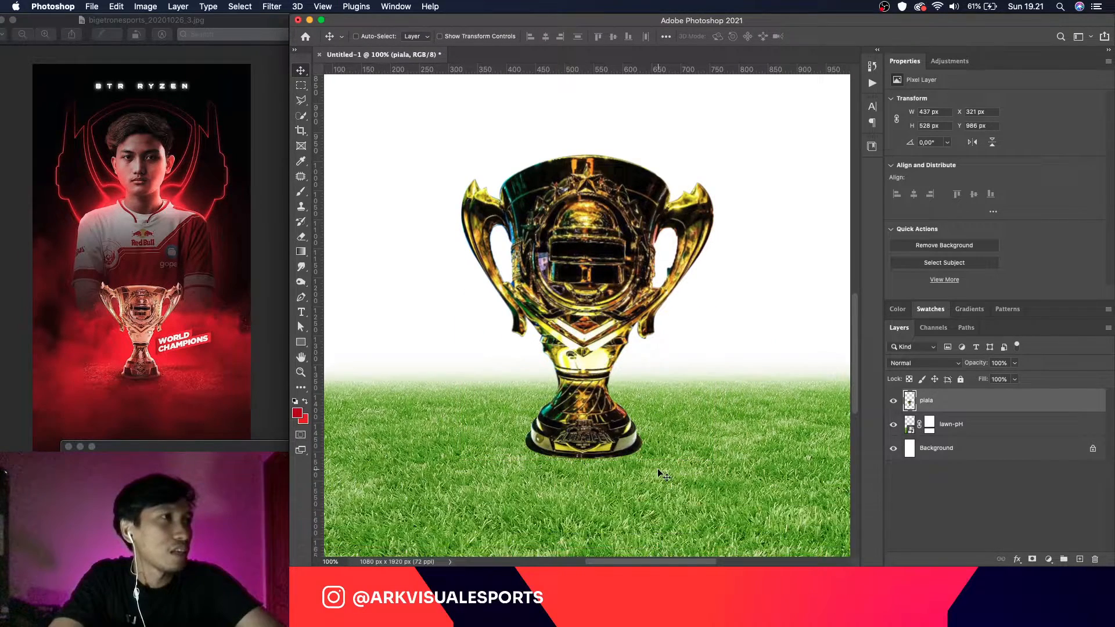
{"action": "key", "text": "b"}
{"action": "key", "text": "bracketright"}
{"action": "key", "text": "bracketright"}
{"action": "key", "text": "bracketright"}
{"action": "key", "text": "bracketright"}
{"action": "key", "text": "bracketright"}
{"action": "key", "text": "bracketright"}
{"action": "key", "text": "bracketright"}
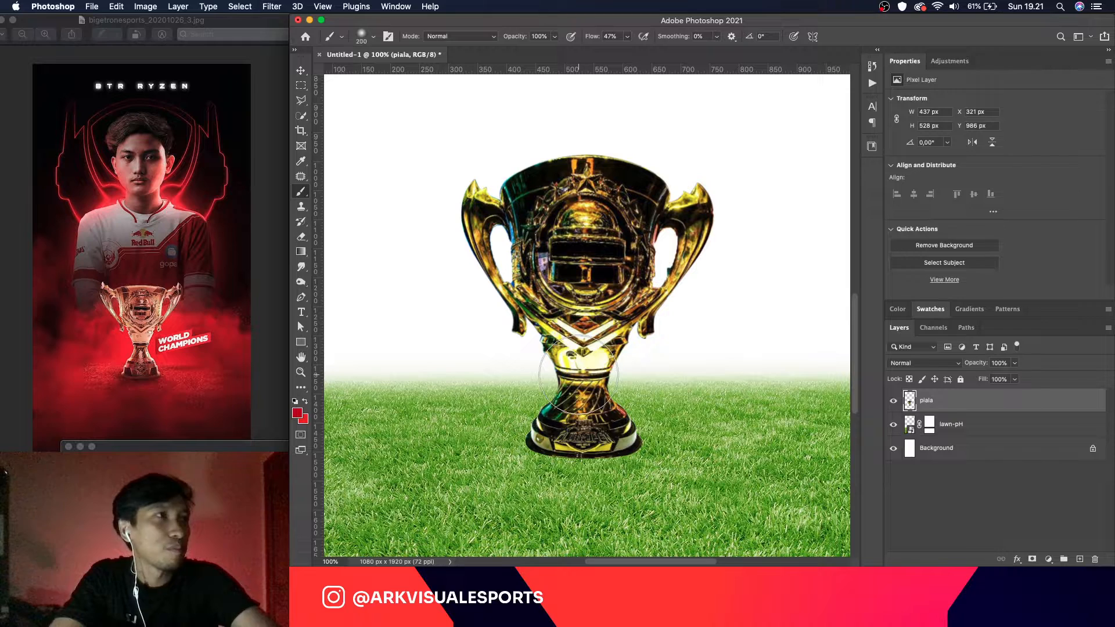
{"action": "key", "text": "bracketright"}
{"action": "key", "text": "bracketright"}
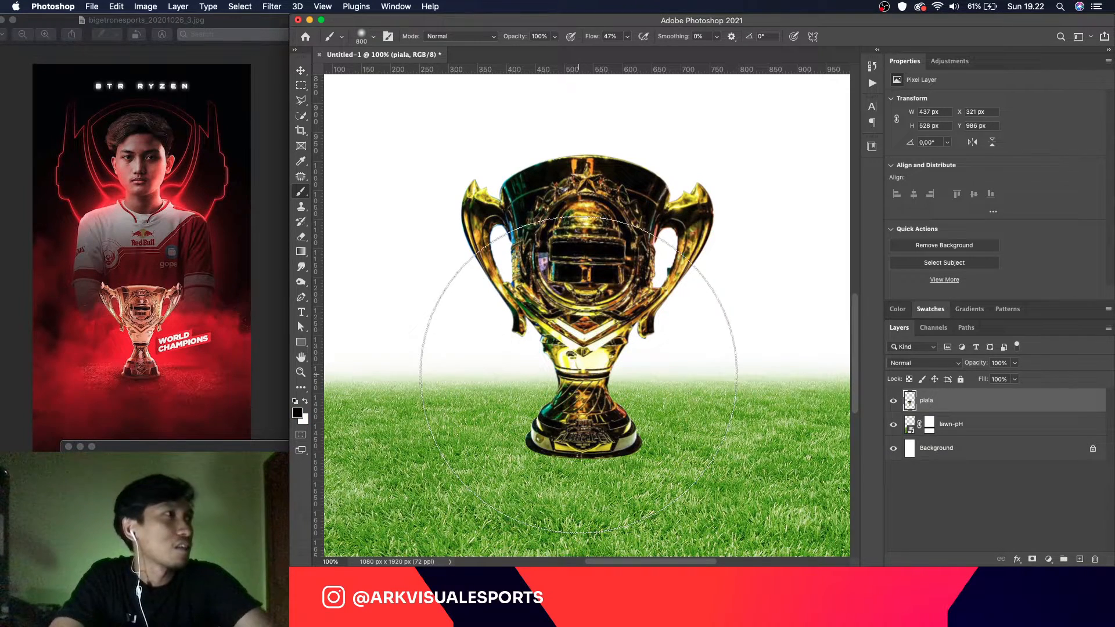
Step: Create a new layer above piala and name it Shadow
{"action": "left_click", "coordinate": [1080, 560]}
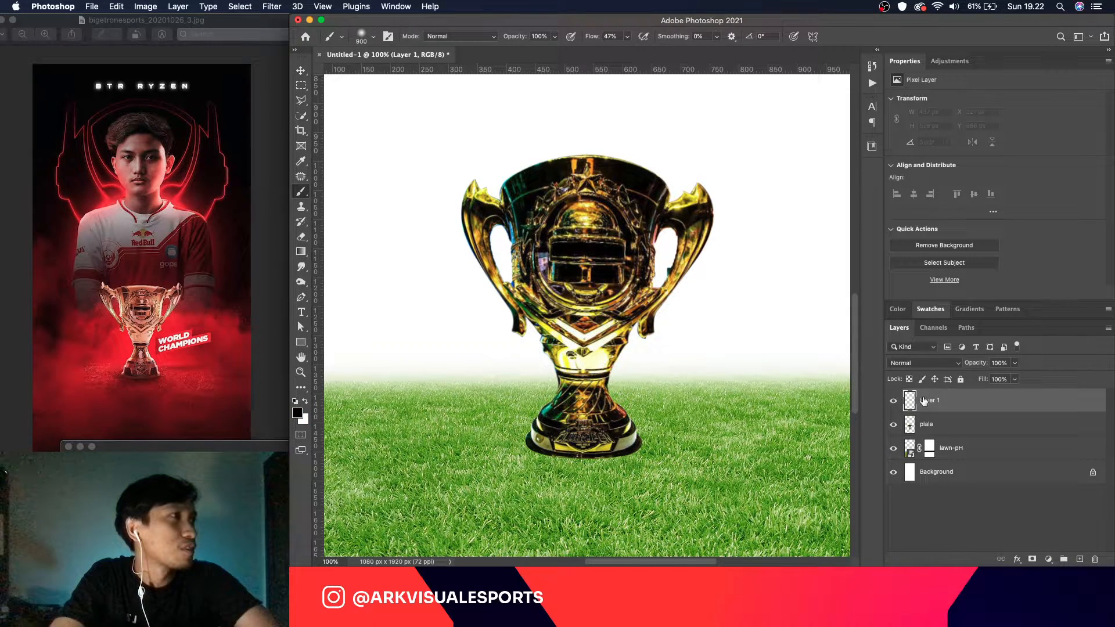
{"action": "type", "text": "Shado"}
{"action": "key", "text": "Return"}
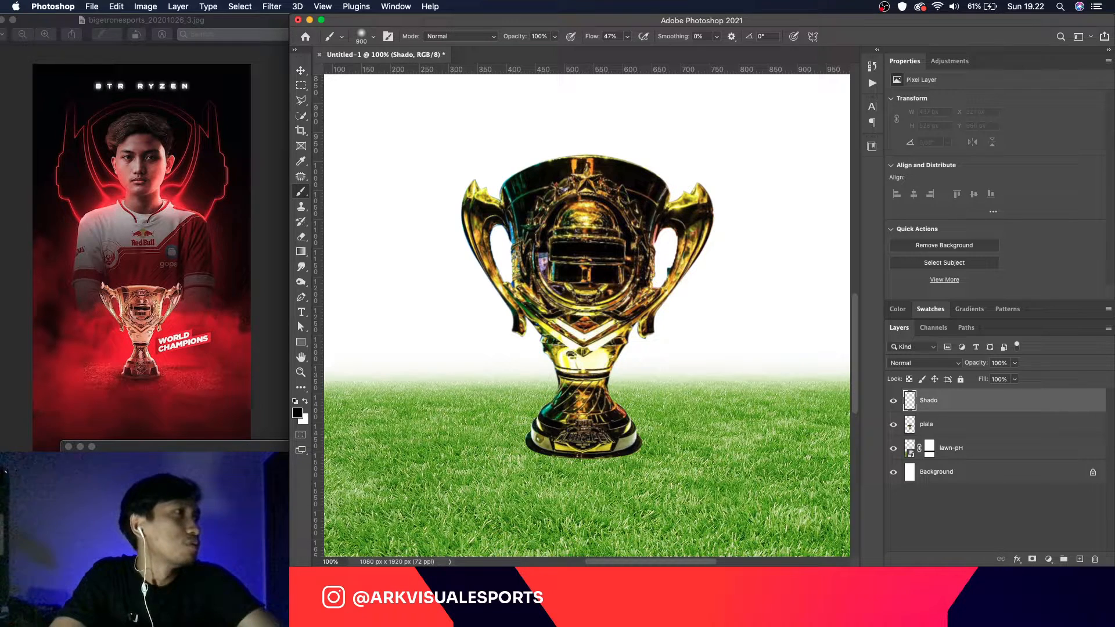
{"action": "type", "text": "Shadow"}
{"action": "key", "text": "Return"}
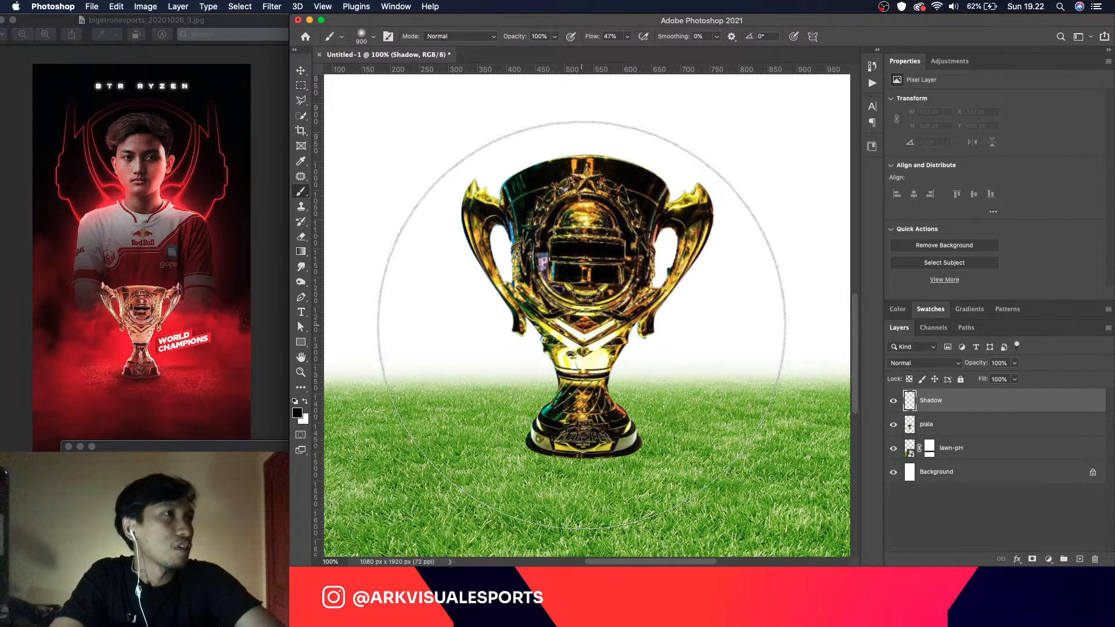
Step: Set the brush flow to 100% and paint one large soft black spot over the trophy on the Shadow layer
{"action": "left_click", "coordinate": [589, 290]}
{"action": "key", "text": "super+z"}
{"action": "left_click", "coordinate": [627, 36]}
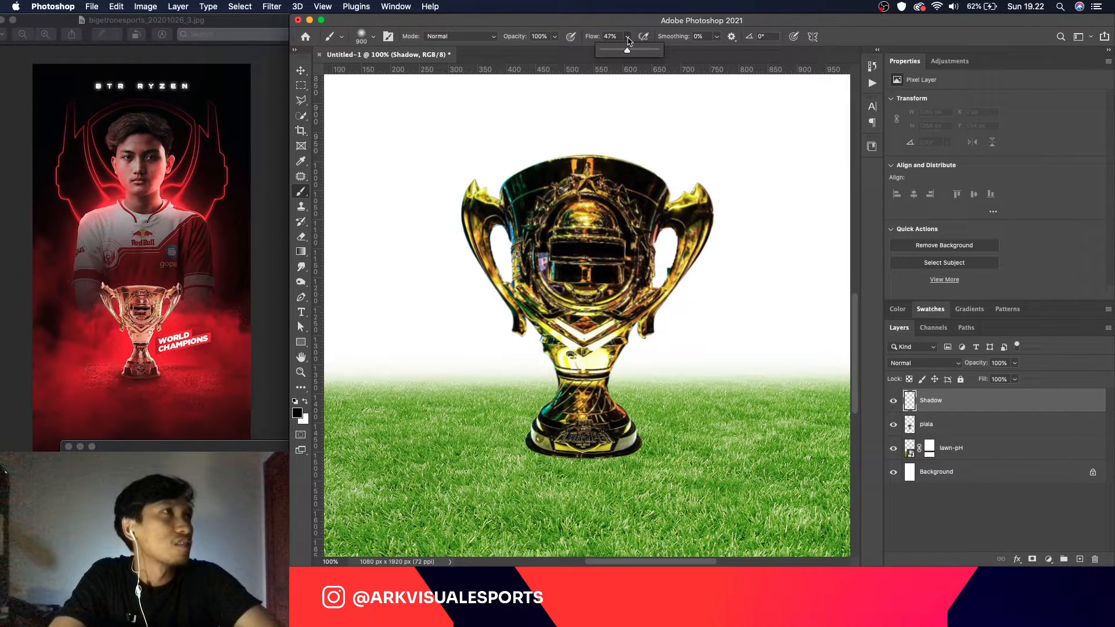
{"action": "left_click_drag", "start_coordinate": [627, 52], "coordinate": [679, 70]}
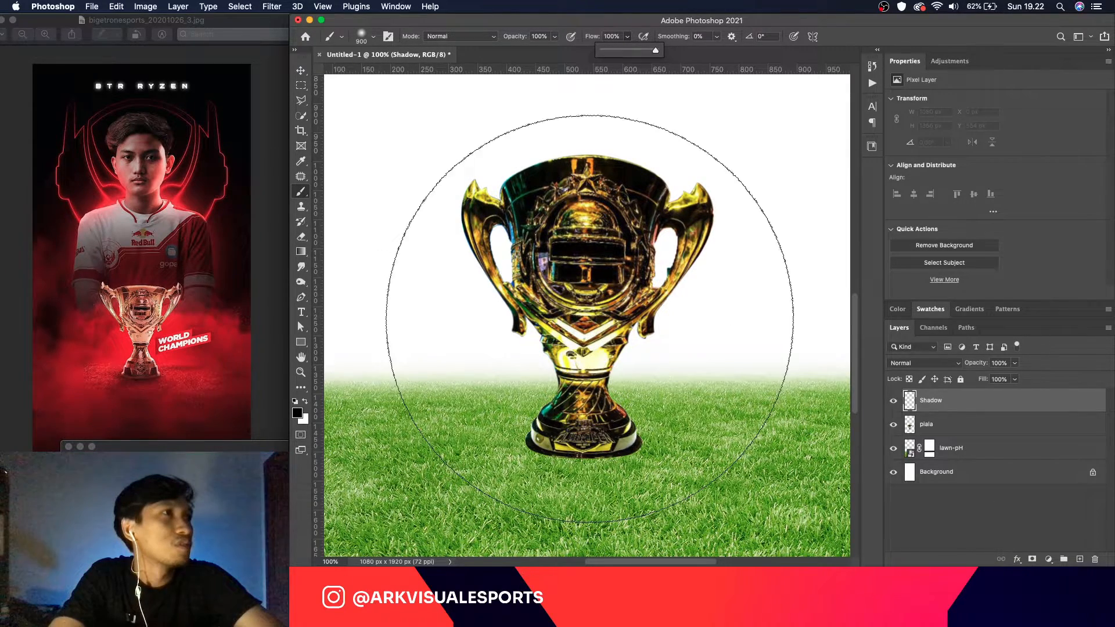
{"action": "left_click", "coordinate": [587, 329]}
{"action": "left_click", "coordinate": [585, 333]}
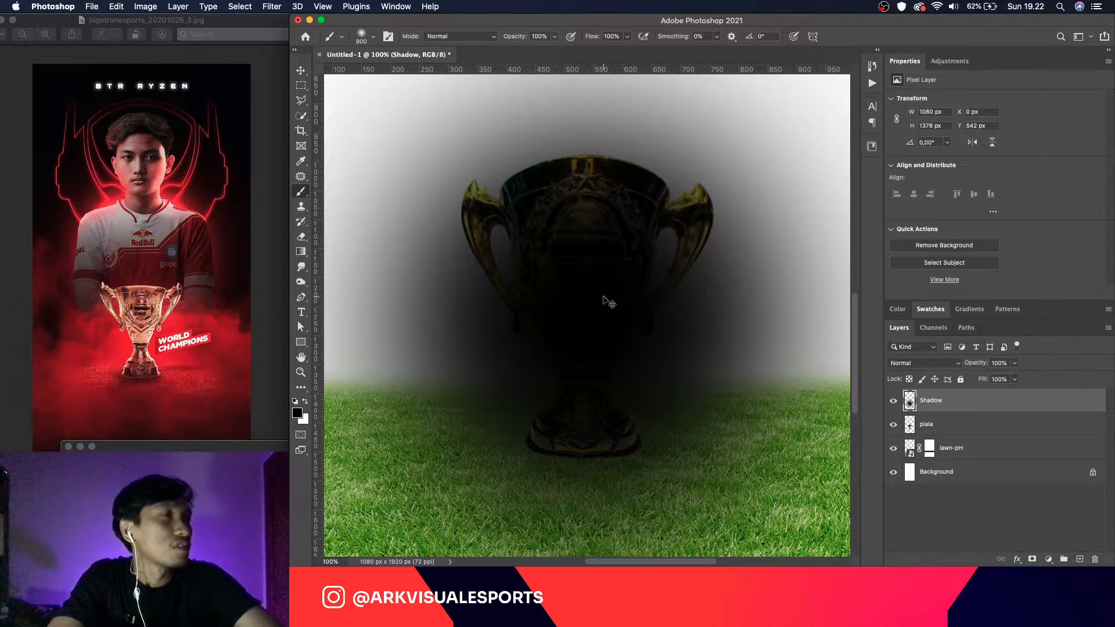
{"action": "key", "text": "super+z"}
Step: Squash the black spot to 49.44% width and 11.10% height and place it as a flat shadow under the trophy's base
{"action": "key", "text": "super+t"}
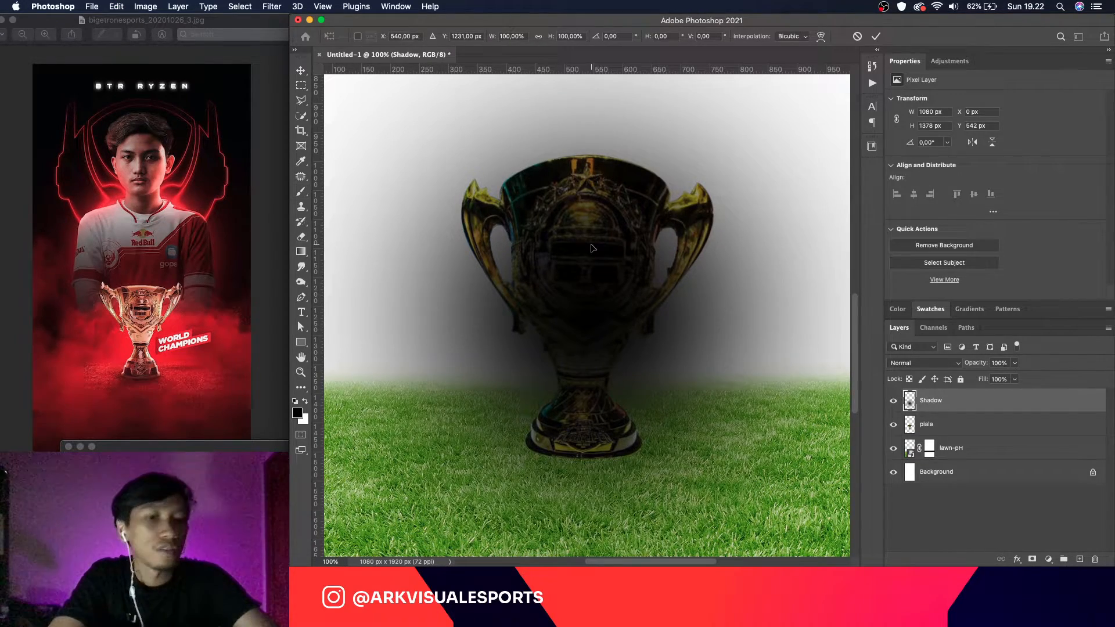
{"action": "key", "text": "super+minus"}
{"action": "key", "text": "super+minus"}
{"action": "left_click_drag", "start_coordinate": [589, 106], "coordinate": [581, 276]}
{"action": "left_click_drag", "start_coordinate": [747, 274], "coordinate": [711, 281]}
{"action": "left_click_drag", "start_coordinate": [646, 303], "coordinate": [645, 375]}
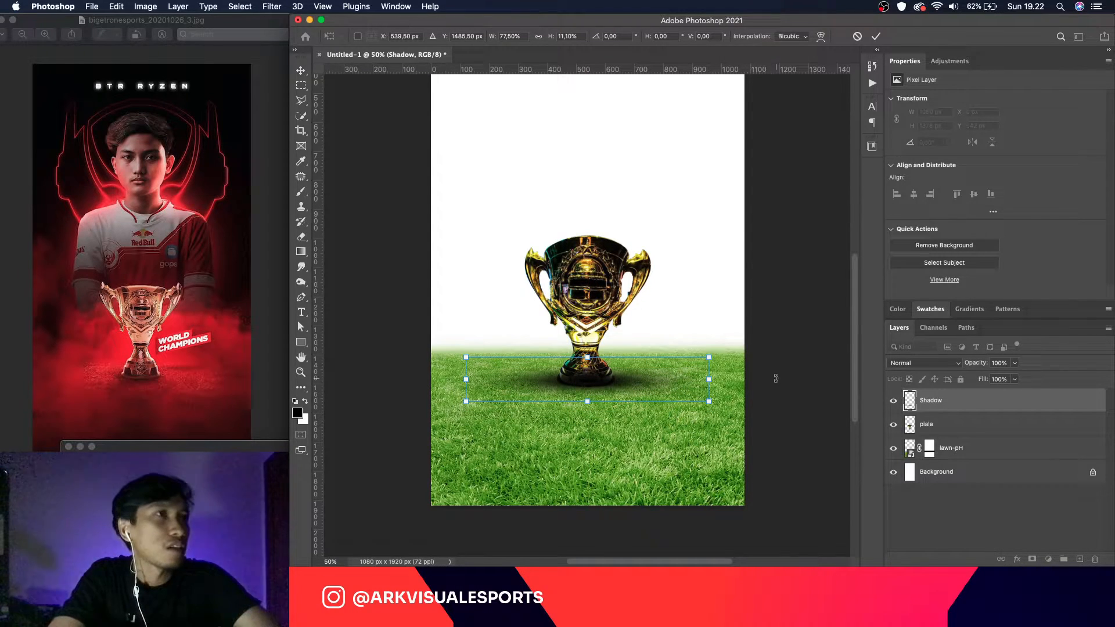
{"action": "left_click_drag", "start_coordinate": [708, 380], "coordinate": [665, 380]}
{"action": "key", "text": "shift+Left"}
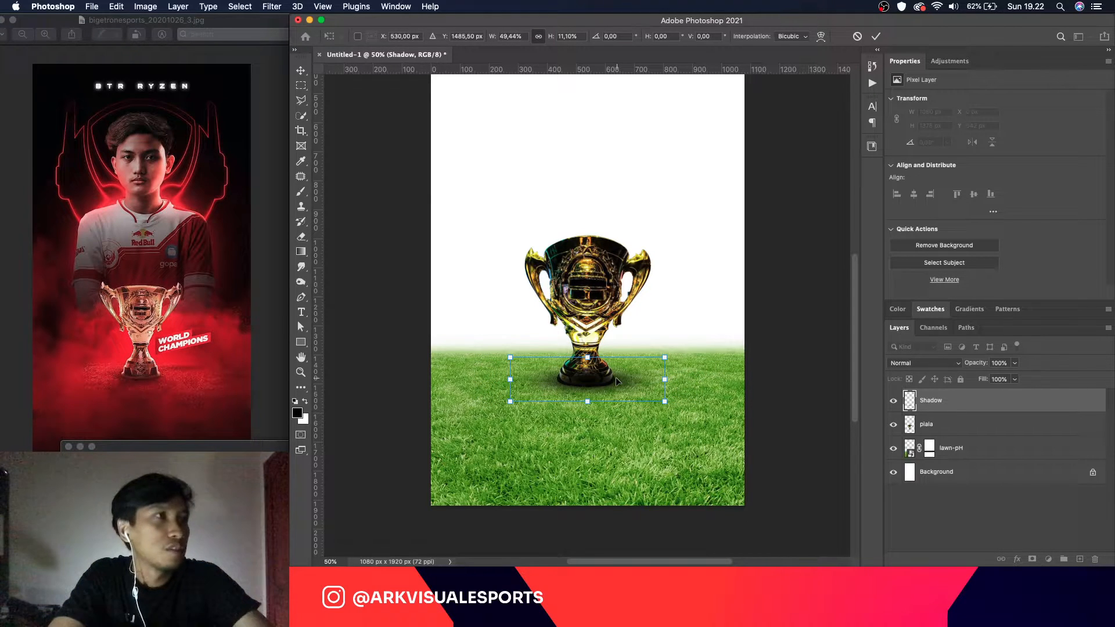
{"action": "key", "text": "shift+Down"}
{"action": "key", "text": "Return"}
Step: Move the Shadow layer below piala and nudge the shadow up against the trophy's base
{"action": "key", "text": "b"}
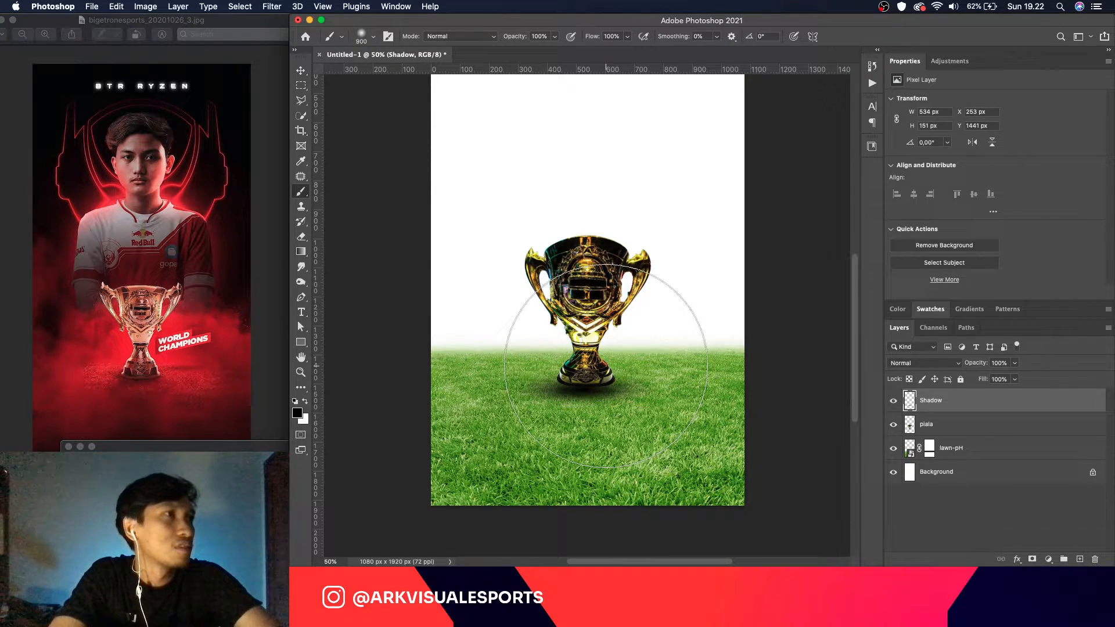
{"action": "left_click", "coordinate": [301, 71]}
{"action": "left_click_drag", "start_coordinate": [977, 411], "coordinate": [980, 437]}
{"action": "key", "text": "shift+Up"}
{"action": "key", "text": "shift+Up"}
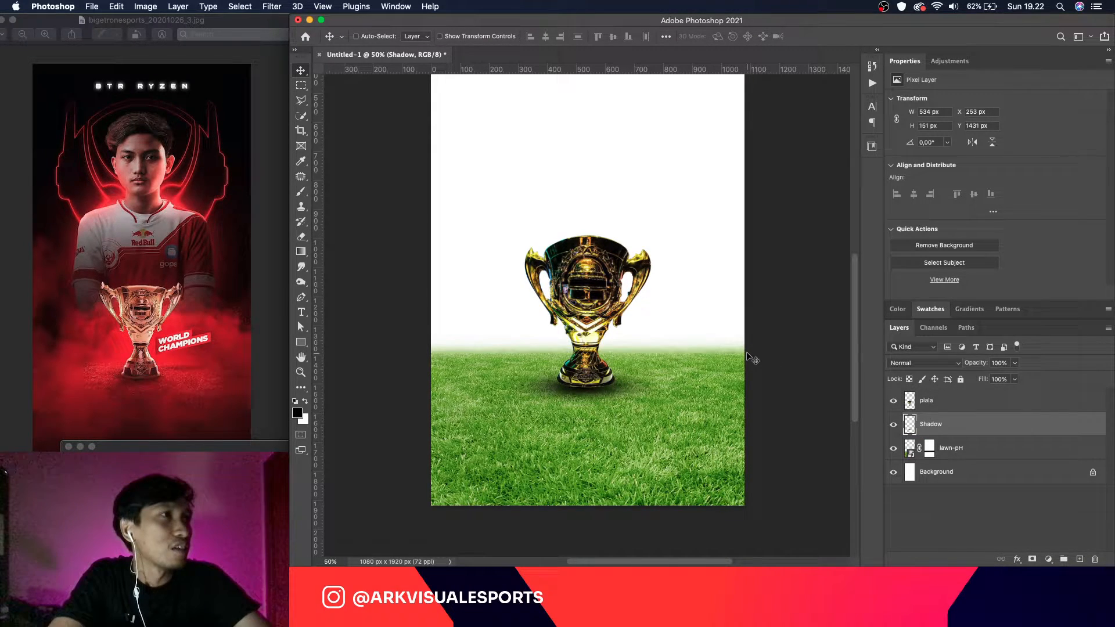
{"action": "key", "text": "Up"}
{"action": "key", "text": "Up"}
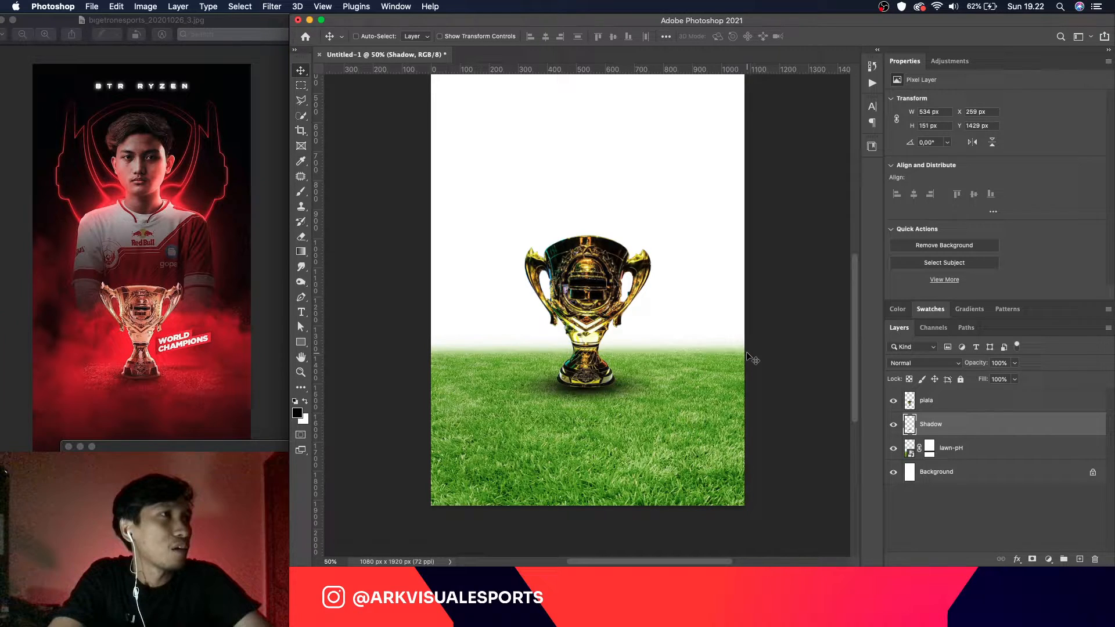
Step: Stretch the Shadow layer to 104.64% height and nudge it slightly beneath the trophy's base
{"action": "key", "text": "super+t"}
{"action": "left_click_drag", "start_coordinate": [584, 410], "coordinate": [584, 413]}
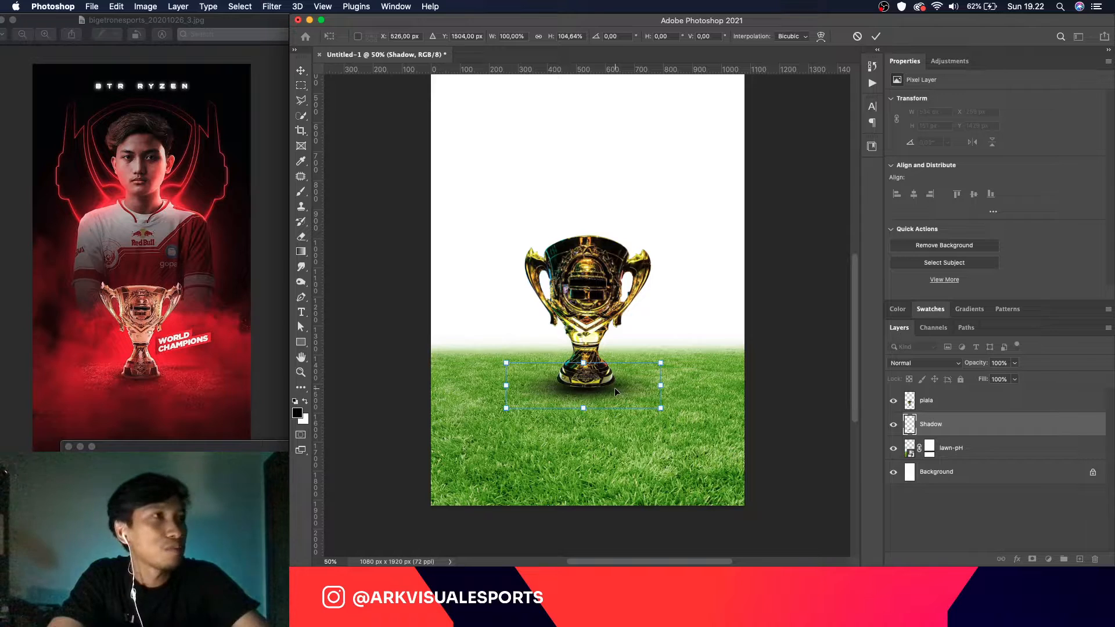
{"action": "key", "text": "Right"}
{"action": "key", "text": "Right"}
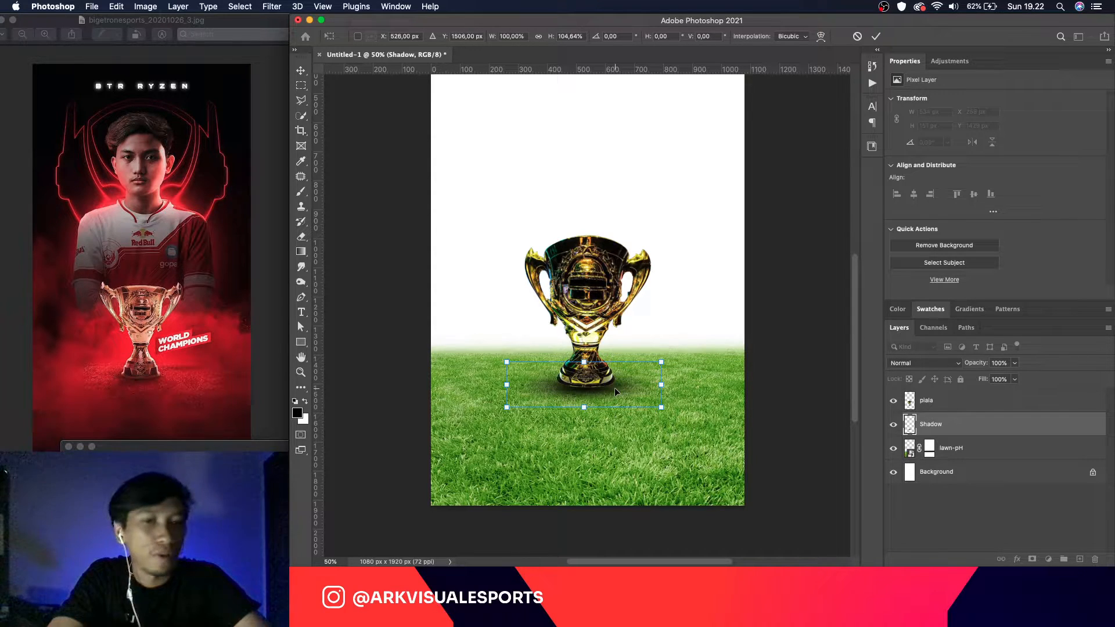
{"action": "key", "text": "Return"}
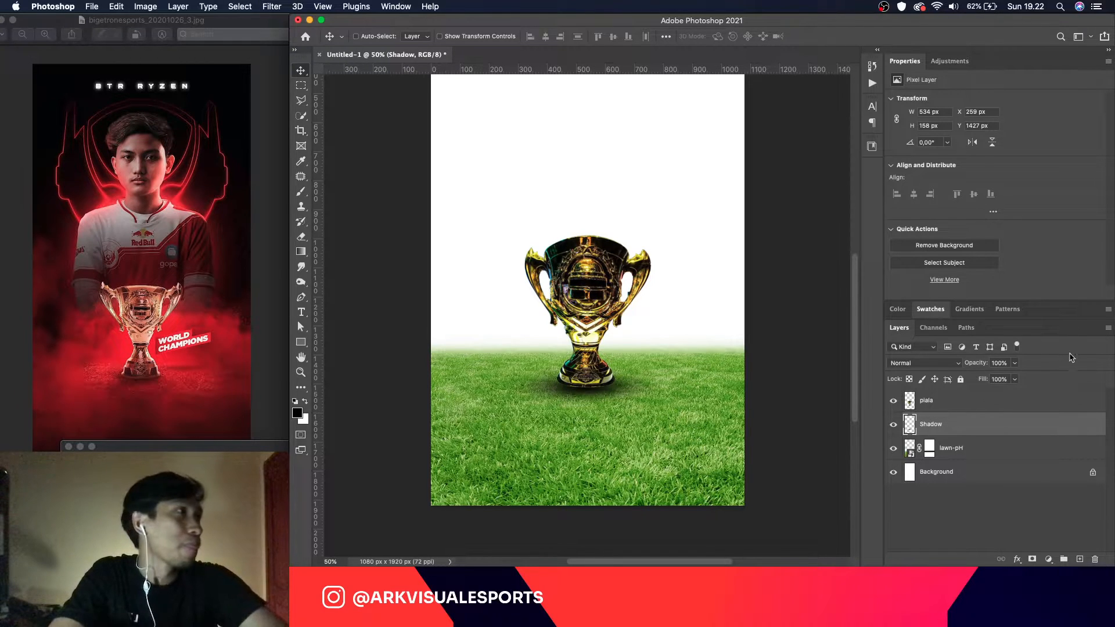
Step: Load the piala layer's outline as a selection and create a new layer above it named Shadow 2
{"action": "left_click", "coordinate": [989, 402]}
{"action": "left_click", "coordinate": [909, 401], "text": "super"}
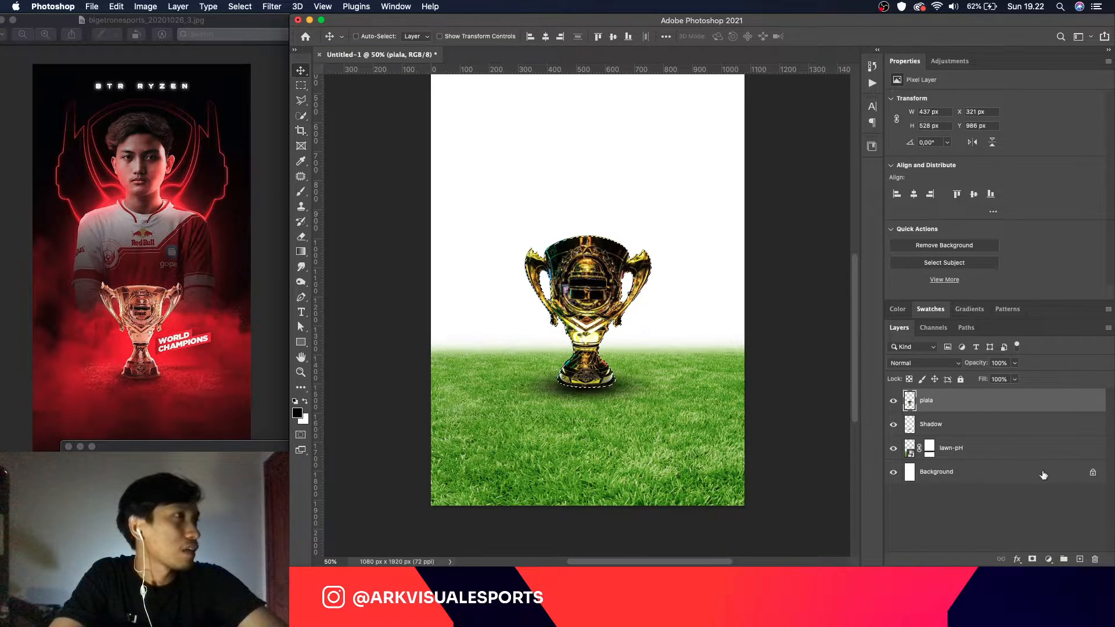
{"action": "left_click", "coordinate": [1080, 559]}
{"action": "double_click", "coordinate": [929, 400]}
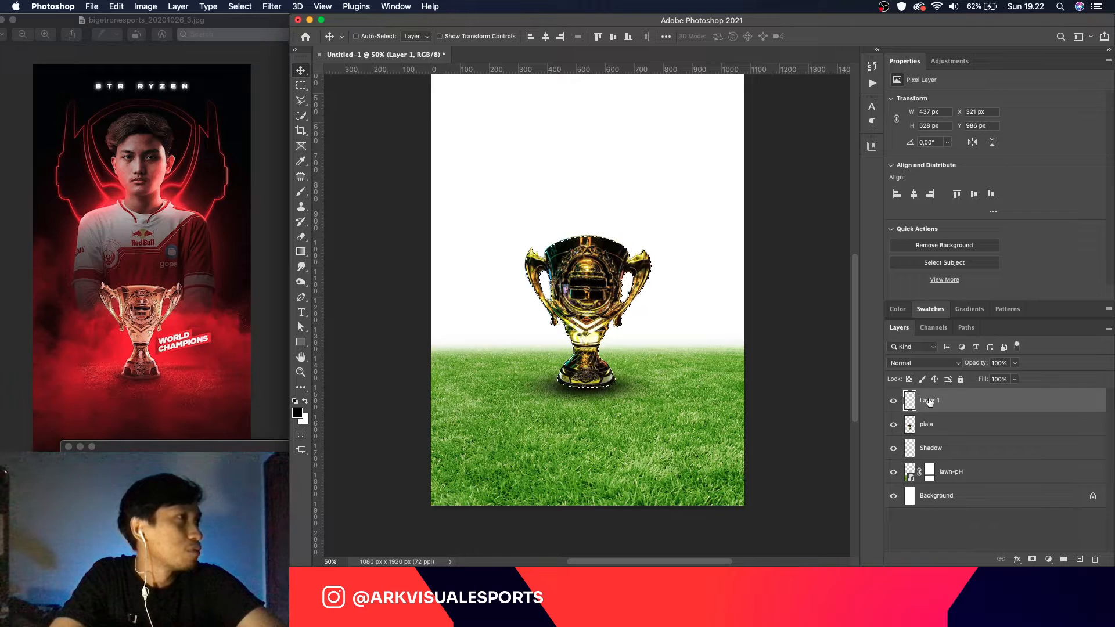
{"action": "type", "text": "Shadow 2"}
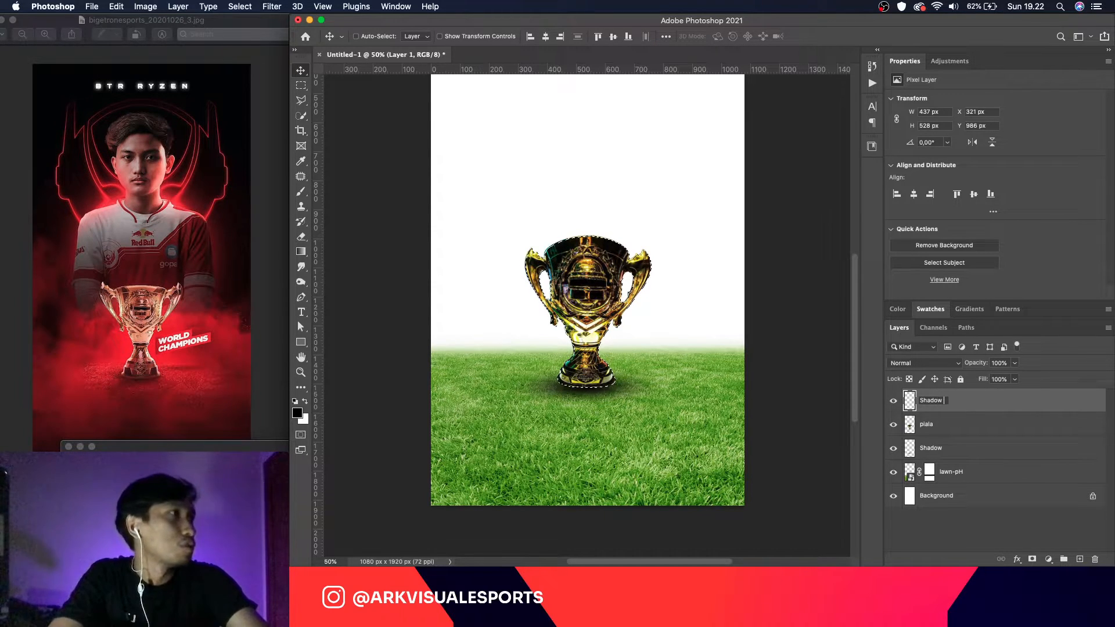
{"action": "key", "text": "Return"}
Step: Darken the trophy's base on Shadow 2 within the selection, using a soft black 250 px brush at 34% flow, and deselect
{"action": "key", "text": "b"}
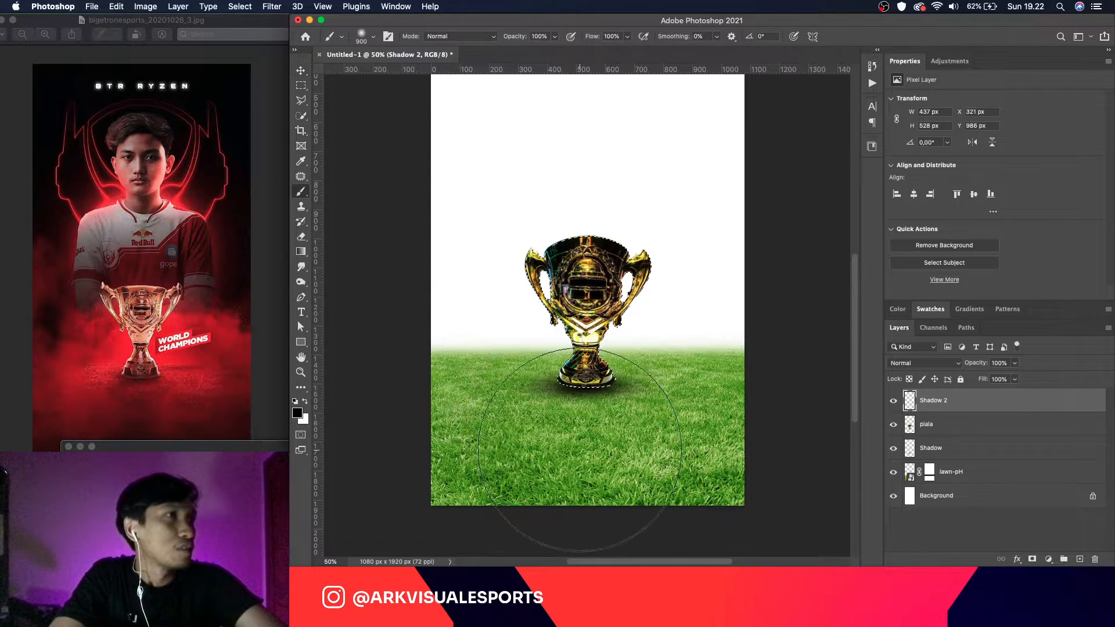
{"action": "key", "text": "bracketleft"}
{"action": "key", "text": "bracketleft"}
{"action": "key", "text": "bracketleft"}
{"action": "key", "text": "bracketleft"}
{"action": "key", "text": "bracketleft"}
{"action": "key", "text": "bracketleft"}
{"action": "key", "text": "bracketleft"}
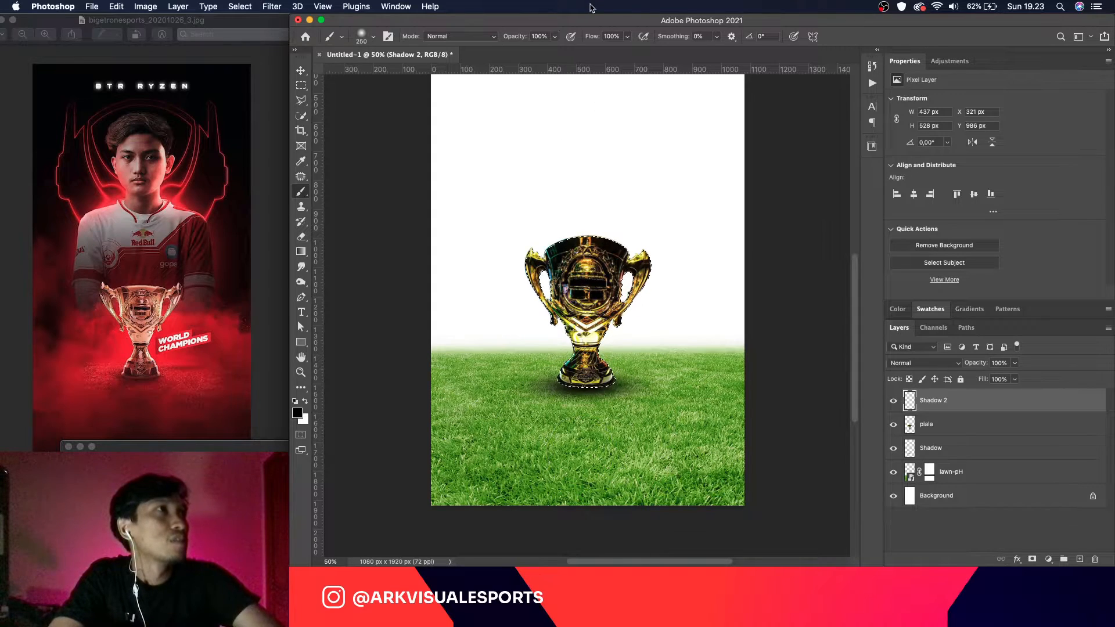
{"action": "left_click", "coordinate": [627, 37]}
{"action": "left_click", "coordinate": [591, 50]}
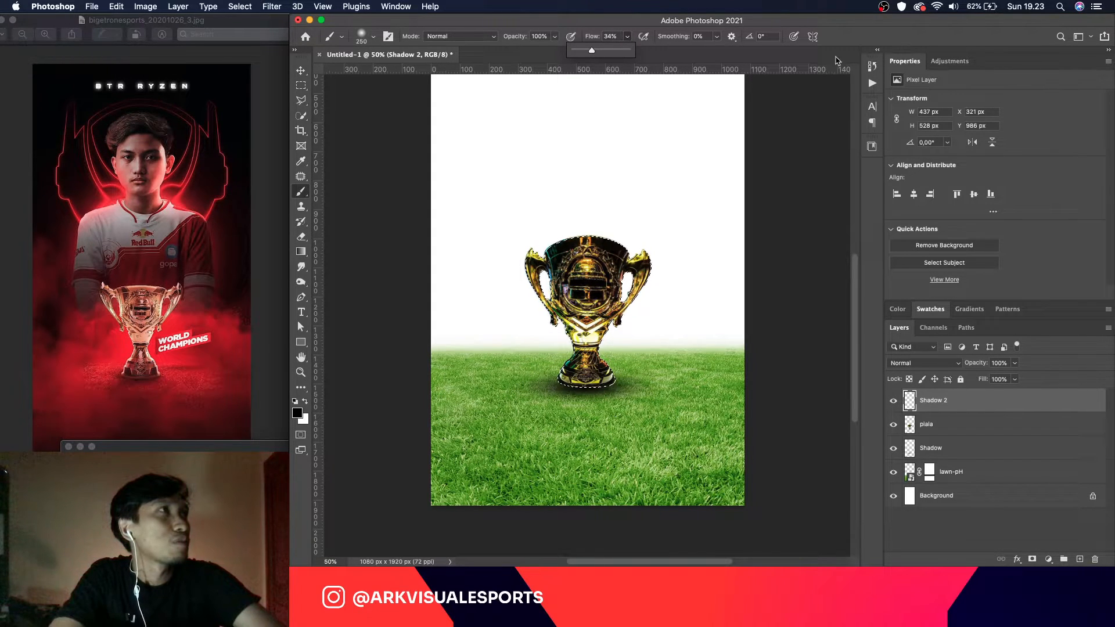
{"action": "left_click", "coordinate": [837, 62]}
{"action": "left_click", "coordinate": [586, 405]}
{"action": "left_click", "coordinate": [583, 405]}
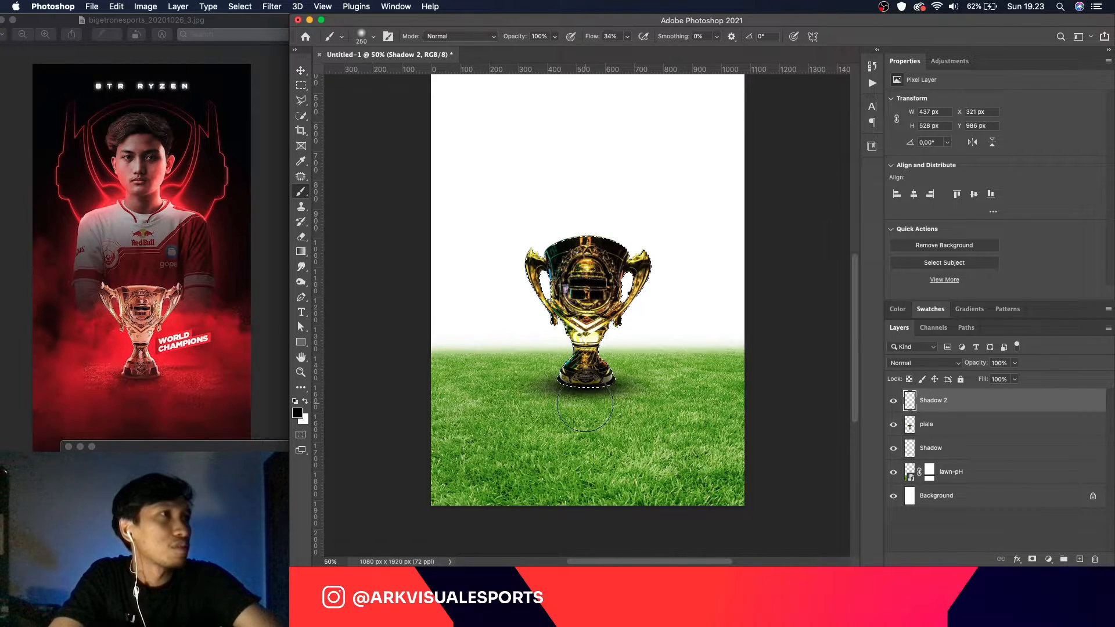
{"action": "key", "text": "super+d"}
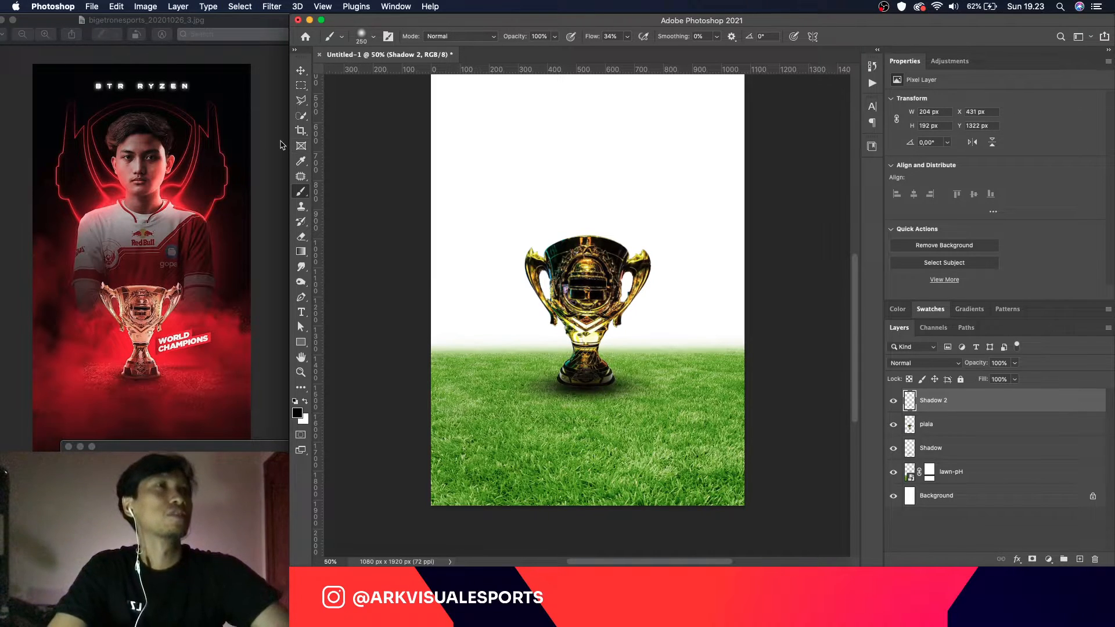
Step: Activate the Move tool and make piala the active layer
{"action": "key", "text": "v"}
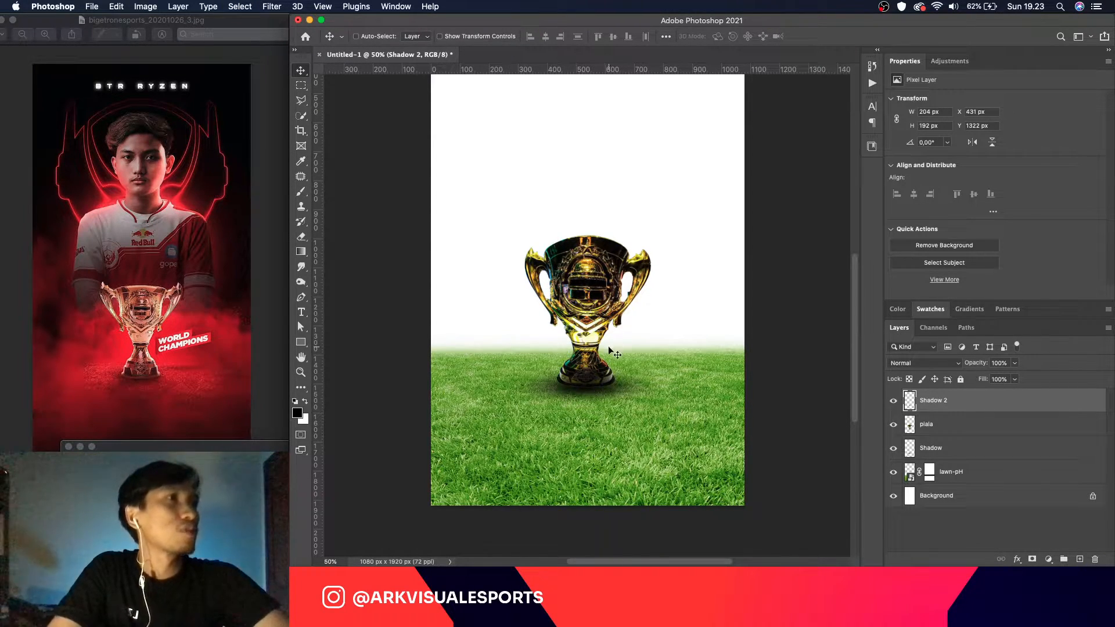
{"action": "scroll", "coordinate": [609, 347], "scroll_direction": "up", "scroll_amount": 2}
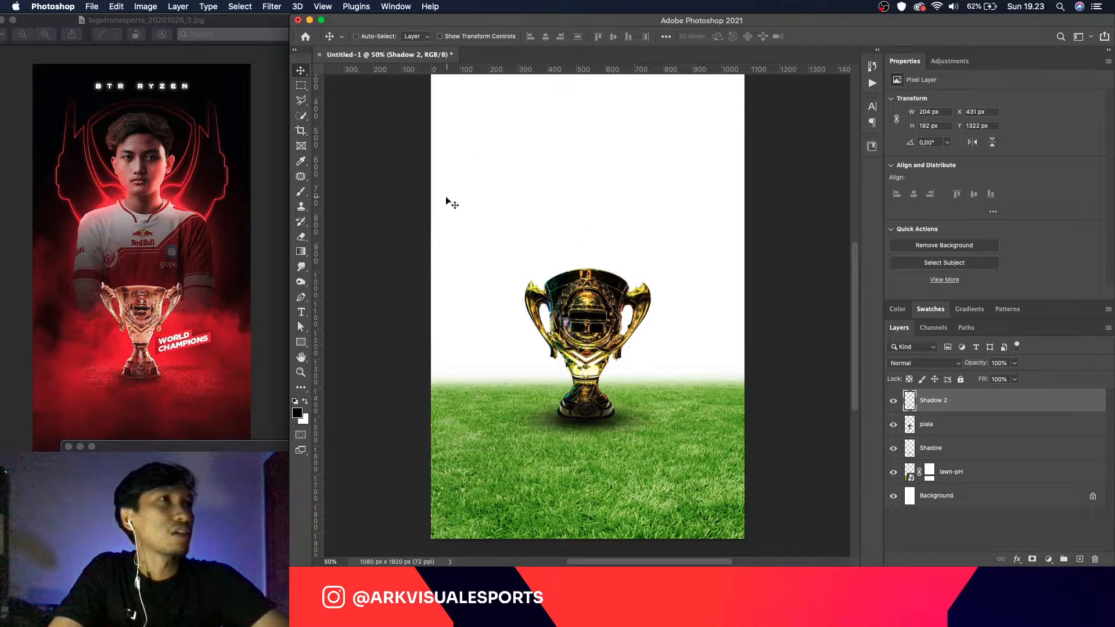
{"action": "scroll", "coordinate": [472, 285], "scroll_direction": "up", "scroll_amount": 2}
{"action": "scroll", "coordinate": [492, 360], "scroll_direction": "down", "scroll_amount": 2}
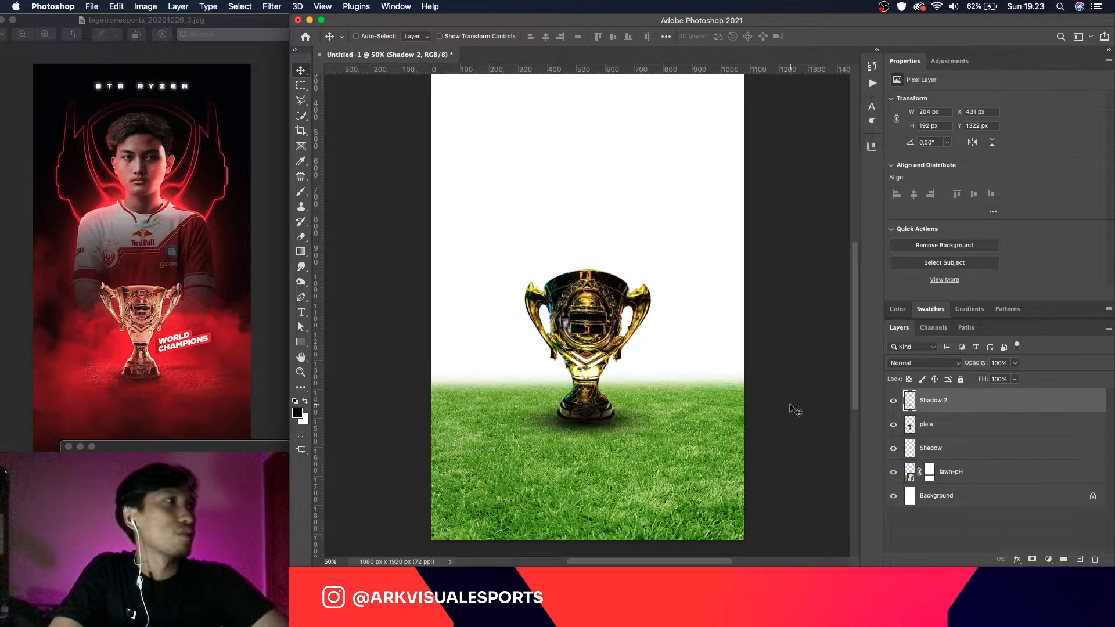
{"action": "left_click", "coordinate": [948, 424]}
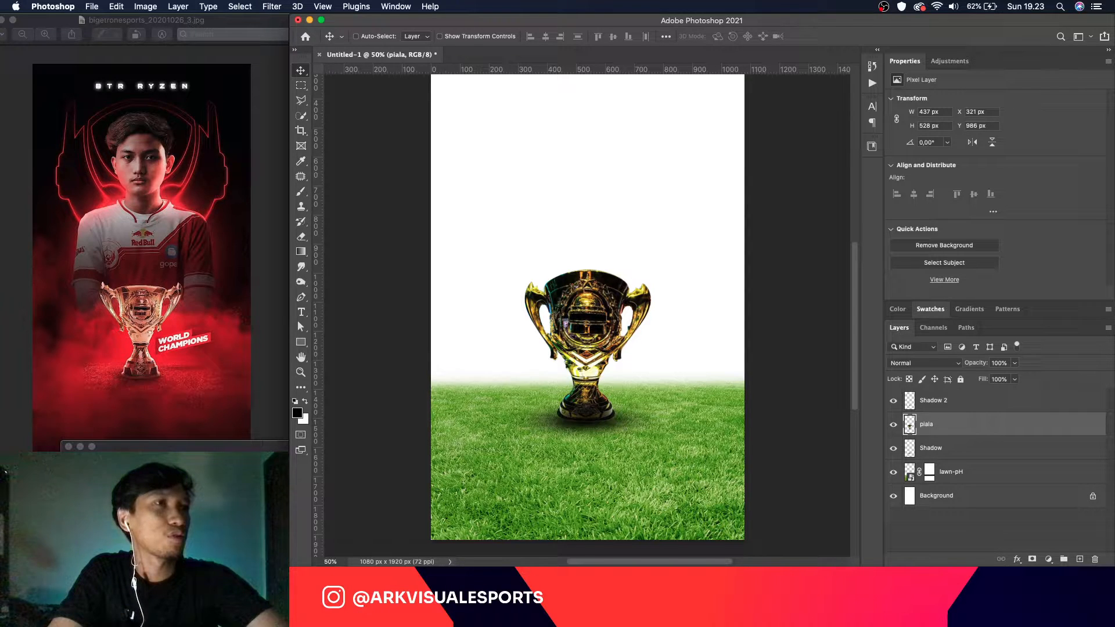
Step: Switch to Chrome and search Google Images in a new tab for "ryzen btr png"
{"action": "key", "text": "super+Tab"}
{"action": "key", "text": "super+t"}
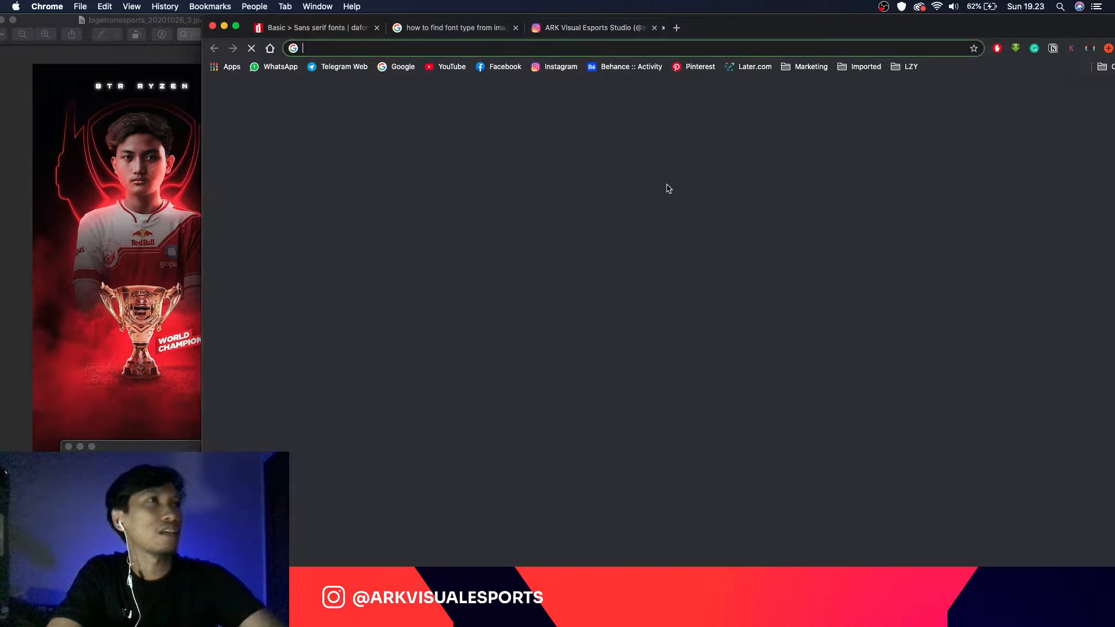
{"action": "type", "text": "ryzen btr png"}
{"action": "key", "text": "Return"}
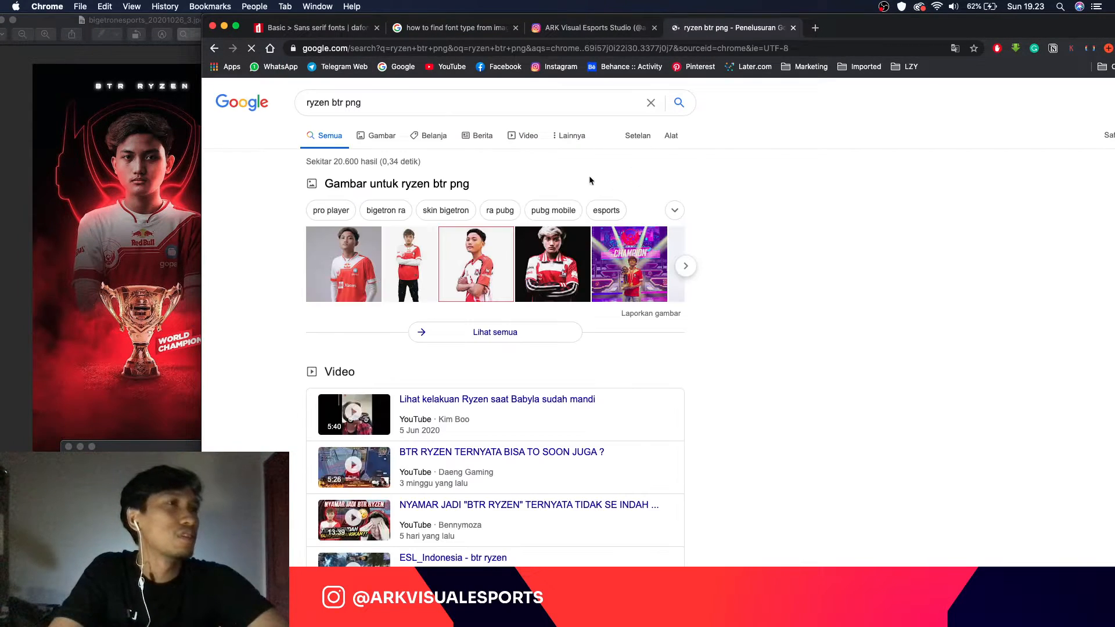
{"action": "left_click", "coordinate": [378, 135]}
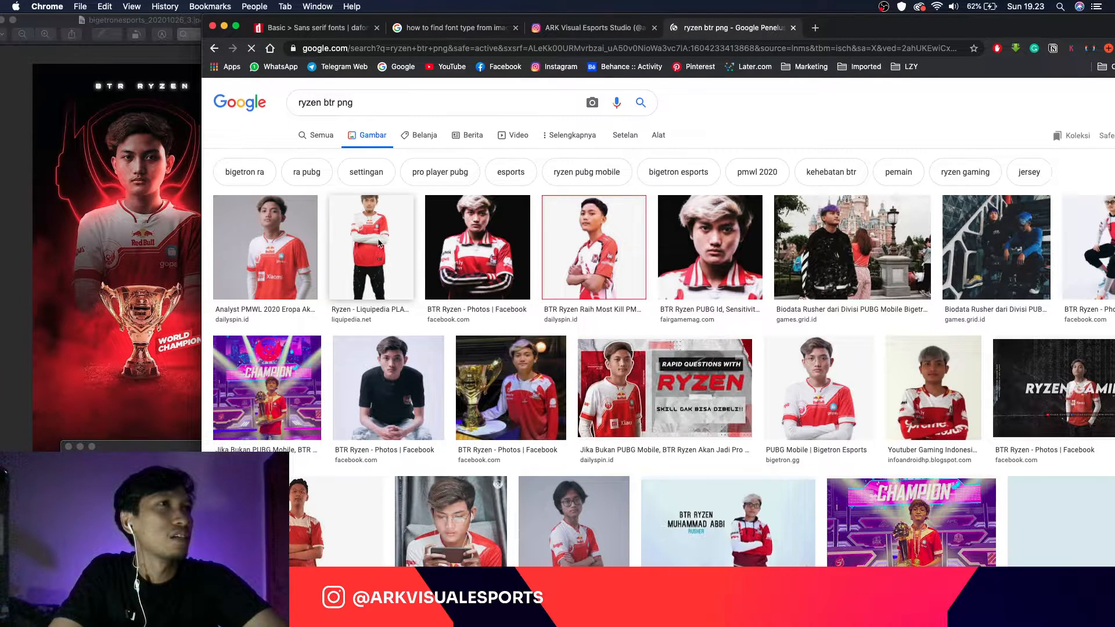
{"action": "scroll", "coordinate": [429, 302], "scroll_direction": "down", "scroll_amount": 1}
{"action": "scroll", "coordinate": [430, 302], "scroll_direction": "down", "scroll_amount": 1}
{"action": "scroll", "coordinate": [428, 299], "scroll_direction": "up", "scroll_amount": 1}
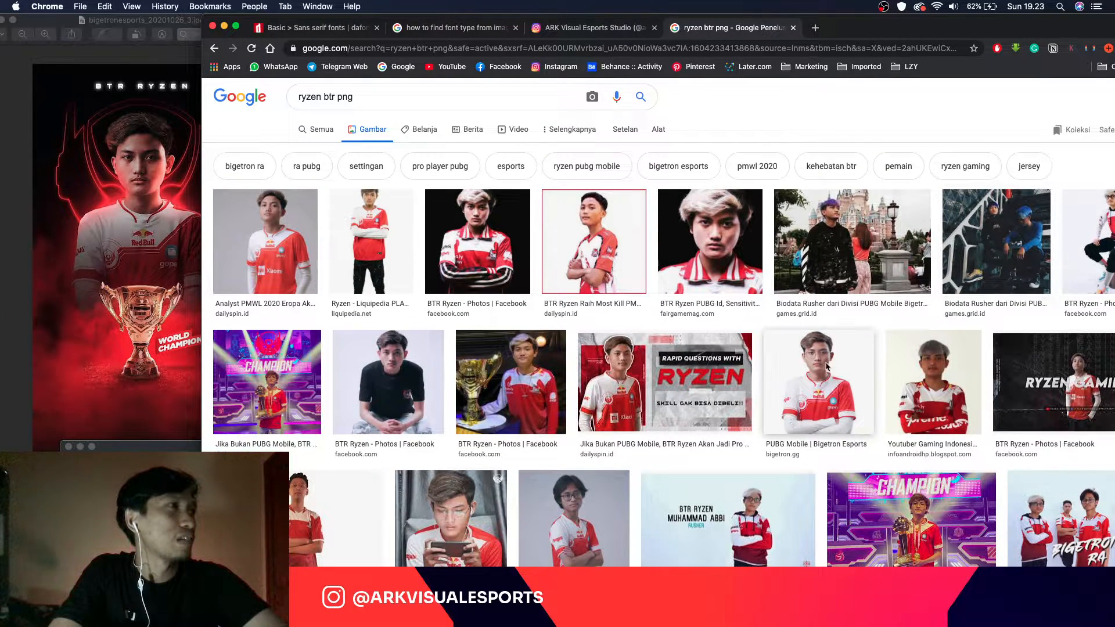
Step: Compare the enlarged previews of the Bigetron Esports and Liquipedia player photos in the image results
{"action": "left_click", "coordinate": [810, 376]}
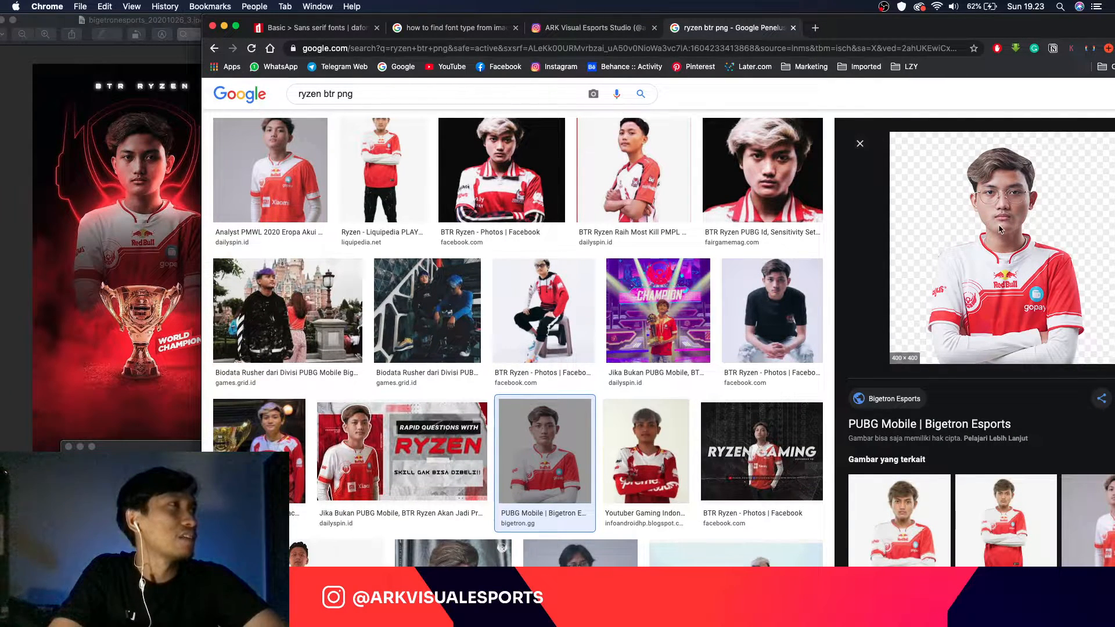
{"action": "right_click", "coordinate": [999, 230]}
{"action": "left_click", "coordinate": [408, 204]}
{"action": "left_click", "coordinate": [383, 174]}
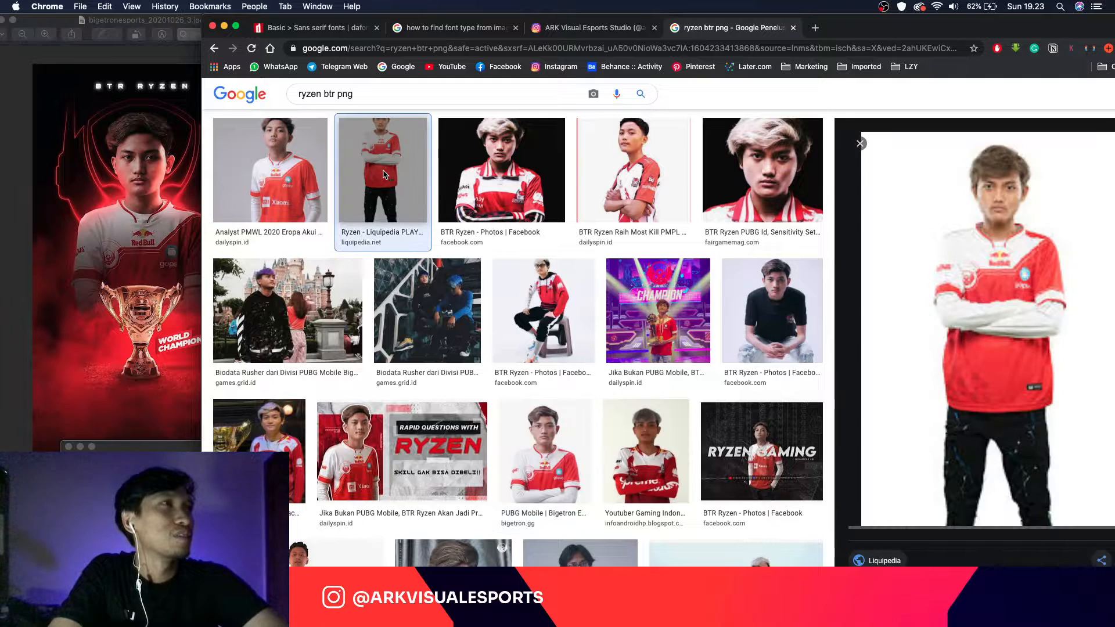
{"action": "left_click", "coordinate": [546, 450]}
{"action": "right_click", "coordinate": [1026, 230]}
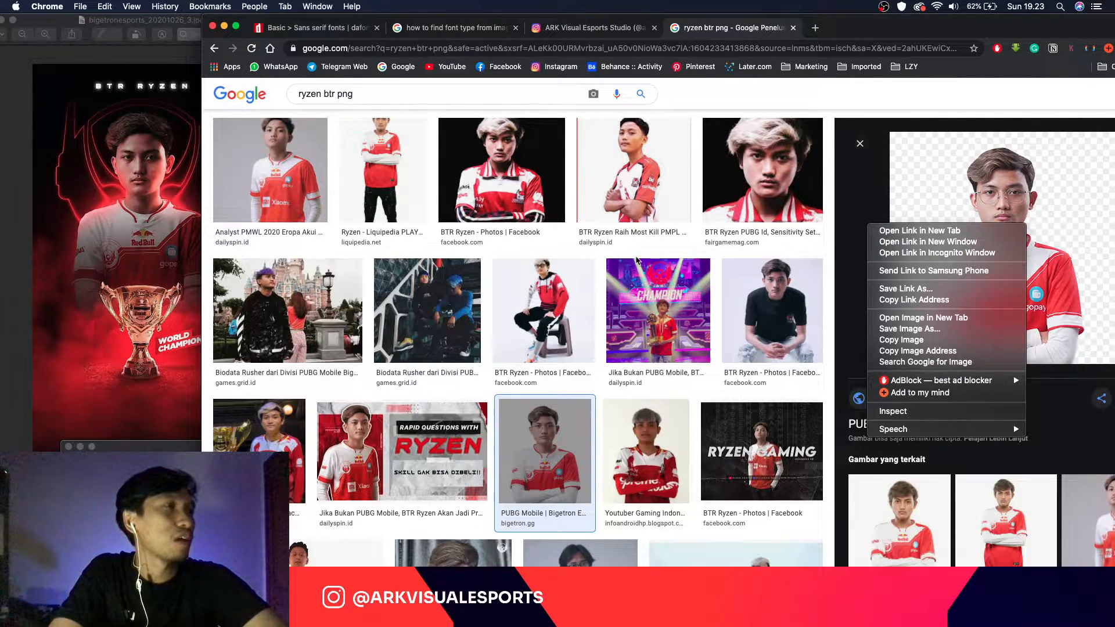
{"action": "left_click", "coordinate": [609, 279]}
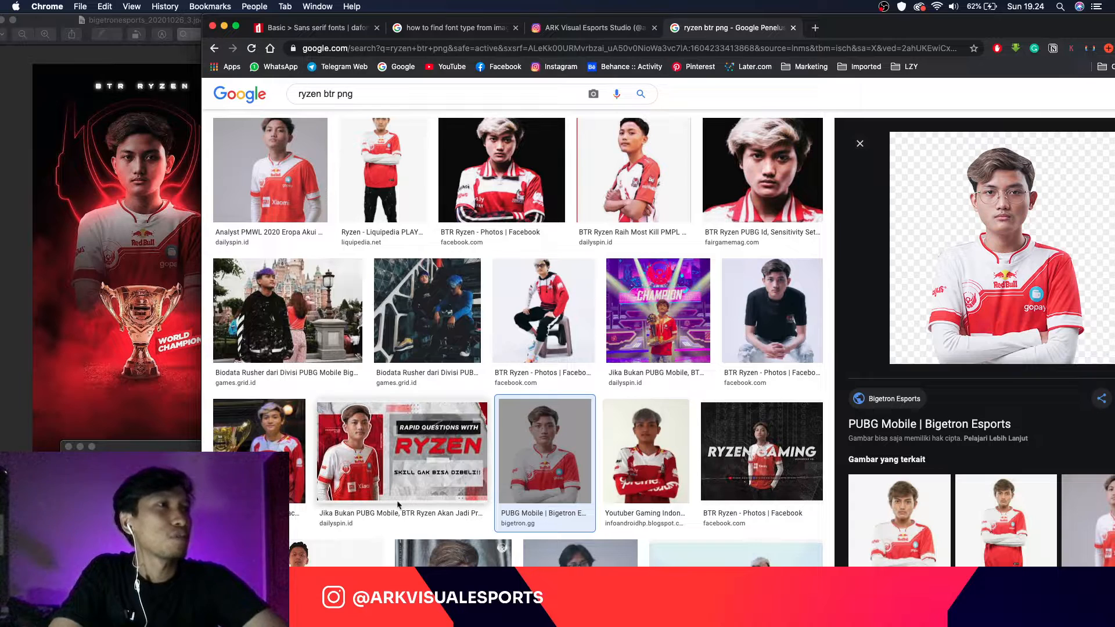
Step: Switch to Finder and place RYZEN.png from the Image Assets folder into the Photoshop poster at 82.07% scale
{"action": "key", "text": "super+Tab"}
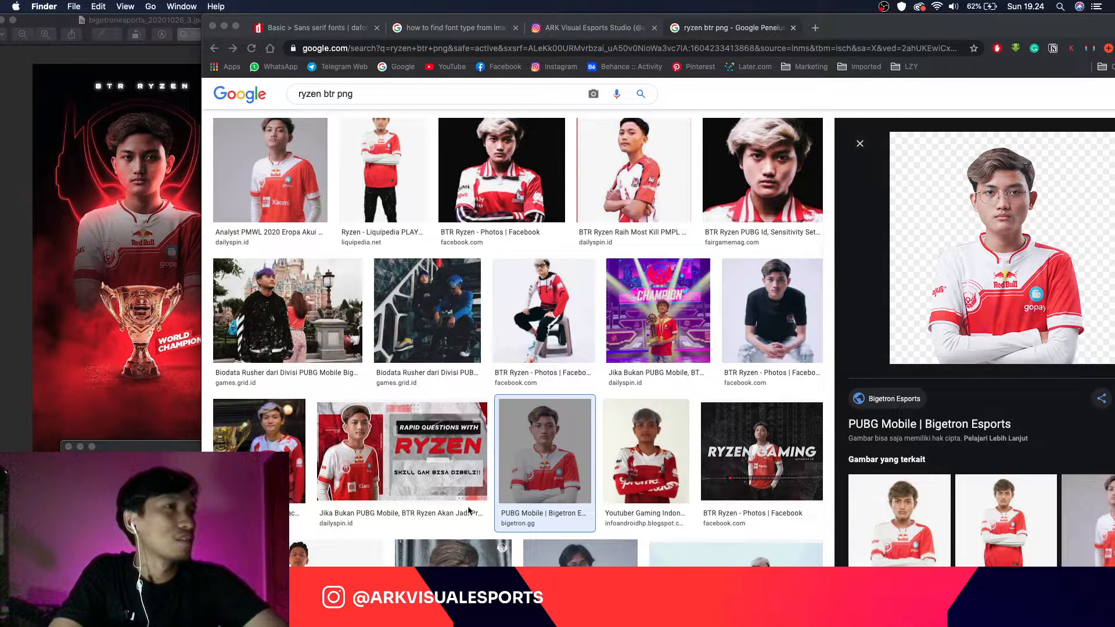
{"action": "key", "text": "super+Tab"}
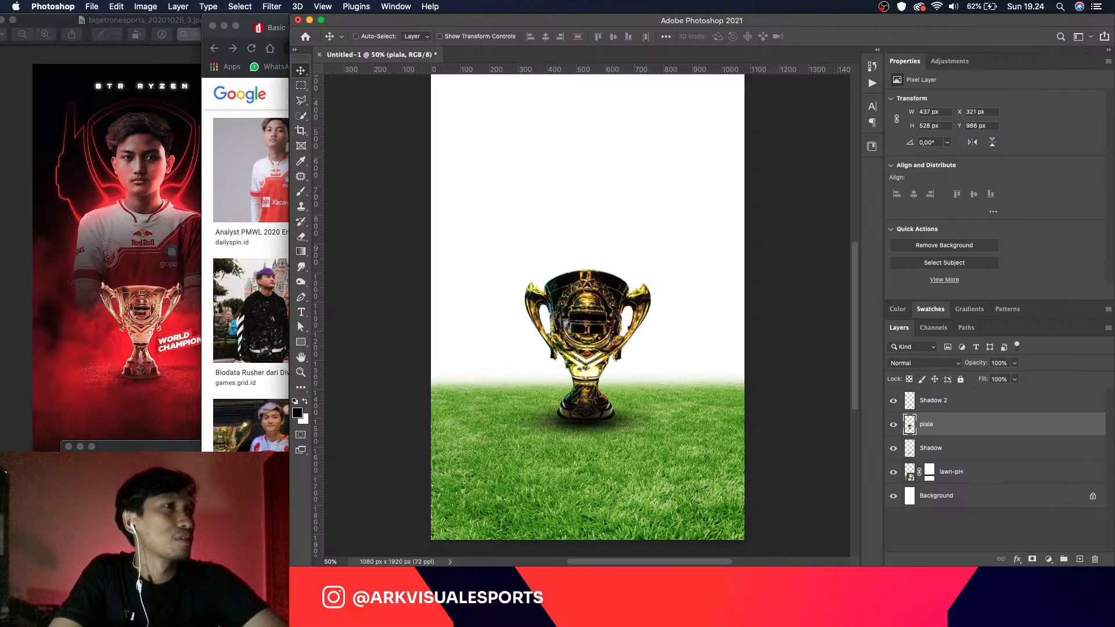
{"action": "key", "text": "super+Tab"}
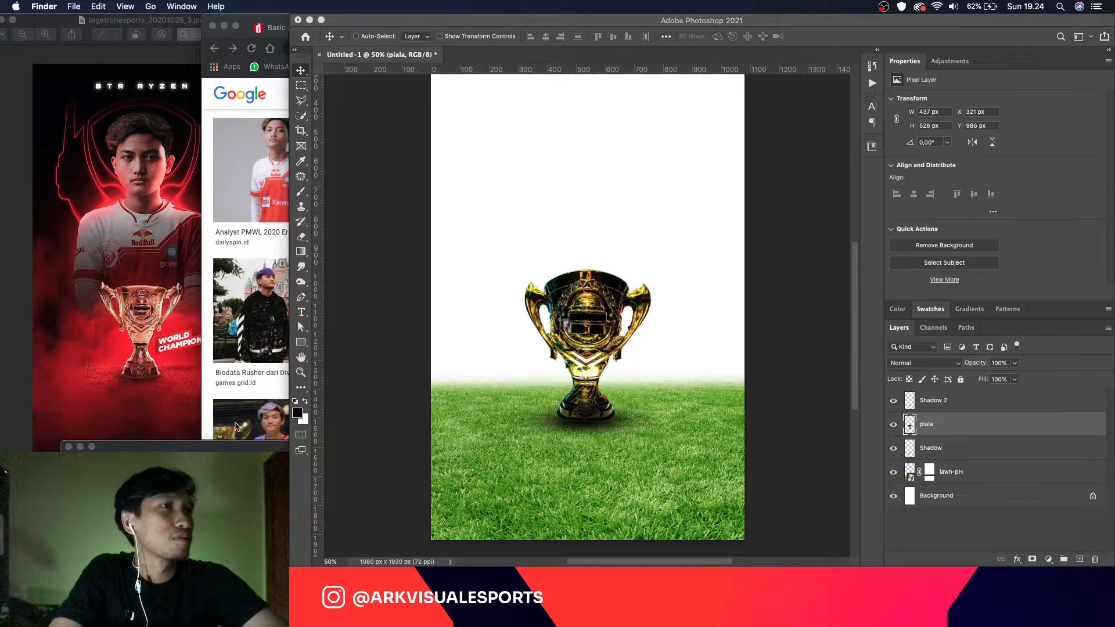
{"action": "left_click", "coordinate": [228, 450]}
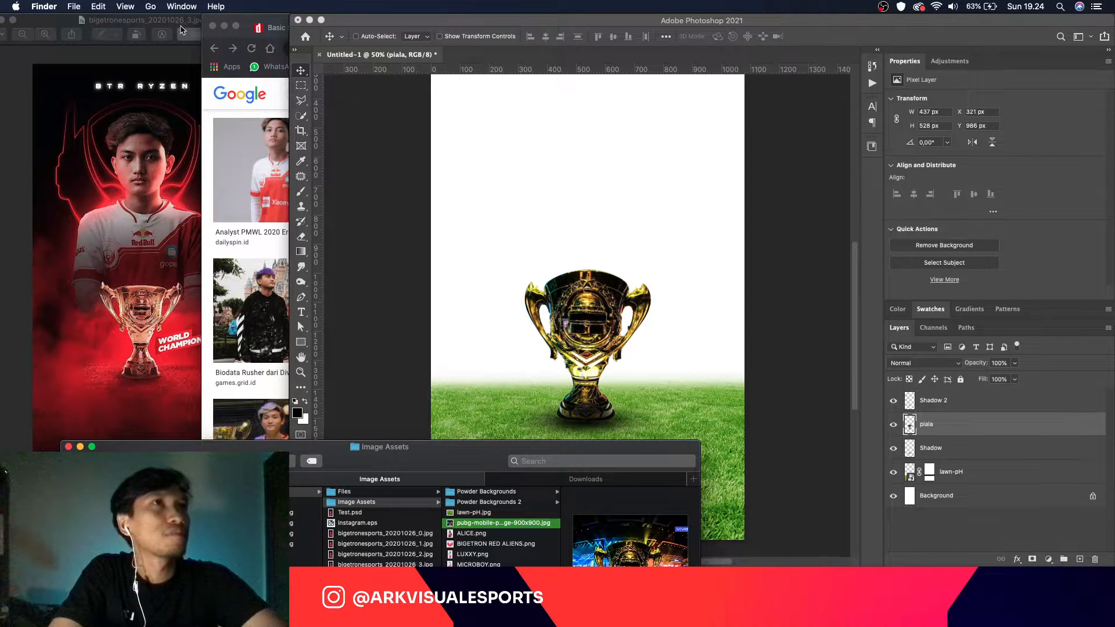
{"action": "left_click", "coordinate": [181, 29]}
{"action": "left_click", "coordinate": [347, 449]}
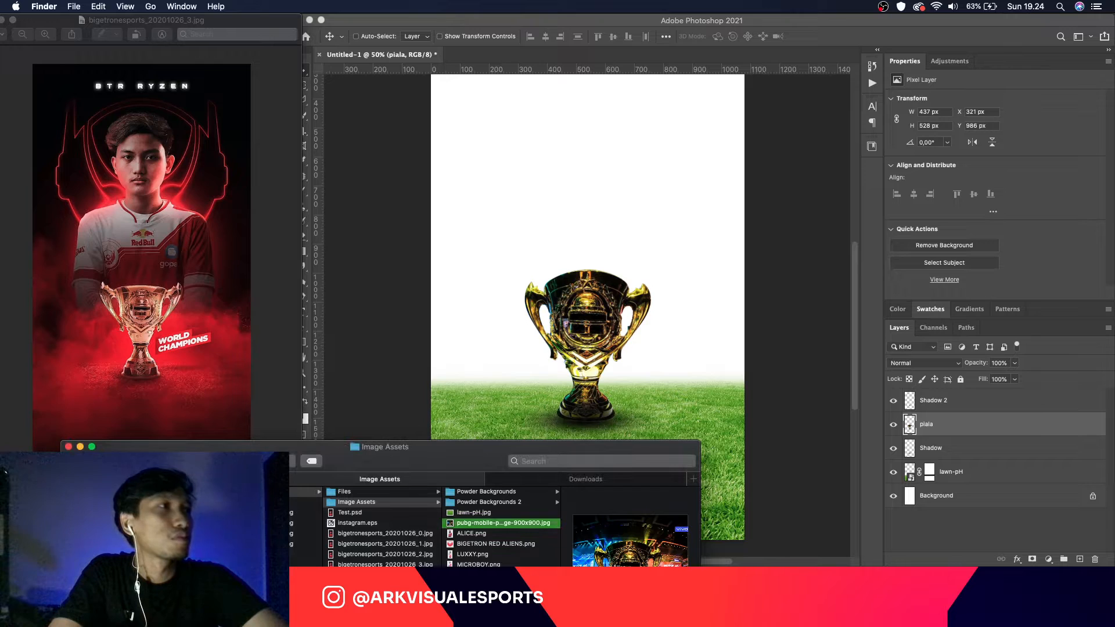
{"action": "left_click", "coordinate": [481, 555]}
{"action": "left_click", "coordinate": [527, 564]}
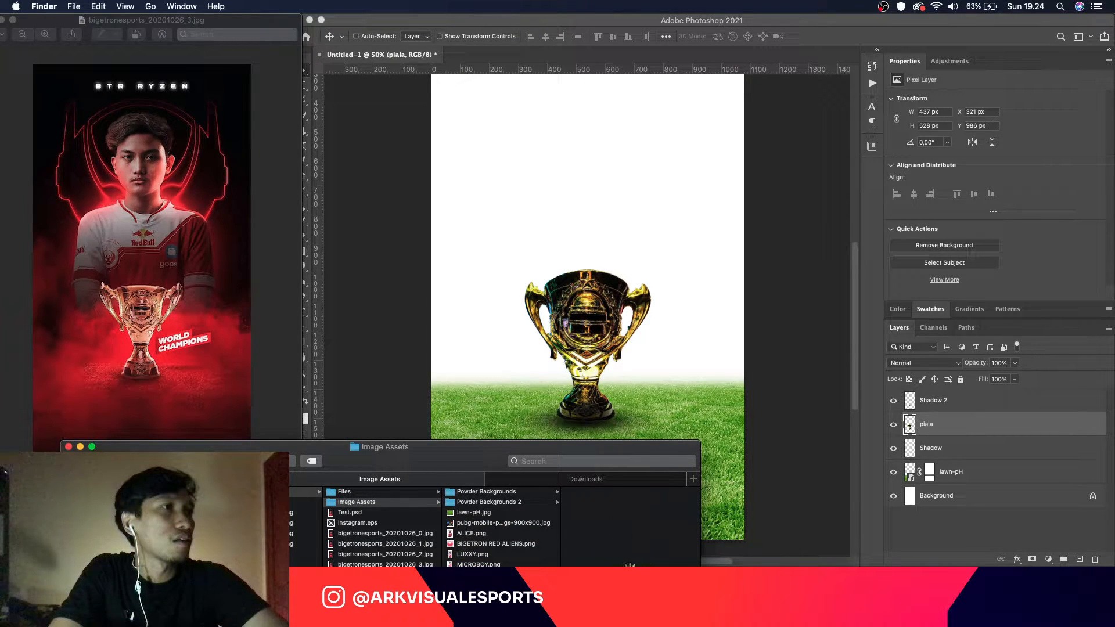
{"action": "left_click", "coordinate": [734, 334]}
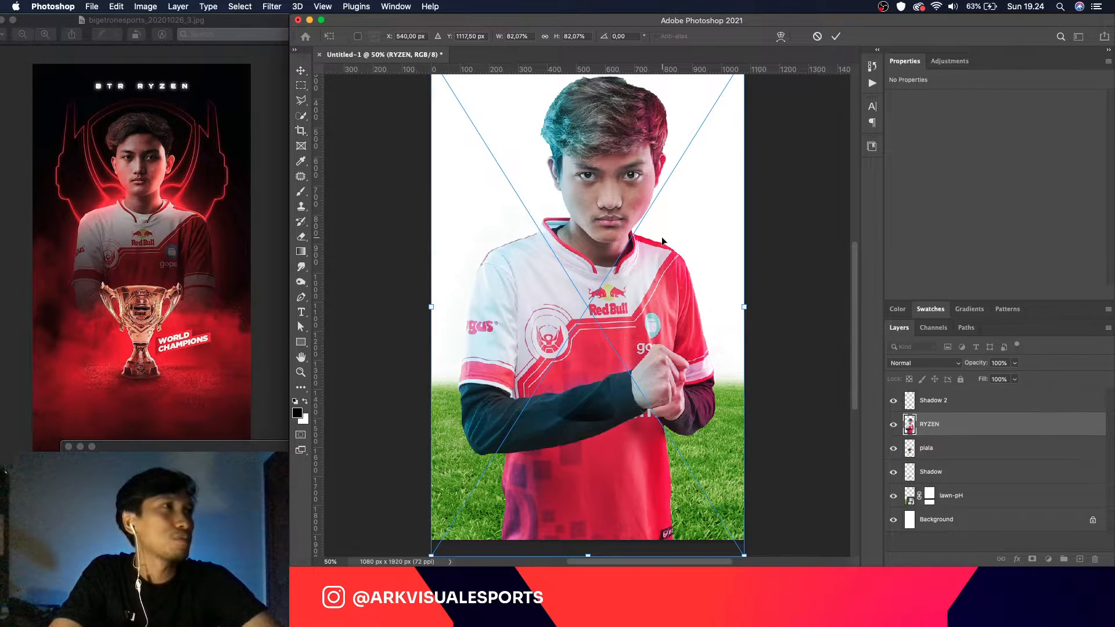
{"action": "key", "text": "Return"}
{"action": "key", "text": "super+minus"}
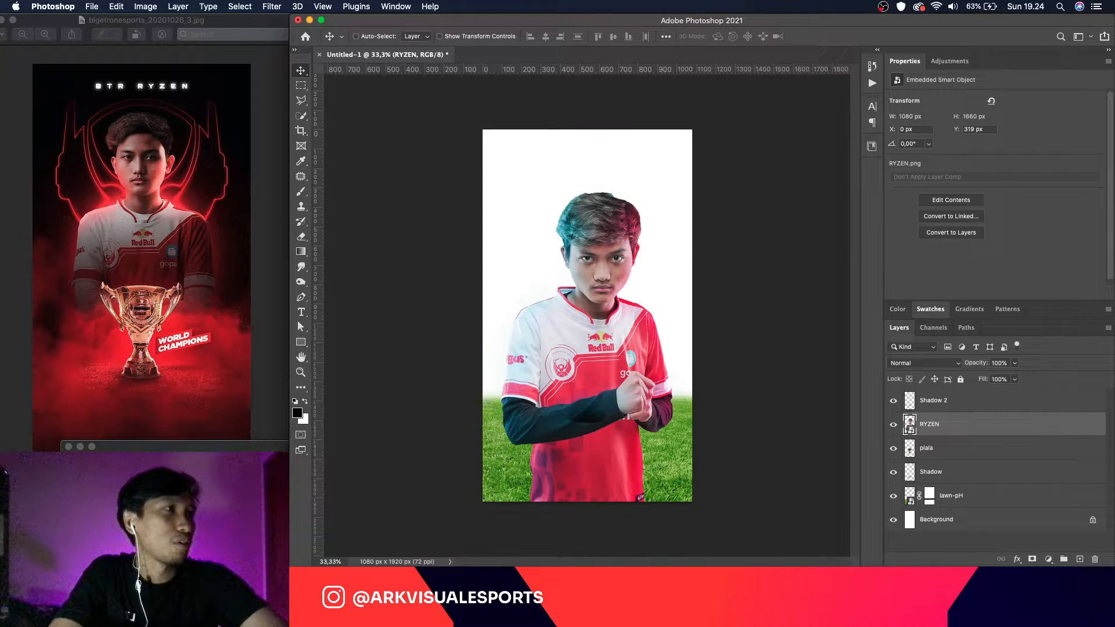
Step: Check the reference poster, move the RYZEN layer directly below lawn-pH, and select the lawn-pH layer
{"action": "key", "text": "super+Tab"}
{"action": "key", "text": "super+Tab"}
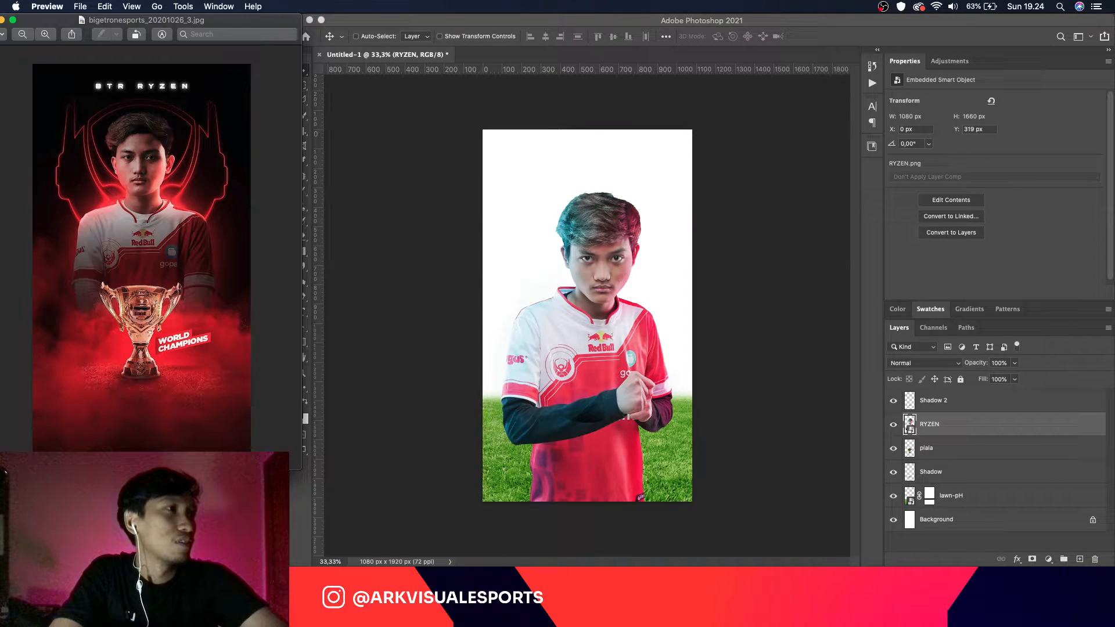
{"action": "key", "text": "super+Tab"}
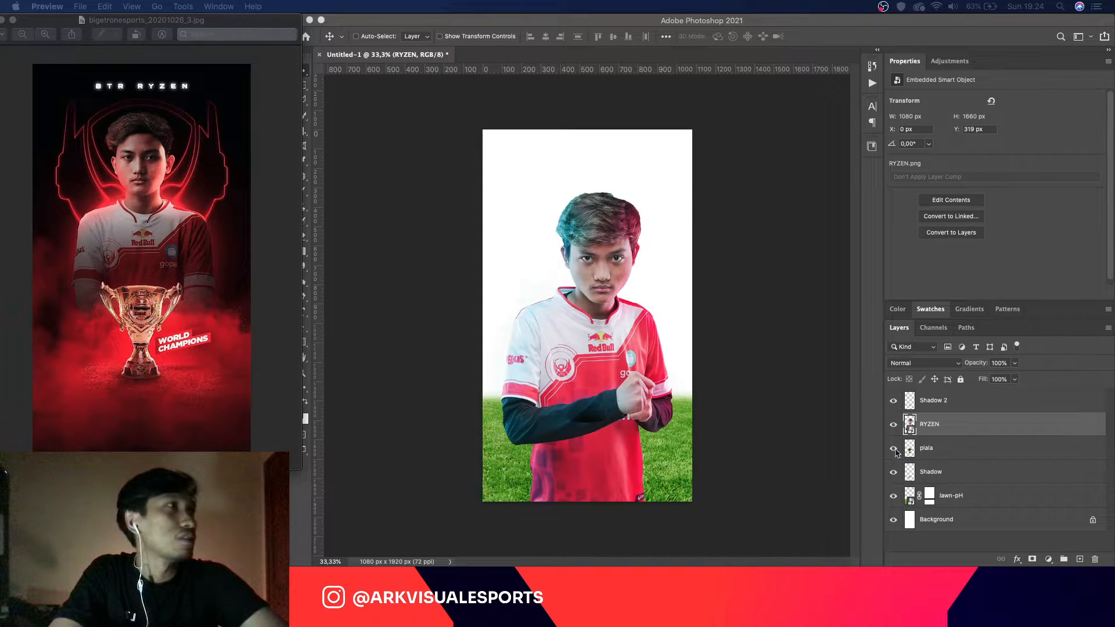
{"action": "left_click", "coordinate": [965, 435]}
{"action": "left_click_drag", "start_coordinate": [964, 434], "coordinate": [987, 509]}
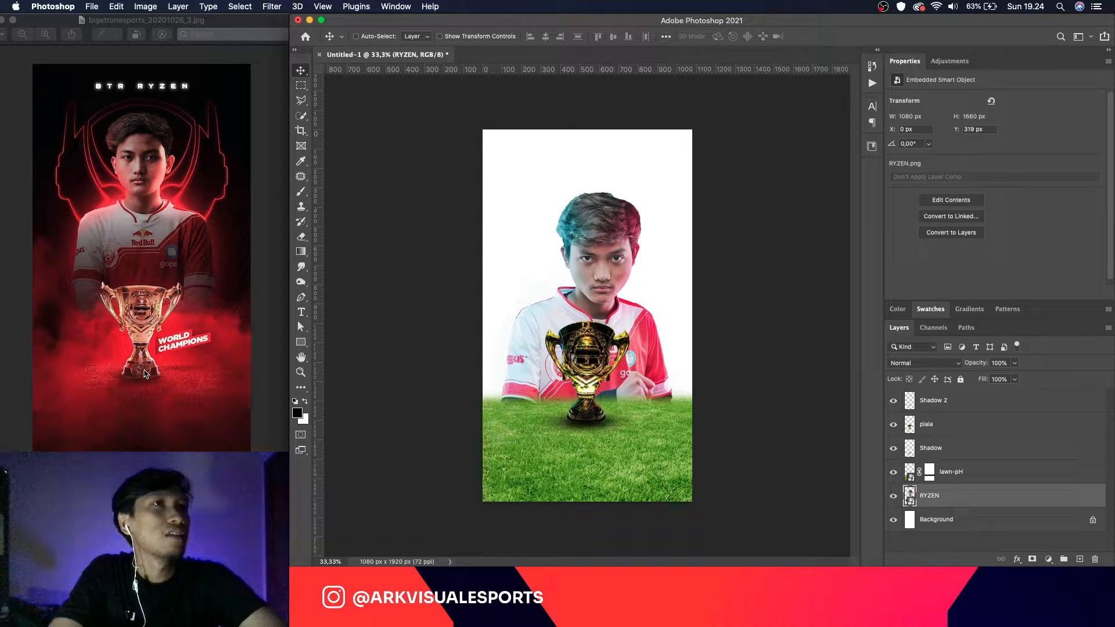
{"action": "left_click", "coordinate": [950, 473]}
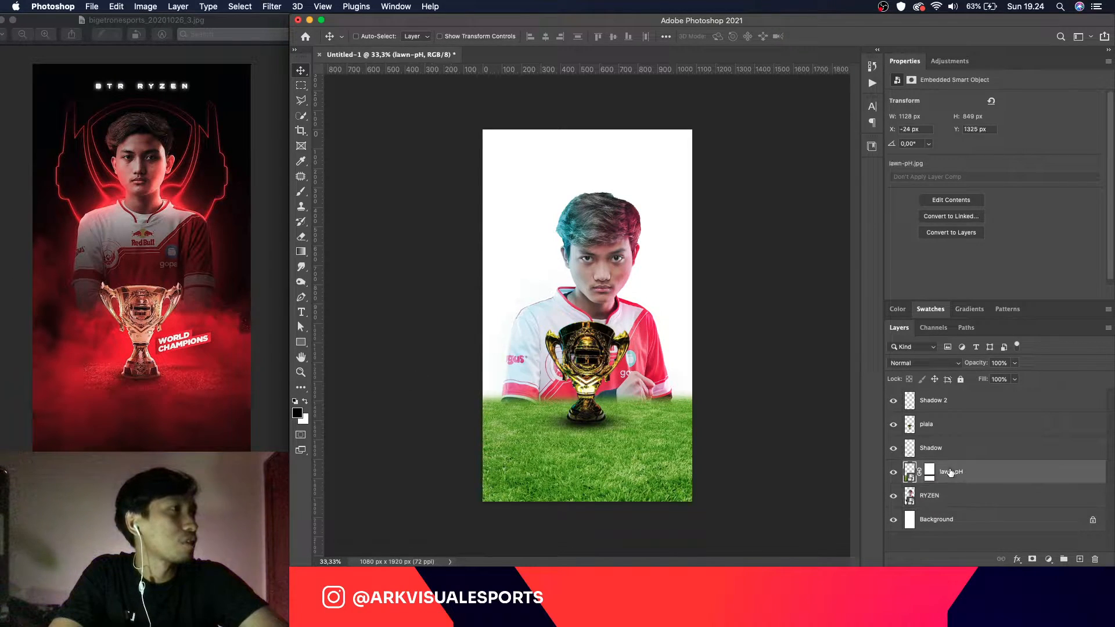
Step: Rename the lawn-pH layer as RUMPUT
{"action": "type", "text": "RUMPUT"}
{"action": "key", "text": "Return"}
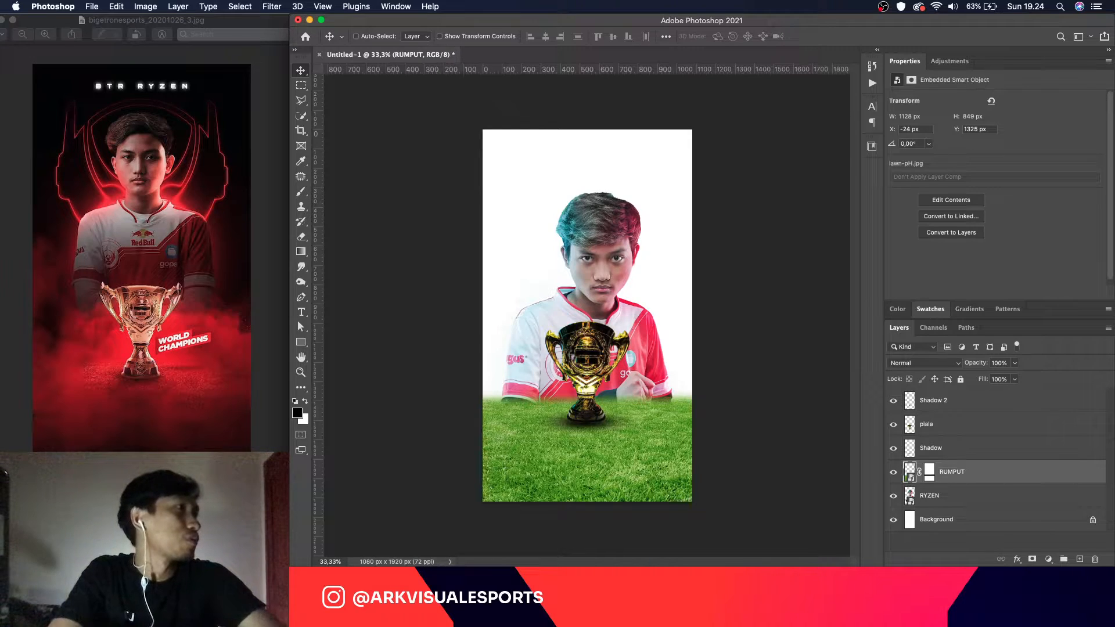
{"action": "left_click", "coordinate": [956, 495]}
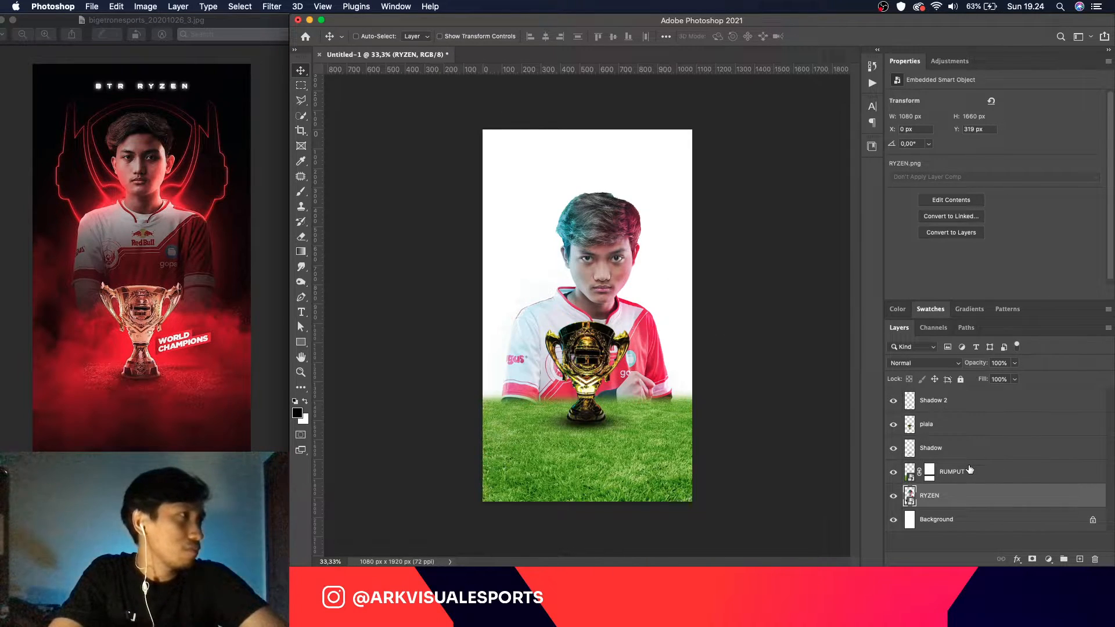
Step: Group the RUMPUT, Shadow, piala and Shadow 2 layers and name the group RUMPUT DEPAN
{"action": "left_click", "coordinate": [969, 470]}
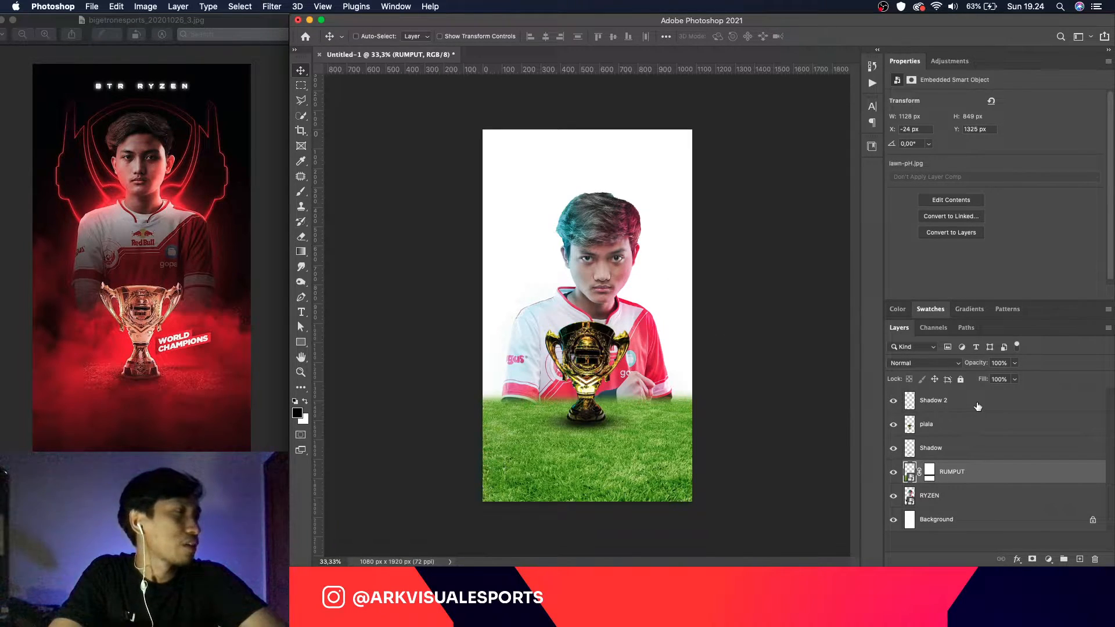
{"action": "left_click", "coordinate": [977, 406], "text": "shift"}
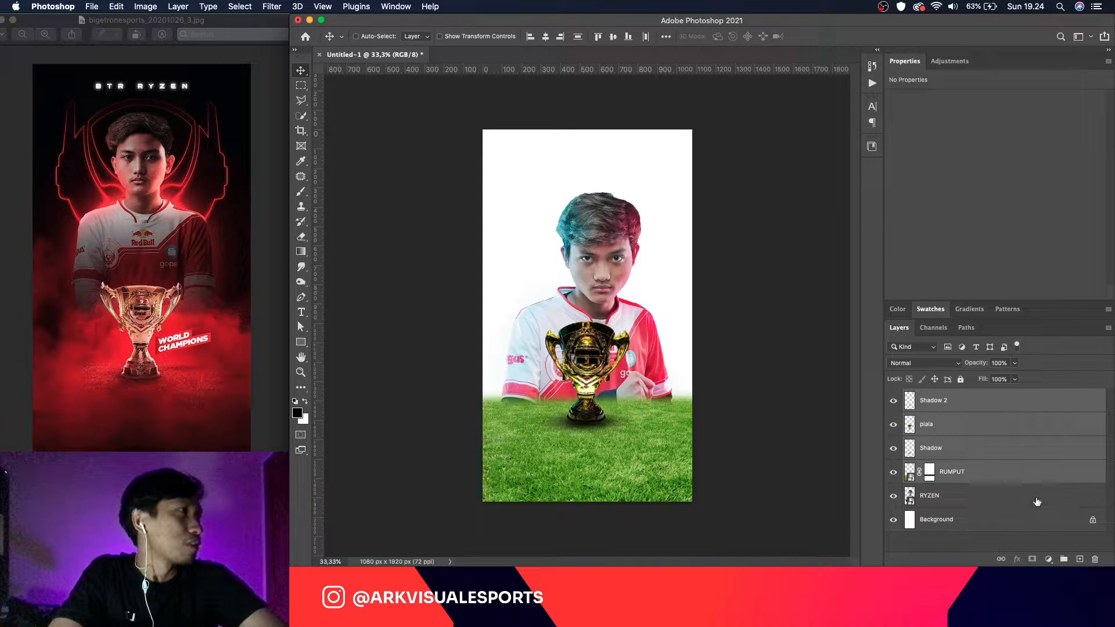
{"action": "left_click_drag", "start_coordinate": [1039, 474], "coordinate": [1064, 558]}
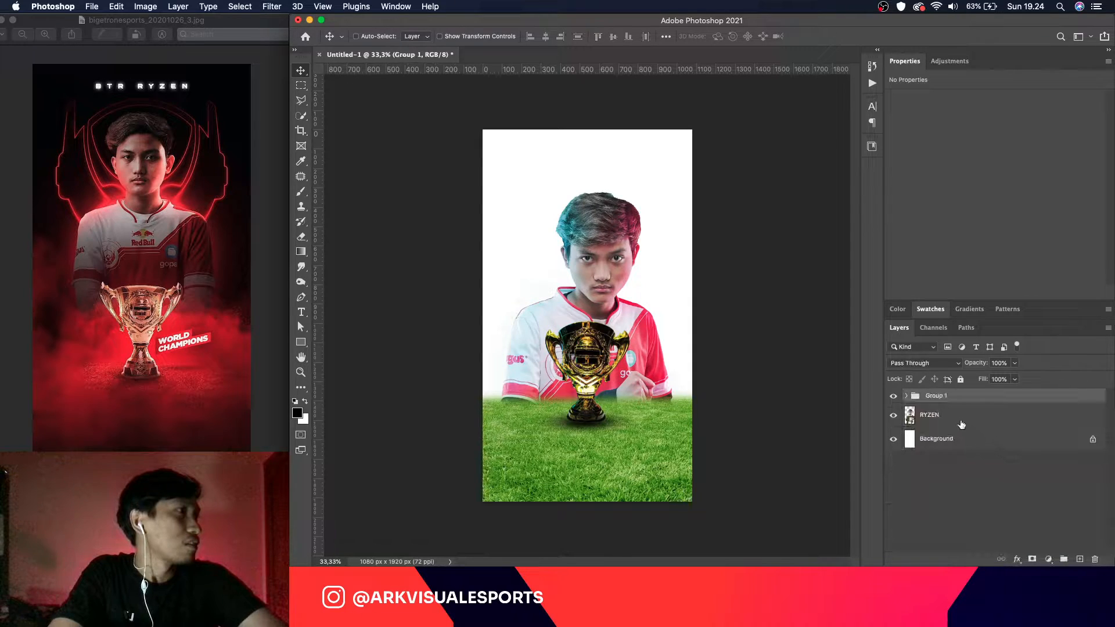
{"action": "type", "text": "RUMPU"}
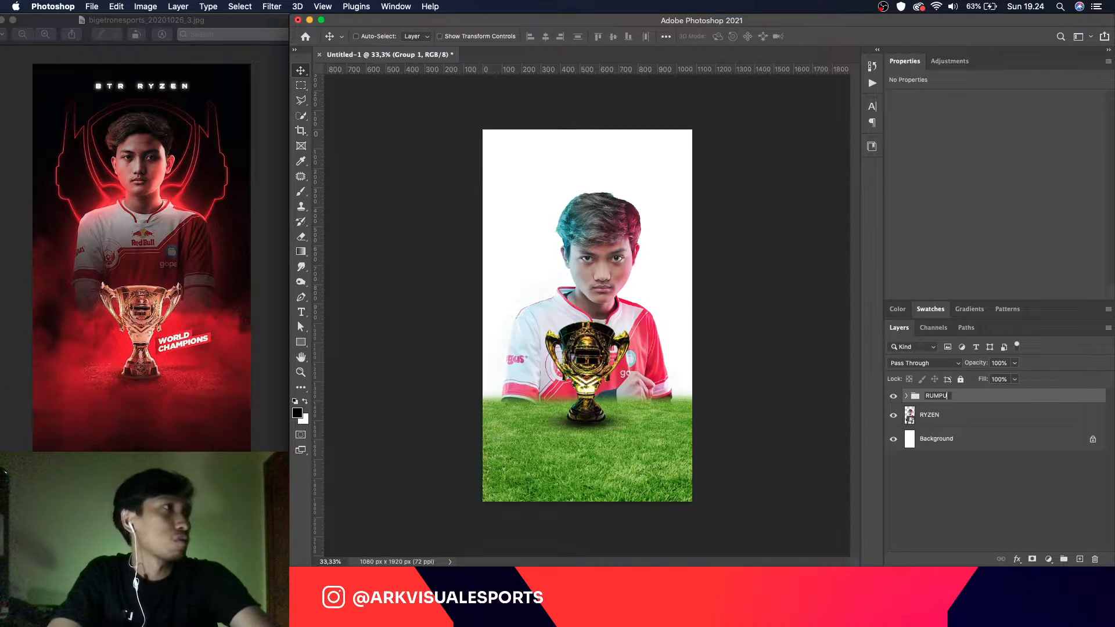
{"action": "type", "text": "T DEPAN"}
{"action": "key", "text": "Return"}
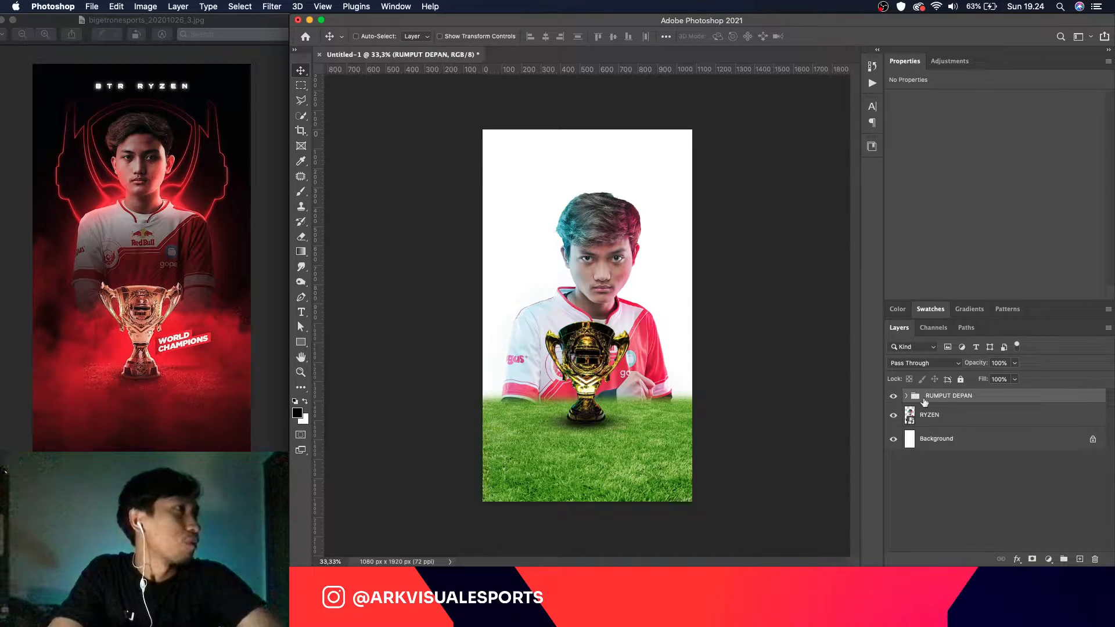
Step: Expand the RUMPUT DEPAN group and move the RYZEN cut-out straight up to the canvas's upper edge
{"action": "left_click", "coordinate": [906, 396]}
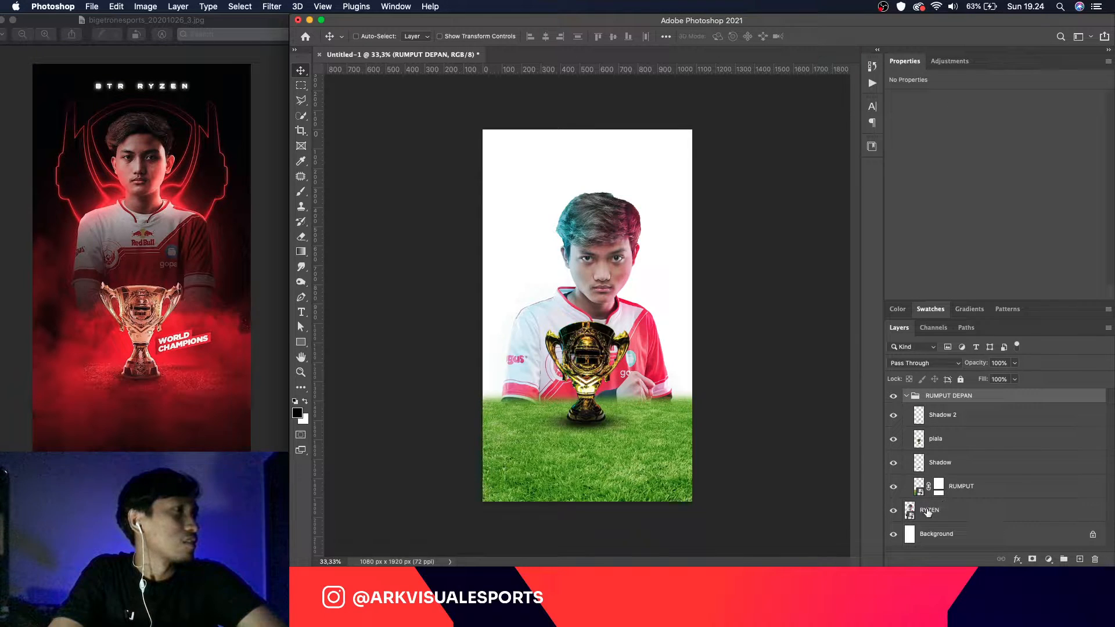
{"action": "left_click", "coordinate": [927, 511]}
{"action": "left_click_drag", "start_coordinate": [605, 367], "coordinate": [605, 306]}
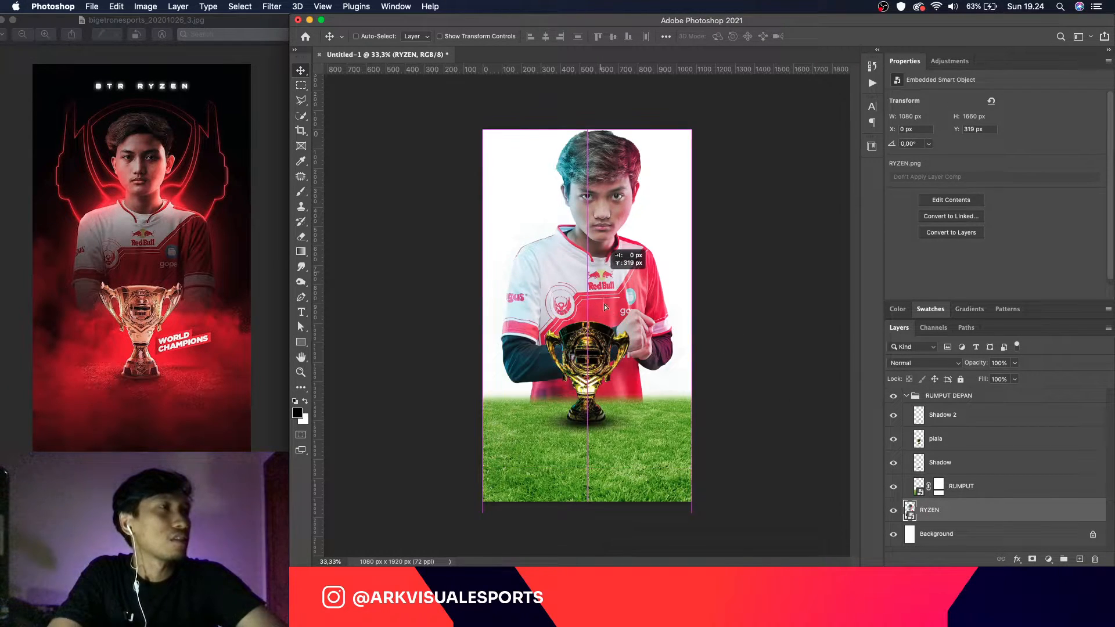
Step: Scale the RYZEN cut-out down to about 886 × 1361 px and position it centred behind the trophy at X 97, Y 224 px
{"action": "key", "text": "ctrl+t"}
{"action": "left_click_drag", "start_coordinate": [692, 131], "coordinate": [664, 187]}
{"action": "mouse_move", "coordinate": [633, 329]}
{"action": "left_mouse_down"}
{"action": "mouse_move", "coordinate": [631, 295]}
{"action": "mouse_move", "coordinate": [643, 286]}
{"action": "mouse_move", "coordinate": [629, 319]}
{"action": "left_mouse_up"}
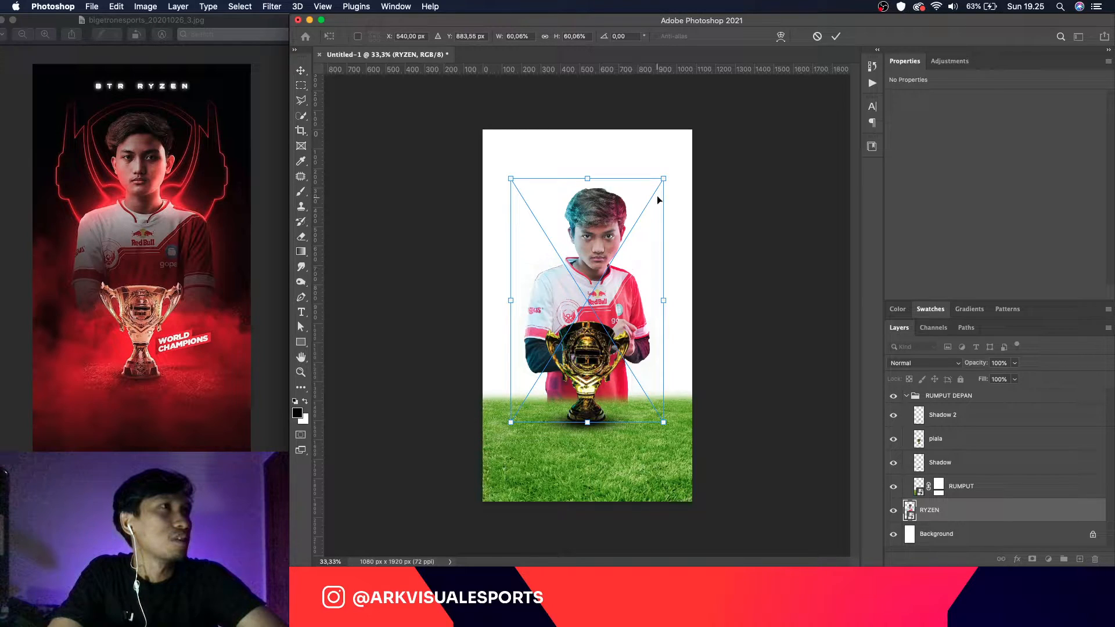
{"action": "left_click_drag", "start_coordinate": [664, 180], "coordinate": [657, 191]}
{"action": "left_click_drag", "start_coordinate": [629, 258], "coordinate": [629, 262]}
{"action": "key", "text": "Return"}
{"action": "key", "text": "super+t"}
{"action": "left_click_drag", "start_coordinate": [656, 194], "coordinate": [673, 168]}
{"action": "left_click_drag", "start_coordinate": [629, 230], "coordinate": [631, 225]}
{"action": "key", "text": "Return"}
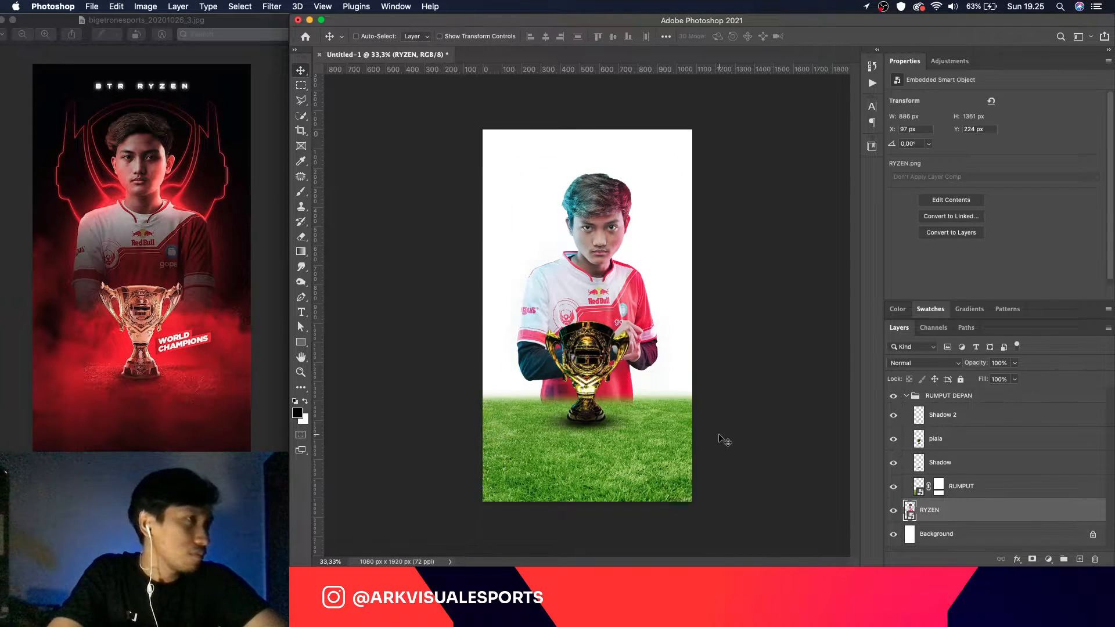
Step: Move the whole RUMPUT DEPAN group down by about 50 px
{"action": "left_click", "coordinate": [976, 489]}
{"action": "left_click", "coordinate": [977, 404]}
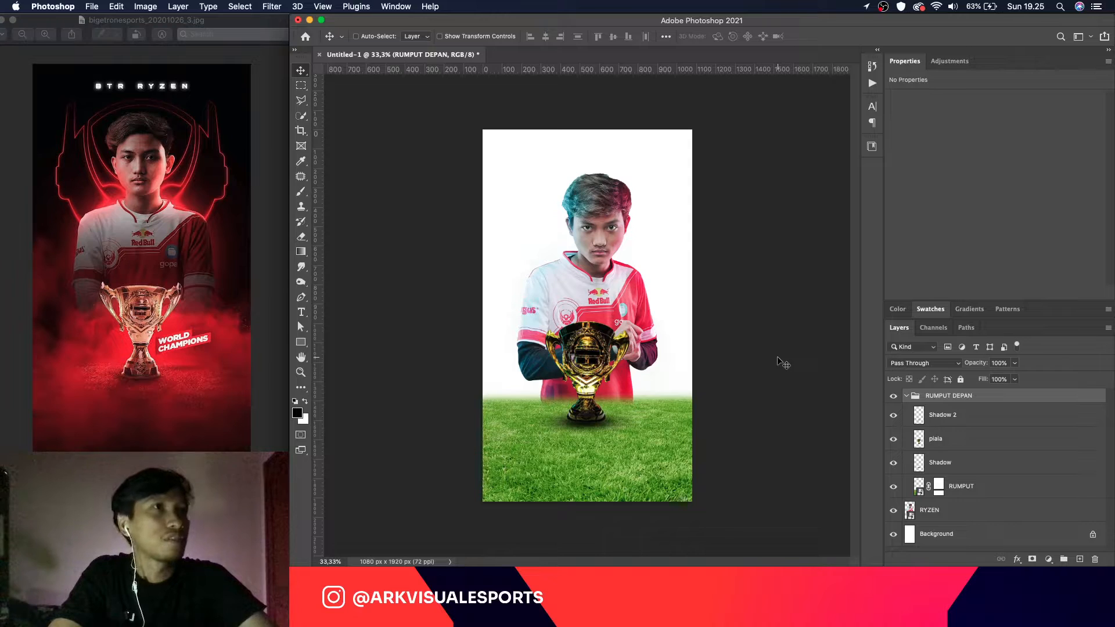
{"action": "left_click_drag", "start_coordinate": [779, 356], "coordinate": [780, 362]}
{"action": "key", "text": "shift+Down"}
{"action": "key", "text": "shift+Down"}
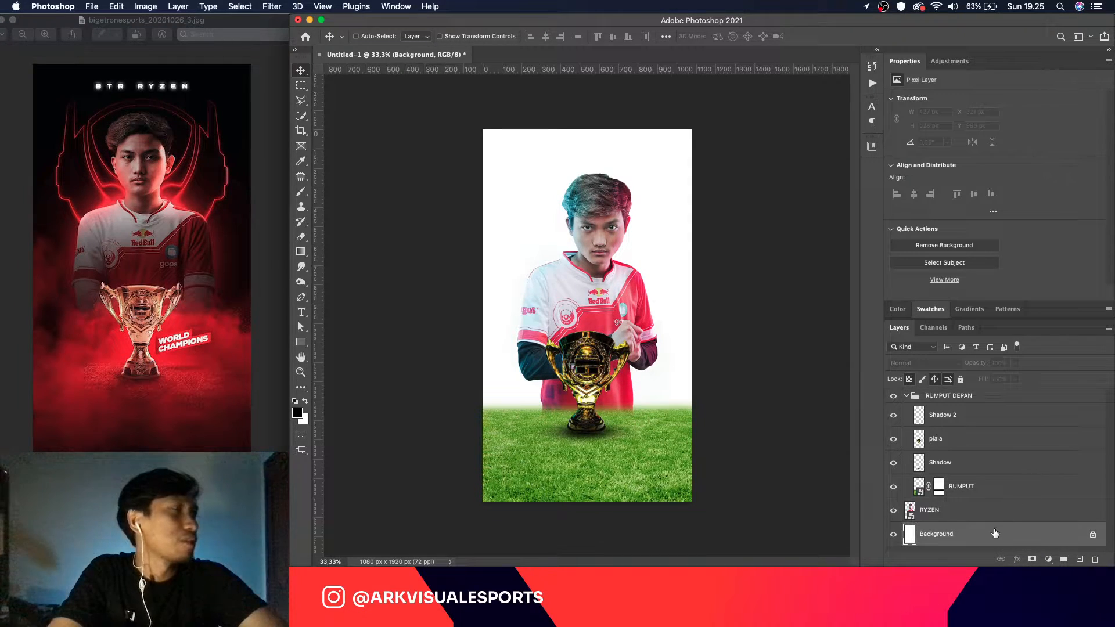
Step: Add a solid colour fill layer in black (000000) directly above the Background layer
{"action": "key", "text": "x"}
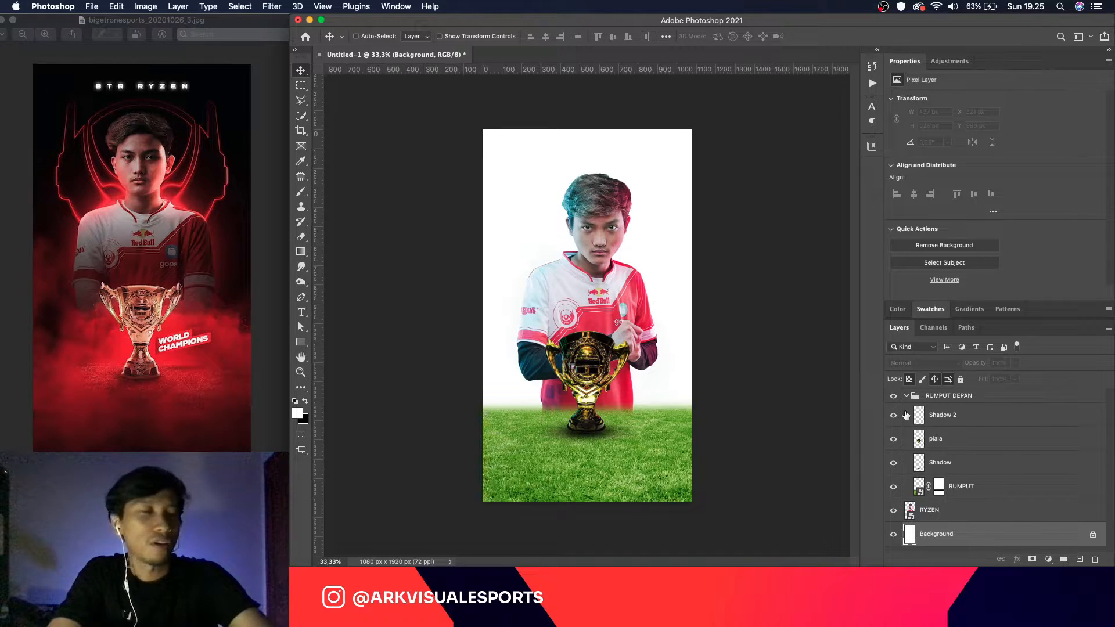
{"action": "left_click", "coordinate": [243, 7]}
{"action": "mouse_move", "coordinate": [270, 10]}
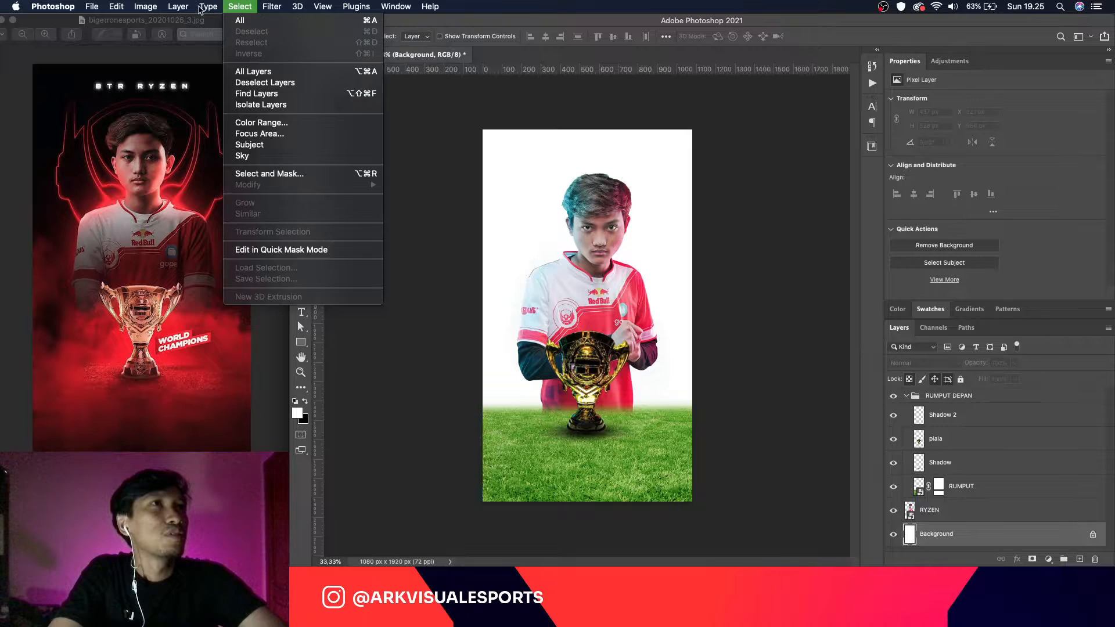
{"action": "mouse_move", "coordinate": [161, 8]}
{"action": "mouse_move", "coordinate": [207, 7]}
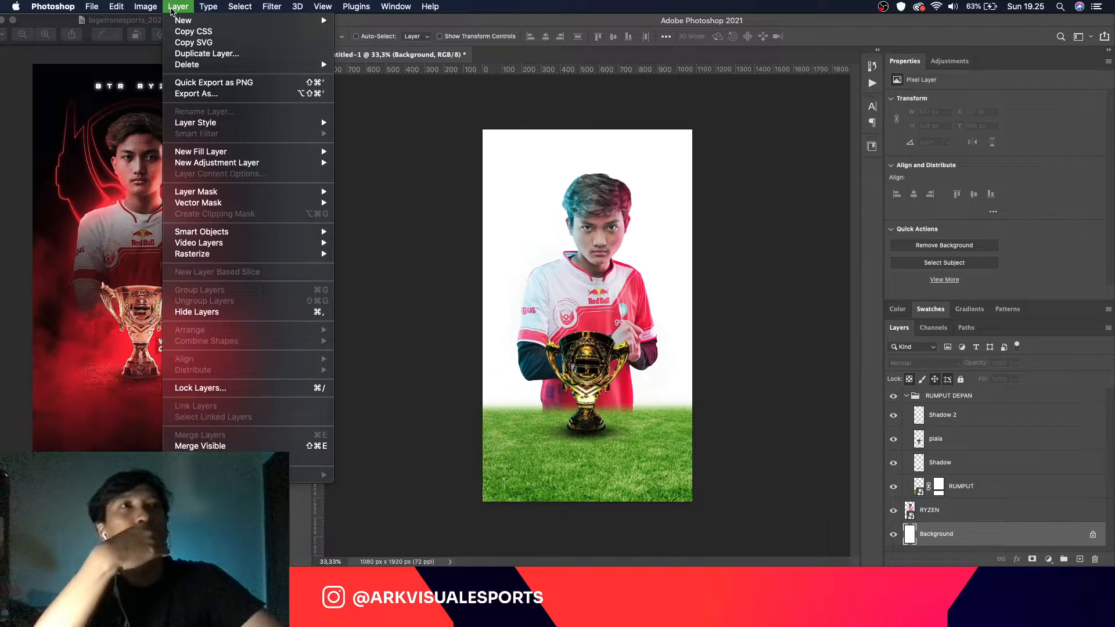
{"action": "mouse_move", "coordinate": [302, 151]}
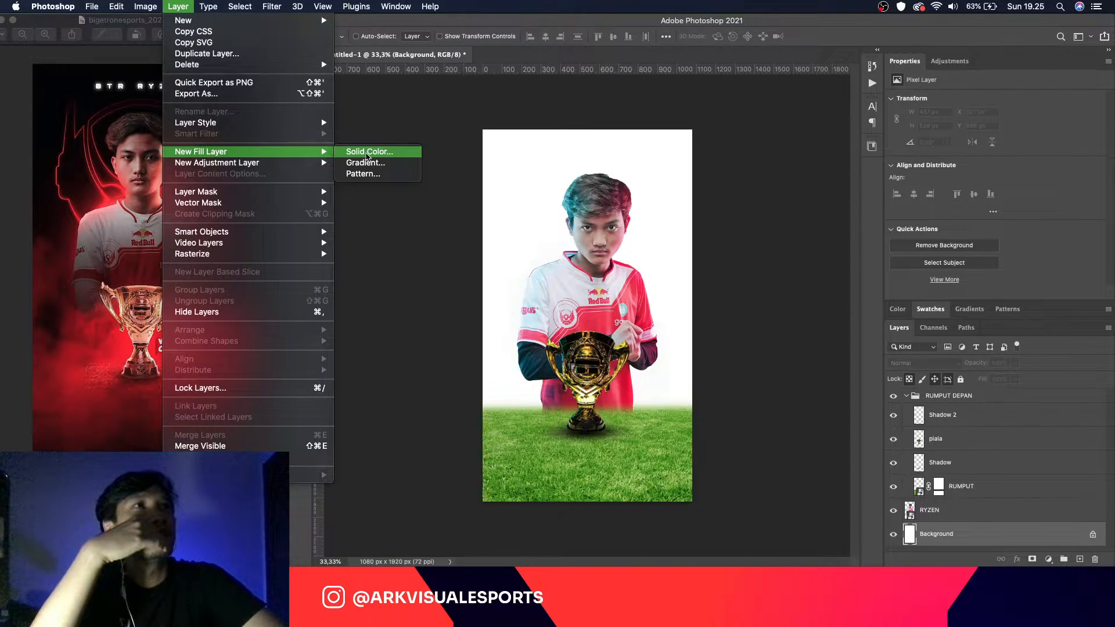
{"action": "left_click", "coordinate": [369, 153]}
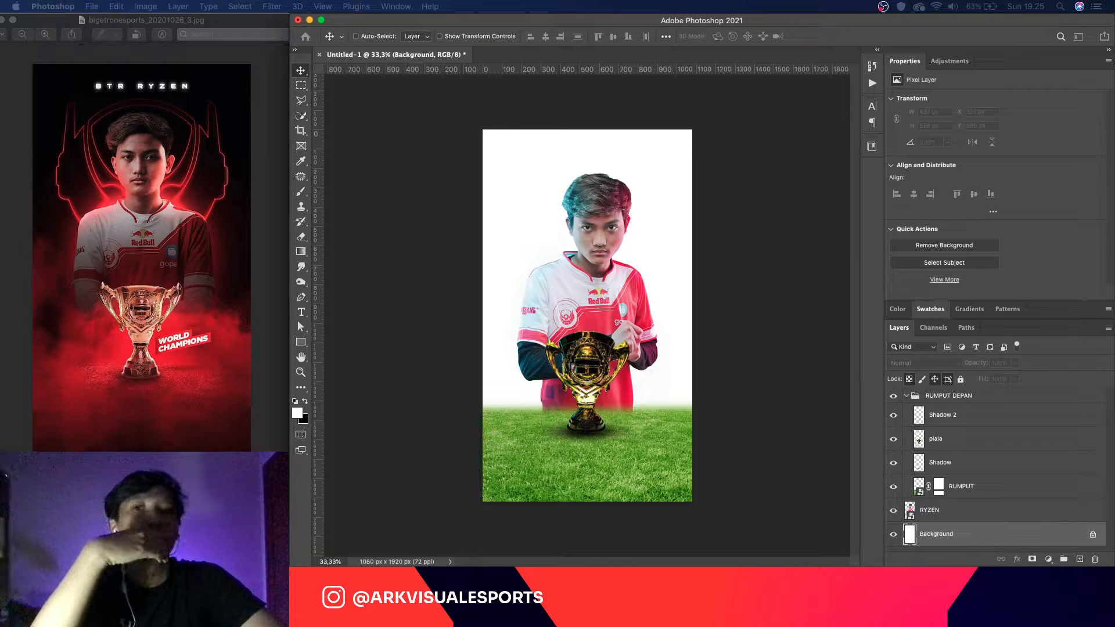
{"action": "left_click_drag", "start_coordinate": [1, 253], "coordinate": [595, 259]}
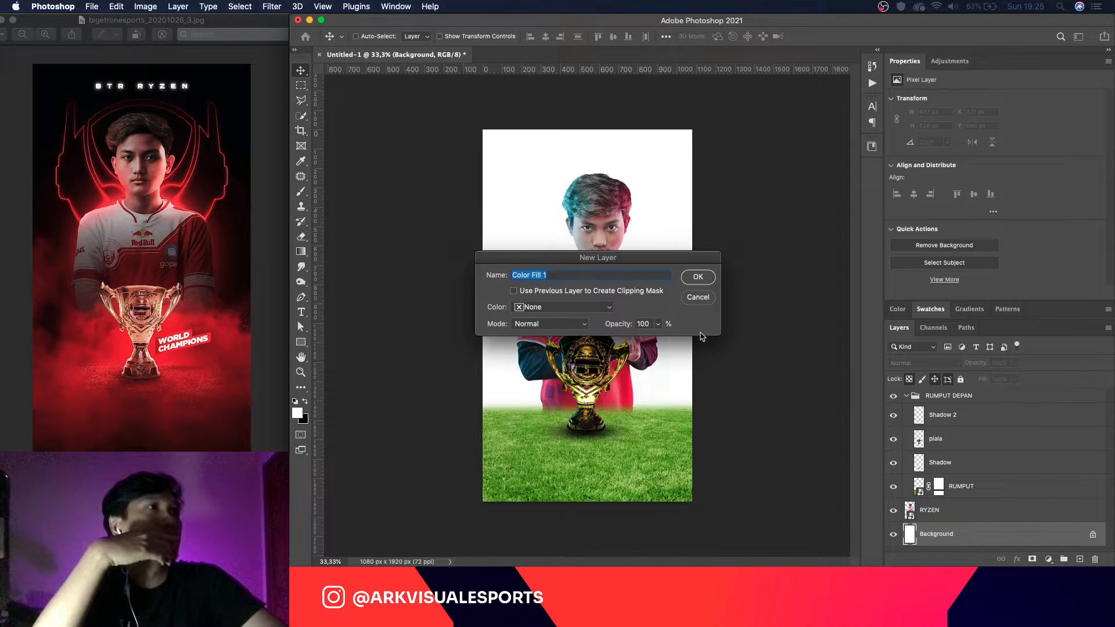
{"action": "left_click", "coordinate": [692, 277]}
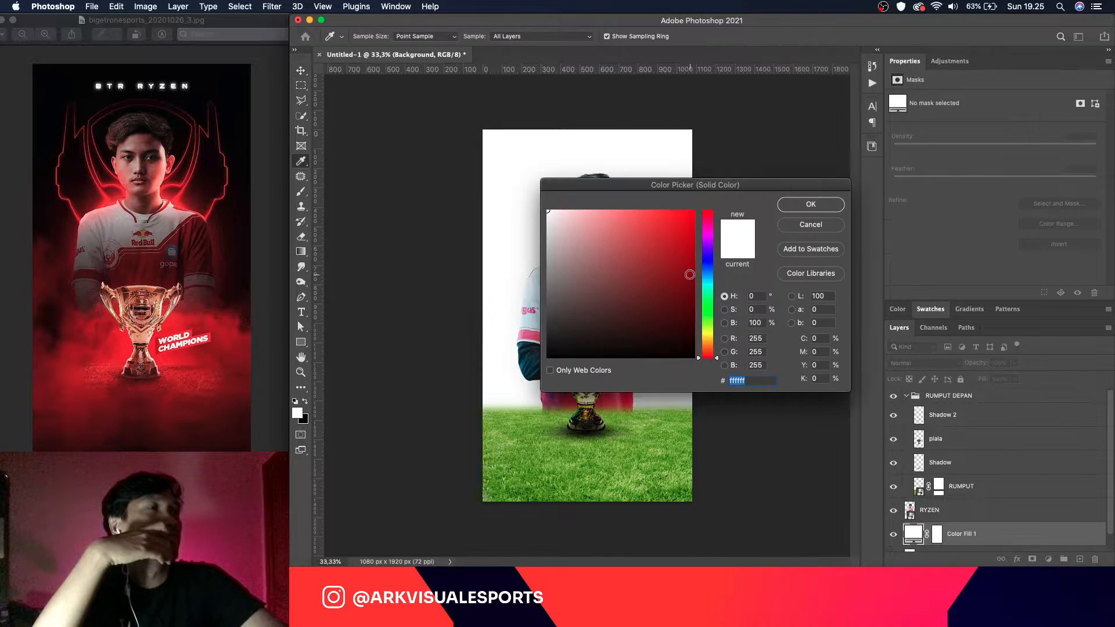
{"action": "left_click", "coordinate": [633, 245]}
{"action": "left_click_drag", "start_coordinate": [595, 311], "coordinate": [633, 371]}
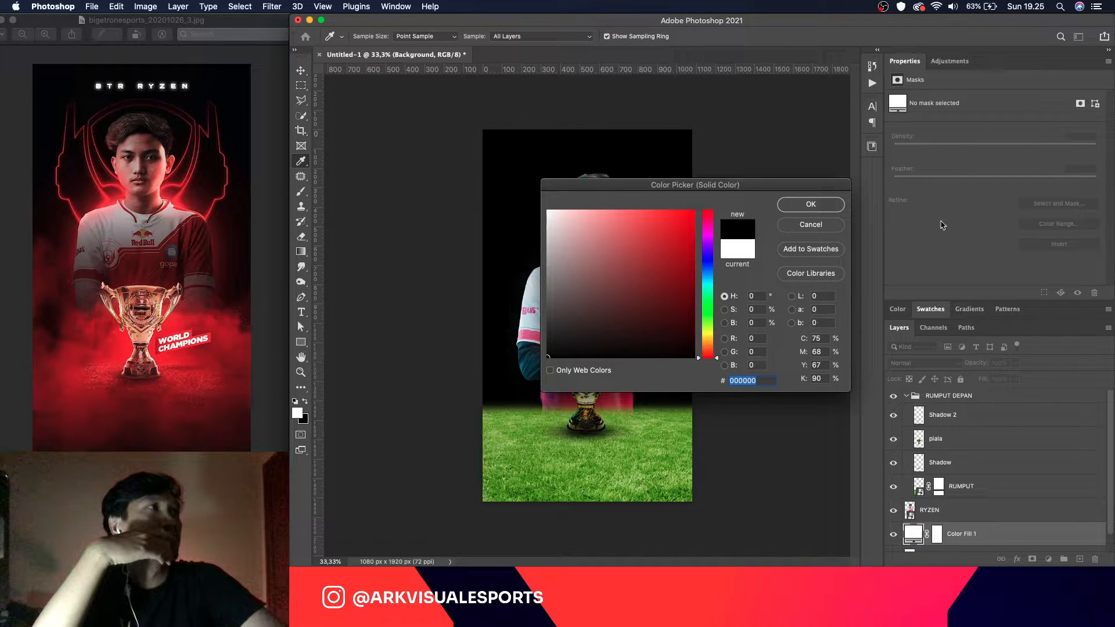
{"action": "left_click", "coordinate": [812, 207]}
Step: Invert the white Background layer to black
{"action": "scroll", "coordinate": [918, 540], "scroll_direction": "down", "scroll_amount": 1}
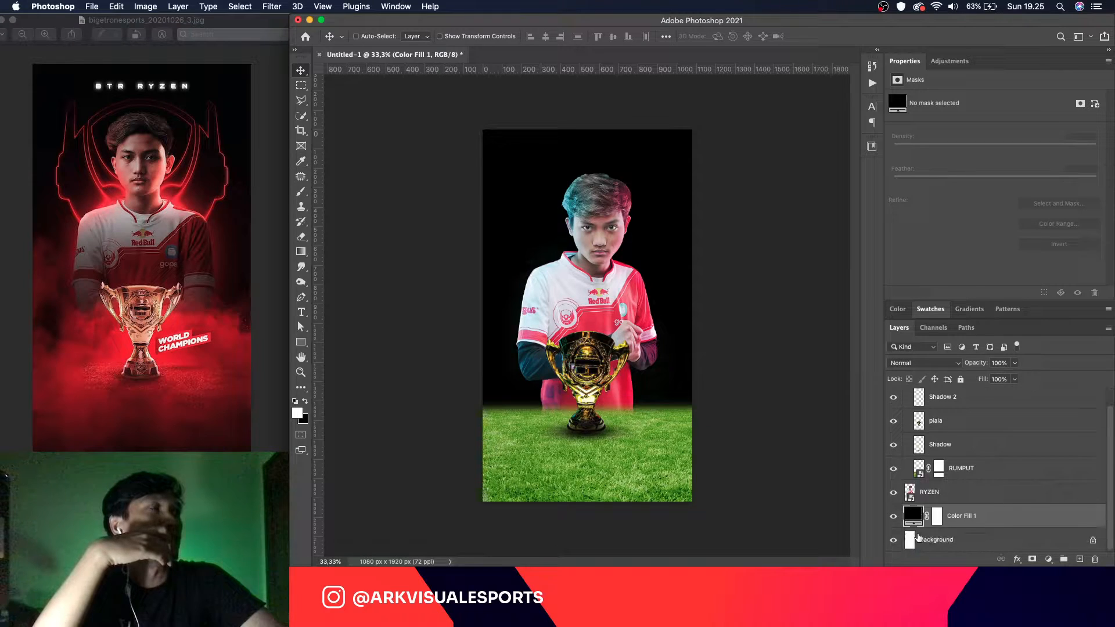
{"action": "left_click", "coordinate": [964, 542]}
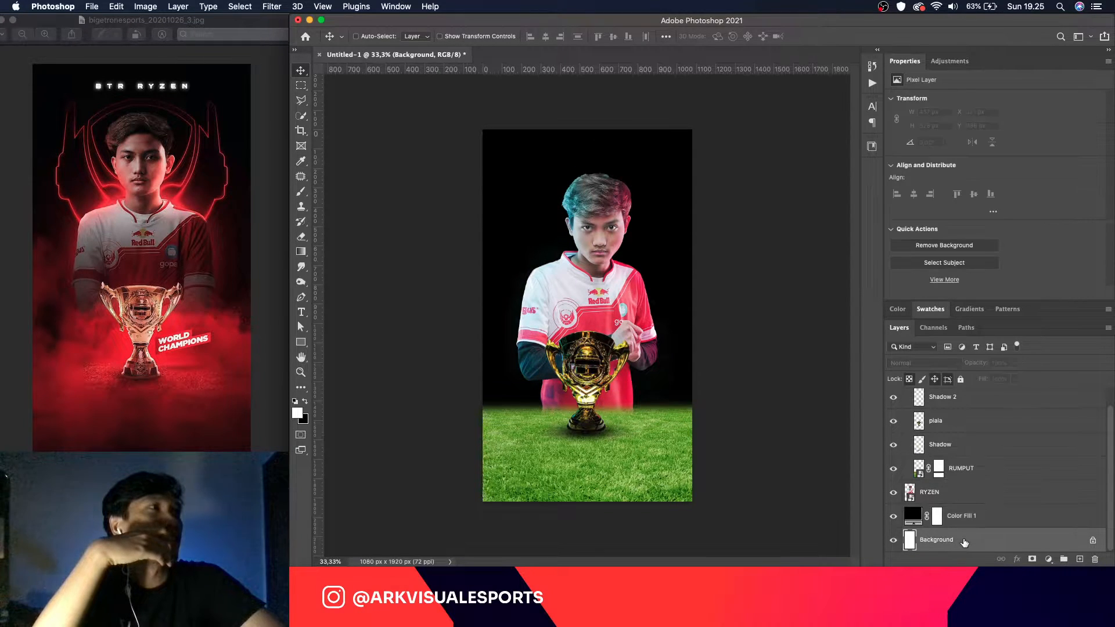
{"action": "key", "text": "super+i"}
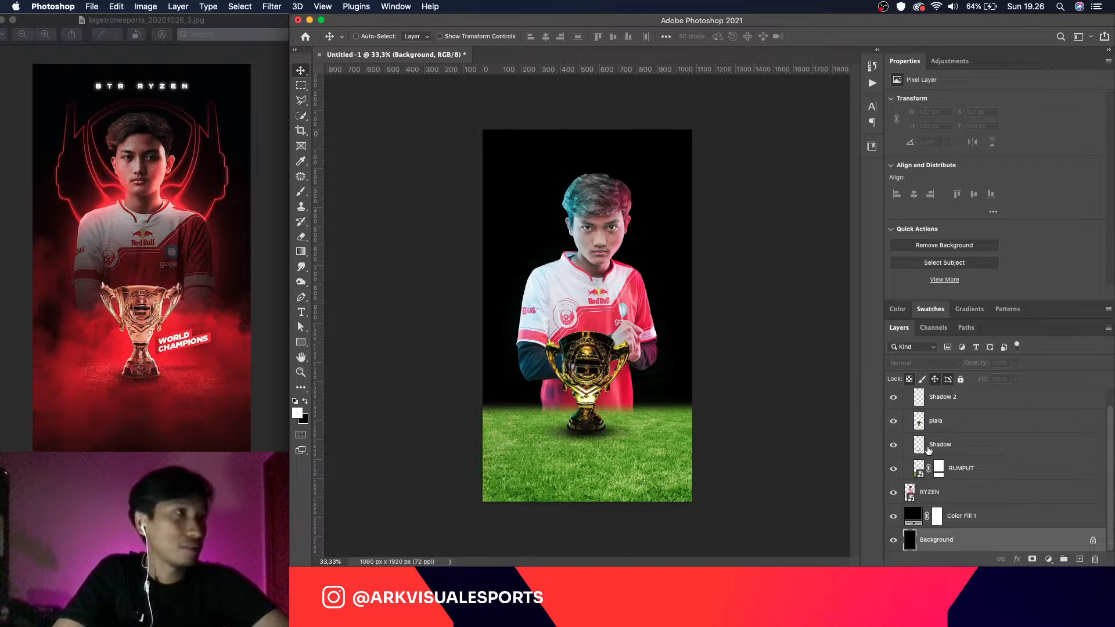
Step: Switch to Finder and place BIGETRON RED ALIENS.png into the Photoshop poster directly above the RYZEN layer
{"action": "scroll", "coordinate": [983, 511], "scroll_direction": "up", "scroll_amount": 1}
{"action": "left_click", "coordinate": [980, 511]}
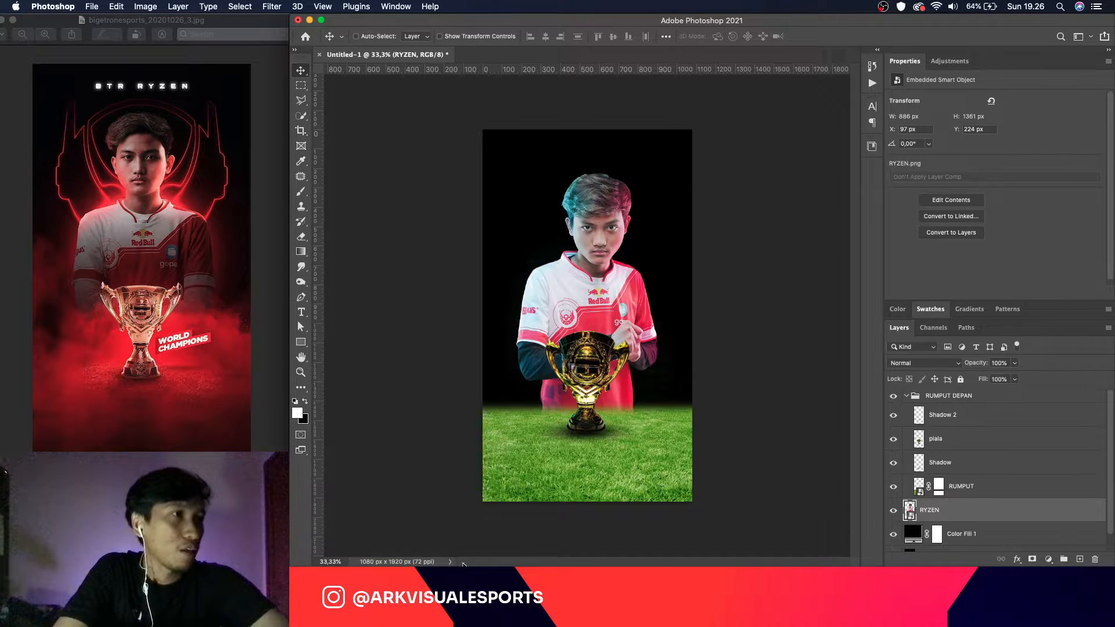
{"action": "left_click", "coordinate": [453, 608]}
{"action": "left_click_drag", "start_coordinate": [494, 545], "coordinate": [687, 325]}
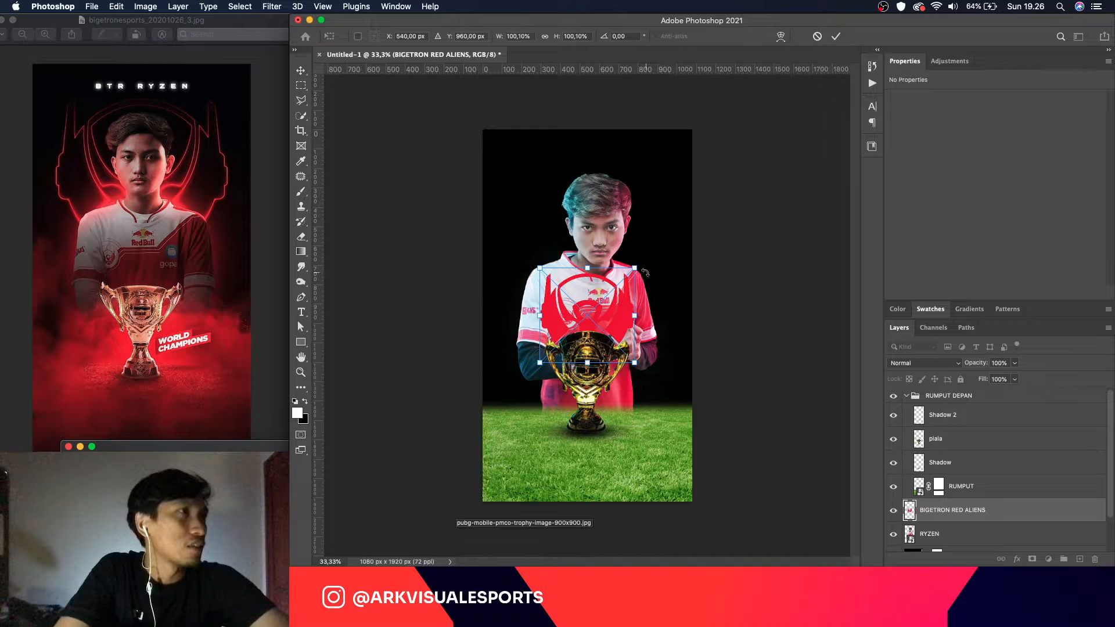
Step: Enlarge the Bigetron logo to 175.82%, centre it around the player's head, and move its layer directly below RYZEN
{"action": "left_click_drag", "start_coordinate": [636, 270], "coordinate": [677, 235]}
{"action": "left_click_drag", "start_coordinate": [614, 336], "coordinate": [613, 243]}
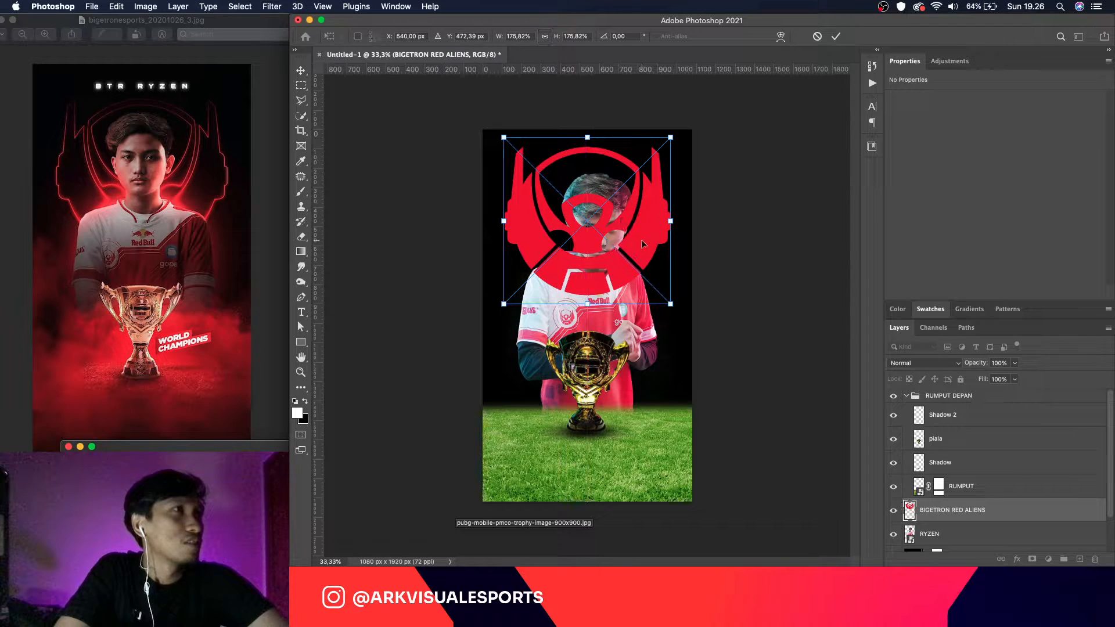
{"action": "key", "text": "Return"}
{"action": "left_click_drag", "start_coordinate": [1024, 511], "coordinate": [1011, 543]}
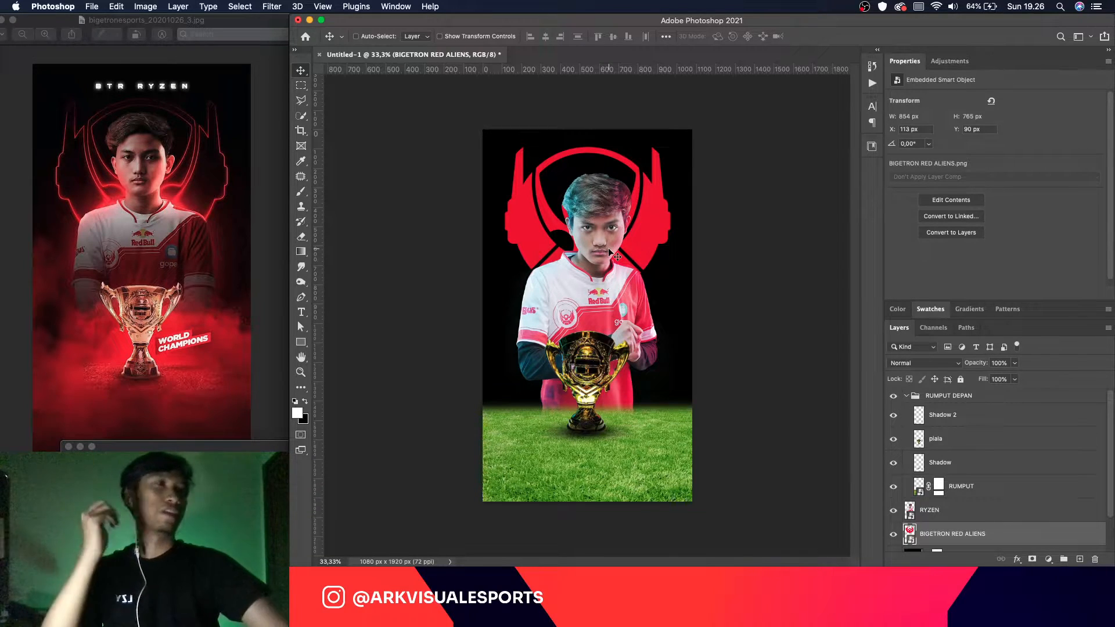
{"action": "left_click", "coordinate": [936, 516]}
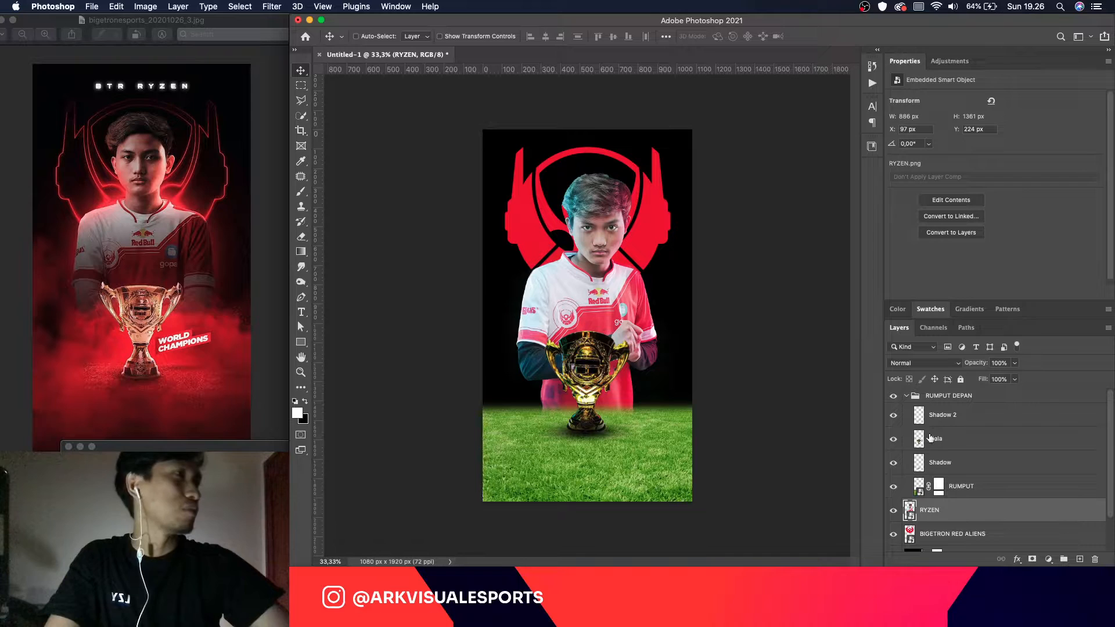
{"action": "left_click", "coordinate": [991, 492]}
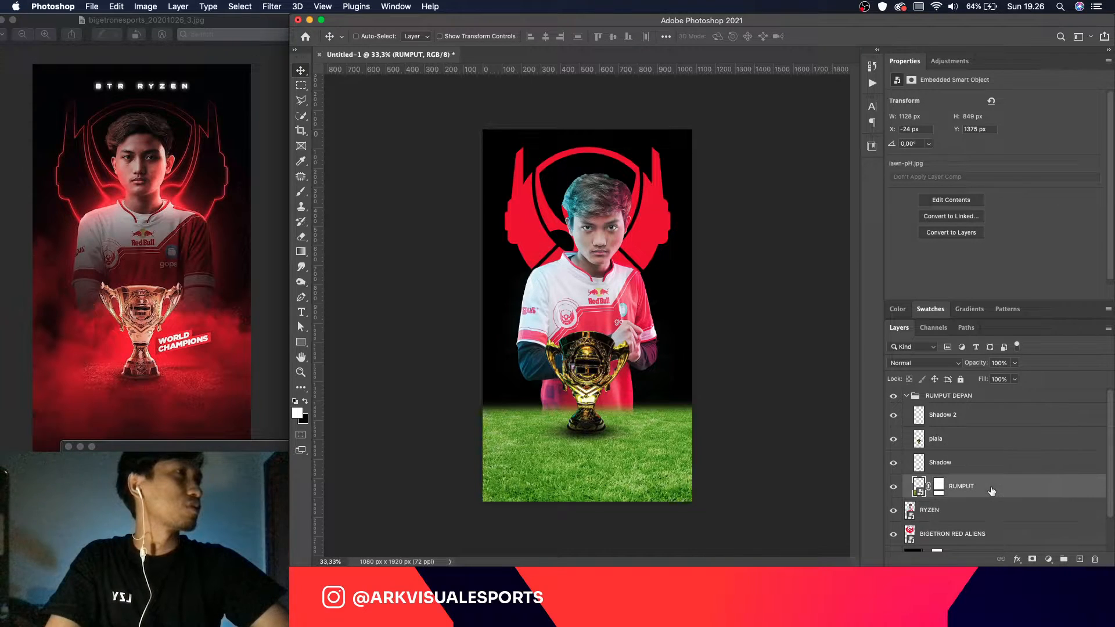
{"action": "left_click", "coordinate": [907, 396]}
{"action": "left_click", "coordinate": [907, 396]}
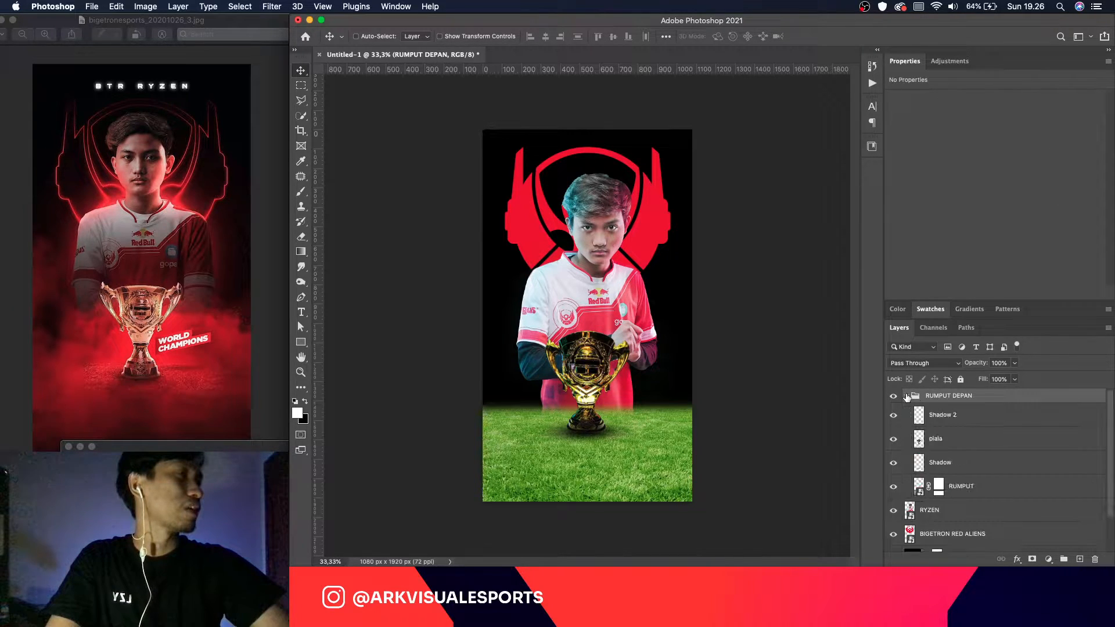
{"action": "scroll", "coordinate": [988, 513], "scroll_direction": "down", "scroll_amount": 2}
Step: Add a 3 px inside stroke in red (ed182d) with Hard Light blending to the BIGETRON RED ALIENS layer
{"action": "left_click", "coordinate": [970, 503]}
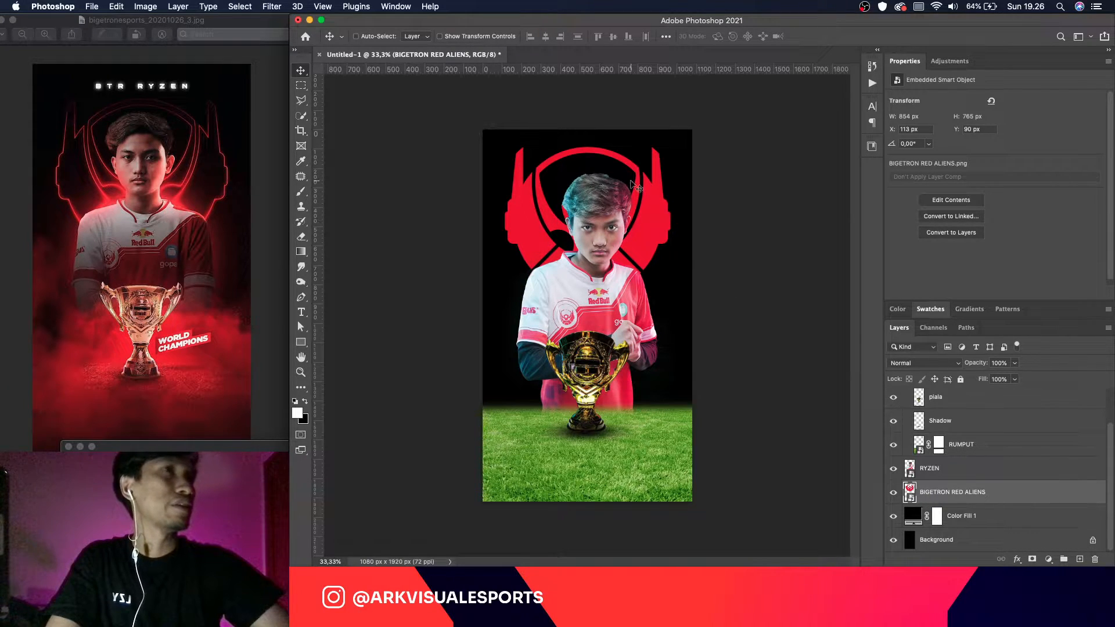
{"action": "double_click", "coordinate": [1031, 500]}
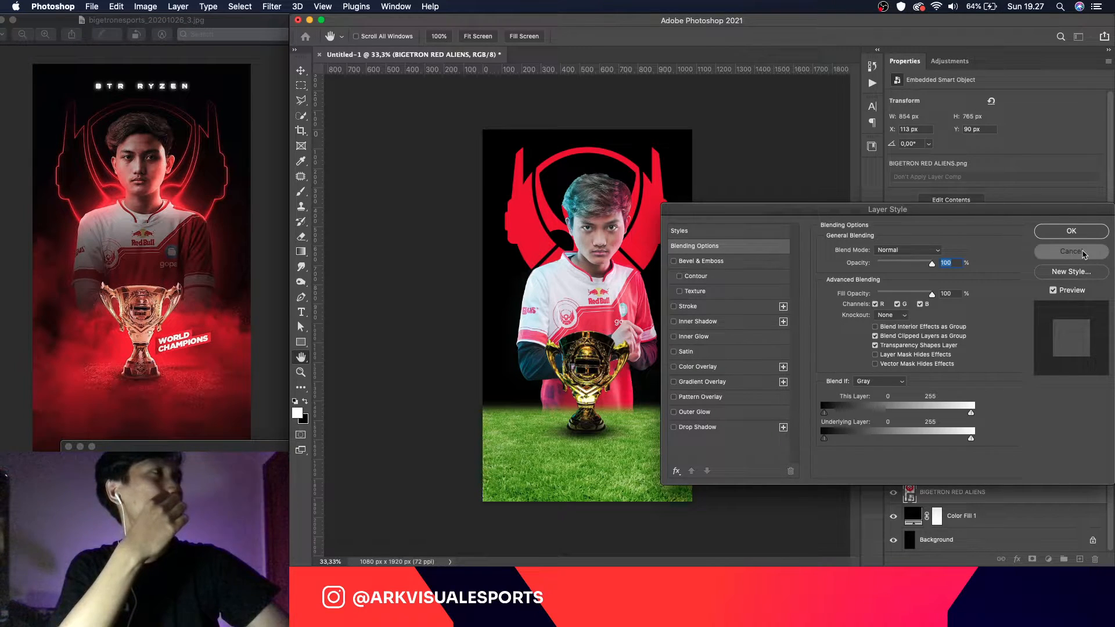
{"action": "key", "text": "Escape"}
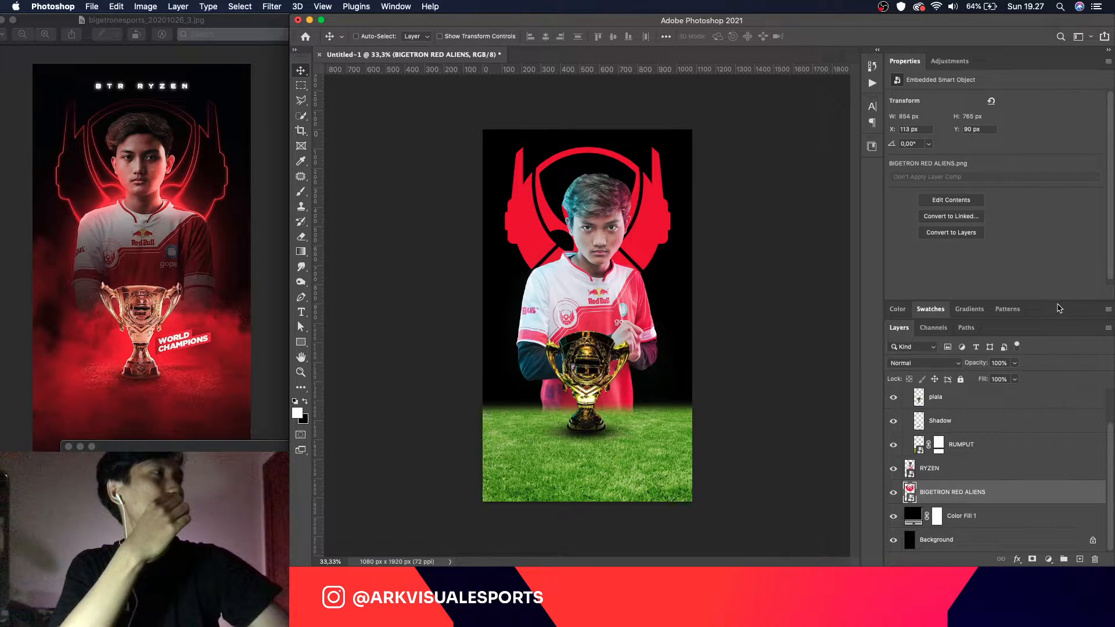
{"action": "double_click", "coordinate": [1009, 498]}
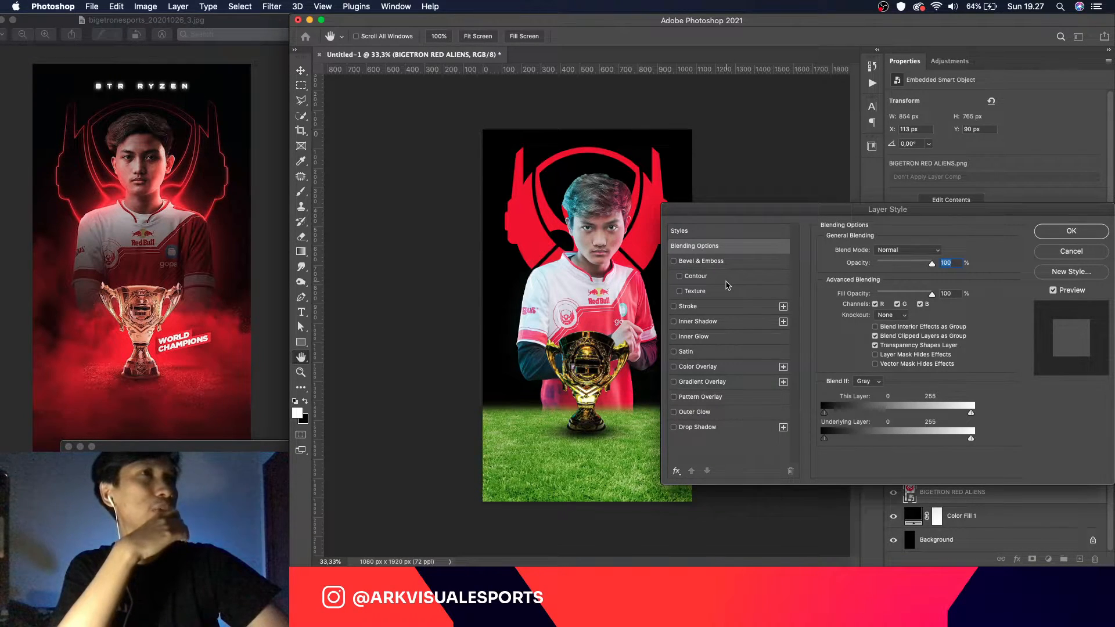
{"action": "left_click", "coordinate": [675, 306]}
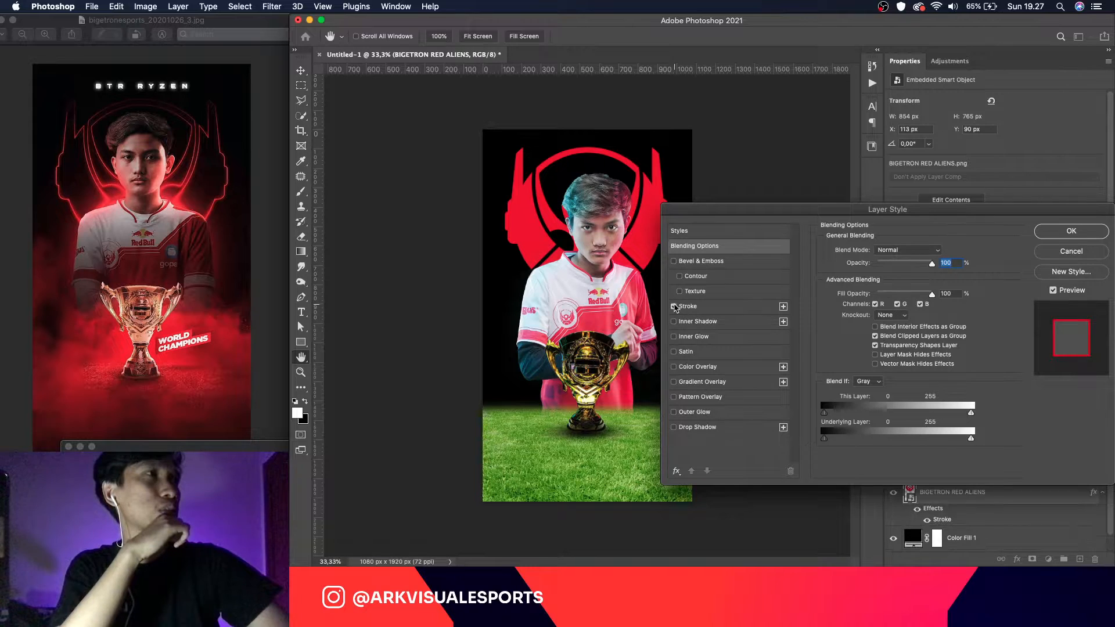
{"action": "left_click", "coordinate": [701, 309]}
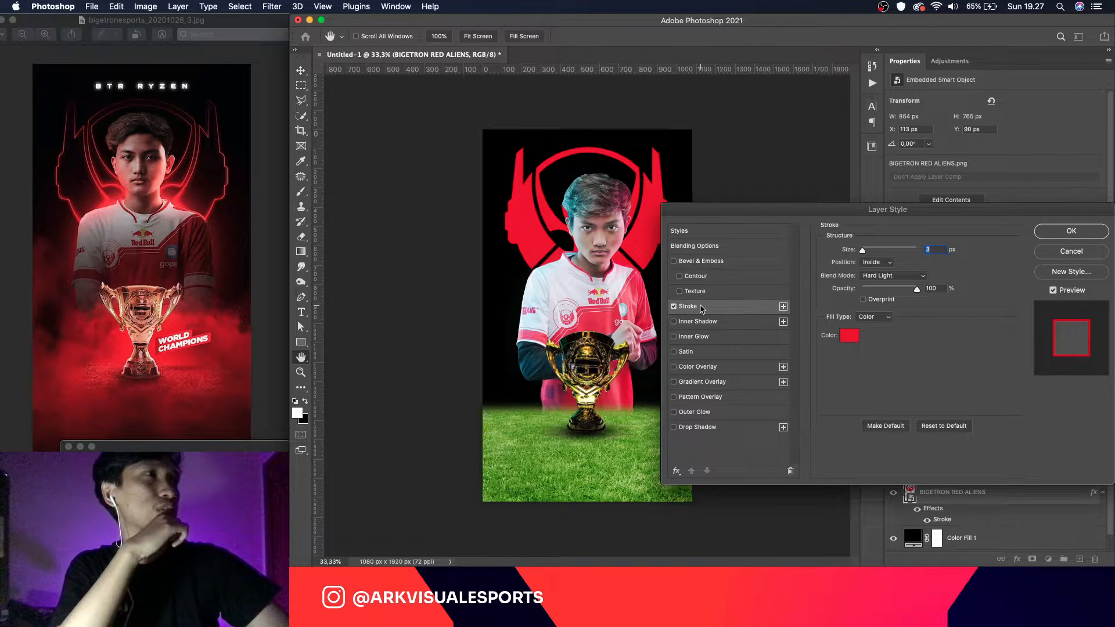
{"action": "left_click", "coordinate": [848, 336]}
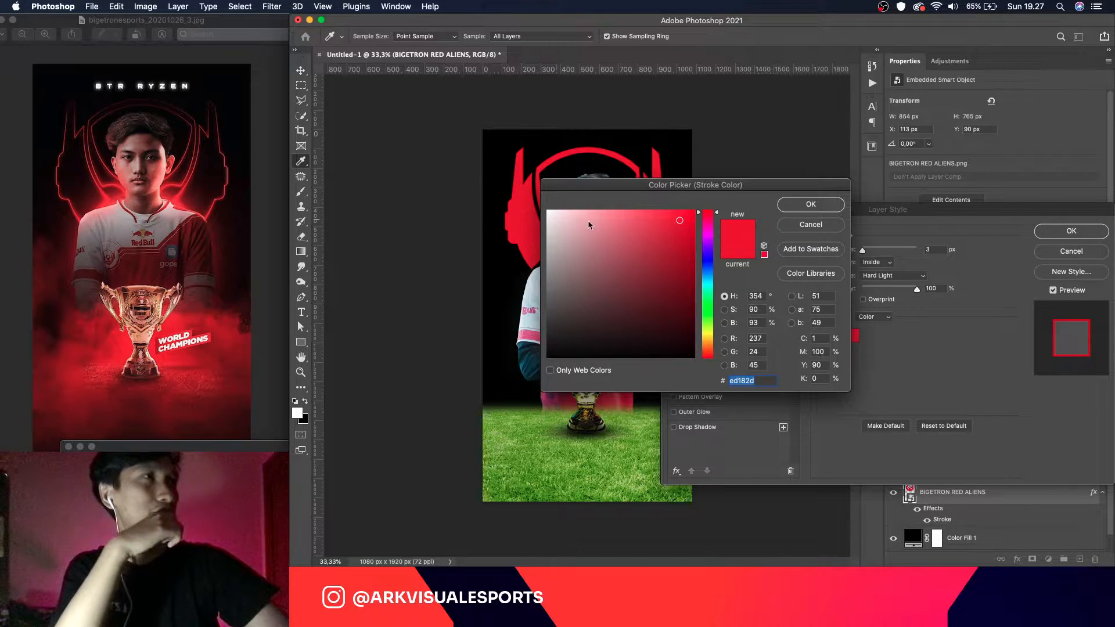
{"action": "left_click", "coordinate": [809, 205]}
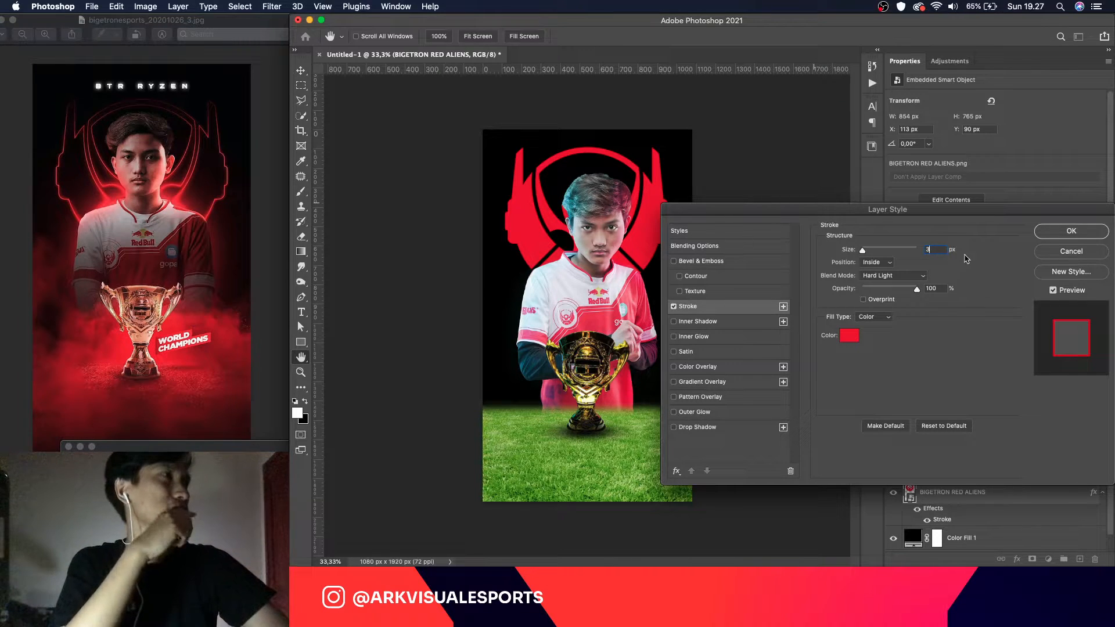
{"action": "left_click", "coordinate": [1050, 232]}
{"action": "key", "text": "v"}
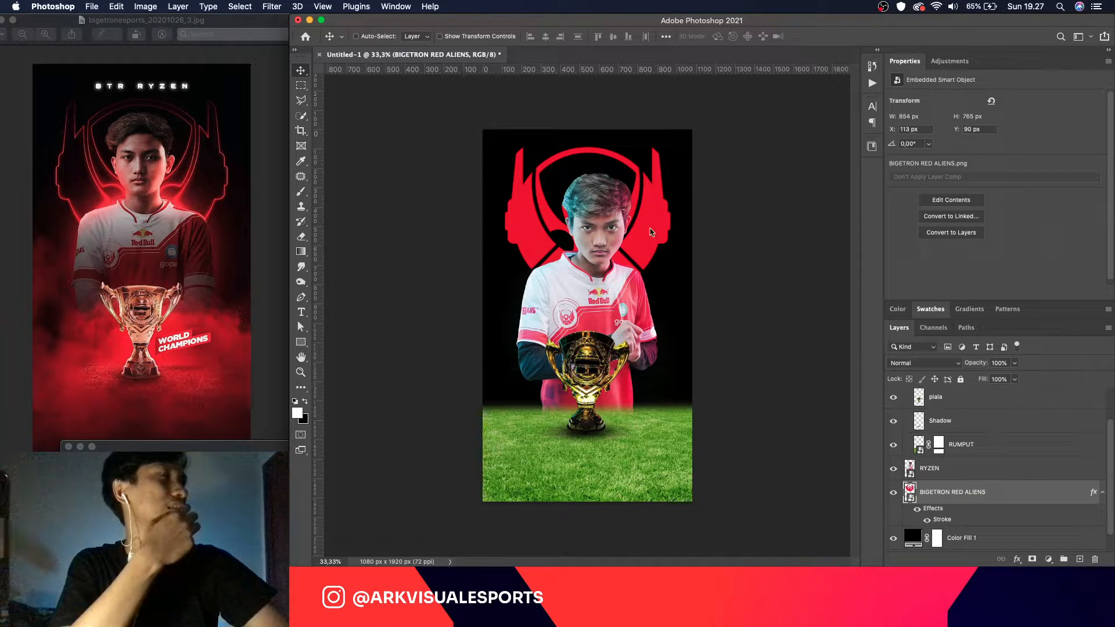
Step: Set the Bigetron logo layer's fill opacity to 0% while keeping its overall opacity at 100%
{"action": "double_click", "coordinate": [1023, 498]}
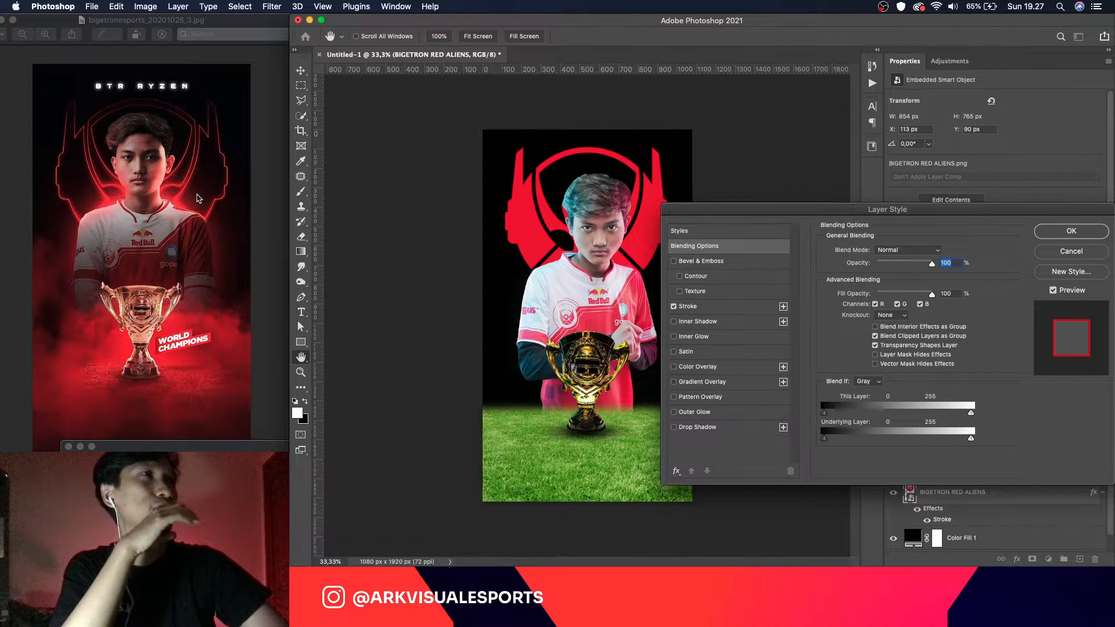
{"action": "left_click", "coordinate": [706, 370]}
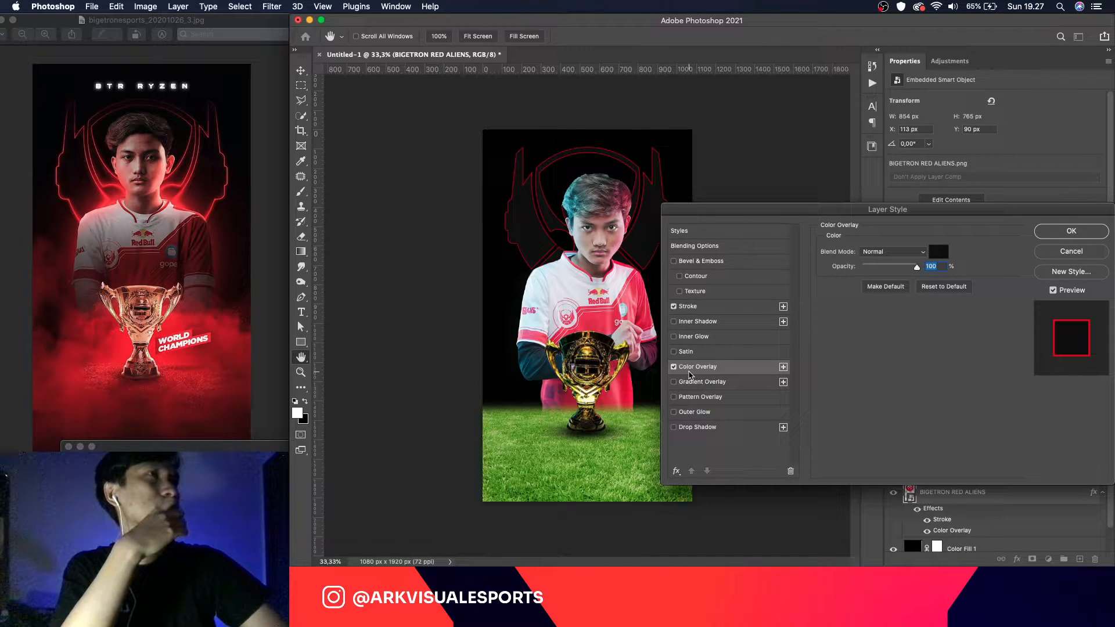
{"action": "left_click", "coordinate": [673, 367]}
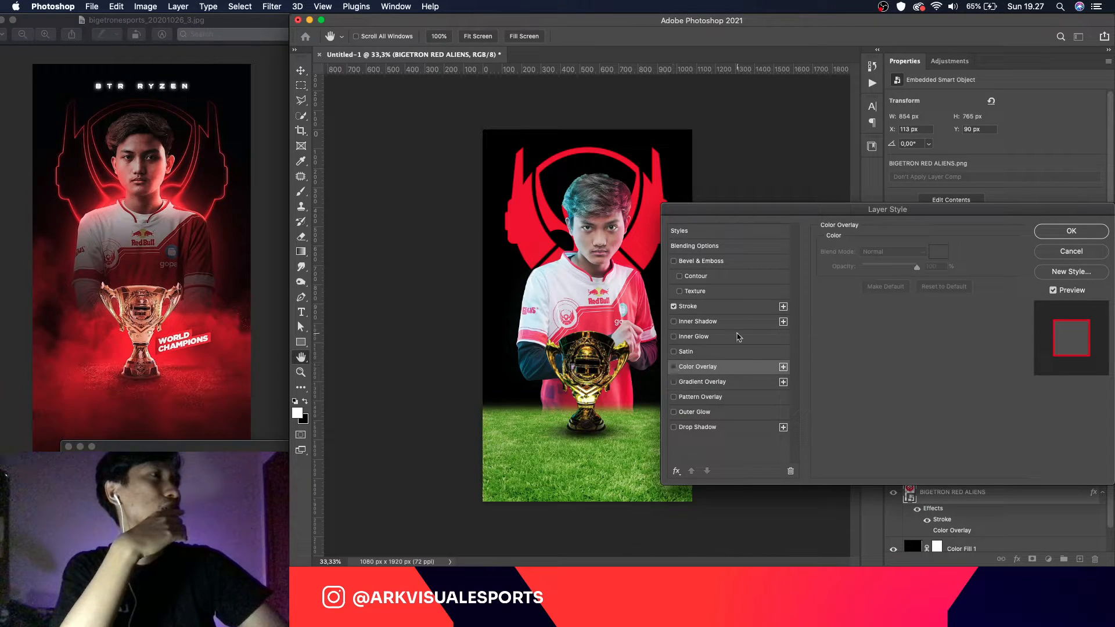
{"action": "left_click", "coordinate": [703, 235]}
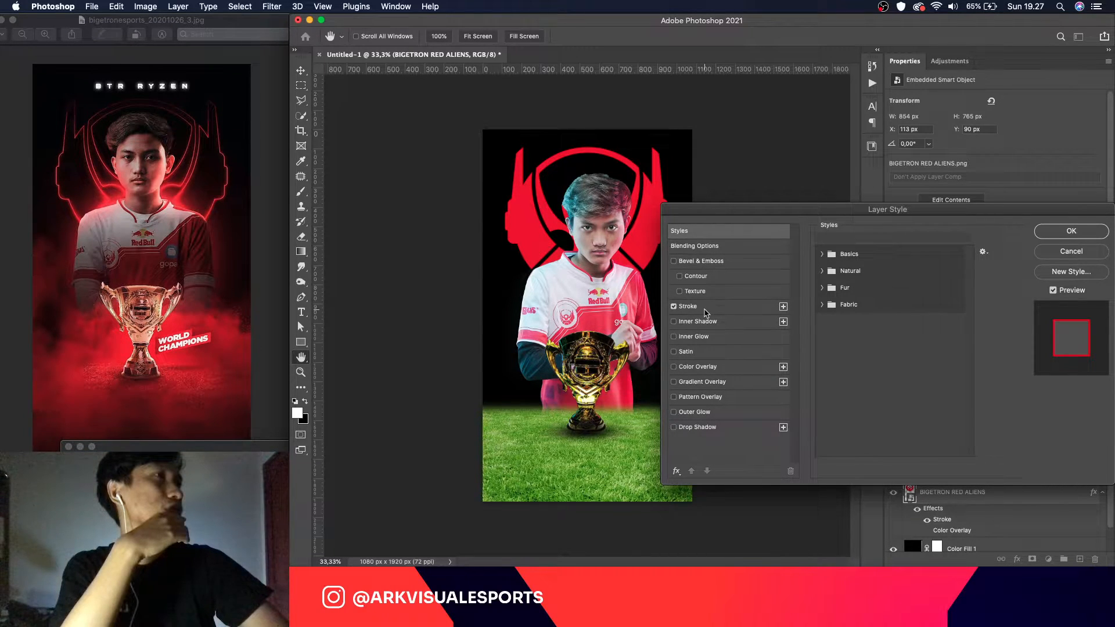
{"action": "left_click", "coordinate": [706, 310]}
{"action": "left_click", "coordinate": [709, 247]}
{"action": "left_click_drag", "start_coordinate": [931, 266], "coordinate": [992, 268]}
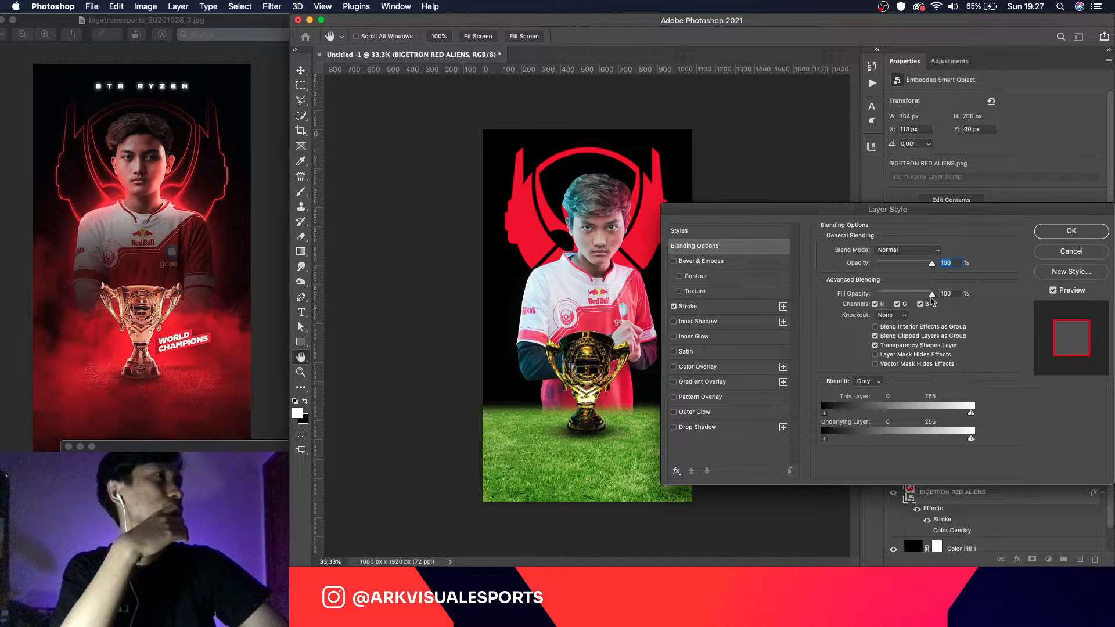
{"action": "left_click_drag", "start_coordinate": [898, 294], "coordinate": [857, 297]}
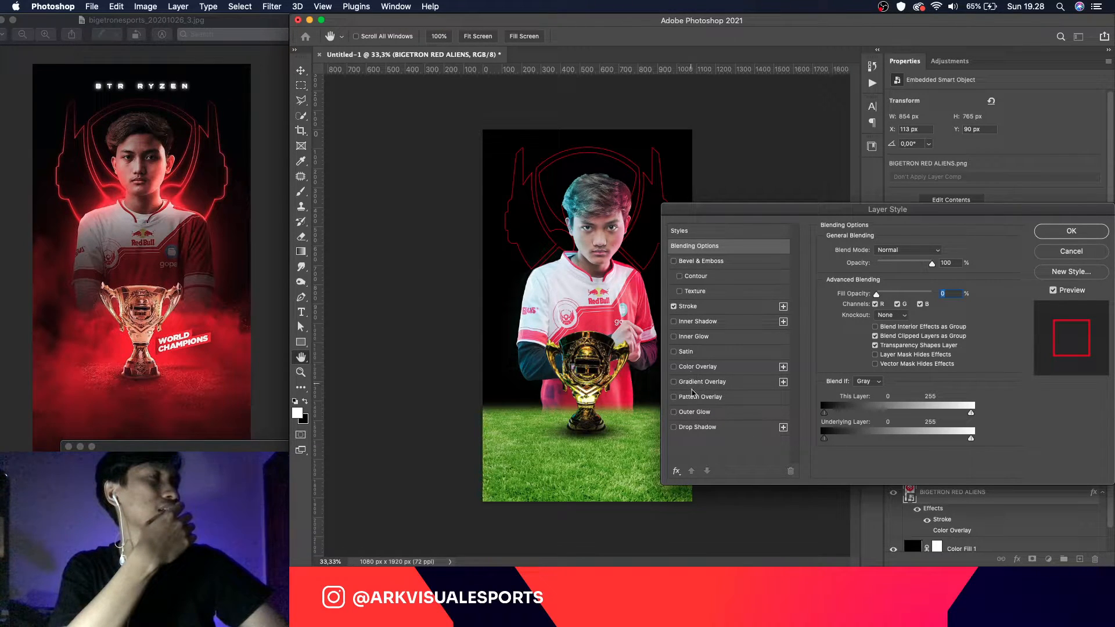
Step: Add an outer glow to the Bigetron logo and set its colour to da0000
{"action": "left_click", "coordinate": [693, 412]}
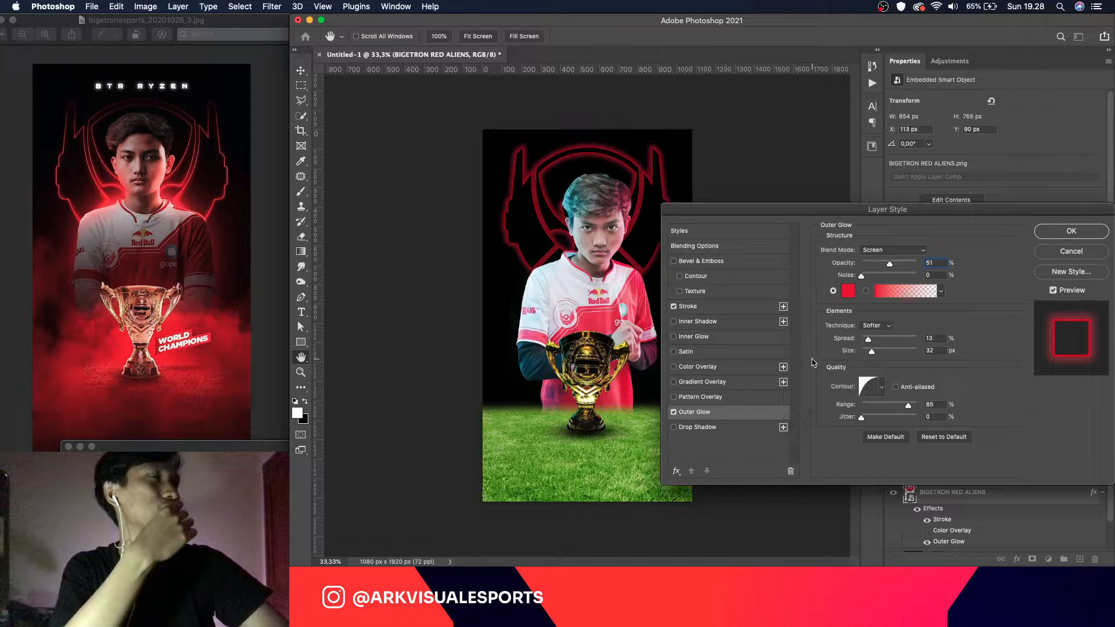
{"action": "left_click", "coordinate": [851, 290]}
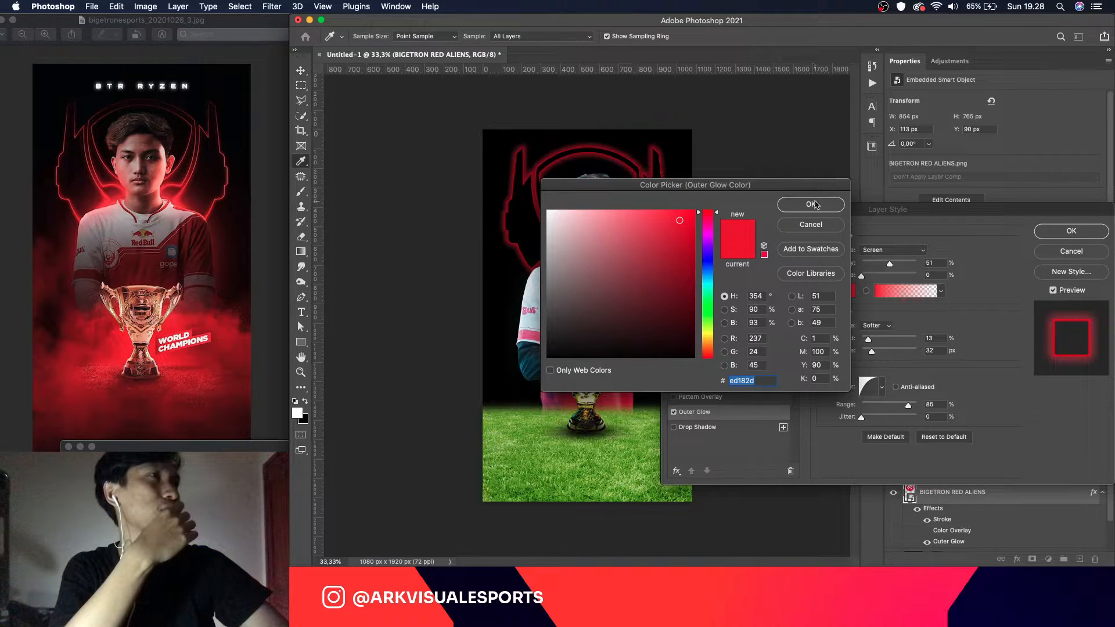
{"action": "left_click_drag", "start_coordinate": [633, 186], "coordinate": [804, 247]}
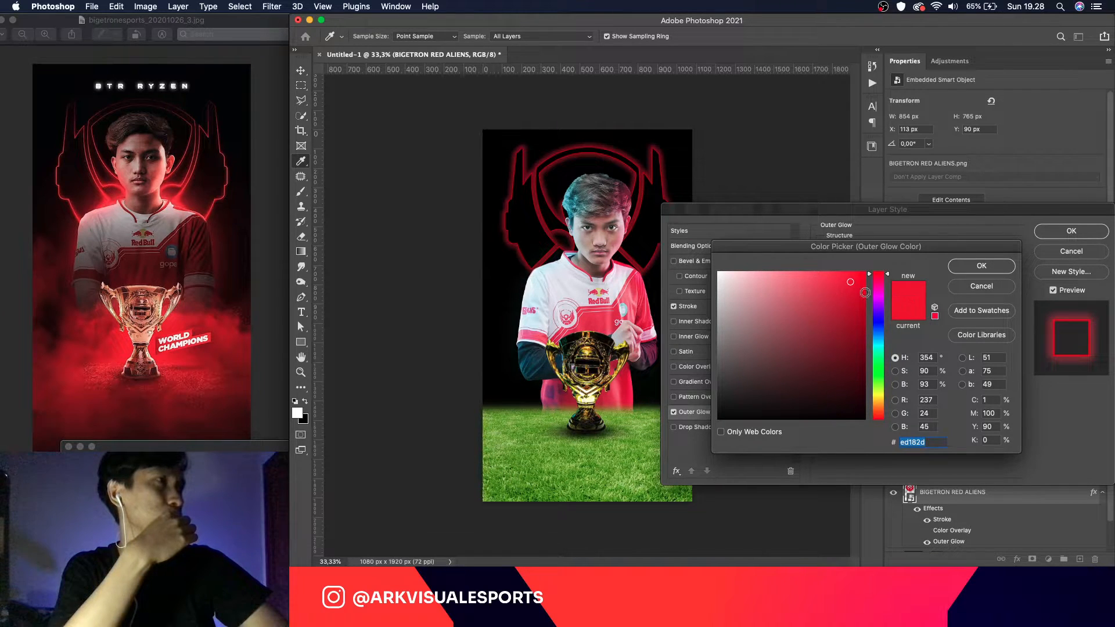
{"action": "left_click", "coordinate": [644, 187]}
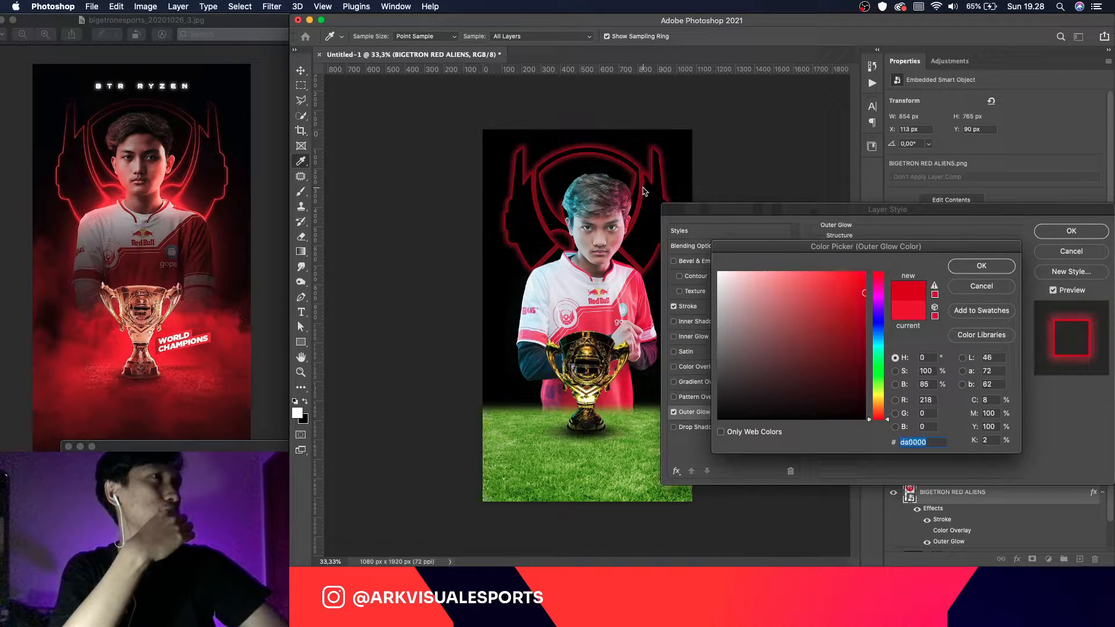
{"action": "left_click", "coordinate": [976, 269]}
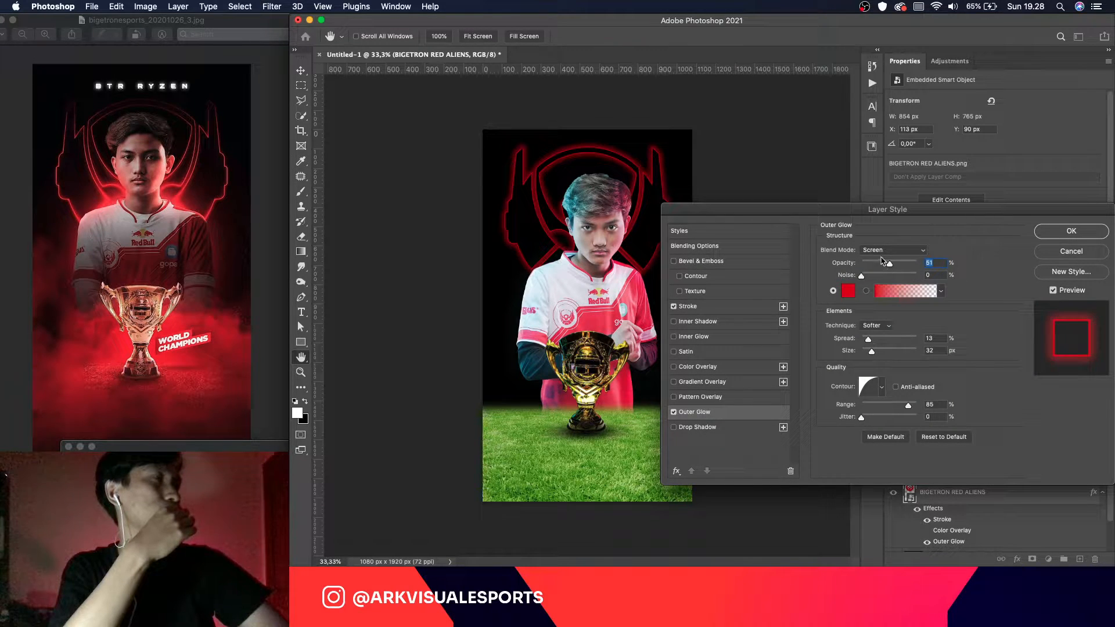
Step: Set the logo's outer glow opacity to 40%, keeping the Screen blend mode and the Softer technique
{"action": "left_click", "coordinate": [882, 256]}
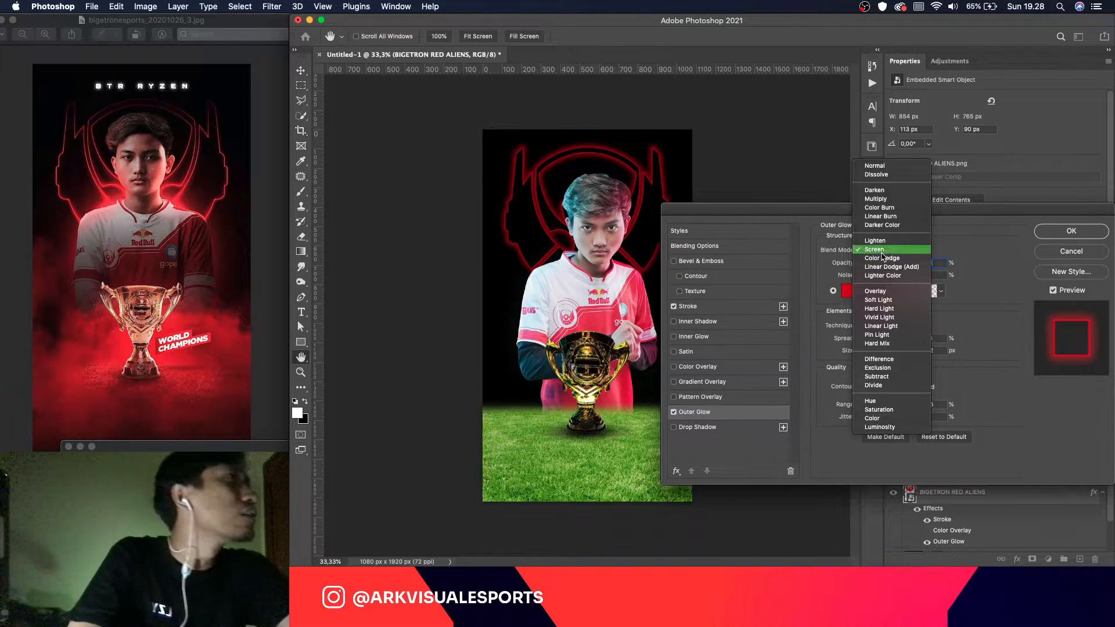
{"action": "left_click", "coordinate": [868, 254]}
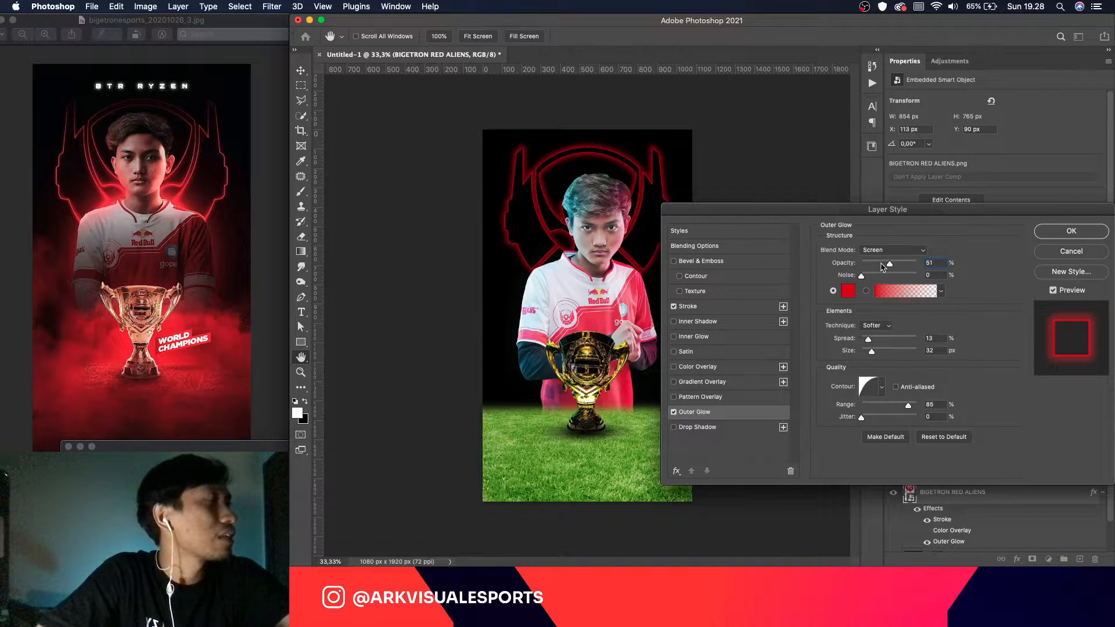
{"action": "left_click_drag", "start_coordinate": [893, 267], "coordinate": [886, 265]}
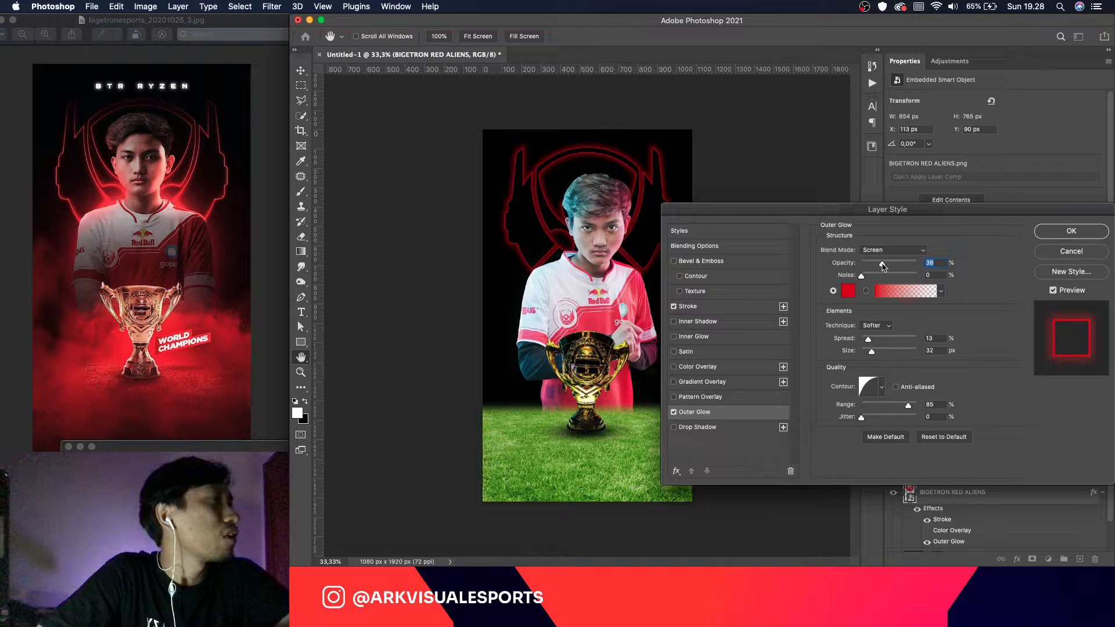
{"action": "type", "text": "40"}
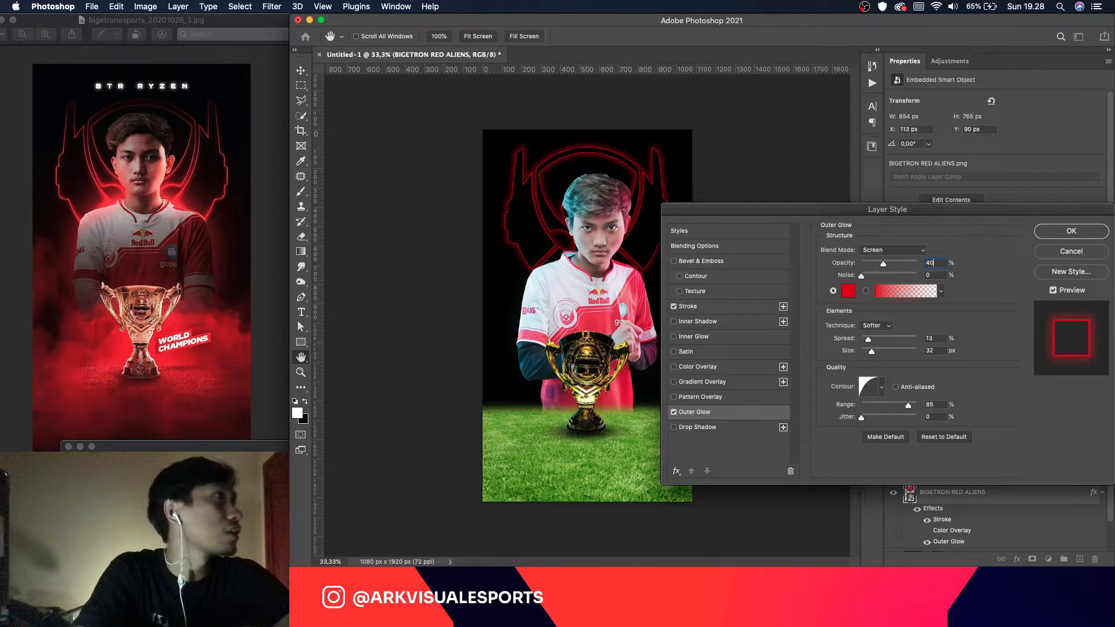
{"action": "left_click", "coordinate": [880, 329]}
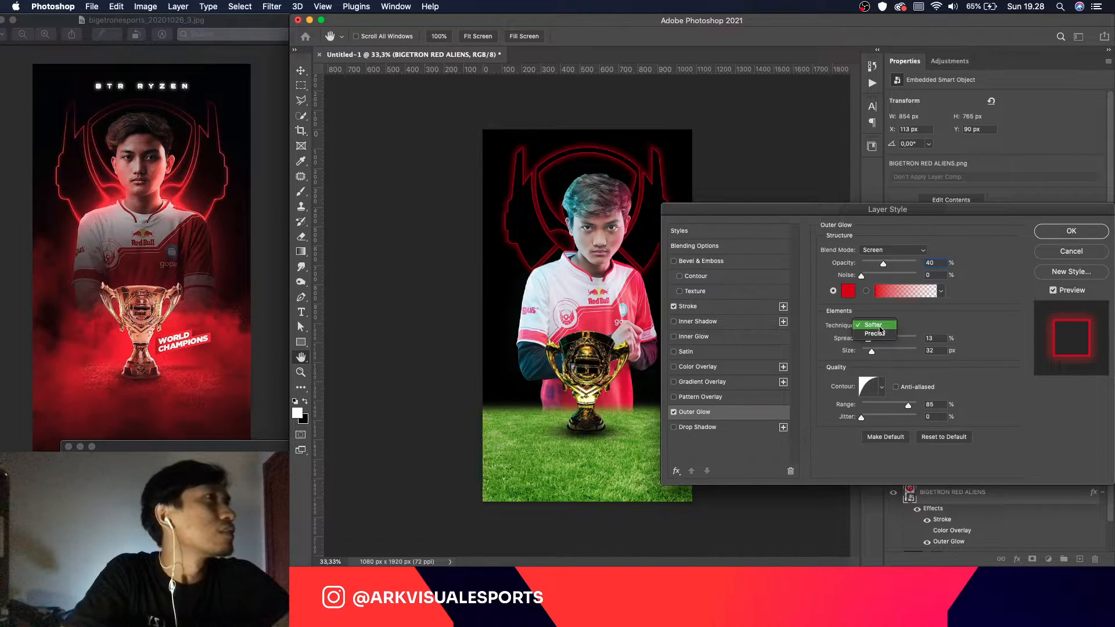
{"action": "left_click", "coordinate": [878, 338]}
{"action": "left_click", "coordinate": [880, 325]}
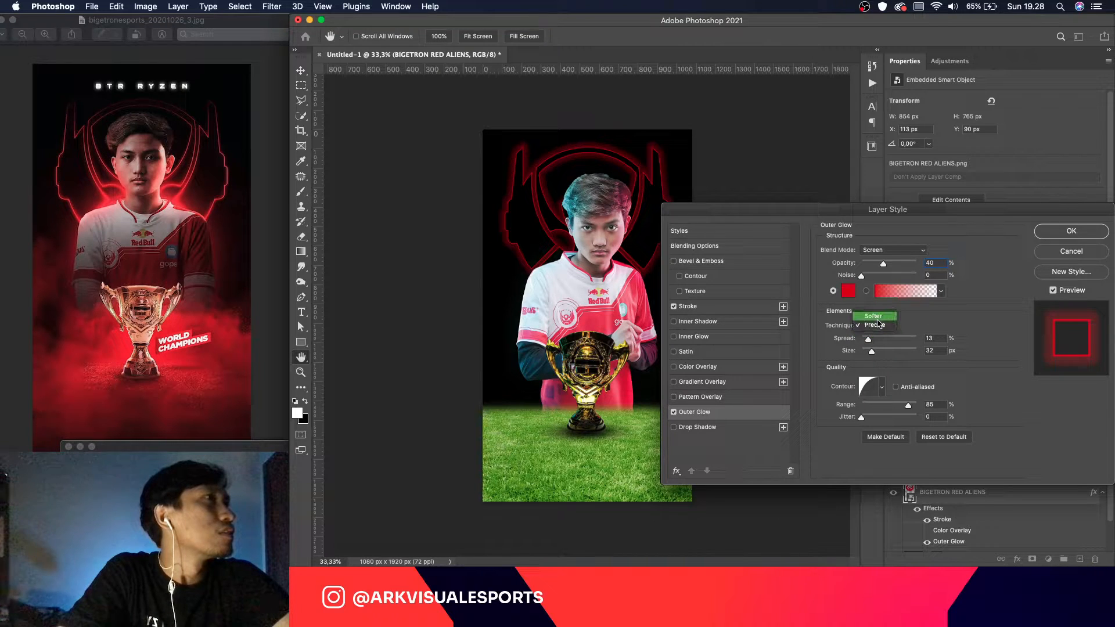
{"action": "left_click", "coordinate": [873, 315]}
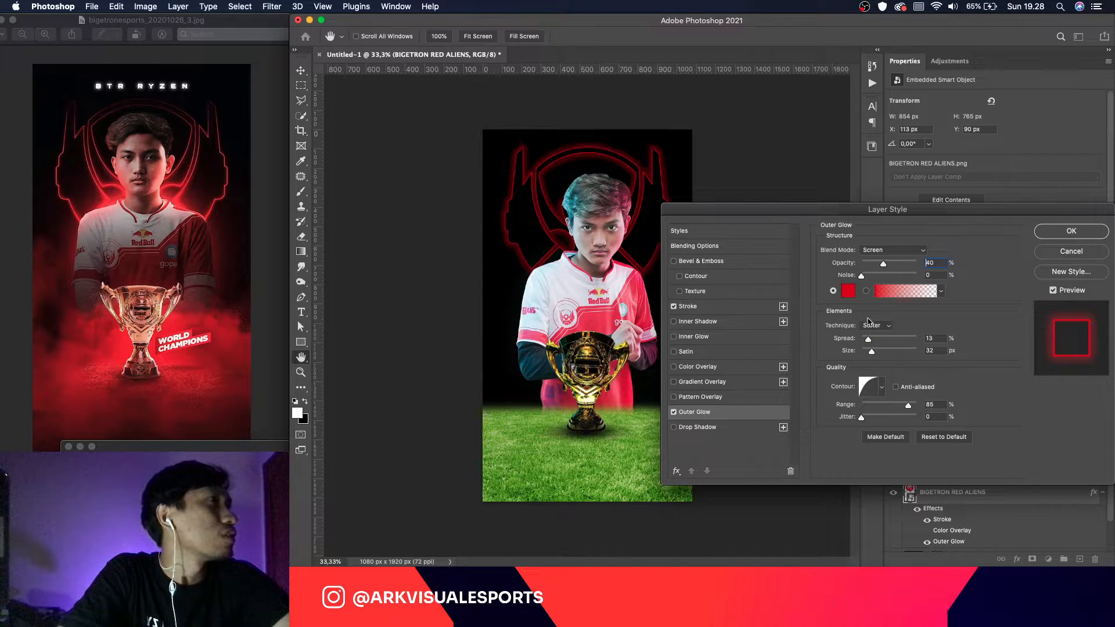
Step: Try a very high outer glow spread on the logo, then set the spread to 15%
{"action": "left_click_drag", "start_coordinate": [867, 342], "coordinate": [918, 341]}
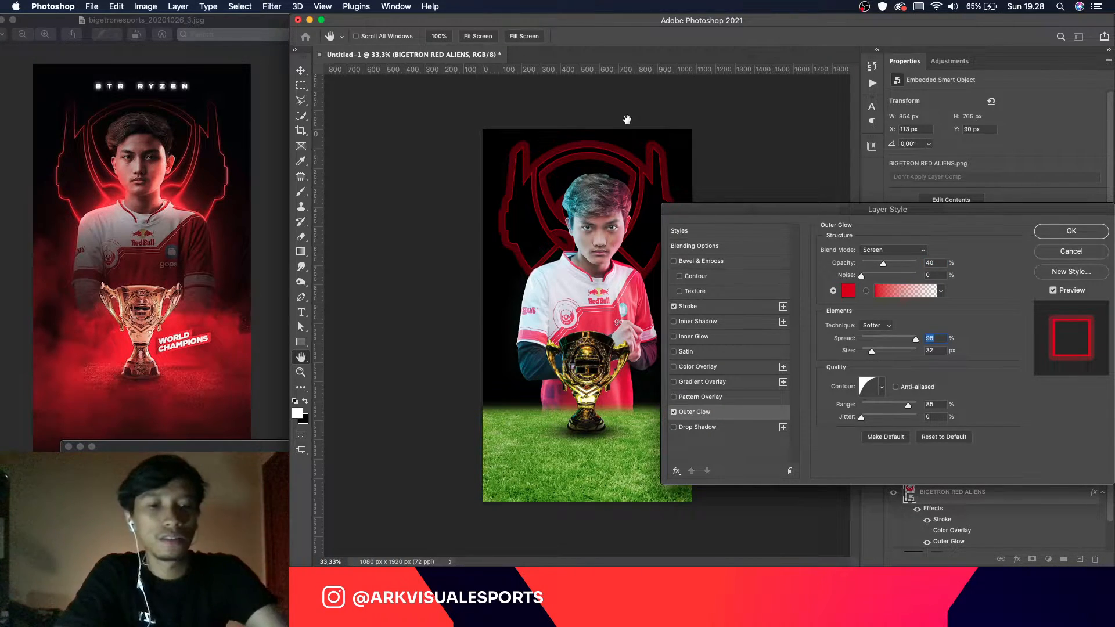
{"action": "key", "text": "super+plus"}
{"action": "scroll", "coordinate": [601, 213], "scroll_direction": "up", "scroll_amount": 5}
{"action": "scroll", "coordinate": [601, 213], "scroll_direction": "right", "scroll_amount": 2}
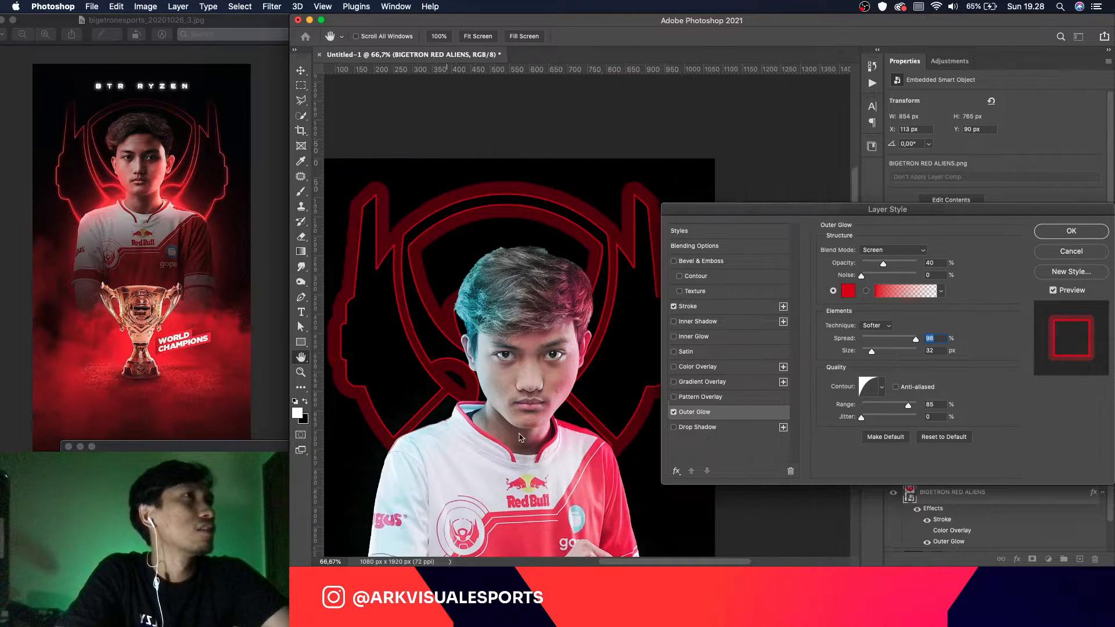
{"action": "scroll", "coordinate": [589, 334], "scroll_direction": "left", "scroll_amount": 4}
{"action": "scroll", "coordinate": [590, 334], "scroll_direction": "up", "scroll_amount": 2}
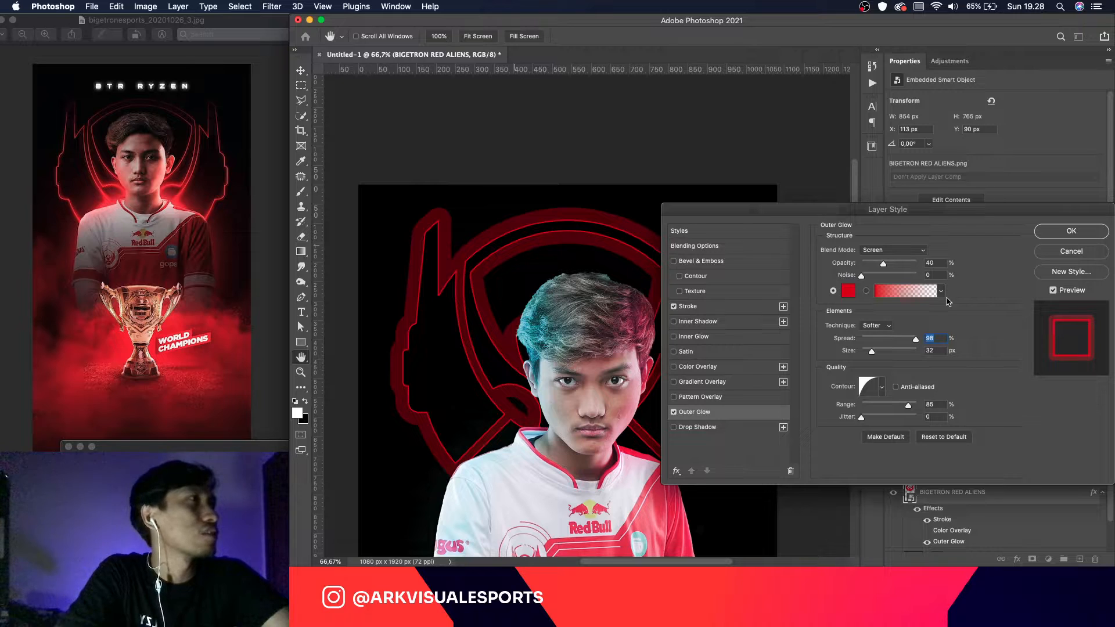
{"action": "left_click_drag", "start_coordinate": [913, 343], "coordinate": [871, 348]}
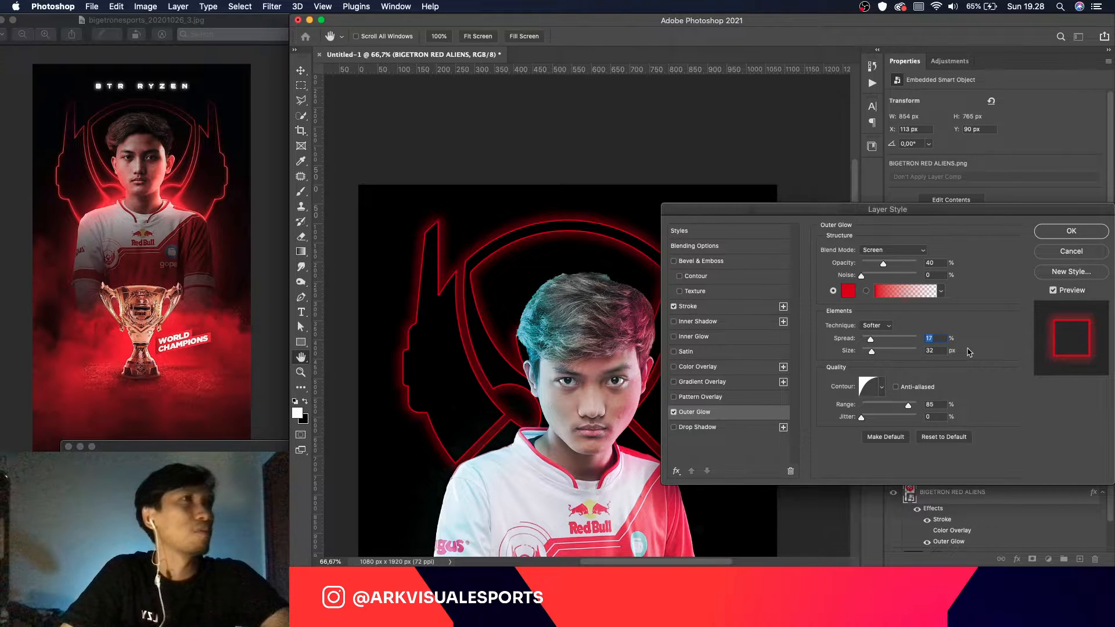
{"action": "type", "text": "15"}
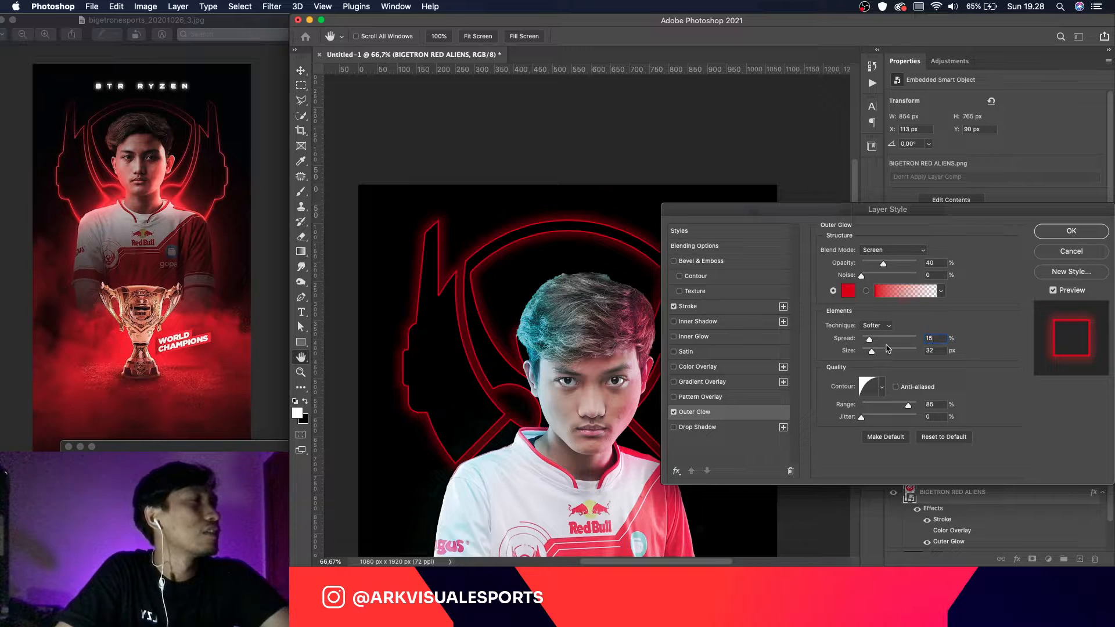
Step: Set the logo's outer glow size to 30 px
{"action": "left_click_drag", "start_coordinate": [872, 352], "coordinate": [878, 352]}
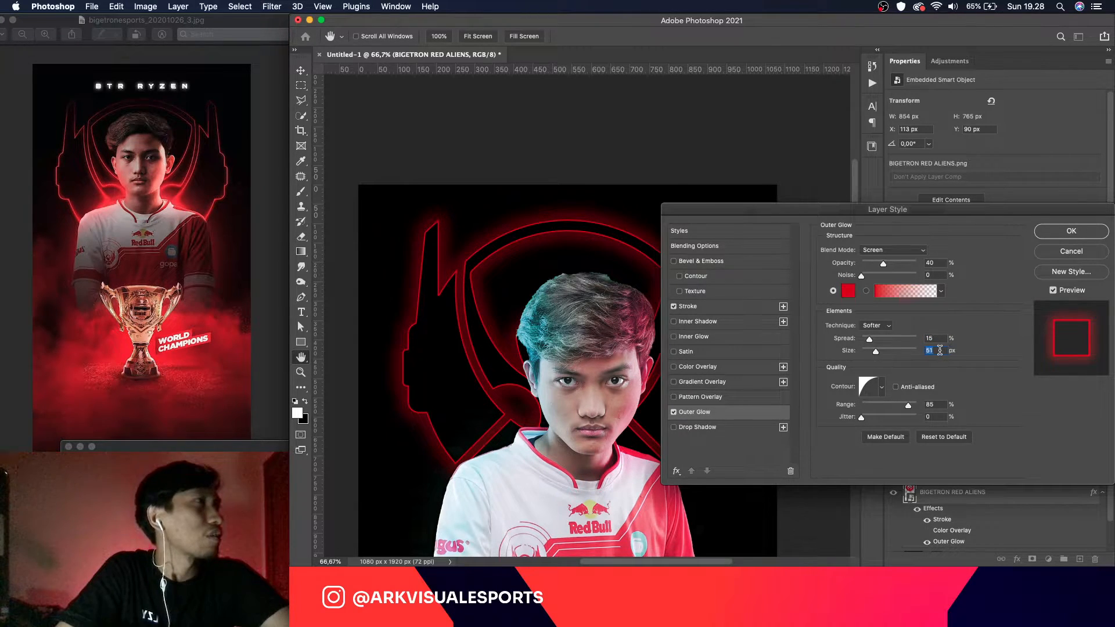
{"action": "type", "text": "30"}
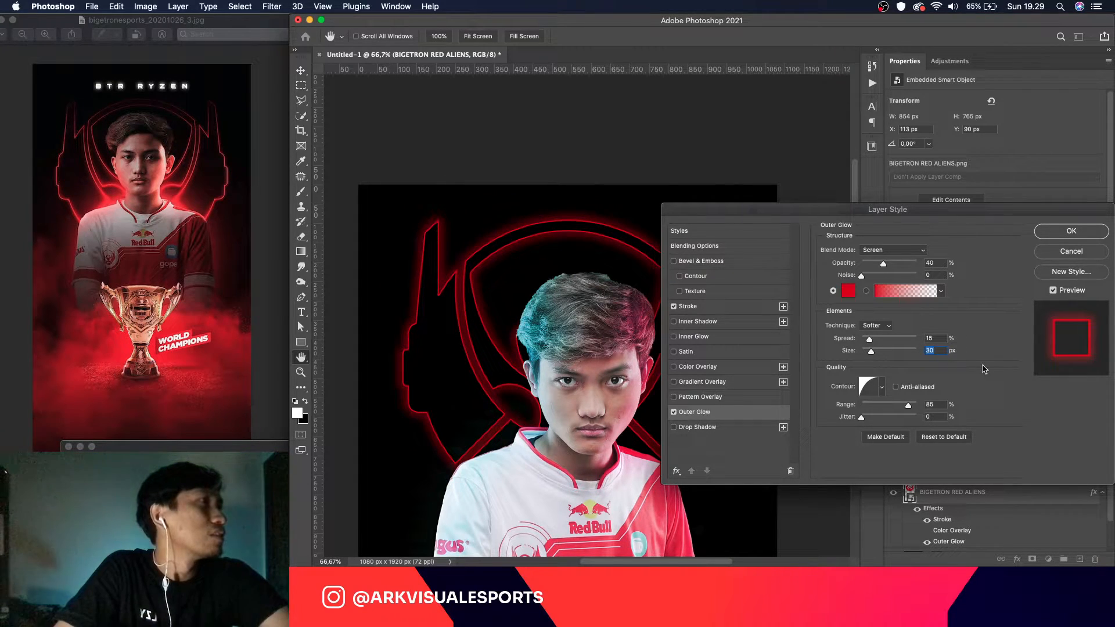
Step: Try the Linear contour for the logo's outer glow, then return to the Half Round contour
{"action": "left_click", "coordinate": [876, 390]}
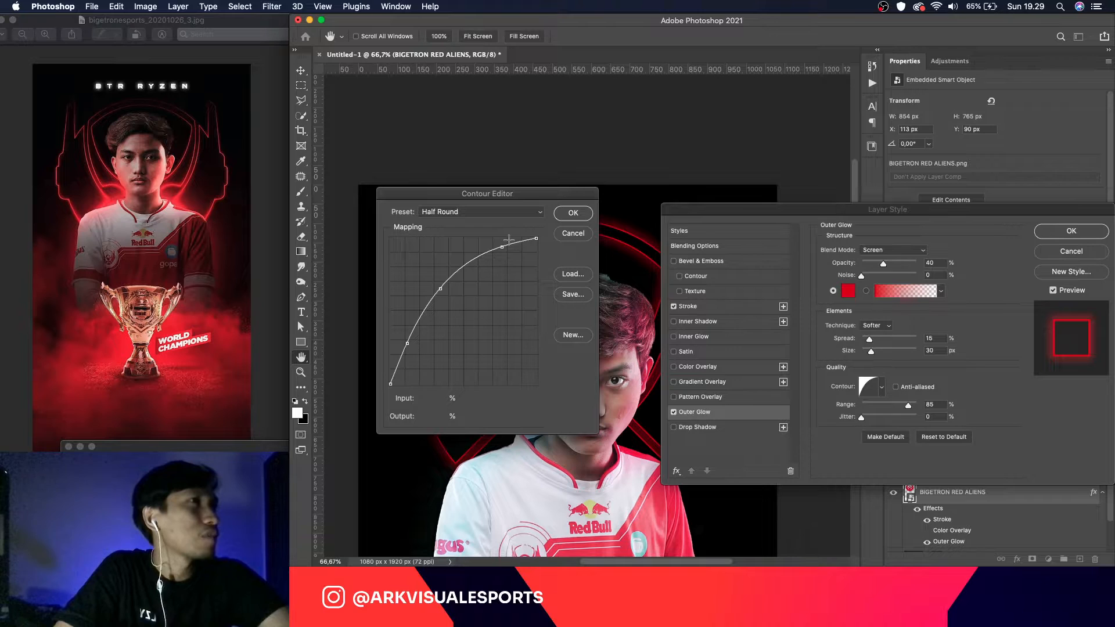
{"action": "left_click", "coordinate": [572, 233]}
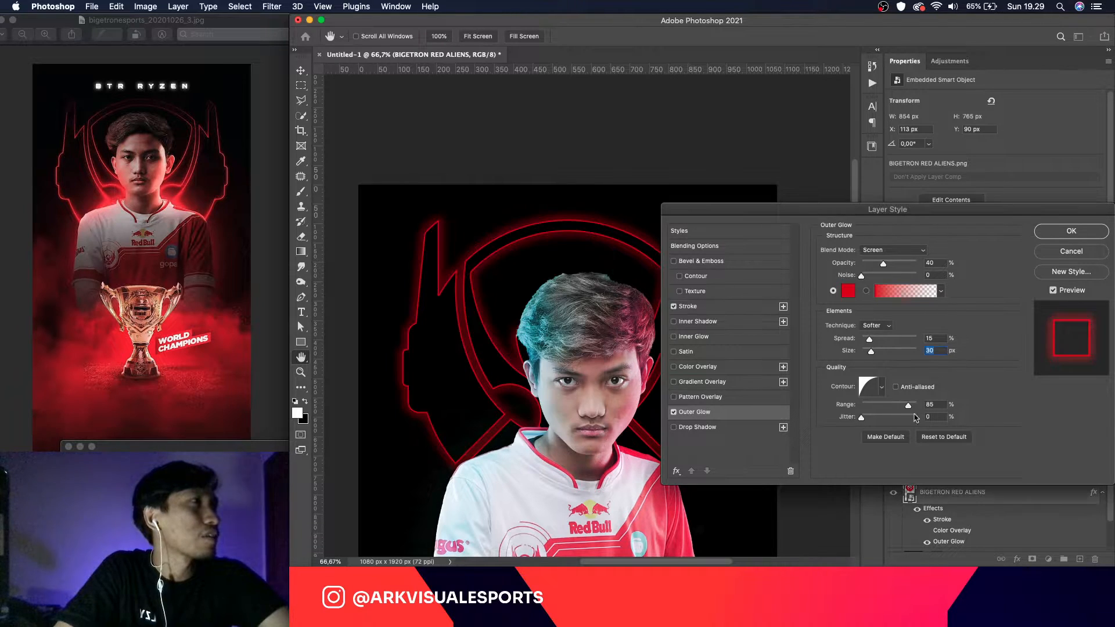
{"action": "left_click", "coordinate": [882, 387]}
{"action": "left_click", "coordinate": [812, 416]}
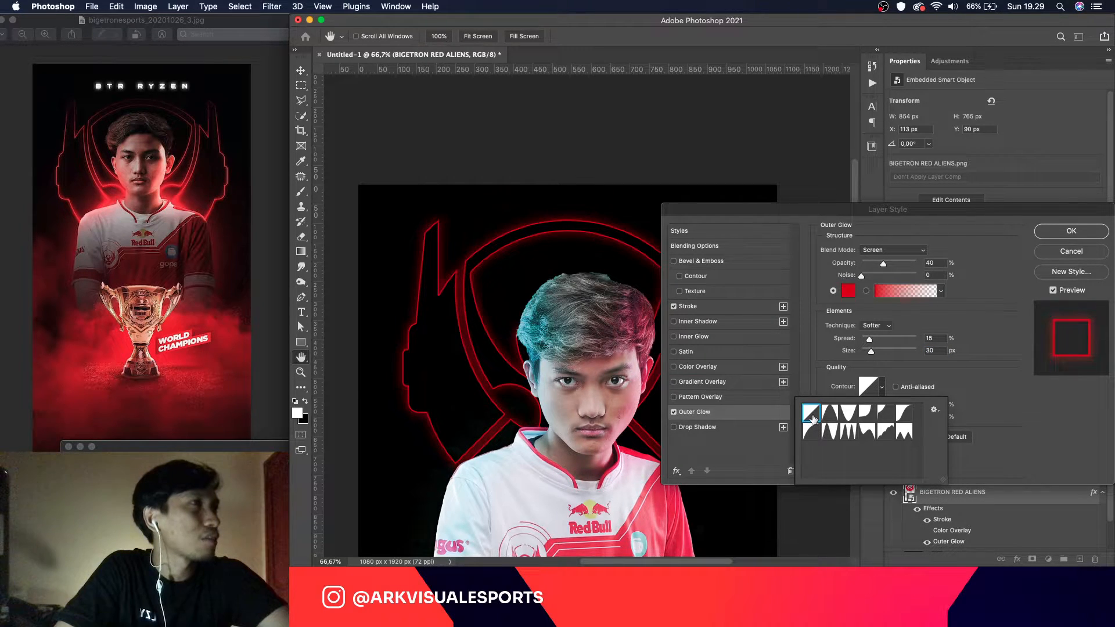
{"action": "left_click", "coordinate": [812, 432]}
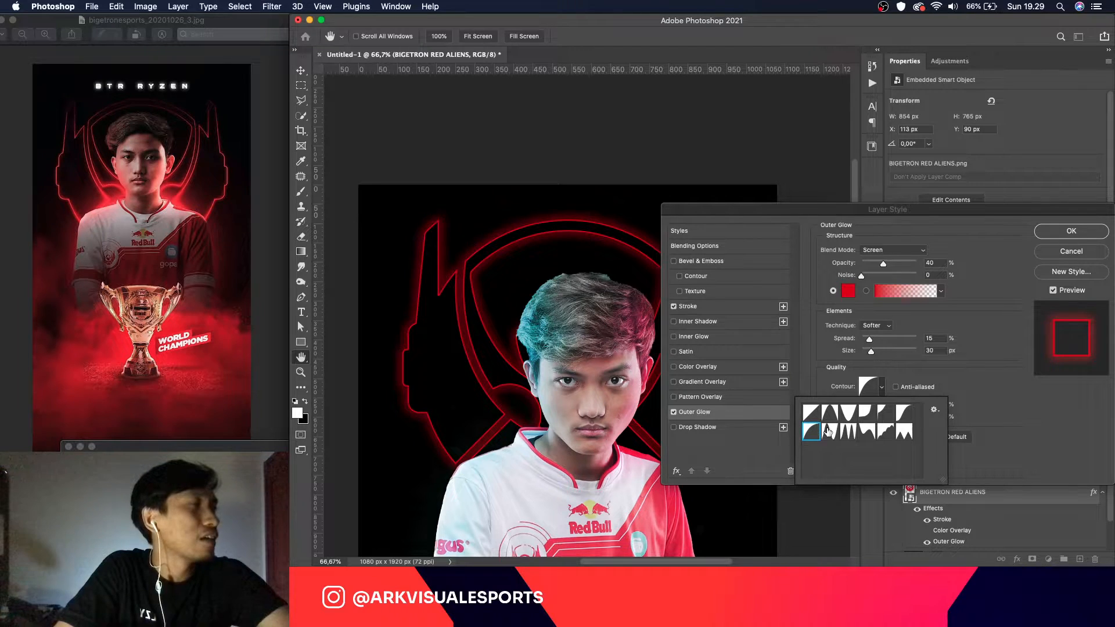
{"action": "left_click", "coordinate": [977, 389]}
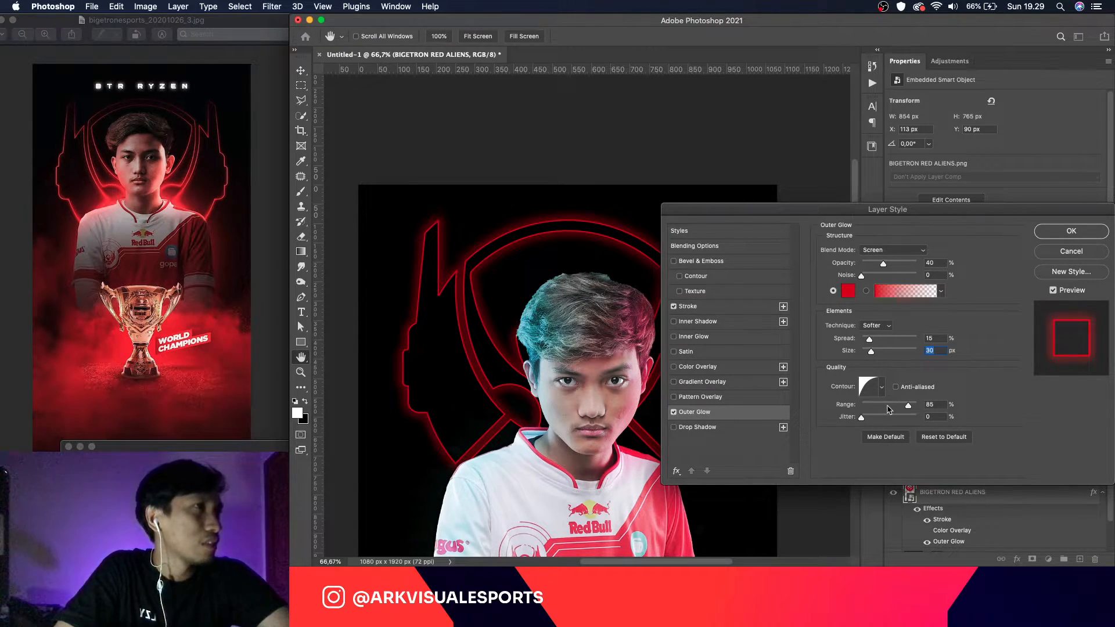
Step: Set the outer glow range to 80%, apply the layer style and collapse the logo layer's effects list
{"action": "left_click_drag", "start_coordinate": [879, 409], "coordinate": [908, 408]}
{"action": "type", "text": "8"}
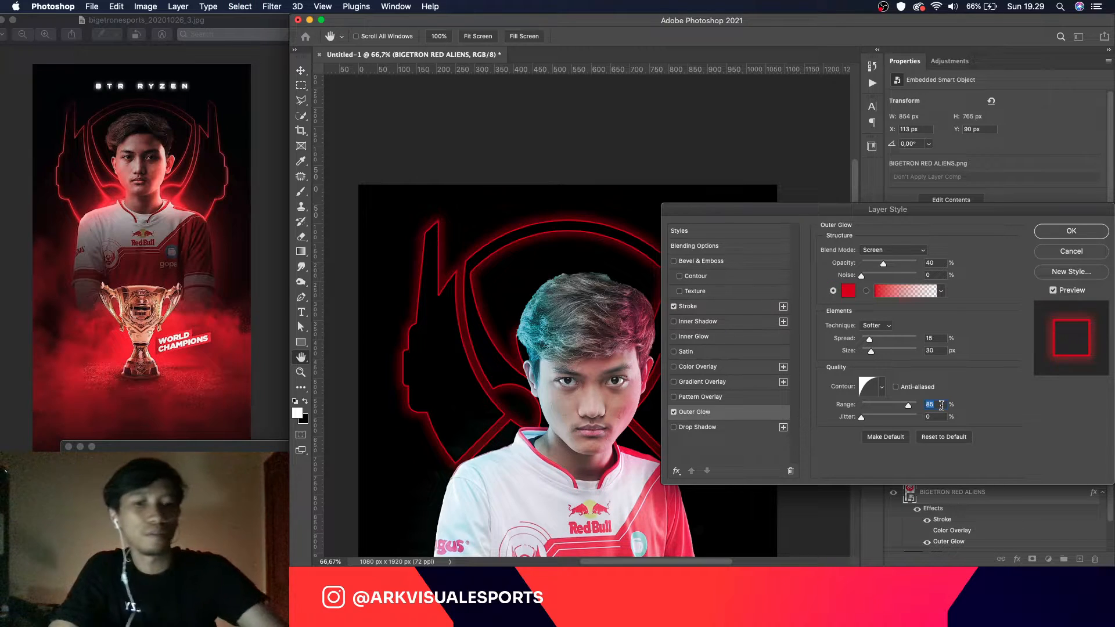
{"action": "type", "text": "0"}
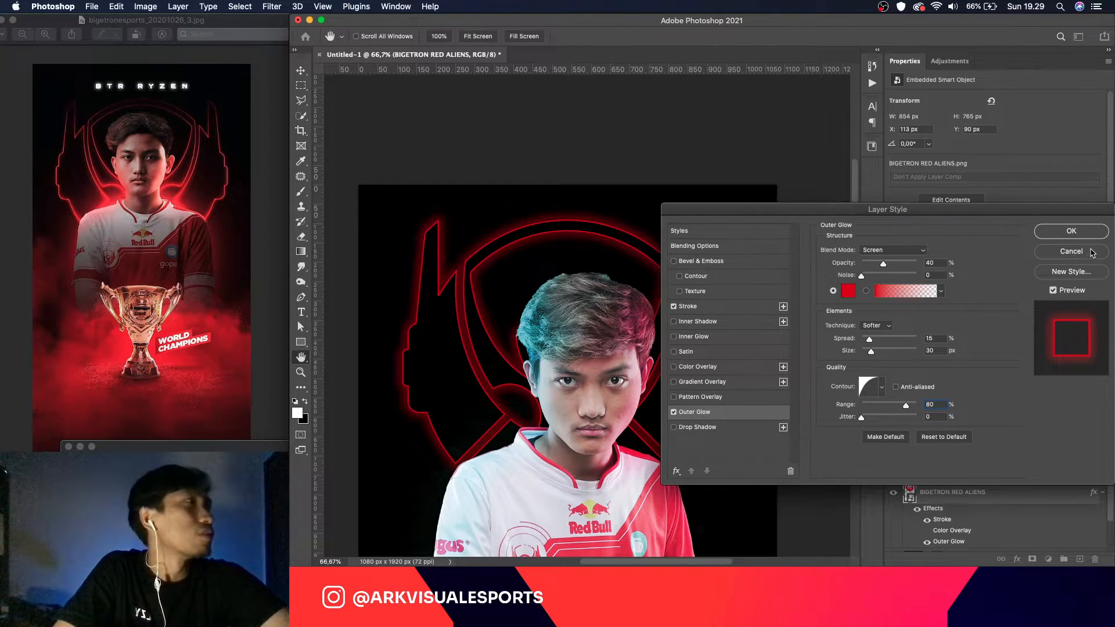
{"action": "left_click", "coordinate": [1071, 230]}
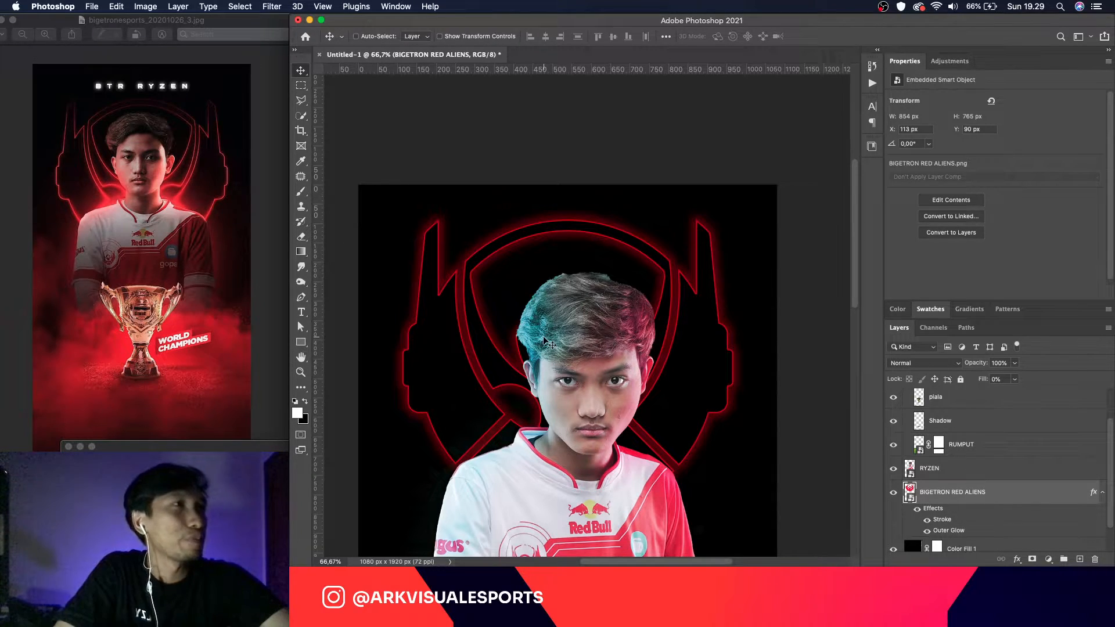
{"action": "key", "text": "super+minus"}
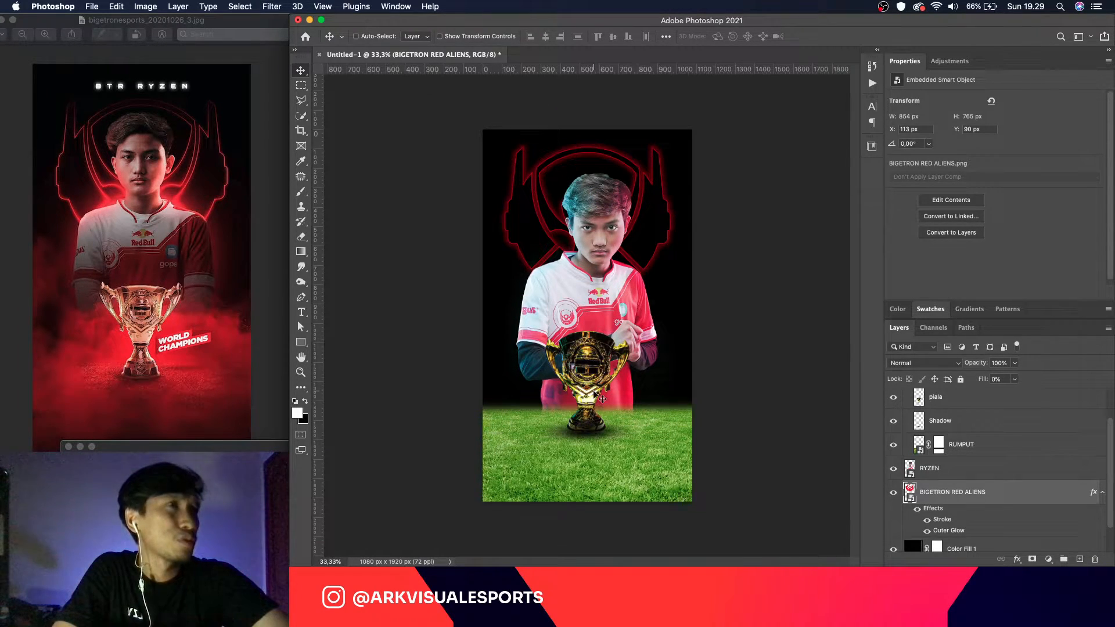
{"action": "left_click", "coordinate": [1103, 494]}
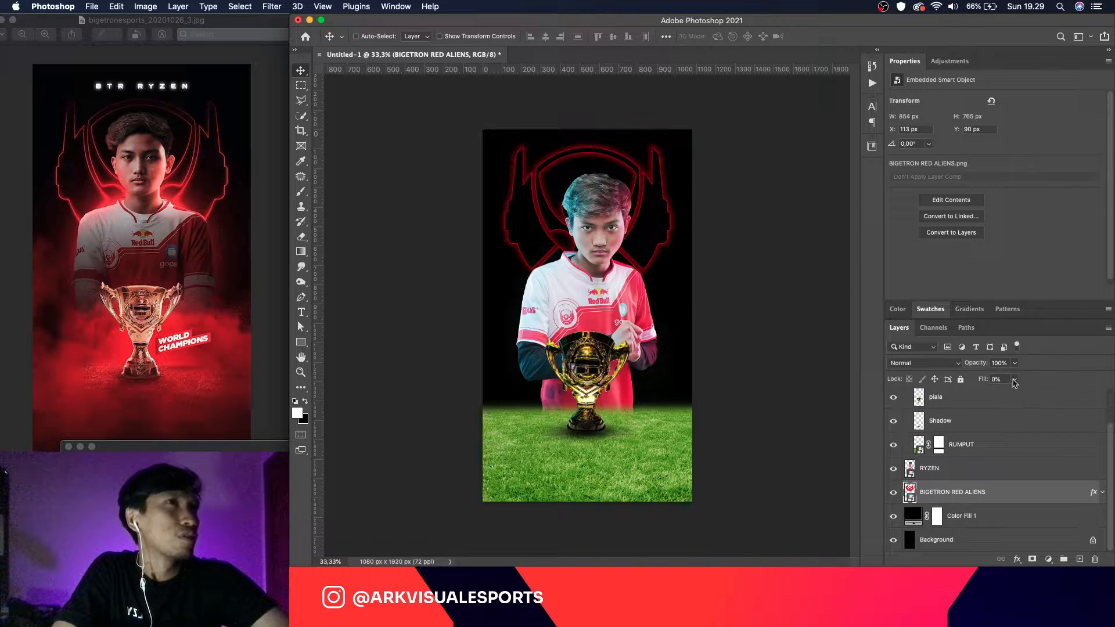
Step: Start a Curves adjustment on the RYZEN layer with raised highlights and a shadow point at input 68, output 36
{"action": "left_click", "coordinate": [991, 473]}
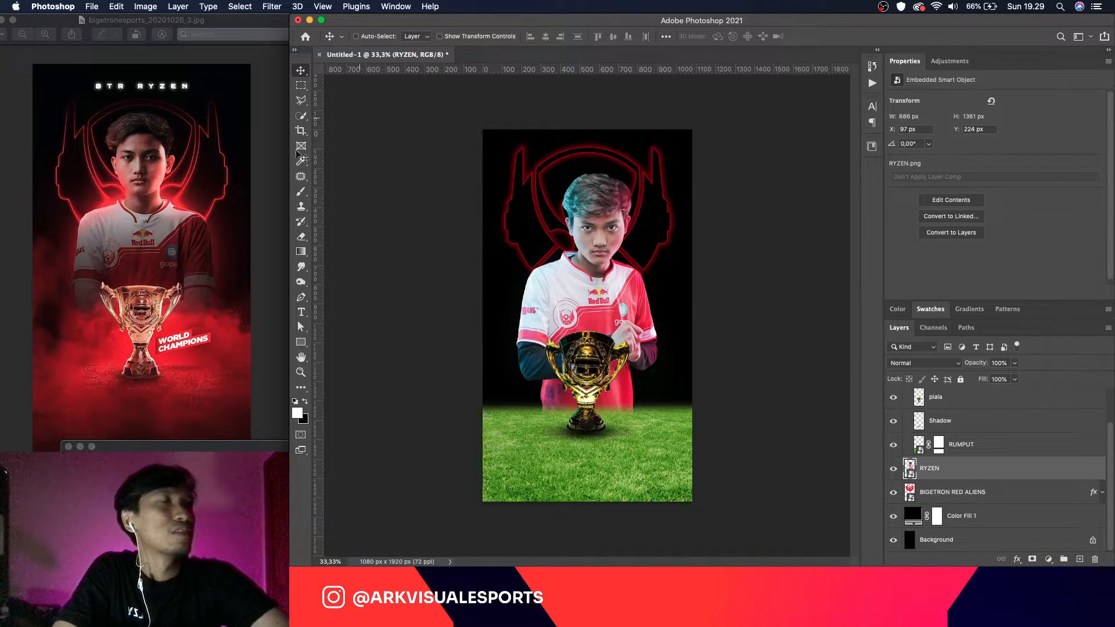
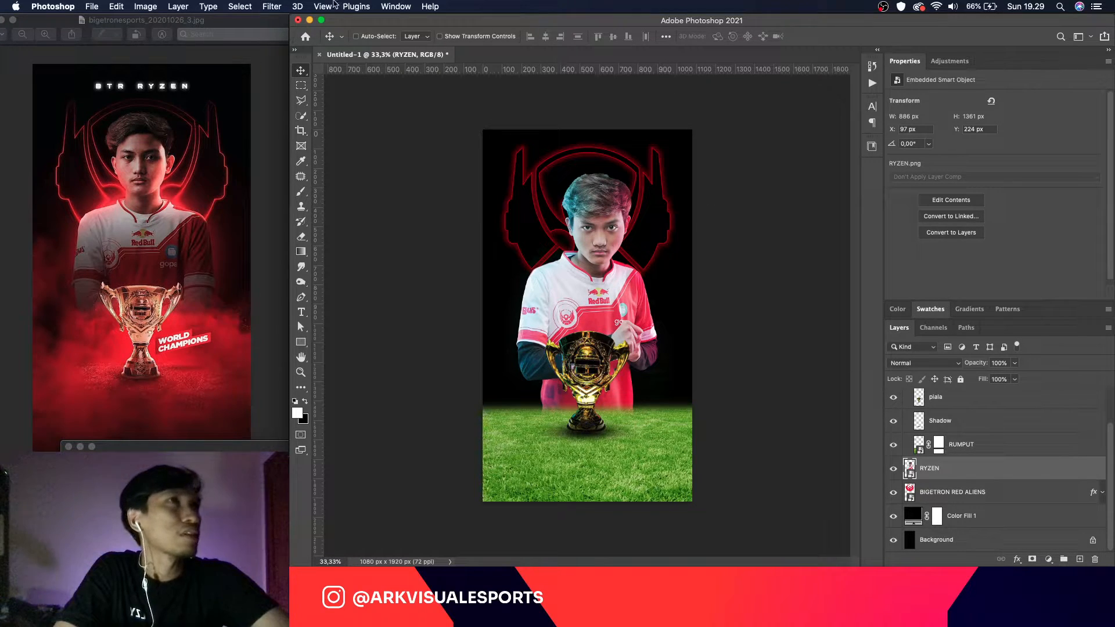
{"action": "left_click", "coordinate": [146, 6]}
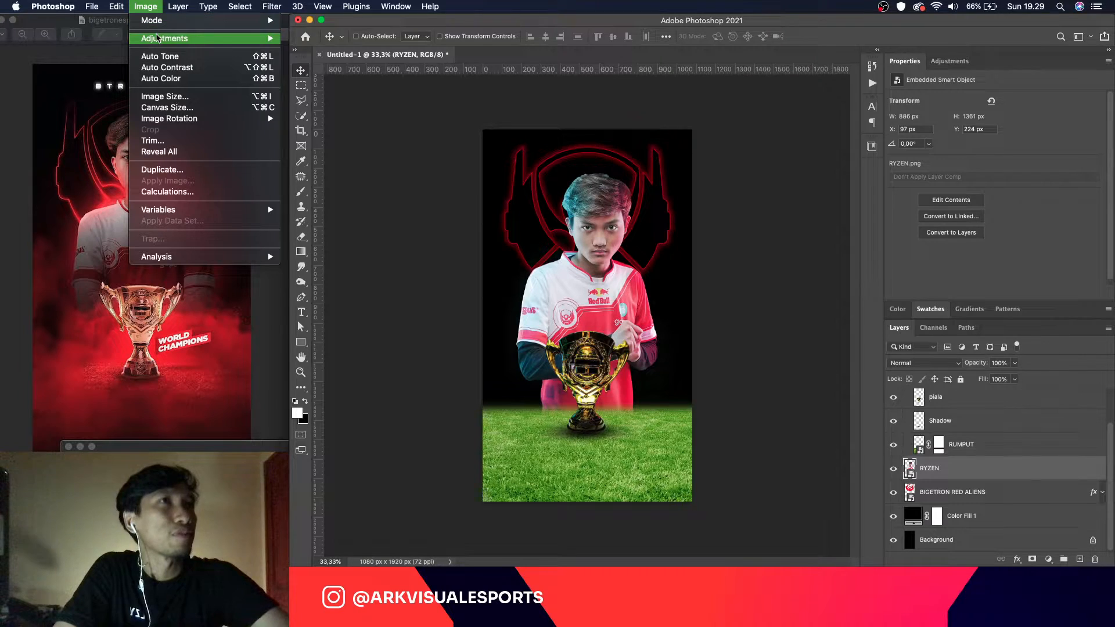
{"action": "mouse_move", "coordinate": [156, 38]}
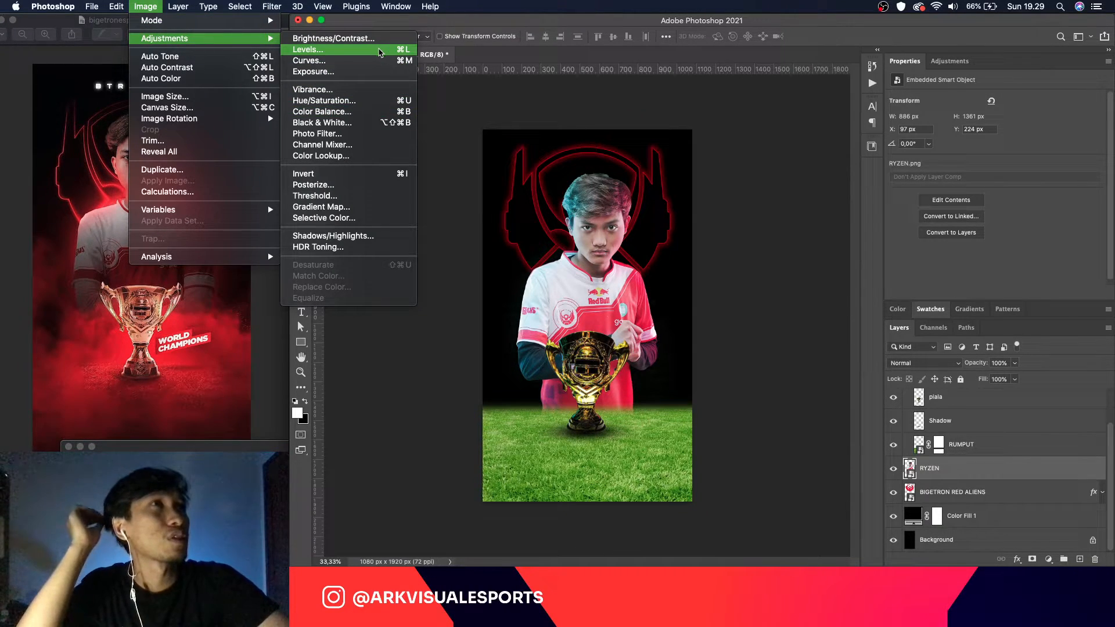
{"action": "left_click", "coordinate": [378, 60]}
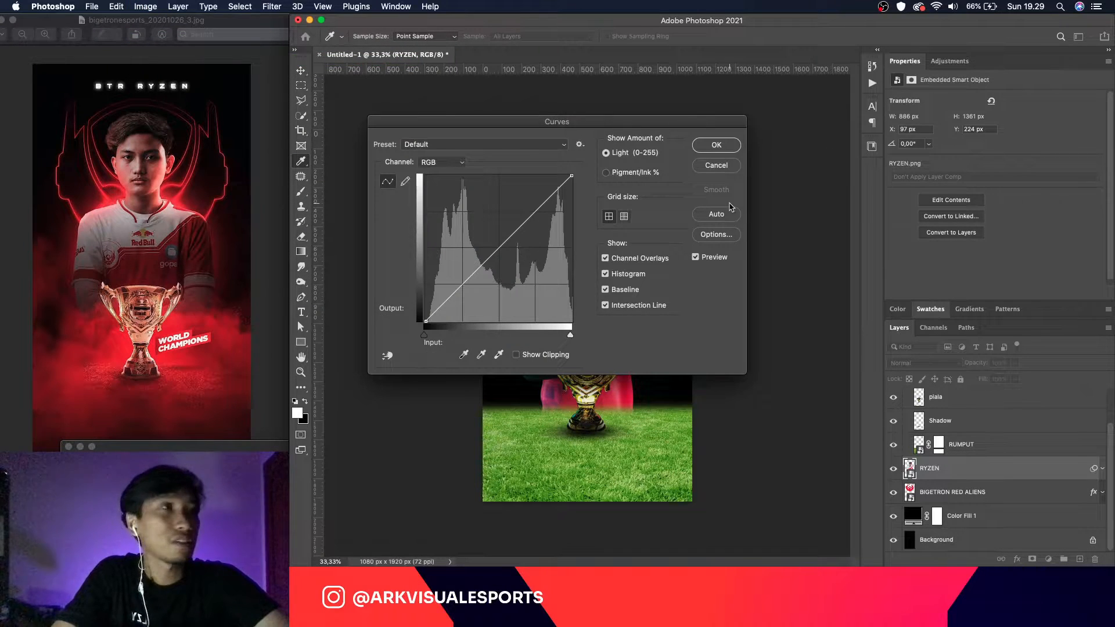
{"action": "left_click_drag", "start_coordinate": [620, 116], "coordinate": [957, 206]}
{"action": "key", "text": "super+equal"}
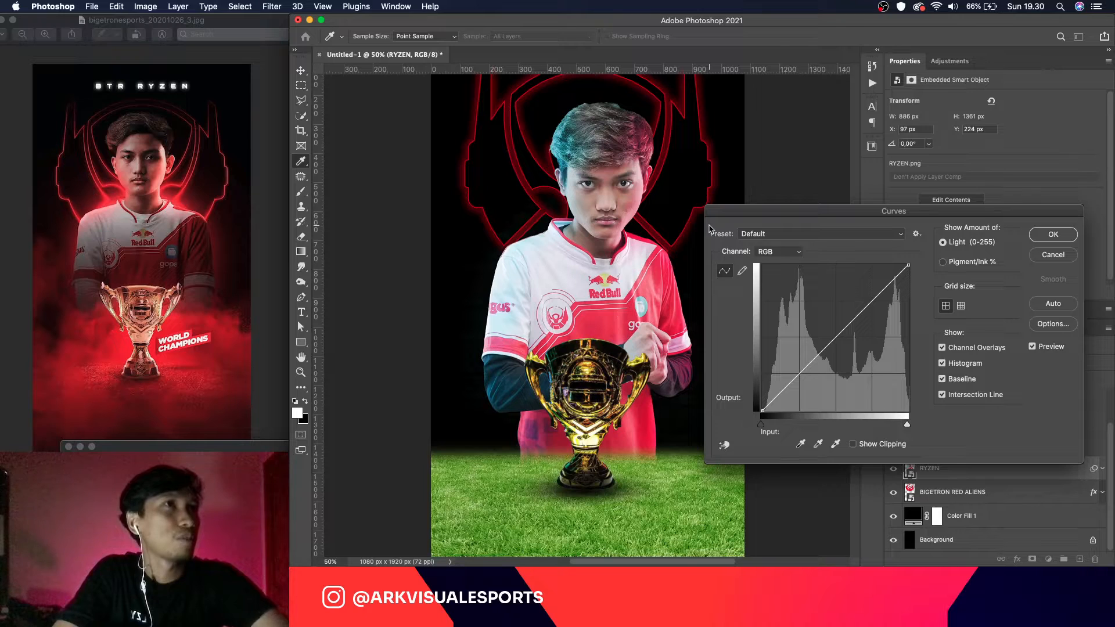
{"action": "left_click_drag", "start_coordinate": [853, 317], "coordinate": [857, 303]}
{"action": "left_click_drag", "start_coordinate": [804, 359], "coordinate": [802, 390]}
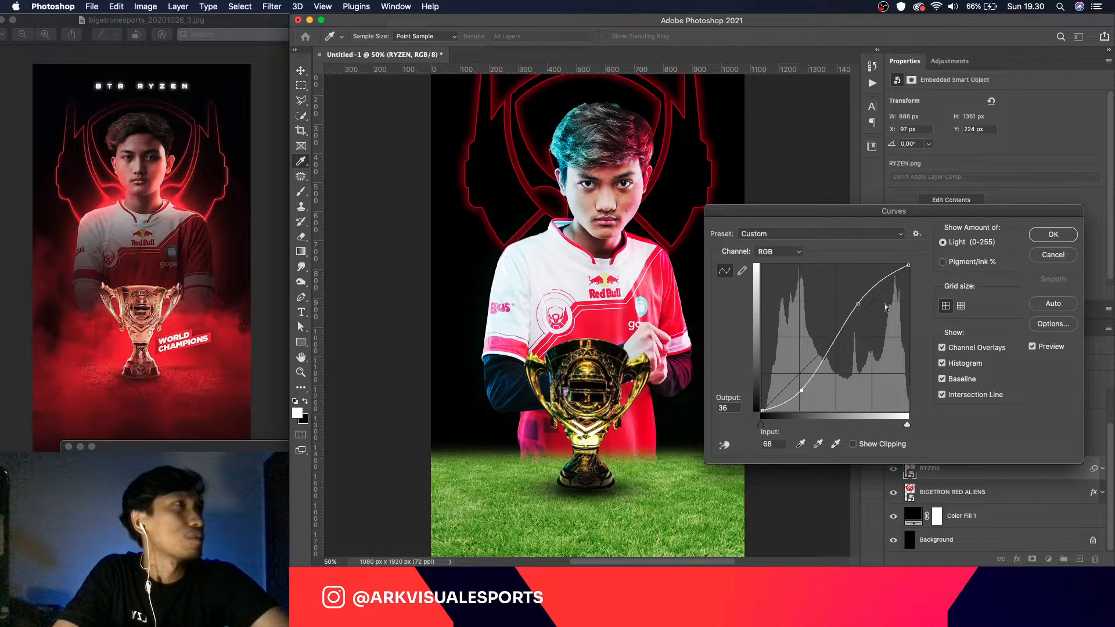
Step: Soften the S-curve with a lower highlight point and a shadow point at input 55, output 40, apply it and collapse the RYZEN layer's filters
{"action": "left_click_drag", "start_coordinate": [861, 301], "coordinate": [859, 310]}
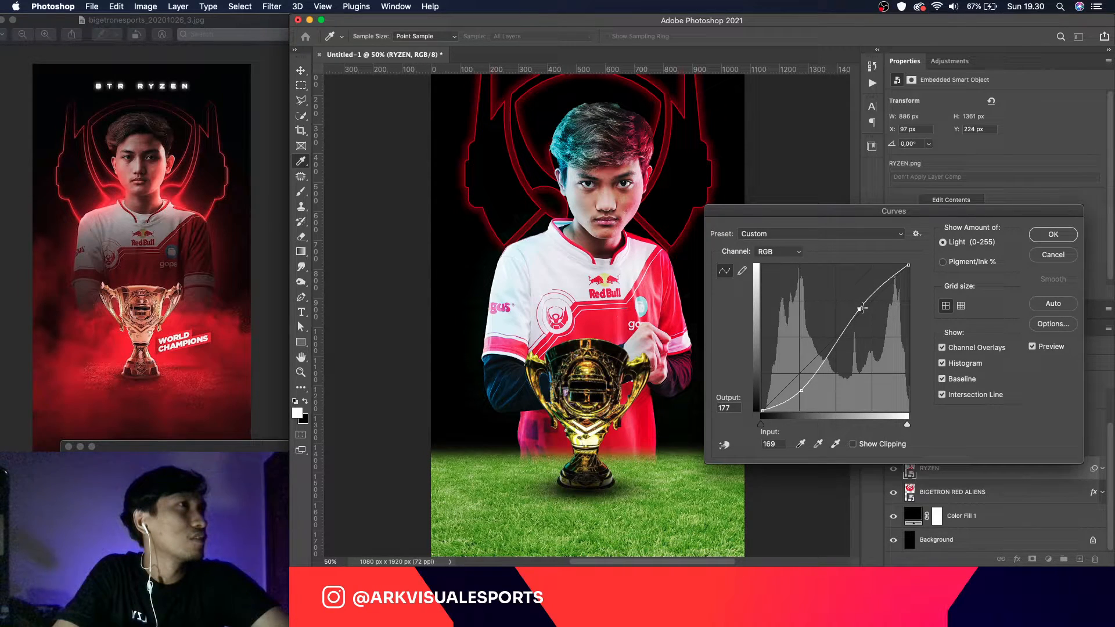
{"action": "left_click_drag", "start_coordinate": [801, 391], "coordinate": [795, 388]}
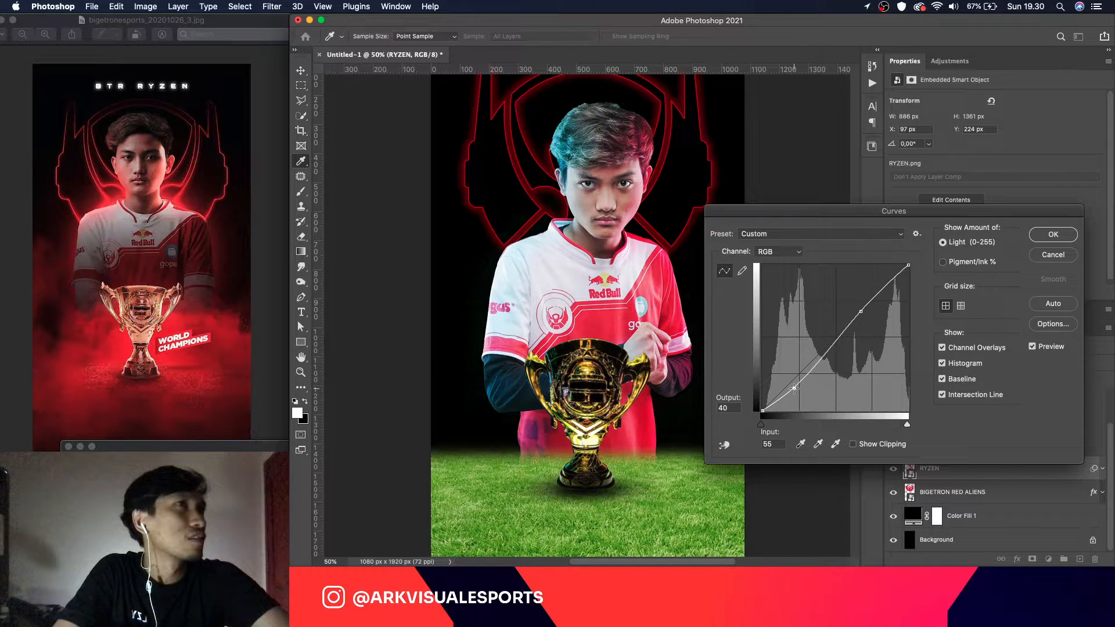
{"action": "left_click", "coordinate": [1053, 234]}
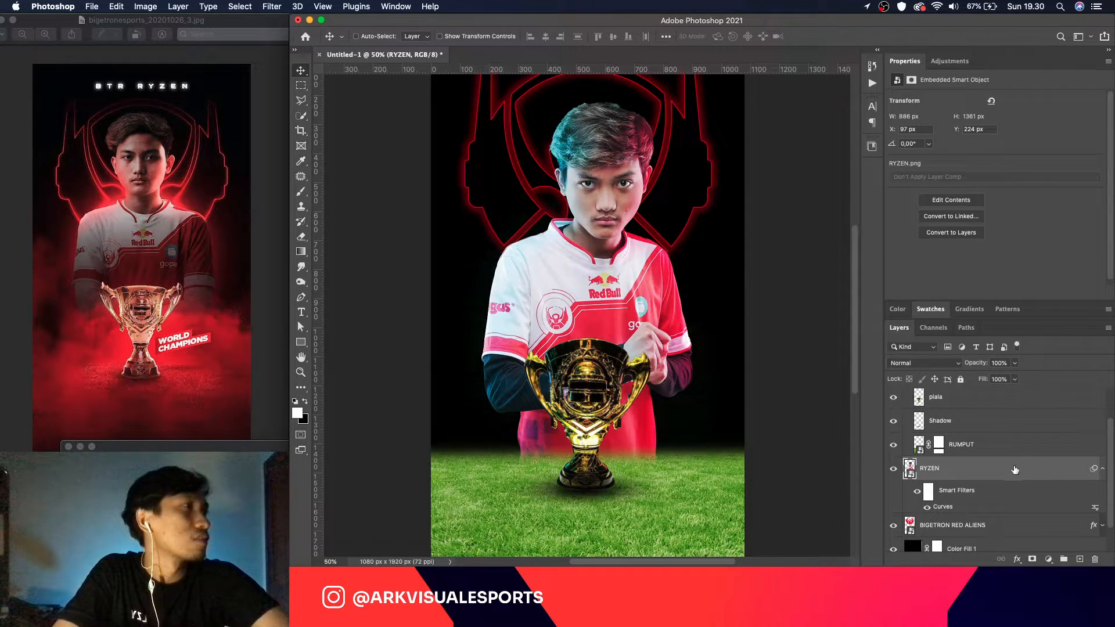
{"action": "scroll", "coordinate": [1050, 486], "scroll_direction": "down", "scroll_amount": 1}
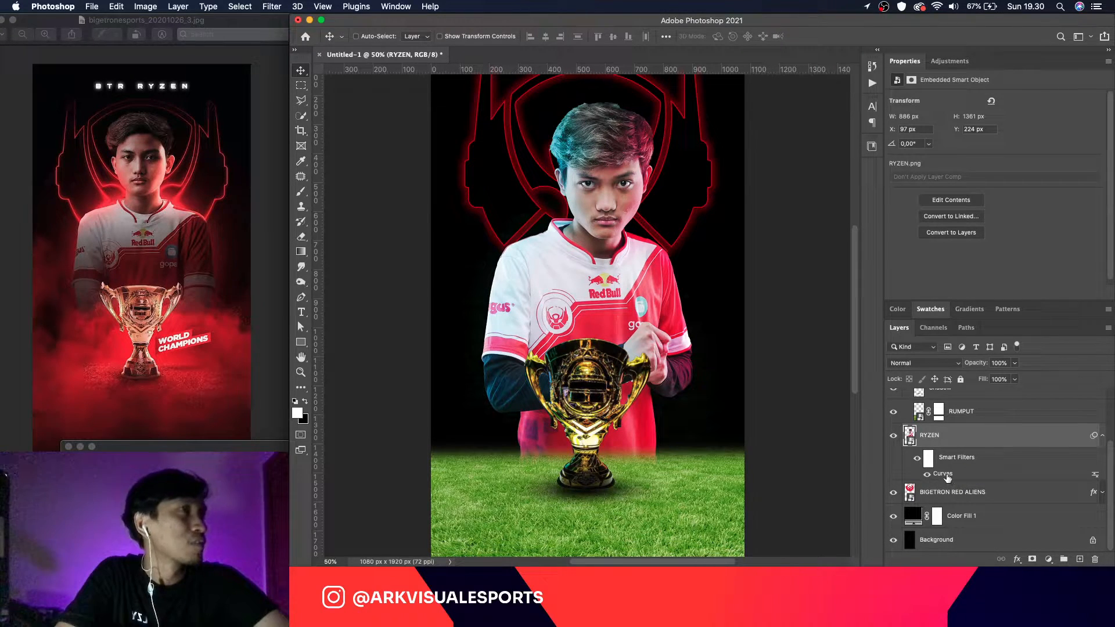
{"action": "key", "text": "super+minus"}
{"action": "key", "text": "super+minus"}
{"action": "key", "text": "super+equal"}
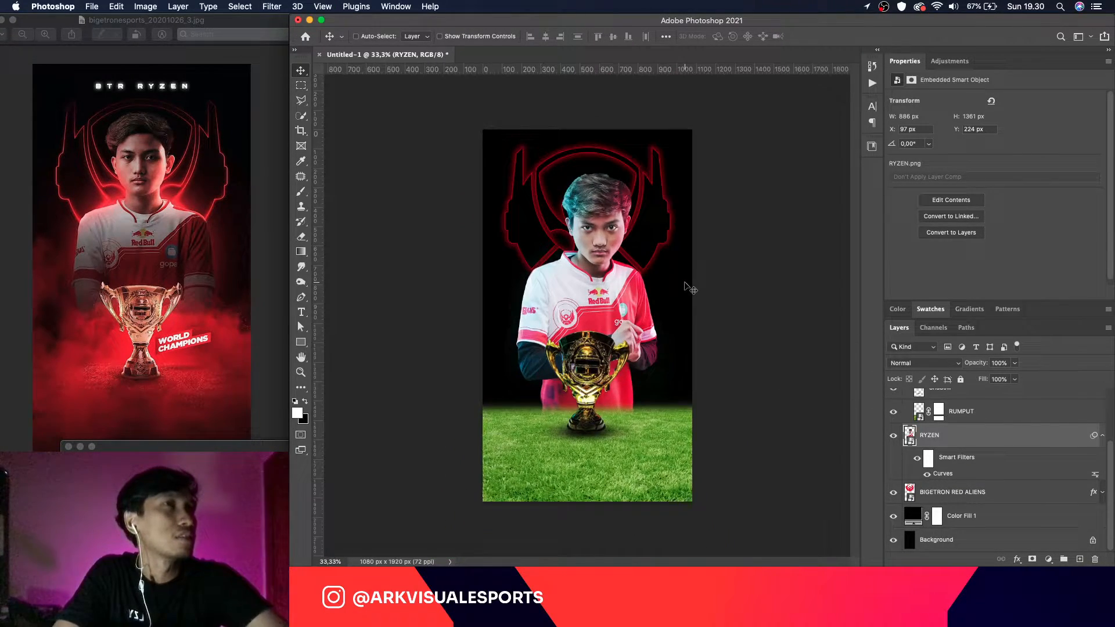
{"action": "left_click", "coordinate": [1103, 437]}
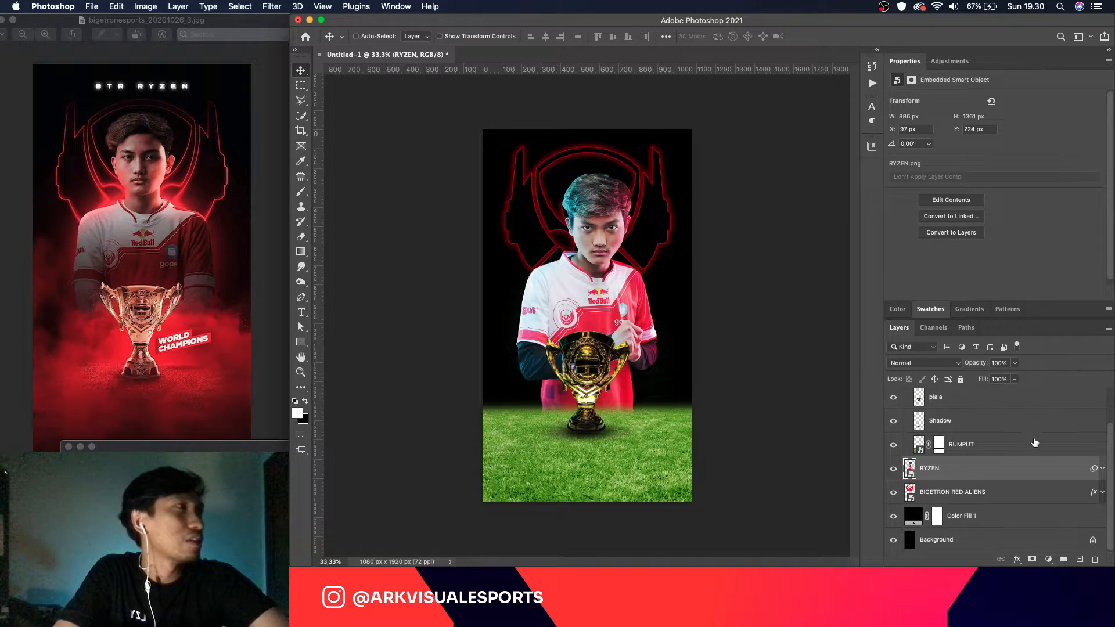
Step: Create a new layer directly above RYZEN and name it SHADOW depan RYZEN
{"action": "left_click", "coordinate": [1080, 559]}
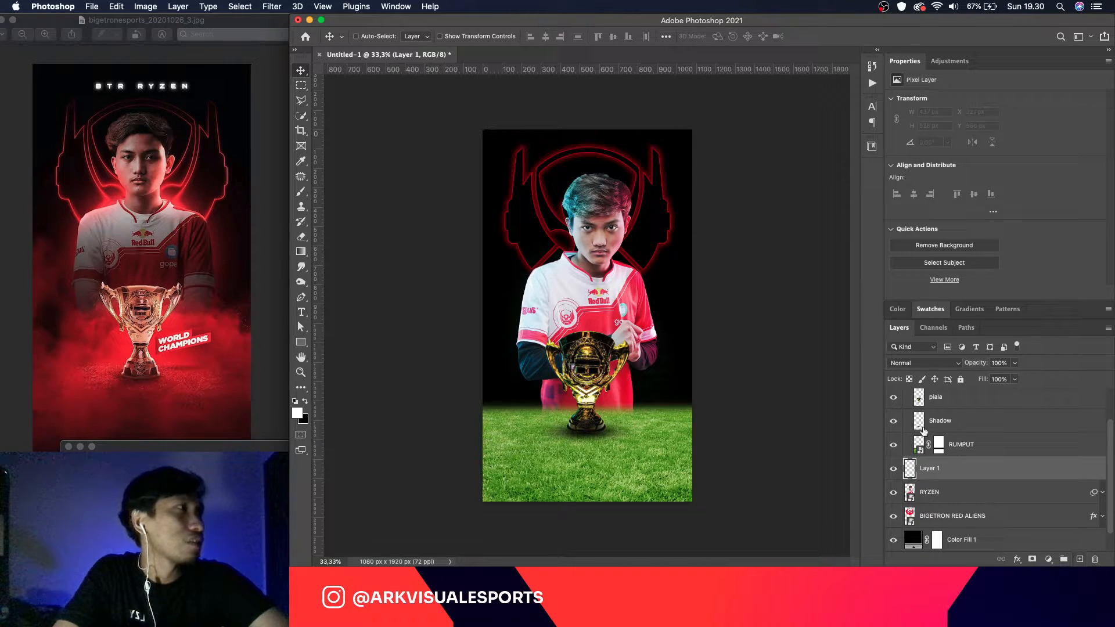
{"action": "double_click", "coordinate": [931, 468]}
{"action": "type", "text": "SHADOW"}
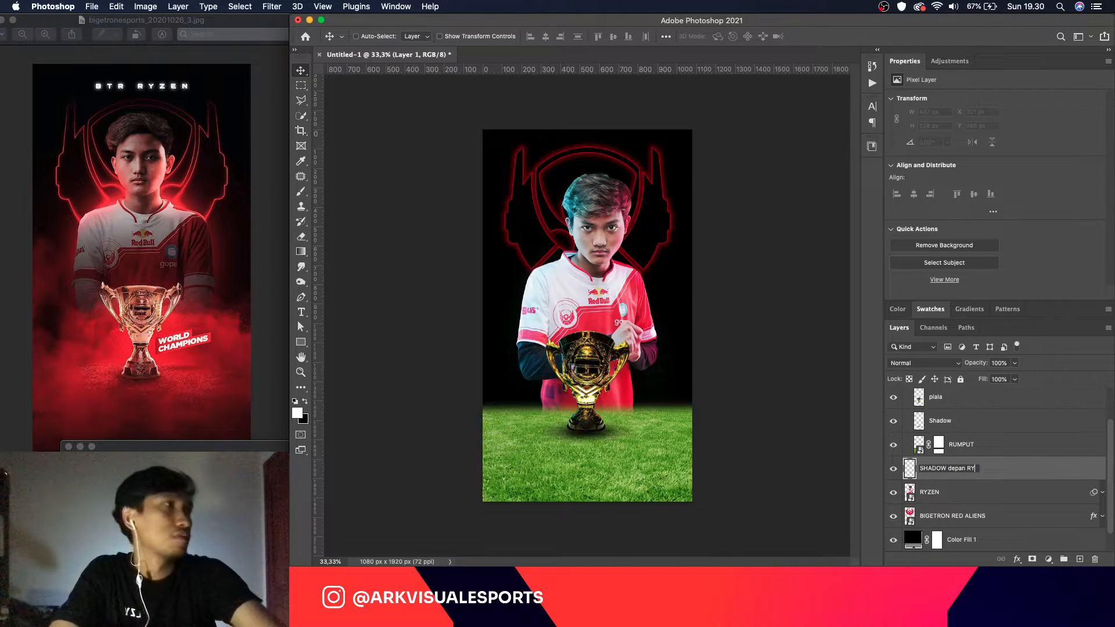
{"action": "type", "text": "depan RYZEN"}
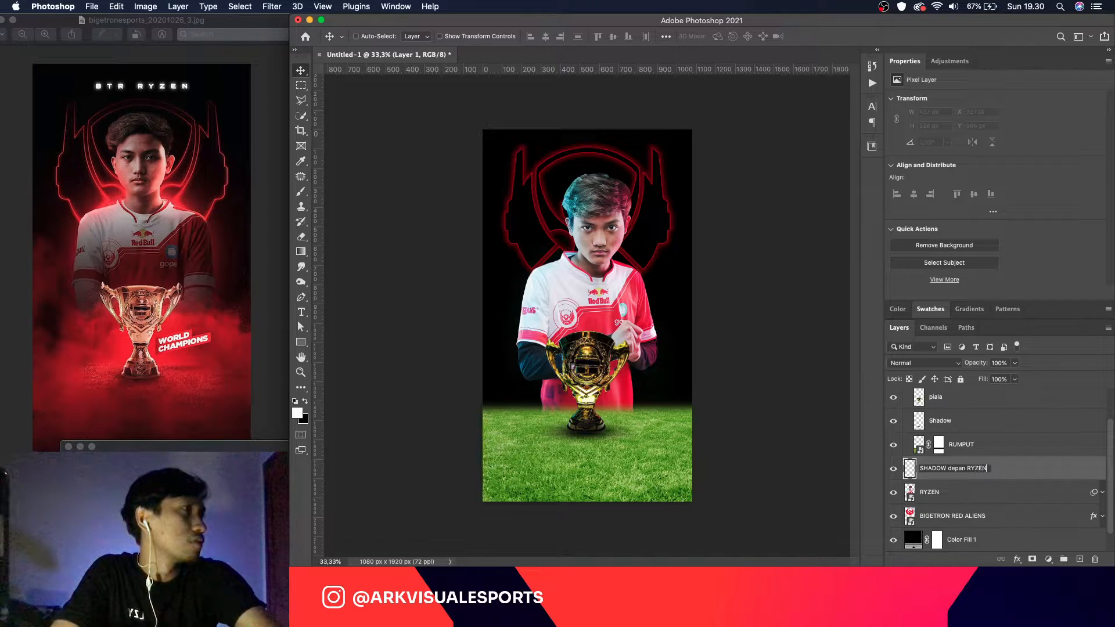
{"action": "key", "text": "Return"}
Step: Darken the player's lower body by dabbing black with a 1900 px brush around the grass area on the SHADOW depan RYZEN layer
{"action": "key", "text": "b"}
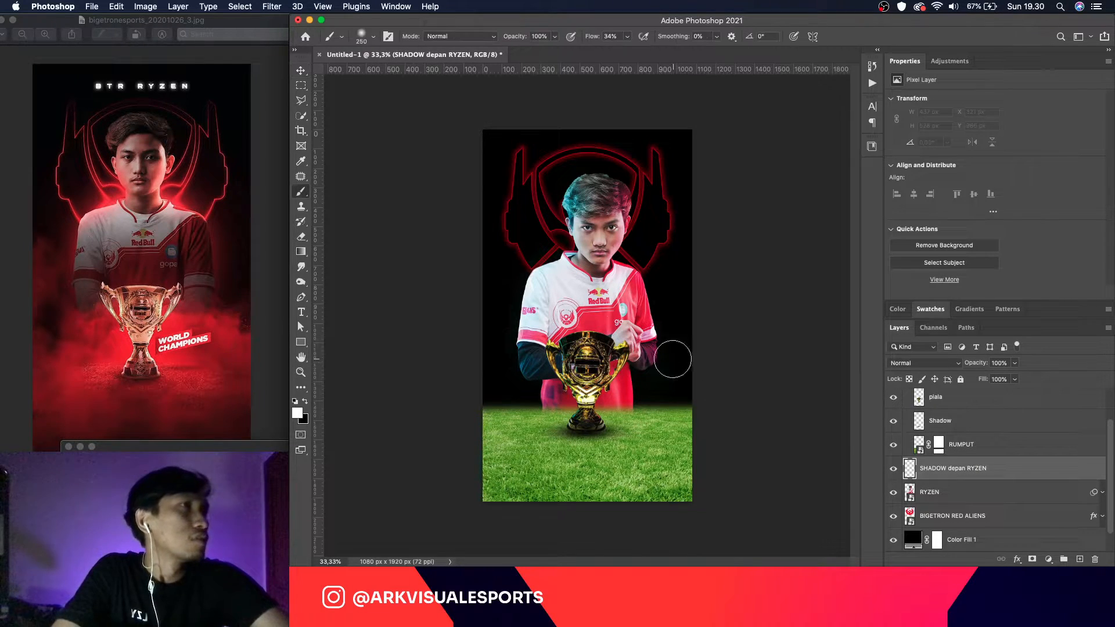
{"action": "key", "text": "bracketright"}
{"action": "key", "text": "bracketright"}
{"action": "key", "text": "bracketright"}
{"action": "key", "text": "bracketright"}
{"action": "key", "text": "bracketright"}
{"action": "key", "text": "bracketright"}
{"action": "key", "text": "bracketright"}
{"action": "key", "text": "bracketright"}
{"action": "key", "text": "bracketright"}
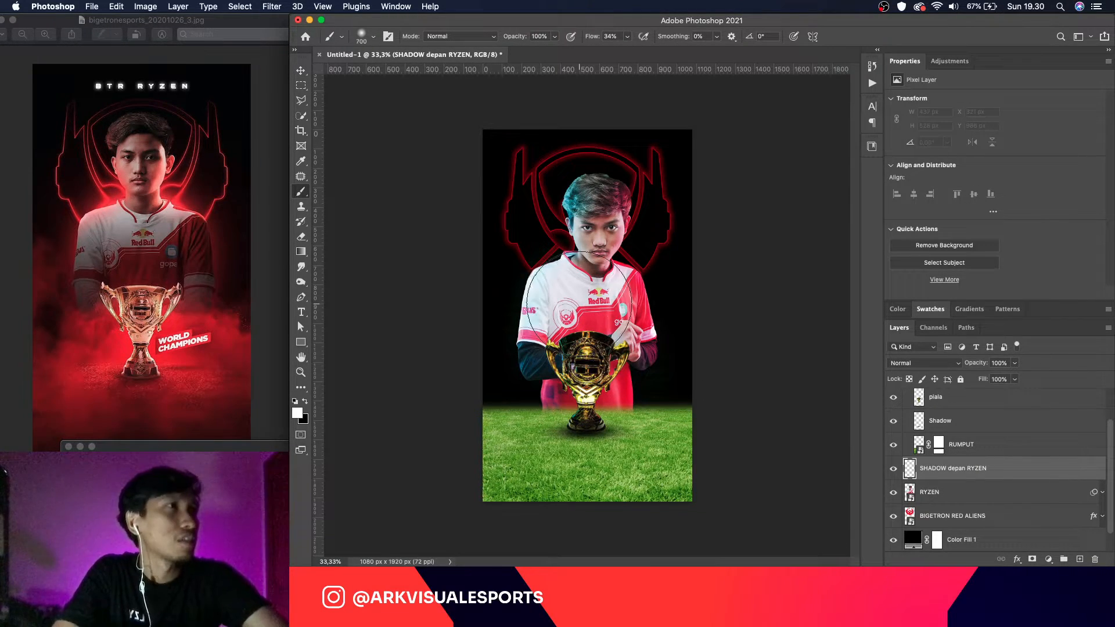
{"action": "key", "text": "x"}
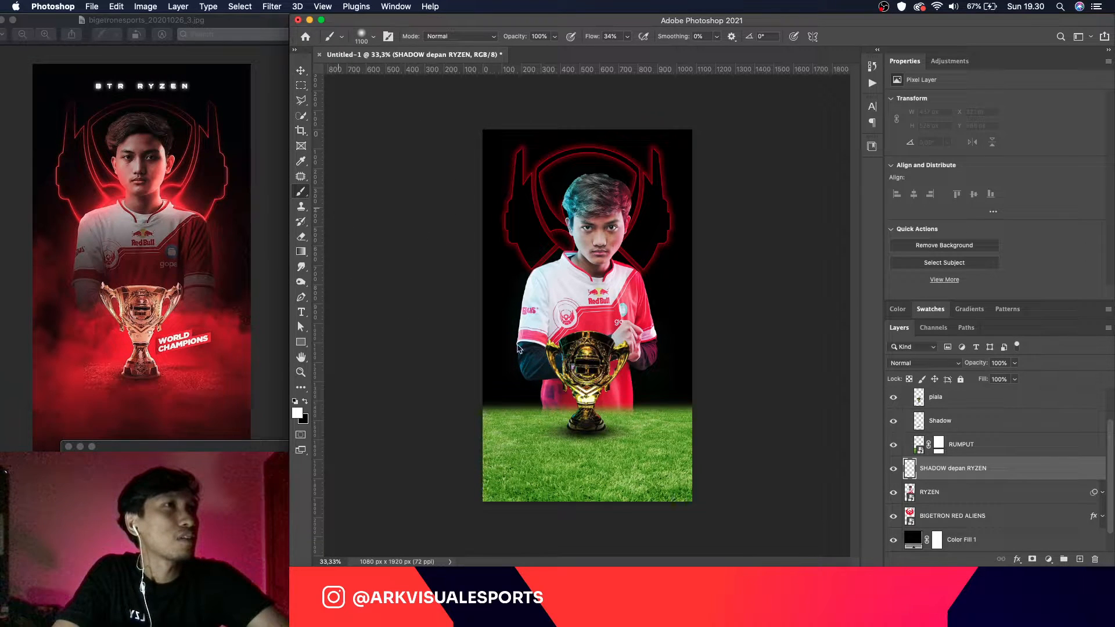
{"action": "key", "text": "bracketright"}
{"action": "key", "text": "bracketright"}
{"action": "key", "text": "bracketright"}
{"action": "key", "text": "bracketright"}
{"action": "key", "text": "bracketright"}
{"action": "key", "text": "bracketright"}
{"action": "key", "text": "bracketright"}
{"action": "key", "text": "bracketright"}
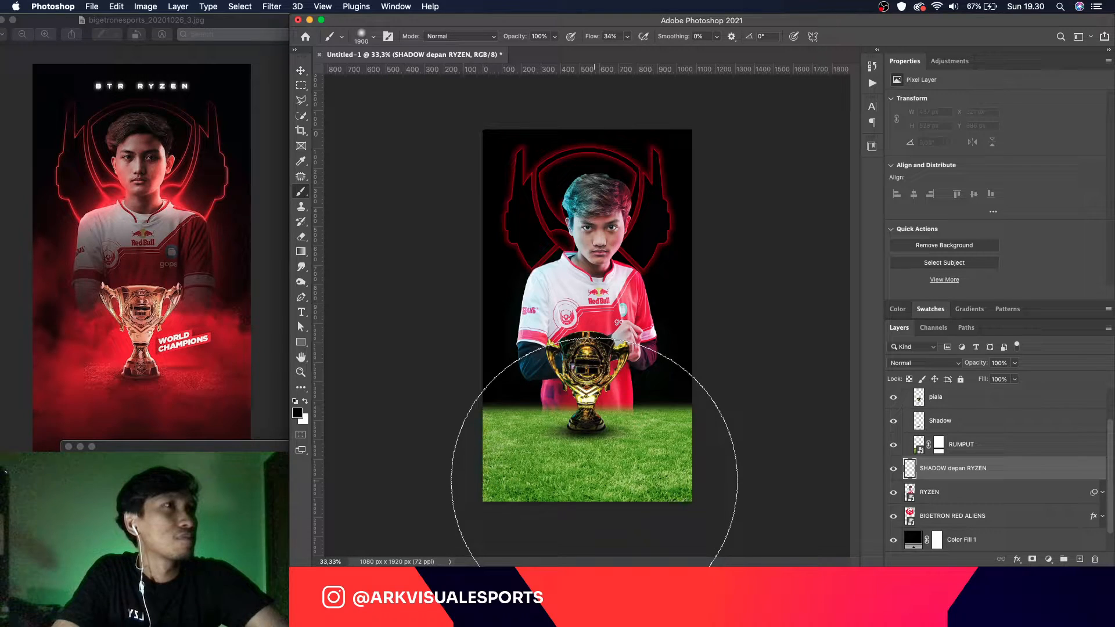
{"action": "left_click", "coordinate": [594, 476]}
{"action": "left_click", "coordinate": [594, 475]}
{"action": "left_click", "coordinate": [594, 475]}
{"action": "left_click", "coordinate": [595, 462]}
{"action": "left_click", "coordinate": [594, 451]}
{"action": "left_click", "coordinate": [594, 449]}
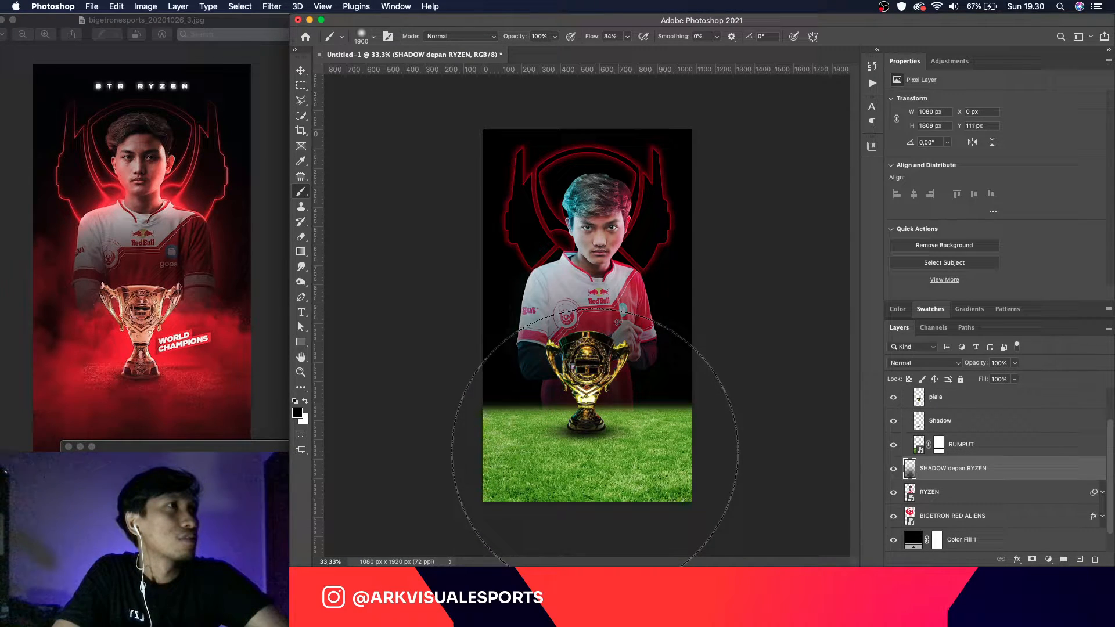
{"action": "left_click", "coordinate": [595, 446]}
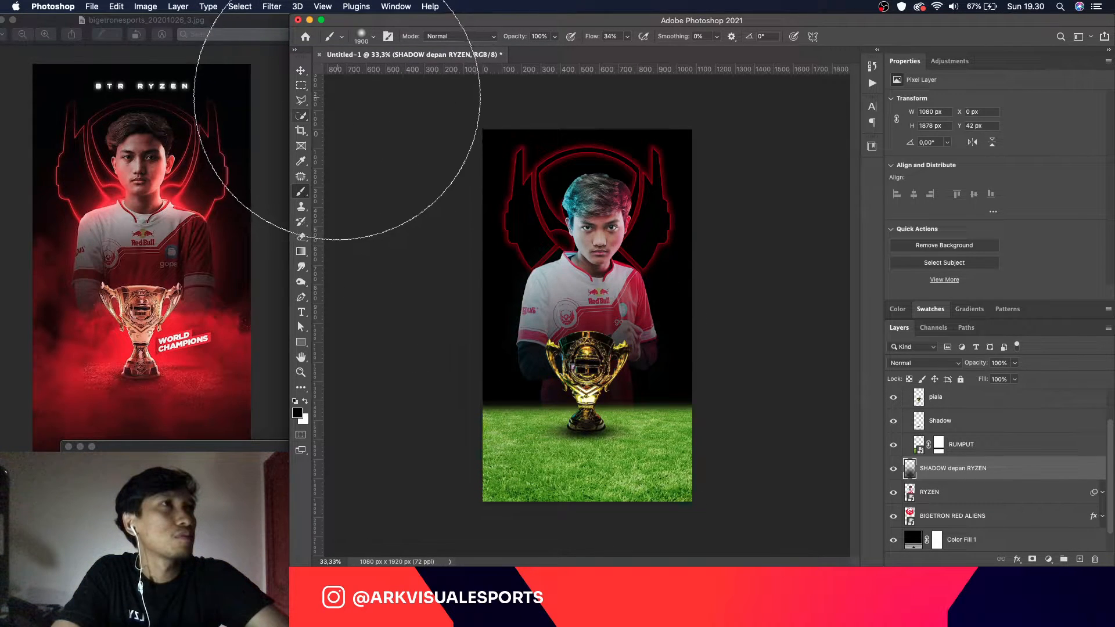
{"action": "left_click", "coordinate": [301, 69]}
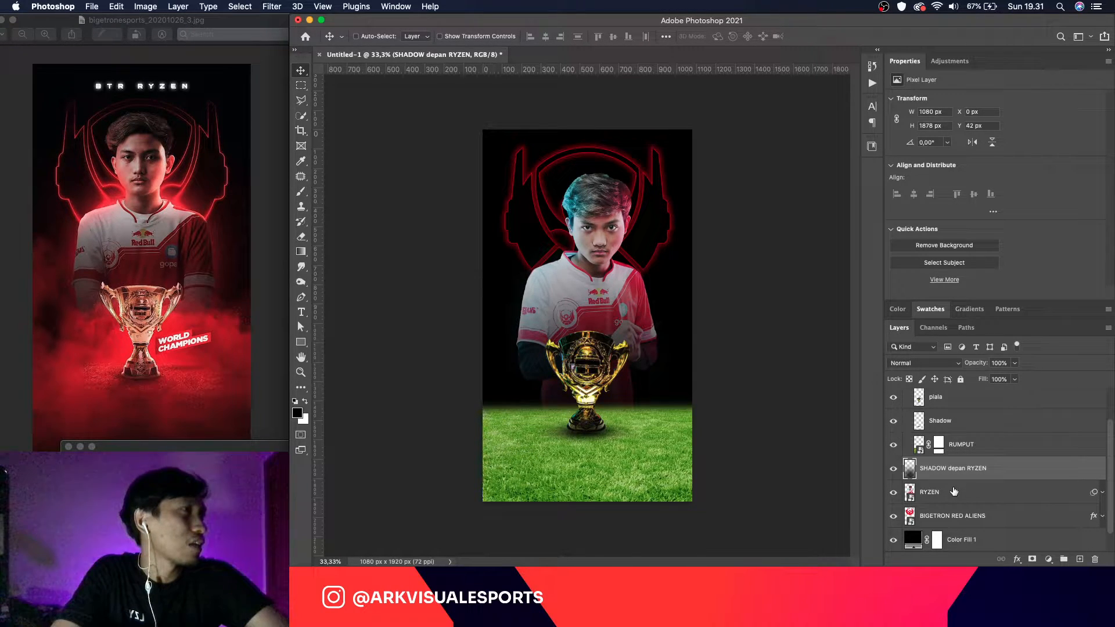
Step: Group the SHADOW depan RYZEN and RYZEN layers, name the group RYZEN and expand it
{"action": "left_click", "coordinate": [973, 494], "text": "shift"}
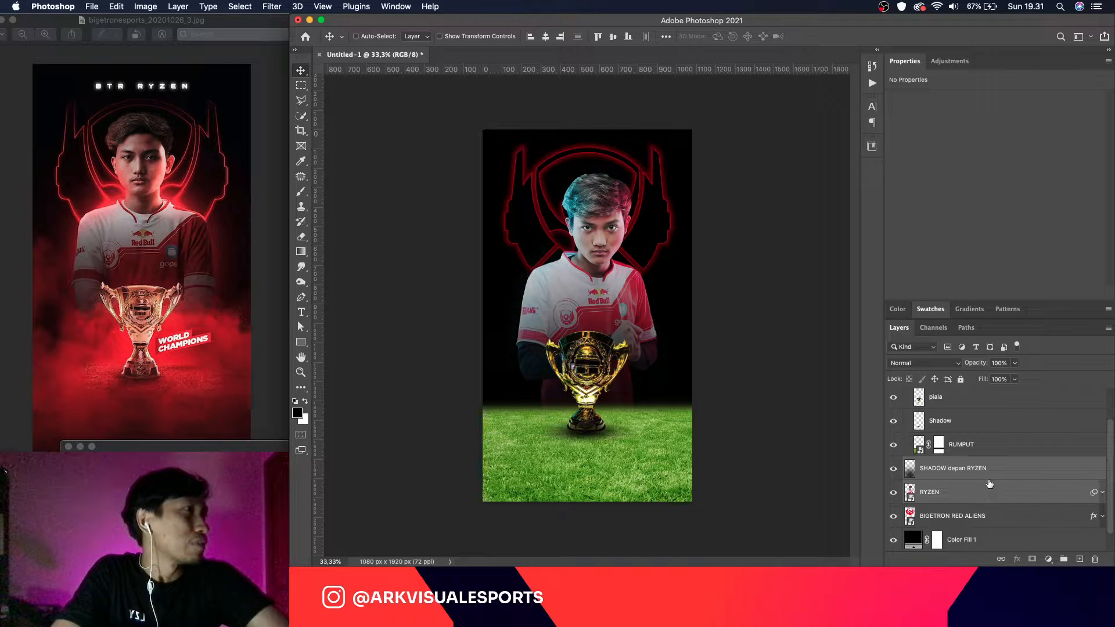
{"action": "key", "text": "super+g"}
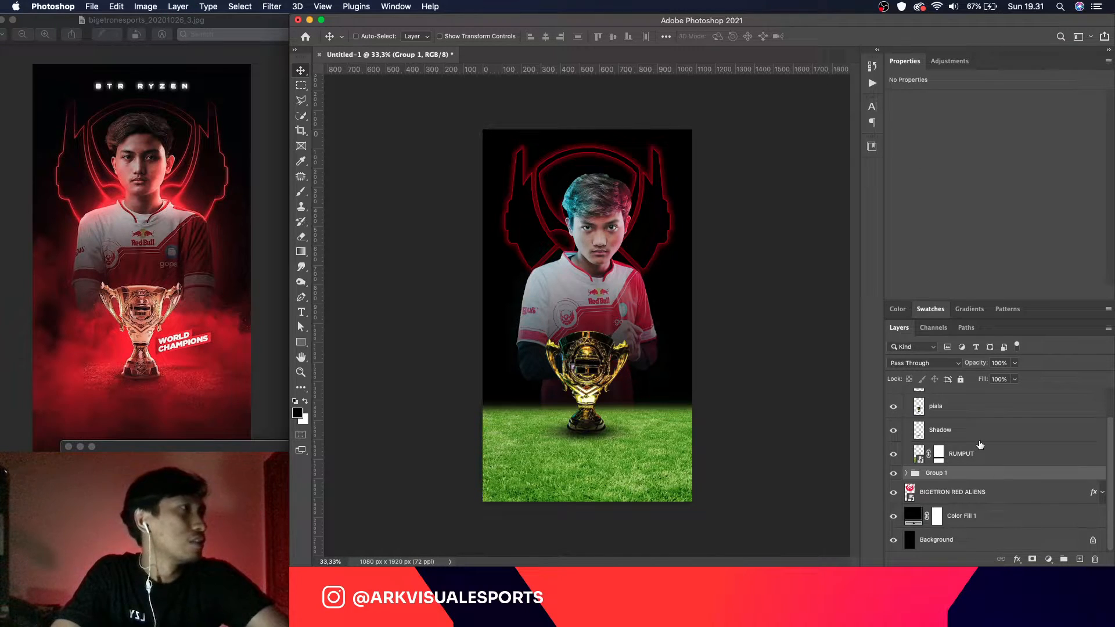
{"action": "double_click", "coordinate": [935, 473]}
{"action": "type", "text": "E"}
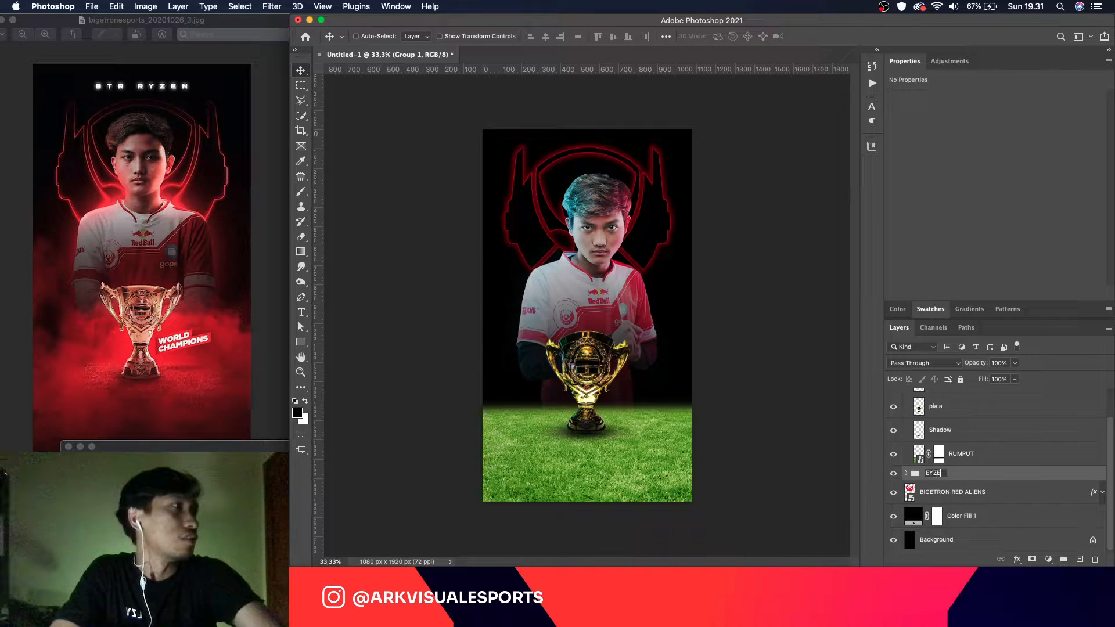
{"action": "type", "text": "YZEN"}
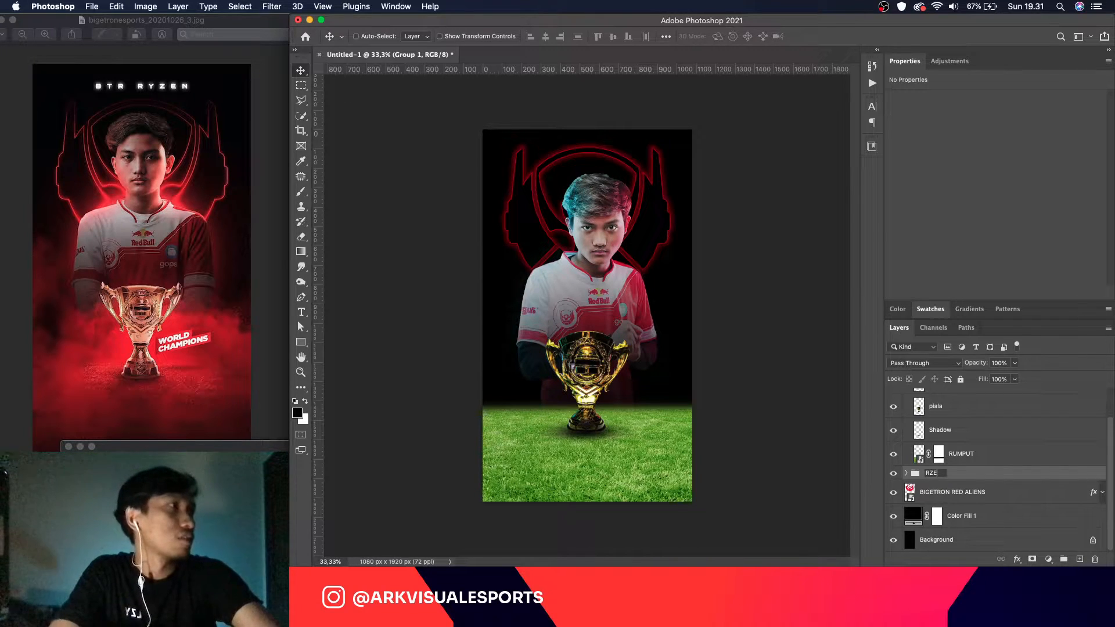
{"action": "key", "text": "Return"}
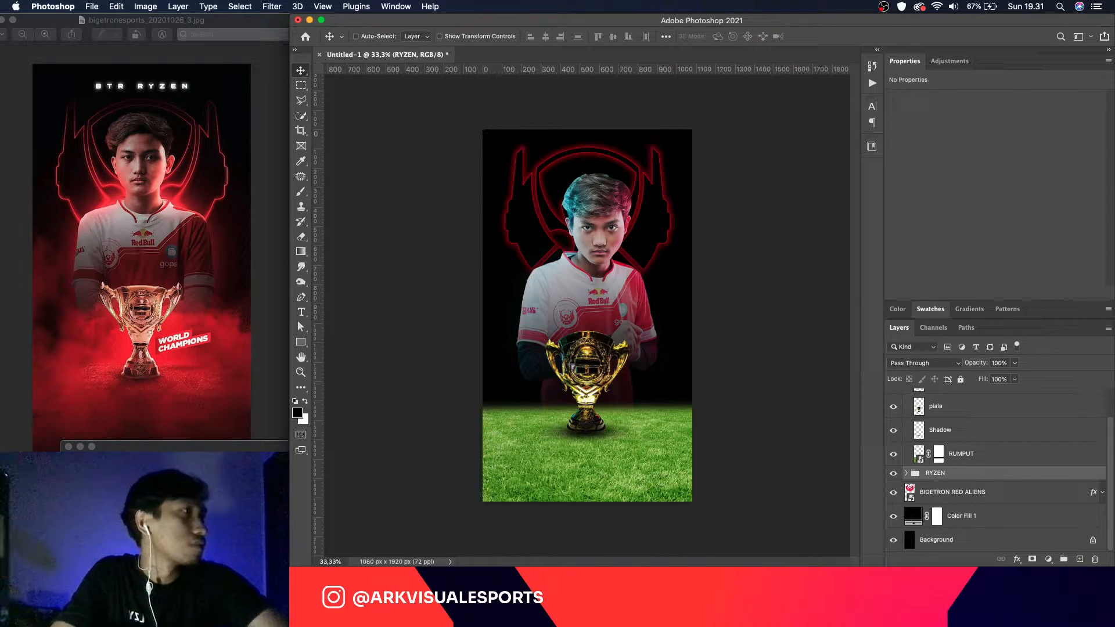
{"action": "left_click", "coordinate": [906, 473]}
Step: Start a Hue/Saturation adjustment on the RUMPUT grass layer with hue -92 and saturation +55
{"action": "scroll", "coordinate": [953, 479], "scroll_direction": "up", "scroll_amount": 1}
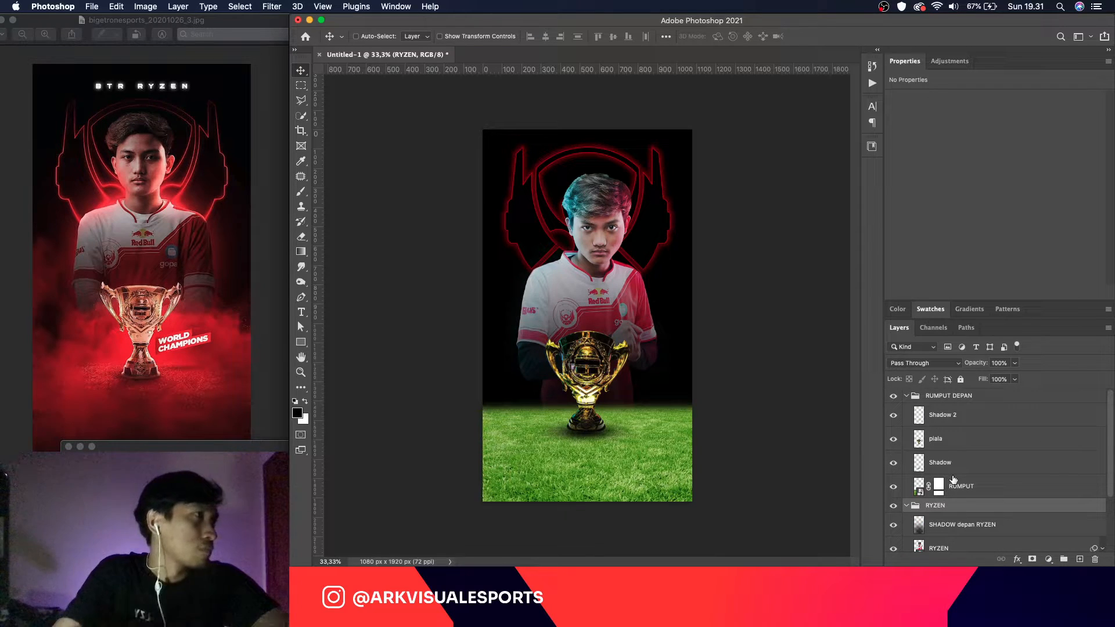
{"action": "left_click", "coordinate": [1008, 486]}
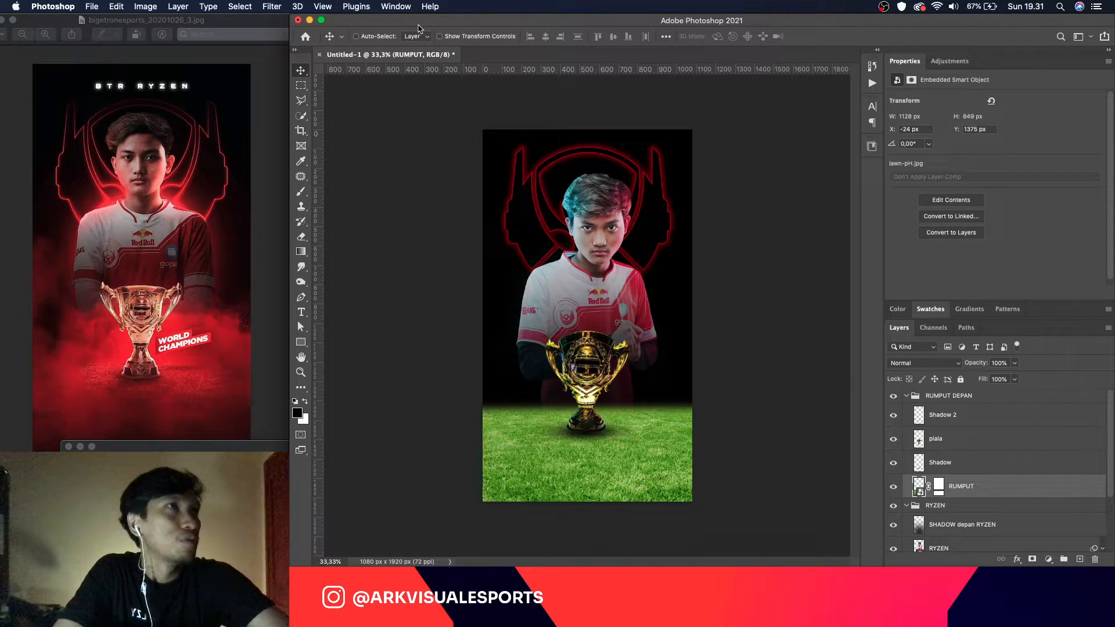
{"action": "left_click", "coordinate": [146, 6]}
{"action": "mouse_move", "coordinate": [158, 23]}
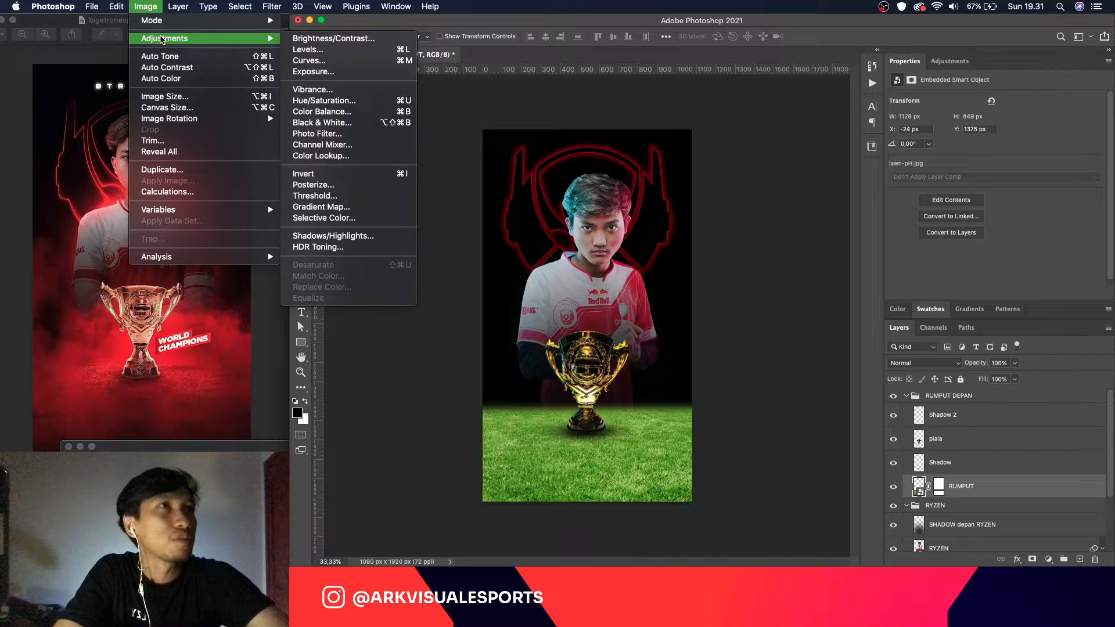
{"action": "left_click", "coordinate": [314, 102]}
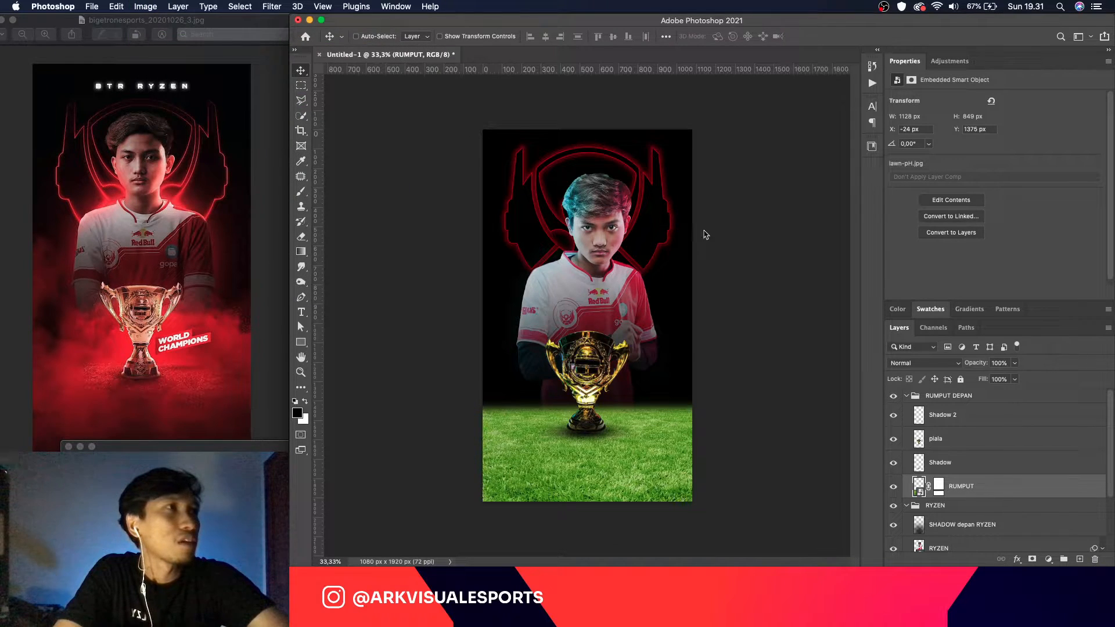
{"action": "left_click_drag", "start_coordinate": [618, 144], "coordinate": [812, 162]}
{"action": "left_click_drag", "start_coordinate": [710, 235], "coordinate": [755, 238]}
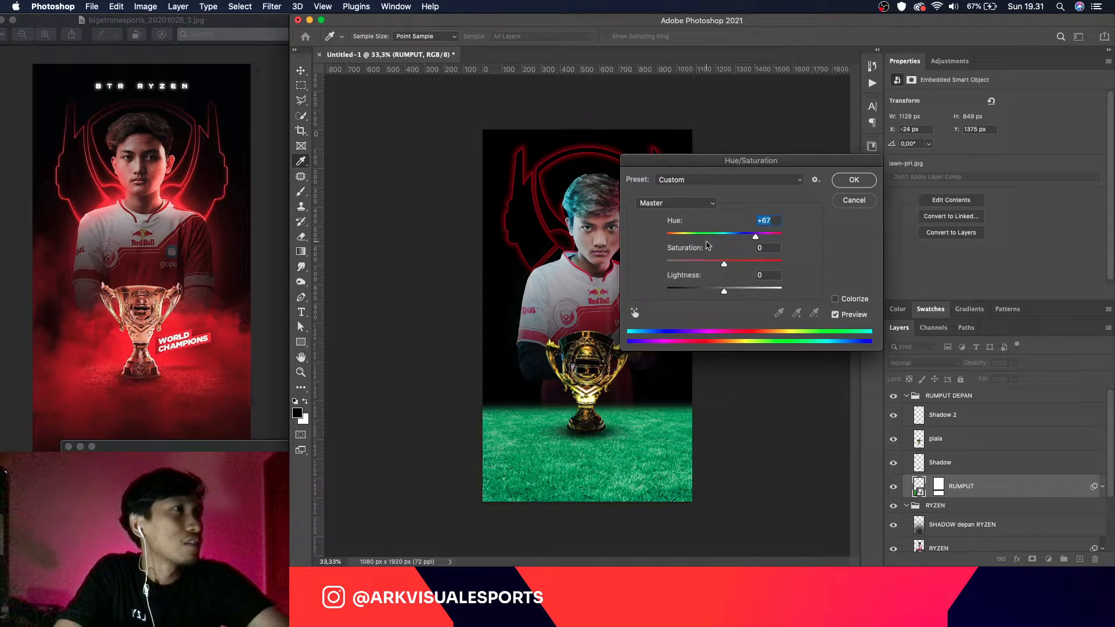
{"action": "left_click", "coordinate": [695, 238]}
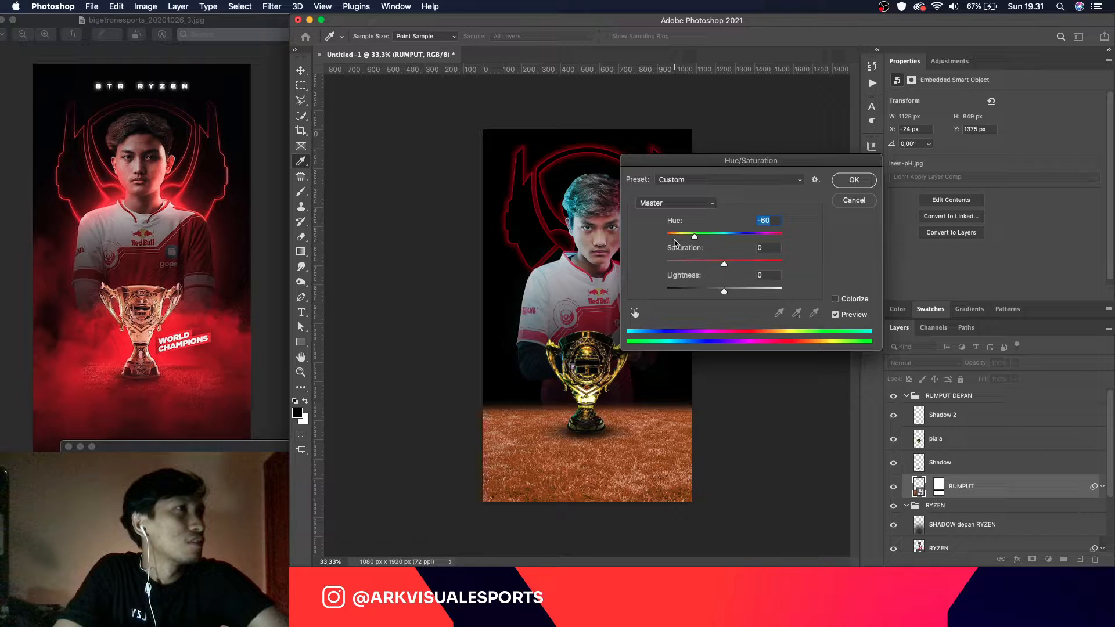
{"action": "mouse_move", "coordinate": [695, 237]}
{"action": "left_mouse_down"}
{"action": "mouse_move", "coordinate": [677, 238]}
{"action": "mouse_move", "coordinate": [688, 238]}
{"action": "left_mouse_up"}
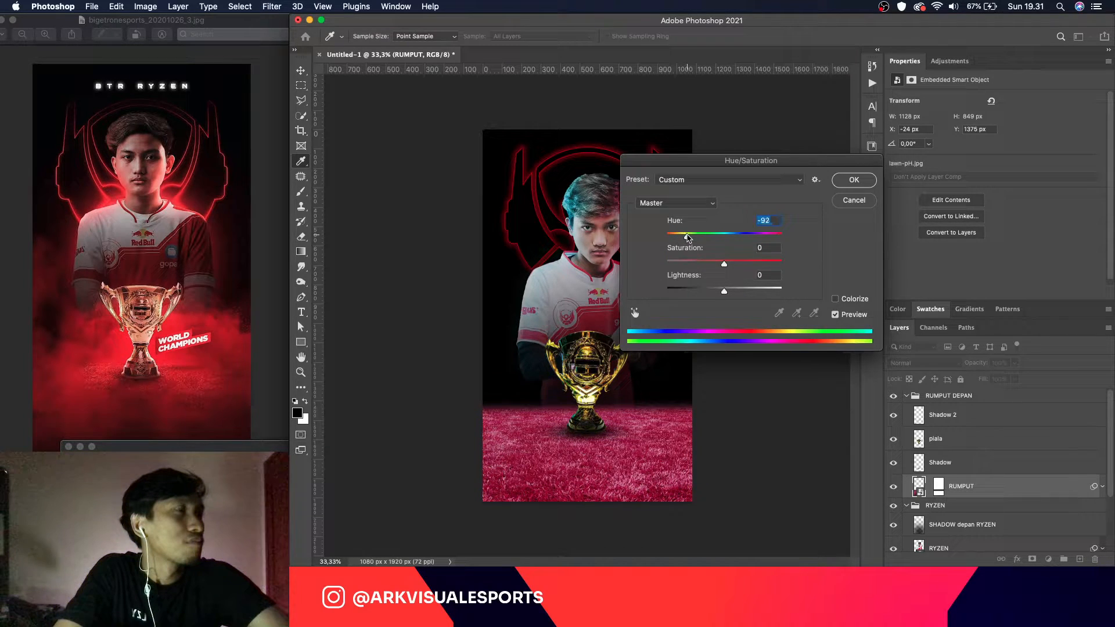
{"action": "left_click_drag", "start_coordinate": [690, 238], "coordinate": [689, 239]}
{"action": "left_click", "coordinate": [747, 264]}
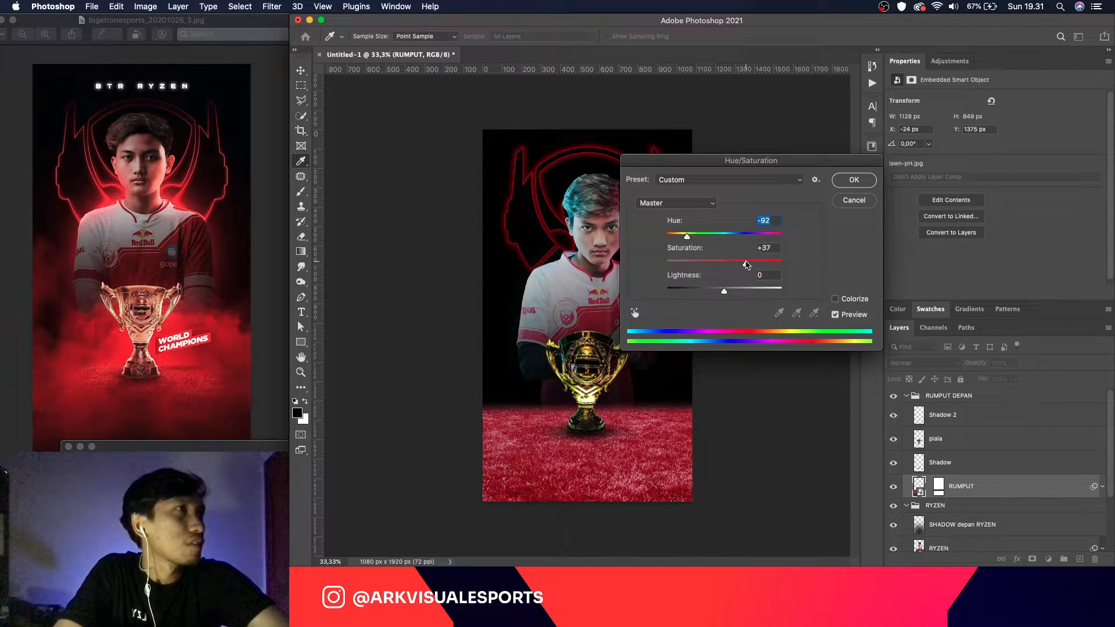
{"action": "left_click_drag", "start_coordinate": [747, 264], "coordinate": [756, 264]}
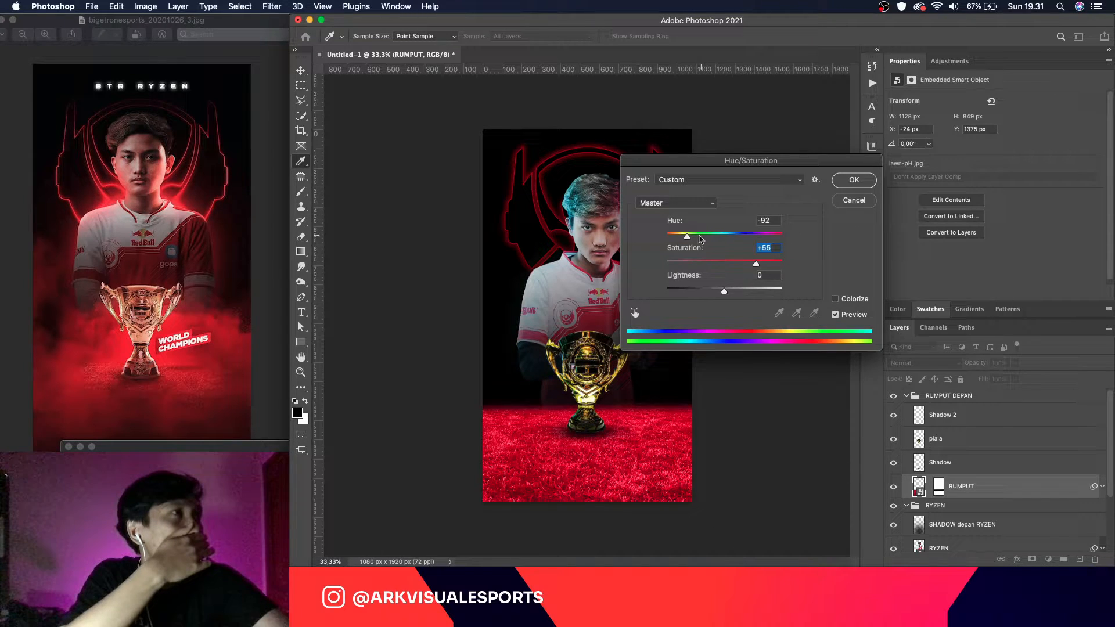
Step: Refine the grass colour to hue -78 and saturation +53, and apply the Hue/Saturation adjustment
{"action": "left_click_drag", "start_coordinate": [688, 238], "coordinate": [690, 239]}
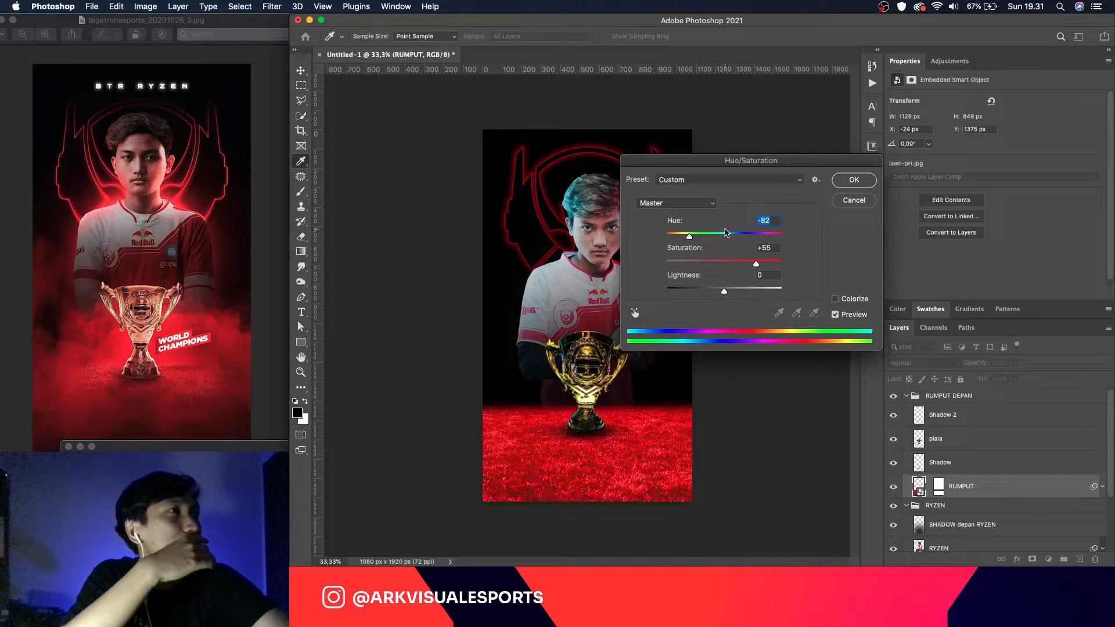
{"action": "type", "text": "-80"}
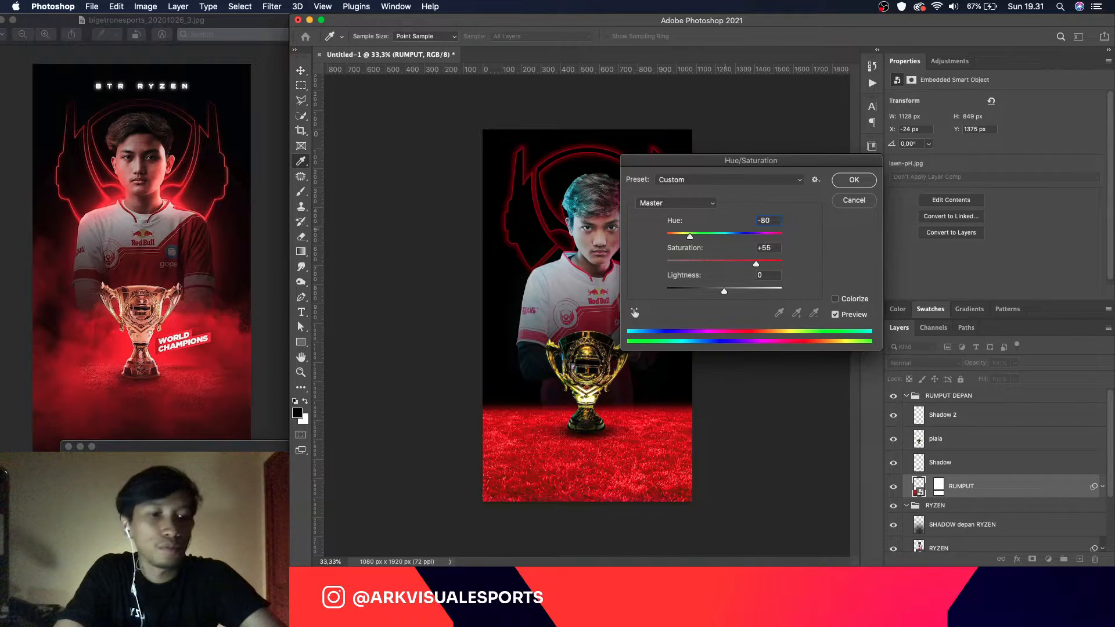
{"action": "key", "text": "BackSpace"}
{"action": "key", "text": "BackSpace"}
{"action": "type", "text": "75"}
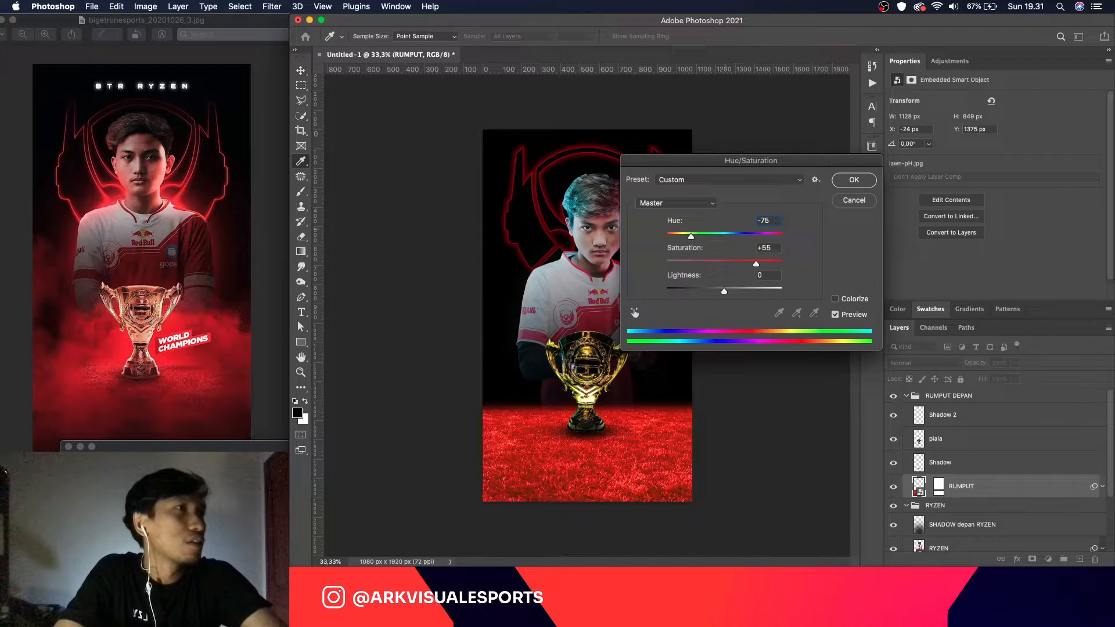
{"action": "key", "text": "BackSpace"}
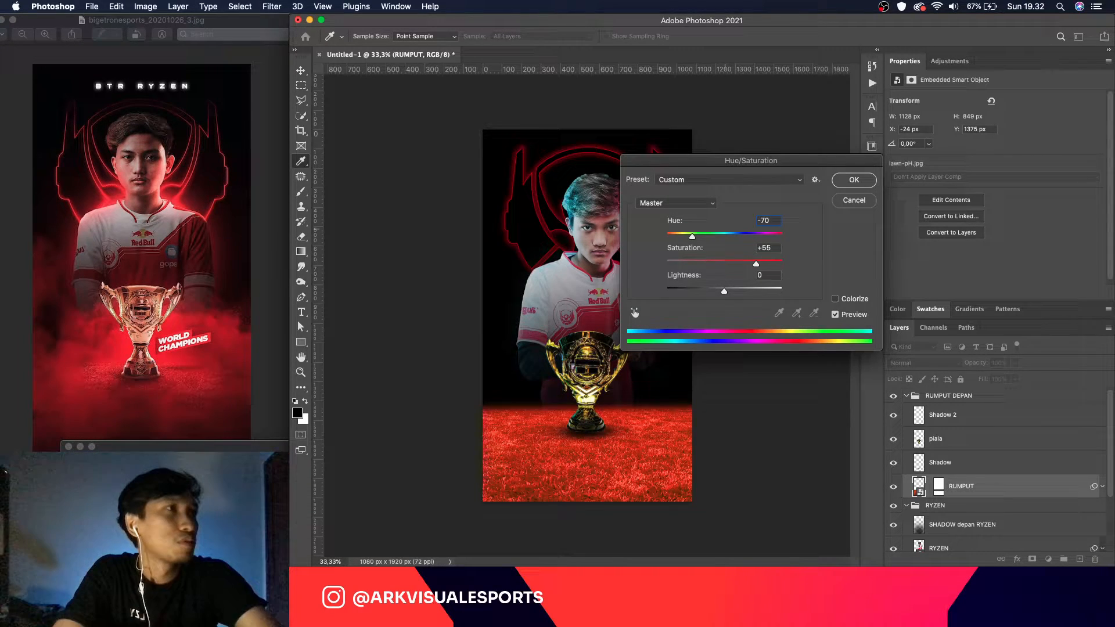
{"action": "key", "text": "BackSpace"}
{"action": "type", "text": "5"}
{"action": "key", "text": "BackSpace"}
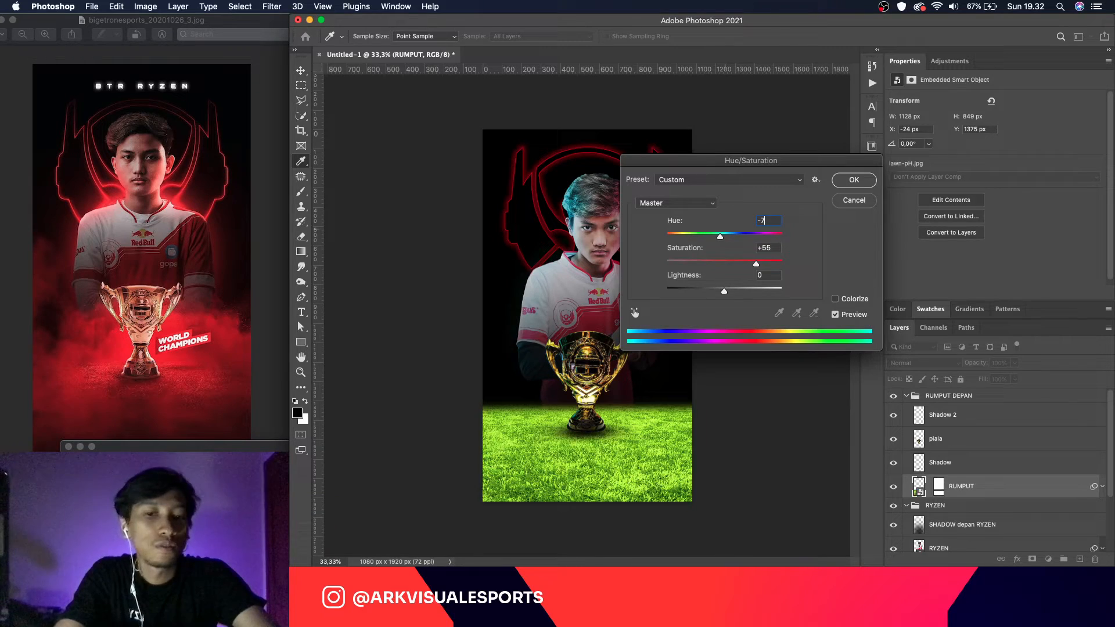
{"action": "type", "text": "7"}
{"action": "key", "text": "BackSpace"}
{"action": "type", "text": "8"}
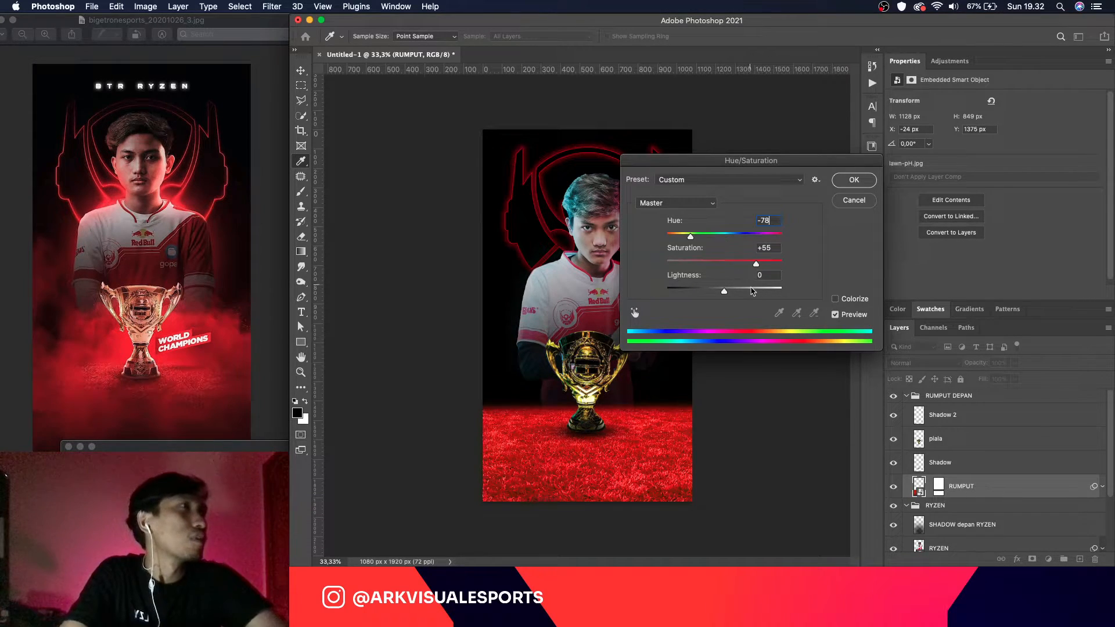
{"action": "left_click", "coordinate": [769, 262]}
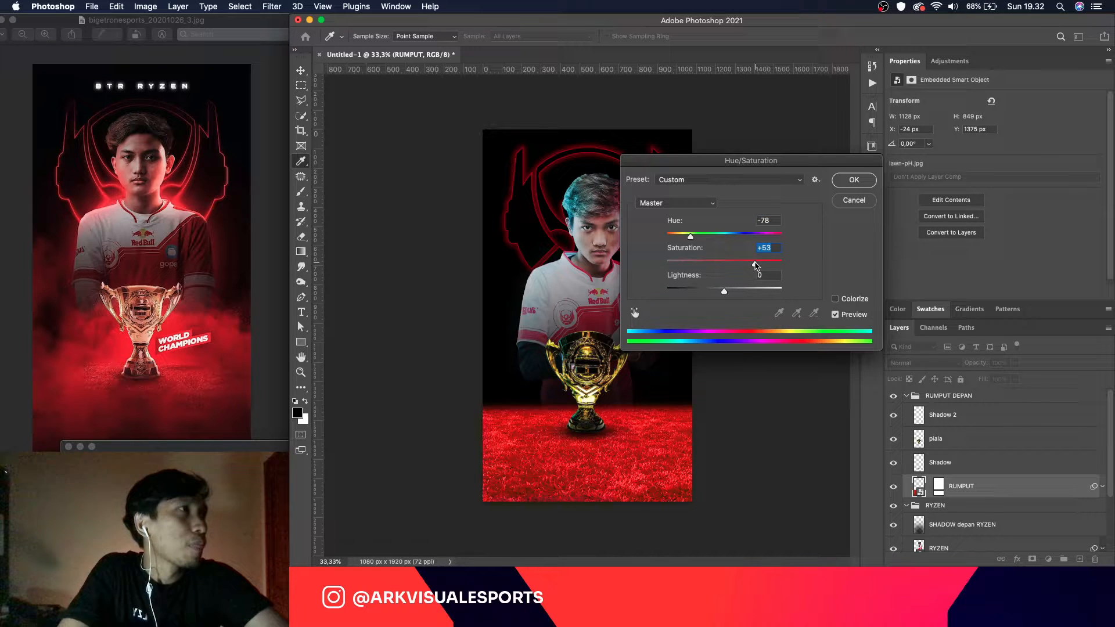
{"action": "key", "text": "Return"}
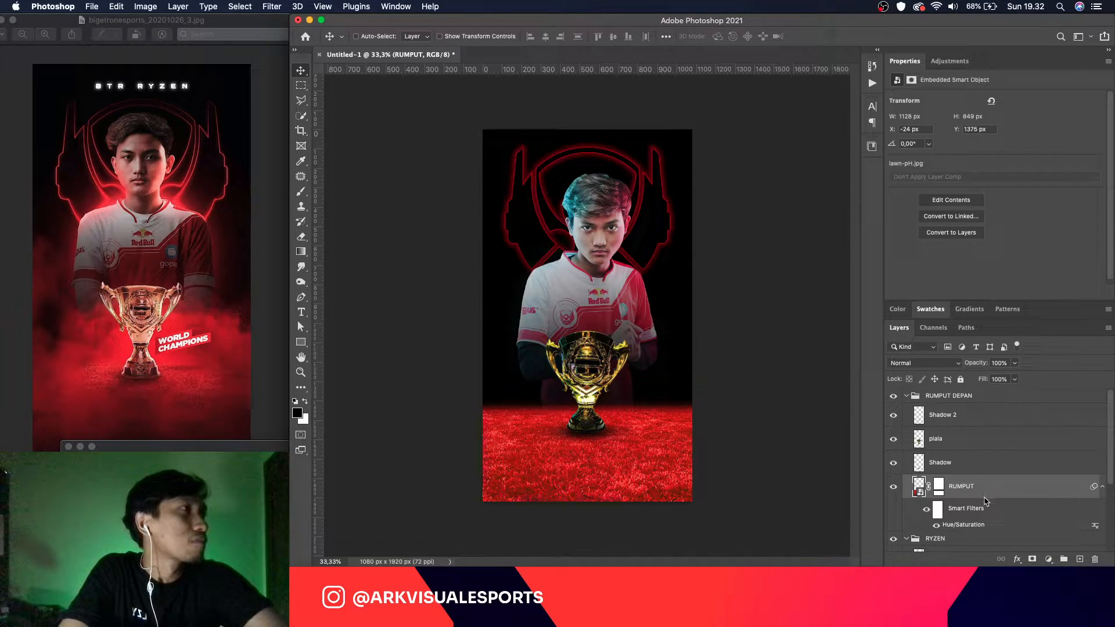
Step: Apply Curves to RUMPUT with a highlight point near input 181, output 188 and a shadow point at 77, 44, and collapse its filters
{"action": "left_click", "coordinate": [133, 9]}
{"action": "mouse_move", "coordinate": [192, 39]}
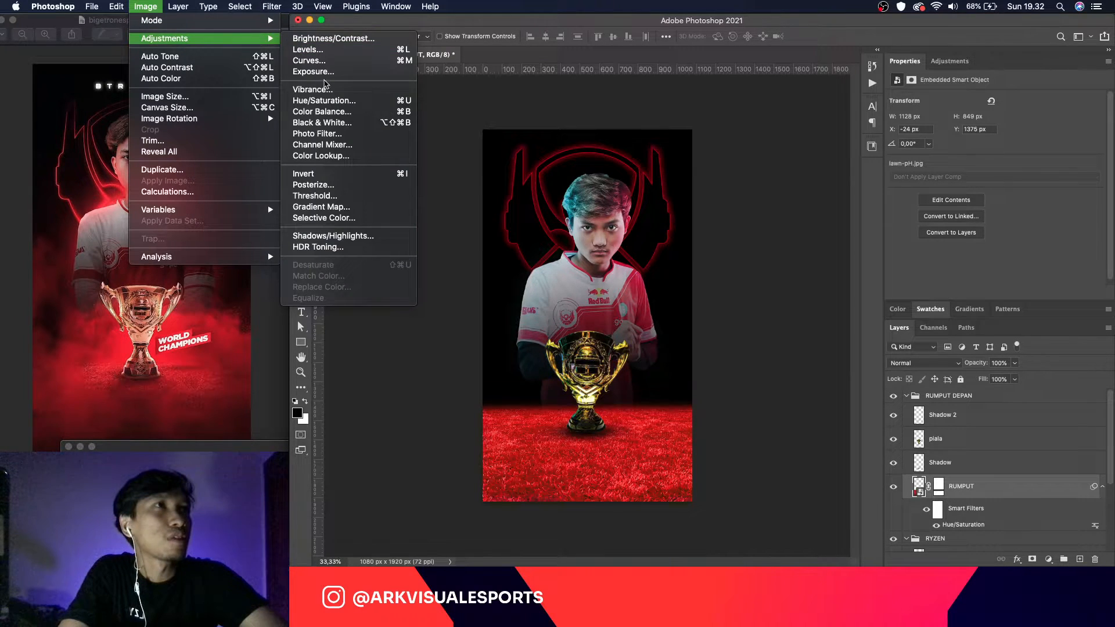
{"action": "left_click", "coordinate": [323, 61]}
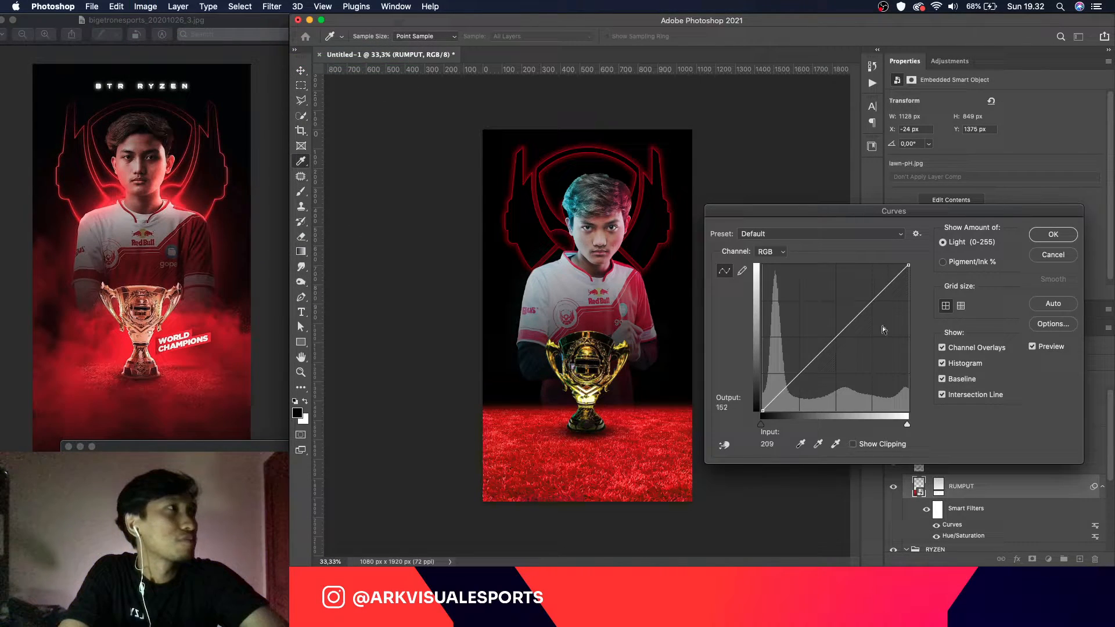
{"action": "left_click", "coordinate": [868, 305]}
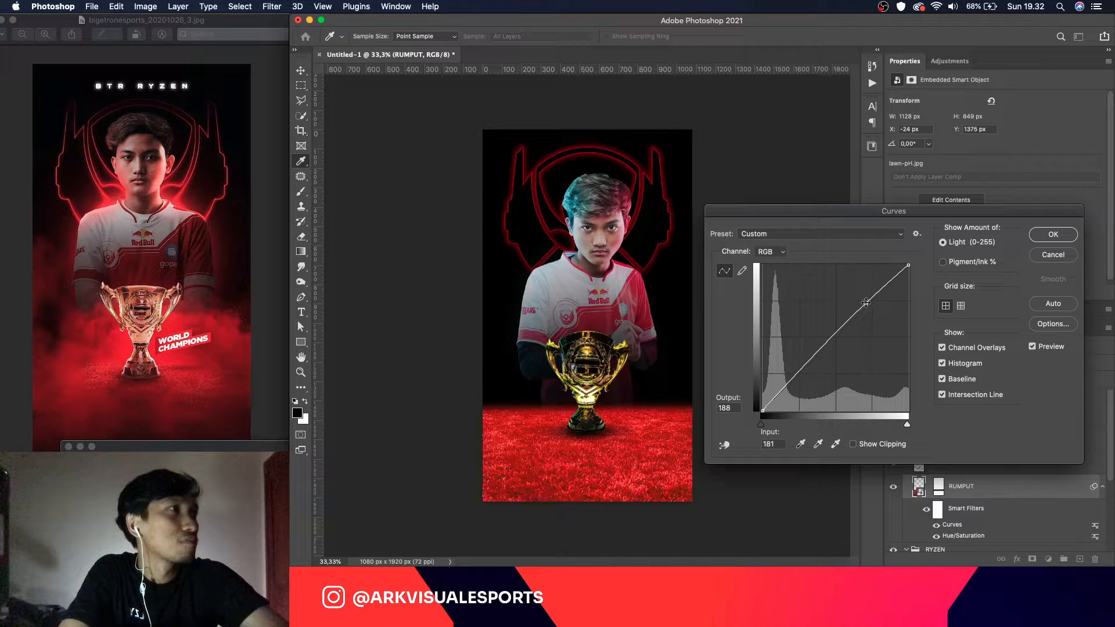
{"action": "left_click_drag", "start_coordinate": [802, 370], "coordinate": [807, 385]}
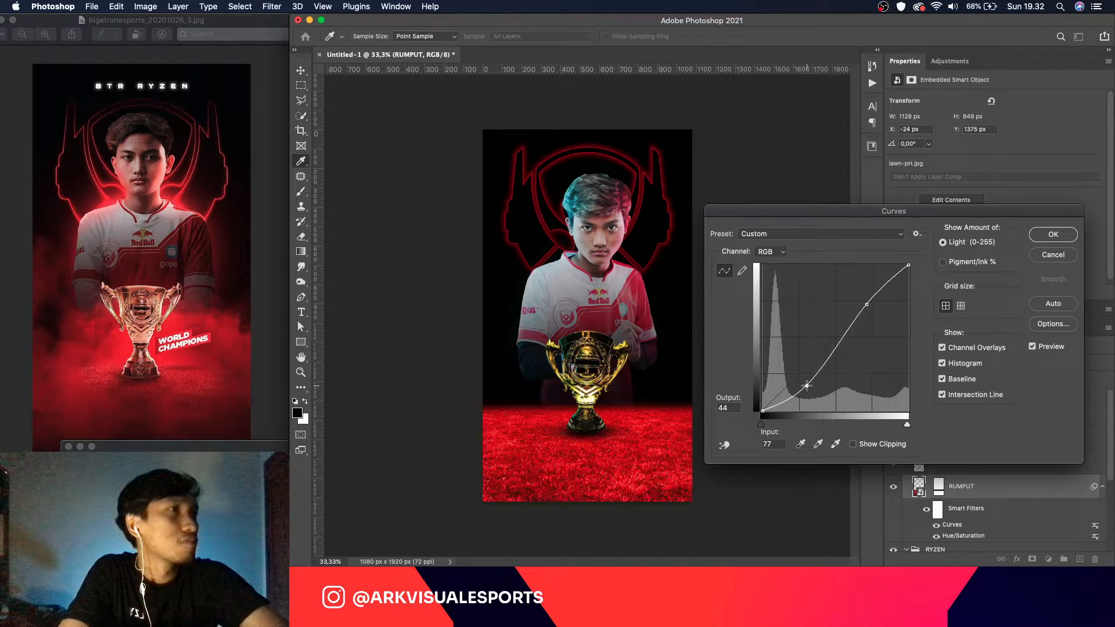
{"action": "left_click", "coordinate": [1053, 234]}
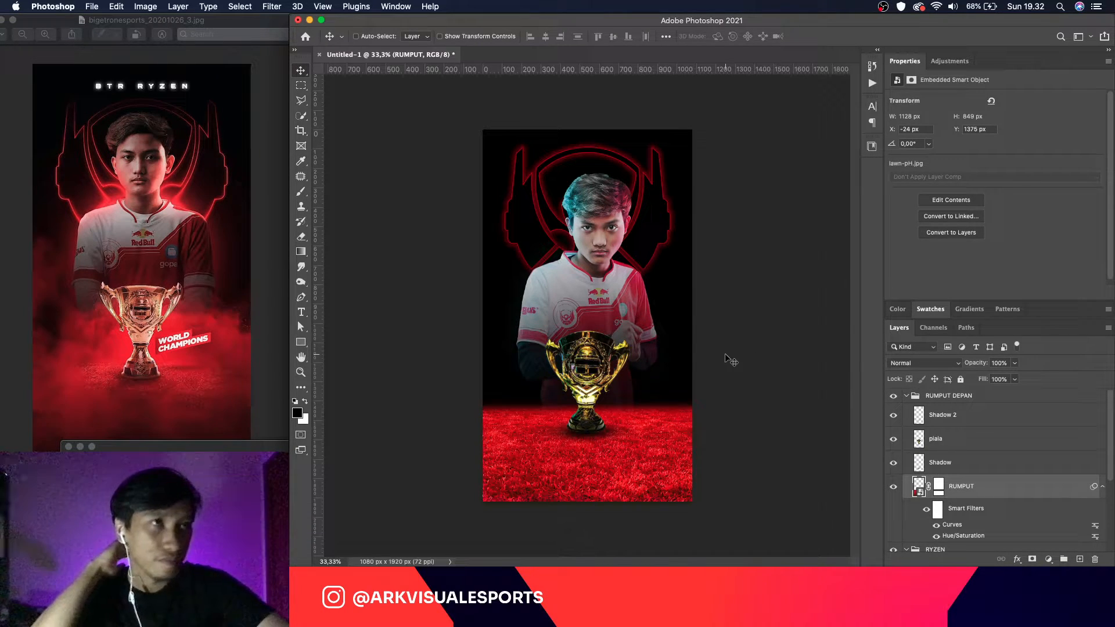
{"action": "left_click", "coordinate": [1102, 489]}
Step: Start a Curves adjustment on the piala trophy layer with a slightly raised highlight point and a shadow point at input 74, output 106
{"action": "left_click", "coordinate": [959, 436]}
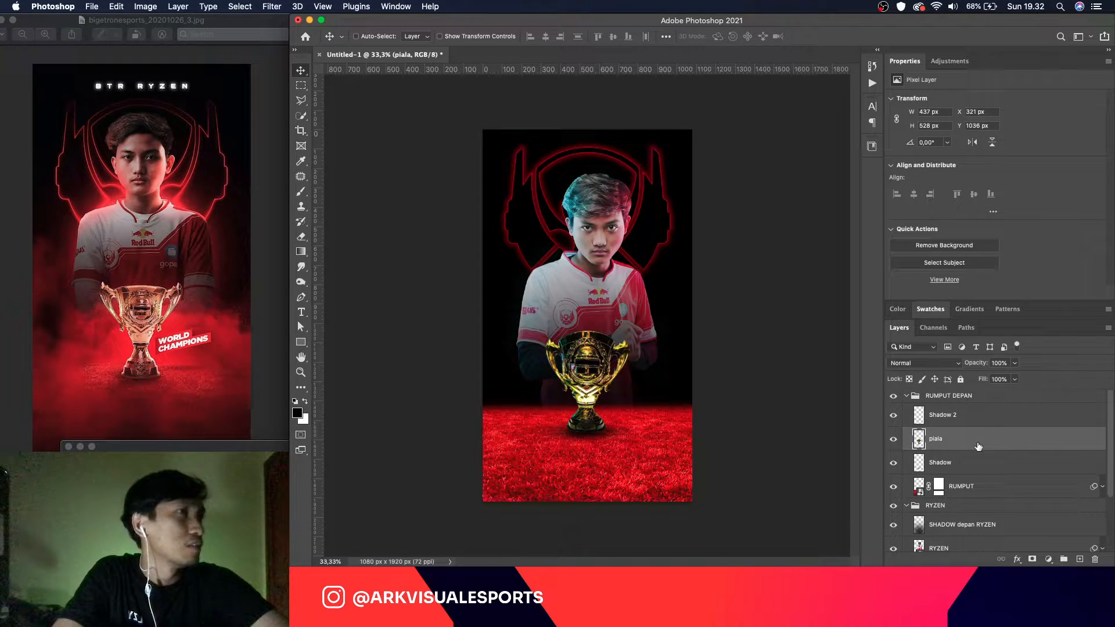
{"action": "key", "text": "super+m"}
{"action": "left_click", "coordinate": [1037, 314]}
{"action": "left_click", "coordinate": [145, 7]}
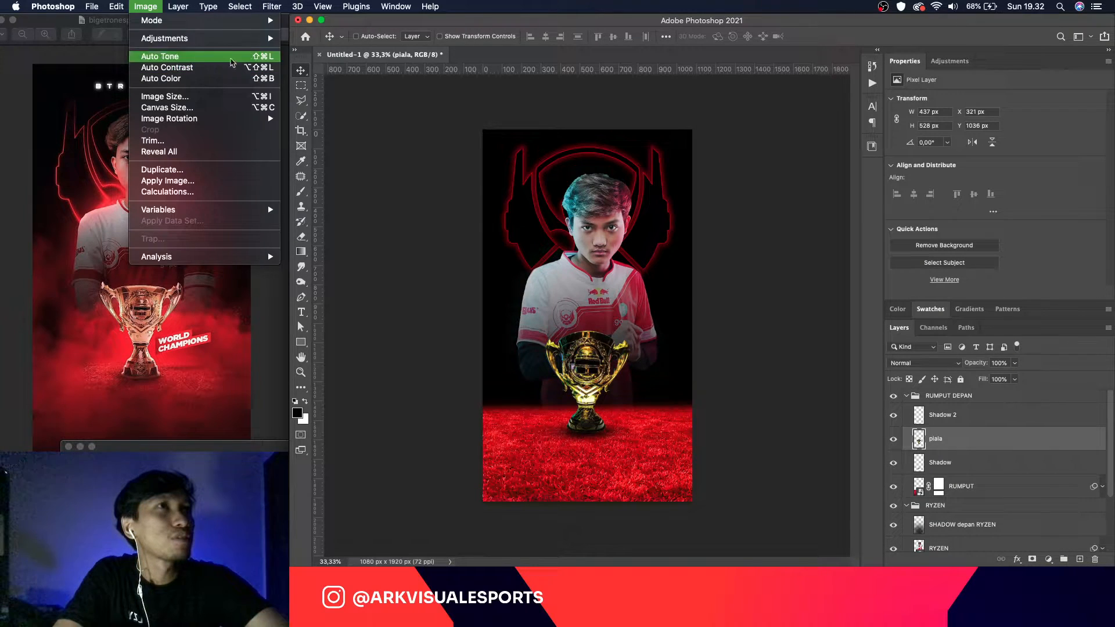
{"action": "mouse_move", "coordinate": [256, 38]}
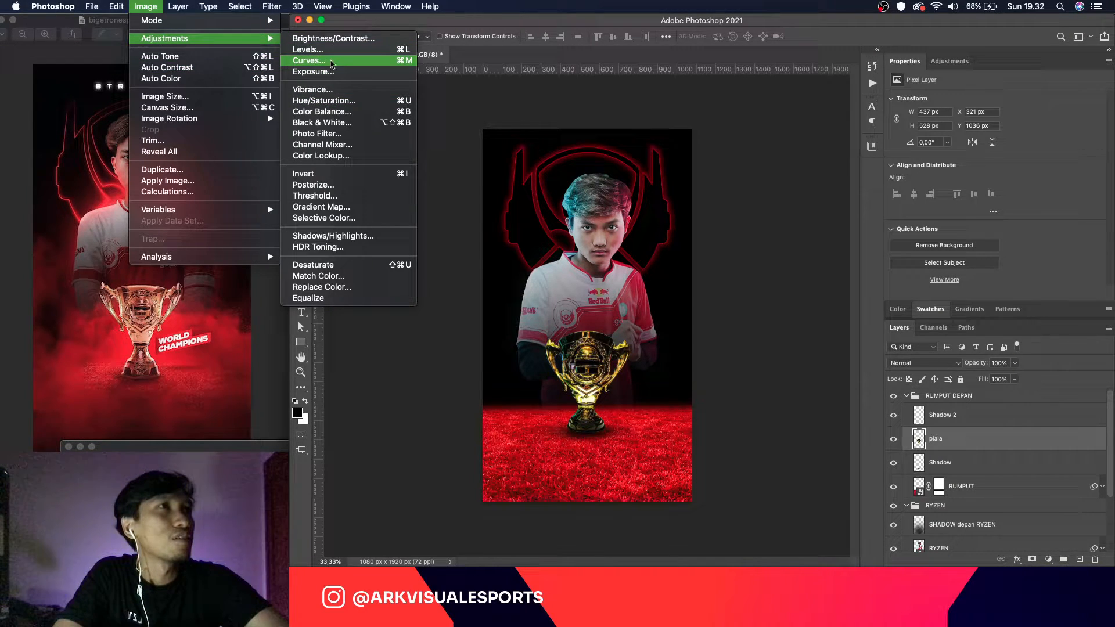
{"action": "left_click", "coordinate": [401, 61]}
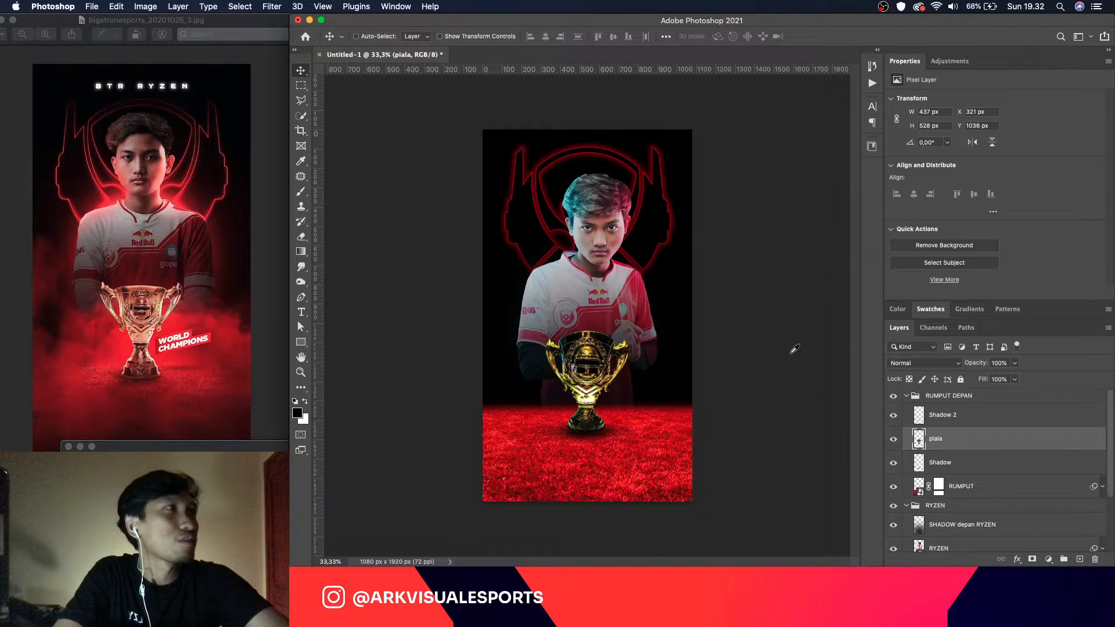
{"action": "left_click_drag", "start_coordinate": [851, 365], "coordinate": [849, 356]}
{"action": "left_click_drag", "start_coordinate": [811, 392], "coordinate": [788, 411]}
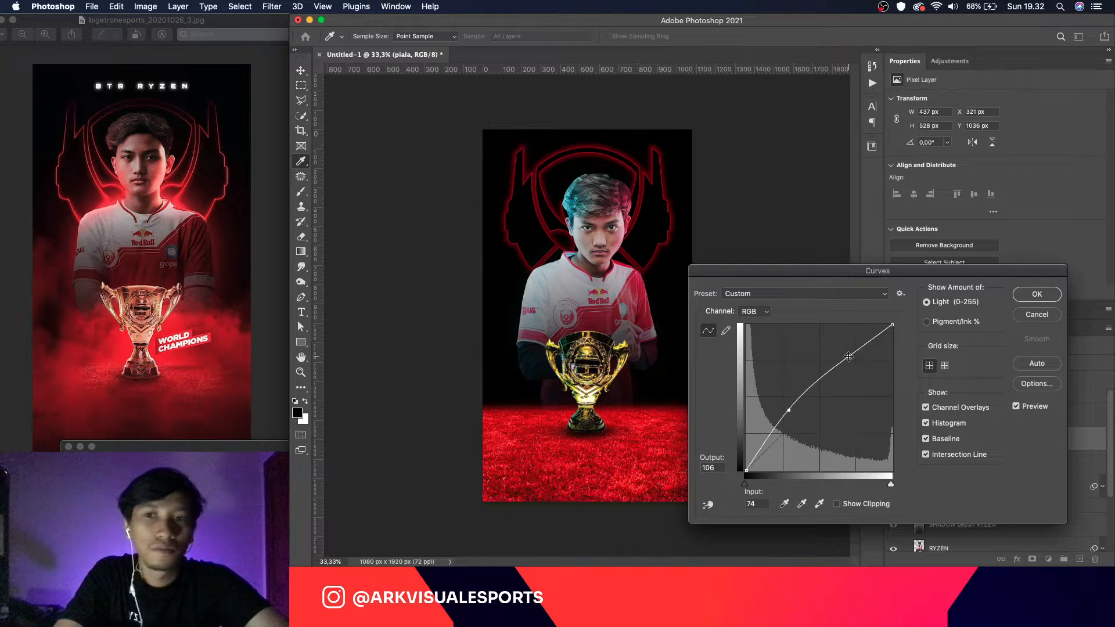
Step: Refine the piala Curves to a shadow point at input 61, output 134 and a highlight point at 161, 192, and apply it
{"action": "left_click_drag", "start_coordinate": [849, 356], "coordinate": [822, 348]}
{"action": "left_click_drag", "start_coordinate": [789, 410], "coordinate": [784, 408]}
{"action": "left_click_drag", "start_coordinate": [818, 349], "coordinate": [836, 353]}
{"action": "left_click_drag", "start_coordinate": [785, 407], "coordinate": [770, 393]}
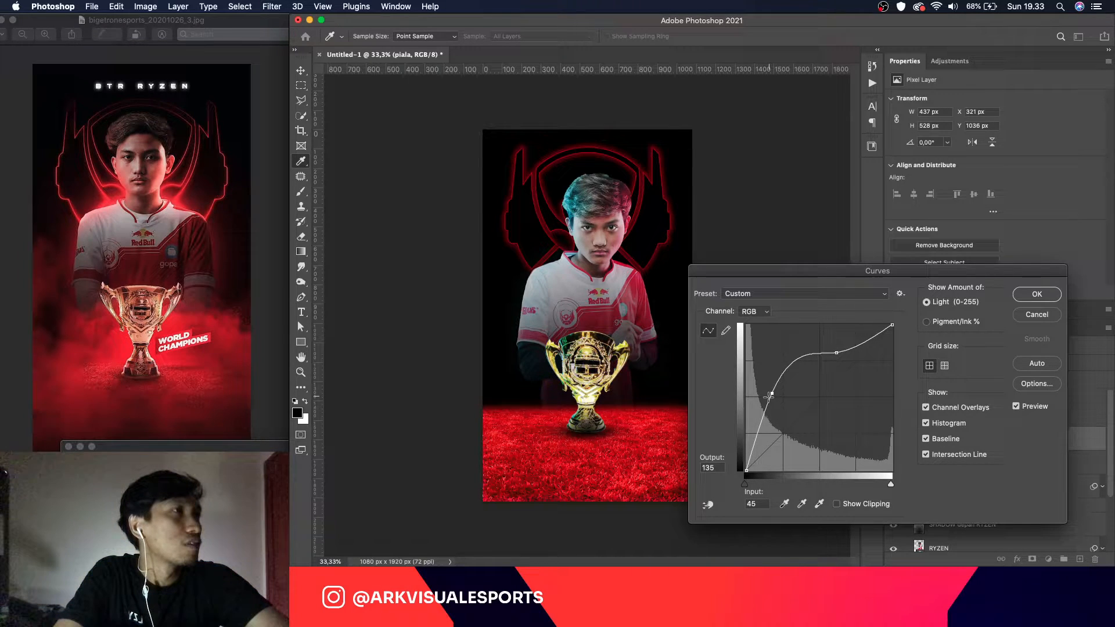
{"action": "mouse_move", "coordinate": [770, 393]}
{"action": "left_mouse_down"}
{"action": "mouse_move", "coordinate": [763, 386]}
{"action": "mouse_move", "coordinate": [779, 403]}
{"action": "left_mouse_up"}
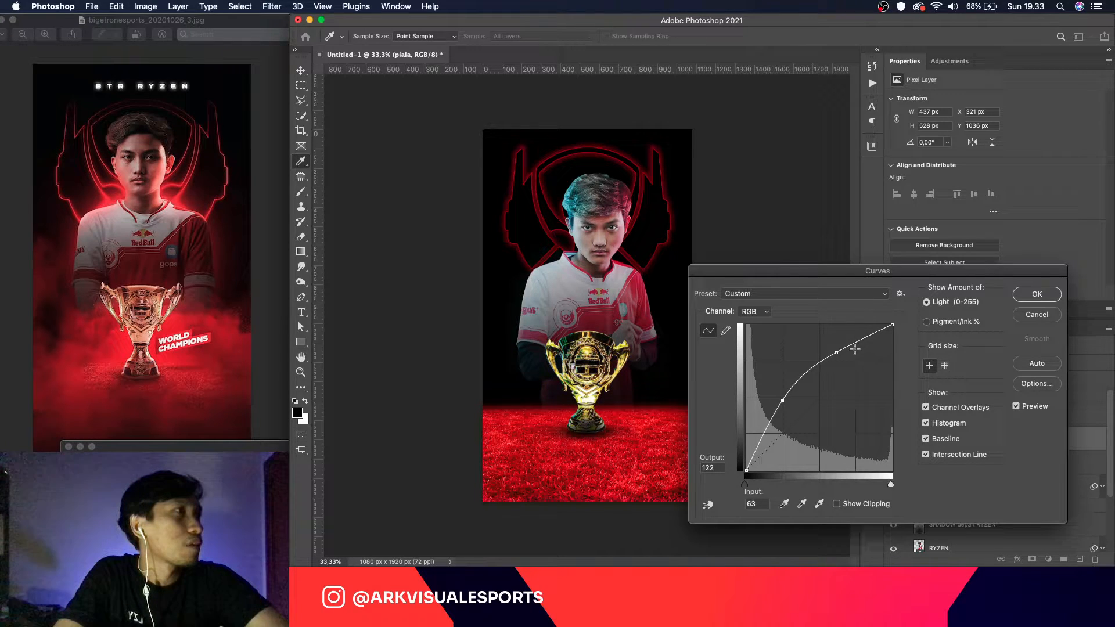
{"action": "left_click_drag", "start_coordinate": [835, 352], "coordinate": [839, 355]}
{"action": "left_click_drag", "start_coordinate": [780, 400], "coordinate": [779, 391]}
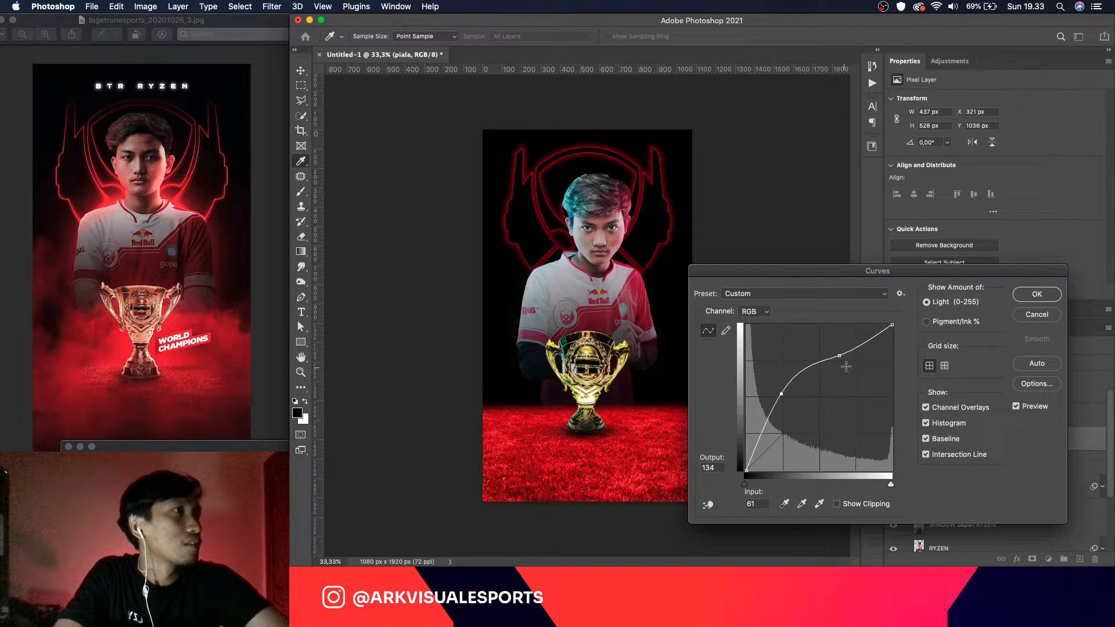
{"action": "left_click_drag", "start_coordinate": [839, 358], "coordinate": [838, 361]}
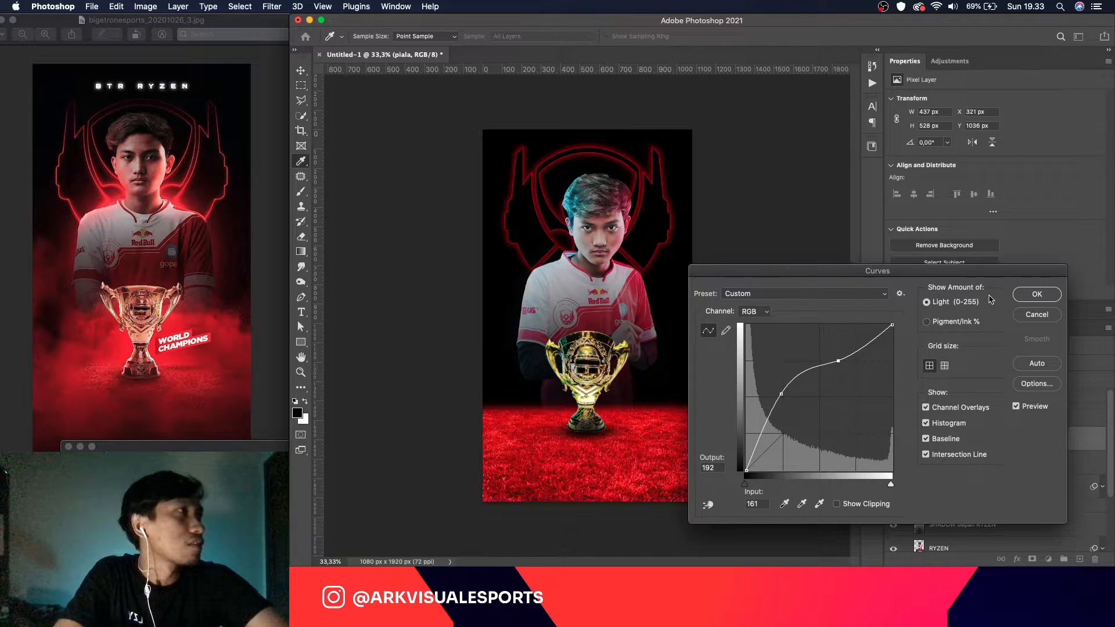
{"action": "left_click", "coordinate": [1037, 294]}
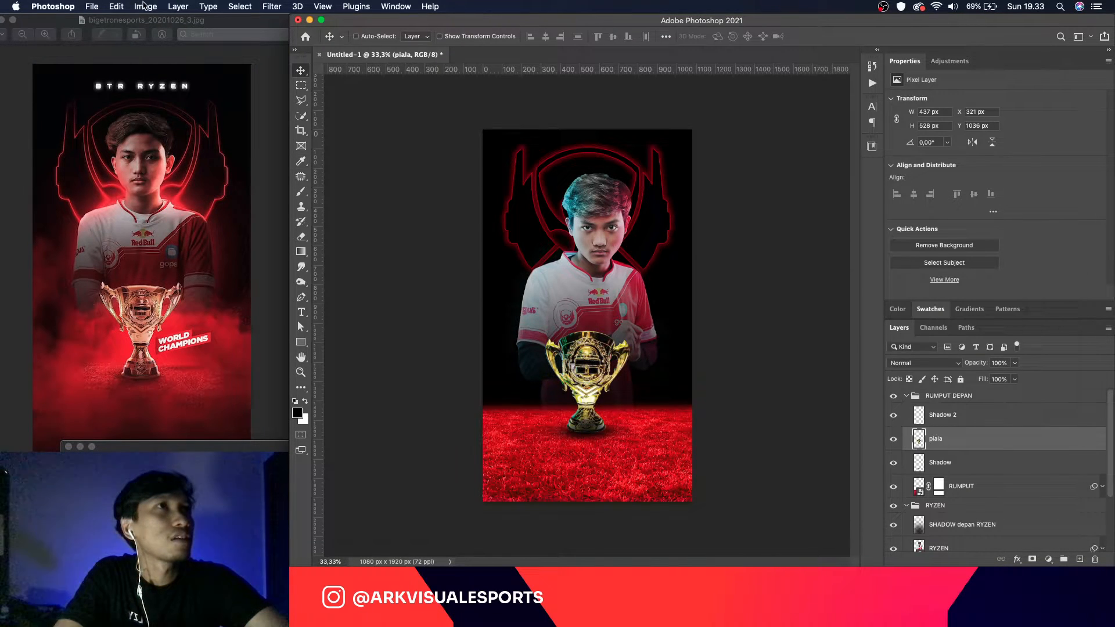
Step: Reduce the piala trophy layer's saturation to -31 with a Hue/Saturation adjustment and apply it
{"action": "left_click", "coordinate": [145, 6]}
{"action": "left_click", "coordinate": [145, 6]}
{"action": "left_click", "coordinate": [147, 7]}
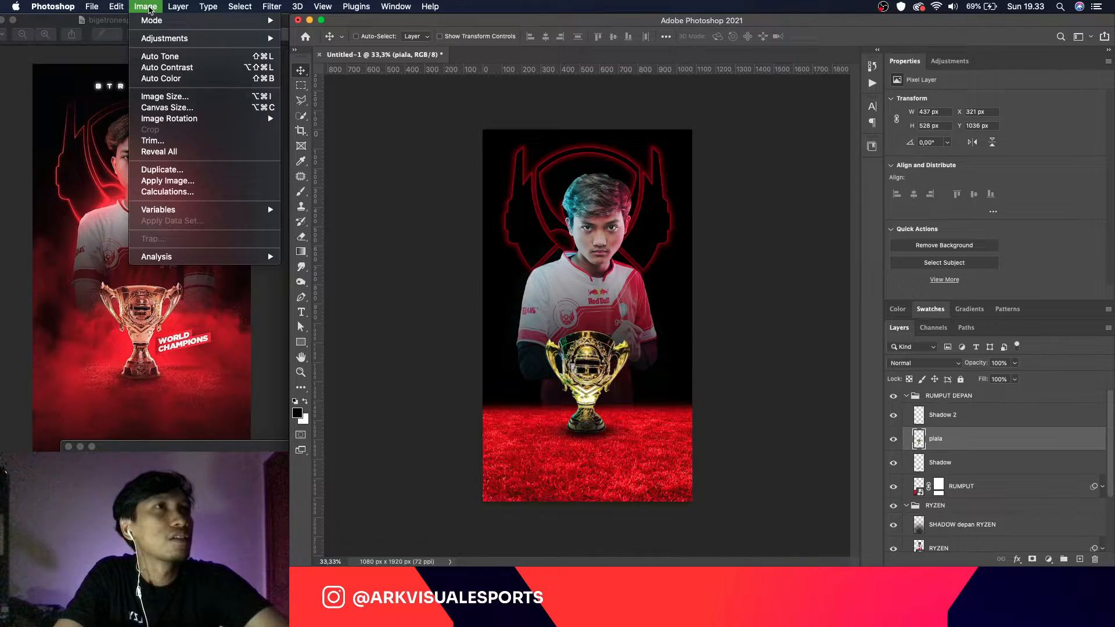
{"action": "mouse_move", "coordinate": [256, 38]}
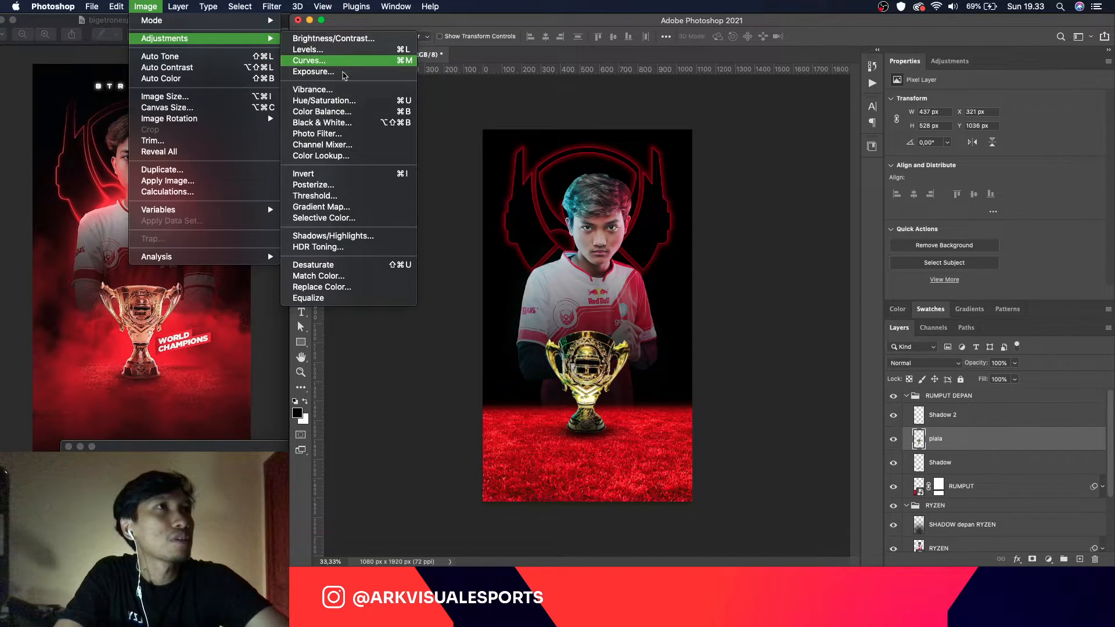
{"action": "left_click", "coordinate": [324, 101]}
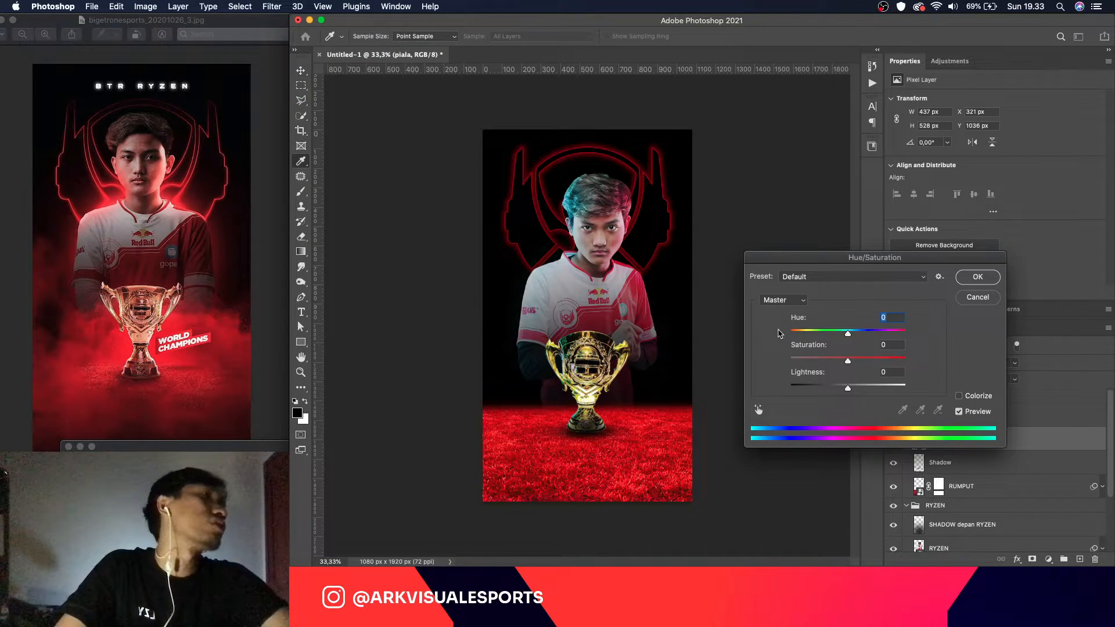
{"action": "left_click_drag", "start_coordinate": [847, 362], "coordinate": [830, 361]}
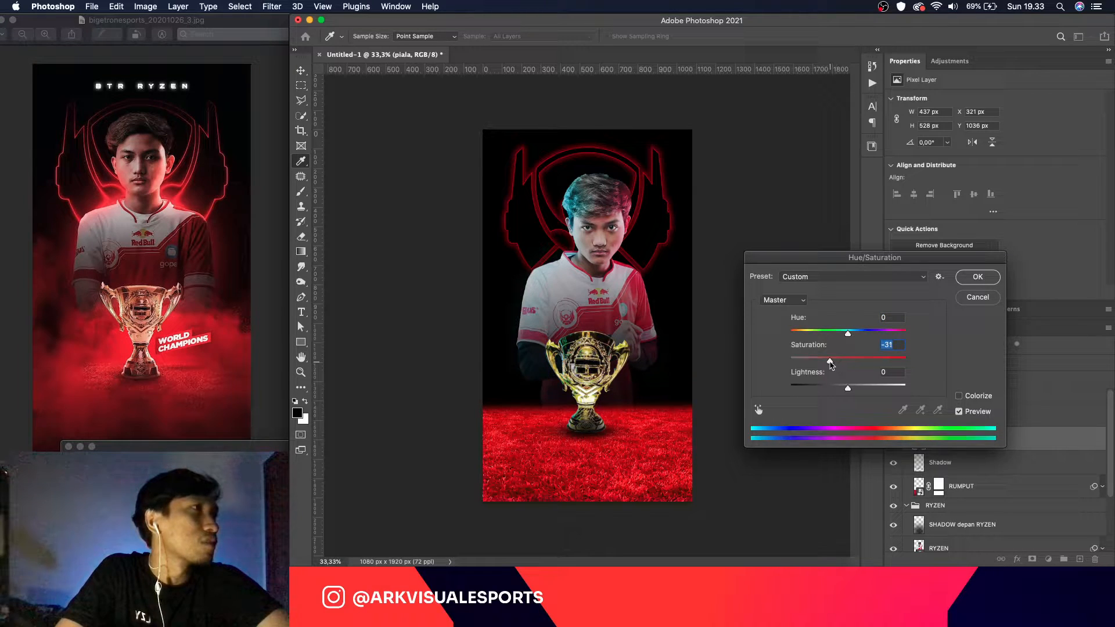
{"action": "left_click", "coordinate": [978, 277]}
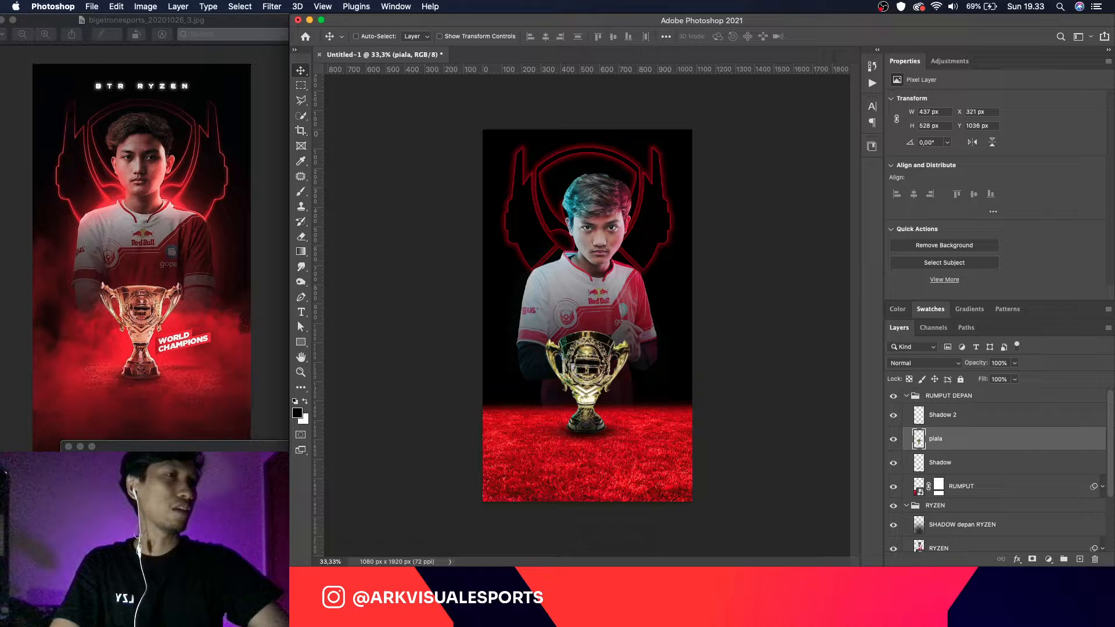
Step: Switch to Chrome, search Google Images for "smoke png" and preview the Smoke PNG result from pngimg.com
{"action": "key", "text": "super+Tab"}
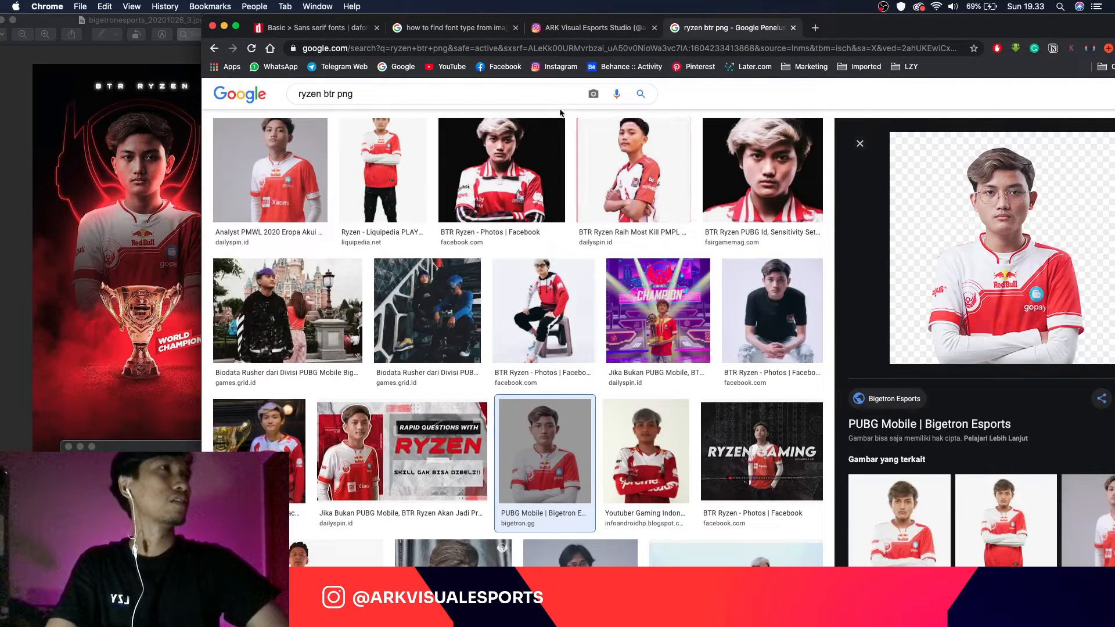
{"action": "key", "text": "super+a"}
{"action": "type", "text": "smoke png"}
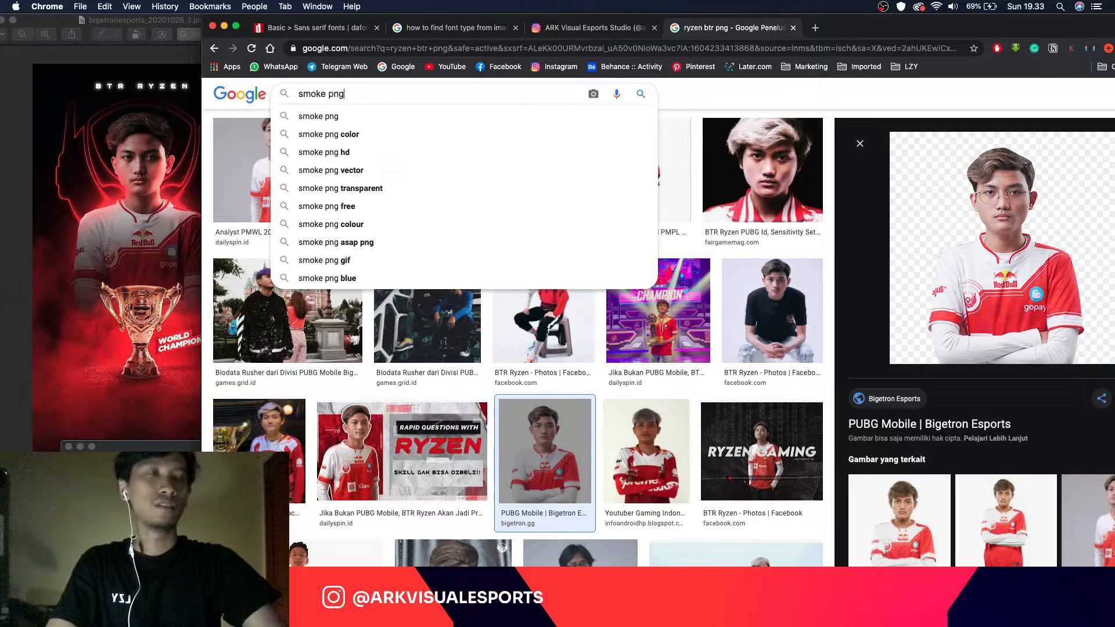
{"action": "key", "text": "Return"}
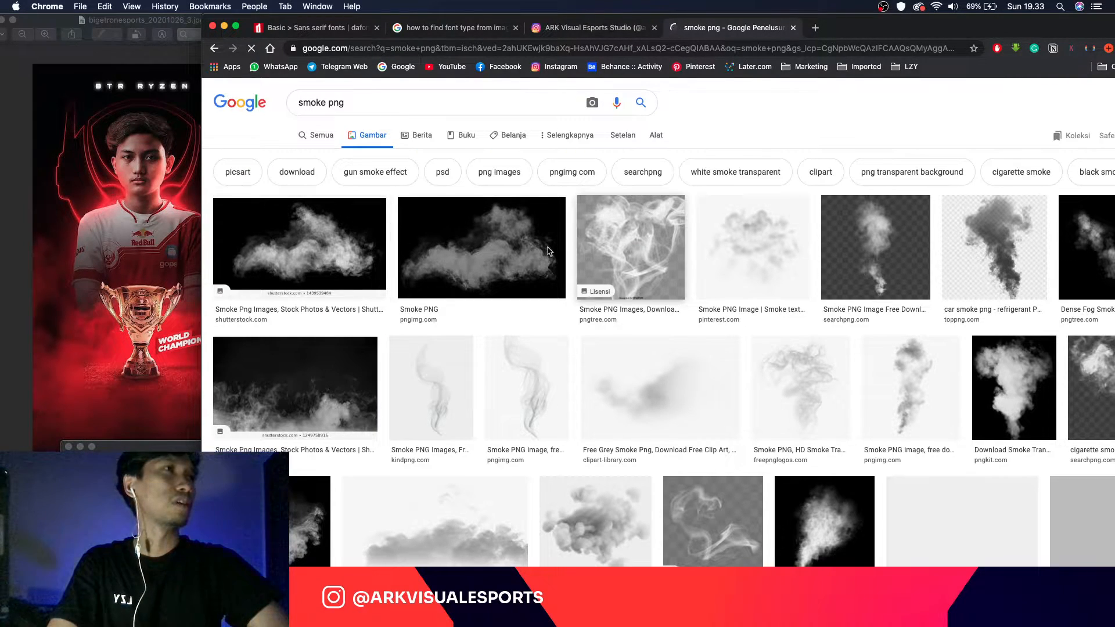
{"action": "left_click", "coordinate": [471, 250]}
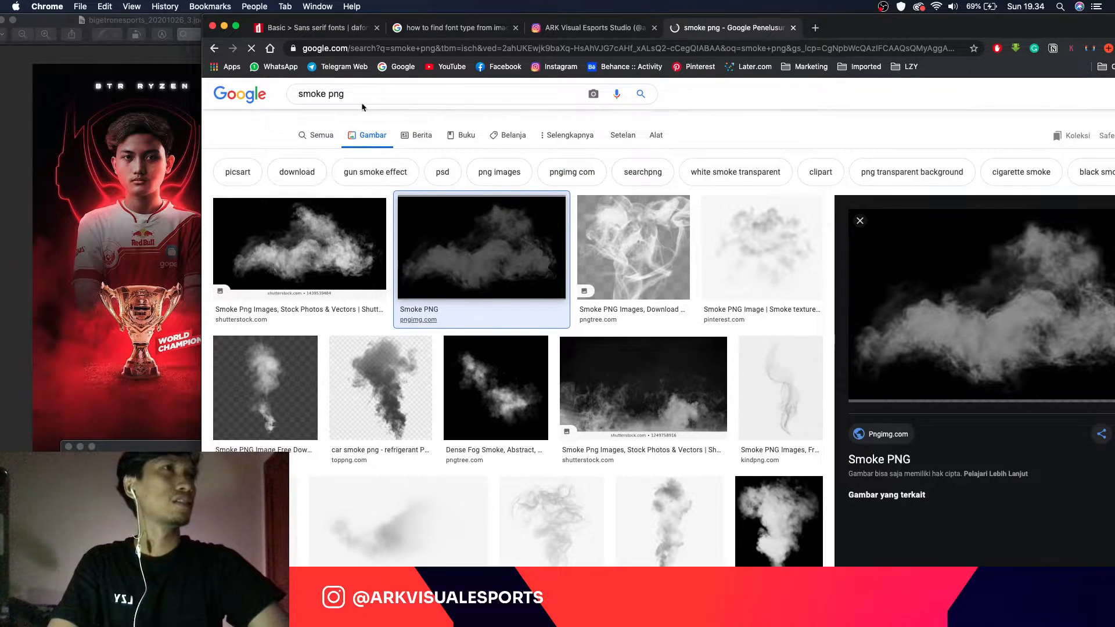
Step: Refine the image search to "smoke png color", and search for "powder splash background" in a new tab
{"action": "left_click", "coordinate": [353, 103]}
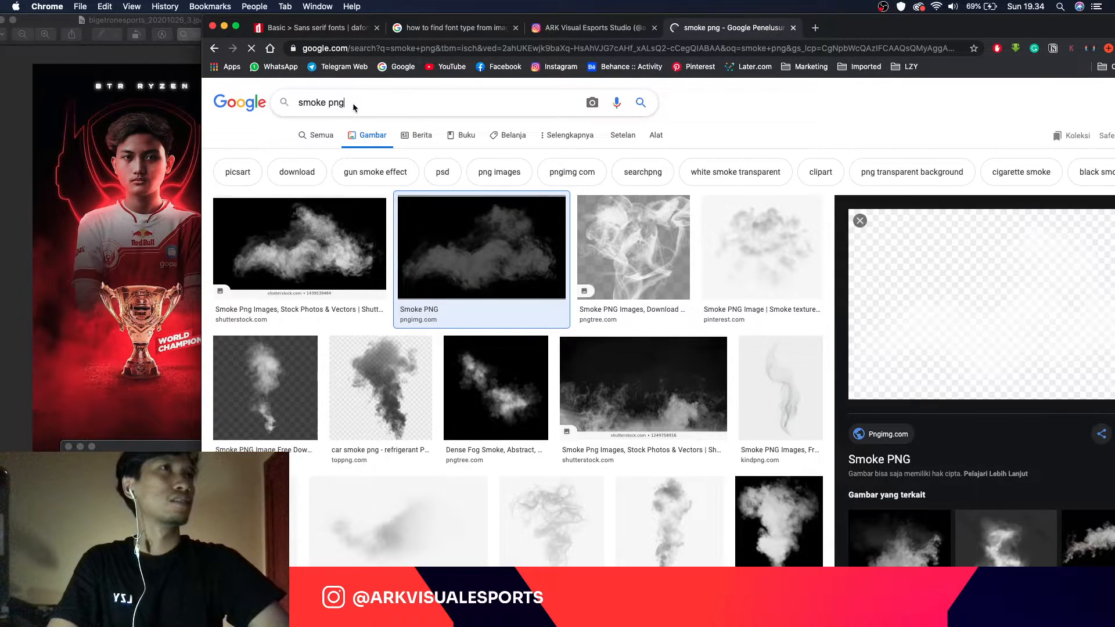
{"action": "type", "text": "color"}
{"action": "key", "text": "Return"}
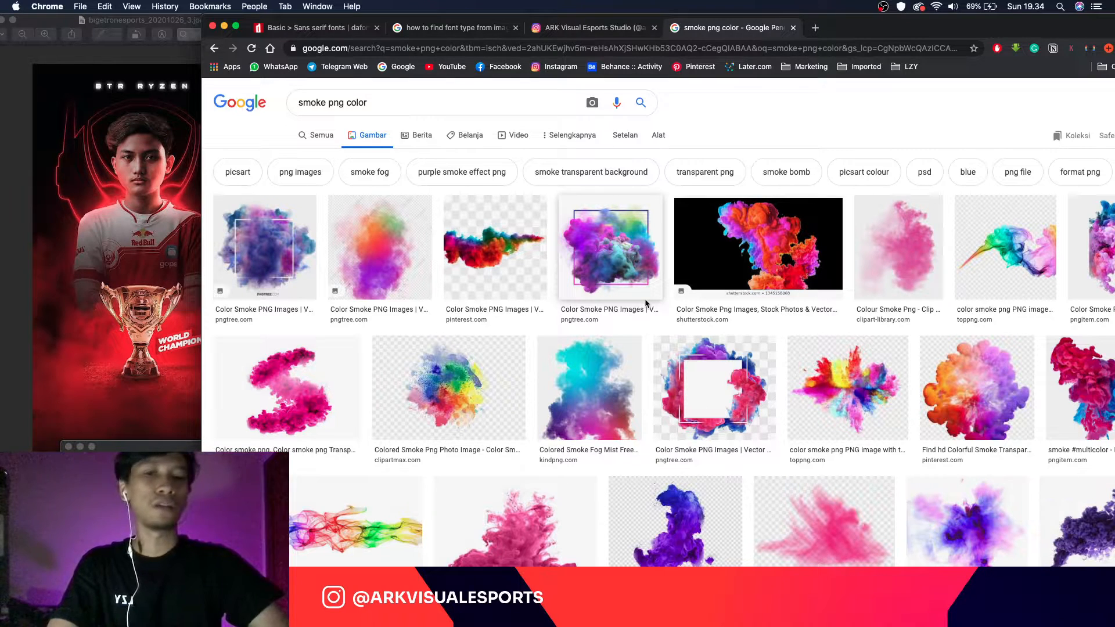
{"action": "key", "text": "super+t"}
{"action": "type", "text": "powder"}
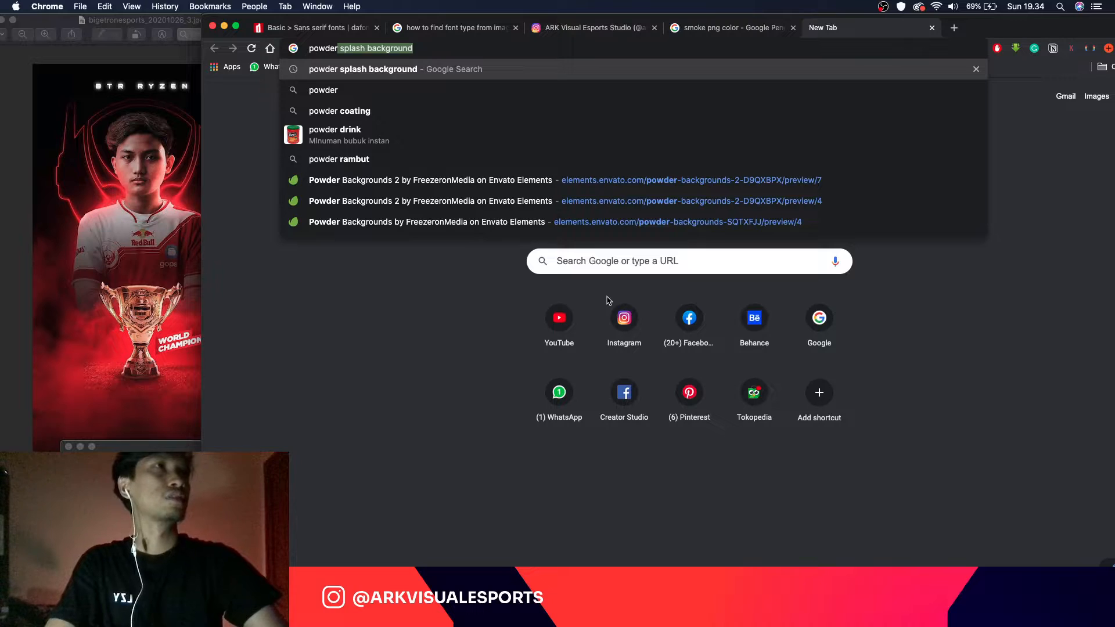
{"action": "key", "text": "Return"}
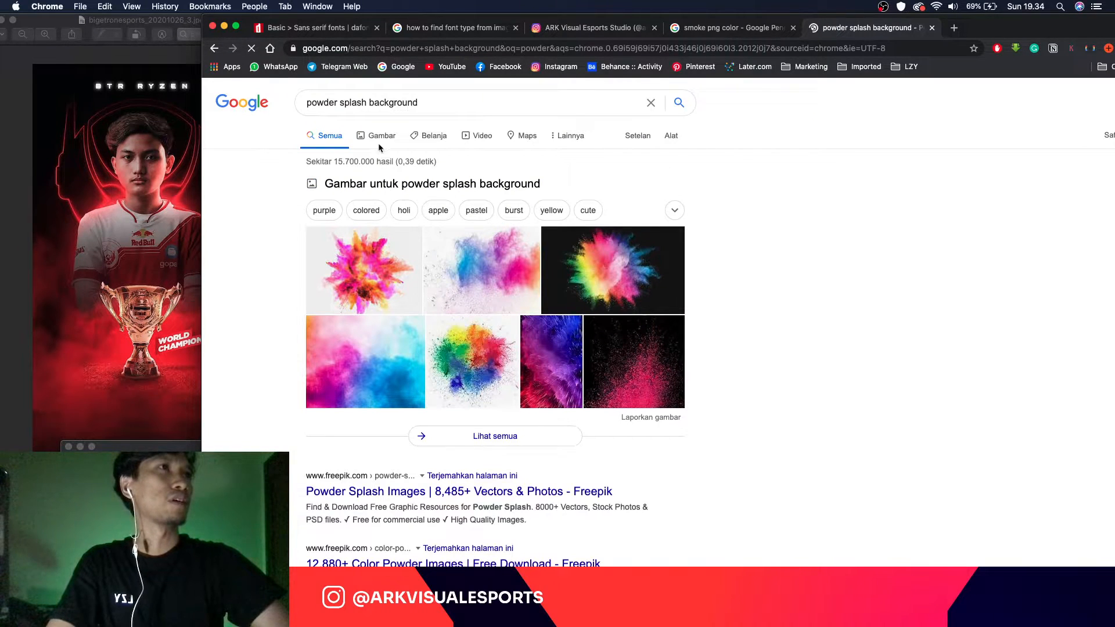
Step: Examine the smoke and powder texture around the trophy and WORLD CHAMPIONS text in the reference poster in Preview
{"action": "left_click", "coordinate": [125, 310]}
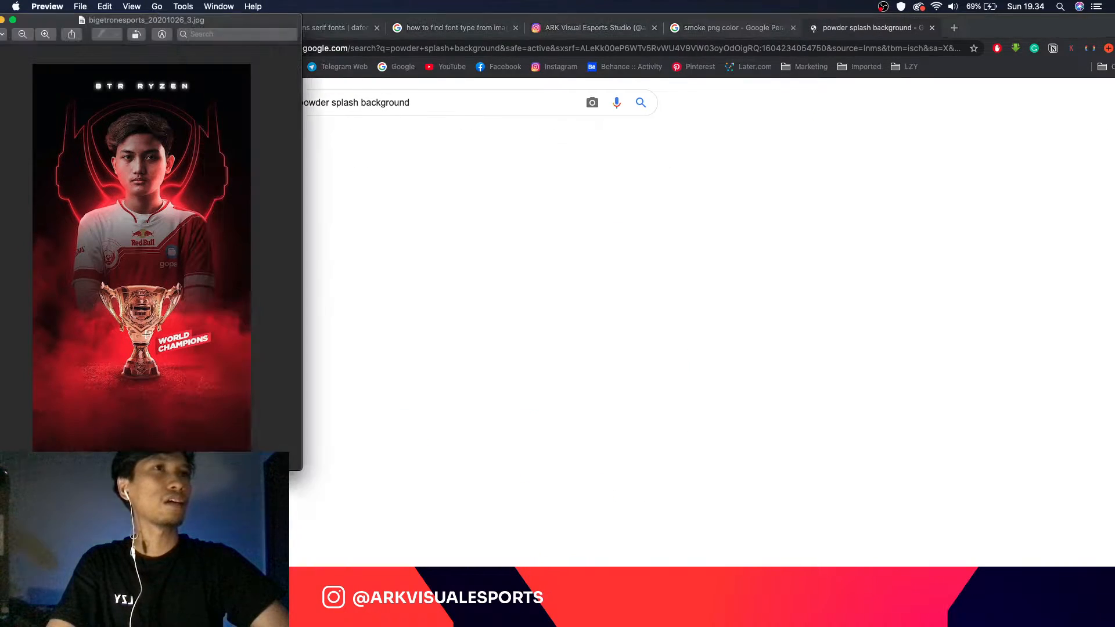
{"action": "scroll", "coordinate": [122, 317], "scroll_direction": "up", "scroll_amount": 5}
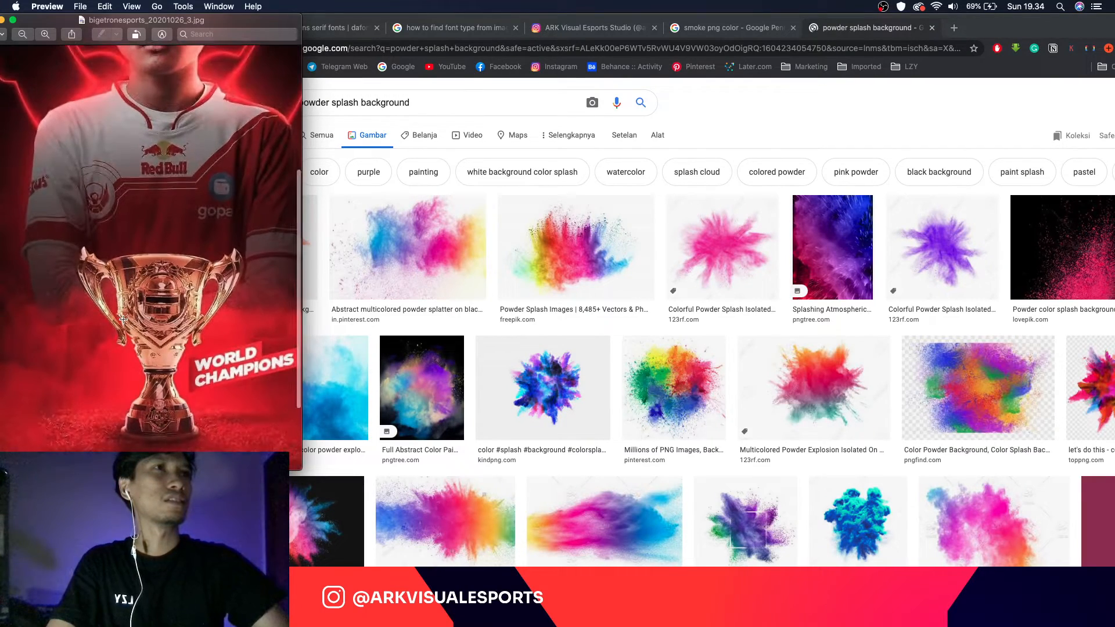
{"action": "scroll", "coordinate": [121, 317], "scroll_direction": "up", "scroll_amount": 3}
{"action": "left_click_drag", "start_coordinate": [185, 373], "coordinate": [90, 305]}
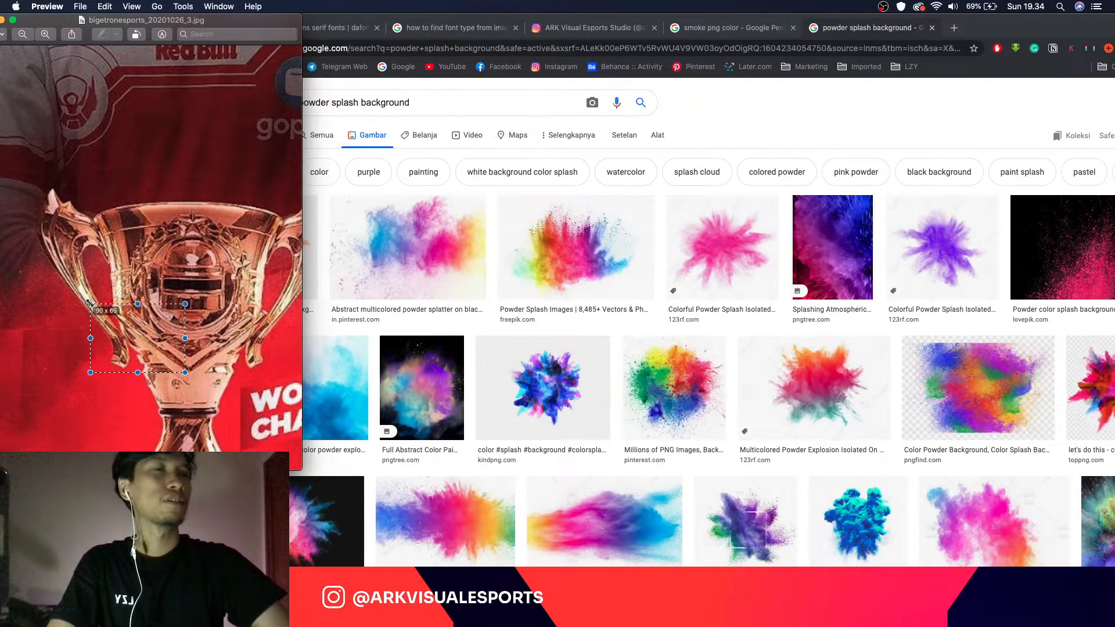
{"action": "left_click_drag", "start_coordinate": [259, 362], "coordinate": [215, 333]}
{"action": "left_click", "coordinate": [199, 350]}
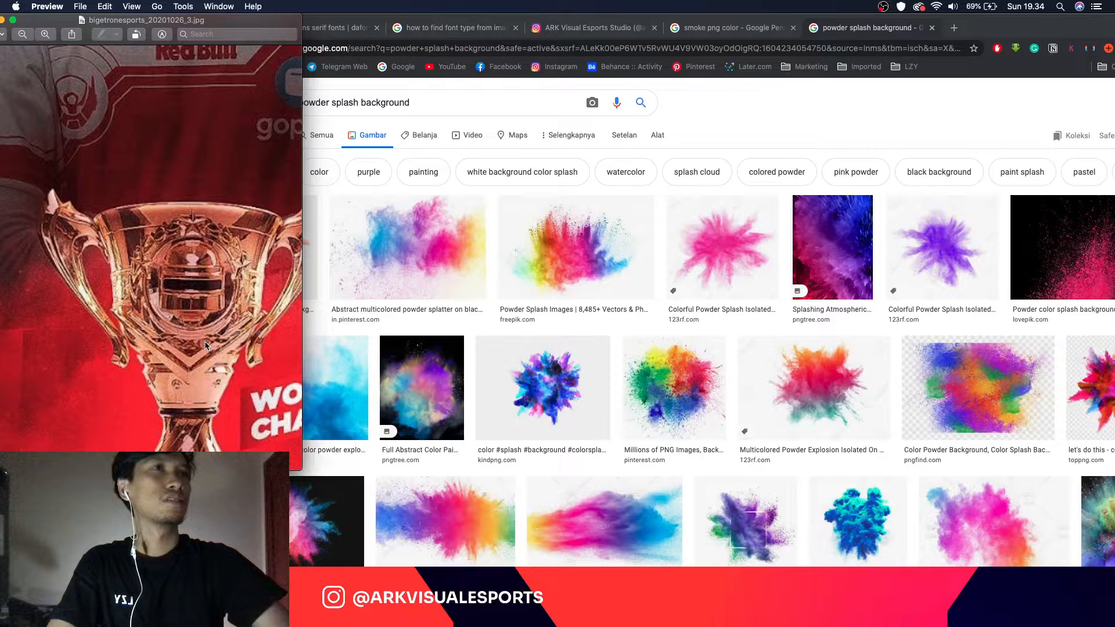
{"action": "scroll", "coordinate": [204, 349], "scroll_direction": "down", "scroll_amount": 8}
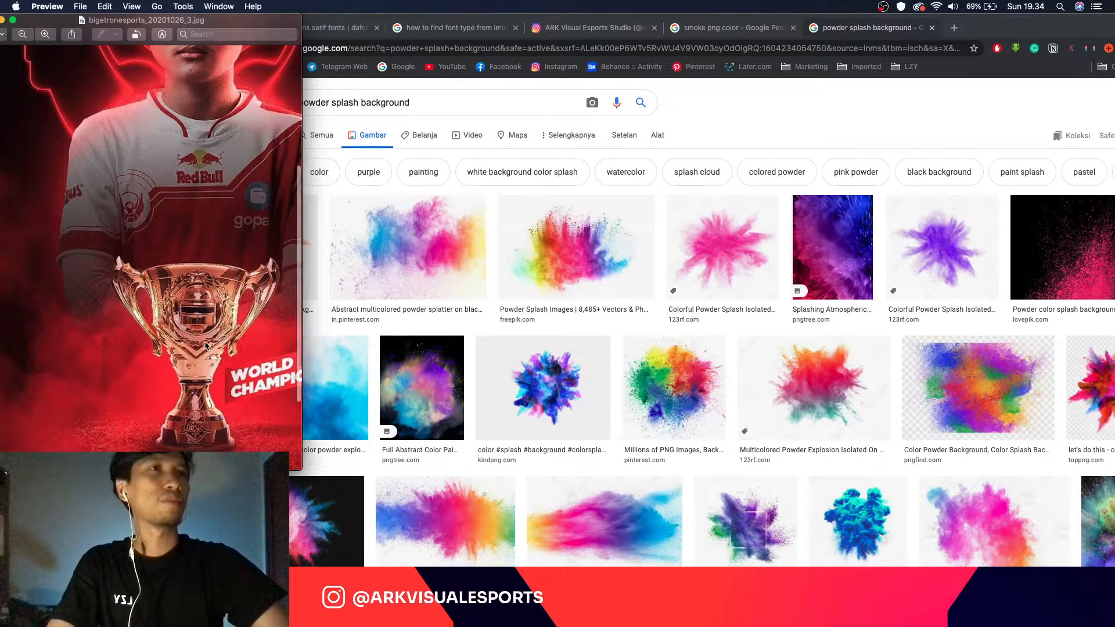
{"action": "scroll", "coordinate": [197, 360], "scroll_direction": "down", "scroll_amount": 5}
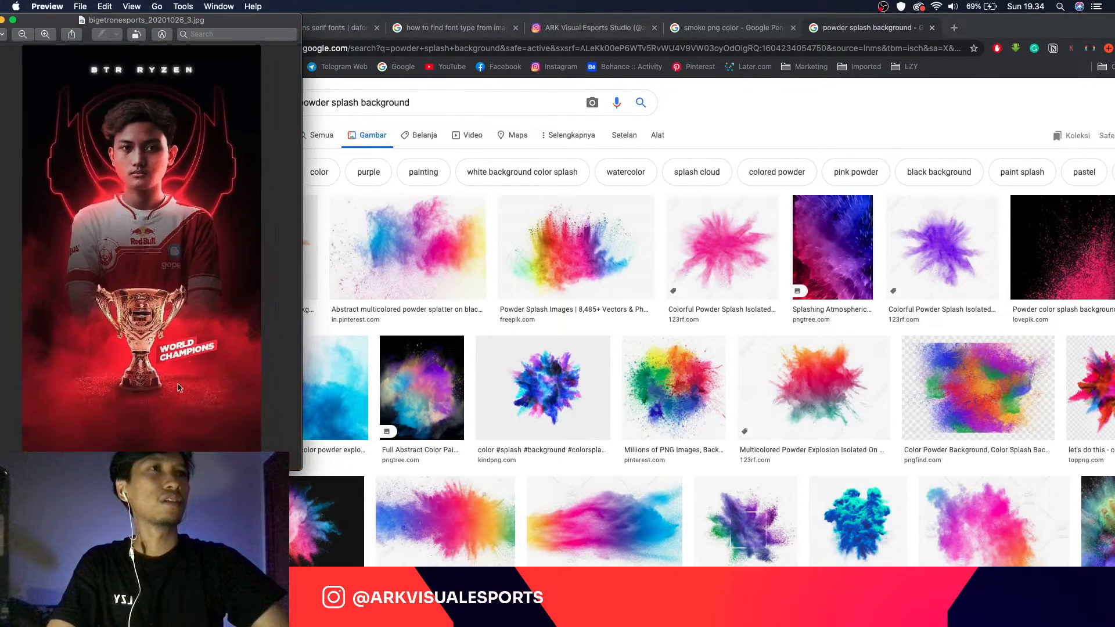
{"action": "scroll", "coordinate": [198, 358], "scroll_direction": "up", "scroll_amount": 8}
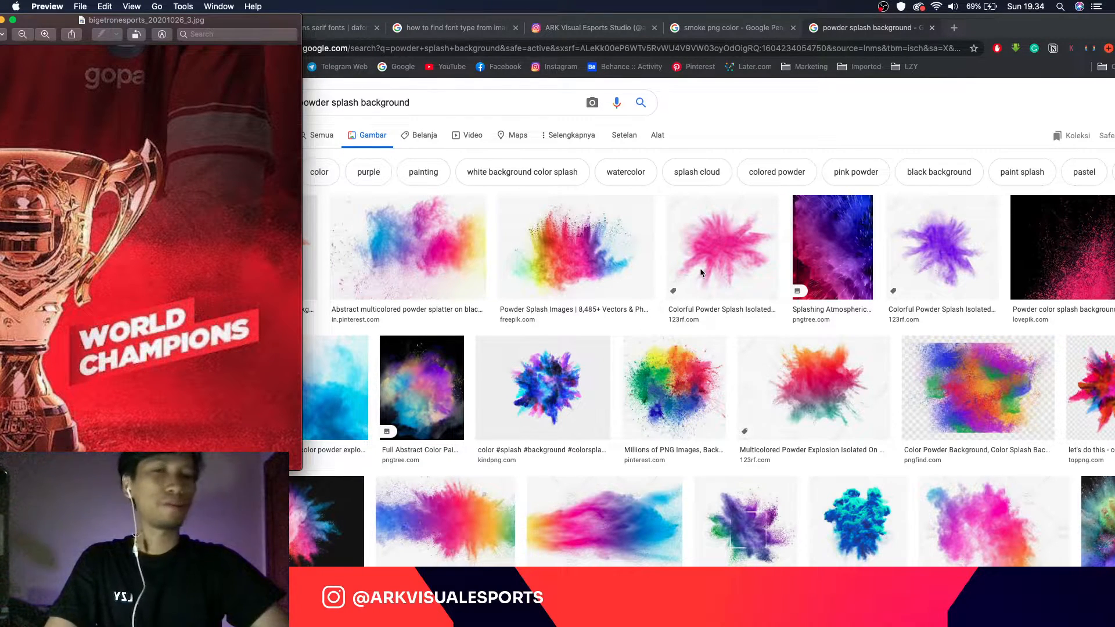
{"action": "scroll", "coordinate": [182, 323], "scroll_direction": "down", "scroll_amount": 3}
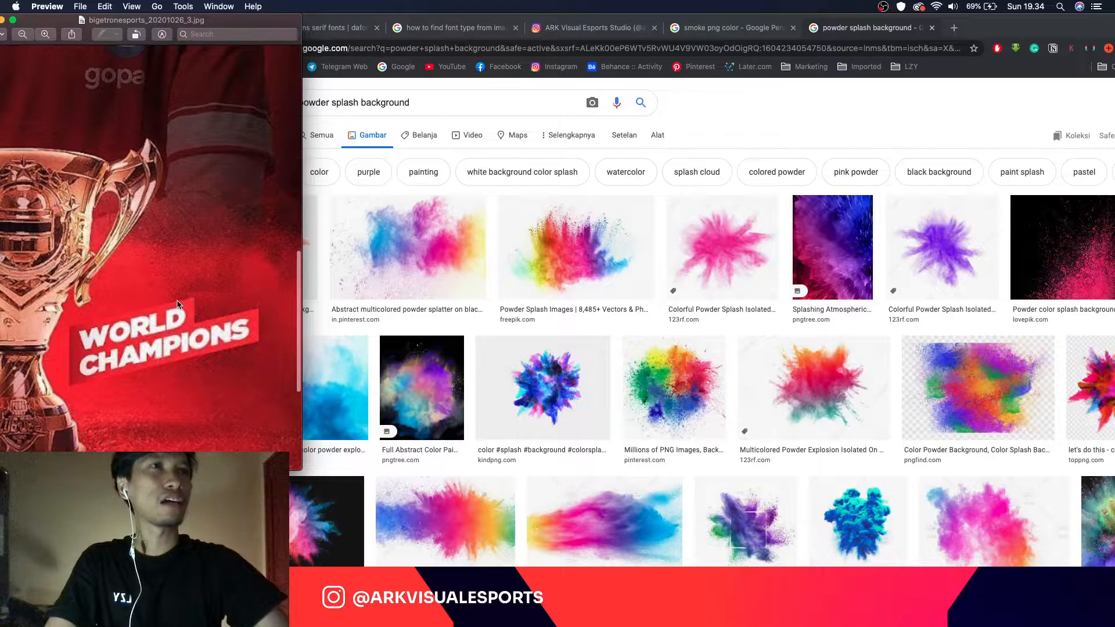
{"action": "scroll", "coordinate": [177, 302], "scroll_direction": "up", "scroll_amount": 3}
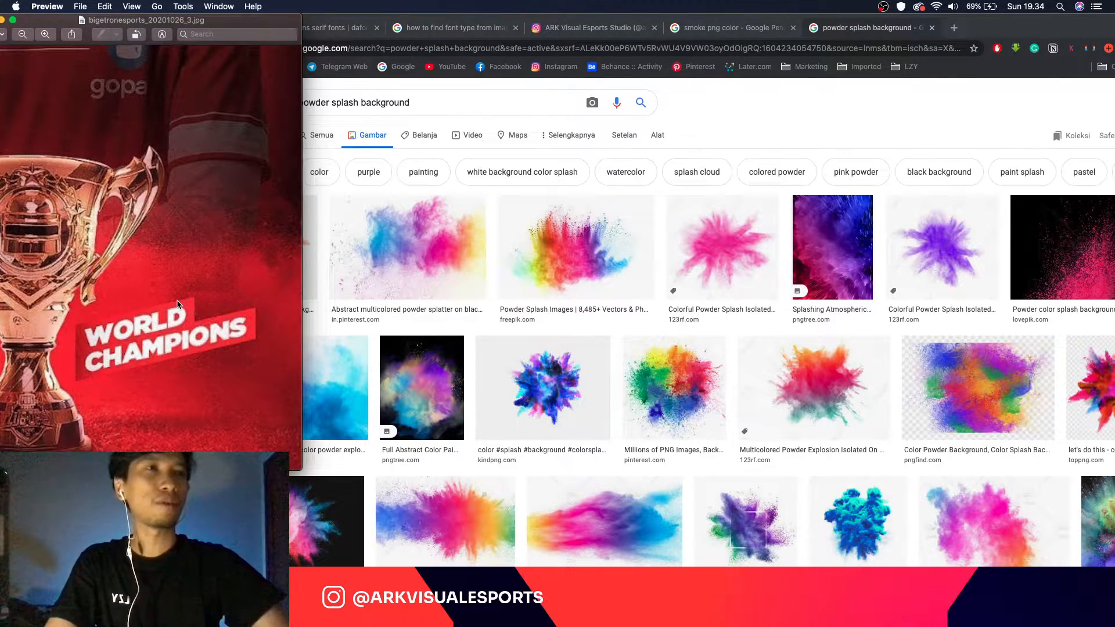
{"action": "left_click", "coordinate": [330, 159]}
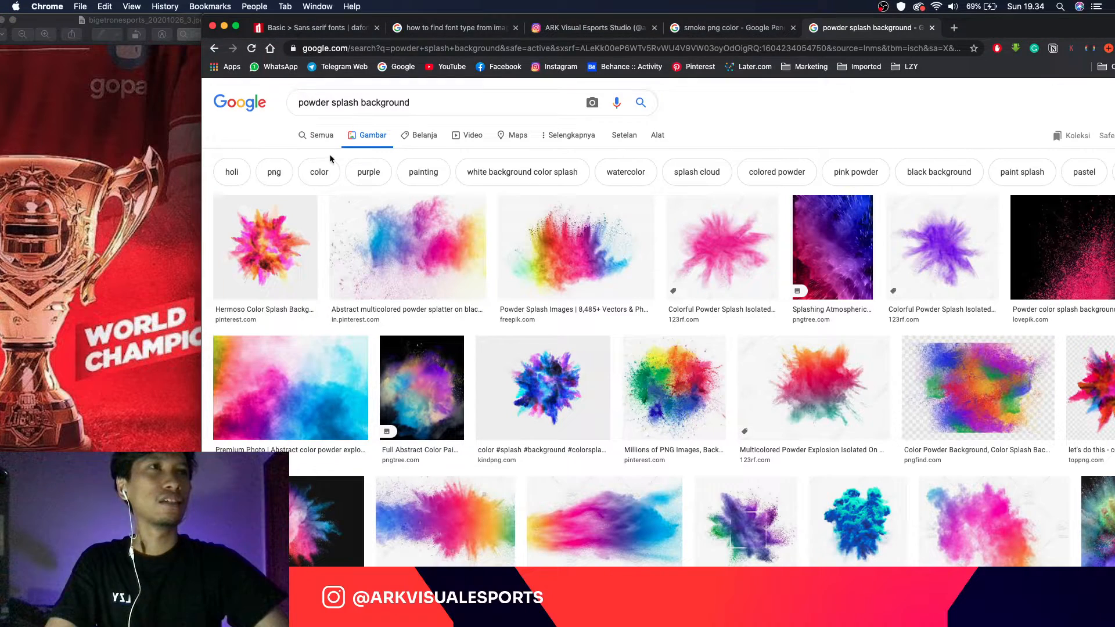
{"action": "left_click", "coordinate": [183, 203]}
{"action": "scroll", "coordinate": [106, 256], "scroll_direction": "down", "scroll_amount": 5}
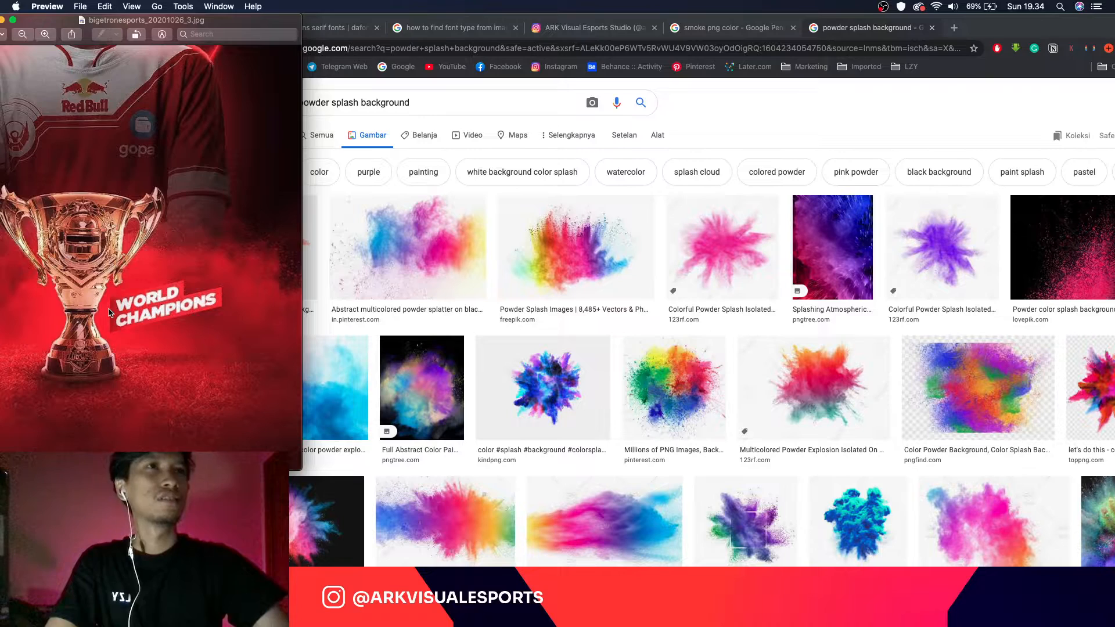
{"action": "scroll", "coordinate": [121, 337], "scroll_direction": "down", "scroll_amount": 5}
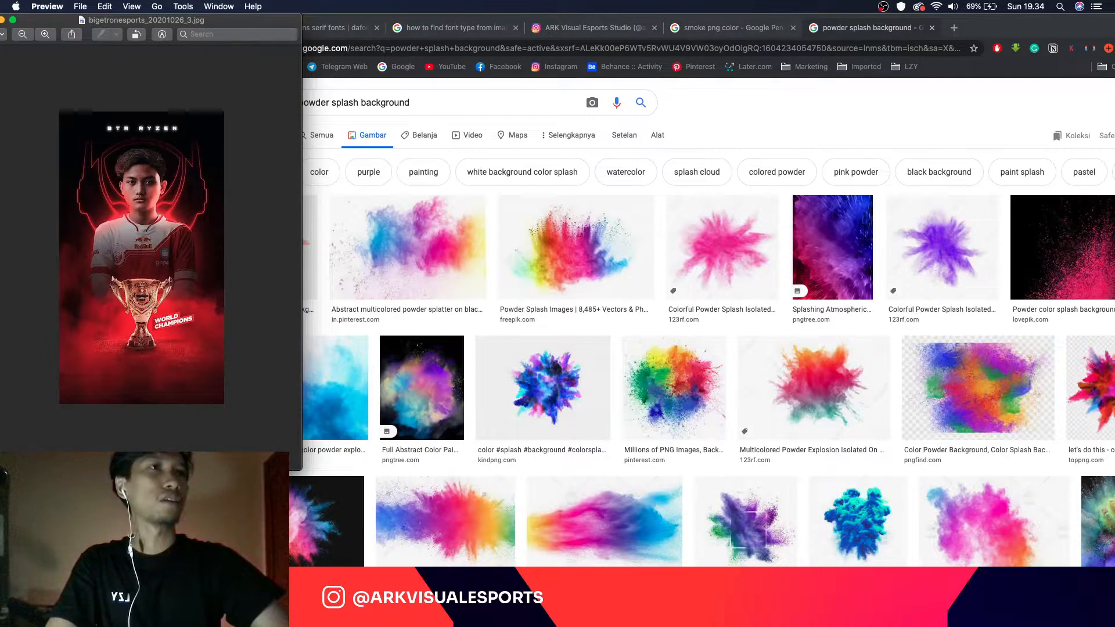
Step: Place 1.jpg from the Powder Backgrounds folder in Finder into the Photoshop poster above the piala layer at its default size
{"action": "left_click", "coordinate": [279, 608]}
{"action": "left_click", "coordinate": [496, 492]}
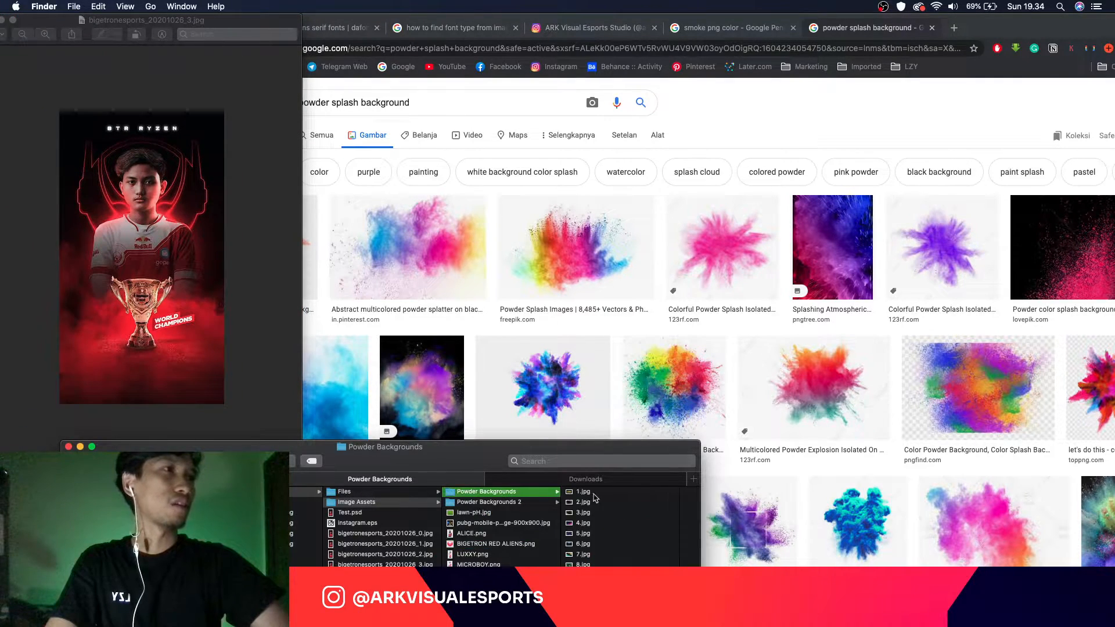
{"action": "left_click", "coordinate": [583, 493]}
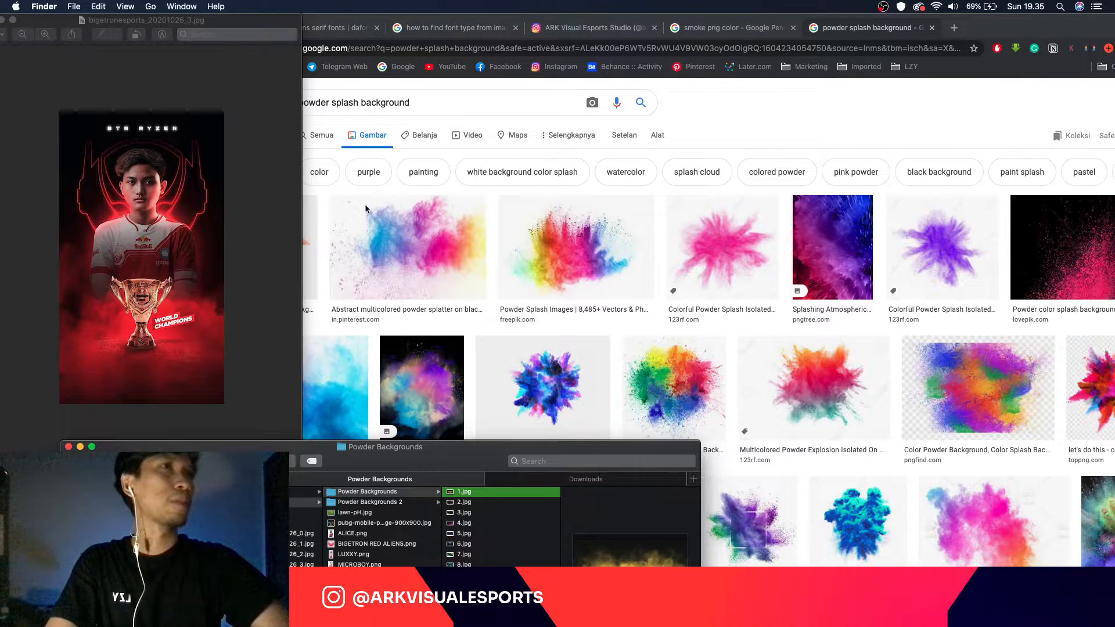
{"action": "key", "text": "super+Tab"}
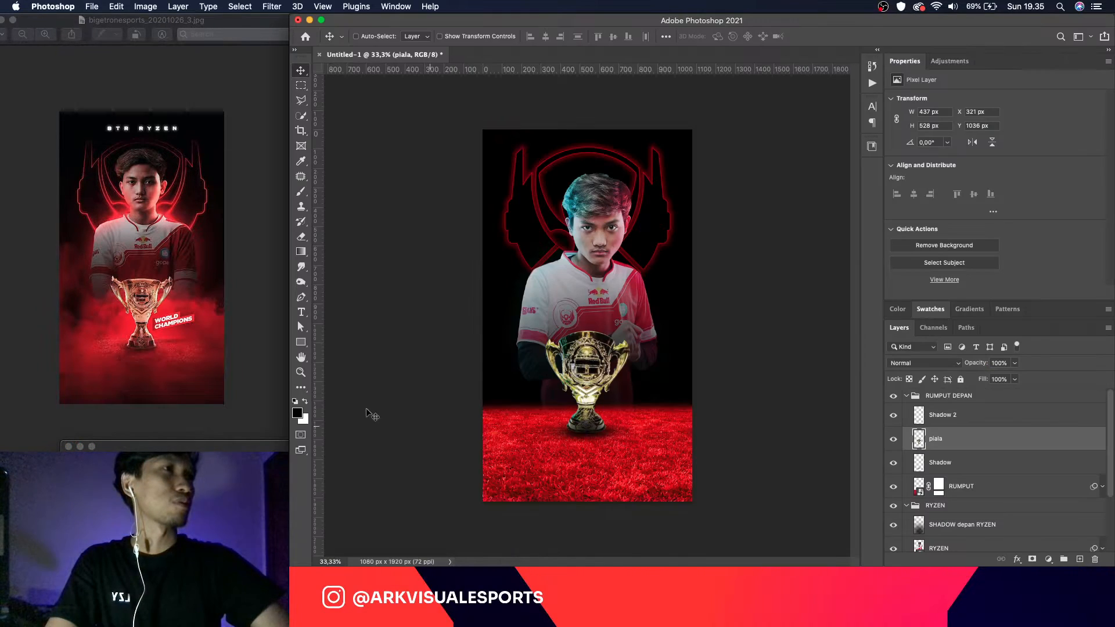
{"action": "left_click", "coordinate": [259, 446]}
{"action": "left_click_drag", "start_coordinate": [502, 494], "coordinate": [601, 358]}
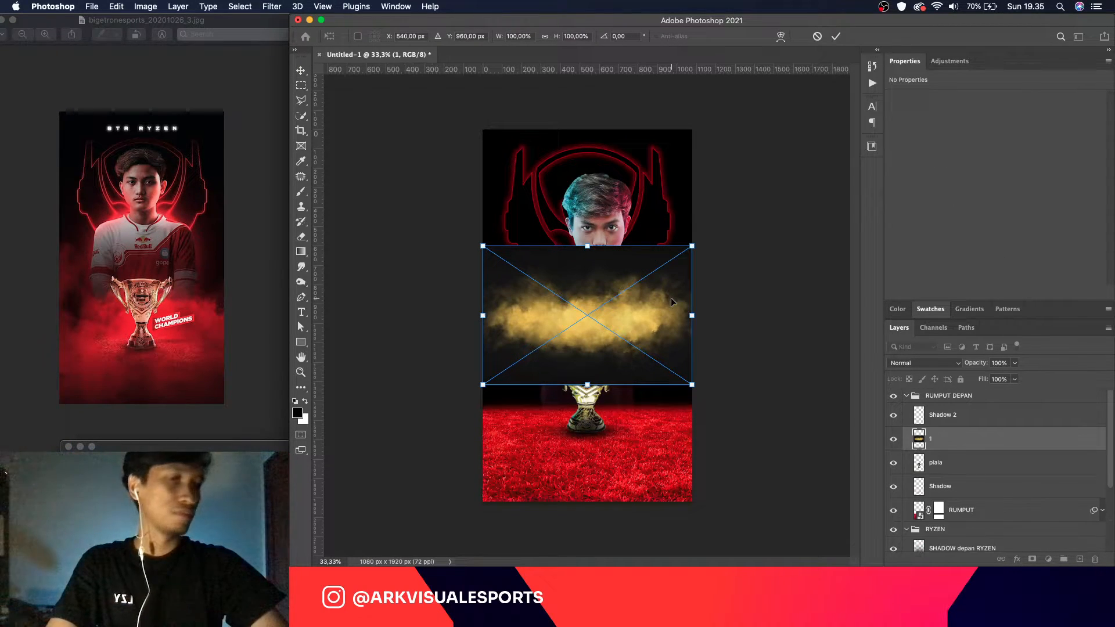
{"action": "key", "text": "Return"}
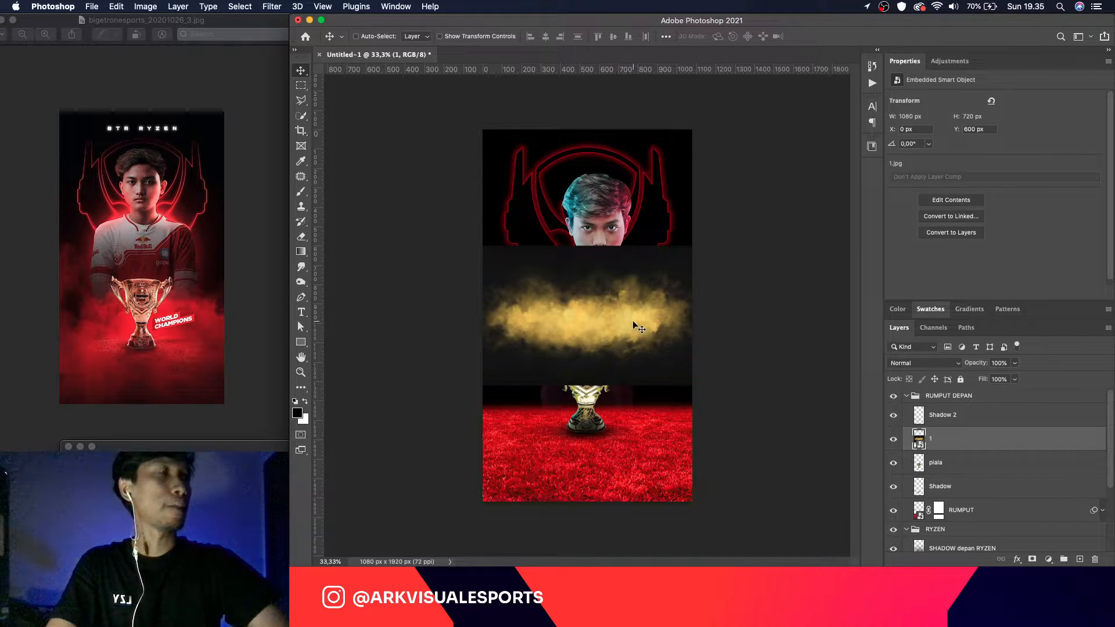
Step: Move powder layer 1 below the RUMPUT layer, shift it behind the trophy and set its blend mode to Screen
{"action": "left_click_drag", "start_coordinate": [633, 321], "coordinate": [649, 409]}
{"action": "left_click_drag", "start_coordinate": [970, 439], "coordinate": [964, 514]}
{"action": "left_click_drag", "start_coordinate": [635, 392], "coordinate": [660, 353]}
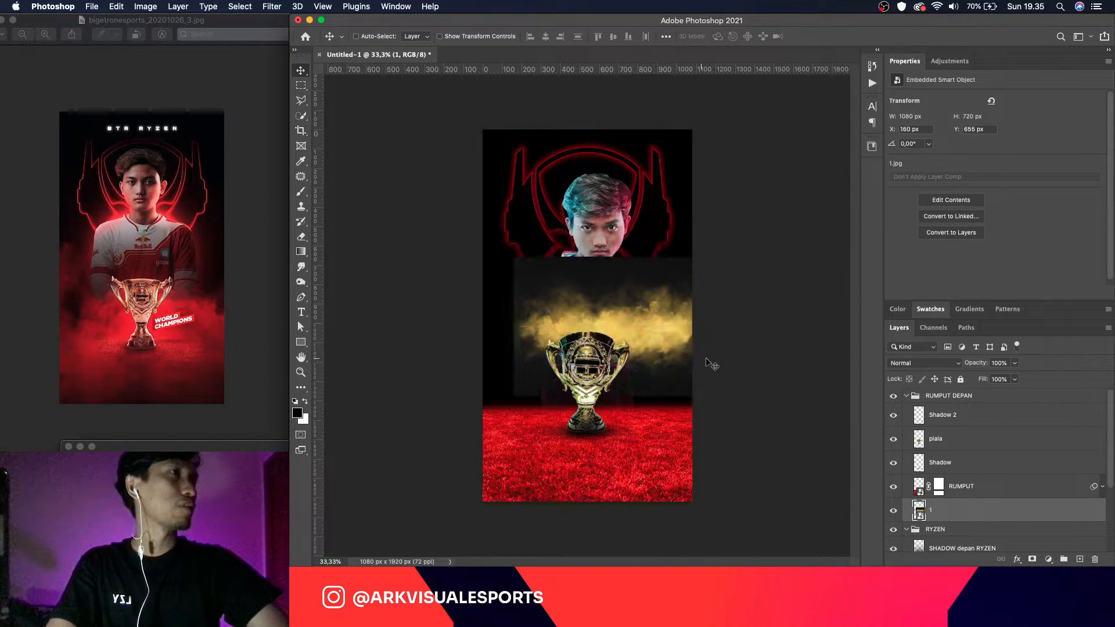
{"action": "left_click", "coordinate": [933, 346]}
{"action": "left_click", "coordinate": [1034, 339]}
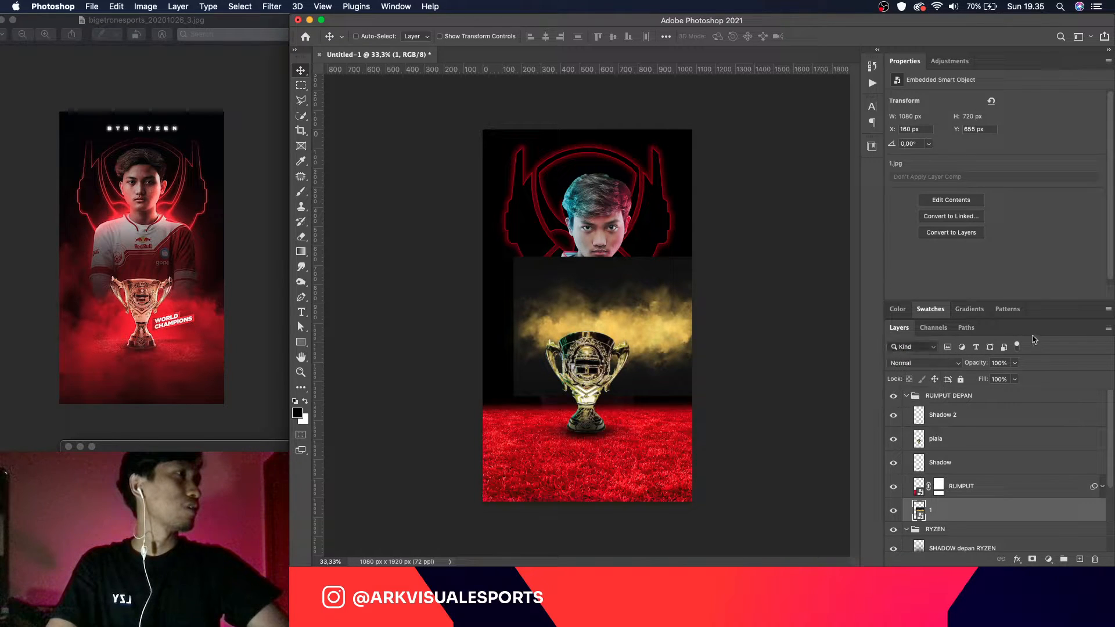
{"action": "left_click", "coordinate": [915, 361]}
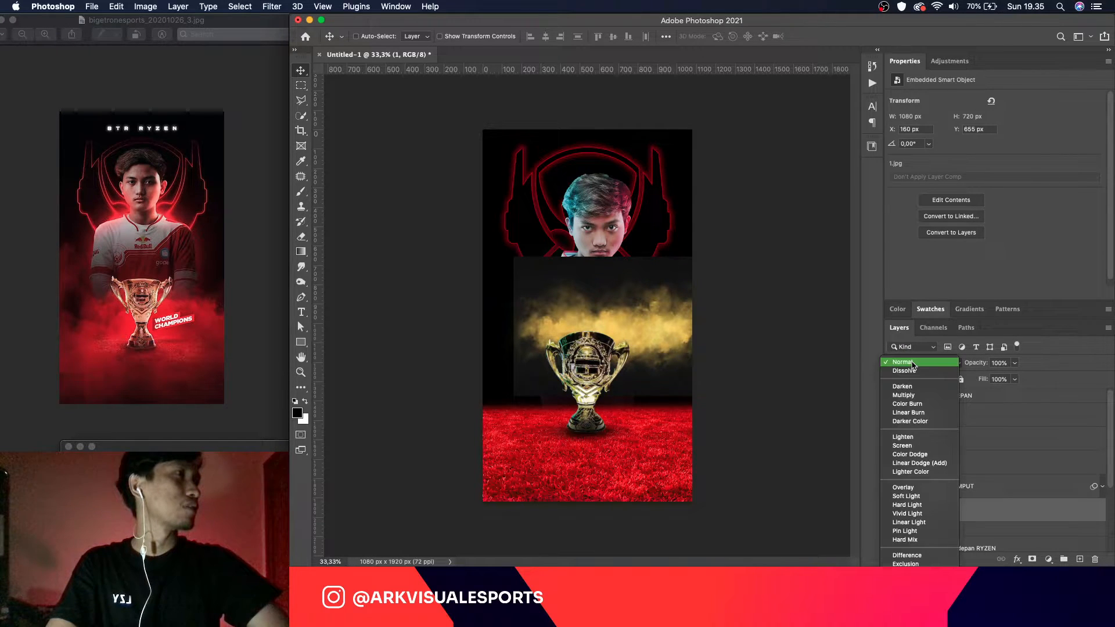
{"action": "left_click", "coordinate": [903, 446]}
Step: Reposition the powder behind the trophy at the grass horizon and scale it to about 138% so it spans the poster's width
{"action": "left_click_drag", "start_coordinate": [665, 331], "coordinate": [630, 401]}
{"action": "key", "text": "cmd+t"}
{"action": "left_click_drag", "start_coordinate": [690, 325], "coordinate": [729, 299]}
{"action": "left_click_drag", "start_coordinate": [678, 361], "coordinate": [677, 363]}
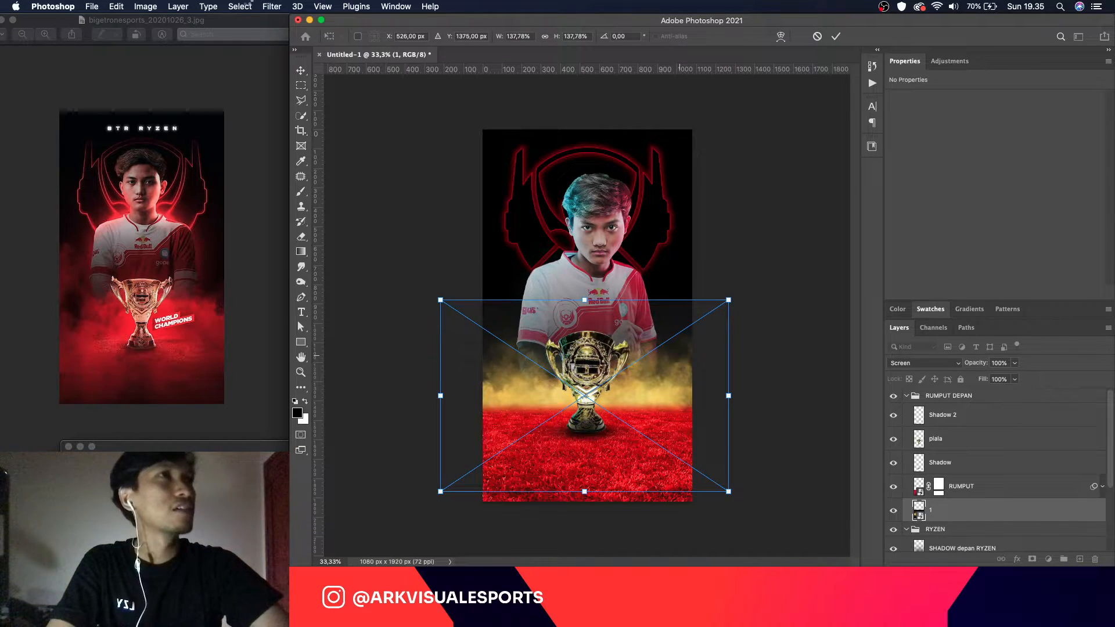
{"action": "key", "text": "Return"}
Step: Recolour the powder red with a Hue/Saturation adjustment of hue -50 and saturation 50
{"action": "left_click", "coordinate": [146, 6]}
{"action": "mouse_move", "coordinate": [192, 39]}
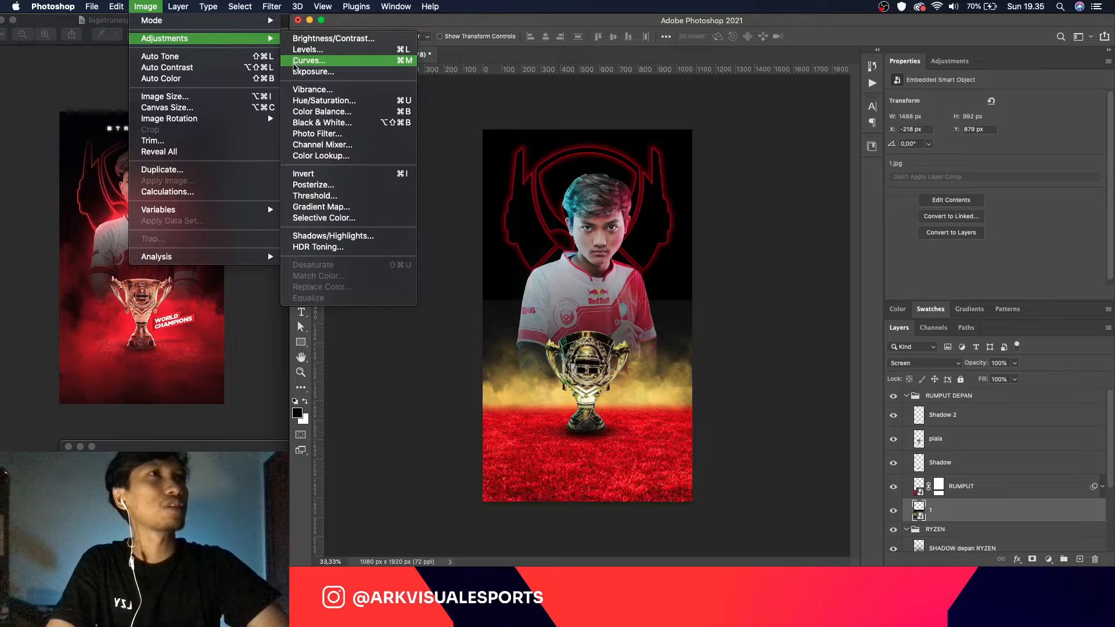
{"action": "left_click", "coordinate": [314, 101]}
{"action": "left_click_drag", "start_coordinate": [724, 237], "coordinate": [696, 239]}
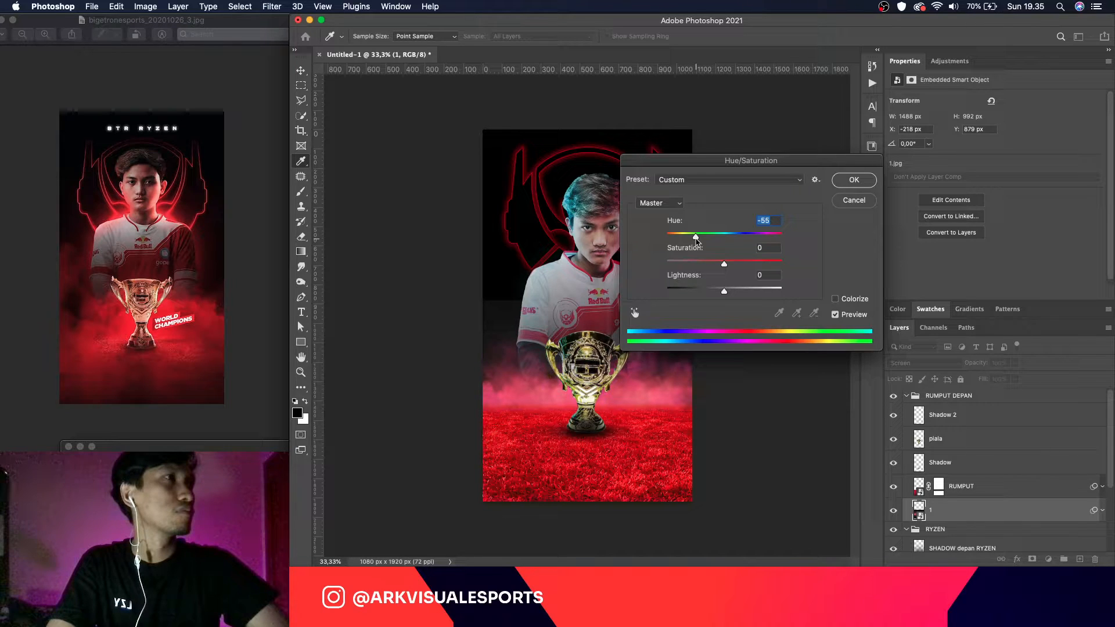
{"action": "type", "text": "-50"}
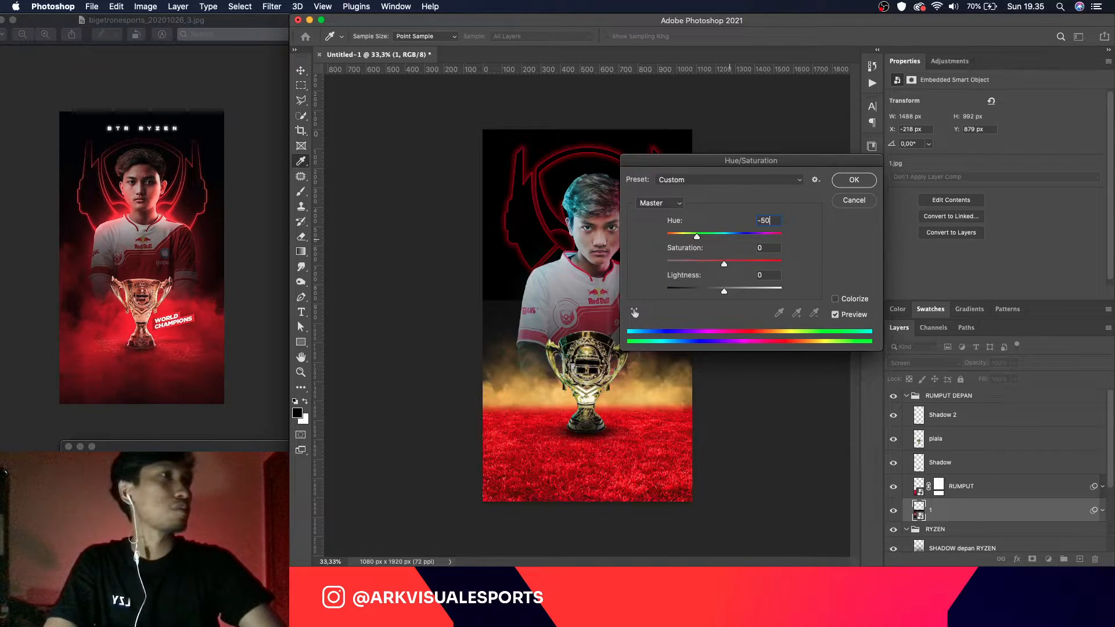
{"action": "key", "text": "BackSpace"}
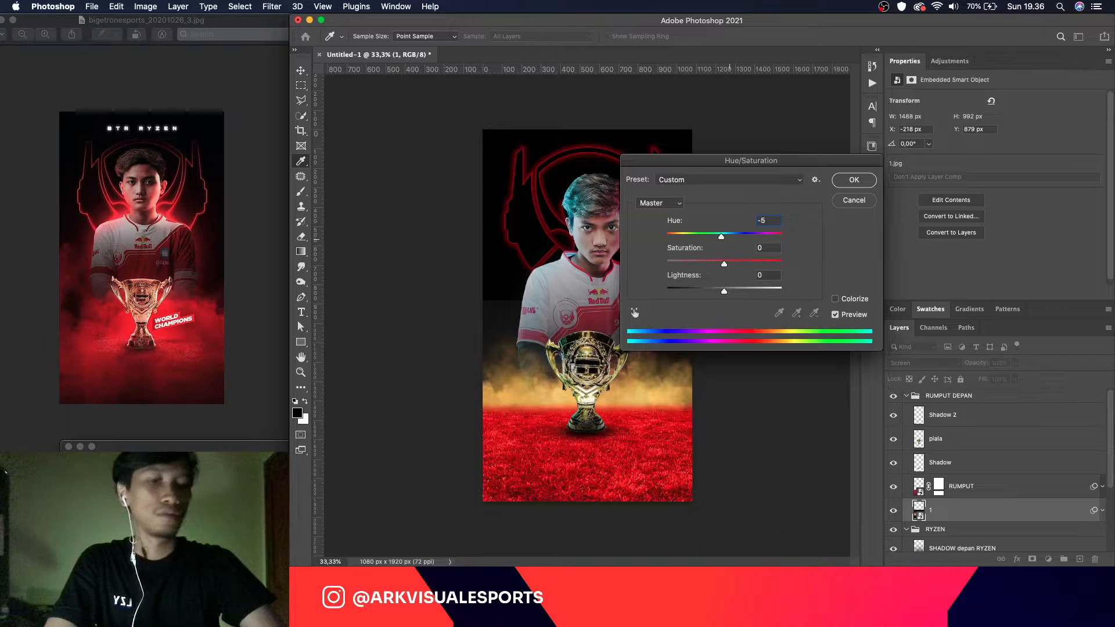
{"action": "type", "text": "0"}
{"action": "left_click_drag", "start_coordinate": [724, 263], "coordinate": [757, 264]}
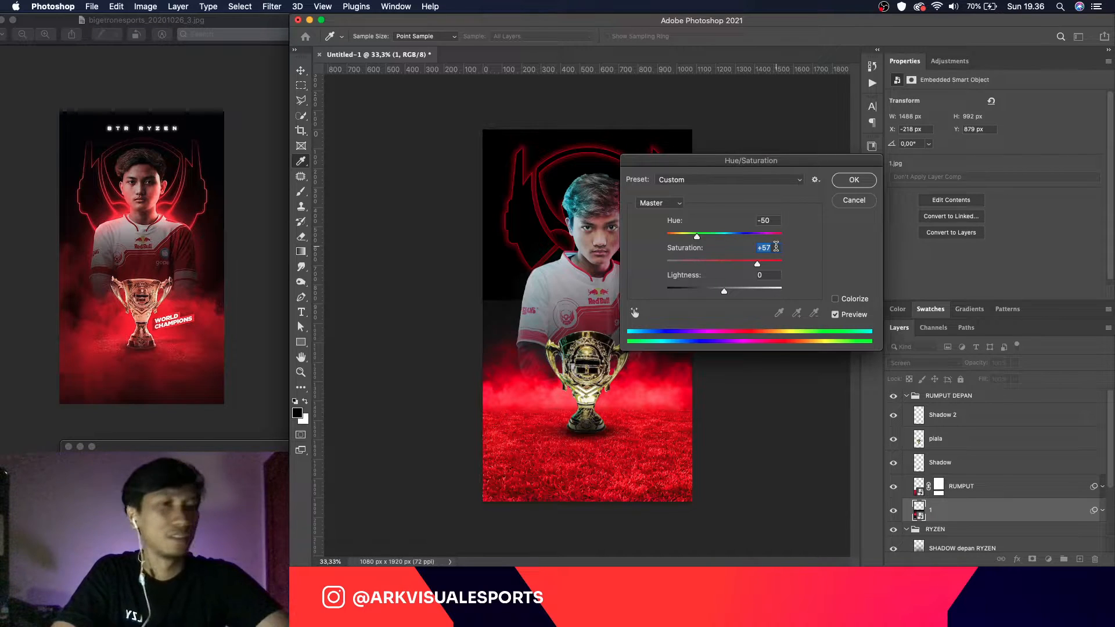
{"action": "type", "text": "50"}
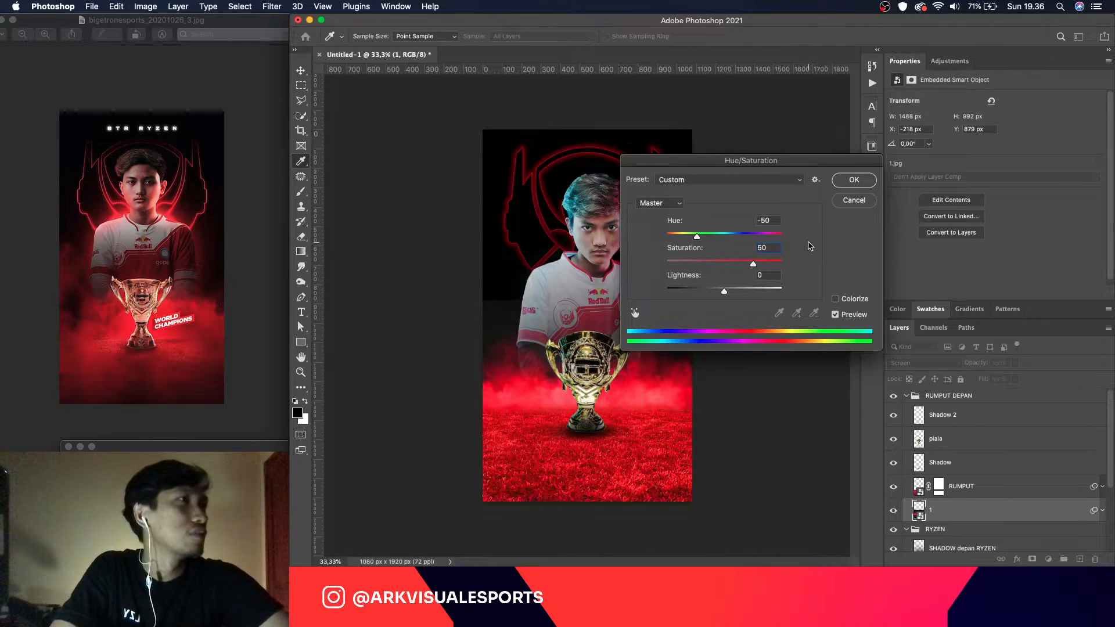
{"action": "left_click", "coordinate": [852, 180]}
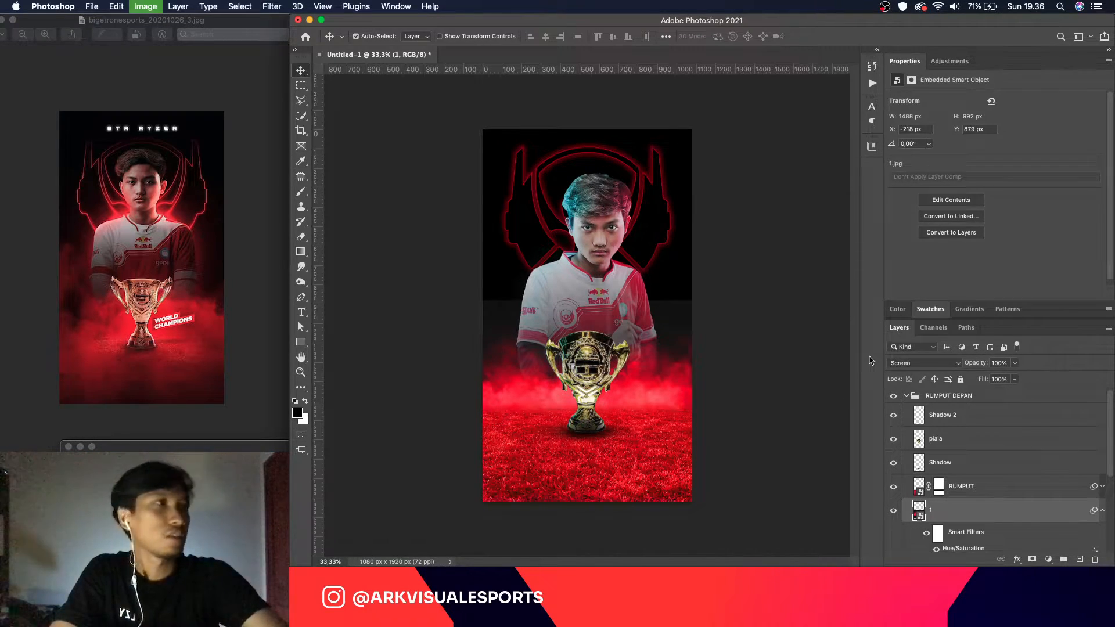
Step: Apply Curves to the red powder, with a shadow point at input 63, output 43 and a highlight point near input 172, output 169
{"action": "key", "text": "super+m"}
{"action": "left_click_drag", "start_coordinate": [877, 303], "coordinate": [861, 292]}
{"action": "left_click_drag", "start_coordinate": [802, 355], "coordinate": [796, 381]}
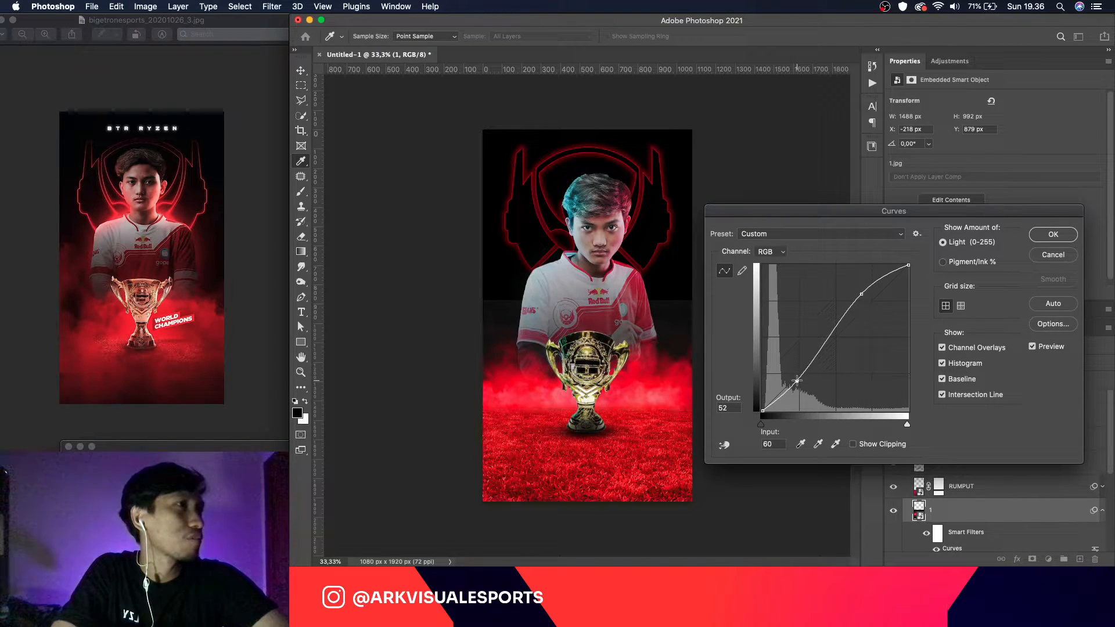
{"action": "left_click_drag", "start_coordinate": [867, 303], "coordinate": [870, 312]}
{"action": "left_click_drag", "start_coordinate": [802, 391], "coordinate": [799, 387]}
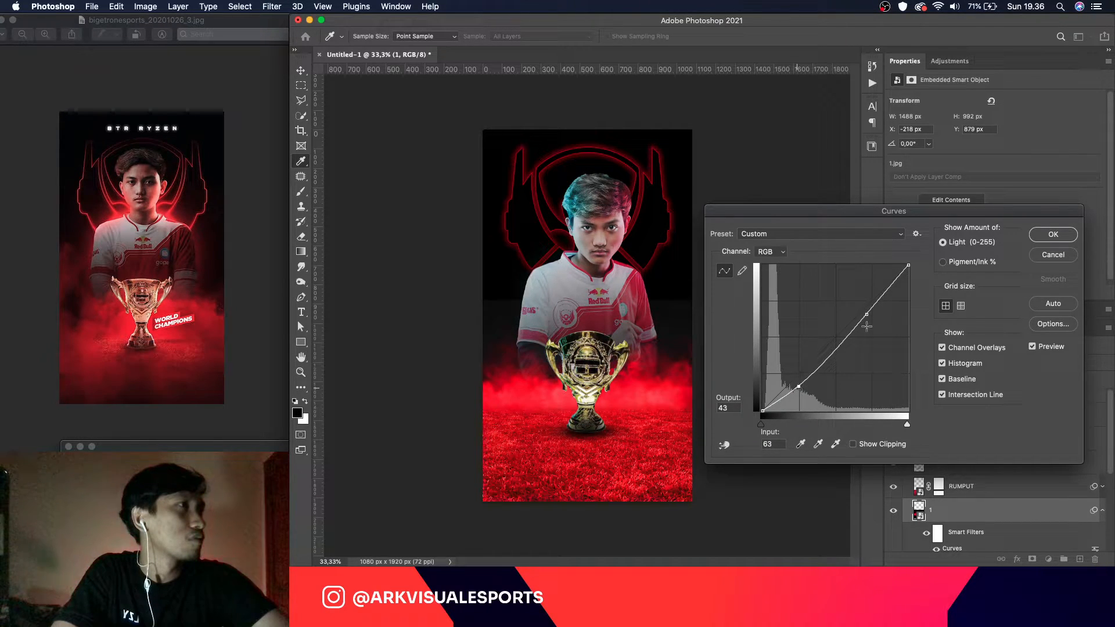
{"action": "left_click_drag", "start_coordinate": [865, 313], "coordinate": [858, 309]}
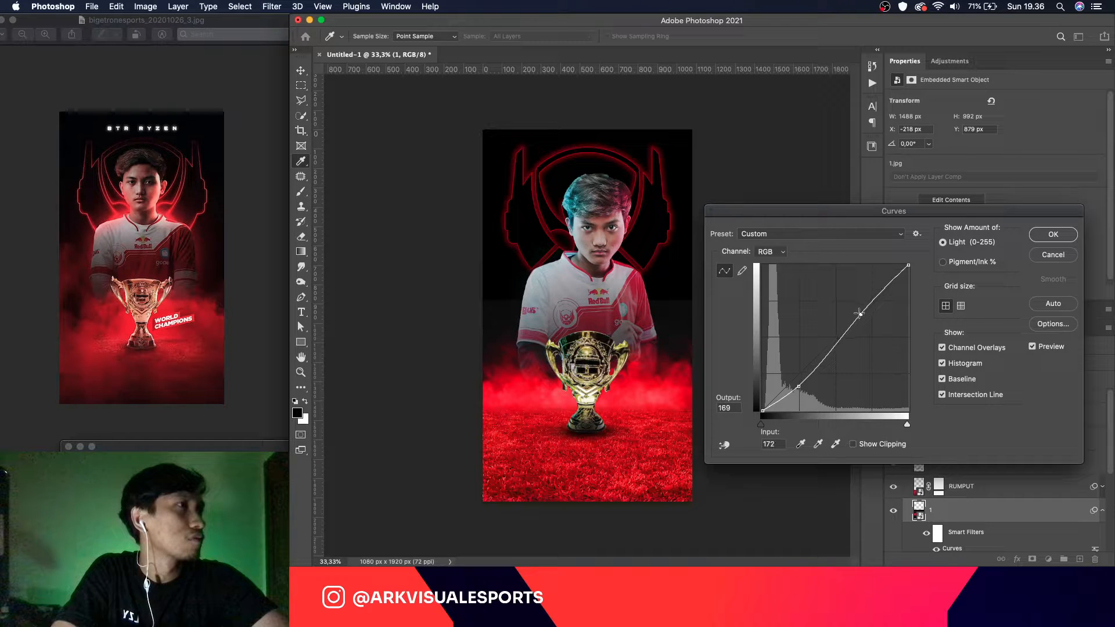
{"action": "left_click", "coordinate": [1031, 241]}
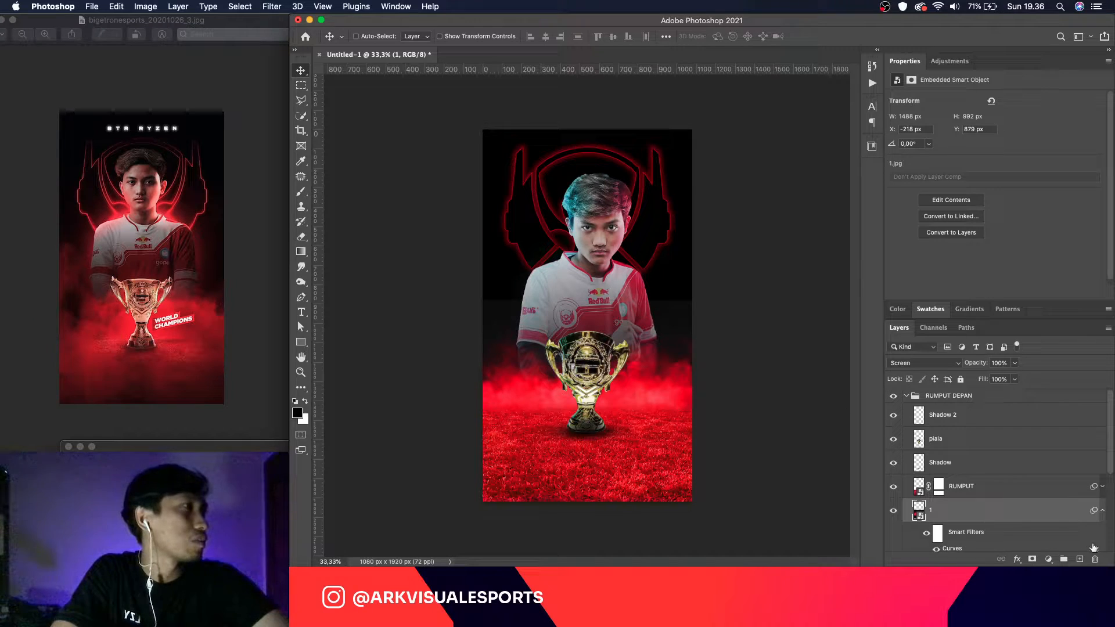
Step: Add a layer mask to powder layer 1
{"action": "left_click", "coordinate": [1102, 510]}
{"action": "scroll", "coordinate": [1030, 495], "scroll_direction": "down", "scroll_amount": 3}
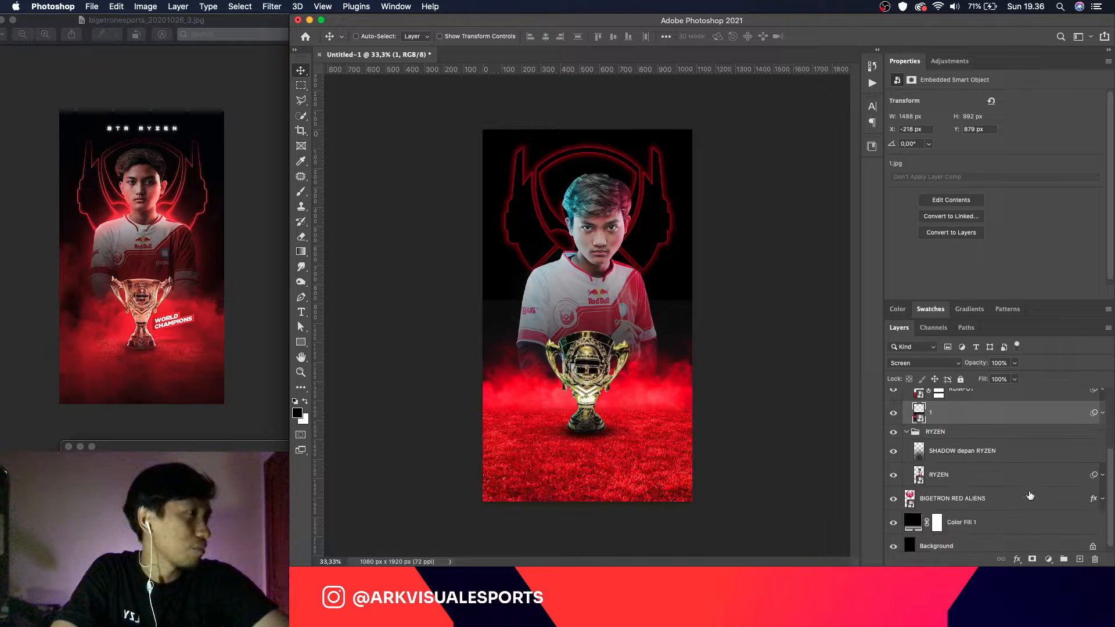
{"action": "left_click", "coordinate": [1103, 413]}
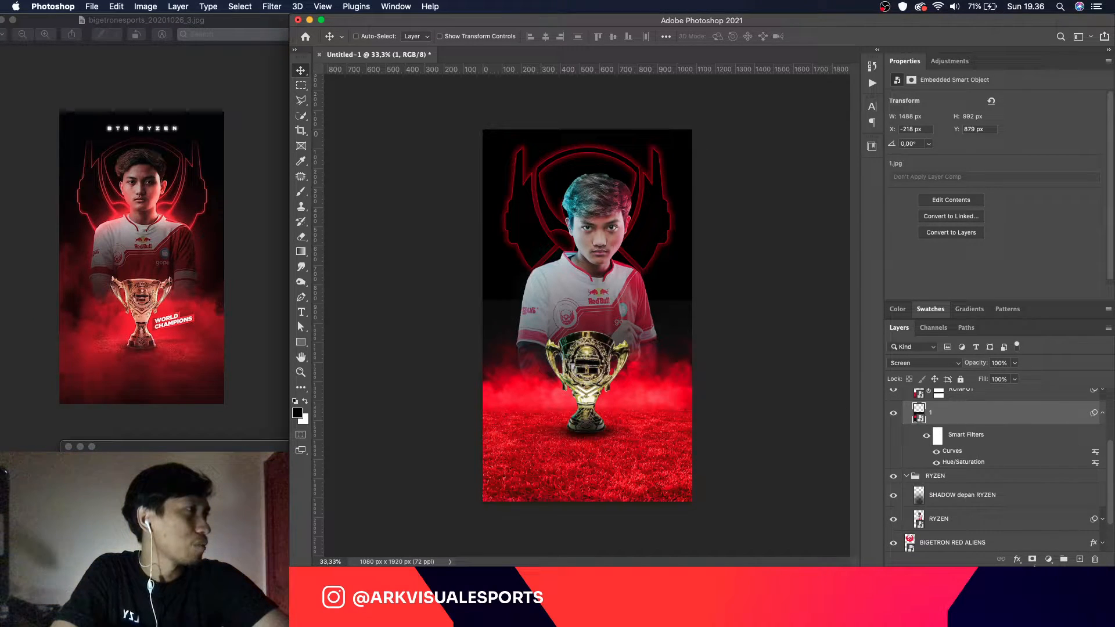
{"action": "left_click", "coordinate": [1032, 560]}
Step: Paint black on the powder's mask with a 400 px brush to fade its hard upper edge beside the player's sleeve
{"action": "key", "text": "b"}
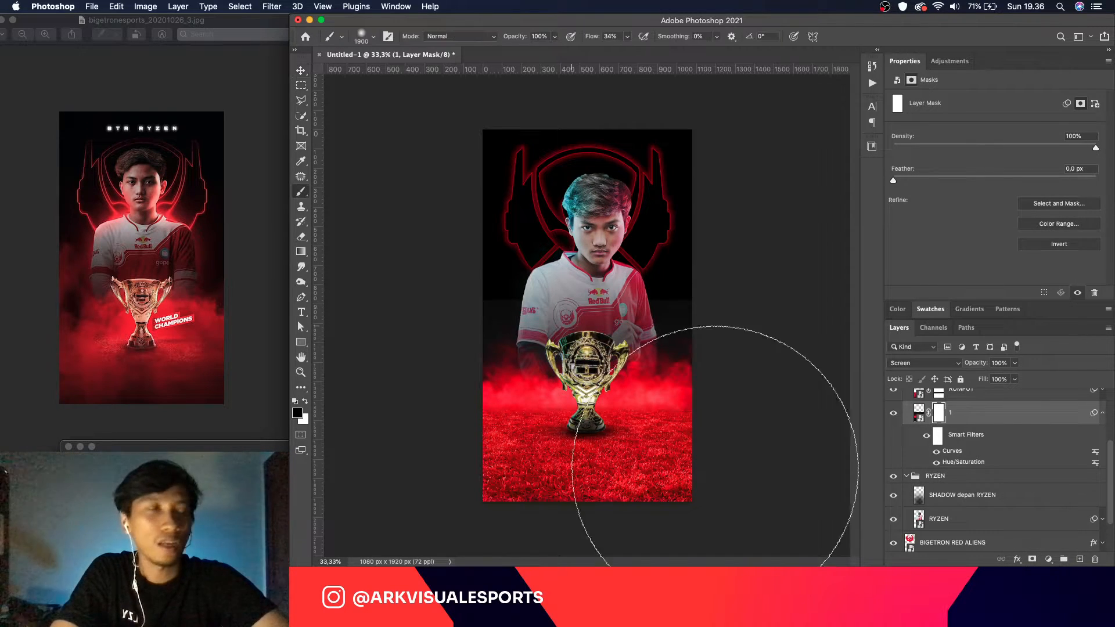
{"action": "key", "text": "bracketleft"}
{"action": "key", "text": "bracketleft"}
{"action": "key", "text": "bracketleft"}
{"action": "key", "text": "bracketleft"}
{"action": "key", "text": "bracketleft"}
{"action": "key", "text": "bracketleft"}
{"action": "key", "text": "bracketleft"}
{"action": "key", "text": "bracketleft"}
{"action": "key", "text": "bracketleft"}
{"action": "key", "text": "bracketleft"}
{"action": "key", "text": "bracketleft"}
{"action": "key", "text": "bracketleft"}
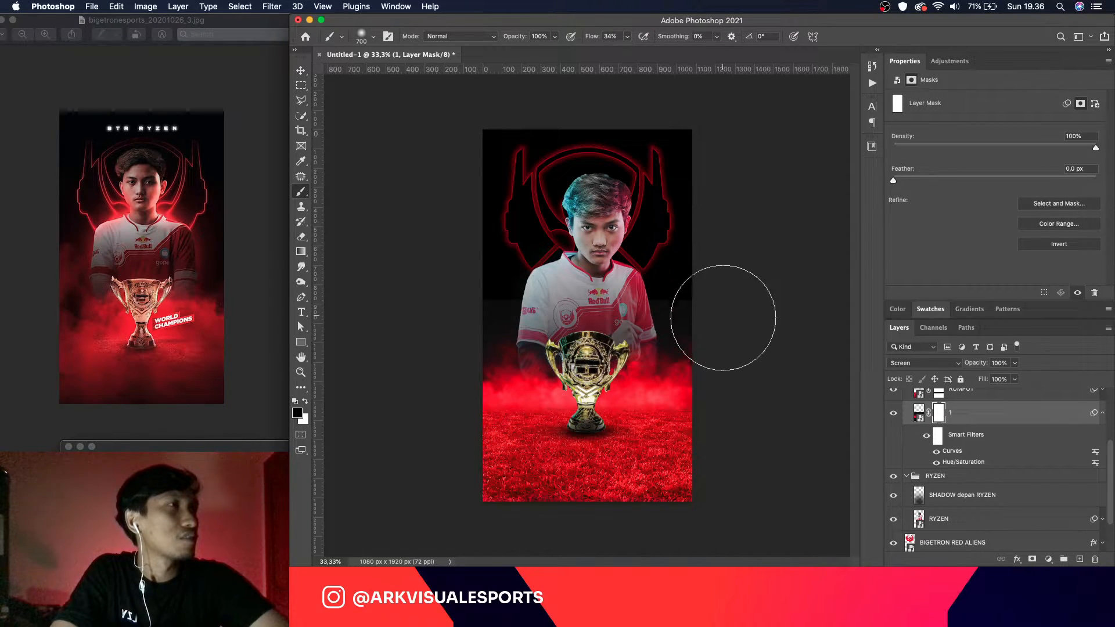
{"action": "key", "text": "bracketleft"}
{"action": "key", "text": "bracketleft"}
{"action": "key", "text": "bracketleft"}
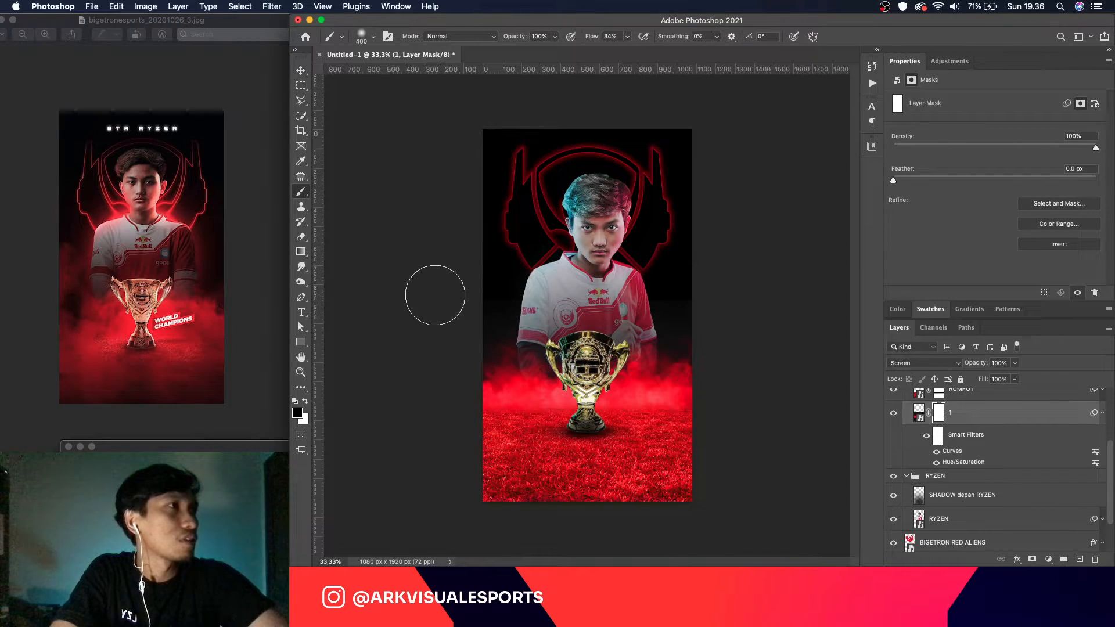
{"action": "left_click_drag", "start_coordinate": [435, 295], "coordinate": [541, 319]}
Step: Raise the brush flow to 100% and its size to 700 px while masking out the haze above the red smoke
{"action": "left_click", "coordinate": [628, 36]}
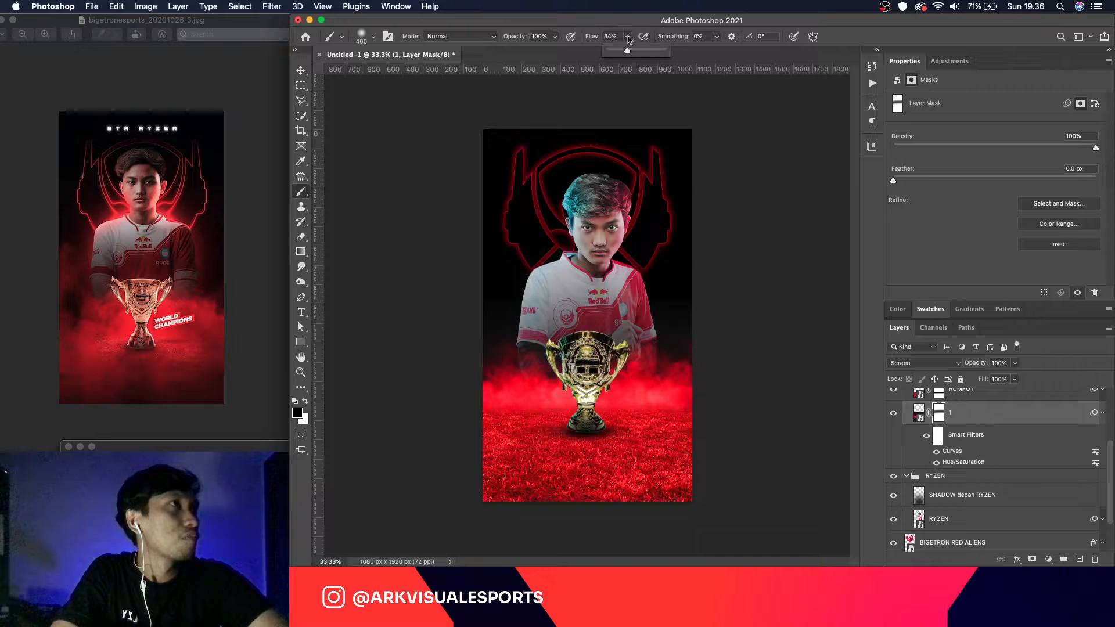
{"action": "left_click_drag", "start_coordinate": [643, 53], "coordinate": [667, 51]}
{"action": "left_click", "coordinate": [495, 311]}
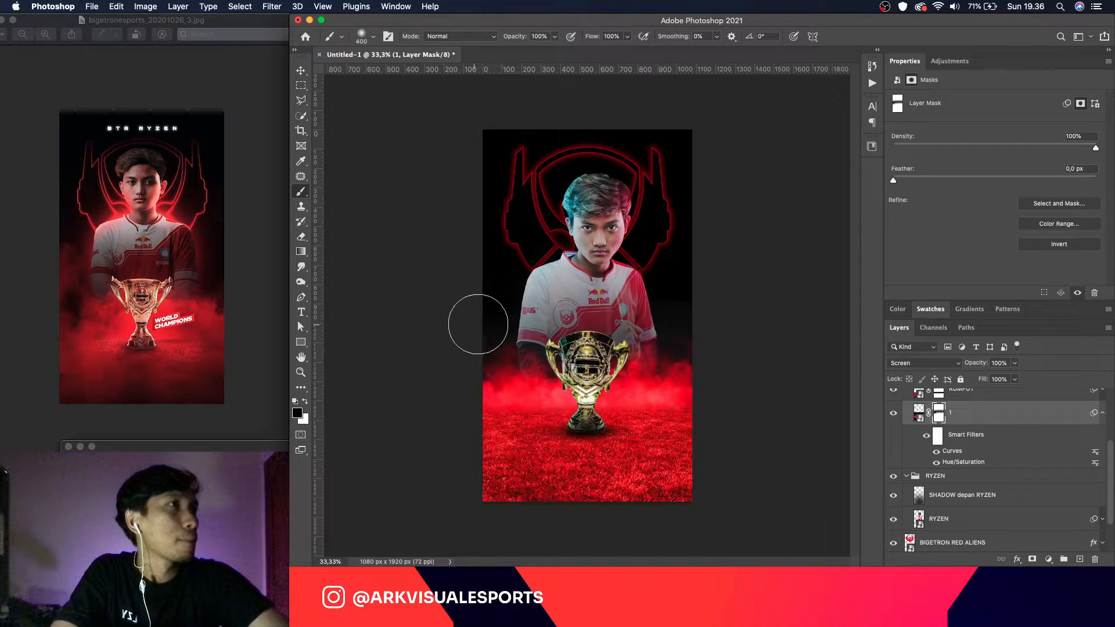
{"action": "key", "text": "bracketright"}
{"action": "key", "text": "bracketright"}
{"action": "key", "text": "bracketright"}
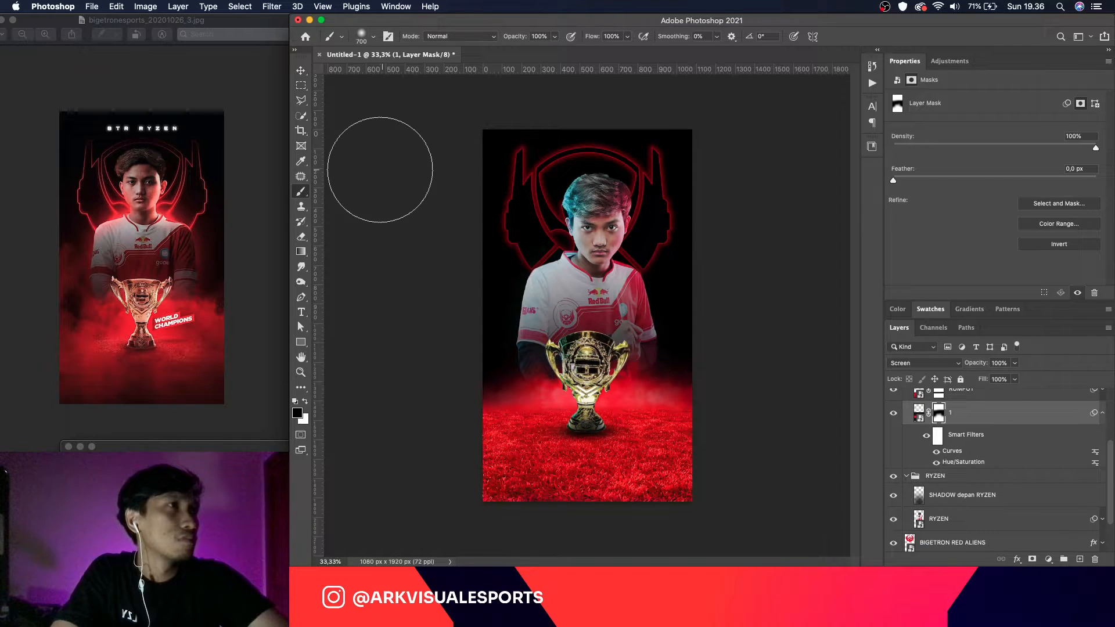
Step: Scale the masked powder to about 100.7% and lower it slightly to X 526.5 px, Y 1395 px
{"action": "left_click", "coordinate": [301, 70]}
{"action": "key", "text": "super+t"}
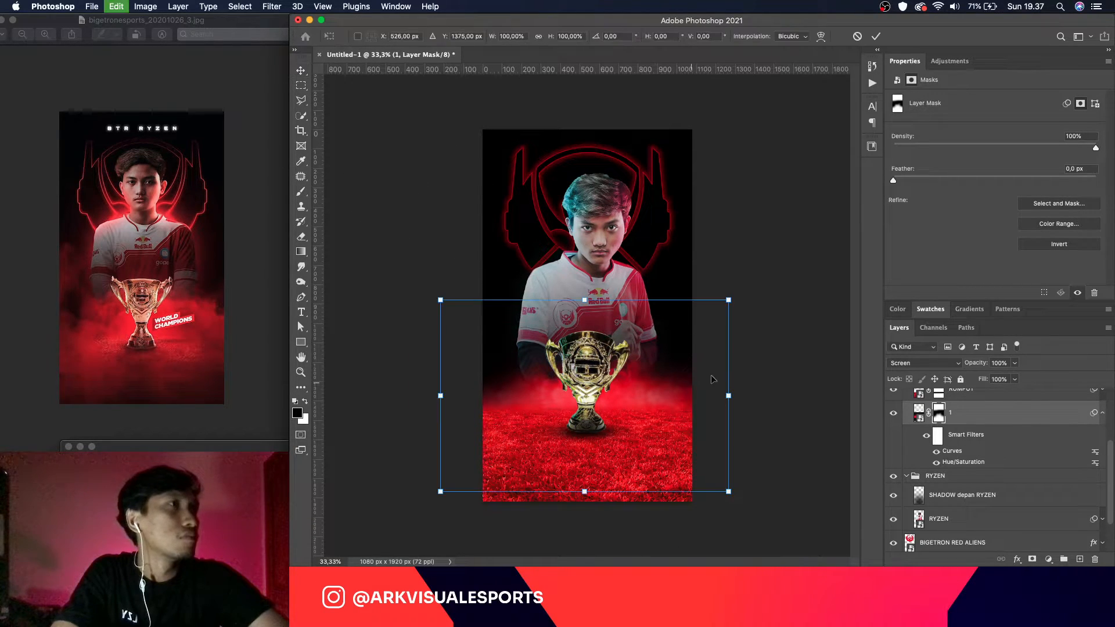
{"action": "mouse_move", "coordinate": [728, 299]}
{"action": "left_mouse_down"}
{"action": "mouse_move", "coordinate": [786, 260]}
{"action": "mouse_move", "coordinate": [737, 293]}
{"action": "left_mouse_up"}
{"action": "mouse_move", "coordinate": [700, 327]}
{"action": "left_mouse_down"}
{"action": "mouse_move", "coordinate": [698, 275]}
{"action": "mouse_move", "coordinate": [695, 332]}
{"action": "left_mouse_up"}
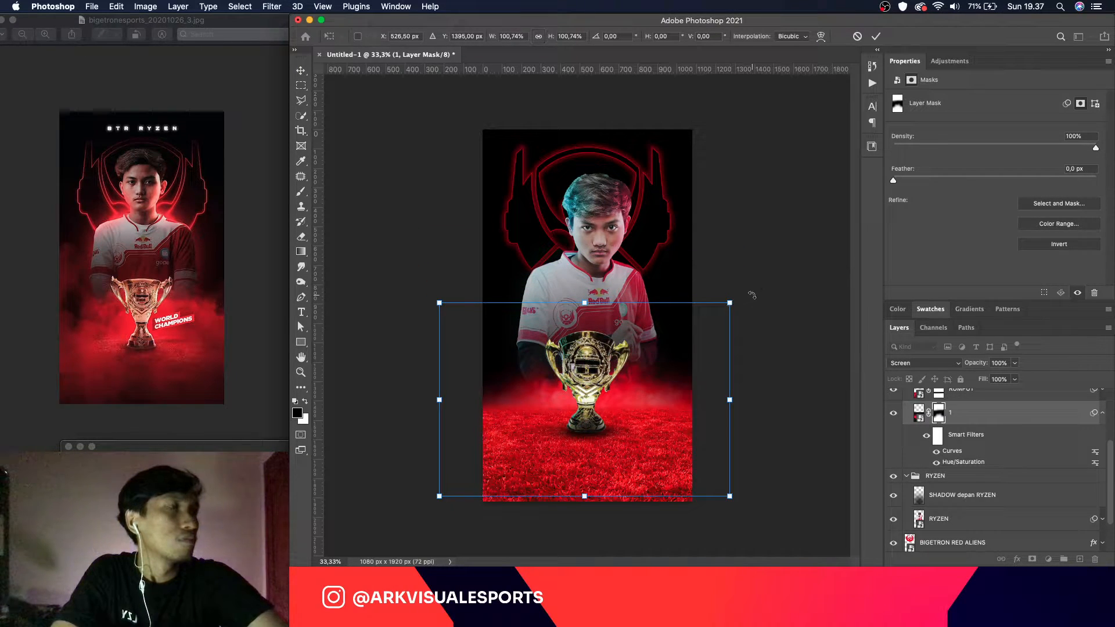
{"action": "key", "text": "Return"}
{"action": "key", "text": "b"}
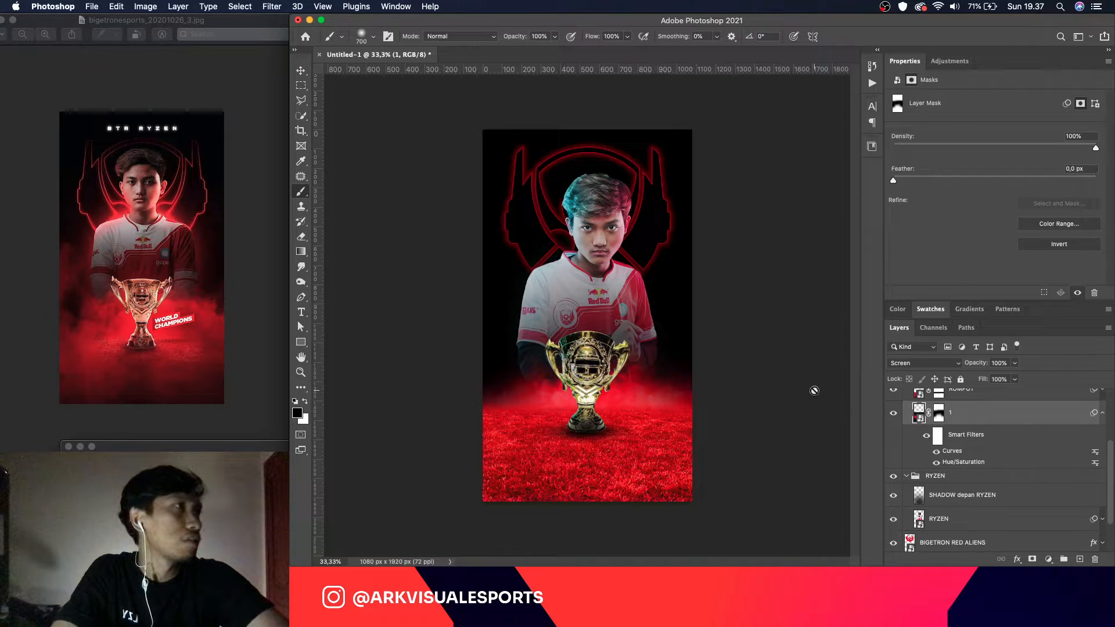
{"action": "left_click", "coordinate": [938, 417]}
{"action": "key", "text": "x"}
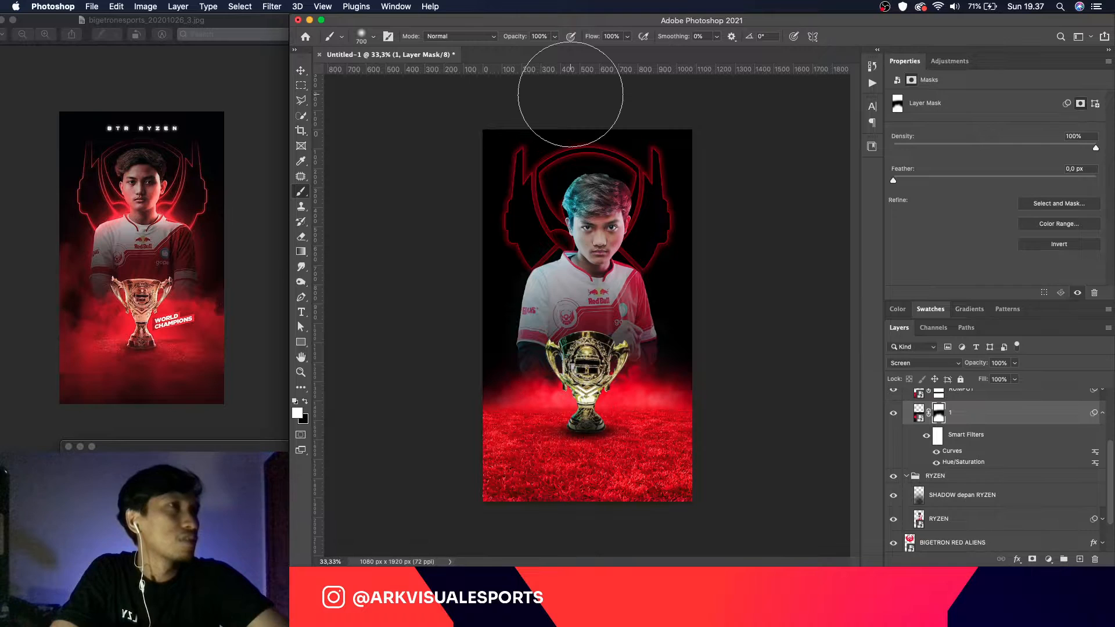
{"action": "left_click", "coordinate": [300, 71]}
Step: Switch to Finder and preview the Powder Backgrounds images 1.jpg to 5.jpg for another smoke texture
{"action": "key", "text": "super+Tab"}
{"action": "left_click", "coordinate": [514, 501]}
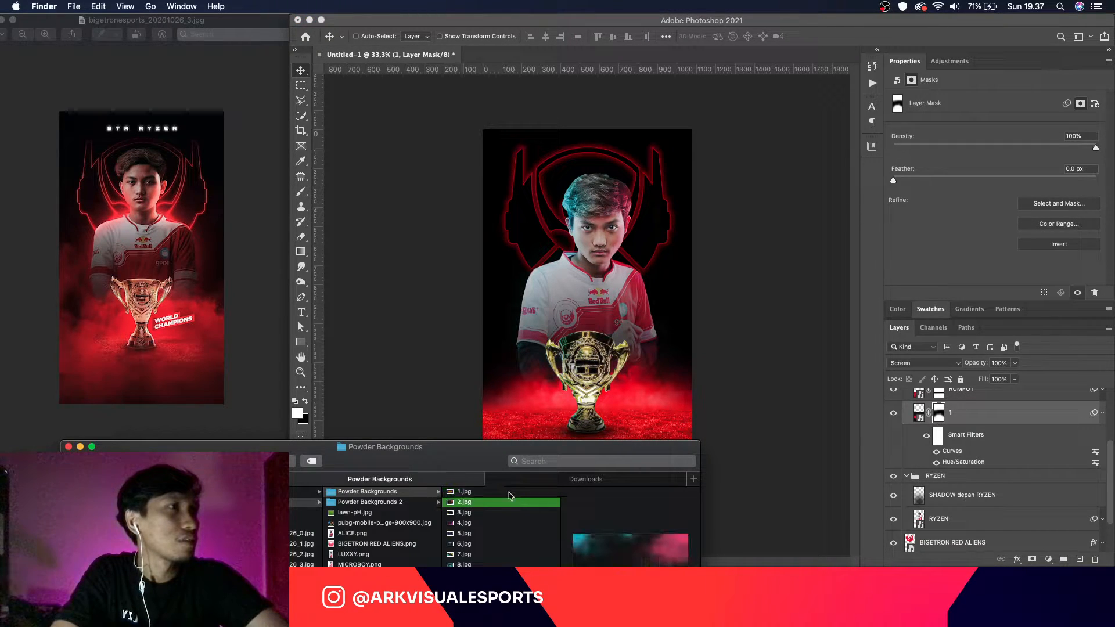
{"action": "left_click", "coordinate": [508, 493]}
{"action": "key", "text": "space"}
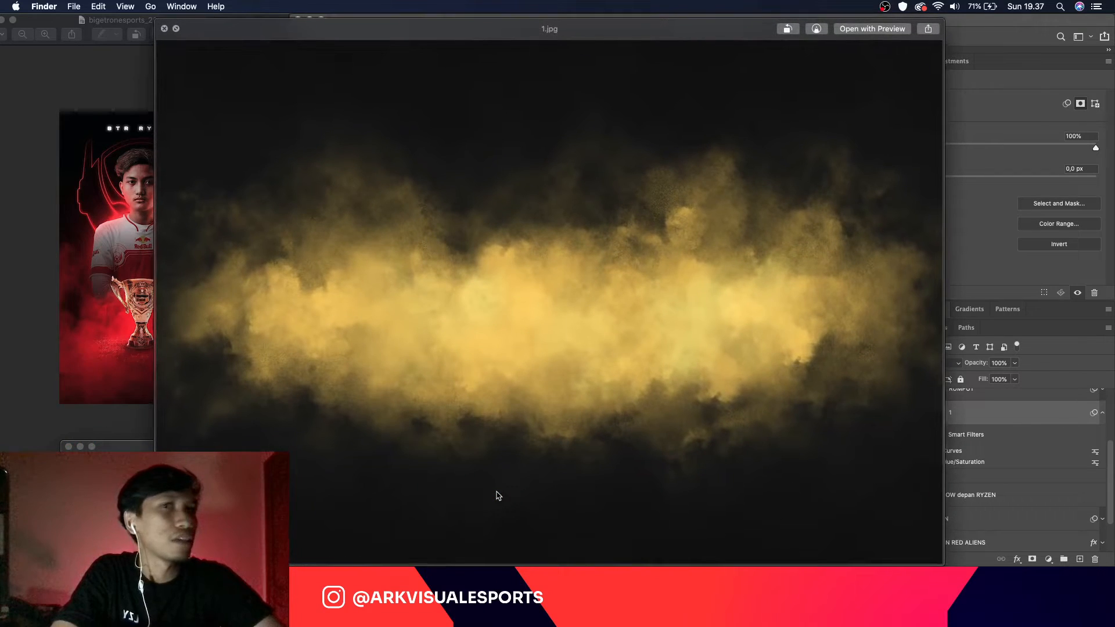
{"action": "key", "text": "Down"}
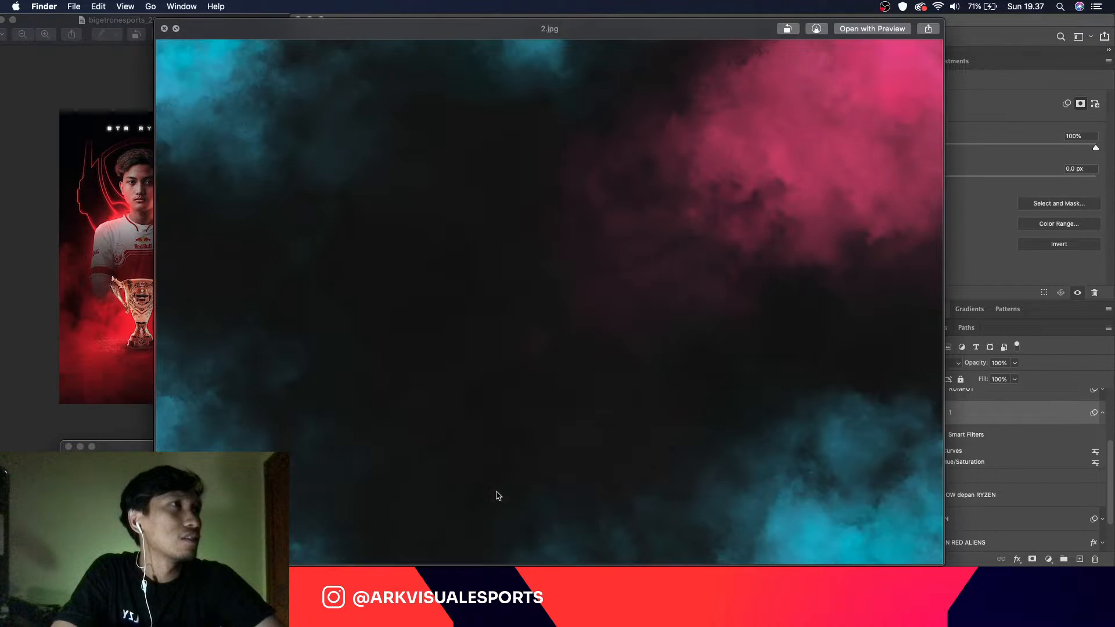
{"action": "key", "text": "Down"}
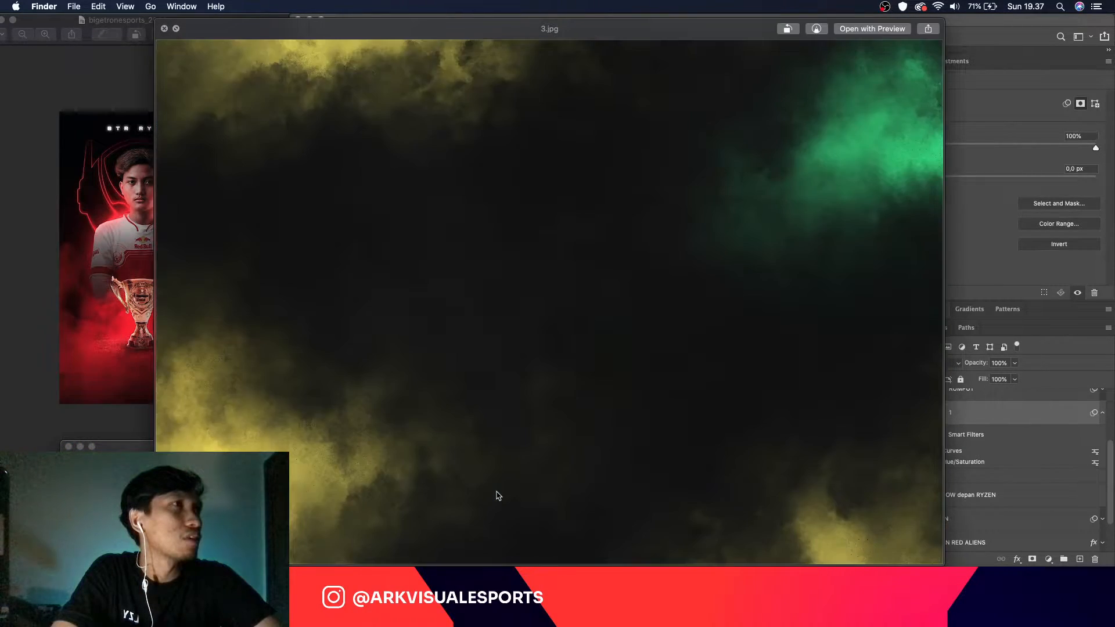
{"action": "key", "text": "Down"}
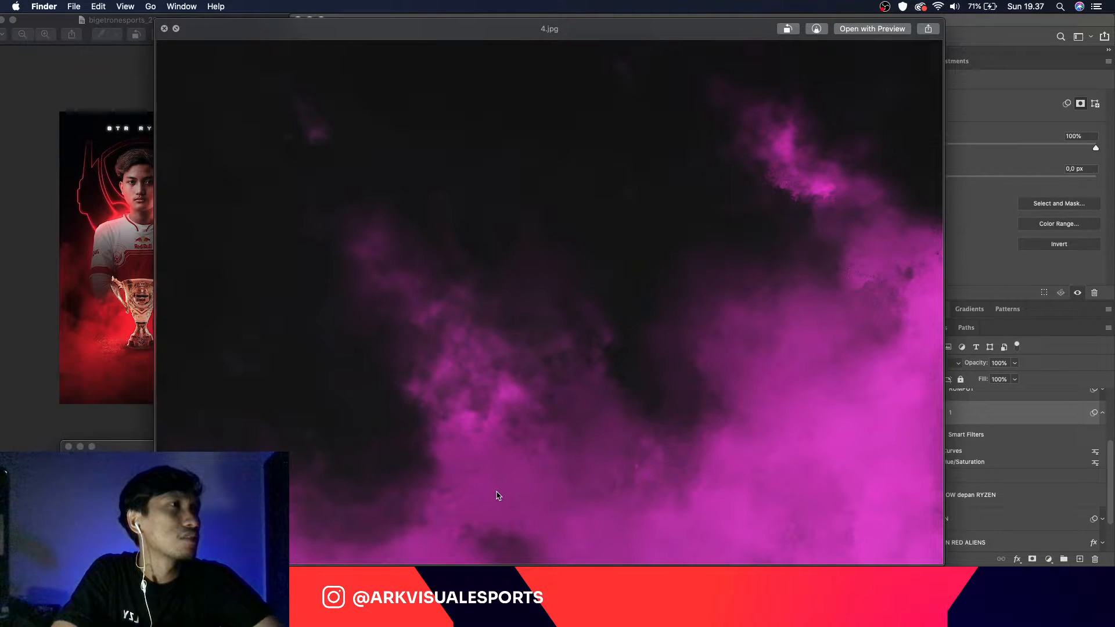
{"action": "key", "text": "Down"}
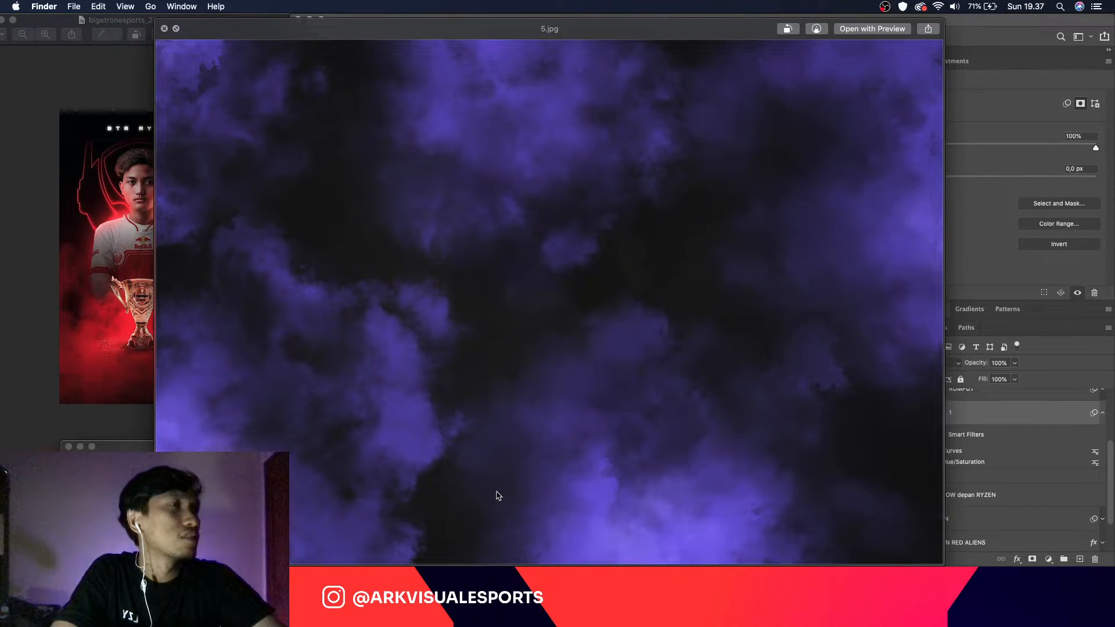
{"action": "key", "text": "Up"}
{"action": "key", "text": "space"}
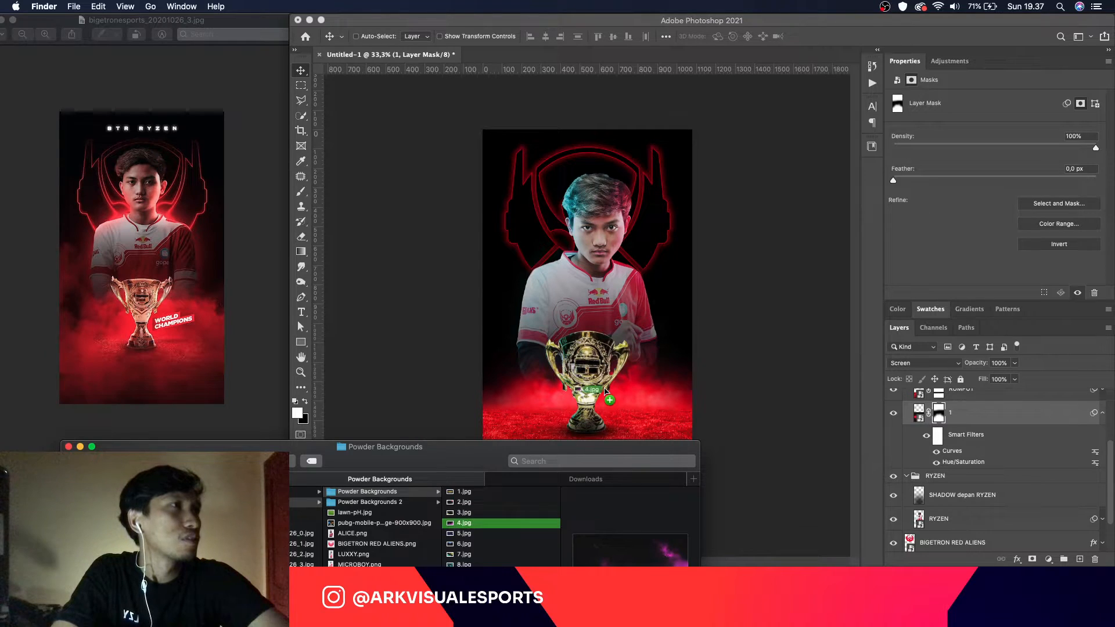
Step: Place 4.jpg into the Photoshop poster above powder layer 1 at default size and set its blend mode to Screen
{"action": "left_click_drag", "start_coordinate": [605, 390], "coordinate": [692, 387]}
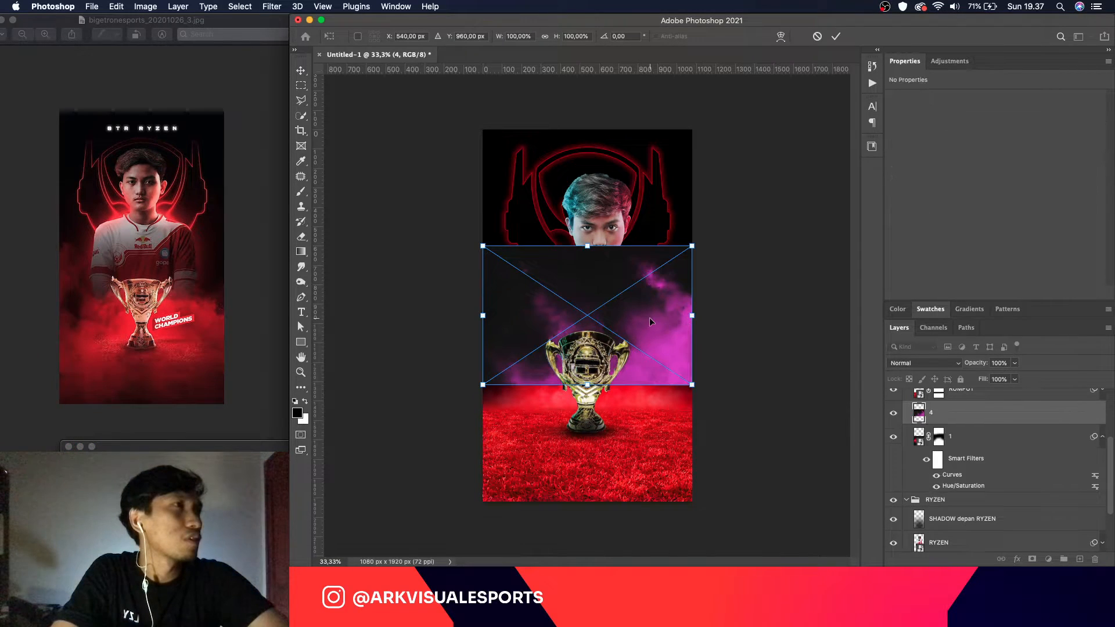
{"action": "key", "text": "Return"}
{"action": "left_click", "coordinate": [923, 363]}
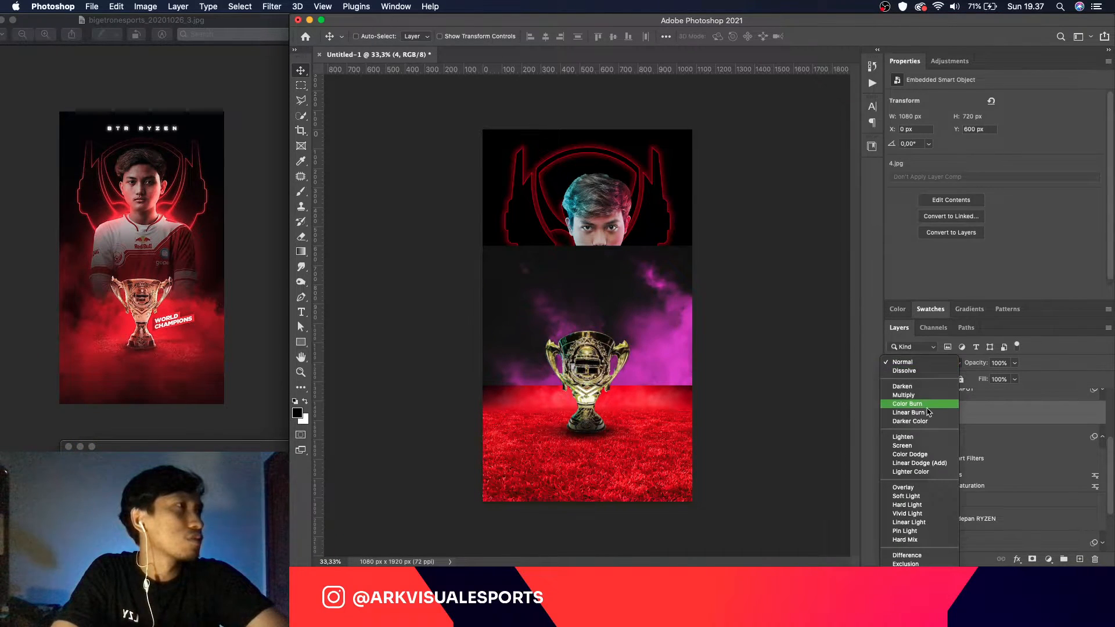
{"action": "left_click", "coordinate": [903, 445]}
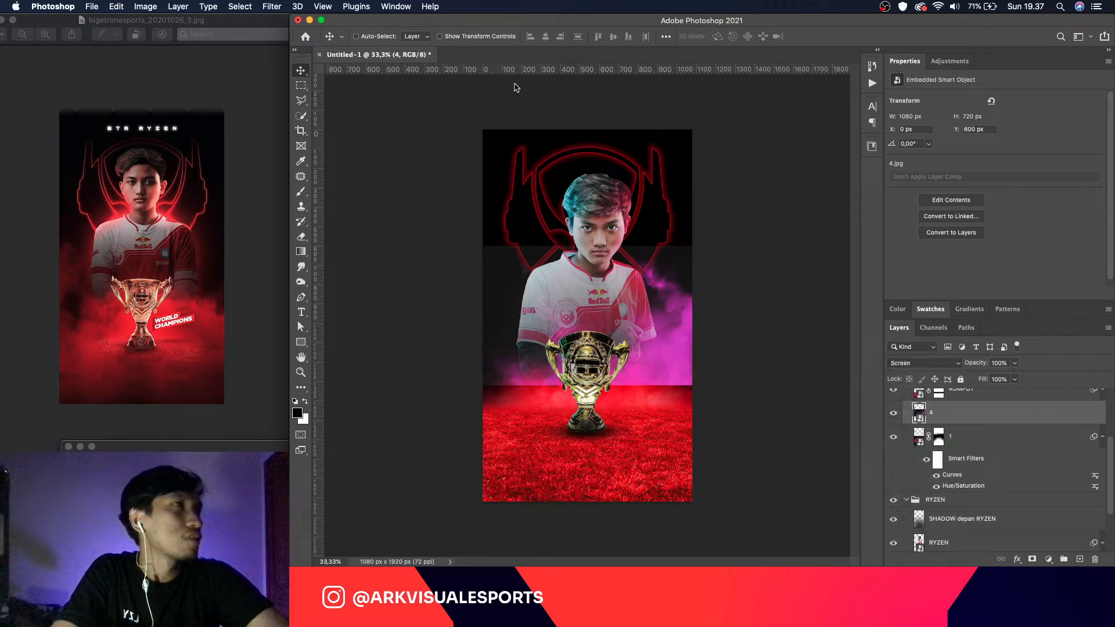
Step: Open the Hue/Saturation adjustment for the magenta powder layer 4
{"action": "left_click", "coordinate": [156, 6]}
{"action": "mouse_move", "coordinate": [200, 38]}
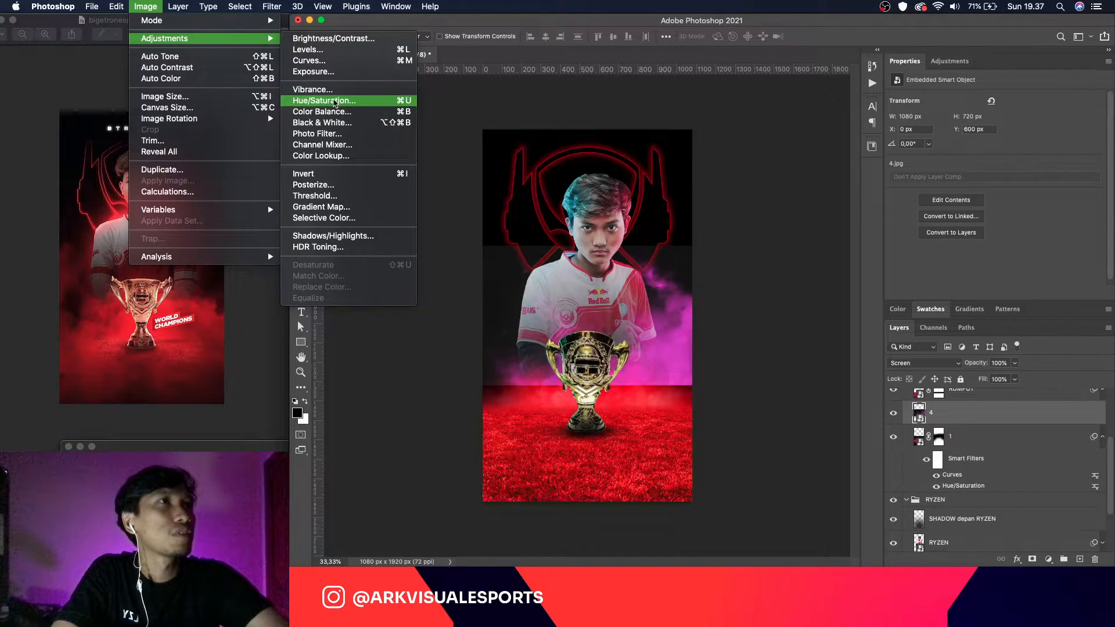
{"action": "left_click", "coordinate": [334, 102]}
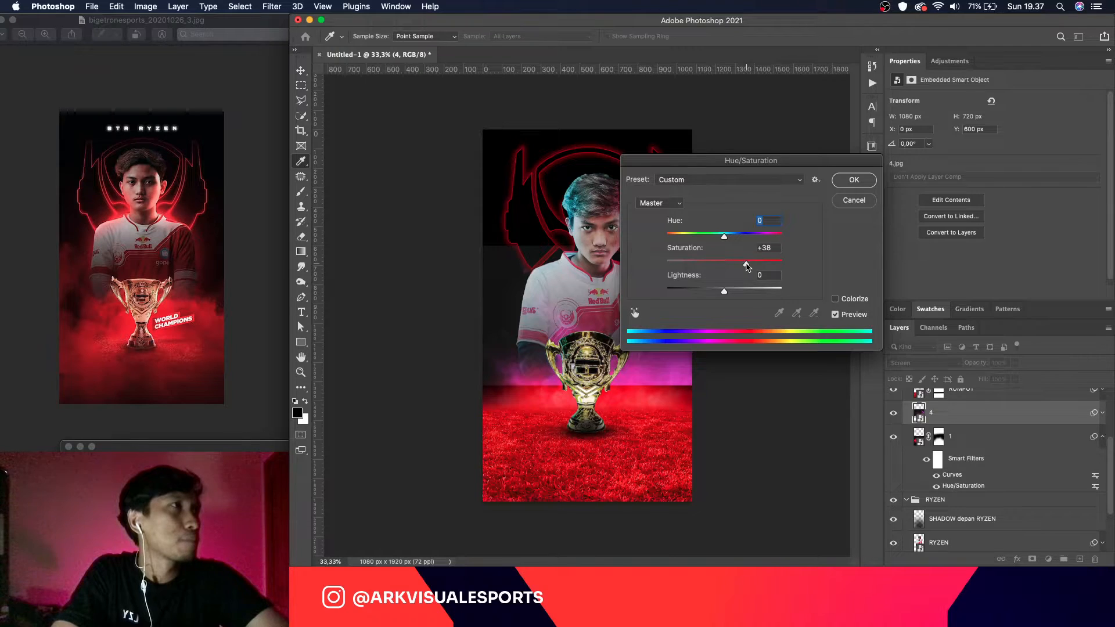
Step: Recolor the smoke on layer 4 with hue +45 and saturation +47, and move it to about X -469 px, Y 844 px
{"action": "left_click_drag", "start_coordinate": [724, 237], "coordinate": [751, 239]}
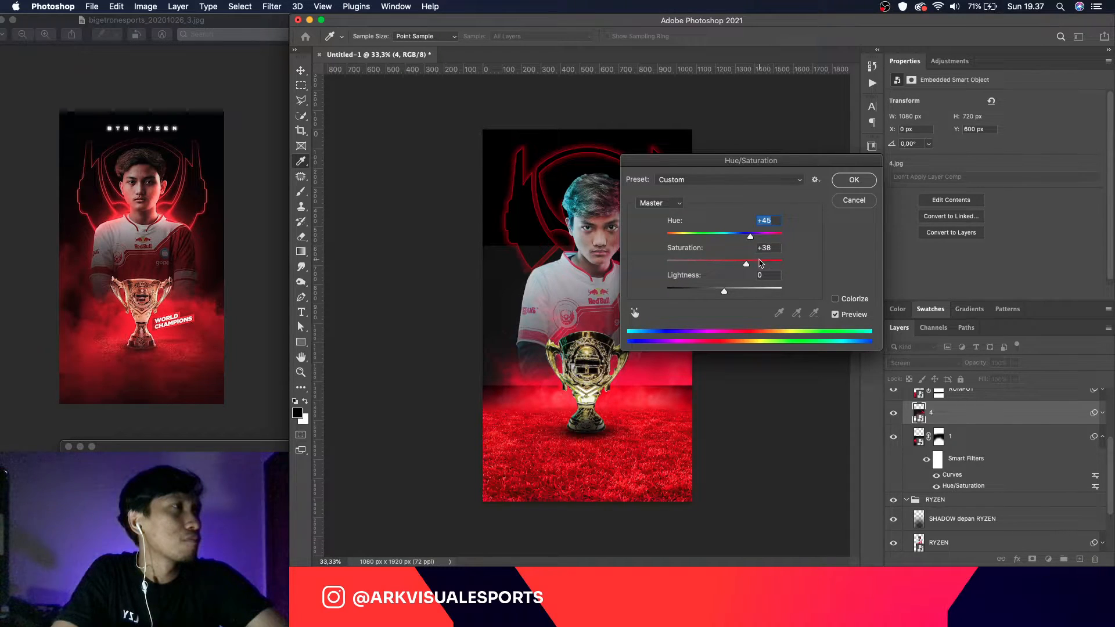
{"action": "left_click_drag", "start_coordinate": [747, 265], "coordinate": [753, 265]}
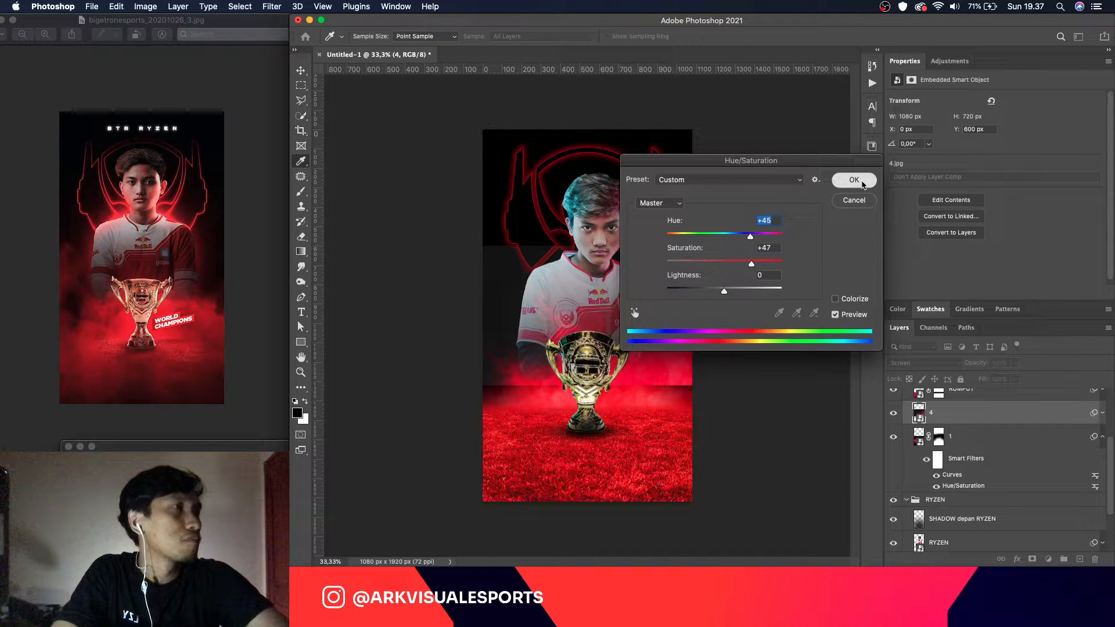
{"action": "left_click", "coordinate": [855, 180]}
{"action": "left_click_drag", "start_coordinate": [633, 369], "coordinate": [569, 414]}
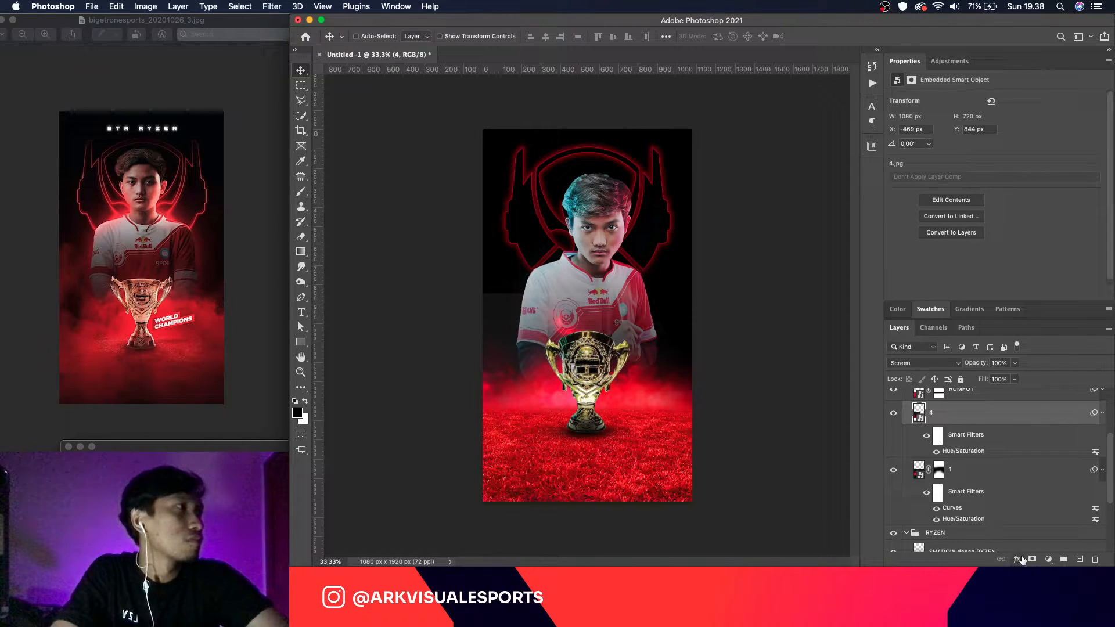
Step: Add a layer mask to layer 4 and paint black with a 700 px brush to hide the smoke image's hard upper edge
{"action": "left_click", "coordinate": [1032, 559]}
{"action": "key", "text": "b"}
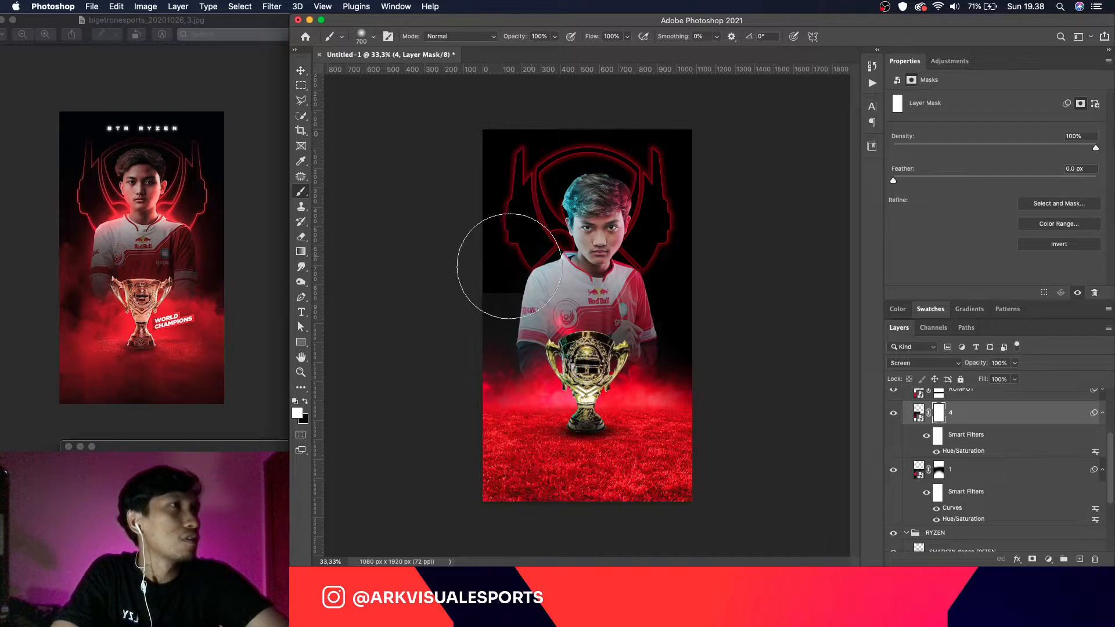
{"action": "key", "text": "x"}
{"action": "left_click", "coordinate": [479, 273]}
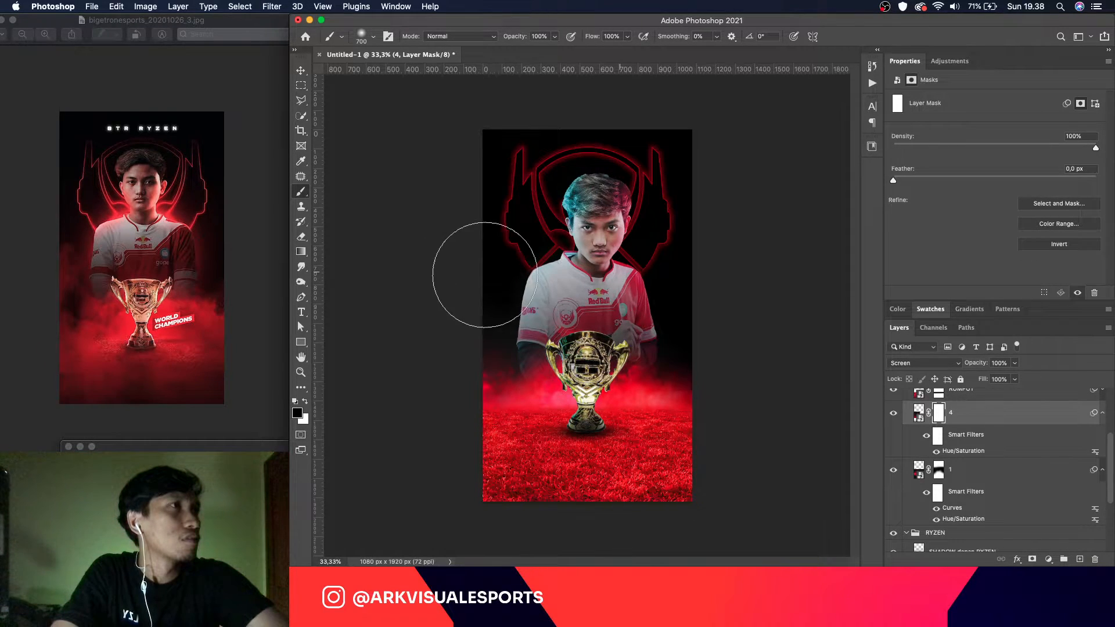
Step: Rotate layer 4's smoke by about -7.94° and shift it slightly down beside the trophy
{"action": "left_click", "coordinate": [301, 71]}
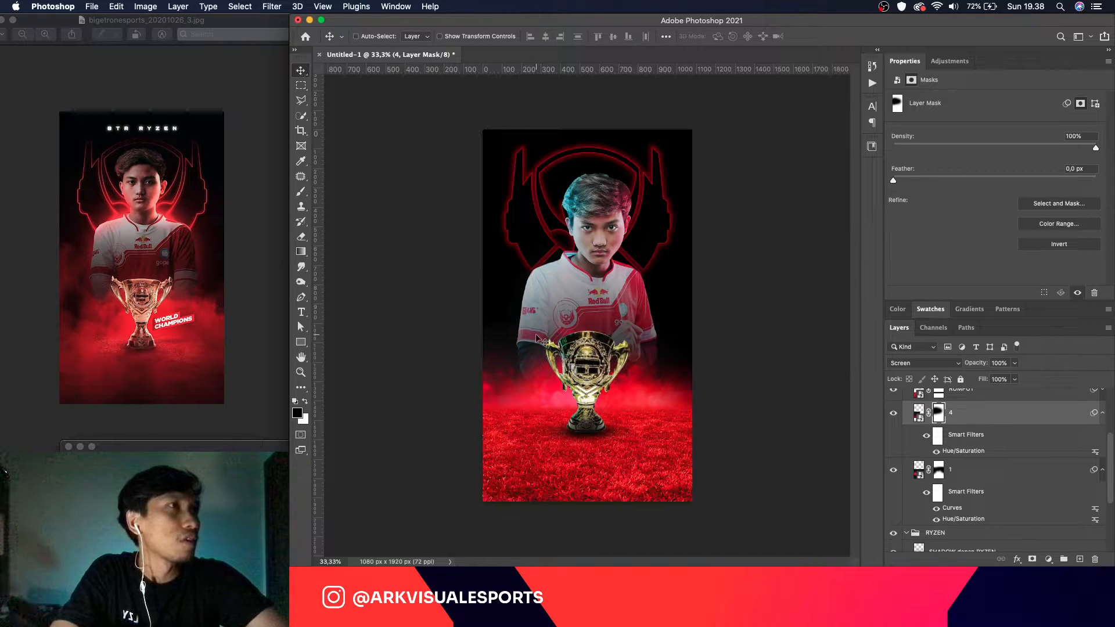
{"action": "key", "text": "super+t"}
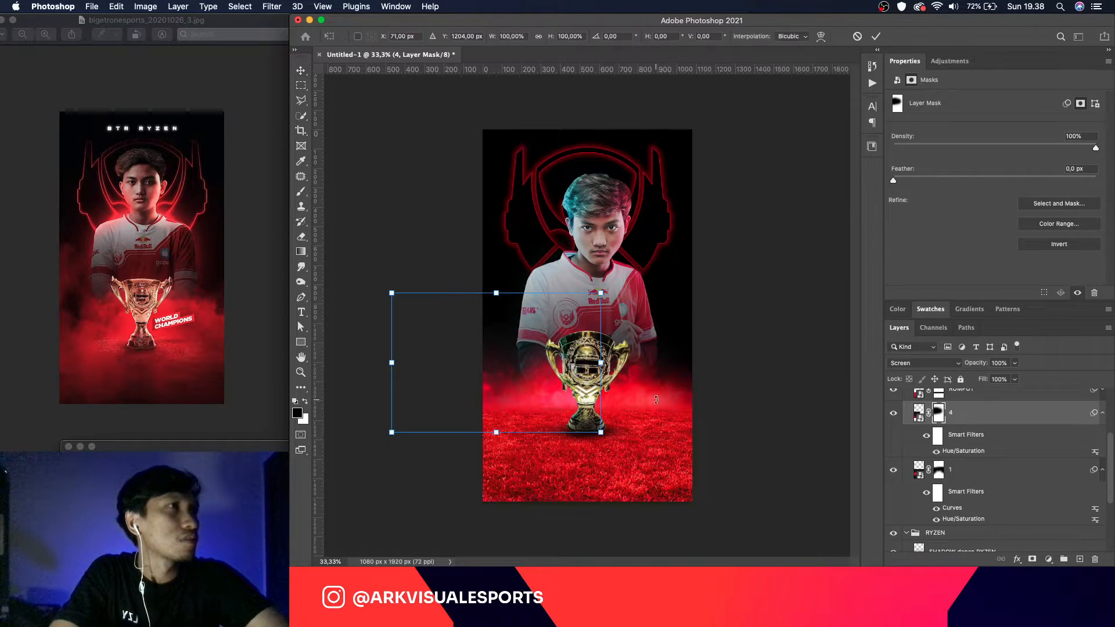
{"action": "left_click_drag", "start_coordinate": [651, 376], "coordinate": [662, 363]}
{"action": "left_click_drag", "start_coordinate": [542, 389], "coordinate": [540, 401]}
{"action": "key", "text": "Return"}
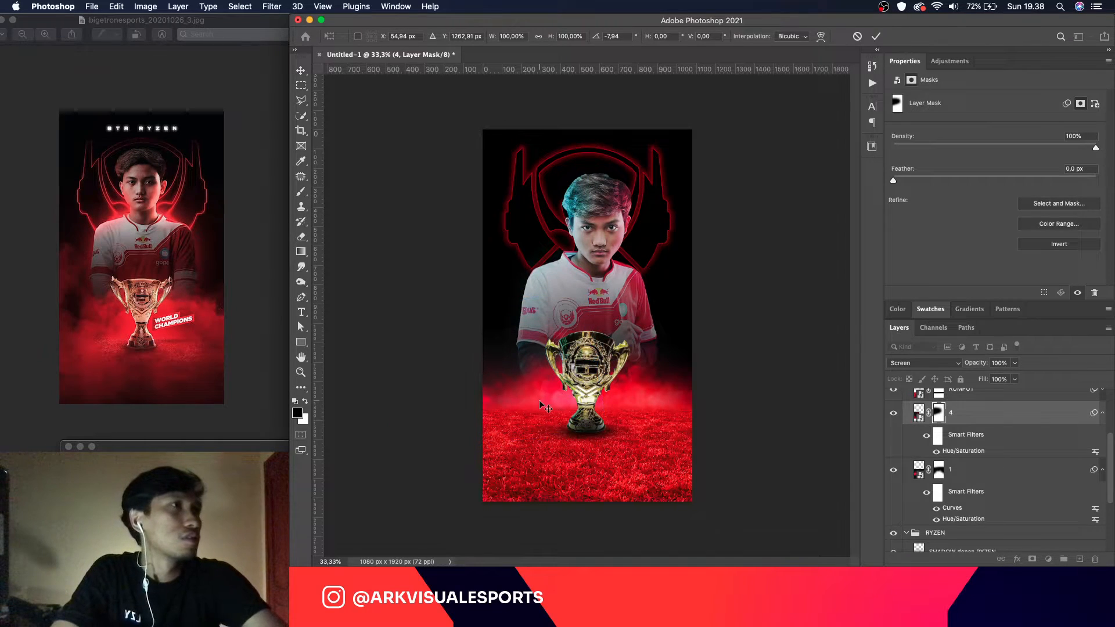
Step: Duplicate layer 4 as a horizontally flipped copy and place it on the poster's right side at about X 540 px, Y 895 px
{"action": "key", "text": "super+j"}
{"action": "left_click", "coordinate": [122, 6]}
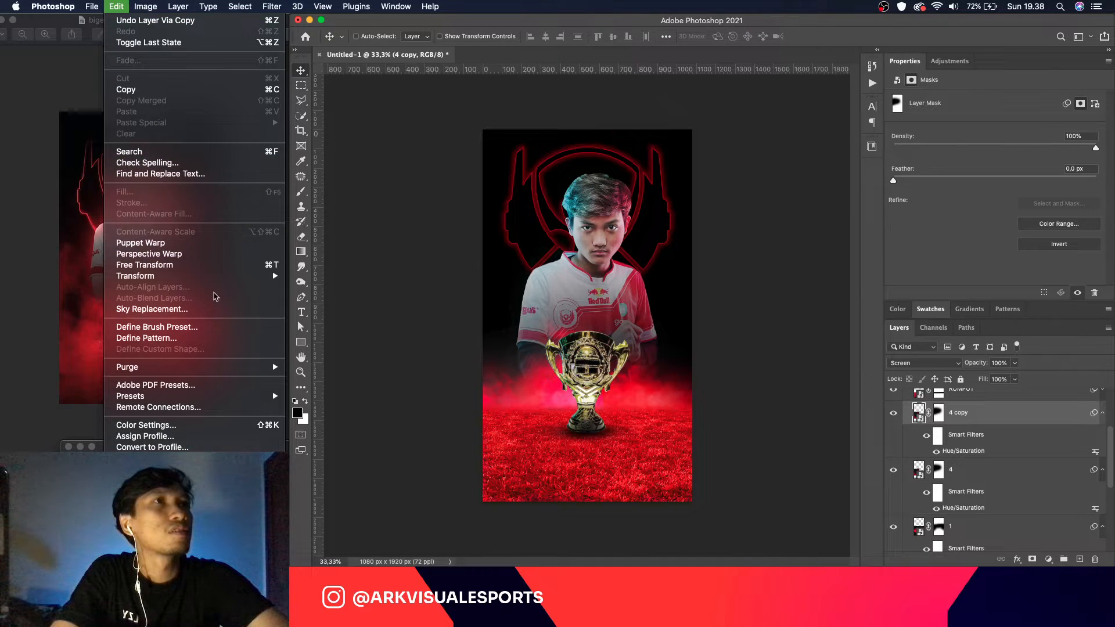
{"action": "mouse_move", "coordinate": [244, 277]}
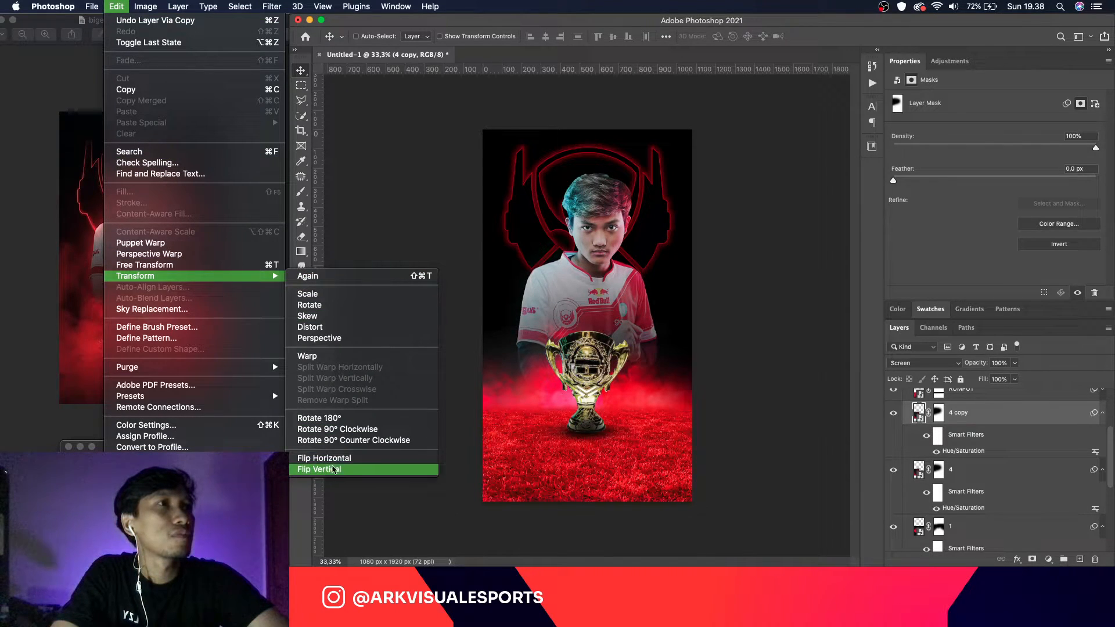
{"action": "left_click", "coordinate": [334, 465]}
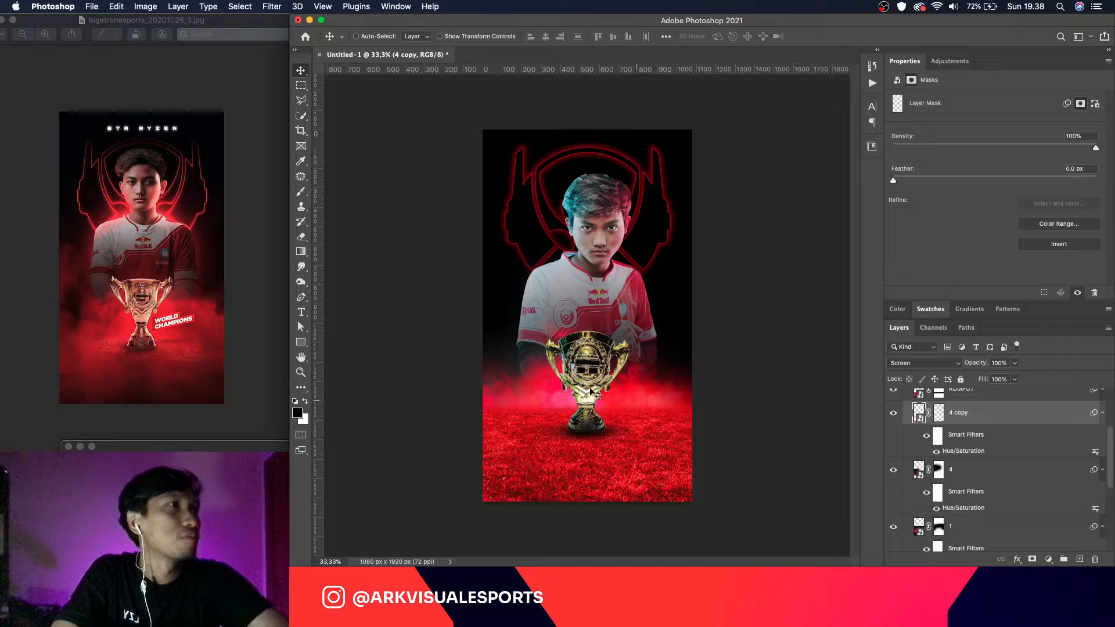
{"action": "left_click_drag", "start_coordinate": [562, 387], "coordinate": [767, 398]}
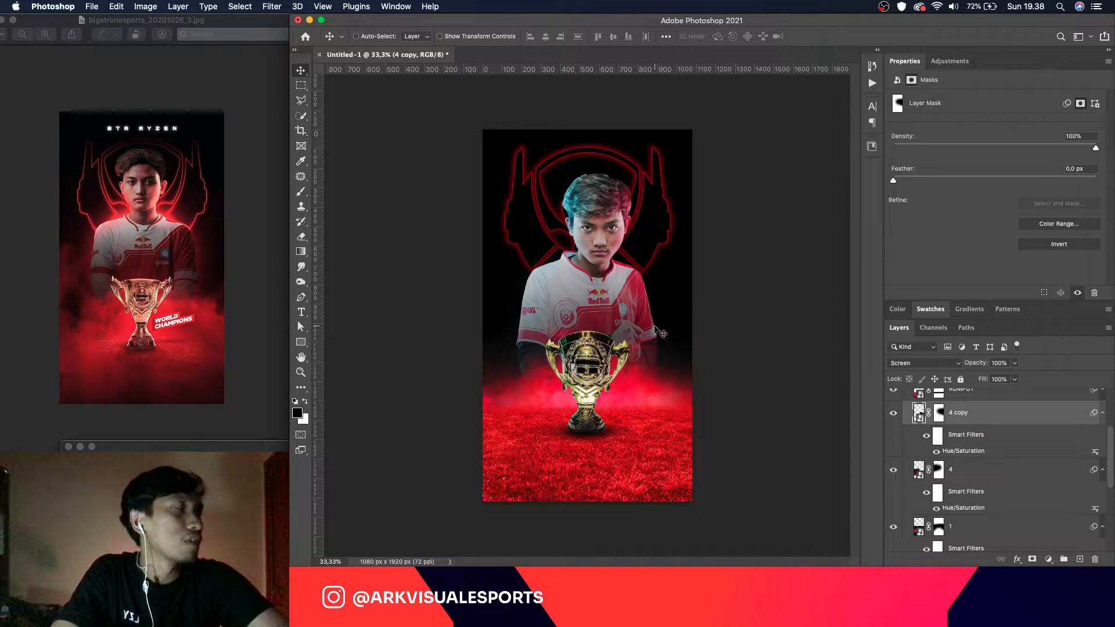
Step: Refine the mask of layer 4 copy by painting black with a 300 px brush around the right side of the jersey
{"action": "key", "text": "super+equal"}
{"action": "key", "text": "super+equal"}
{"action": "key", "text": "super+equal"}
{"action": "key", "text": "super+equal"}
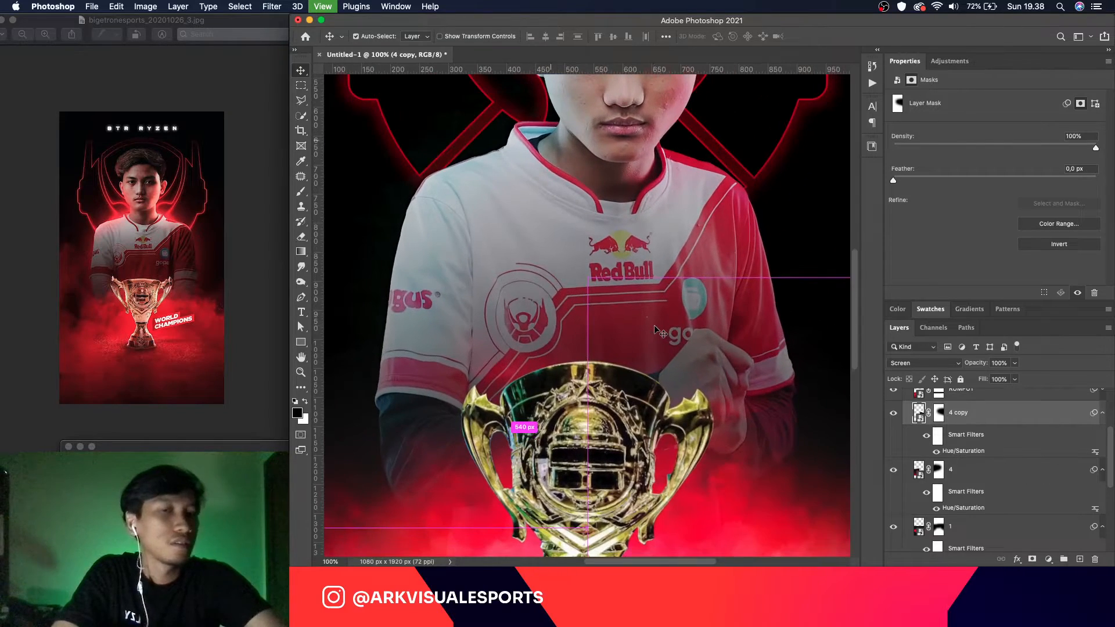
{"action": "key", "text": "super+minus"}
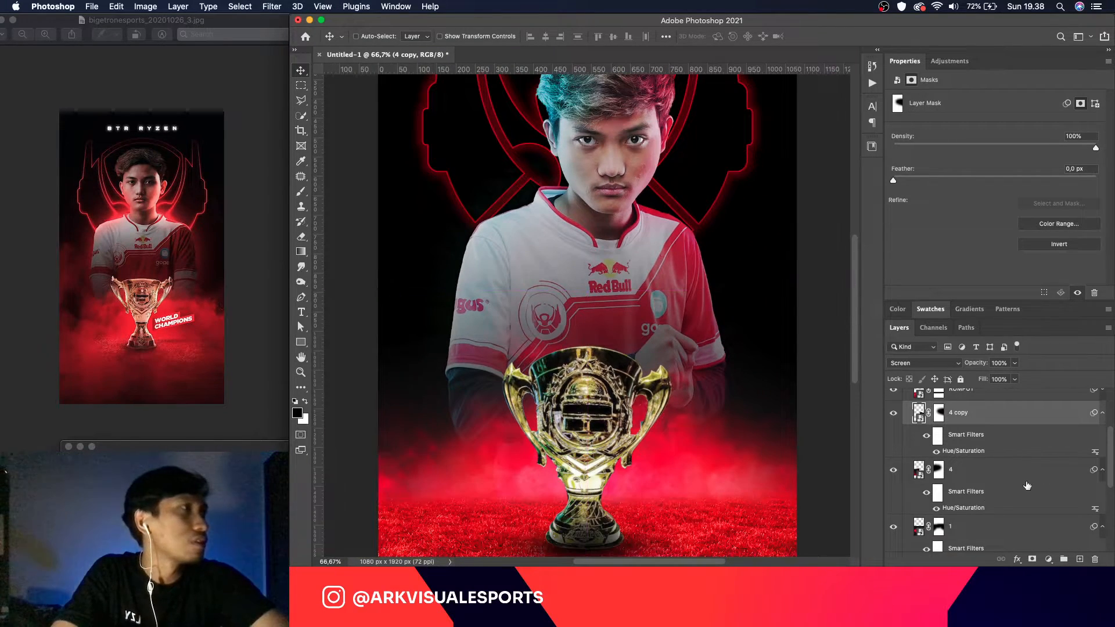
{"action": "left_click", "coordinate": [937, 415]}
{"action": "key", "text": "b"}
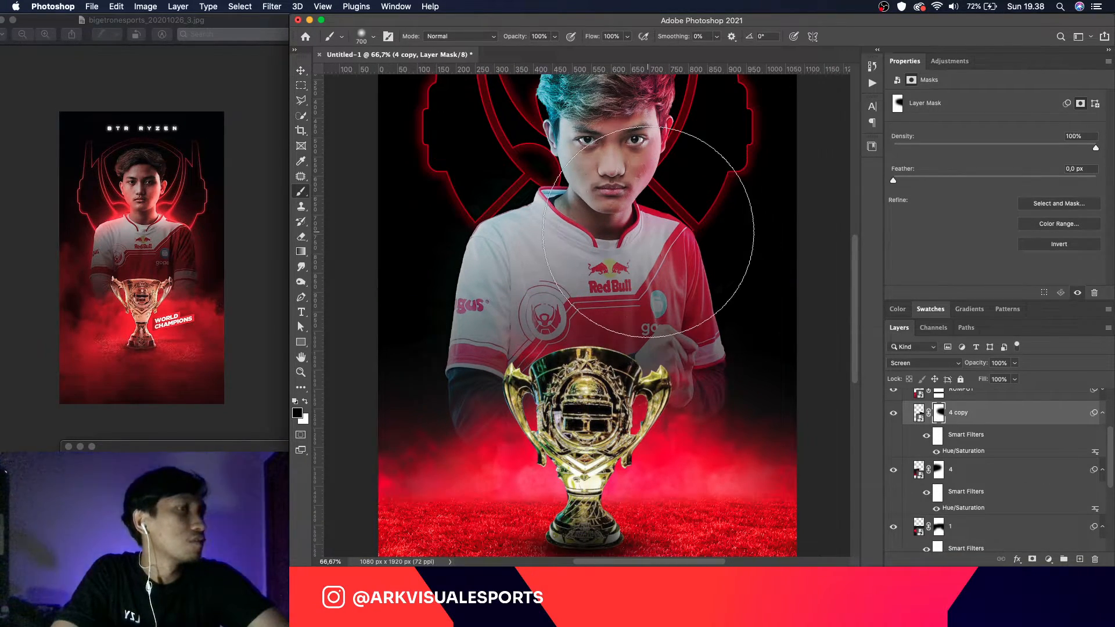
{"action": "key", "text": "bracketleft"}
{"action": "key", "text": "bracketleft"}
{"action": "key", "text": "bracketleft"}
{"action": "key", "text": "bracketleft"}
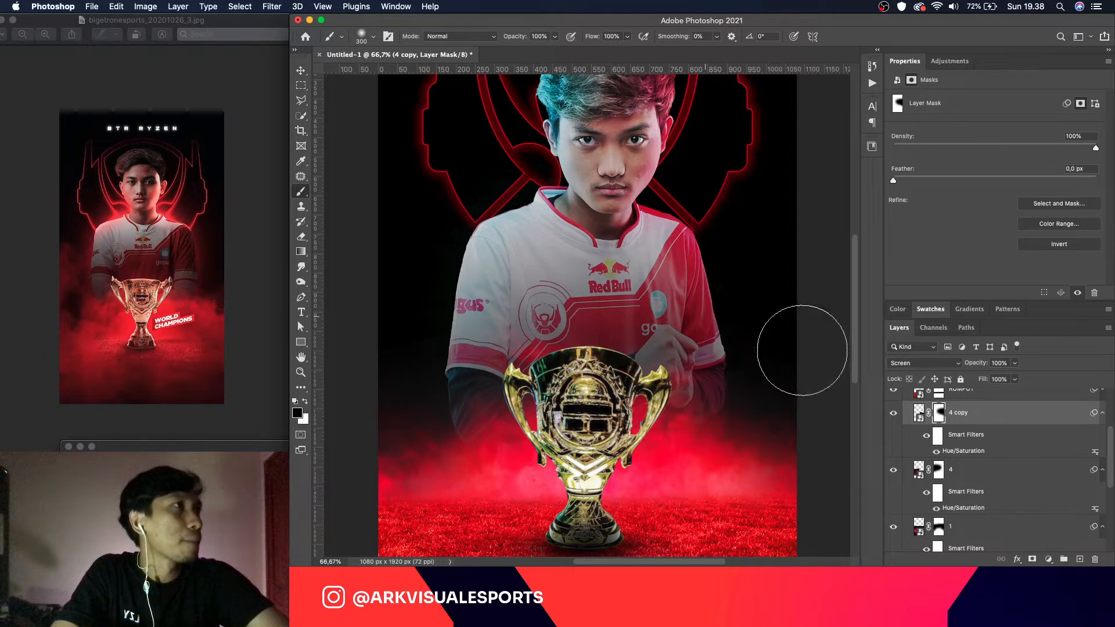
Step: Refine the mask of layer 4 by painting black with the 300 px brush around the left side of the jersey
{"action": "left_click", "coordinate": [939, 470]}
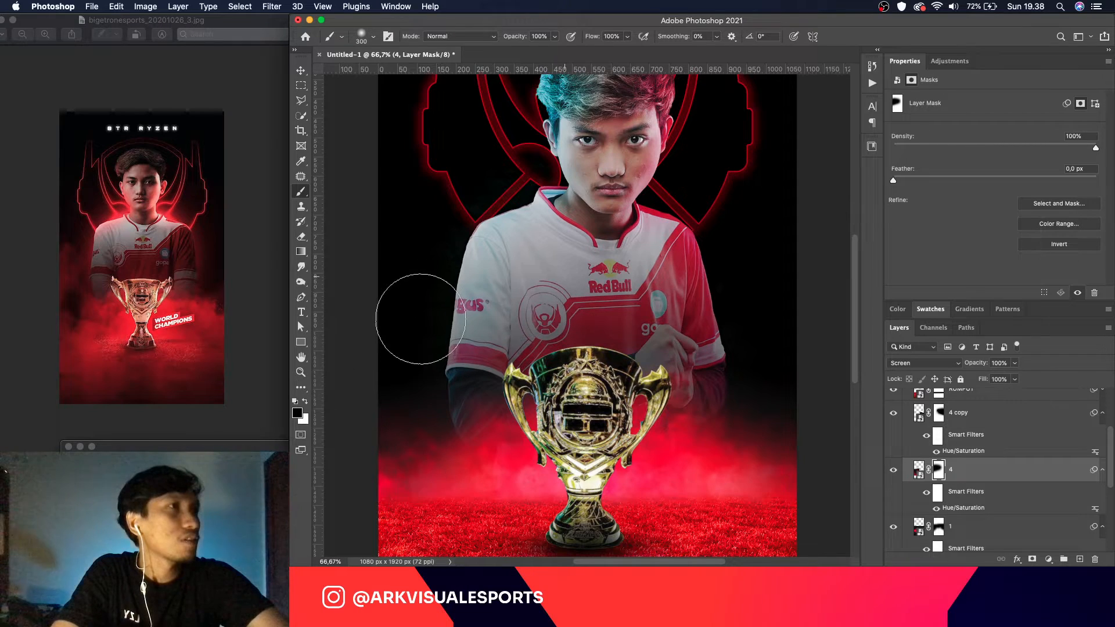
{"action": "key", "text": "super+minus"}
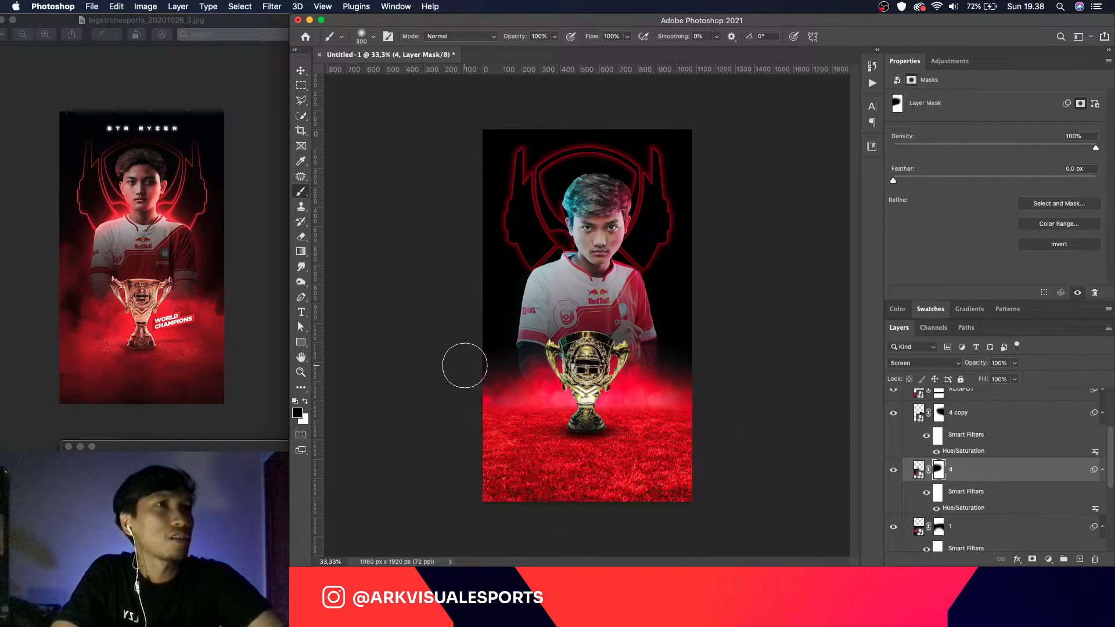
{"action": "left_click", "coordinate": [300, 70]}
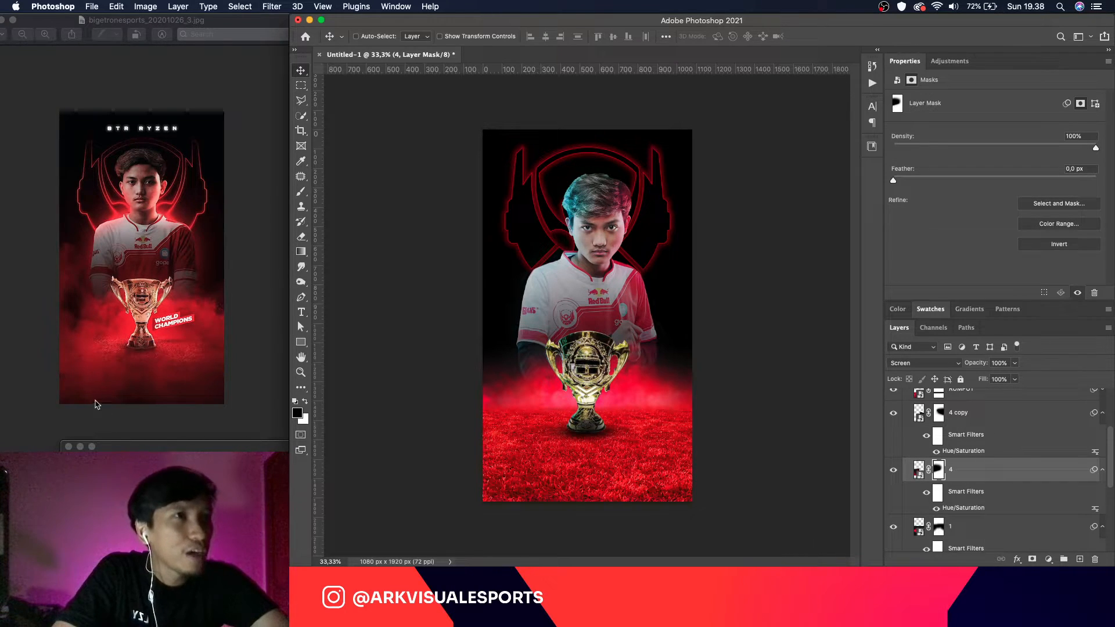
Step: Collapse the smart filter lists of layers 4 copy, 4 and 1
{"action": "scroll", "coordinate": [1038, 500], "scroll_direction": "up", "scroll_amount": 4}
{"action": "left_click", "coordinate": [1038, 500]}
{"action": "scroll", "coordinate": [1038, 500], "scroll_direction": "down", "scroll_amount": 1}
{"action": "left_click", "coordinate": [1103, 457]}
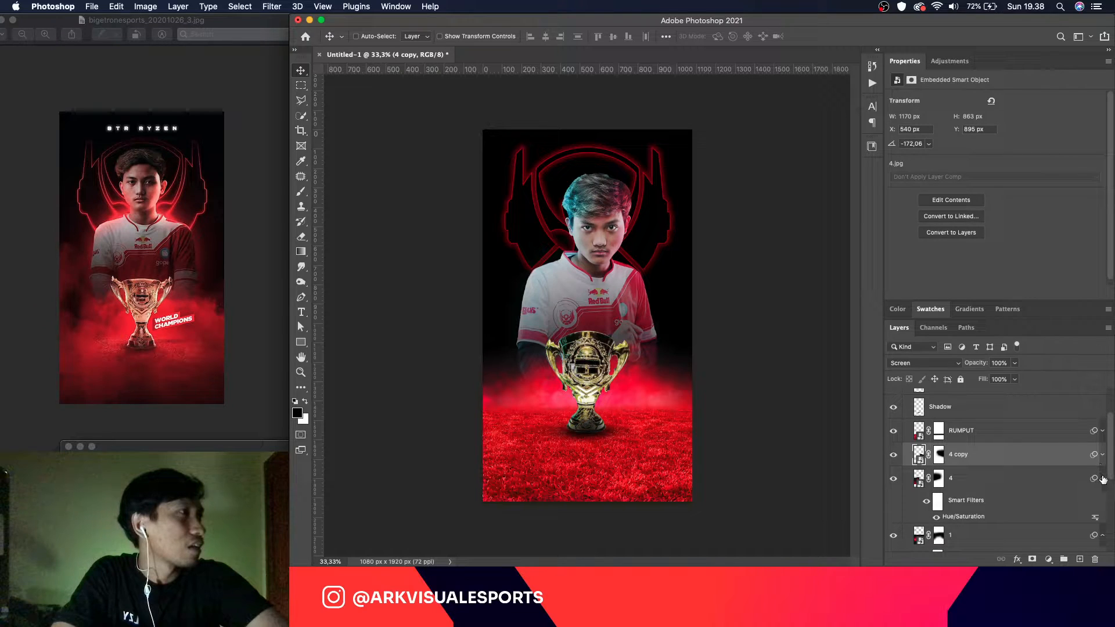
{"action": "left_click", "coordinate": [1102, 478]}
{"action": "left_click", "coordinate": [1102, 501]}
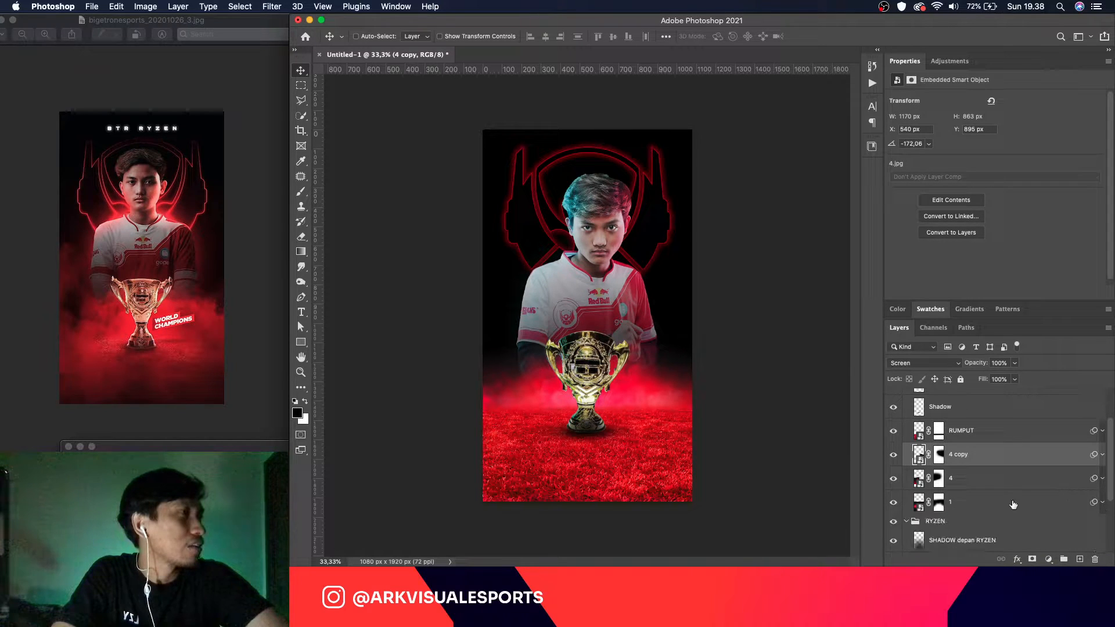
Step: Duplicate layer 1 at the top of the RUMPUT DEPAN group and lower the copy to about Y 1264 px over the grass
{"action": "left_click", "coordinate": [924, 507]}
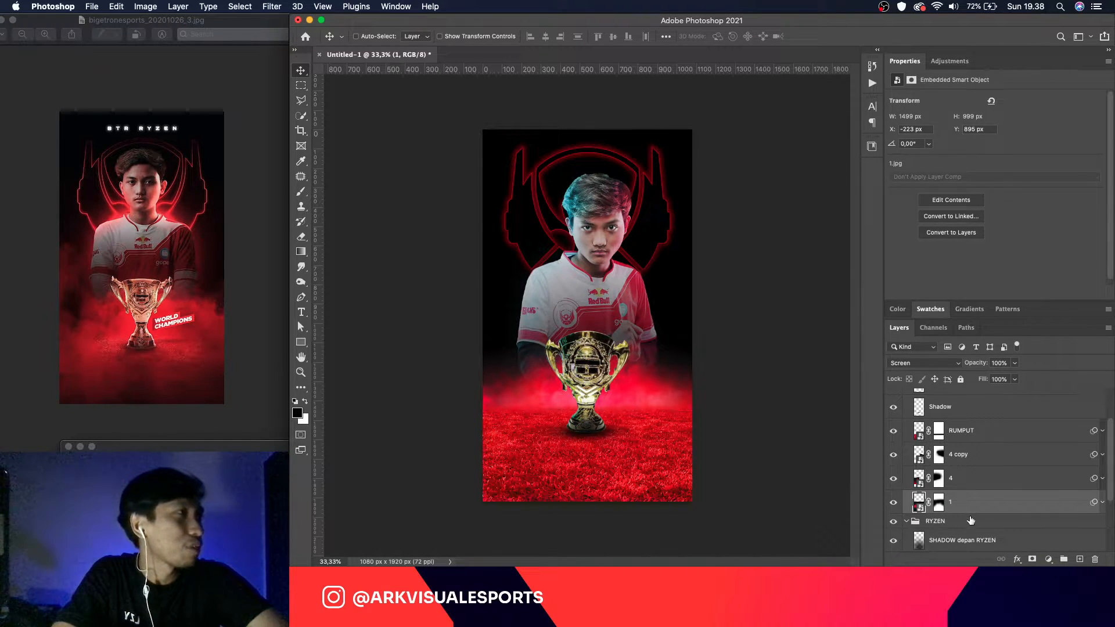
{"action": "key", "text": "super+j"}
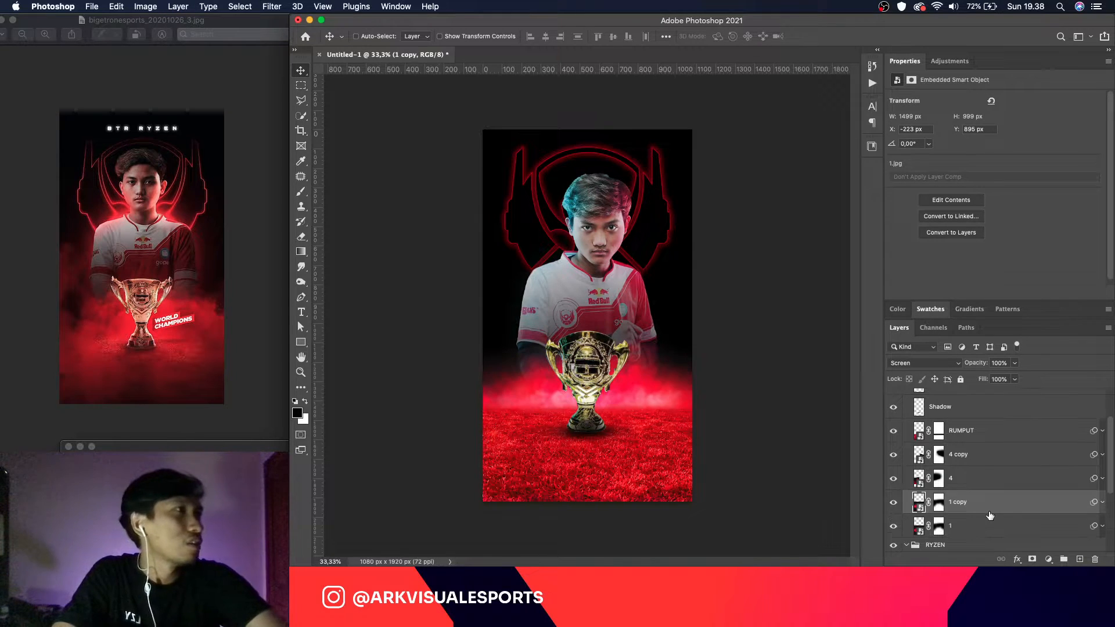
{"action": "left_click_drag", "start_coordinate": [984, 509], "coordinate": [999, 420]}
{"action": "scroll", "coordinate": [999, 429], "scroll_direction": "up", "scroll_amount": 2}
{"action": "left_click_drag", "start_coordinate": [984, 488], "coordinate": [993, 407]}
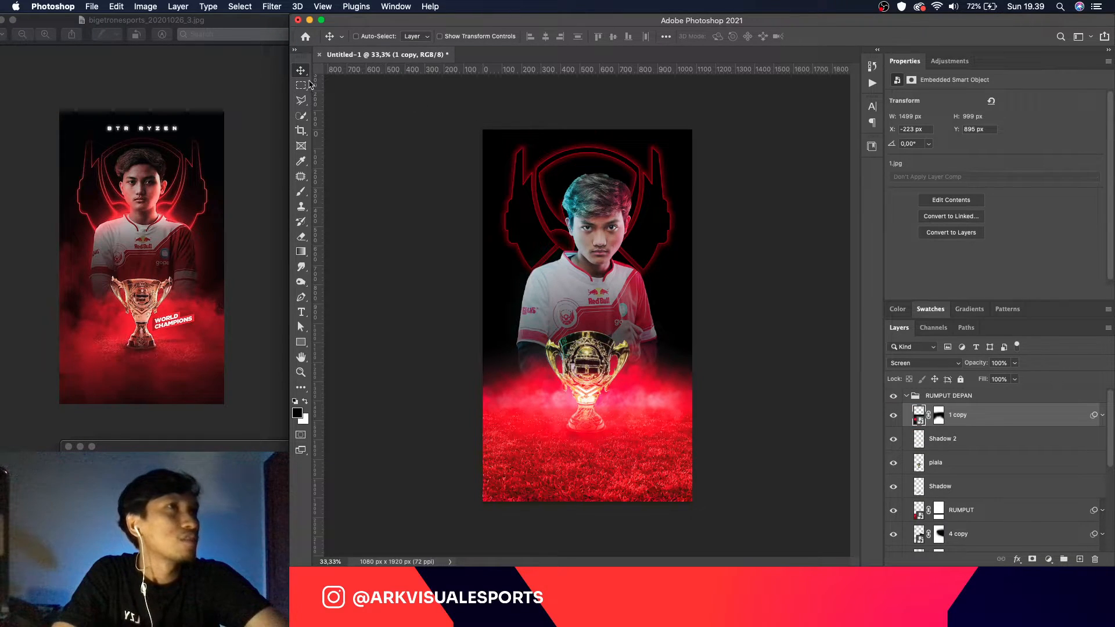
{"action": "left_click_drag", "start_coordinate": [655, 353], "coordinate": [643, 424]}
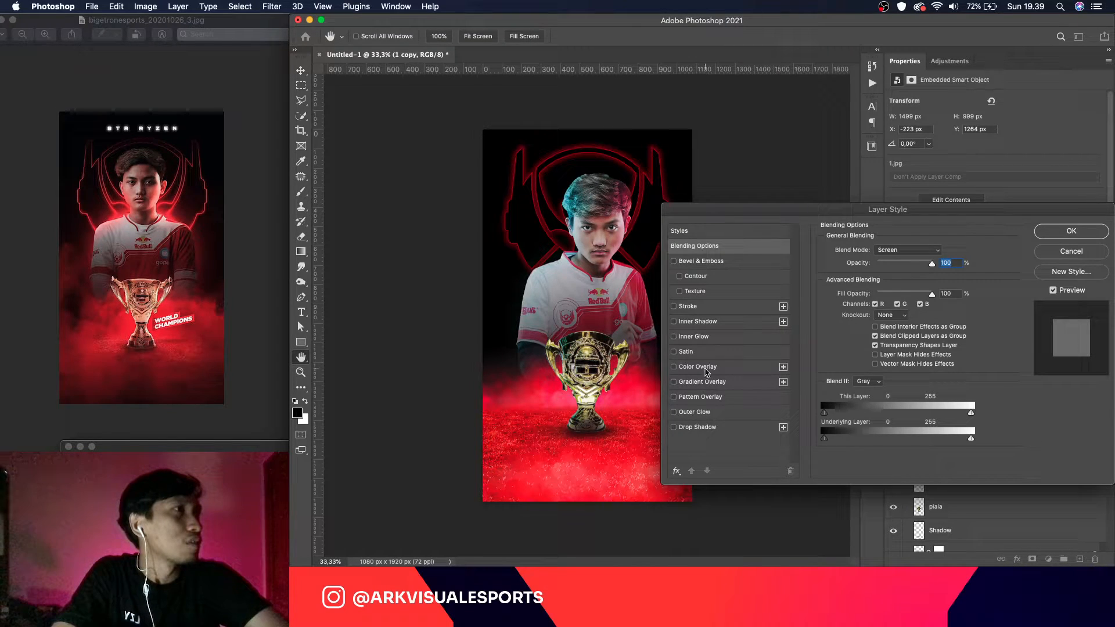
Step: Try a Color Overlay layer style on the 1 copy smoke layer
{"action": "left_click", "coordinate": [706, 370]}
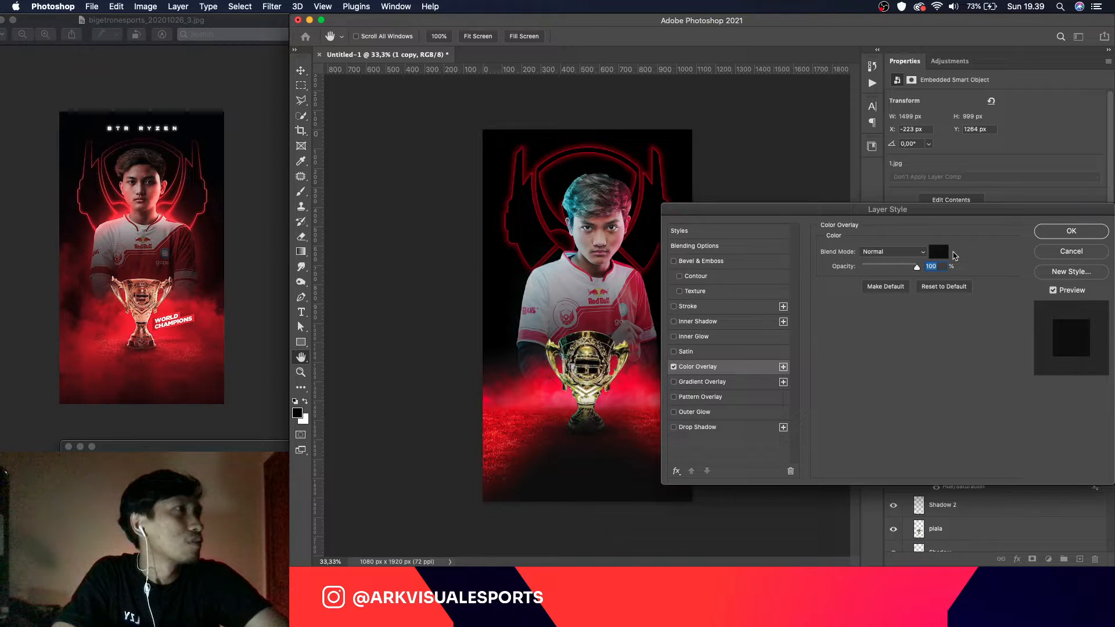
{"action": "left_click", "coordinate": [1070, 251]}
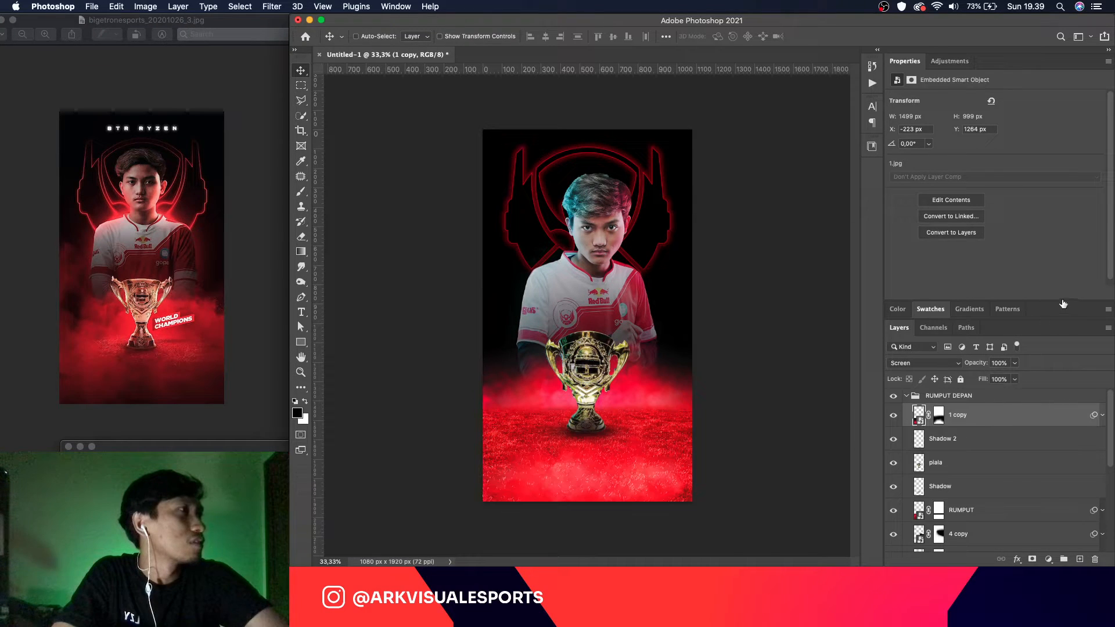
Step: Turn off the Curves and Hue/Saturation smart filters on the 1 copy layer
{"action": "left_click", "coordinate": [1102, 415]}
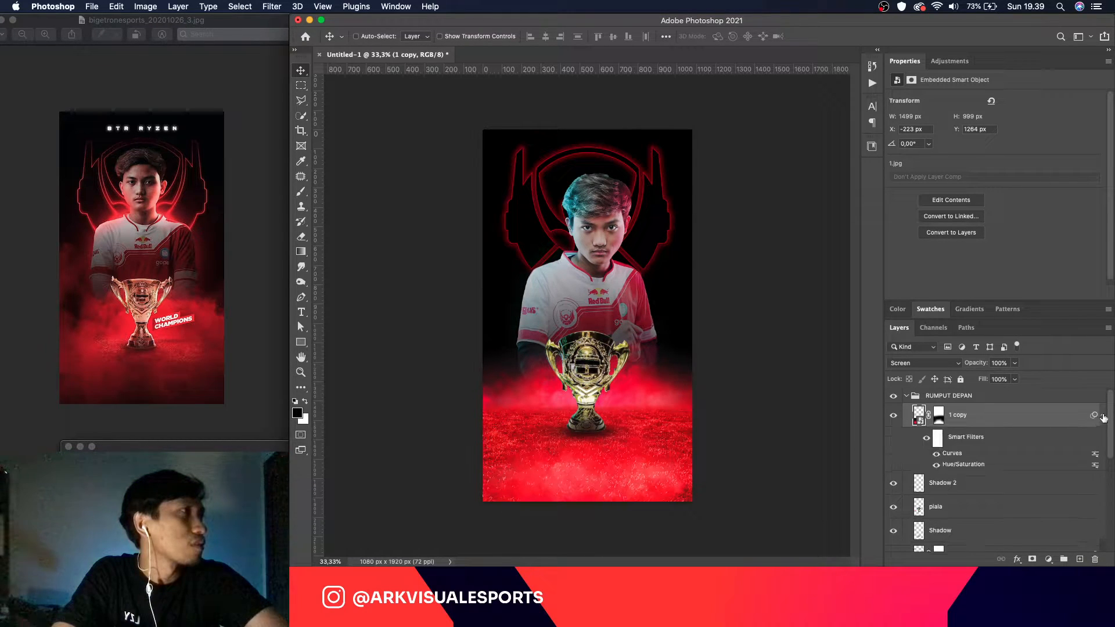
{"action": "left_click", "coordinate": [936, 466]}
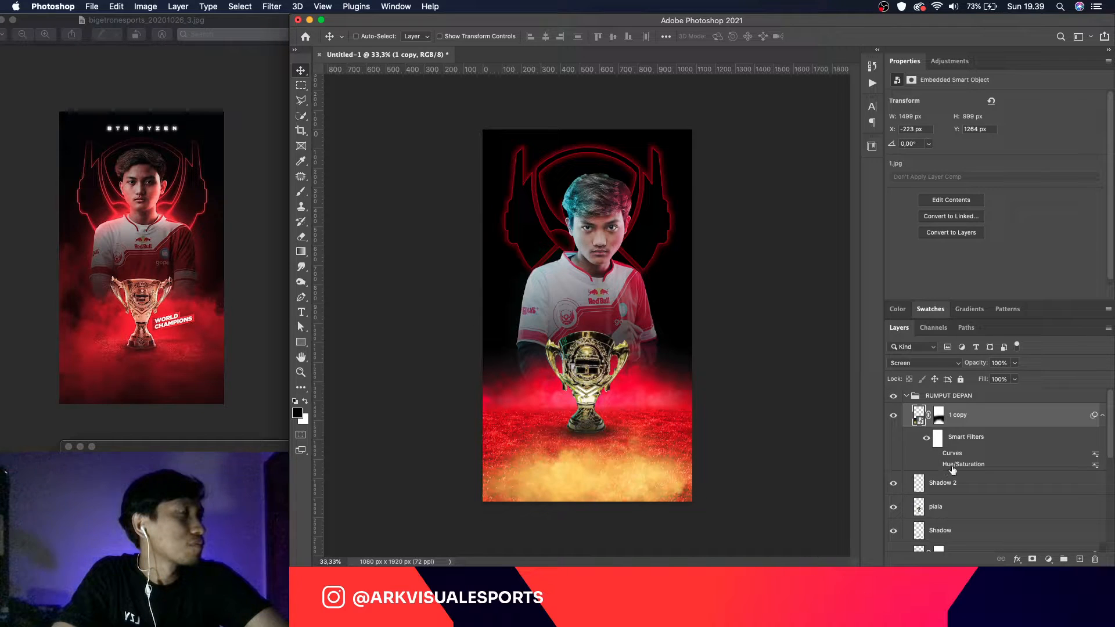
{"action": "double_click", "coordinate": [987, 410]}
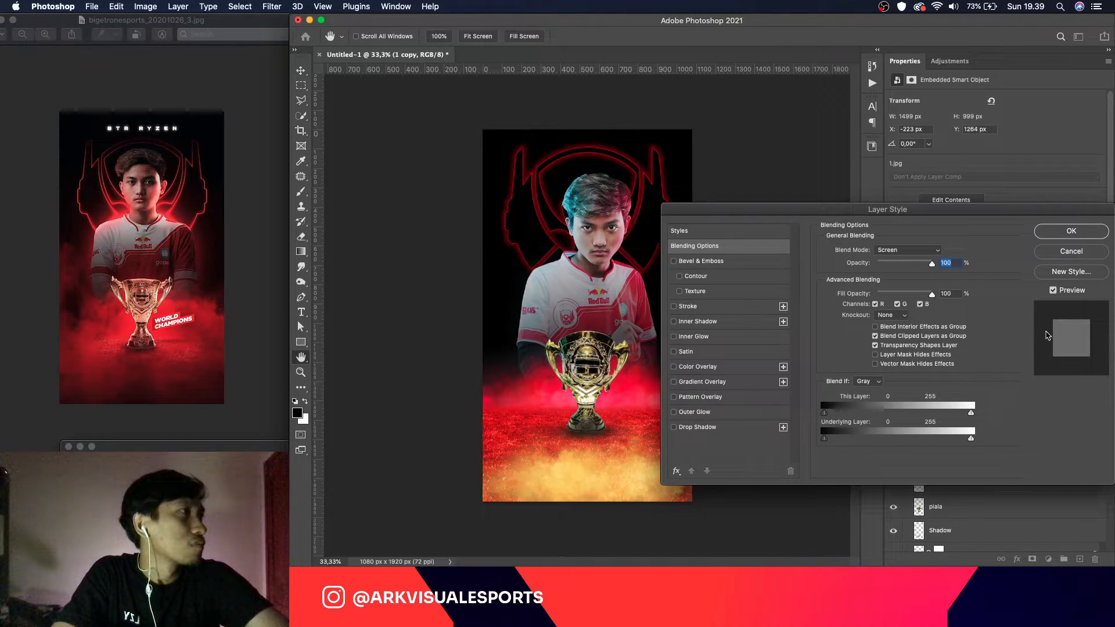
{"action": "left_click", "coordinate": [1080, 253]}
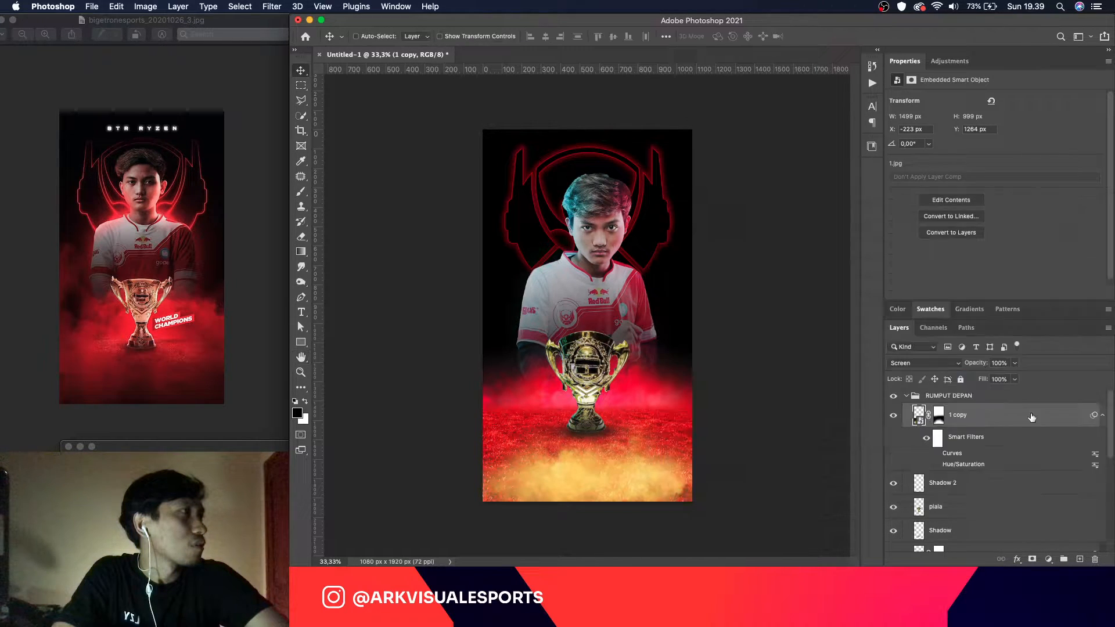
{"action": "double_click", "coordinate": [1002, 419]}
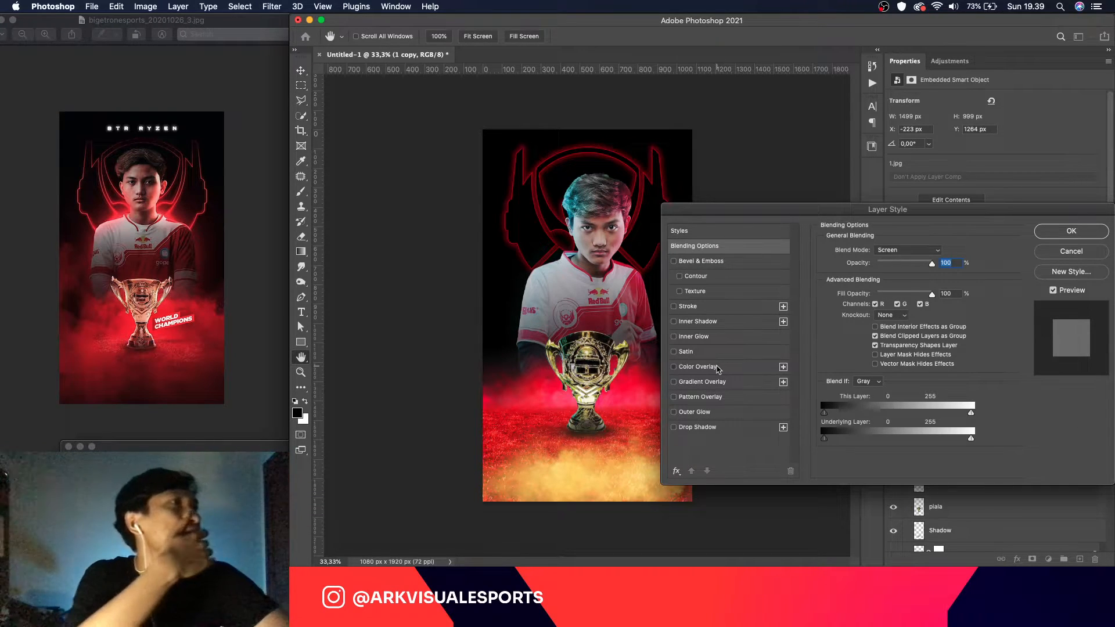
{"action": "left_click", "coordinate": [719, 369]}
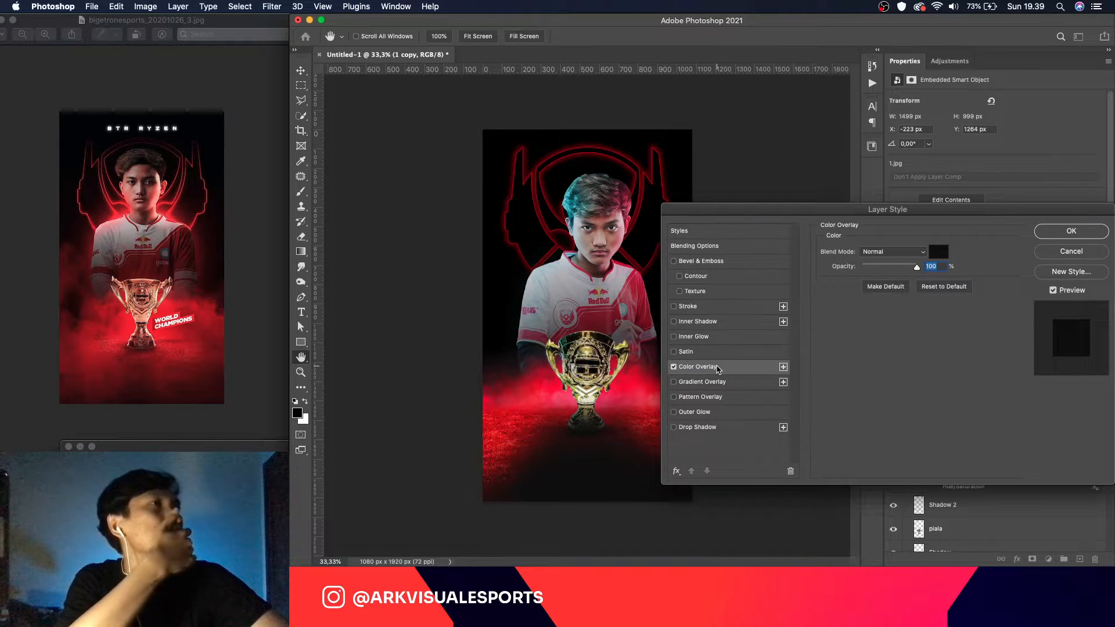
{"action": "left_click", "coordinate": [1052, 254]}
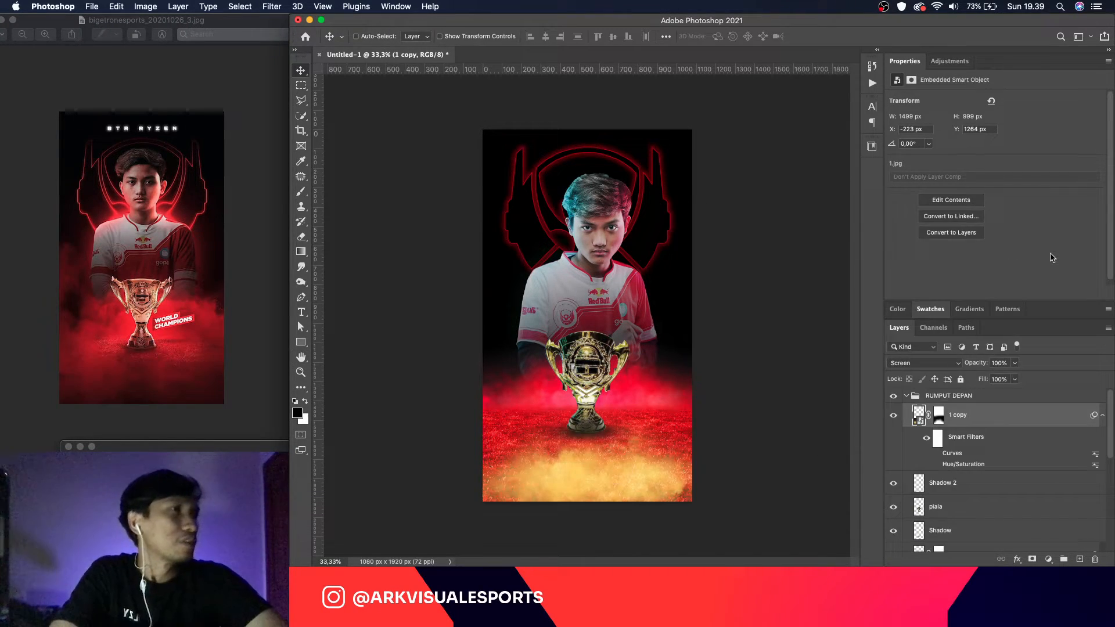
Step: Turn the Hue/Saturation smart filter of the 1 copy layer back on
{"action": "left_click", "coordinate": [937, 465]}
{"action": "double_click", "coordinate": [961, 467]}
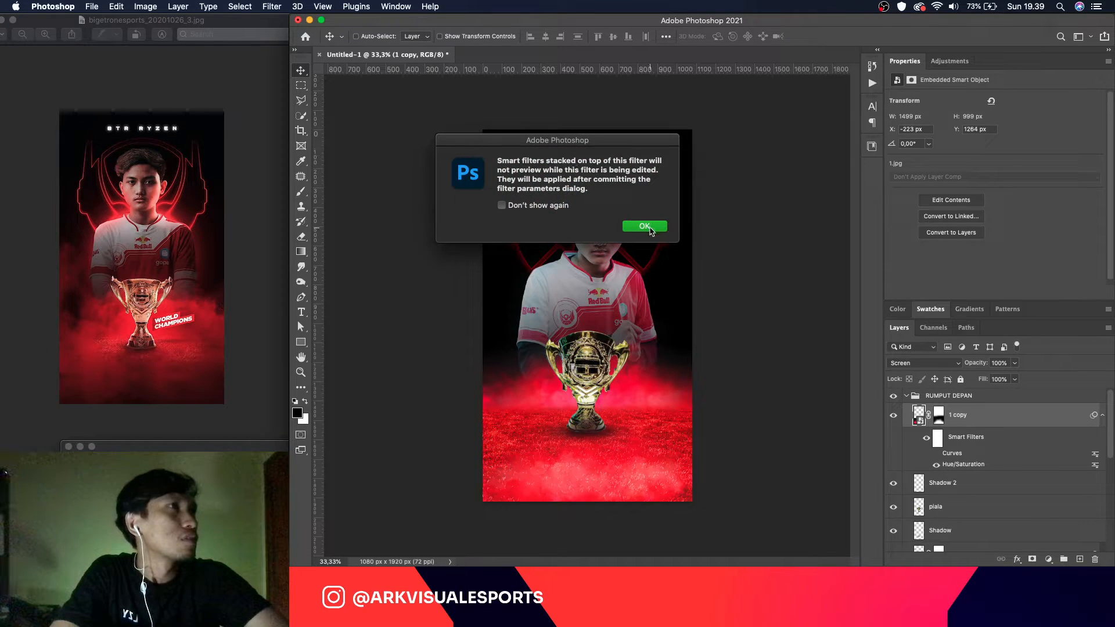
{"action": "left_click", "coordinate": [645, 226]}
{"action": "left_click_drag", "start_coordinate": [685, 292], "coordinate": [652, 295]}
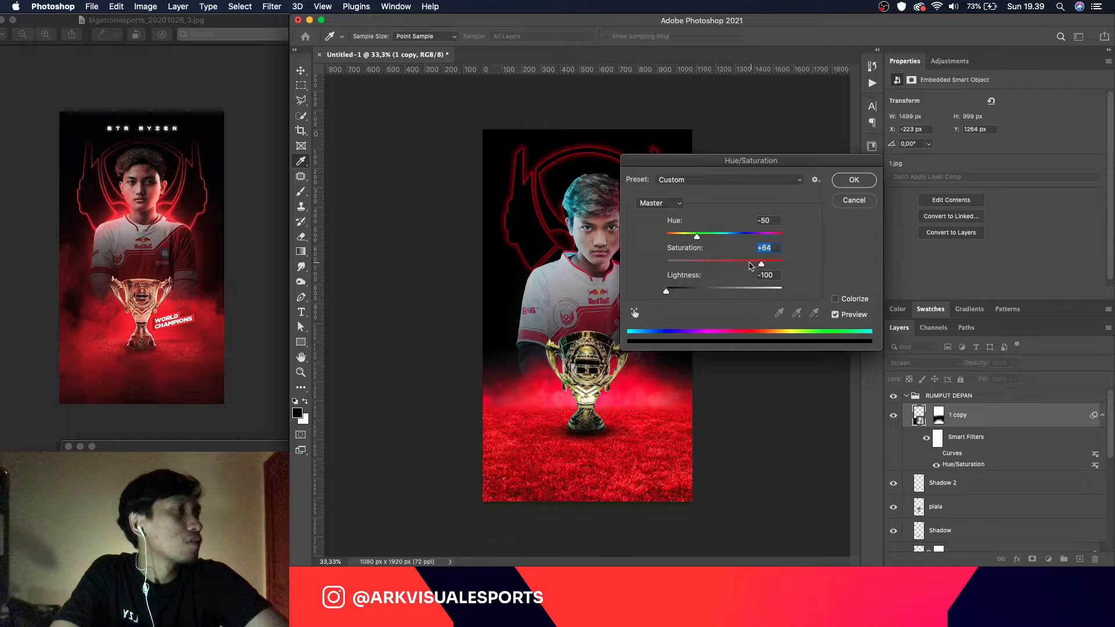
{"action": "left_click", "coordinate": [849, 201]}
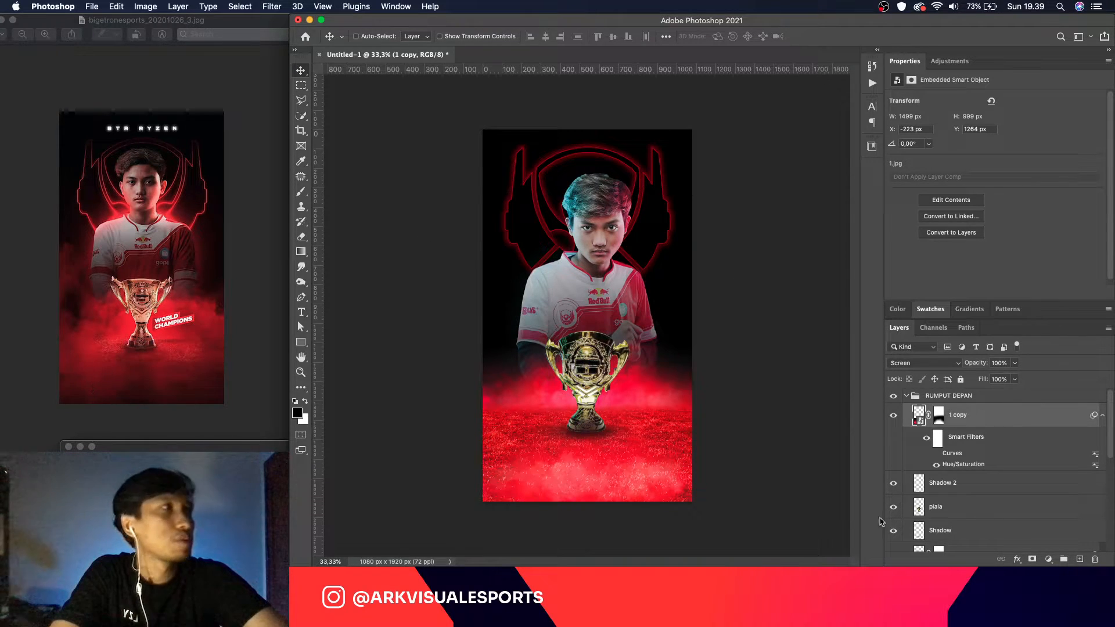
Step: Hide the 1 copy smoke layer and add a new layer named SHADOW BAWAH directly beneath it
{"action": "left_click", "coordinate": [894, 416]}
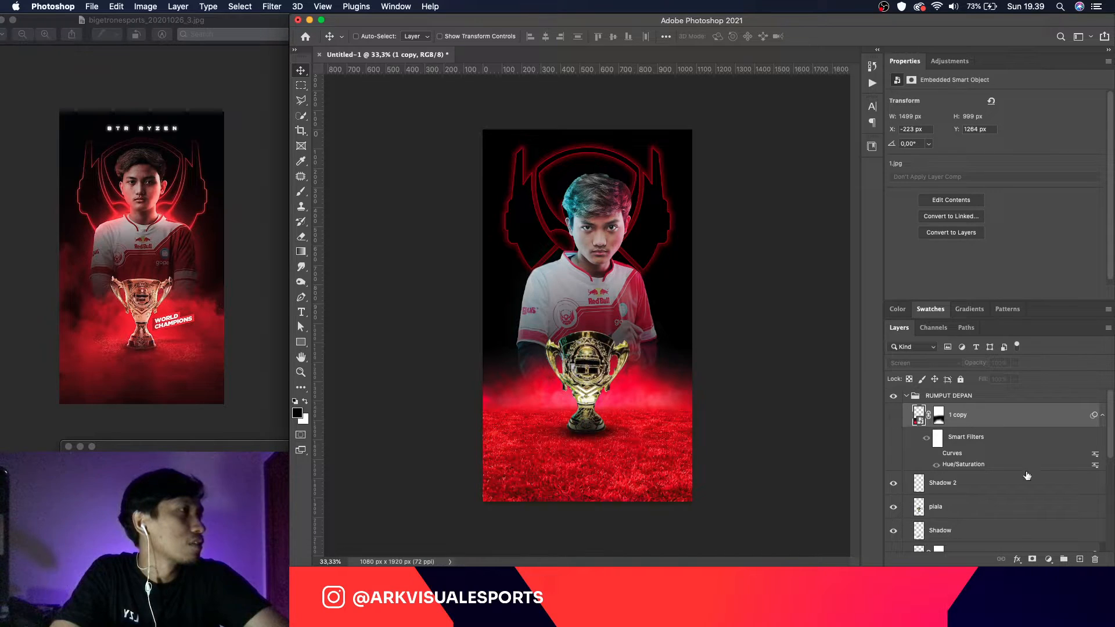
{"action": "key", "text": "super+shift+alt+n"}
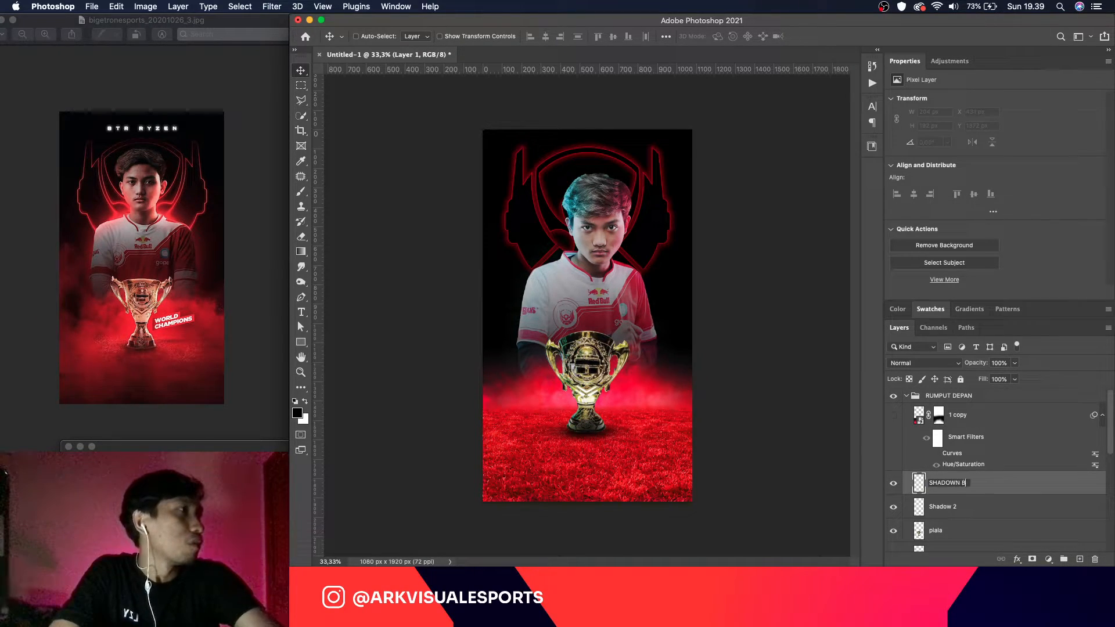
{"action": "double_click", "coordinate": [960, 483]}
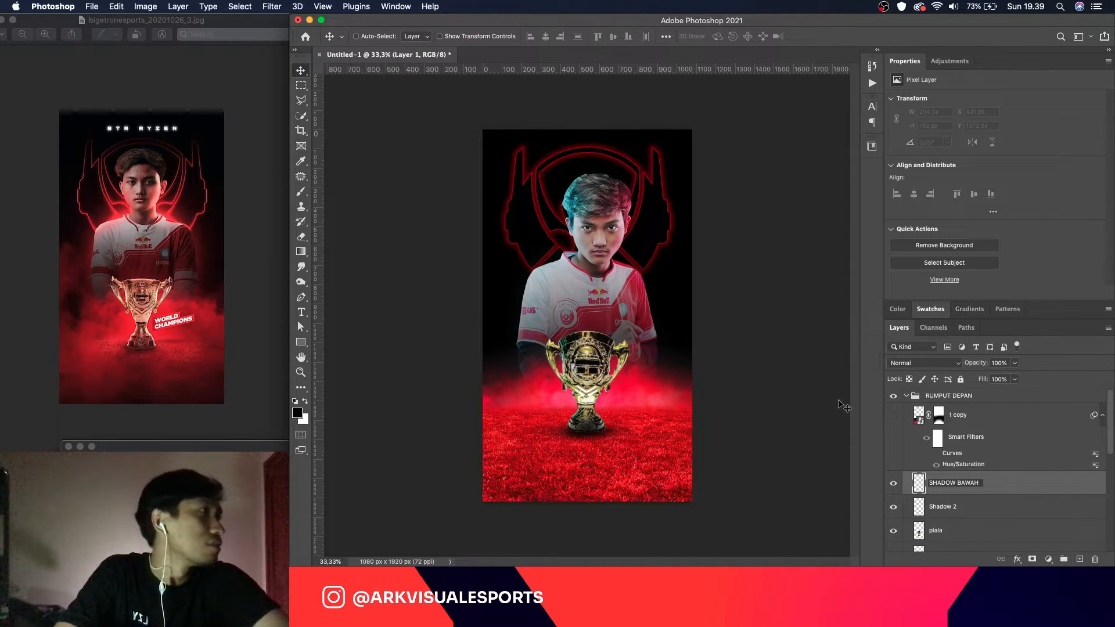
{"action": "left_click", "coordinate": [996, 492]}
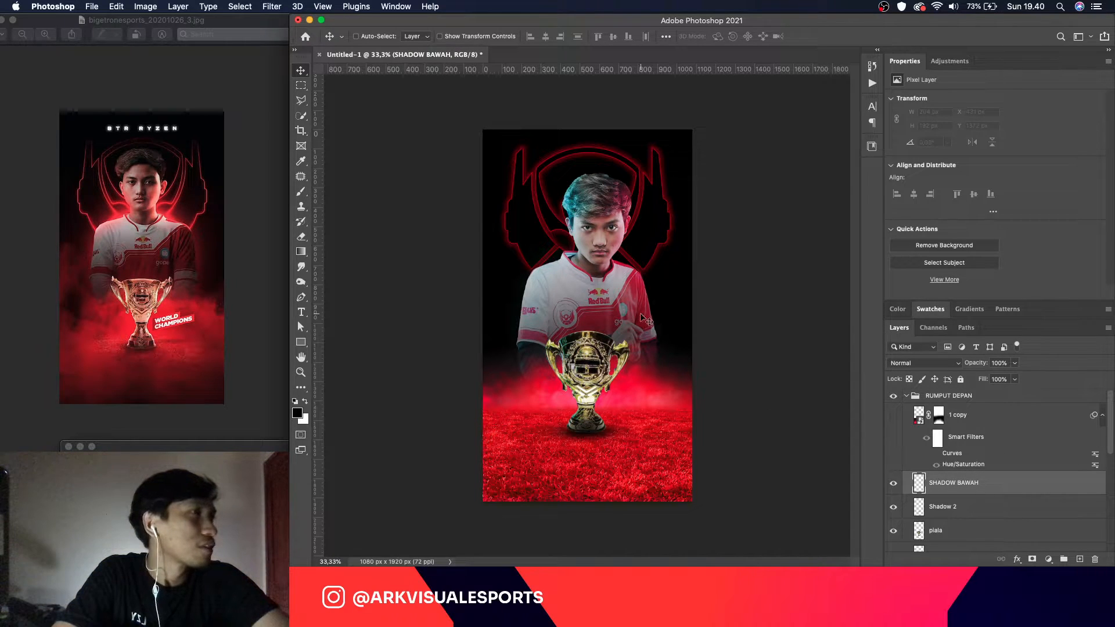
Step: Paint black over the lower grass on the SHADOW BAWAH layer with a 1100 px brush
{"action": "key", "text": "b"}
{"action": "key", "text": "super+minus"}
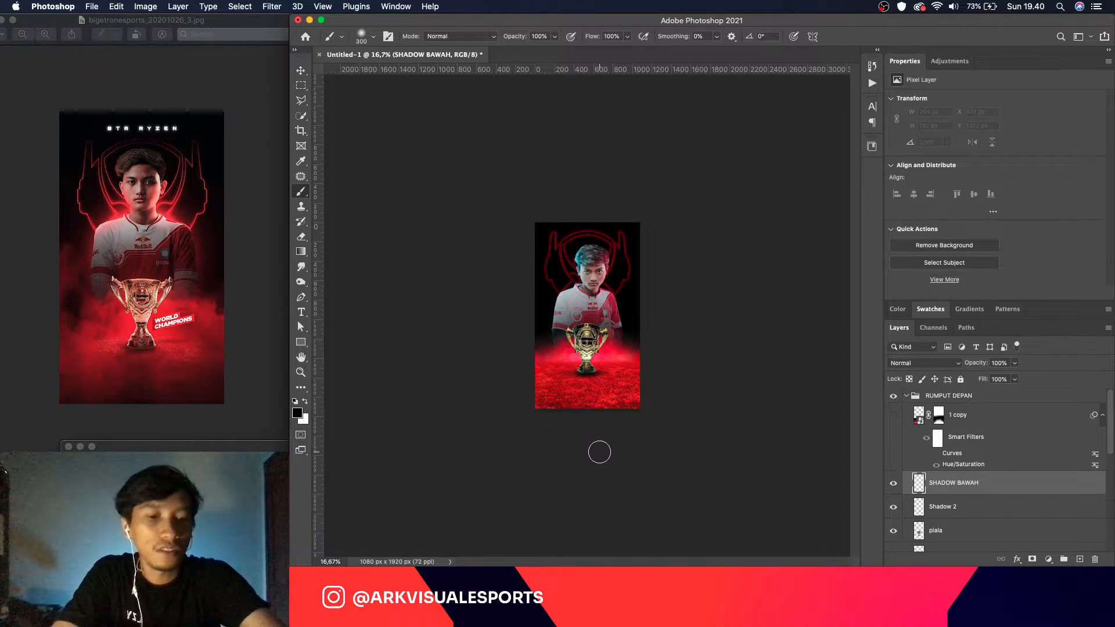
{"action": "key", "text": "bracketright"}
{"action": "key", "text": "bracketright"}
{"action": "key", "text": "bracketright"}
{"action": "key", "text": "bracketright"}
{"action": "key", "text": "bracketright"}
{"action": "key", "text": "bracketright"}
{"action": "key", "text": "bracketright"}
{"action": "key", "text": "bracketright"}
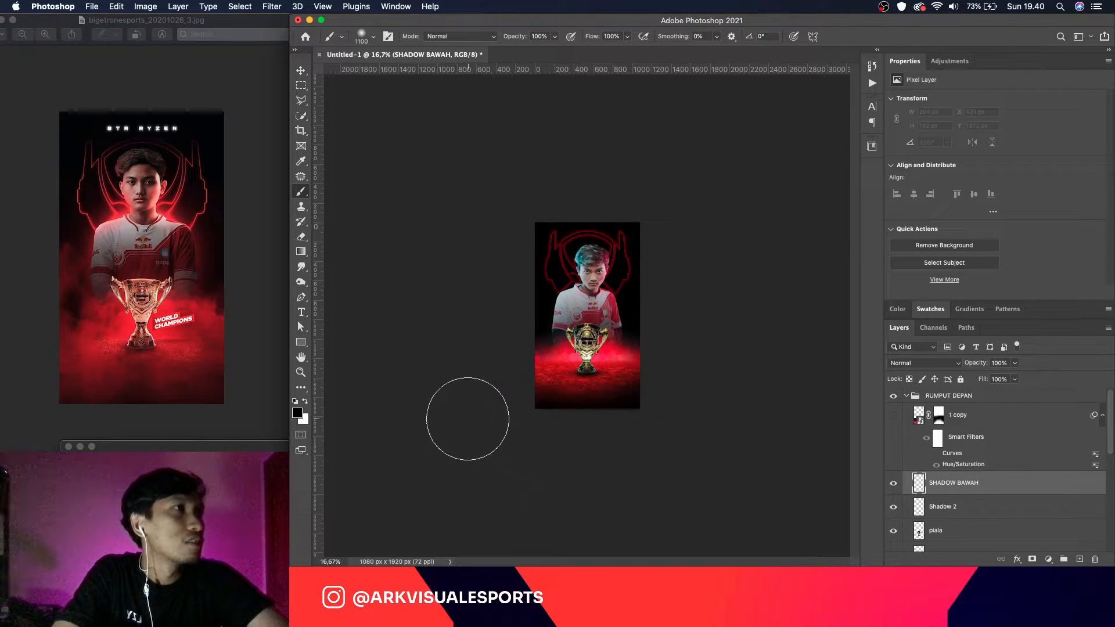
{"action": "mouse_move", "coordinate": [687, 439]}
{"action": "left_mouse_down"}
{"action": "mouse_move", "coordinate": [693, 407]}
{"action": "mouse_move", "coordinate": [589, 455]}
{"action": "mouse_move", "coordinate": [501, 468]}
{"action": "mouse_move", "coordinate": [633, 503]}
{"action": "left_mouse_up"}
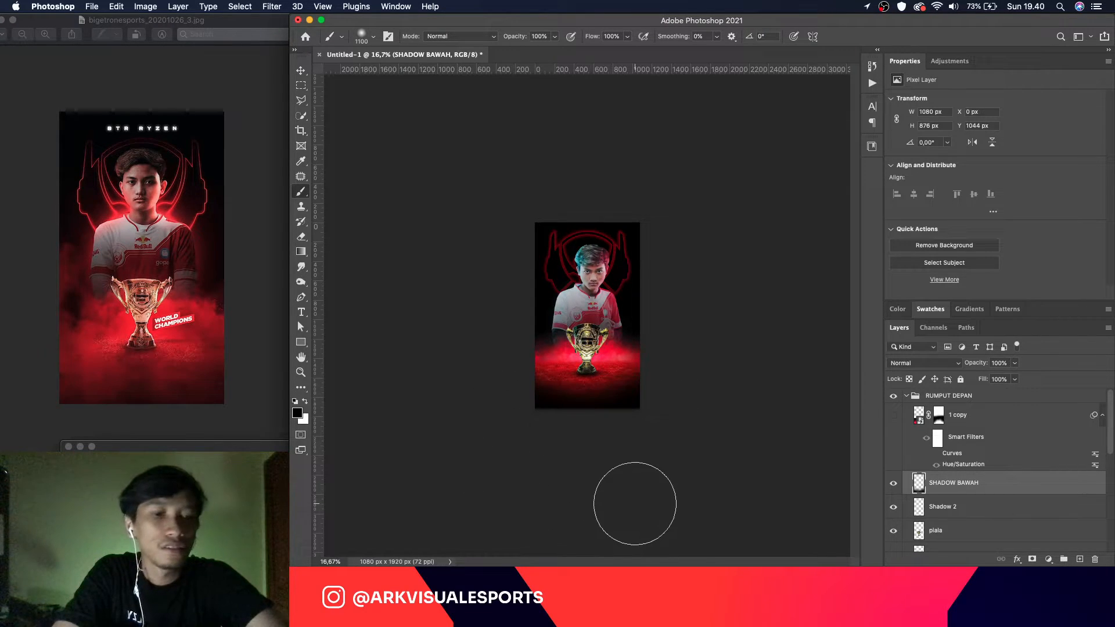
Step: Examine how the painted shadow blends with the grass and trophy, both close up and across the whole poster
{"action": "key", "text": "super+plus"}
{"action": "key", "text": "super+plus"}
{"action": "key", "text": "super+plus"}
{"action": "key", "text": "super+plus"}
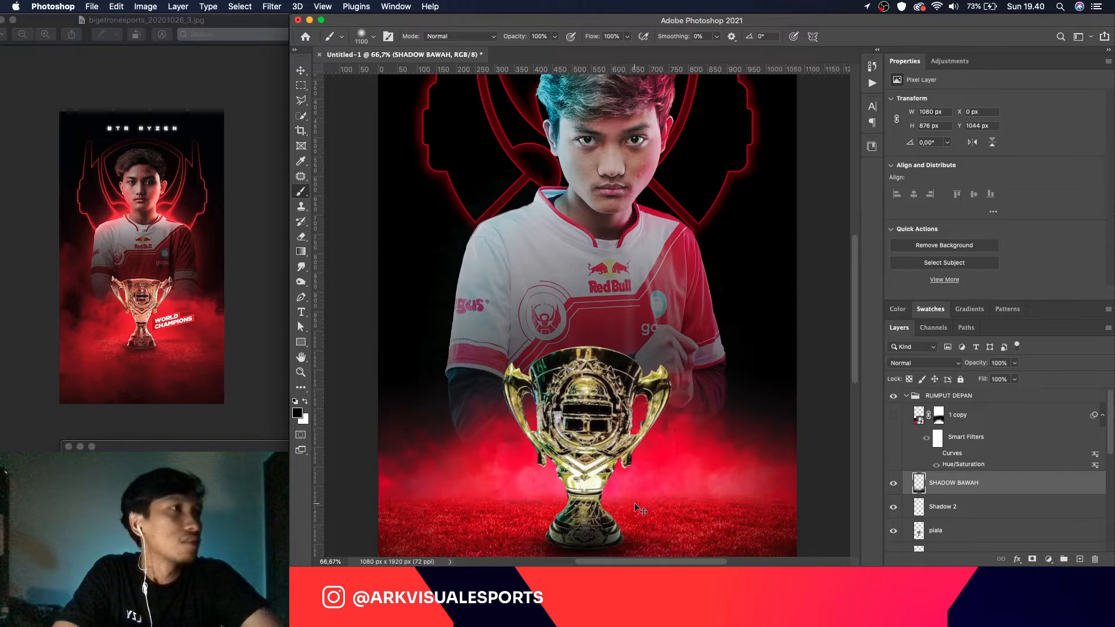
{"action": "key", "text": "super+minus"}
{"action": "key", "text": "super+minus"}
{"action": "key", "text": "super+plus"}
{"action": "key", "text": "super+minus"}
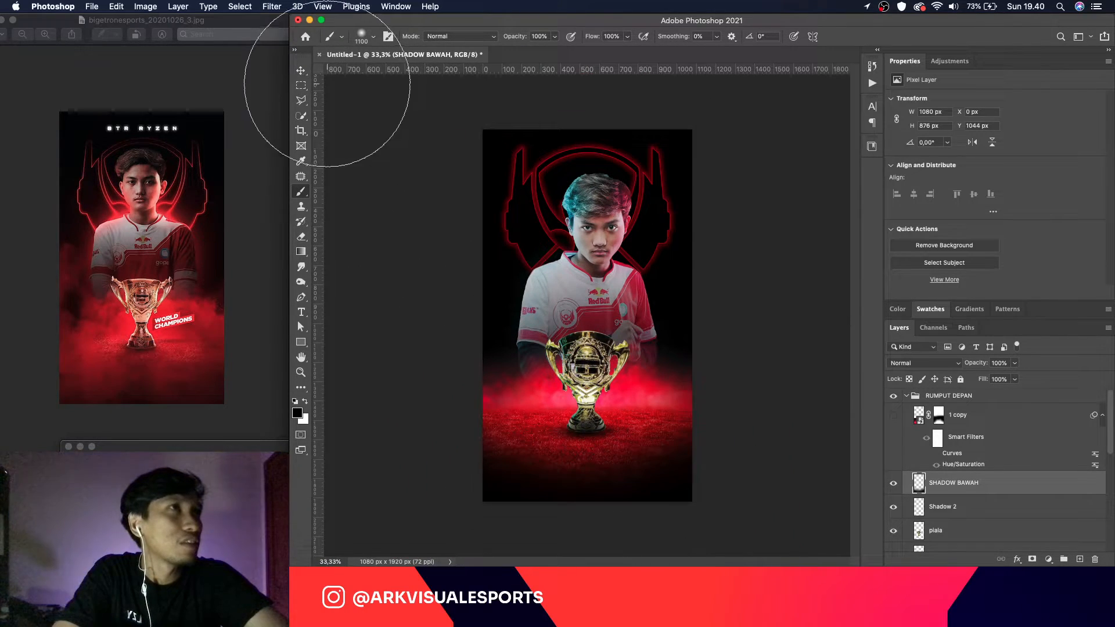
Step: Show the 1 copy smoke, place it beneath SHADOW BAWAH with its filters collapsed, and move it to about X 97 px, Y 983 px
{"action": "left_click", "coordinate": [300, 70]}
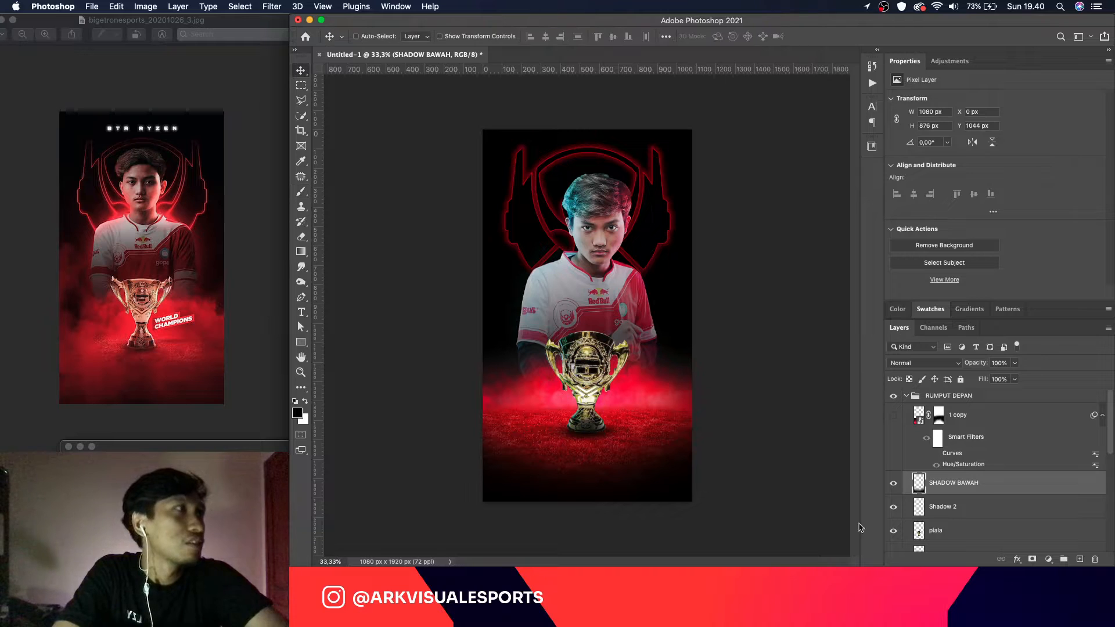
{"action": "left_click", "coordinate": [894, 416]}
{"action": "left_click", "coordinate": [961, 416]}
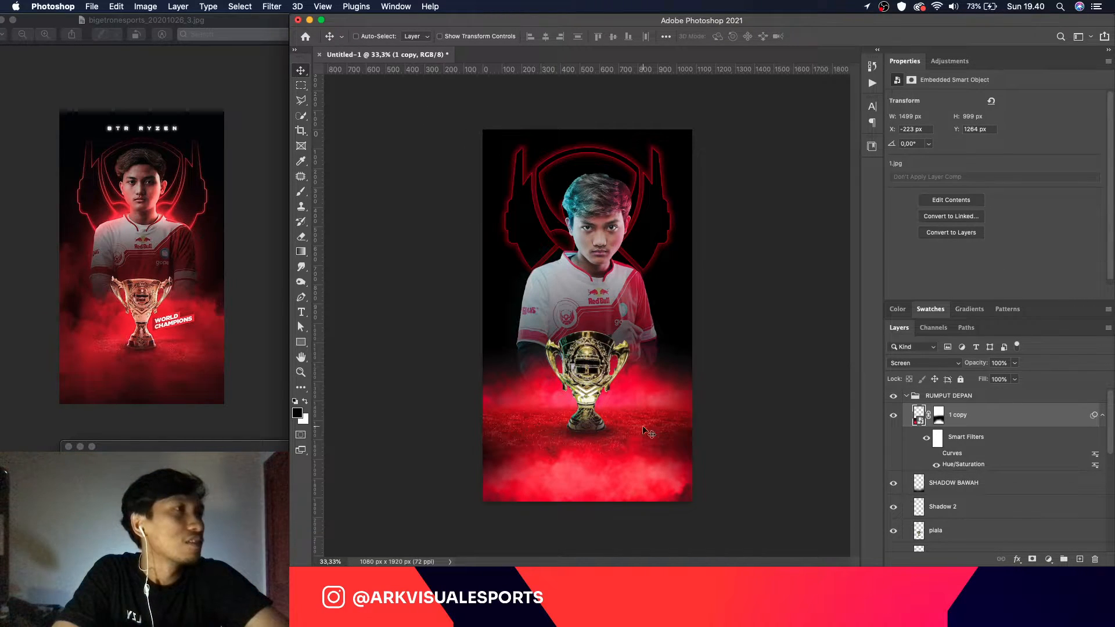
{"action": "left_click_drag", "start_coordinate": [999, 421], "coordinate": [996, 495]}
{"action": "left_click", "coordinate": [1102, 443]}
{"action": "left_click_drag", "start_coordinate": [659, 449], "coordinate": [704, 462]}
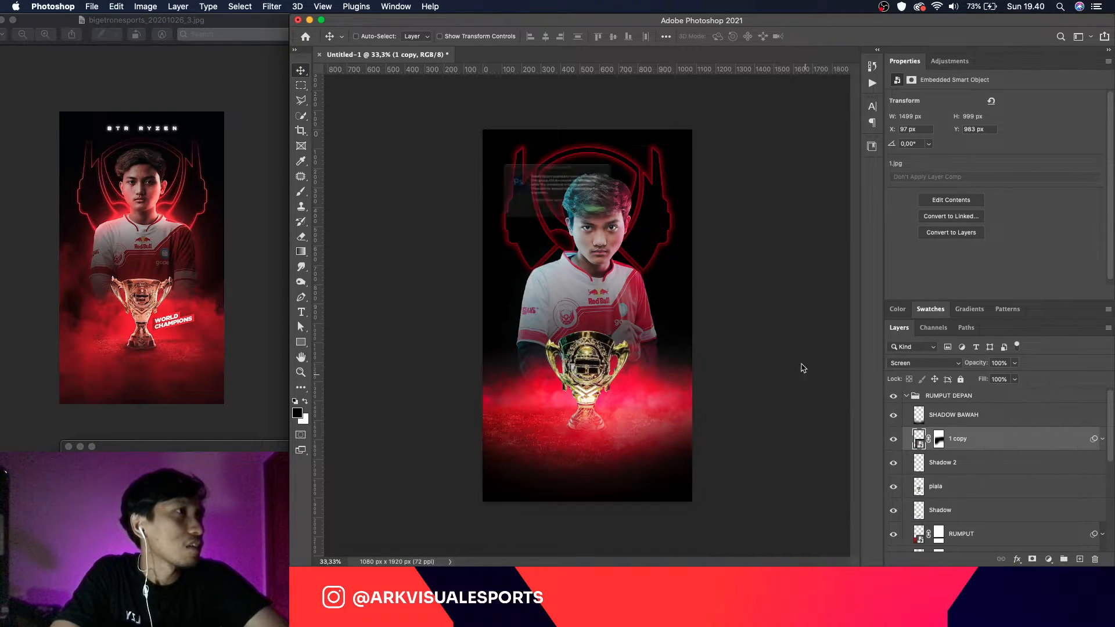
Step: Rotate the 1 copy smoke to about -9.95°
{"action": "key", "text": "ctrl+t"}
{"action": "left_click", "coordinate": [661, 234]}
{"action": "left_click_drag", "start_coordinate": [430, 309], "coordinate": [464, 342]}
{"action": "key", "text": "Return"}
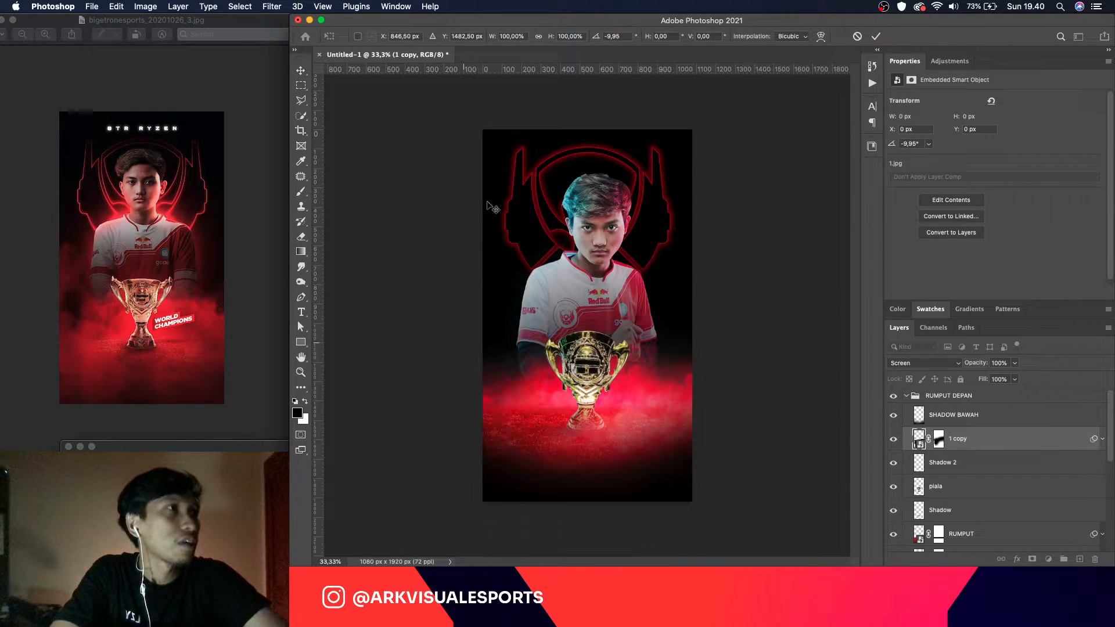
Step: Rasterize the 1 copy smoke layer and set its opacity to 50%
{"action": "right_click", "coordinate": [1016, 441]}
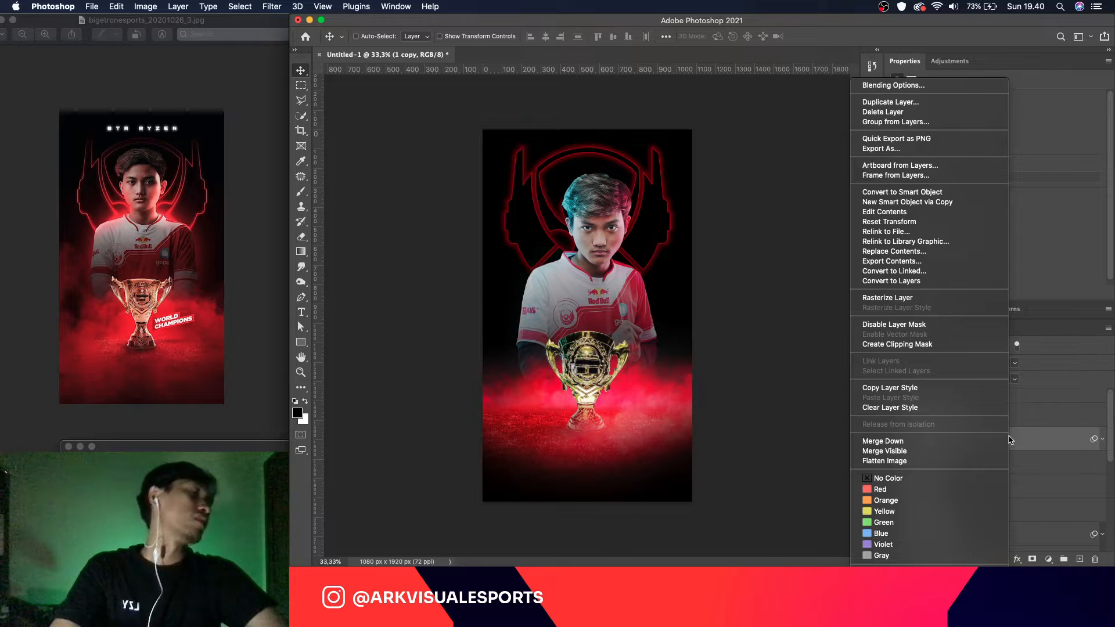
{"action": "left_click", "coordinate": [887, 298]}
{"action": "left_click_drag", "start_coordinate": [646, 423], "coordinate": [632, 443]}
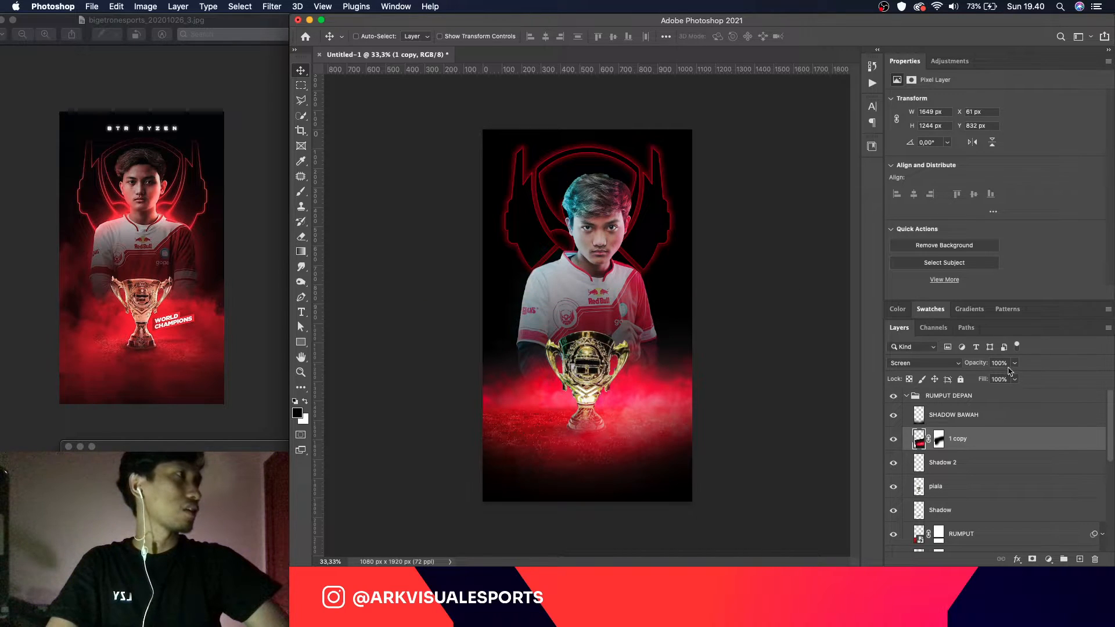
{"action": "type", "text": "50"}
{"action": "key", "text": "Return"}
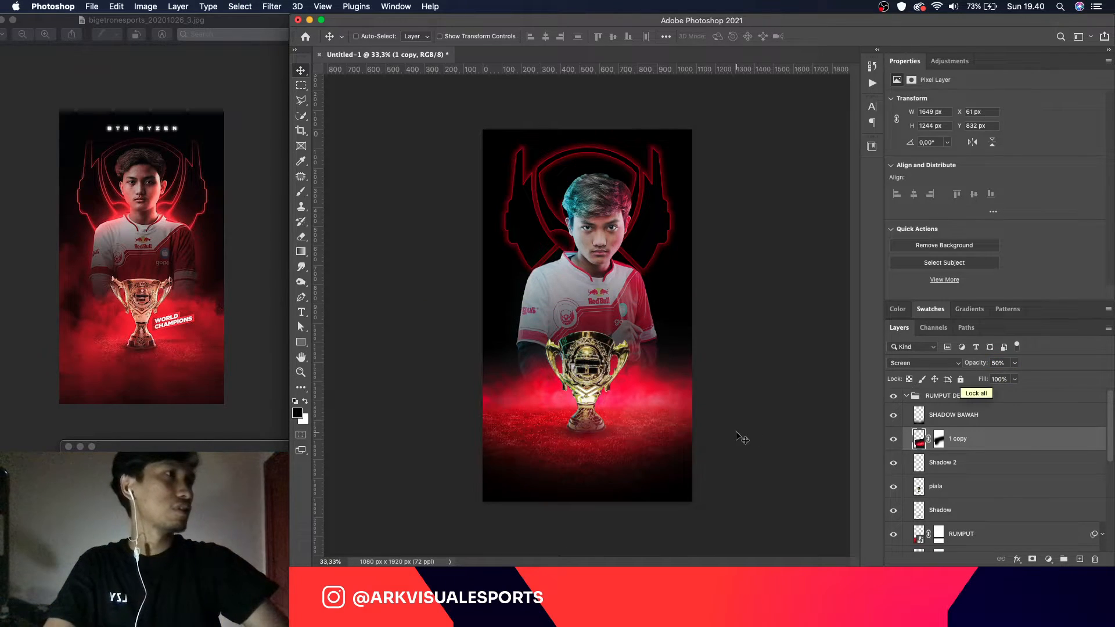
Step: Scale the 1 copy smoke to about 101.46% and shift it to about X -43 px, Y 855 px
{"action": "key", "text": "super+t"}
{"action": "left_click_drag", "start_coordinate": [488, 289], "coordinate": [542, 330]}
{"action": "left_click_drag", "start_coordinate": [692, 397], "coordinate": [641, 402]}
{"action": "left_click_drag", "start_coordinate": [709, 338], "coordinate": [767, 293]}
{"action": "left_click_drag", "start_coordinate": [736, 364], "coordinate": [766, 366]}
{"action": "key", "text": "Return"}
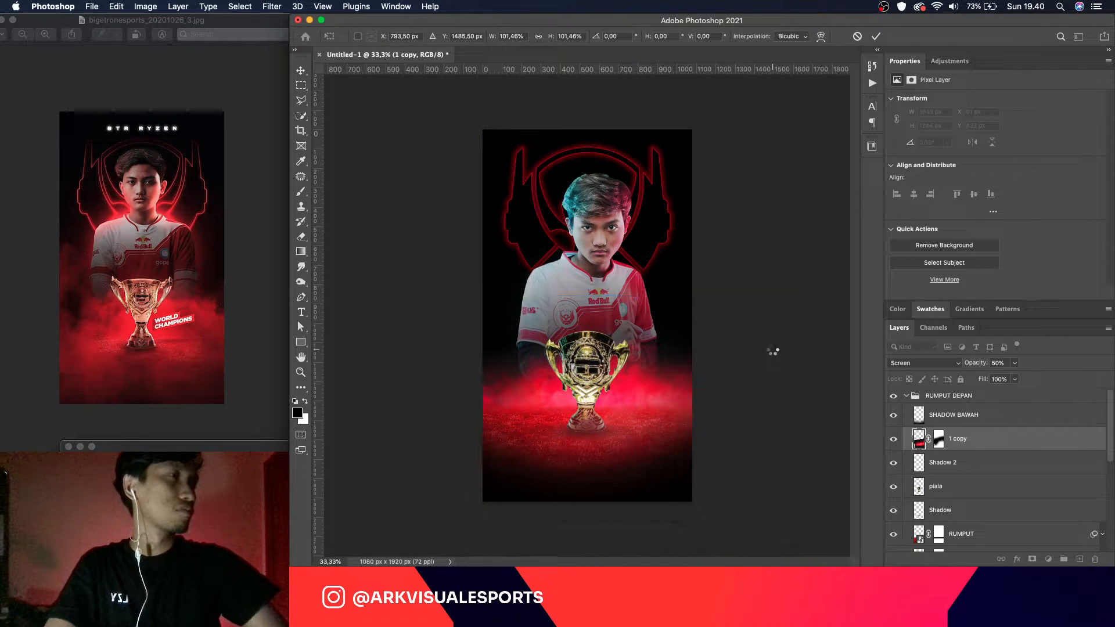
Step: Duplicate the 1 copy smoke, rotate the duplicate slightly and move it to about X -631 px, Y 738 px
{"action": "key", "text": "super+j"}
{"action": "key", "text": "super+t"}
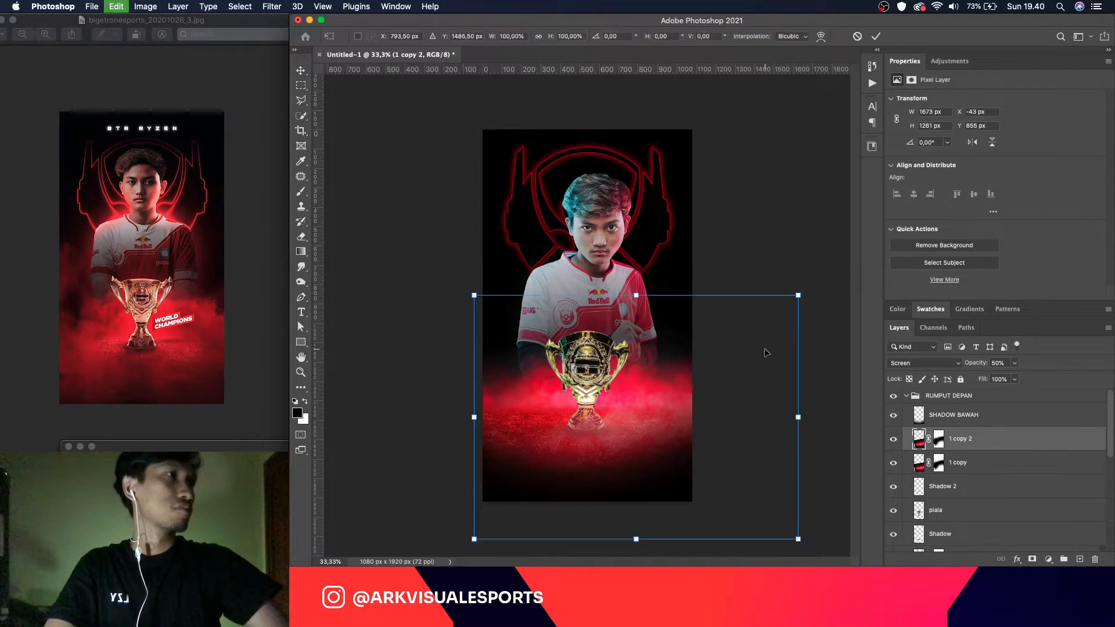
{"action": "left_click_drag", "start_coordinate": [813, 265], "coordinate": [827, 353]}
{"action": "left_click_drag", "start_coordinate": [682, 415], "coordinate": [543, 391]}
{"action": "key", "text": "Return"}
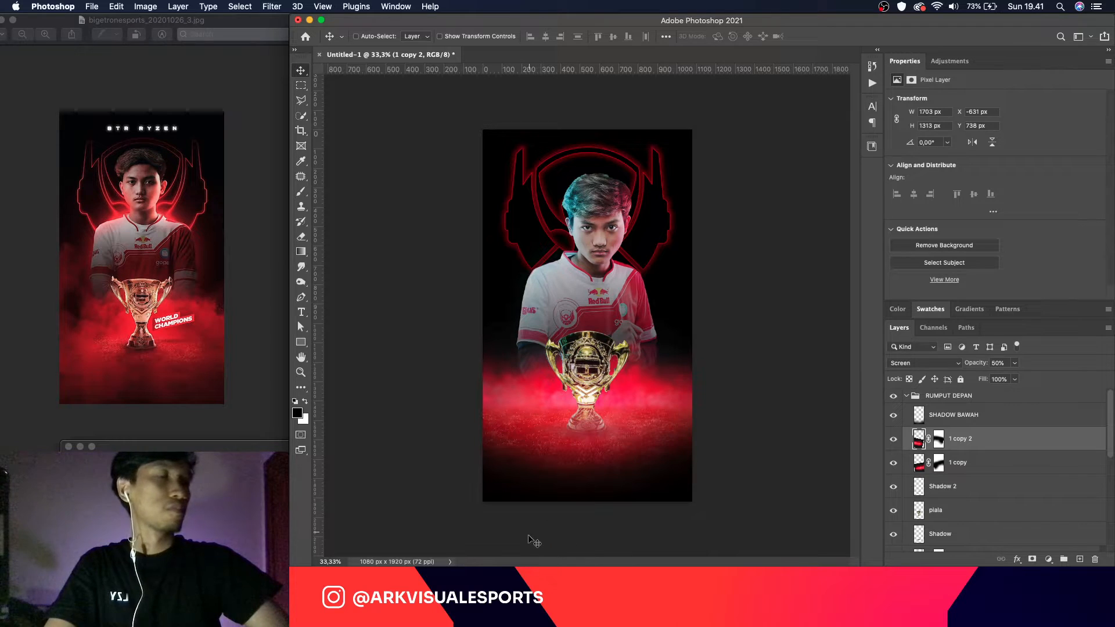
Step: Switch to Finder and preview the smoke images in the Powder Backgrounds folder from 10.jpg back to 7.jpg
{"action": "key", "text": "super+Tab"}
{"action": "key", "text": "Down"}
{"action": "key", "text": "Down"}
{"action": "key", "text": "Down"}
{"action": "key", "text": "Down"}
{"action": "key", "text": "Down"}
{"action": "key", "text": "Down"}
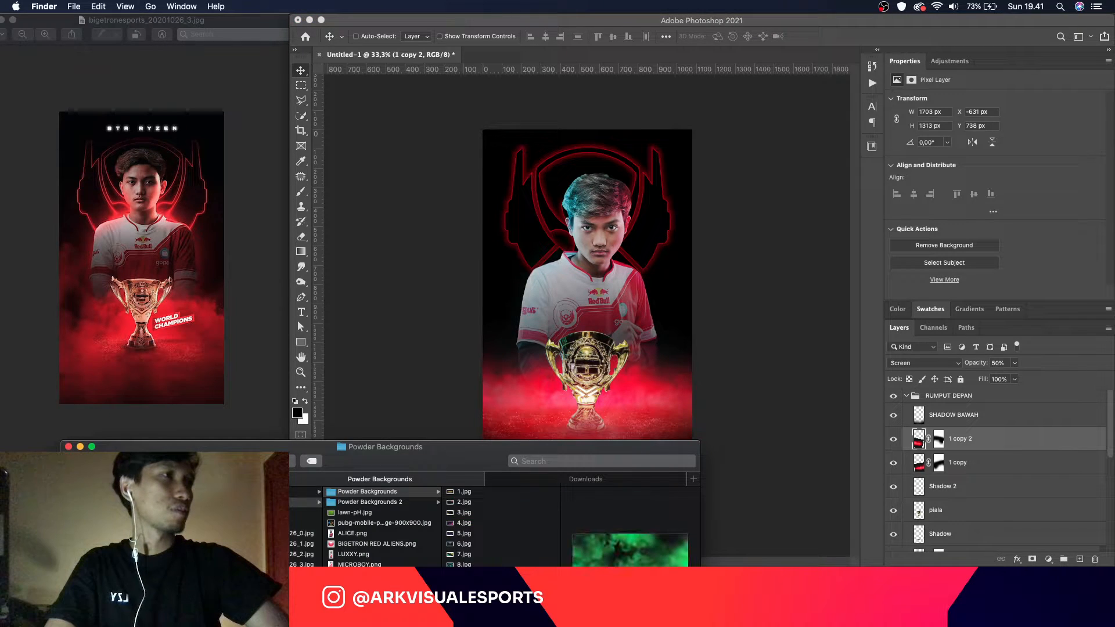
{"action": "key", "text": "space"}
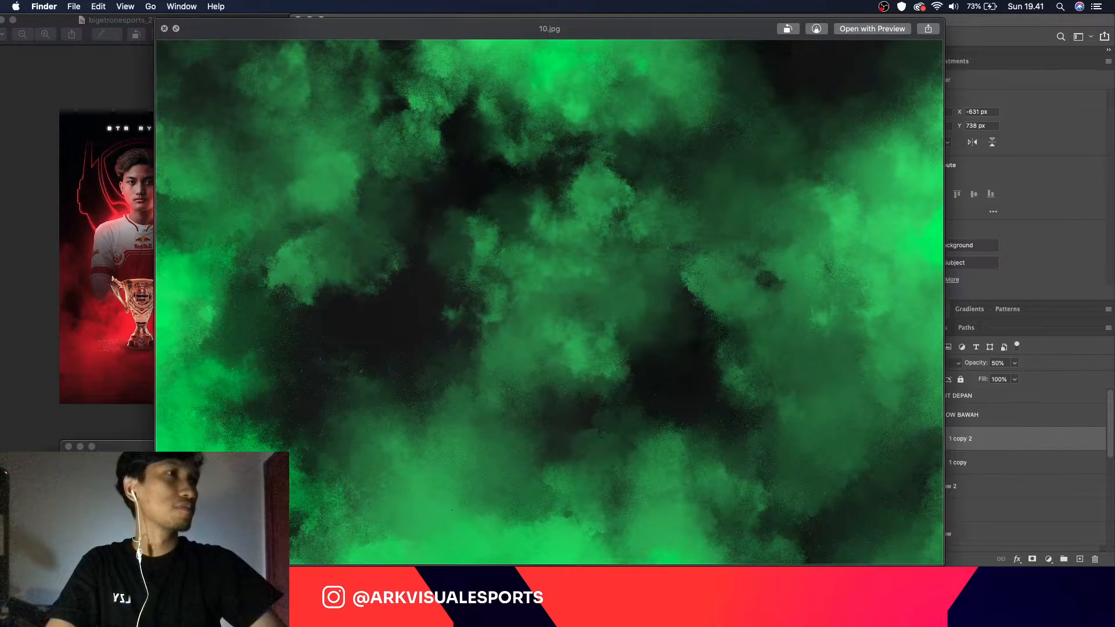
{"action": "key", "text": "Up"}
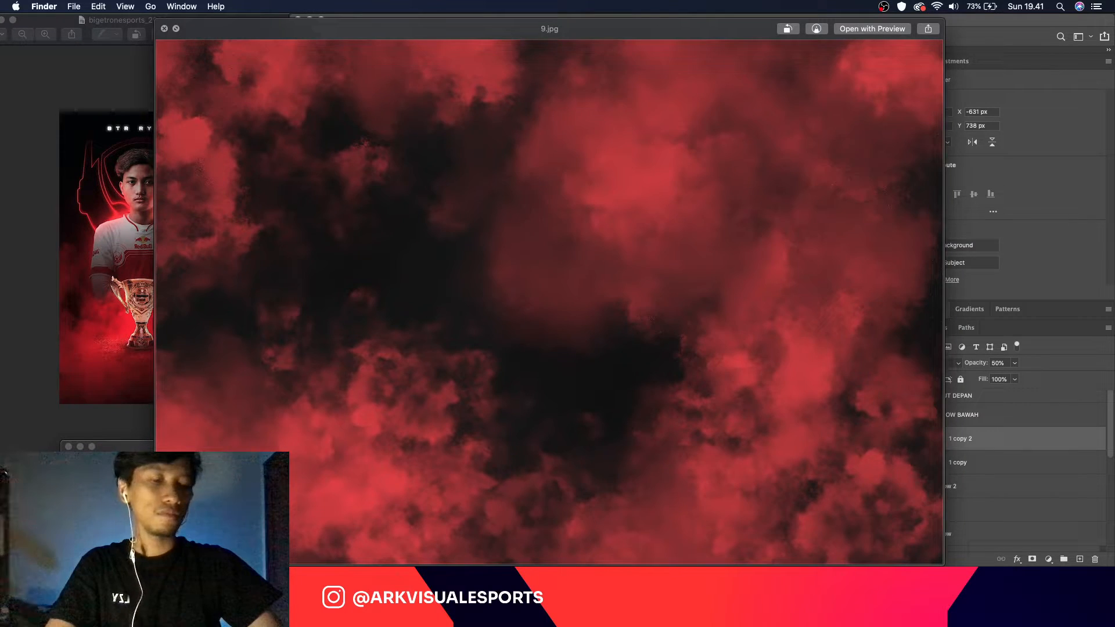
{"action": "key", "text": "Up"}
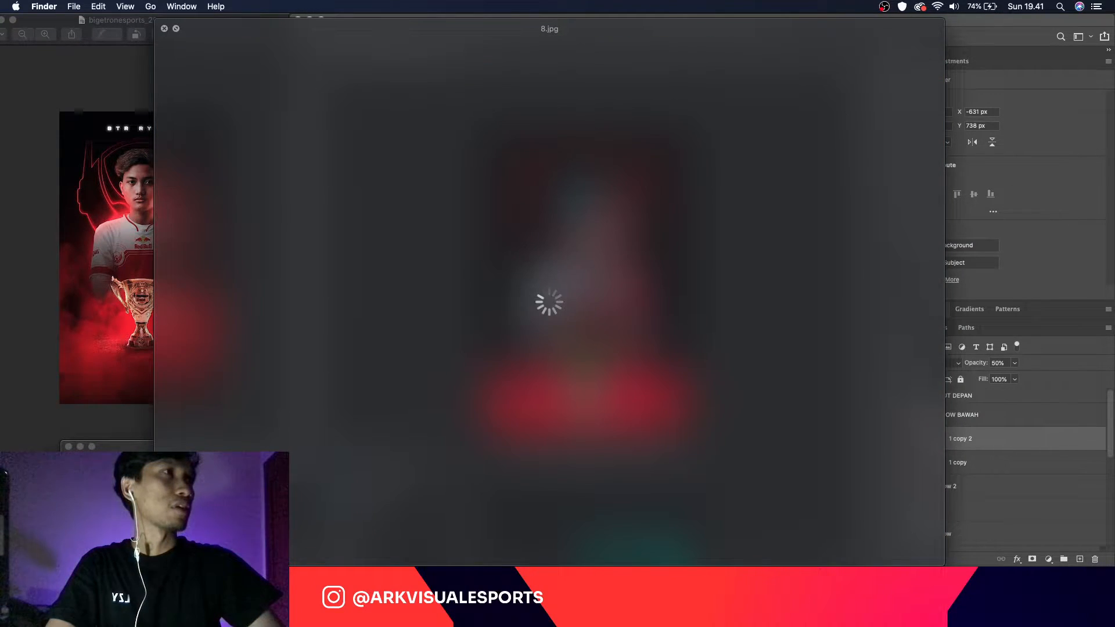
{"action": "key", "text": "Up"}
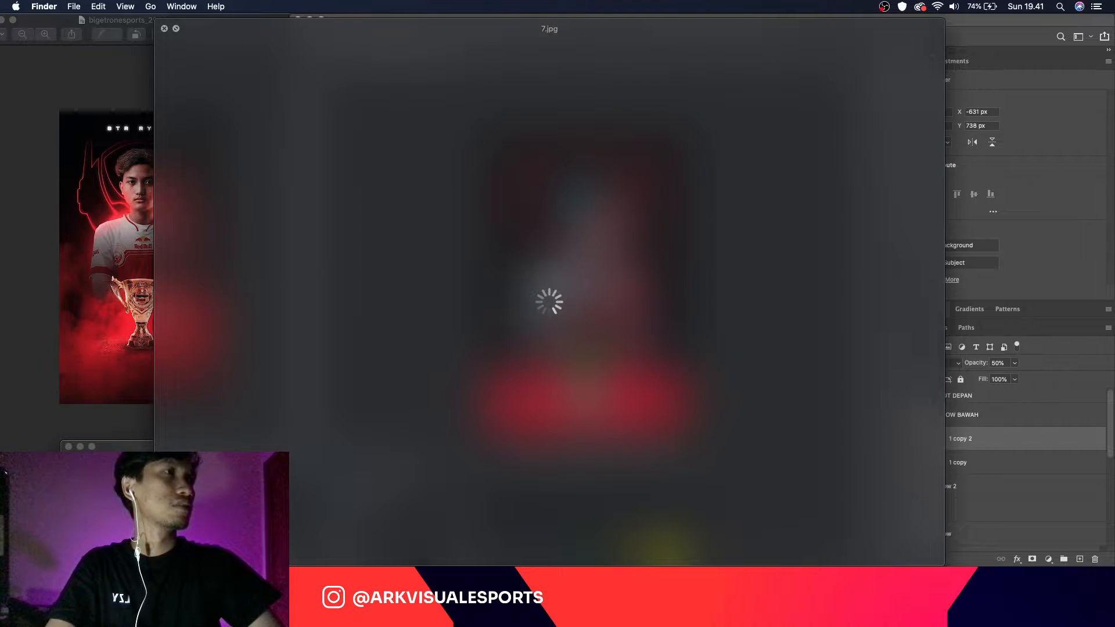
{"action": "key", "text": "space"}
Step: Place 7.jpg into the poster beneath the SHADOW BAWAH layer and set its blend mode to Screen
{"action": "left_click_drag", "start_coordinate": [465, 554], "coordinate": [674, 367]}
{"action": "left_click_drag", "start_coordinate": [619, 274], "coordinate": [724, 356]}
{"action": "key", "text": "Return"}
{"action": "left_click", "coordinate": [923, 363]}
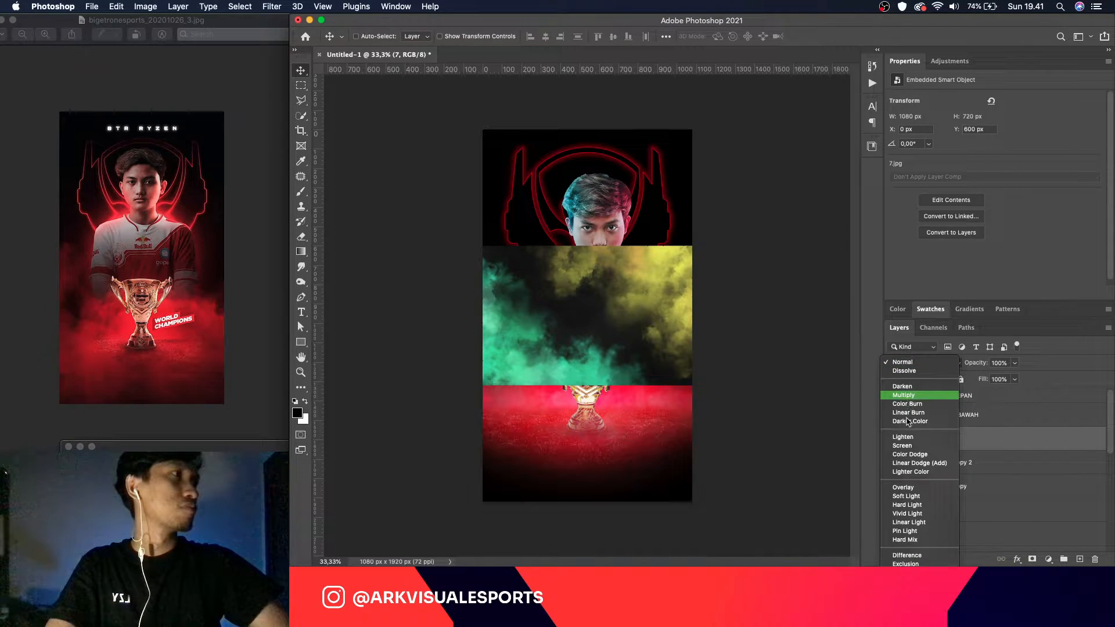
{"action": "left_click", "coordinate": [904, 446]}
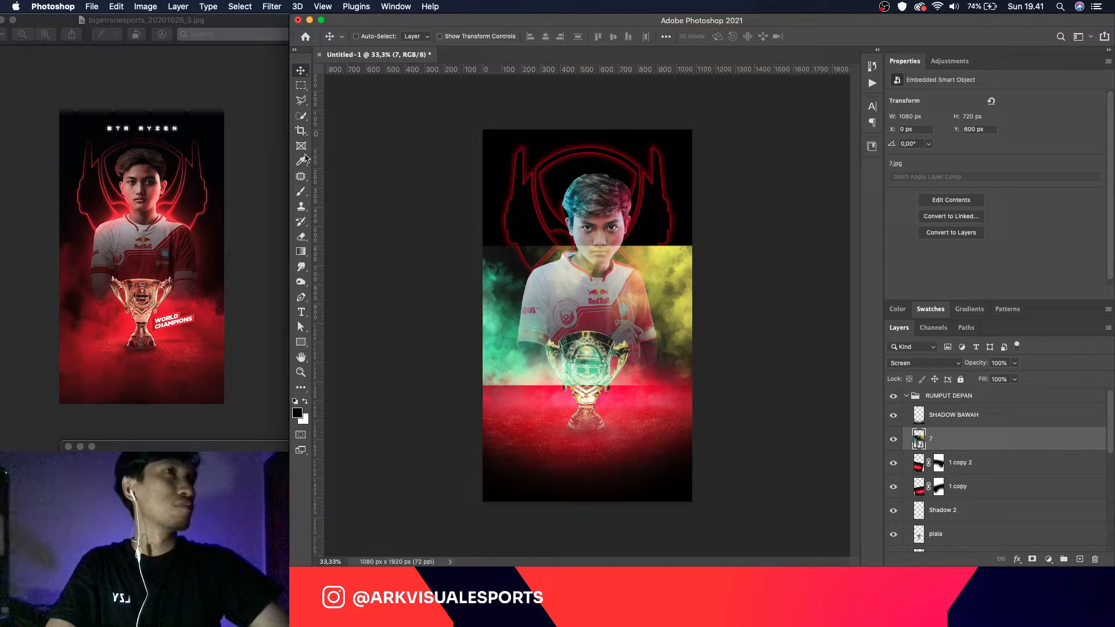
Step: Add a layer mask to layer 7 and paint out the yellow smoke over the player and right side with a 700 px black brush
{"action": "left_click", "coordinate": [1033, 559]}
{"action": "key", "text": "b"}
{"action": "key", "text": "bracketleft"}
{"action": "key", "text": "bracketleft"}
{"action": "mouse_move", "coordinate": [556, 224]}
{"action": "left_mouse_down"}
{"action": "mouse_move", "coordinate": [658, 274]}
{"action": "mouse_move", "coordinate": [591, 235]}
{"action": "mouse_move", "coordinate": [687, 270]}
{"action": "mouse_move", "coordinate": [722, 315]}
{"action": "mouse_move", "coordinate": [731, 389]}
{"action": "mouse_move", "coordinate": [658, 290]}
{"action": "mouse_move", "coordinate": [539, 192]}
{"action": "mouse_move", "coordinate": [520, 203]}
{"action": "mouse_move", "coordinate": [491, 189]}
{"action": "left_mouse_up"}
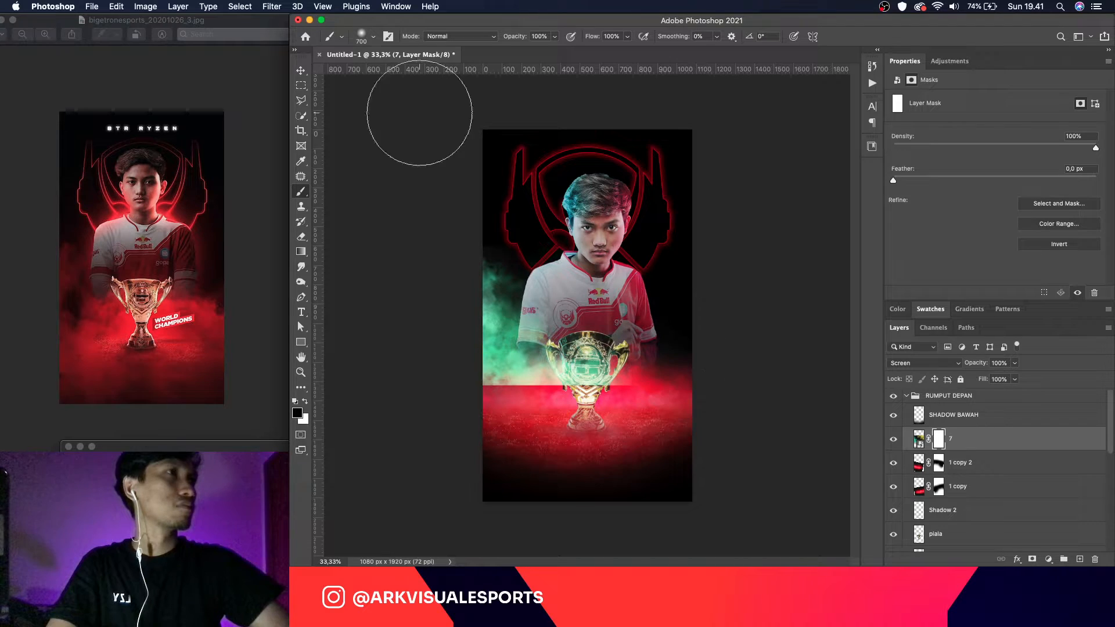
{"action": "left_click", "coordinate": [301, 71]}
{"action": "left_click", "coordinate": [356, 36]}
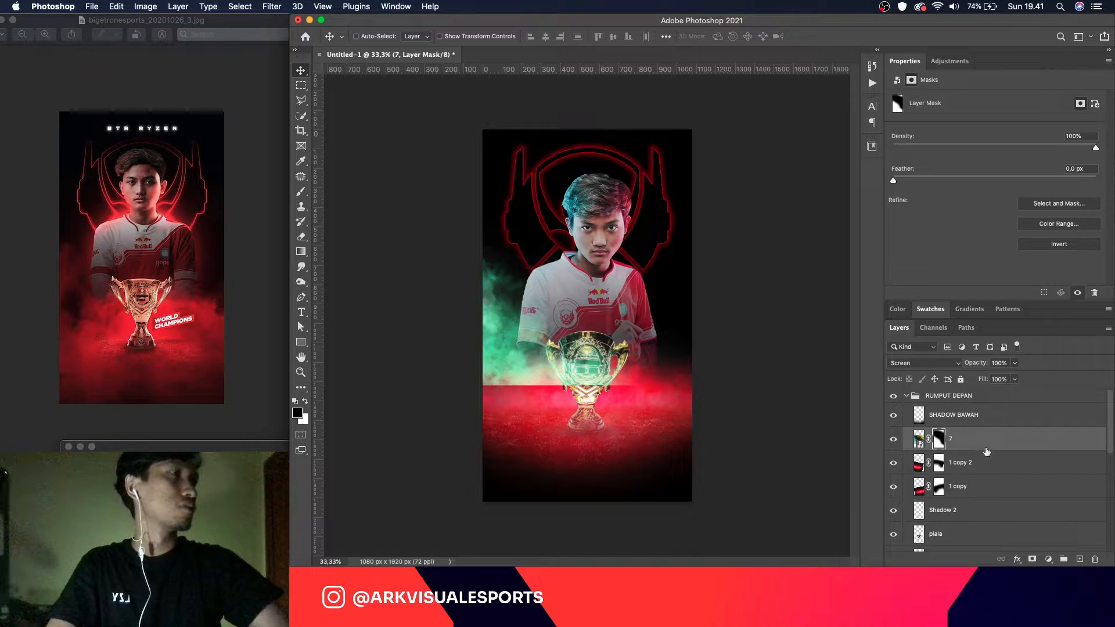
Step: Recolour the green smoke on layer 7 to red with a Hue/Saturation filter at Hue -146 and Saturation +56
{"action": "left_click", "coordinate": [145, 7]}
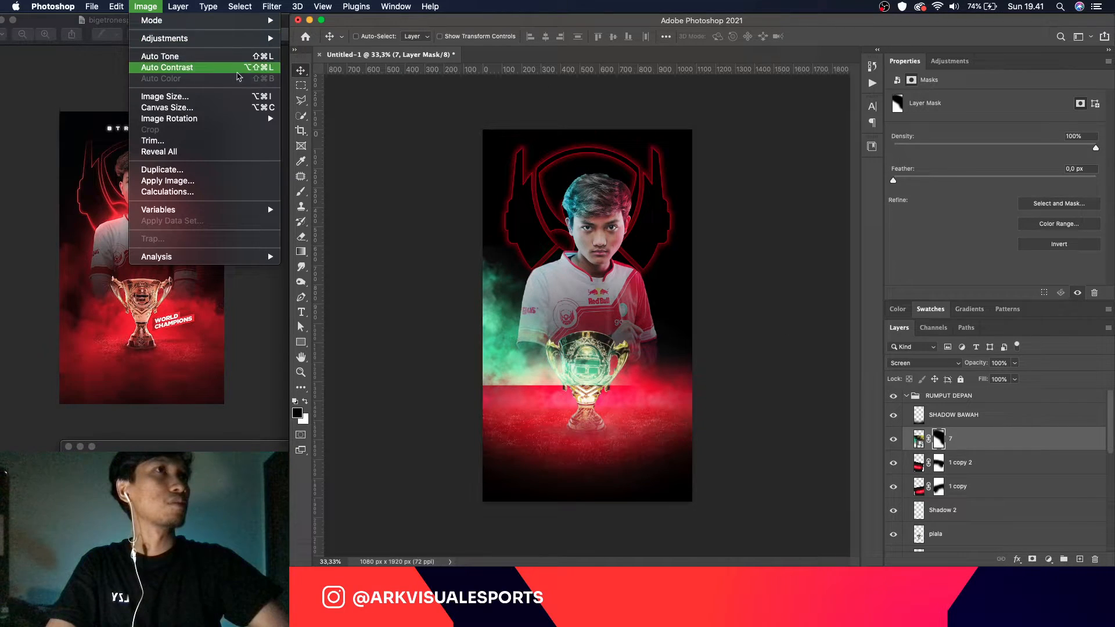
{"action": "mouse_move", "coordinate": [183, 38]}
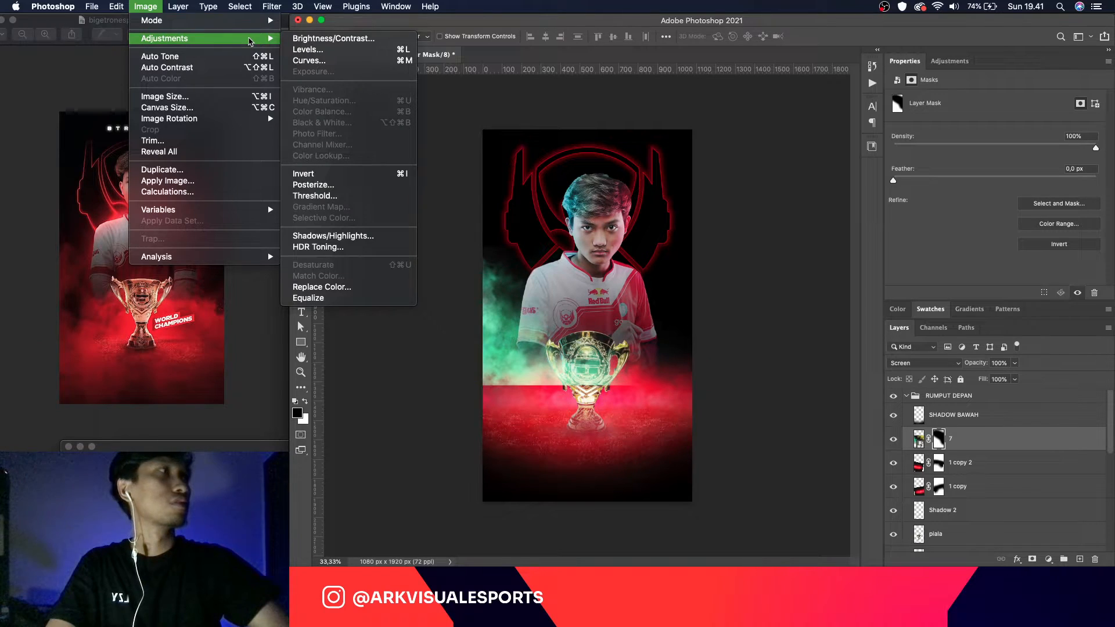
{"action": "left_click", "coordinate": [922, 445]}
{"action": "left_click", "coordinate": [919, 441]}
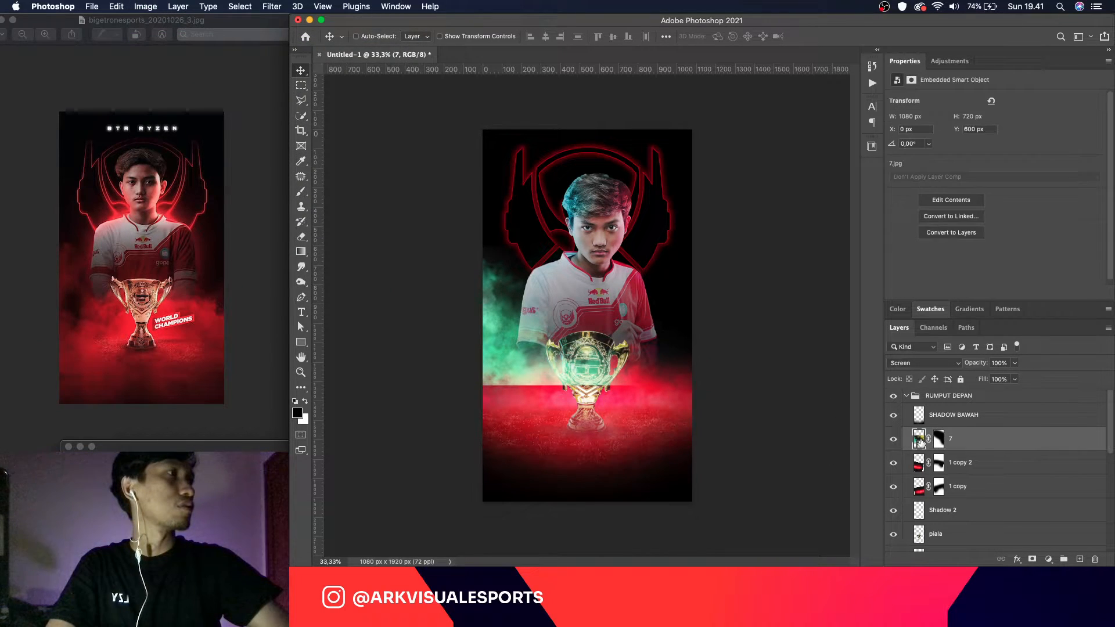
{"action": "left_click", "coordinate": [144, 7]}
{"action": "mouse_move", "coordinate": [192, 41]}
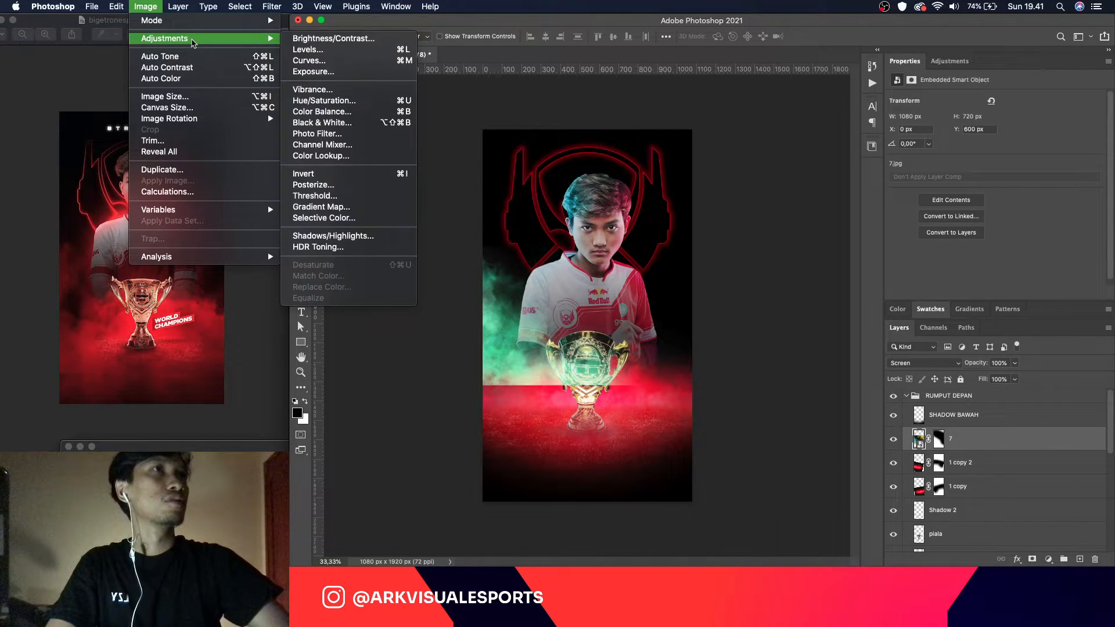
{"action": "left_click", "coordinate": [324, 101]}
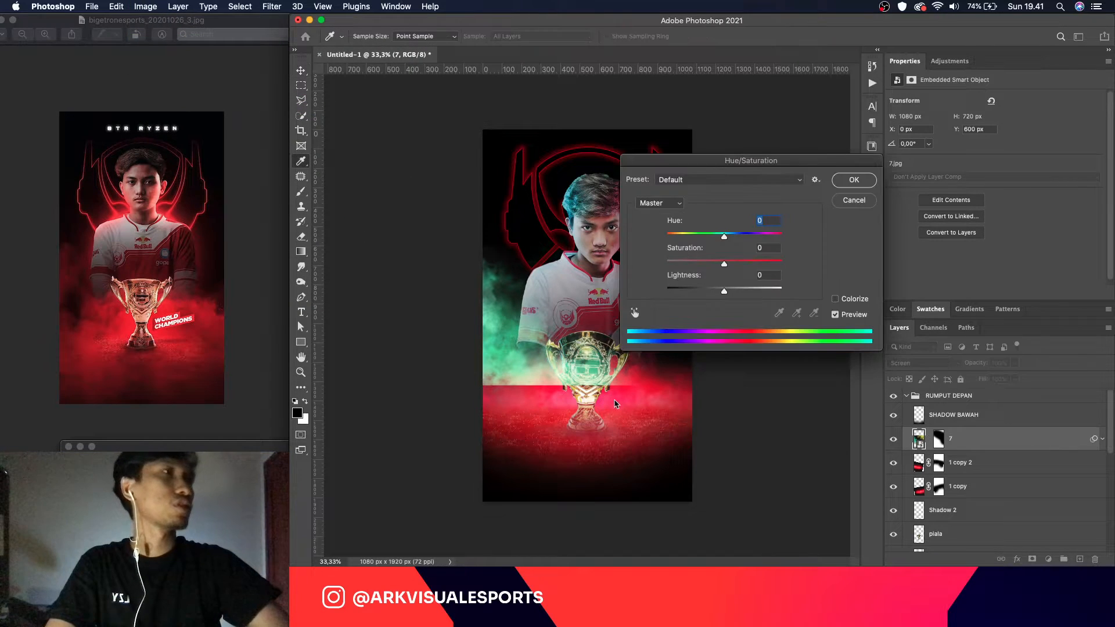
{"action": "left_click", "coordinate": [739, 234]}
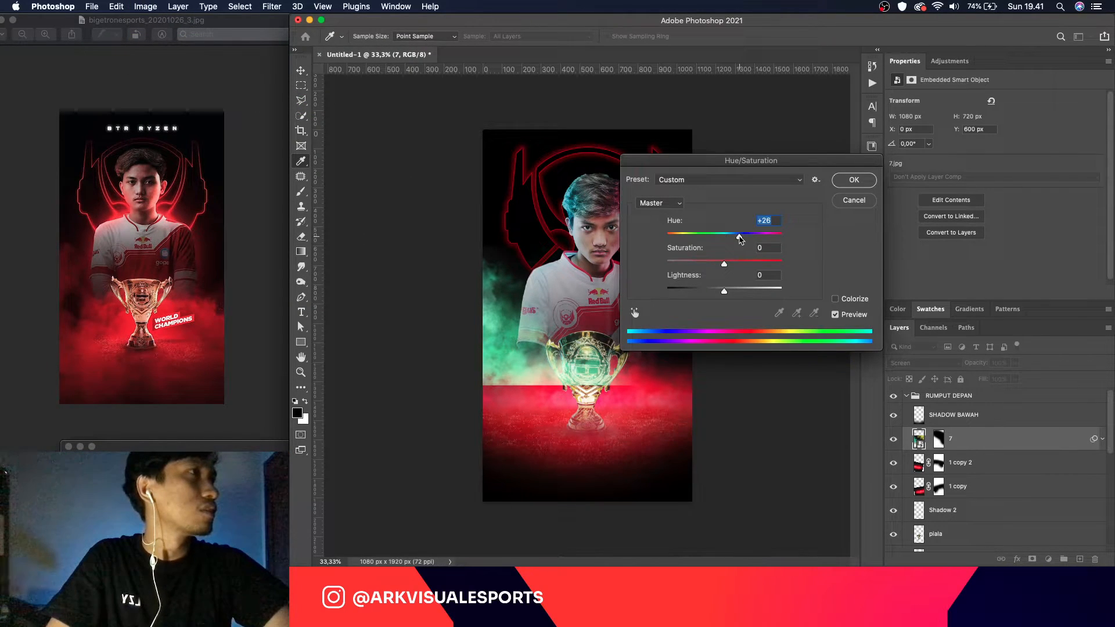
{"action": "left_click_drag", "start_coordinate": [711, 239], "coordinate": [645, 239]}
{"action": "left_click", "coordinate": [674, 237]}
{"action": "left_click_drag", "start_coordinate": [675, 238], "coordinate": [672, 239]}
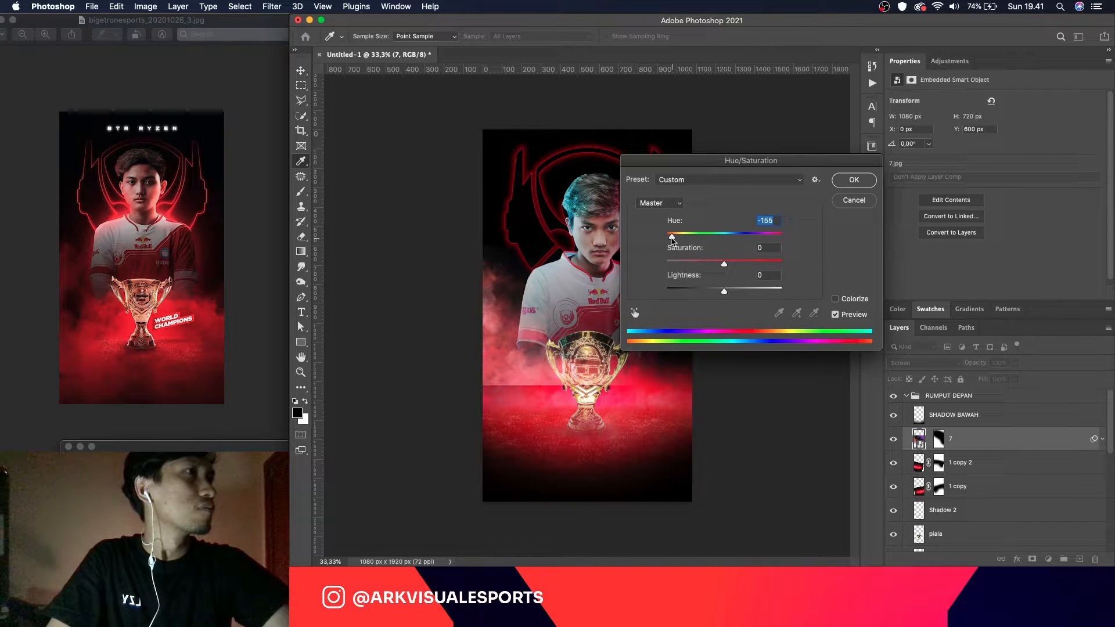
{"action": "left_click_drag", "start_coordinate": [699, 236], "coordinate": [798, 238]}
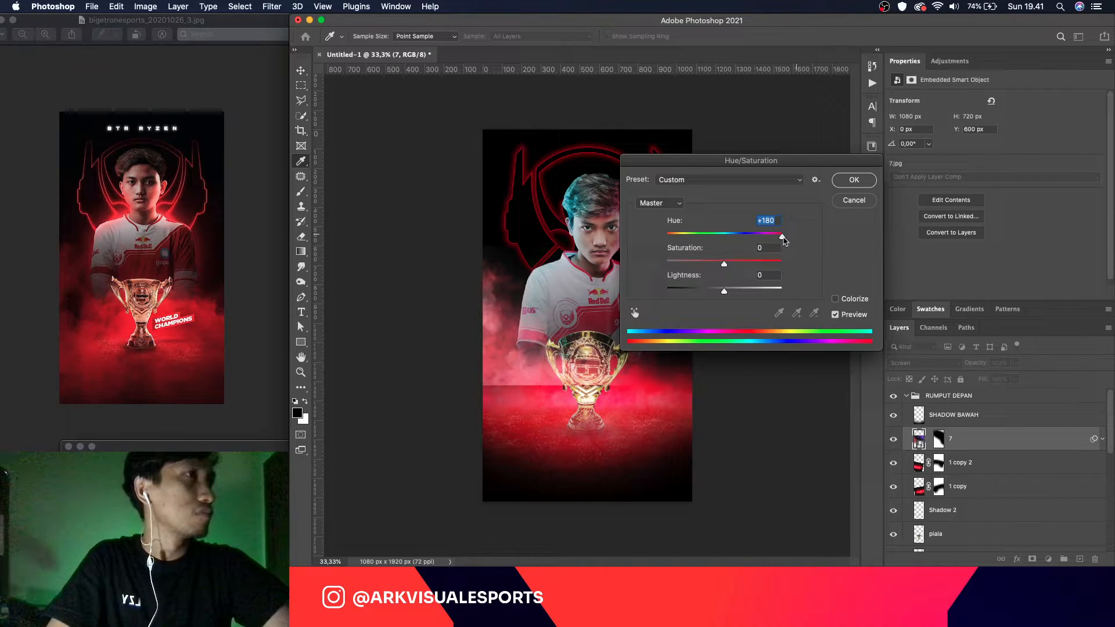
{"action": "left_click_drag", "start_coordinate": [764, 236], "coordinate": [674, 238]}
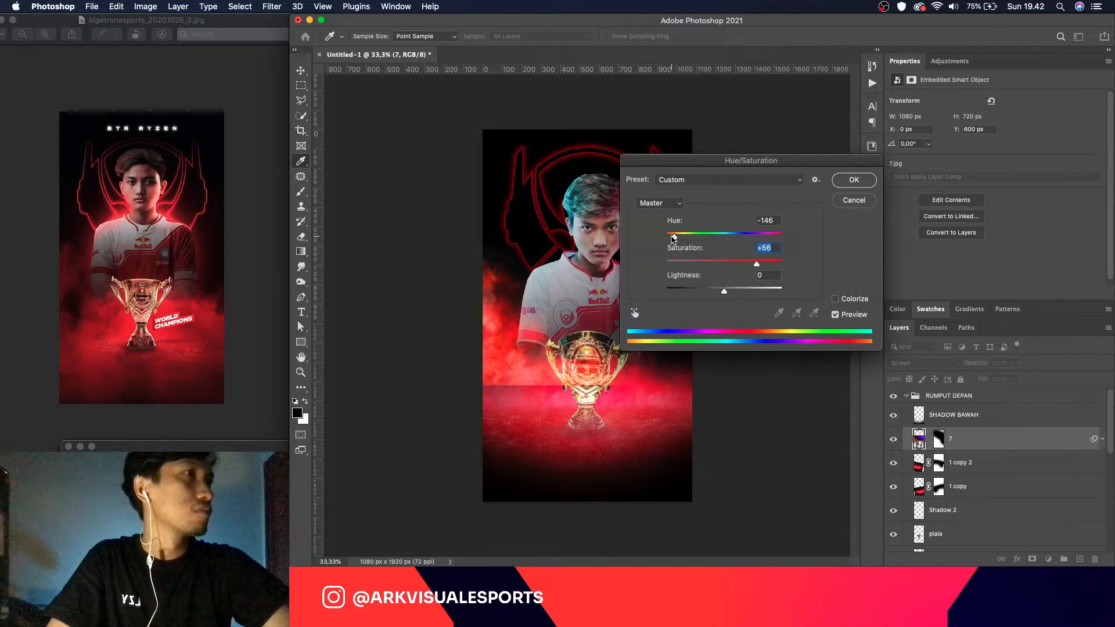
{"action": "left_click", "coordinate": [843, 180]}
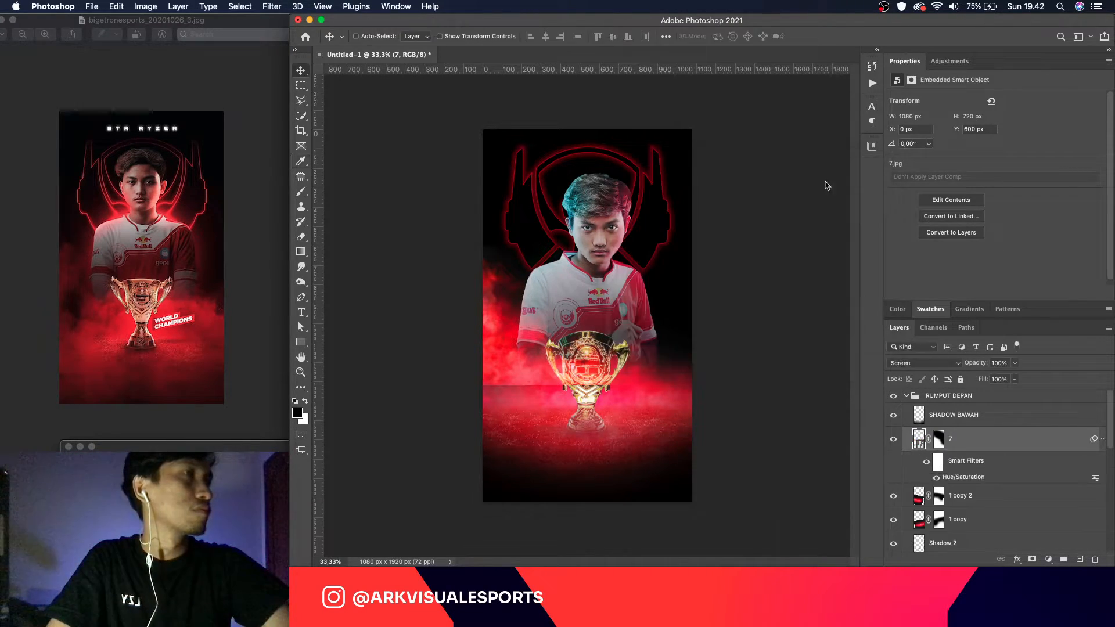
Step: Enlarge the layer 7 smoke to about 1900 by 1518 px, rotate it -15.75° and position it at about X -192, Y 445 px
{"action": "key", "text": "super+t"}
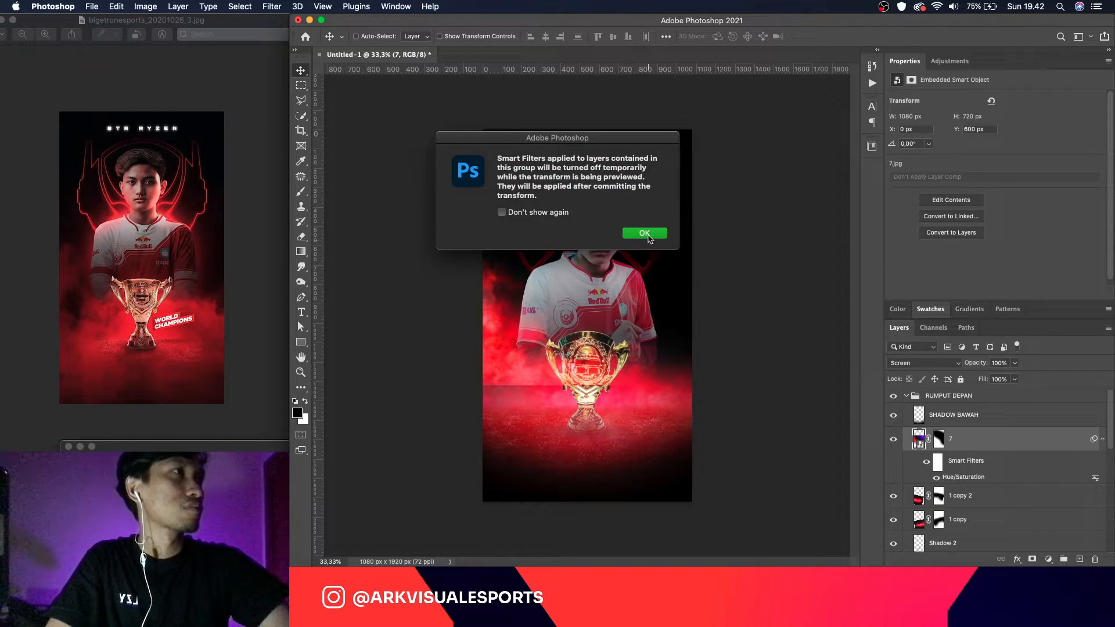
{"action": "left_click", "coordinate": [645, 234]}
{"action": "key", "text": "Return"}
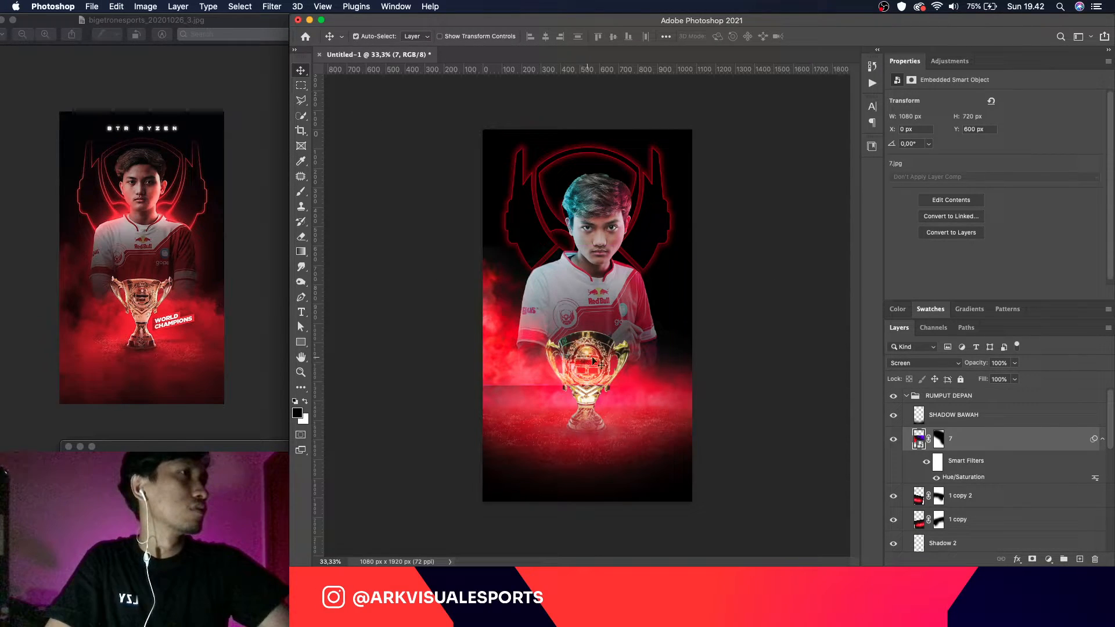
{"action": "key", "text": "super+t"}
{"action": "left_click", "coordinate": [644, 235]}
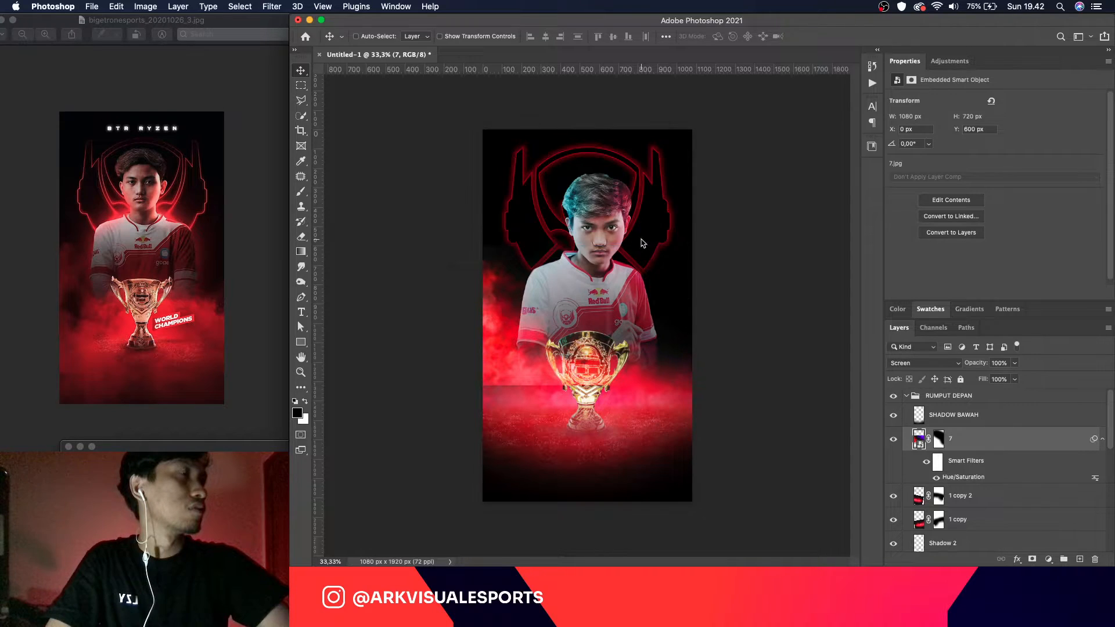
{"action": "mouse_move", "coordinate": [693, 386]}
{"action": "left_mouse_down"}
{"action": "mouse_move", "coordinate": [717, 390]}
{"action": "mouse_move", "coordinate": [707, 392]}
{"action": "left_mouse_up"}
{"action": "left_click_drag", "start_coordinate": [617, 334], "coordinate": [660, 381]}
{"action": "left_click_drag", "start_coordinate": [807, 377], "coordinate": [821, 343]}
{"action": "key", "text": "Return"}
Step: Hide the 1 copy and 1 copy 2 smoke layers and rasterize layer 7
{"action": "left_click", "coordinate": [894, 520]}
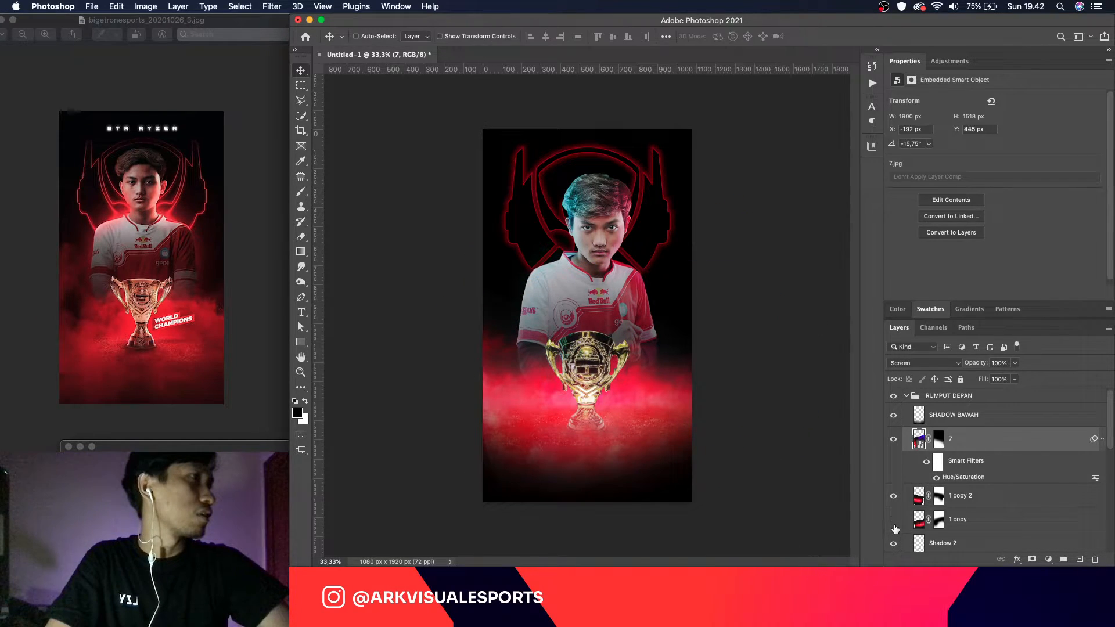
{"action": "left_click", "coordinate": [894, 497]}
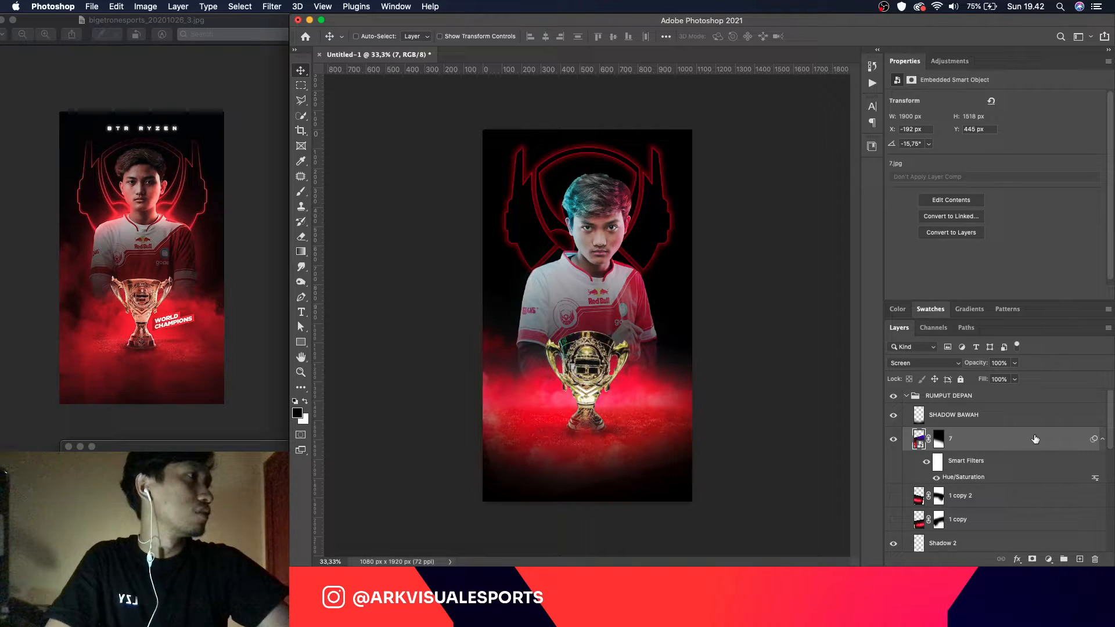
{"action": "right_click", "coordinate": [1016, 440]}
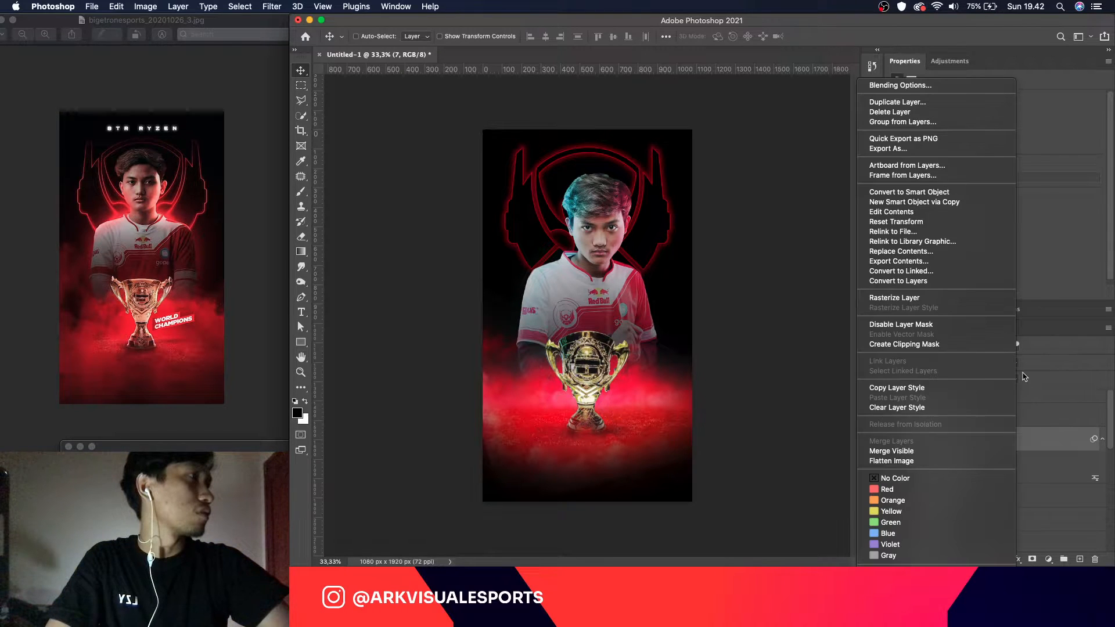
{"action": "left_click", "coordinate": [977, 298]}
Step: Transform the layer 7 smoke to about 1766 by 1270 px and place it at about X -158, Y 703 px
{"action": "mouse_move", "coordinate": [665, 425]}
{"action": "left_mouse_down"}
{"action": "mouse_move", "coordinate": [660, 375]}
{"action": "mouse_move", "coordinate": [640, 414]}
{"action": "mouse_move", "coordinate": [659, 406]}
{"action": "left_mouse_up"}
{"action": "key", "text": "ctrl+t"}
{"action": "left_click_drag", "start_coordinate": [829, 289], "coordinate": [852, 314]}
{"action": "left_click_drag", "start_coordinate": [674, 360], "coordinate": [674, 406]}
{"action": "key", "text": "Return"}
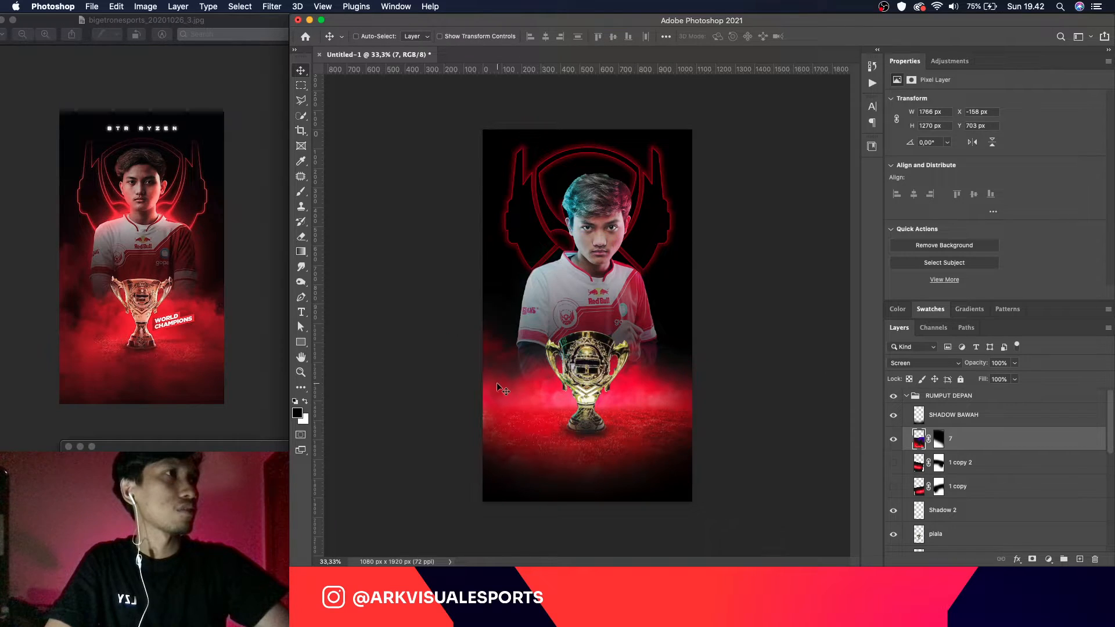
Step: Duplicate the layer 7 smoke and flip the duplicate horizontally
{"action": "key", "text": "ctrl+j"}
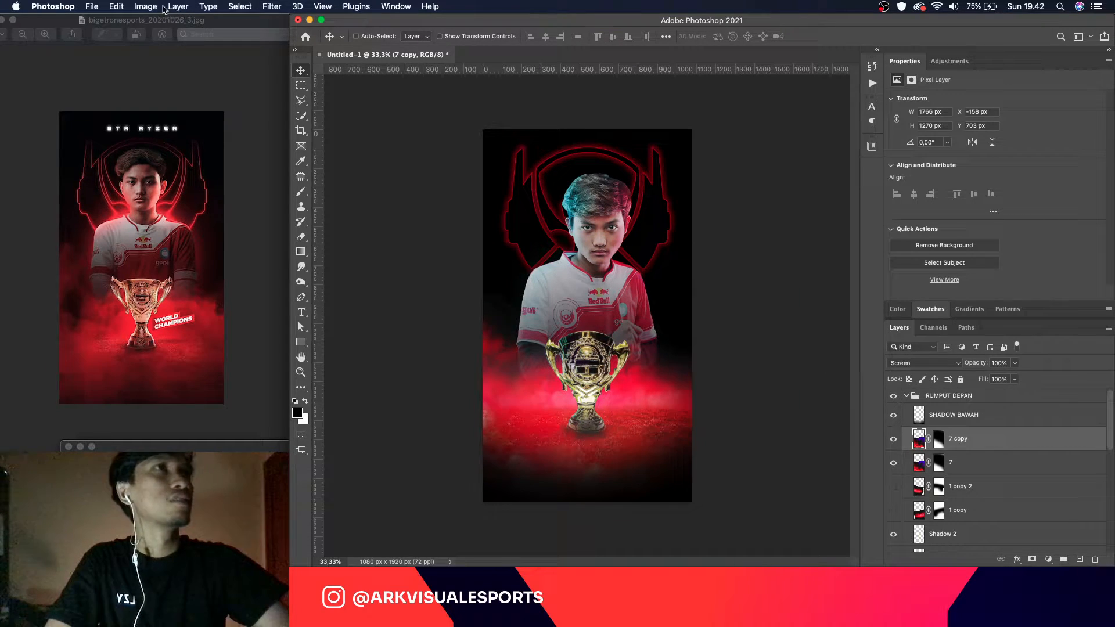
{"action": "left_click", "coordinate": [145, 7]}
{"action": "mouse_move", "coordinate": [111, 4]}
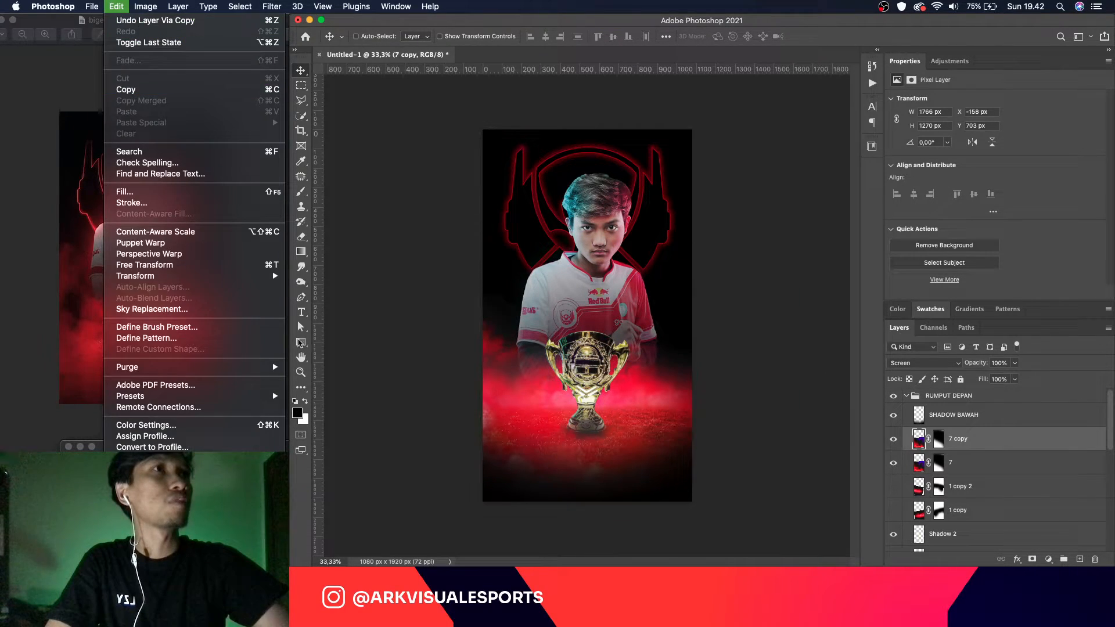
{"action": "mouse_move", "coordinate": [273, 276]}
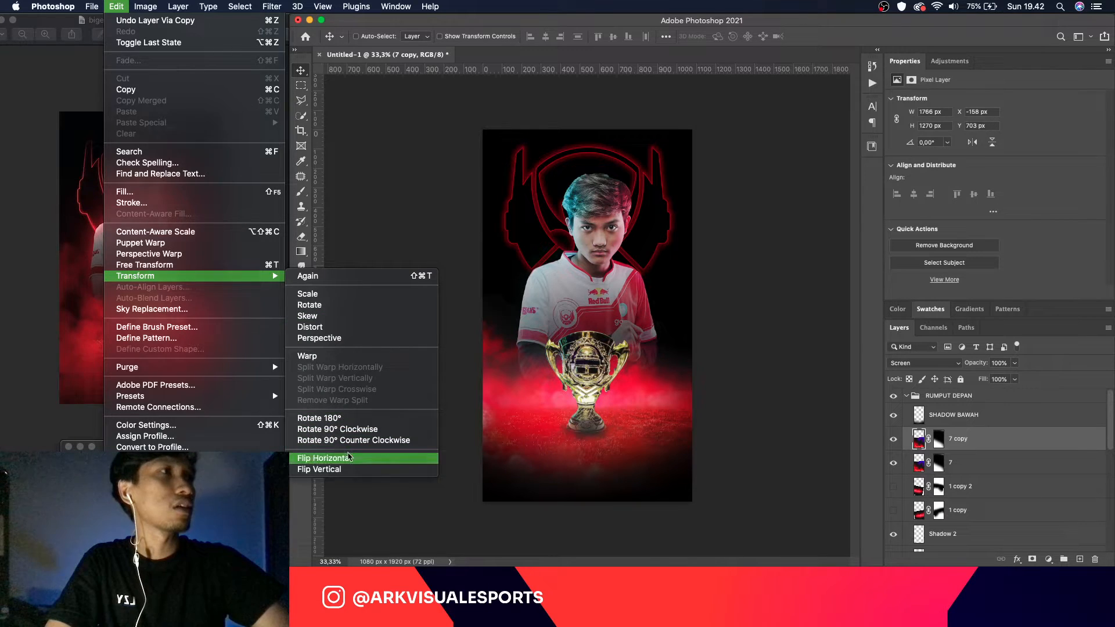
{"action": "left_click", "coordinate": [331, 456]}
Step: Rotate the flipped 7 copy smoke and move it to about X -289, Y 608 px around the trophy
{"action": "left_click_drag", "start_coordinate": [650, 468], "coordinate": [668, 376]}
{"action": "key", "text": "ctrl+t"}
{"action": "left_click_drag", "start_coordinate": [730, 209], "coordinate": [730, 210]}
{"action": "left_click_drag", "start_coordinate": [642, 219], "coordinate": [617, 232]}
{"action": "left_click_drag", "start_coordinate": [756, 283], "coordinate": [692, 326]}
{"action": "left_click_drag", "start_coordinate": [776, 189], "coordinate": [815, 210]}
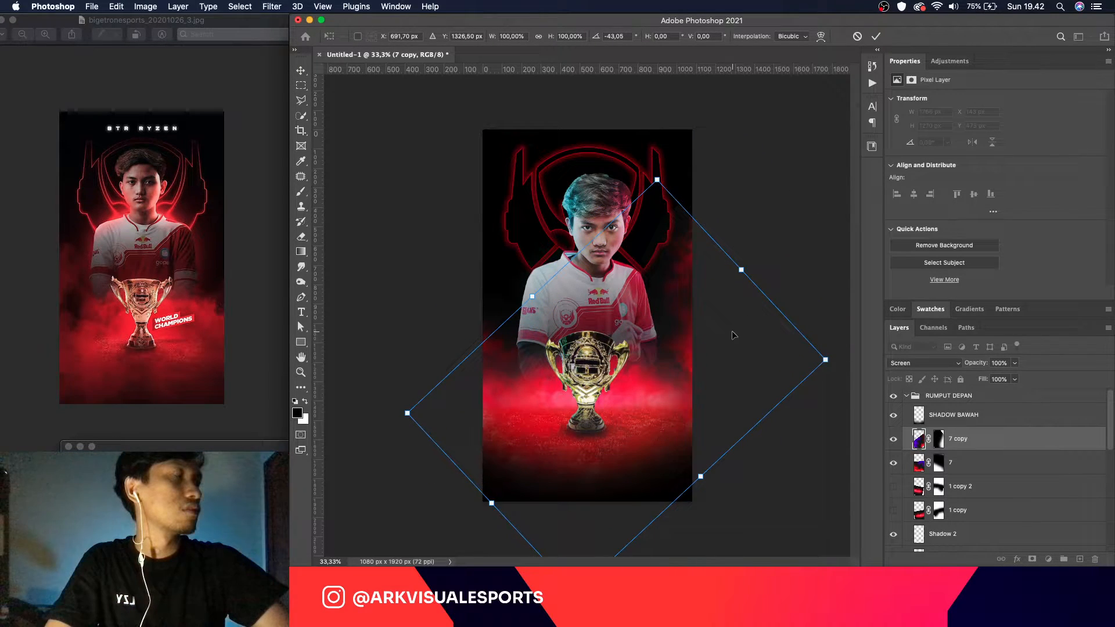
{"action": "left_click_drag", "start_coordinate": [733, 336], "coordinate": [811, 342]}
{"action": "left_click_drag", "start_coordinate": [735, 396], "coordinate": [718, 386]}
{"action": "left_click_drag", "start_coordinate": [765, 357], "coordinate": [798, 361]}
{"action": "key", "text": "Return"}
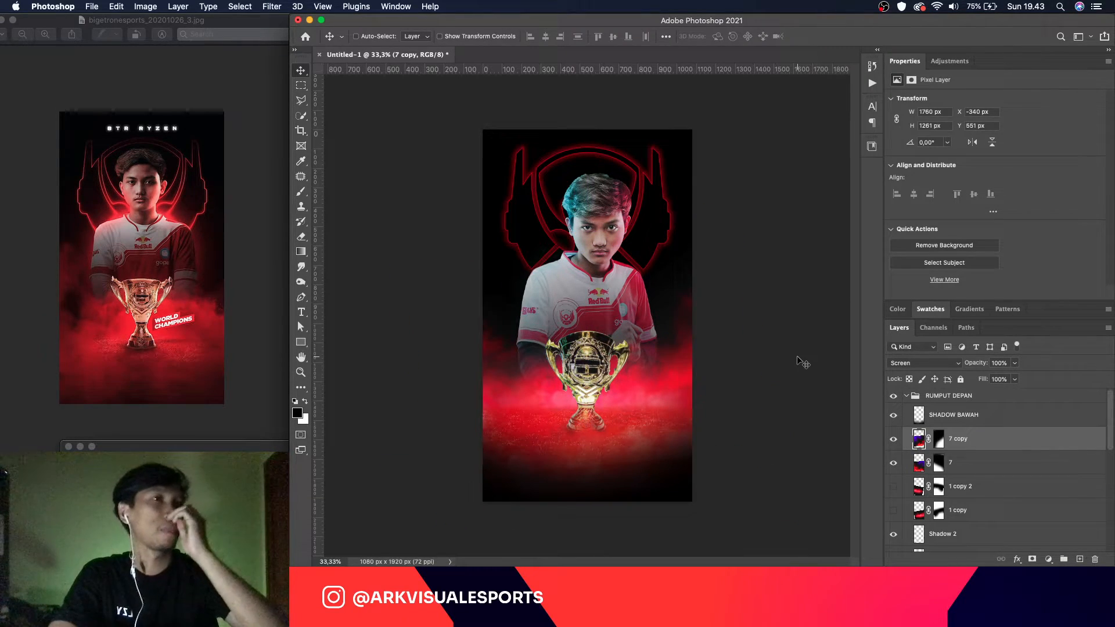
{"action": "left_click_drag", "start_coordinate": [660, 434], "coordinate": [648, 436]}
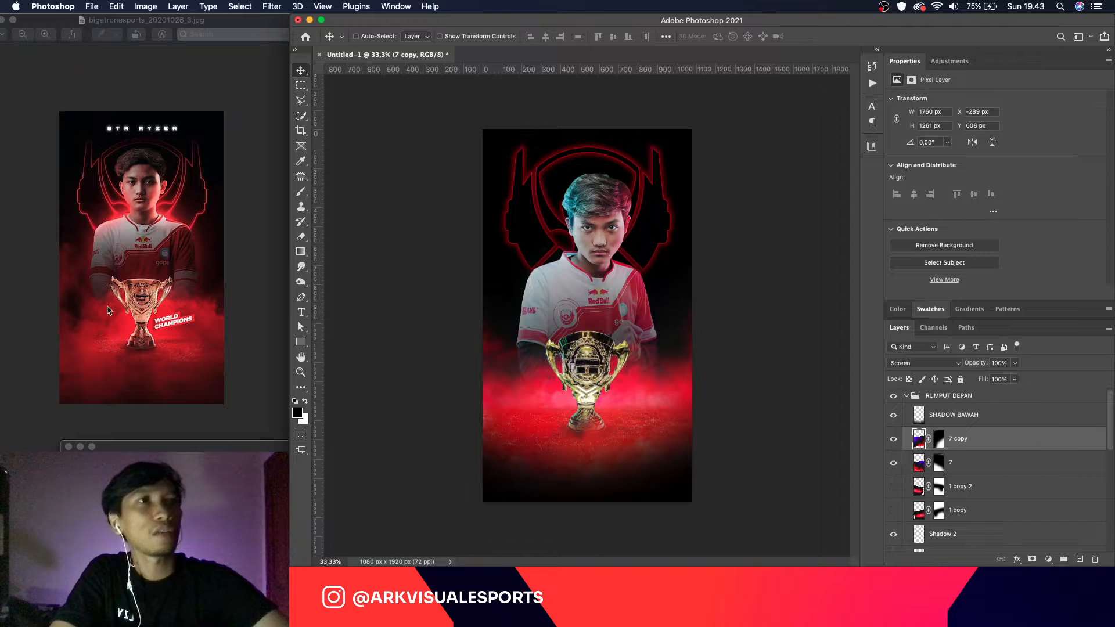
Step: Duplicate the 7 copy layer and move the duplicate into the RYZEN group, directly beneath the RYZEN player layer
{"action": "key", "text": "super+j"}
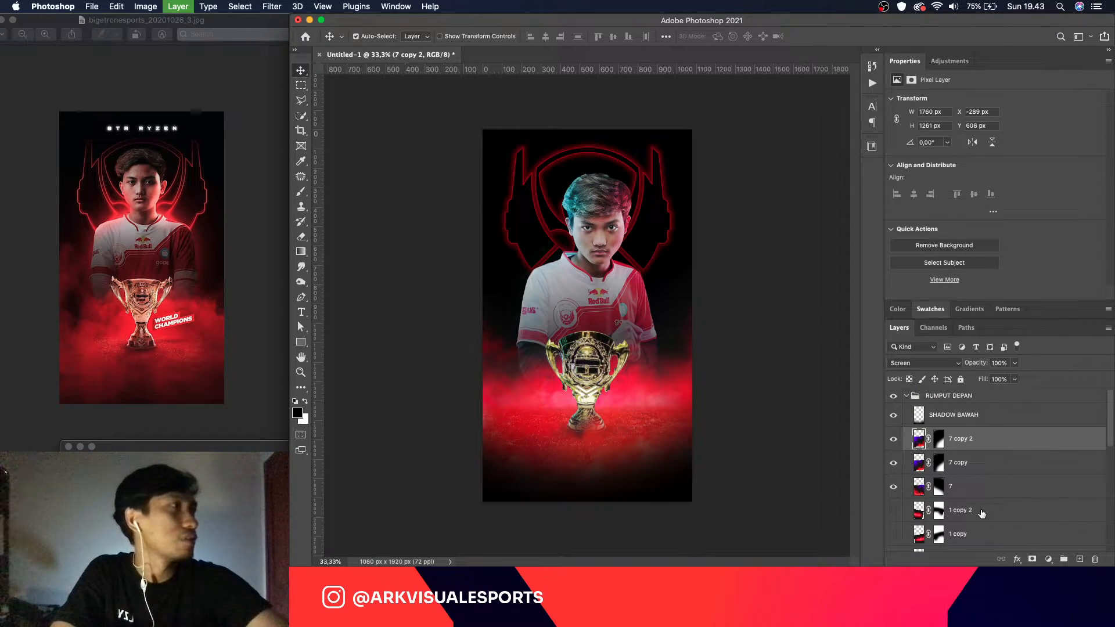
{"action": "left_click_drag", "start_coordinate": [978, 444], "coordinate": [1012, 464]}
{"action": "left_click", "coordinate": [906, 420]}
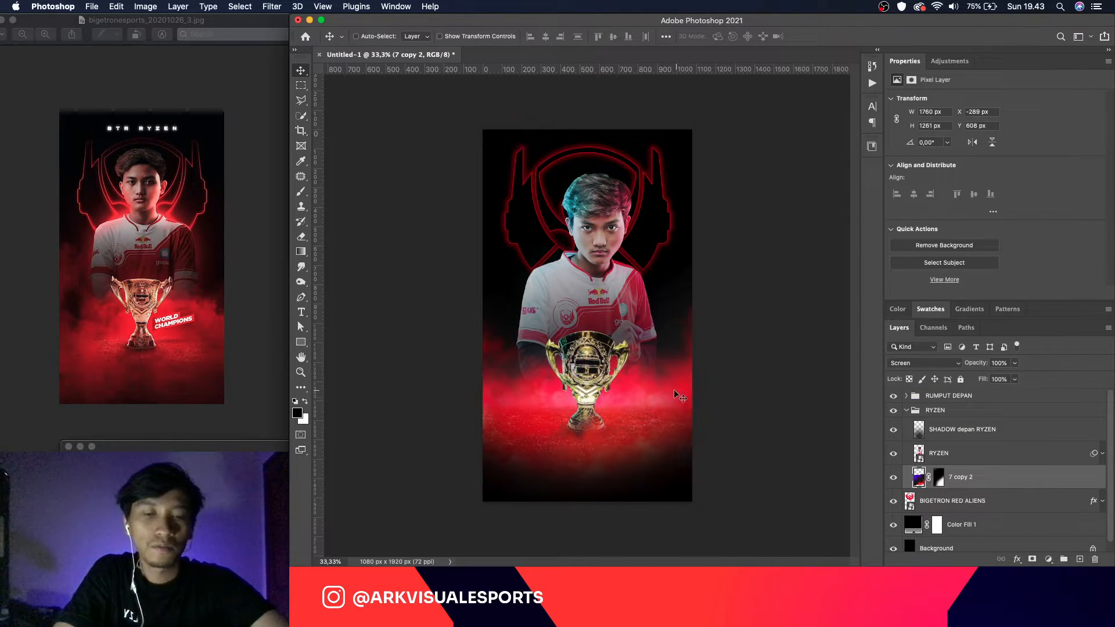
Step: Rotate the 7 copy 2 smoke by about 5.85° and position it behind the player at about X -1149, Y 293 px
{"action": "left_click_drag", "start_coordinate": [568, 357], "coordinate": [553, 280]}
{"action": "key", "text": "ctrl+t"}
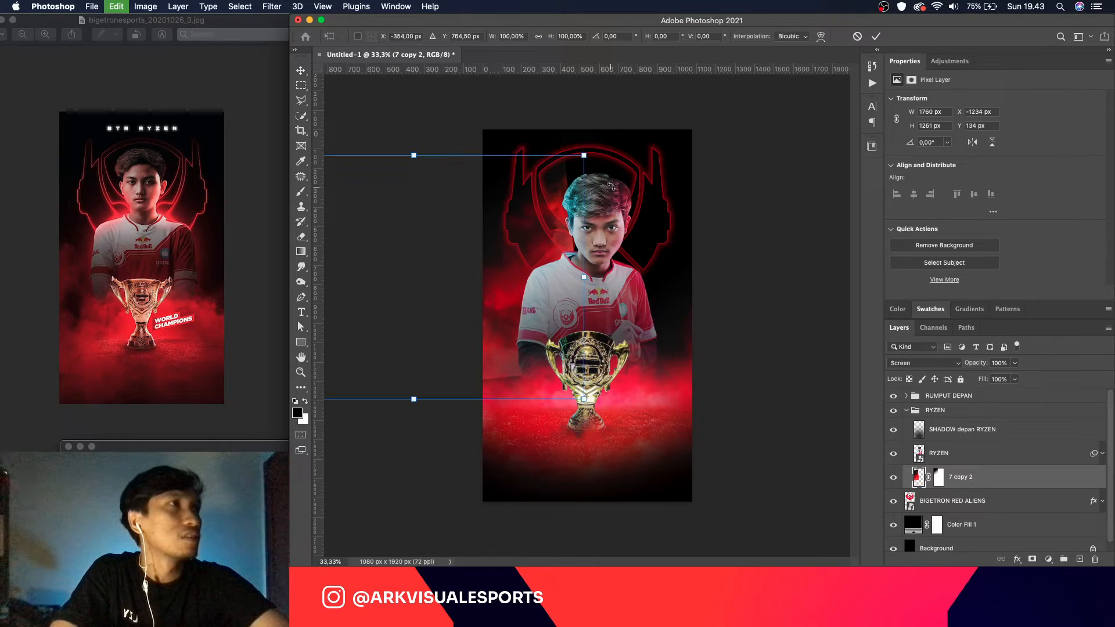
{"action": "left_click_drag", "start_coordinate": [650, 193], "coordinate": [657, 206]}
{"action": "left_click_drag", "start_coordinate": [541, 238], "coordinate": [567, 243]}
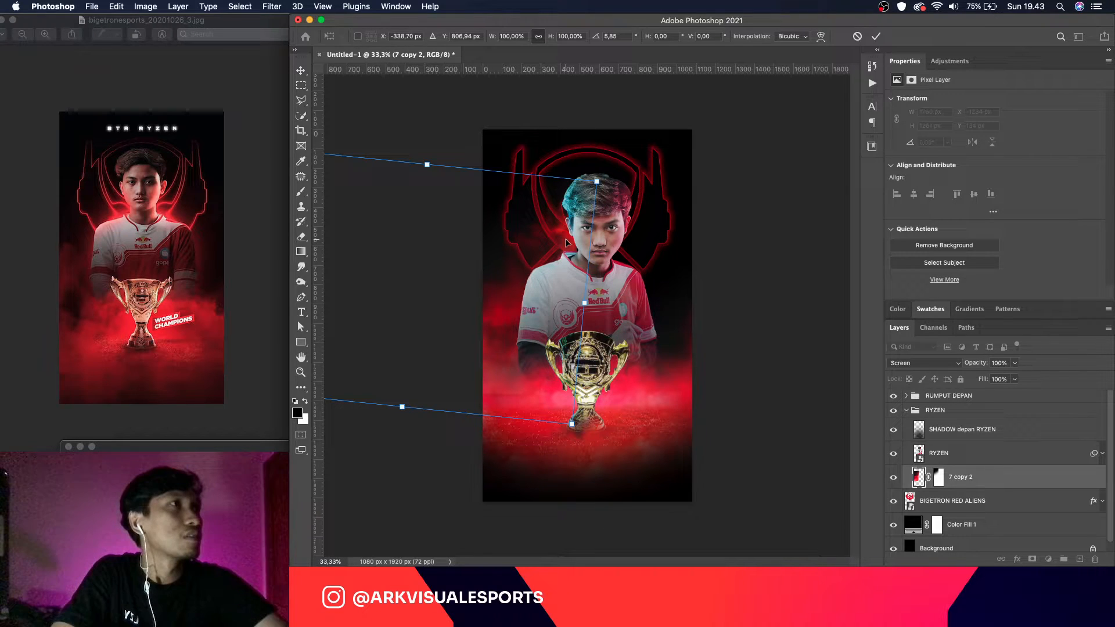
{"action": "key", "text": "shift+Right"}
{"action": "key", "text": "shift+Right"}
{"action": "key", "text": "shift+Right"}
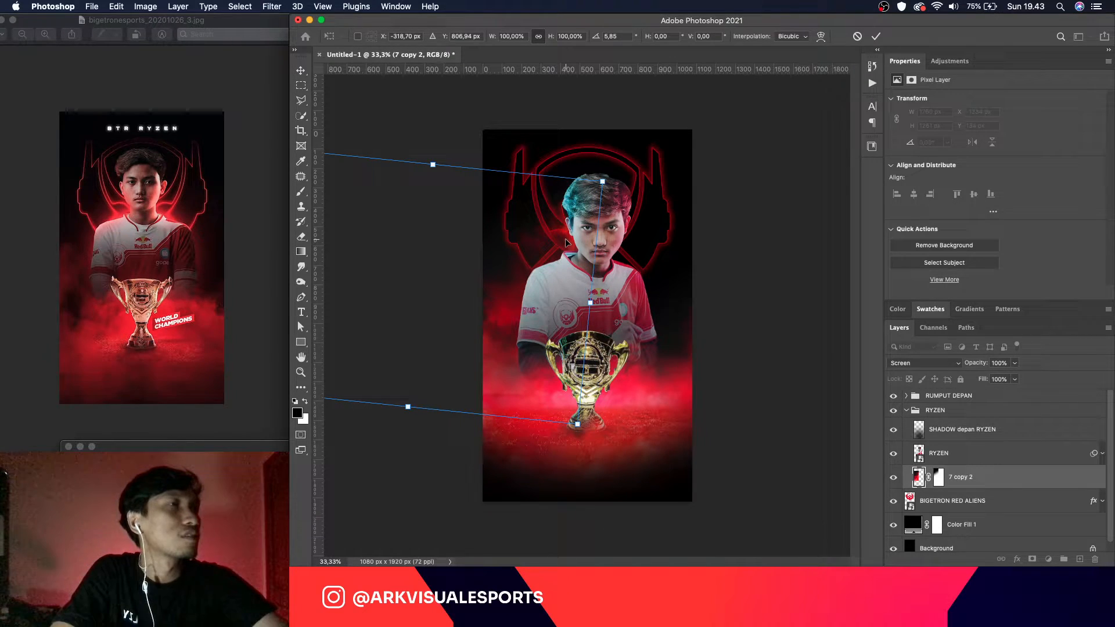
{"action": "key", "text": "Return"}
{"action": "left_click_drag", "start_coordinate": [564, 324], "coordinate": [566, 331]}
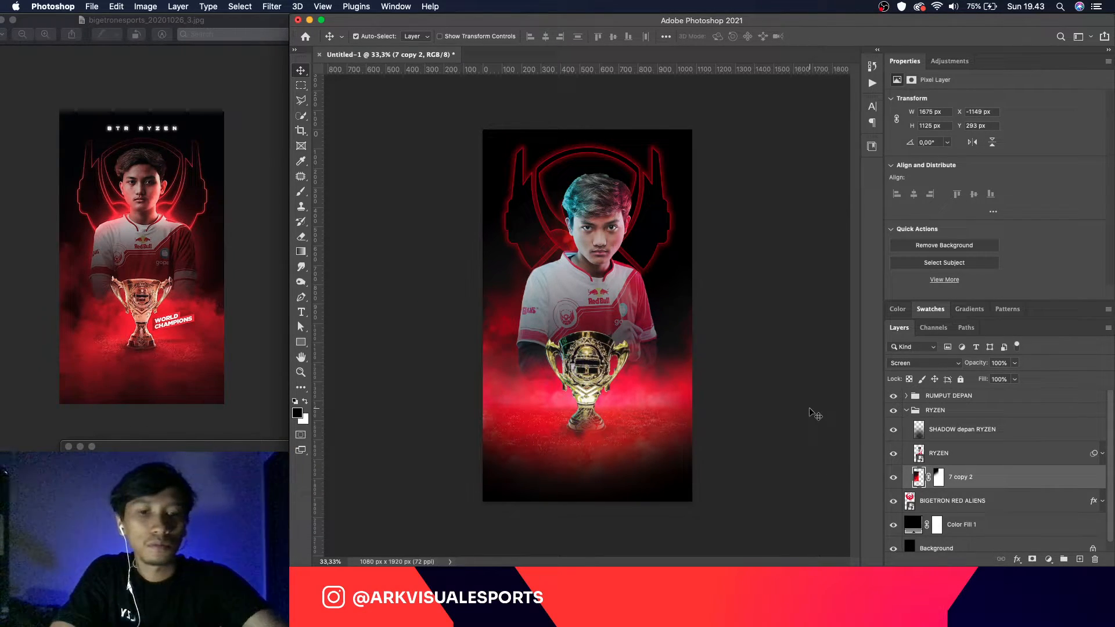
Step: Duplicate the 7 copy 2 smoke, flip the duplicate horizontally and move it to about X 591, Y 357 px
{"action": "key", "text": "super+j"}
{"action": "left_click", "coordinate": [146, 7]}
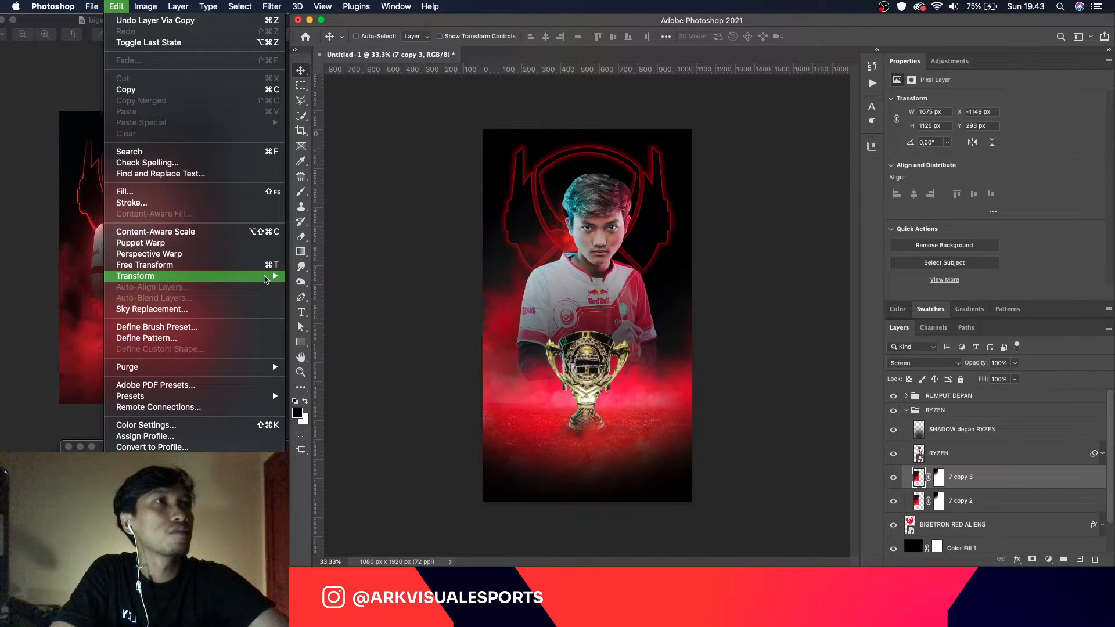
{"action": "mouse_move", "coordinate": [271, 276]}
{"action": "left_click", "coordinate": [347, 459]}
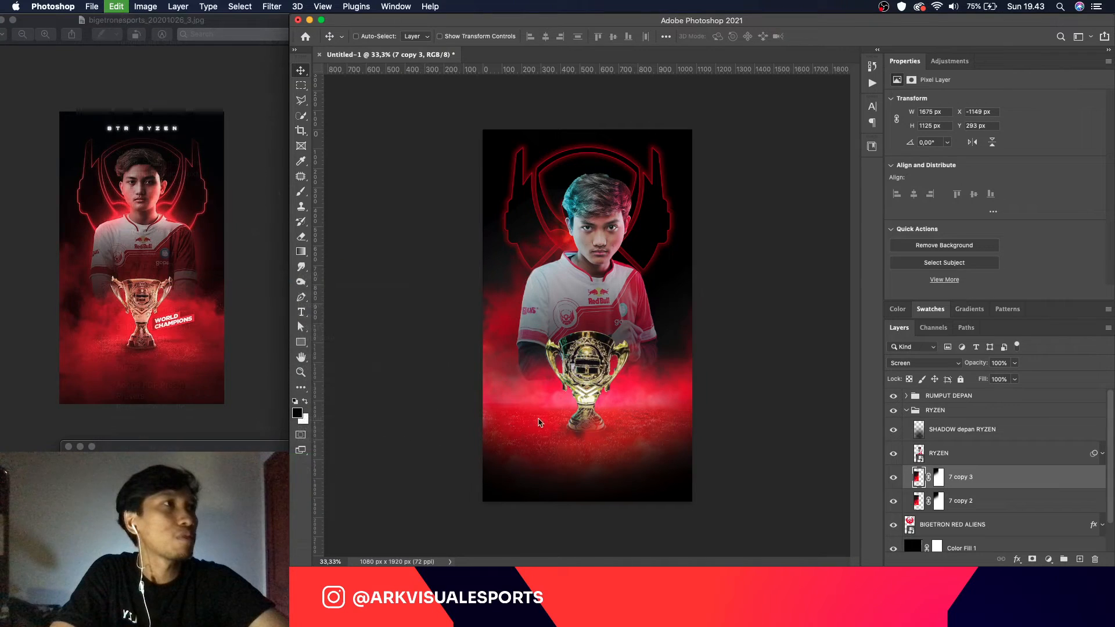
{"action": "left_click_drag", "start_coordinate": [561, 391], "coordinate": [698, 314]}
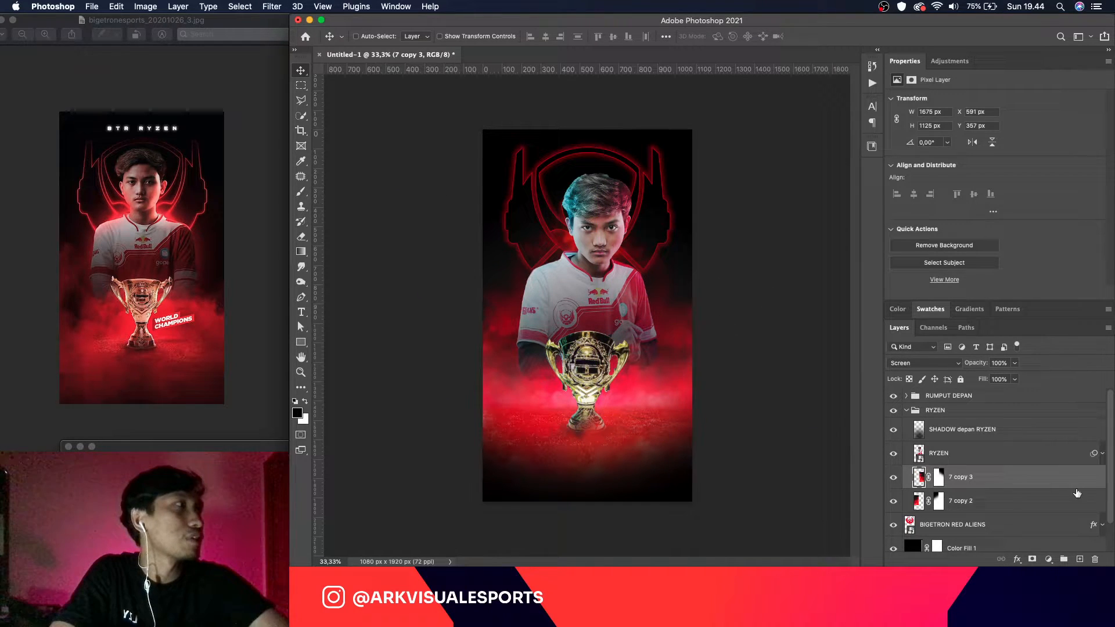
Step: Set the opacity of the 7 copy 3 and 7 copy 2 smoke layers to 50%
{"action": "left_click", "coordinate": [1059, 502], "text": "shift"}
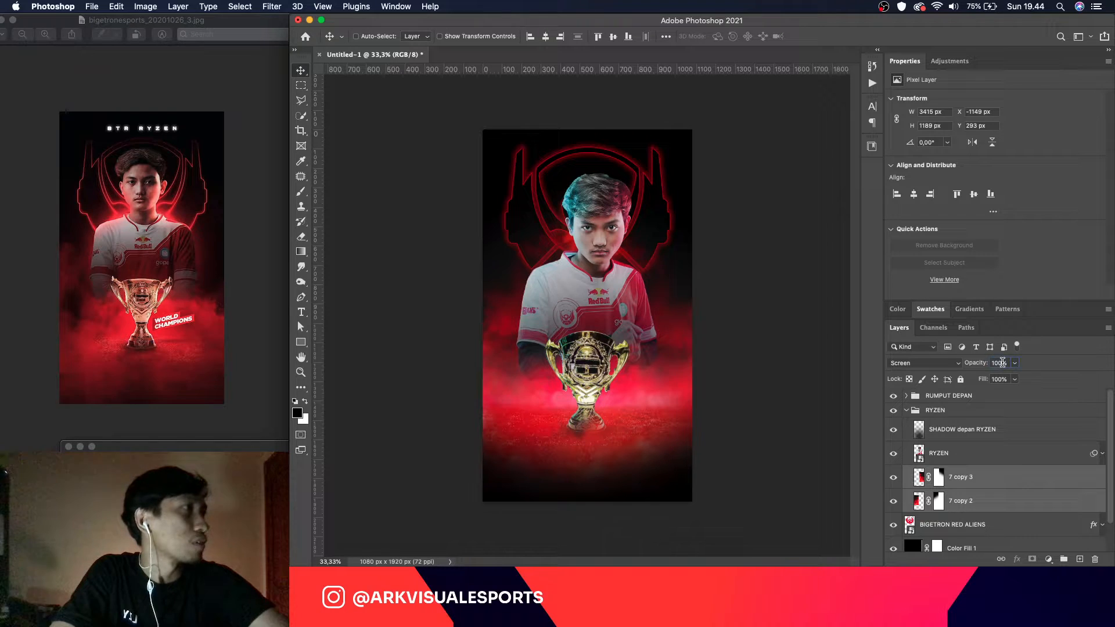
{"action": "type", "text": "75"}
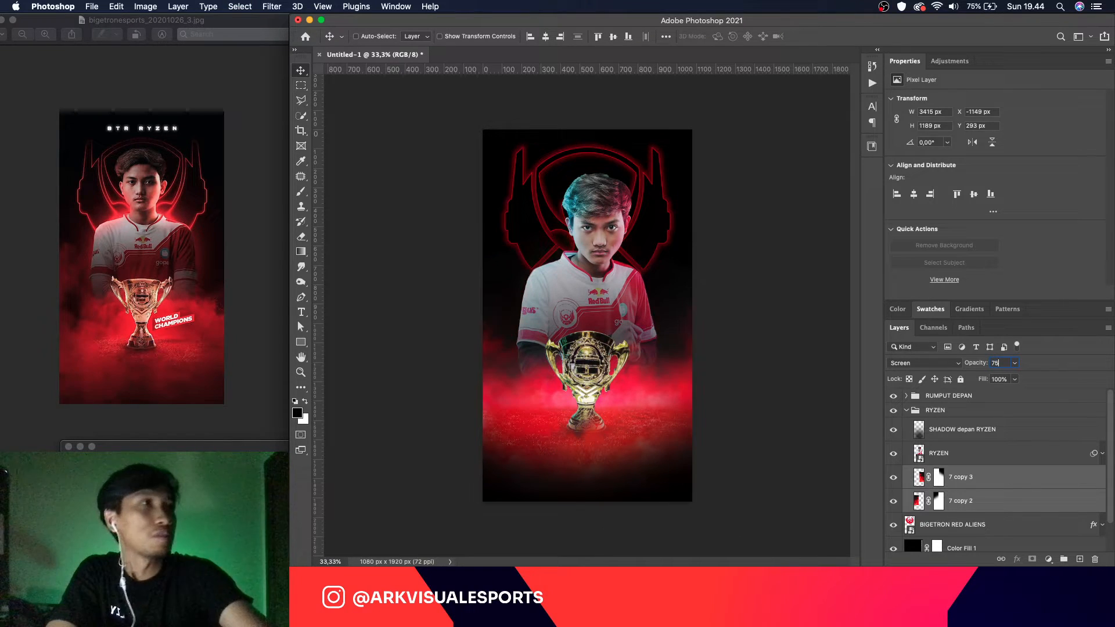
{"action": "key", "text": "Return"}
{"action": "type", "text": "50"}
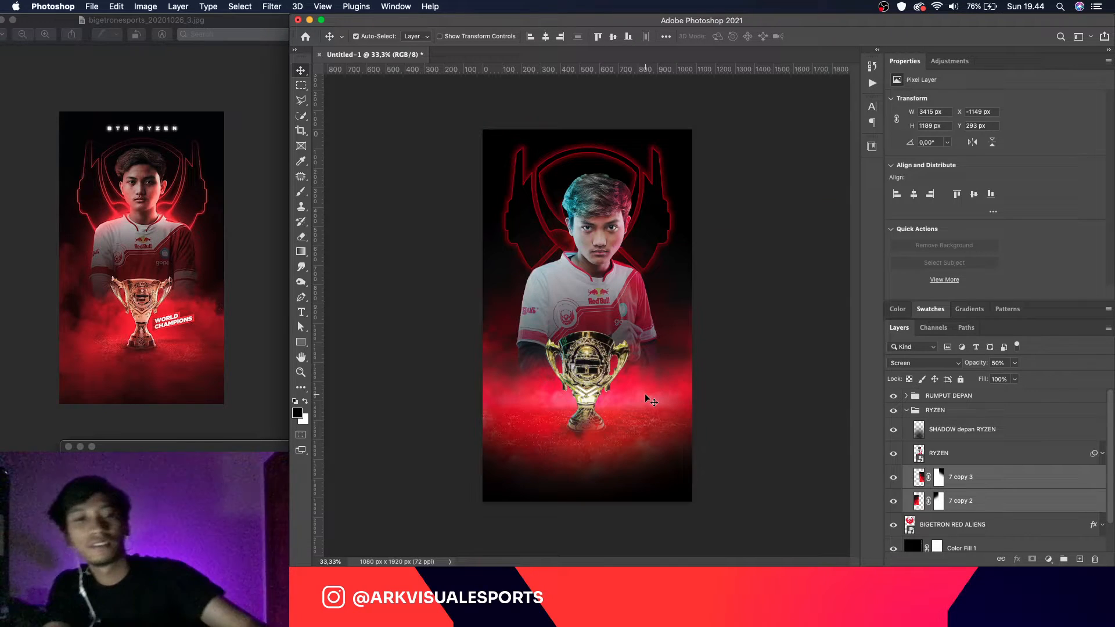
Step: Examine the trophy and jersey area of the reference image up close and compare it with the same area of the poster
{"action": "key", "text": "super+equal"}
{"action": "key", "text": "super+equal"}
{"action": "key", "text": "super+equal"}
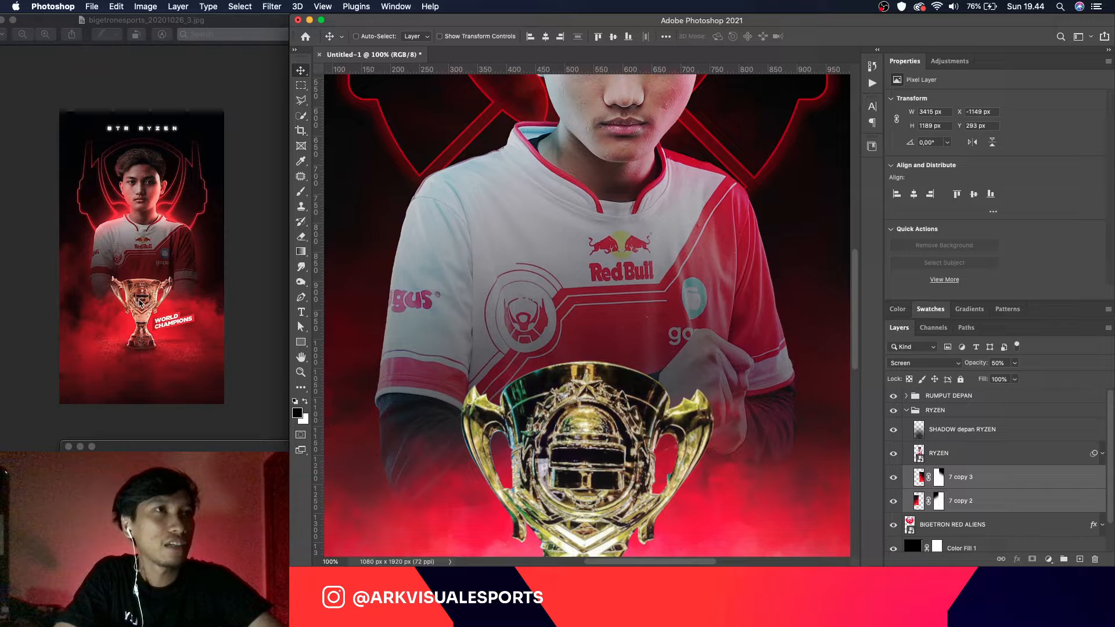
{"action": "left_click", "coordinate": [139, 302]}
{"action": "key", "text": "super+equal"}
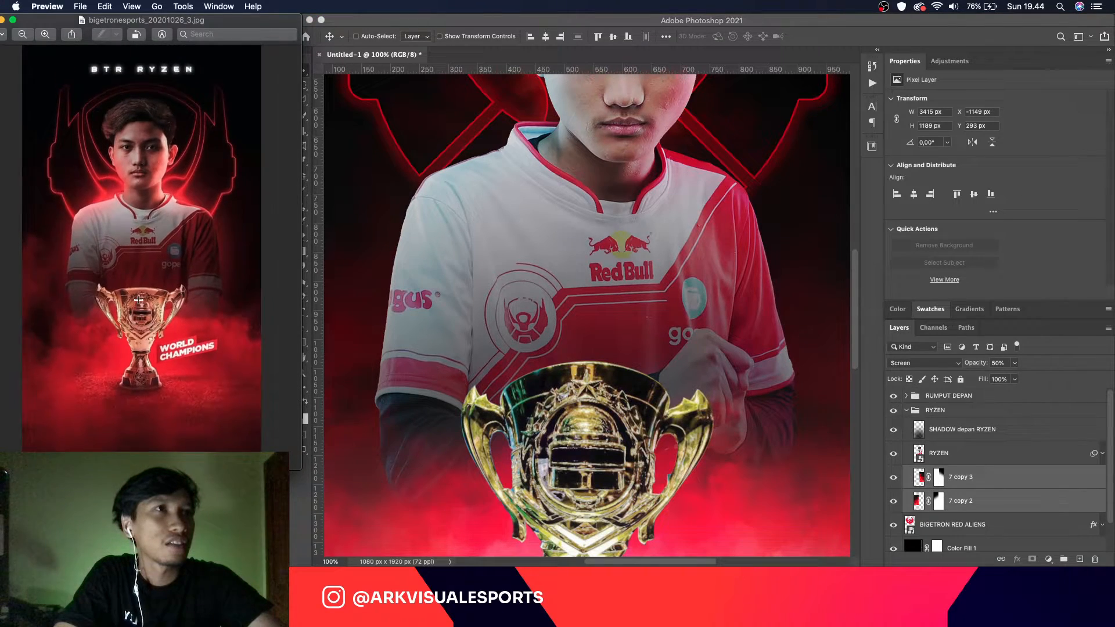
{"action": "scroll", "coordinate": [138, 300], "scroll_direction": "up", "scroll_amount": 3}
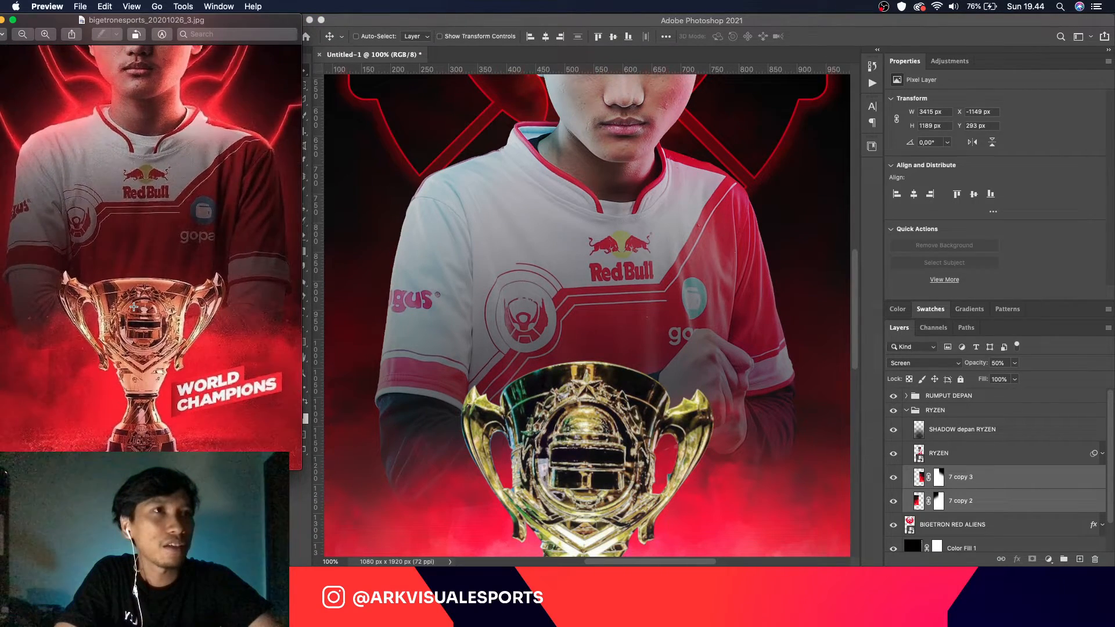
{"action": "scroll", "coordinate": [133, 307], "scroll_direction": "up", "scroll_amount": 4}
{"action": "scroll", "coordinate": [134, 307], "scroll_direction": "down", "scroll_amount": 5}
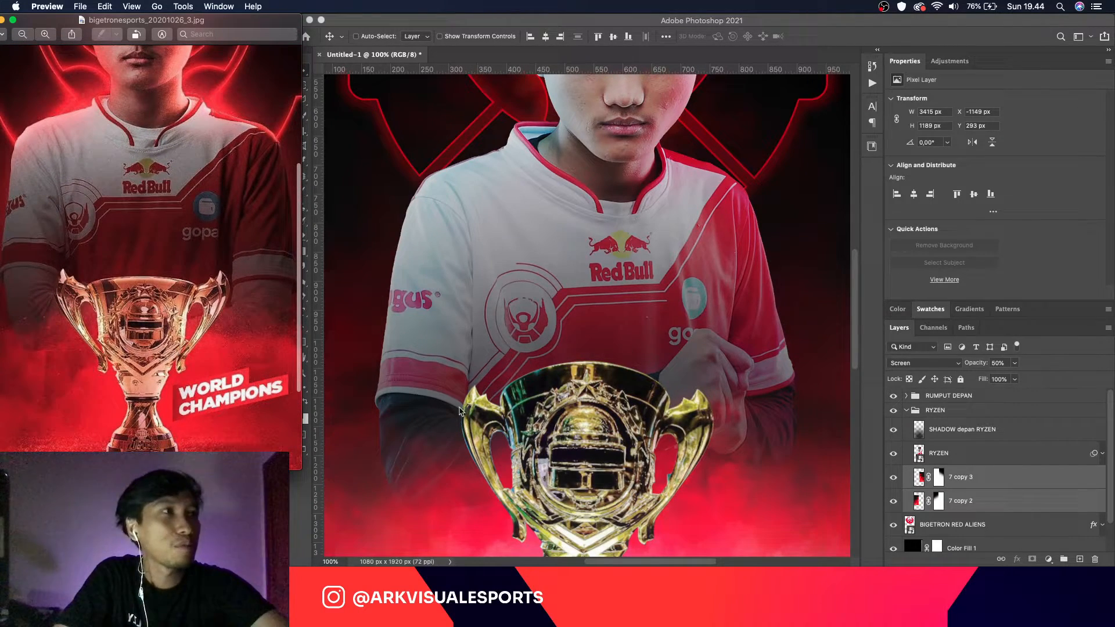
{"action": "scroll", "coordinate": [563, 433], "scroll_direction": "down", "scroll_amount": 5}
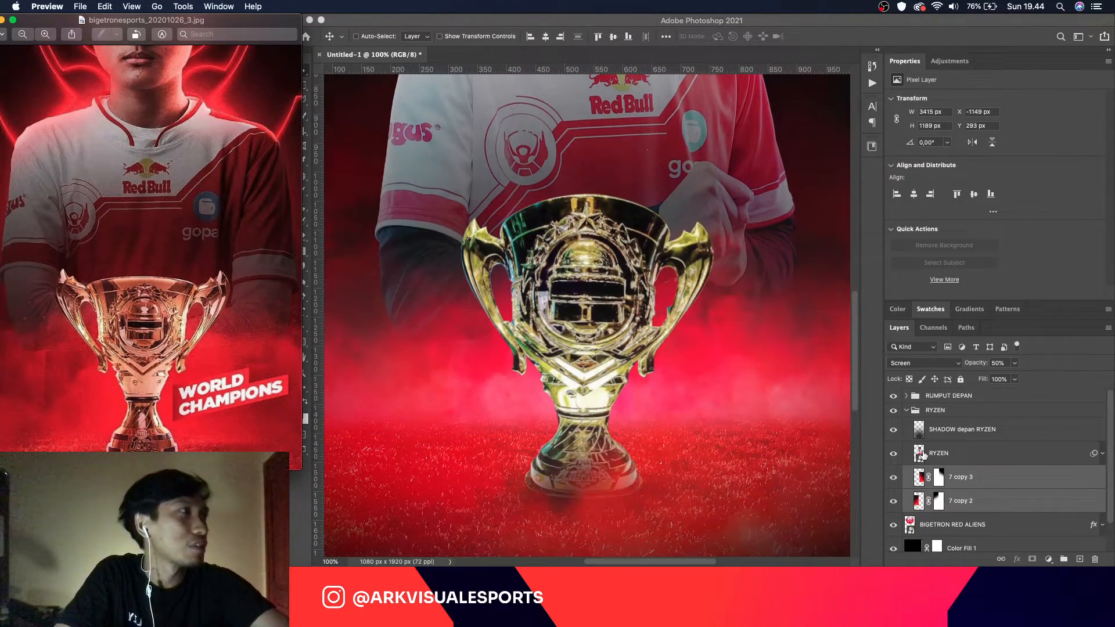
Step: Collapse the RYZEN group, expand RUMPUT DEPAN, load the piala trophy's outline as a selection and make Shadow 2 the active layer
{"action": "left_click", "coordinate": [923, 454]}
{"action": "left_click", "coordinate": [906, 411]}
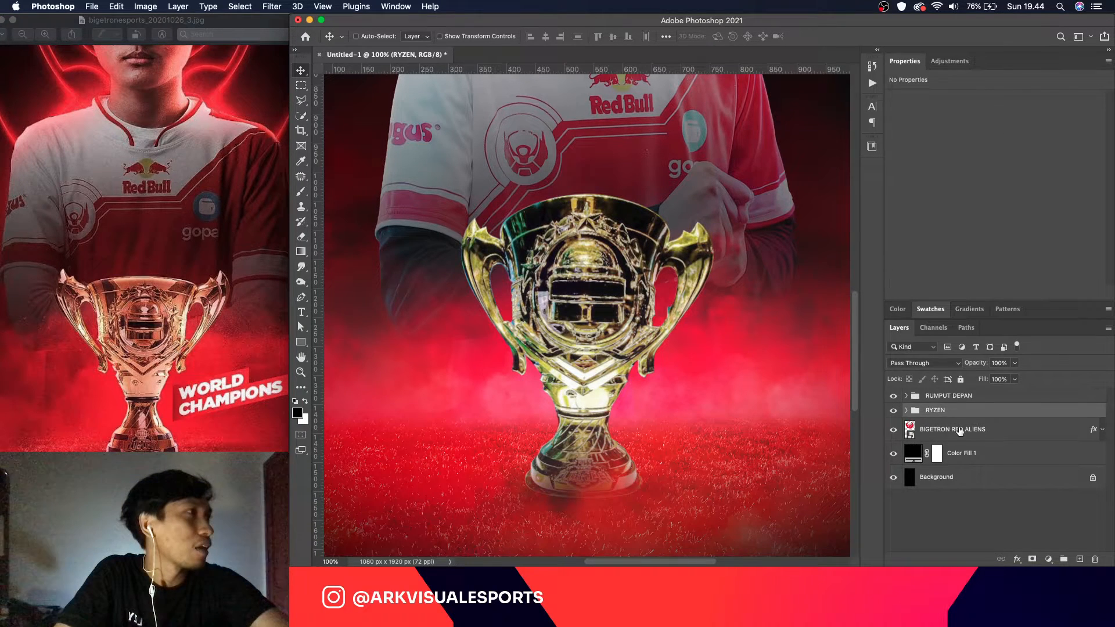
{"action": "left_click", "coordinate": [959, 430]}
{"action": "left_click", "coordinate": [907, 396]}
{"action": "scroll", "coordinate": [947, 435], "scroll_direction": "up", "scroll_amount": 3}
{"action": "scroll", "coordinate": [947, 434], "scroll_direction": "up", "scroll_amount": 2}
{"action": "left_click", "coordinate": [971, 443]}
{"action": "left_click", "coordinate": [921, 448], "text": "super"}
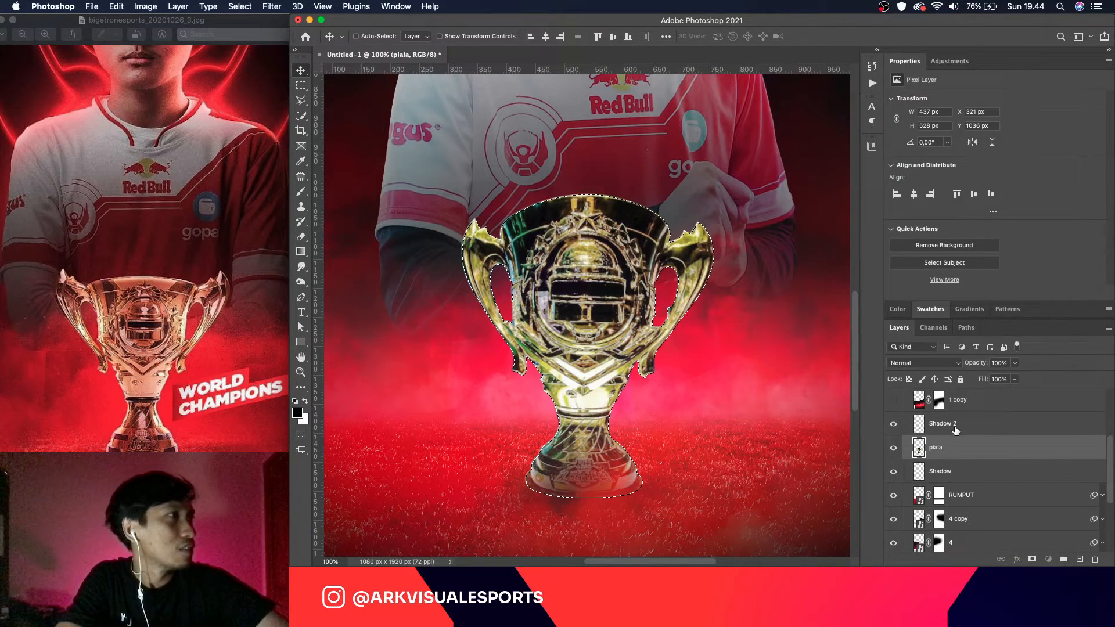
{"action": "left_click", "coordinate": [980, 424]}
Step: Reduce the brush size to 250 px, then clear and reload the piala trophy's outline as the selection
{"action": "key", "text": "b"}
{"action": "key", "text": "bracketleft"}
{"action": "key", "text": "bracketleft"}
{"action": "key", "text": "bracketleft"}
{"action": "key", "text": "bracketleft"}
{"action": "key", "text": "bracketleft"}
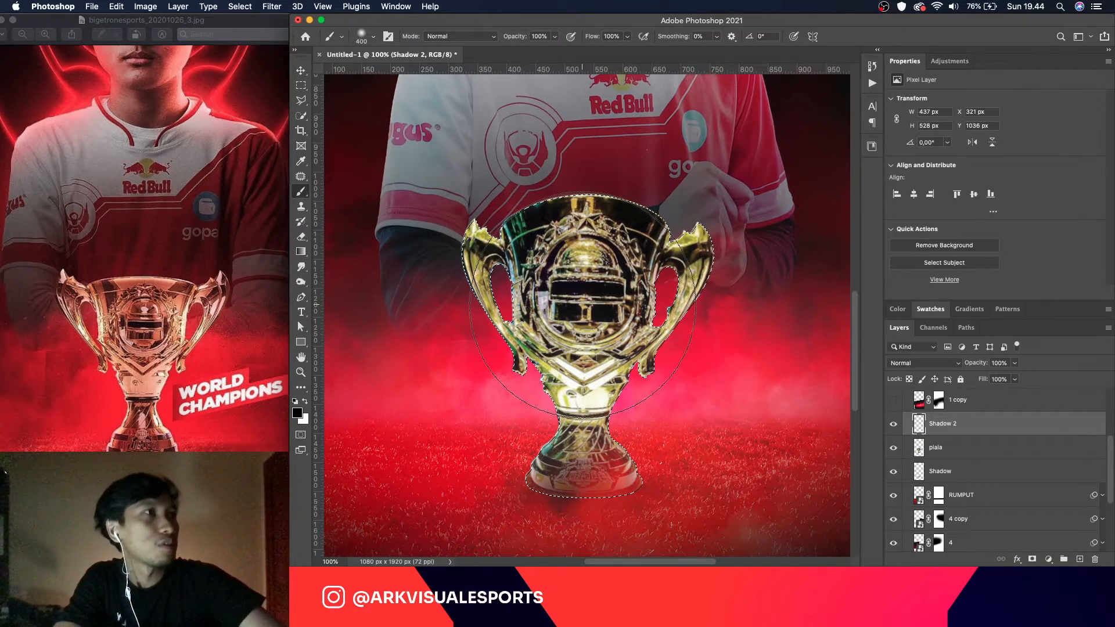
{"action": "key", "text": "bracketright"}
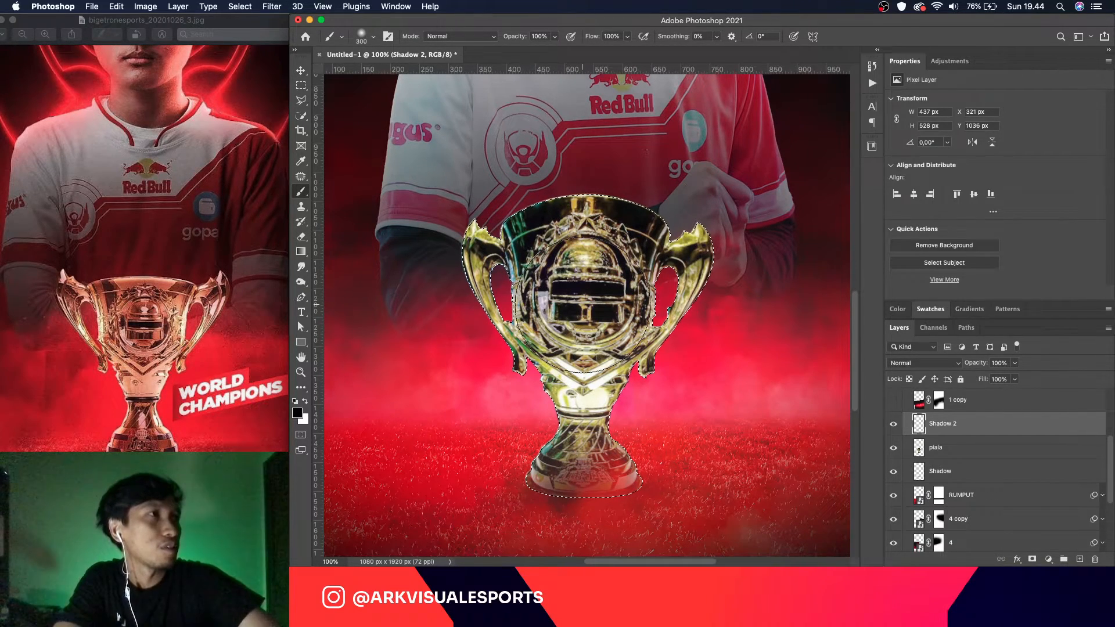
{"action": "key", "text": "super+d"}
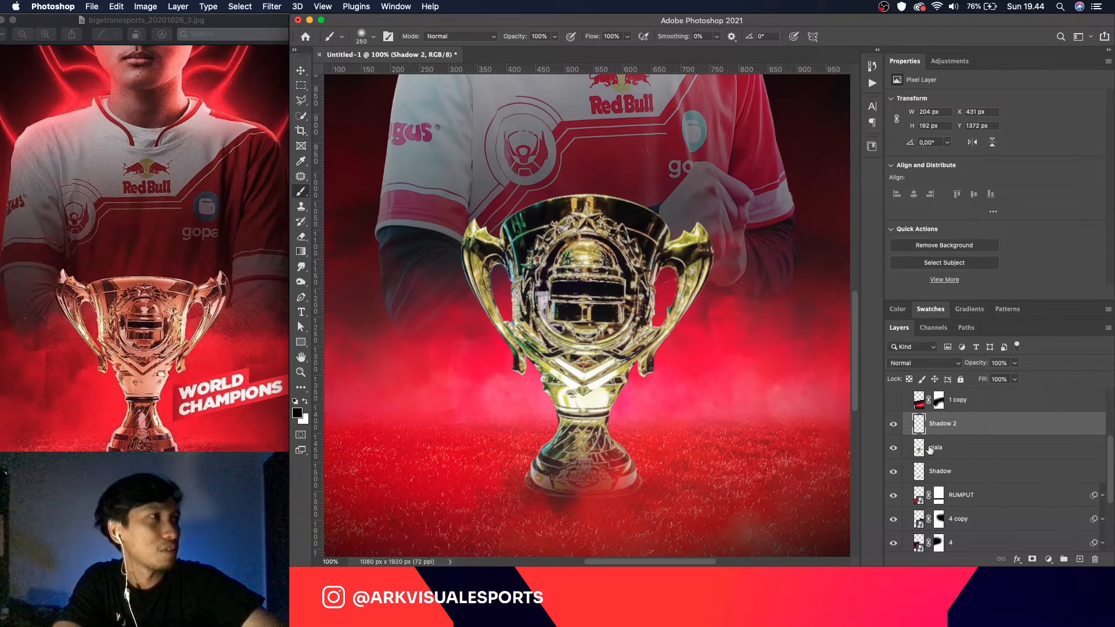
{"action": "left_click", "coordinate": [933, 448]}
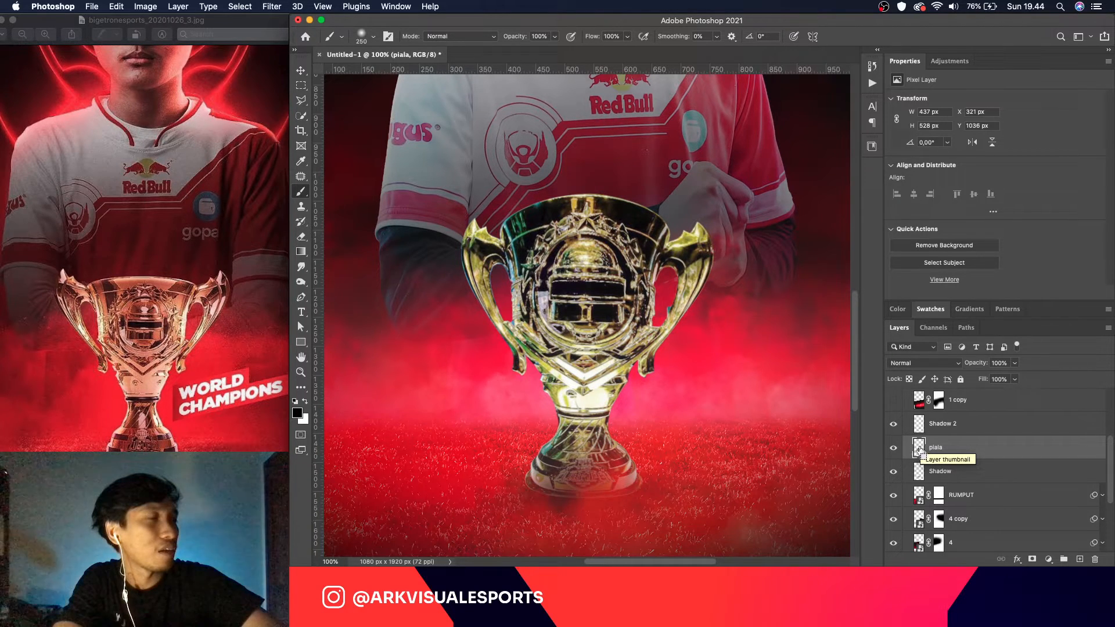
{"action": "left_click", "coordinate": [921, 450], "text": "super"}
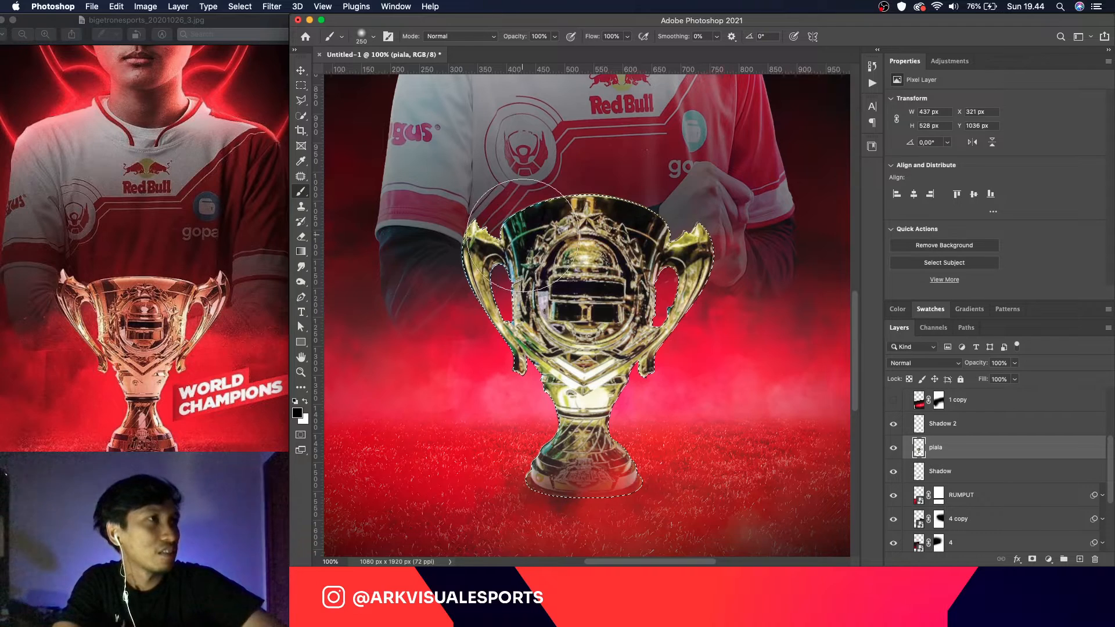
Step: Try to darken the trophy's body with a 200 px black brush directly on the piala layer, using Multiply blending
{"action": "key", "text": "bracketright"}
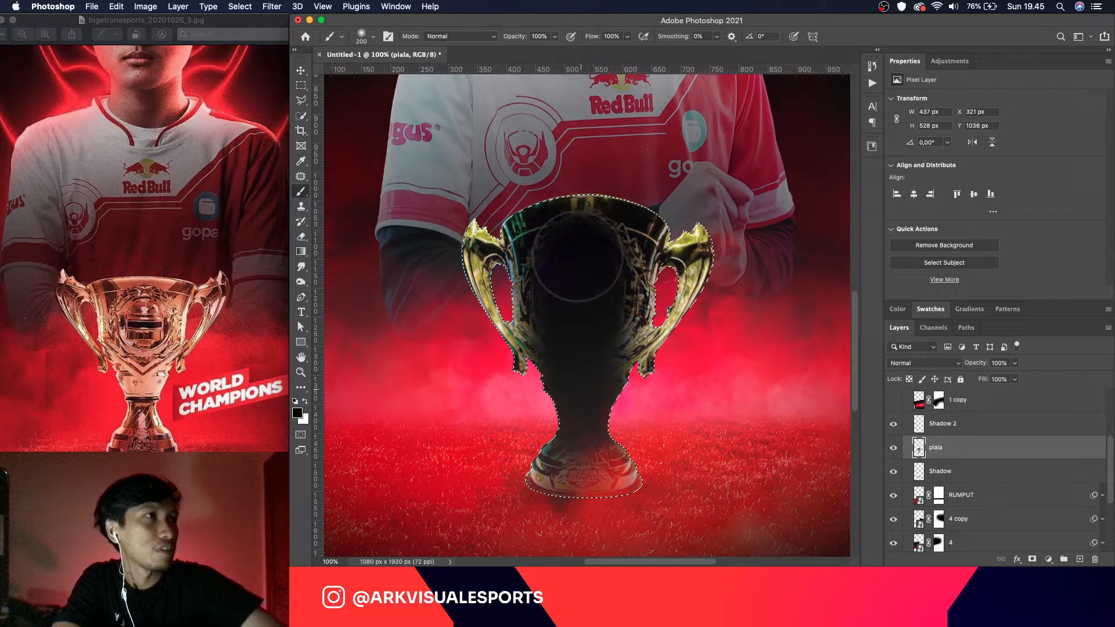
{"action": "left_click", "coordinate": [945, 363]}
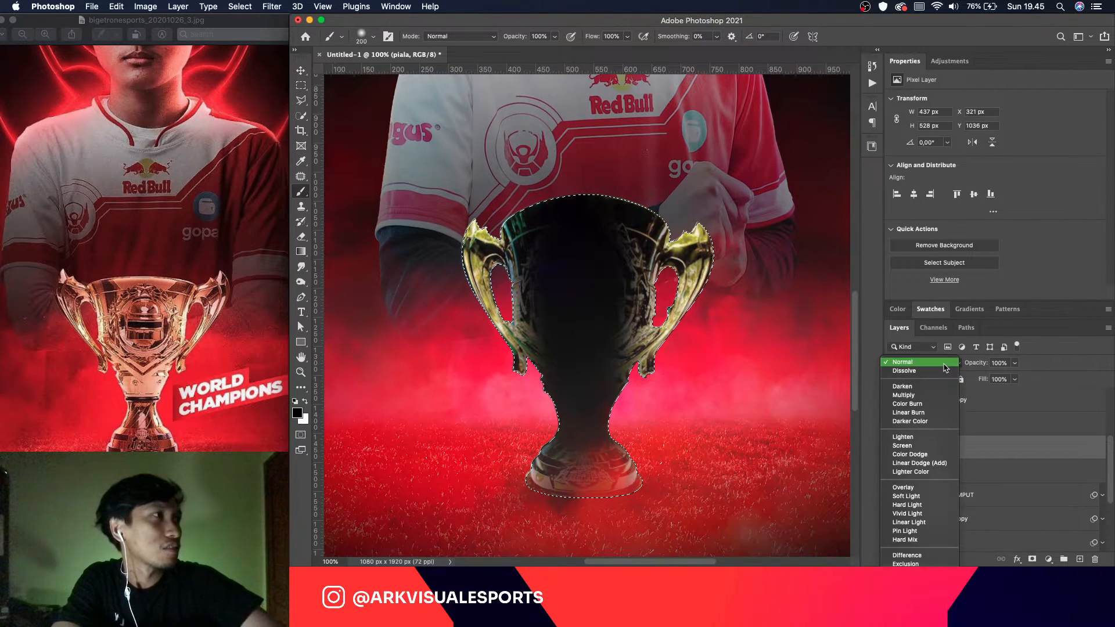
{"action": "left_click", "coordinate": [918, 397]}
{"action": "left_click", "coordinate": [1015, 363]}
{"action": "left_click", "coordinate": [981, 447]}
{"action": "key", "text": "super+z"}
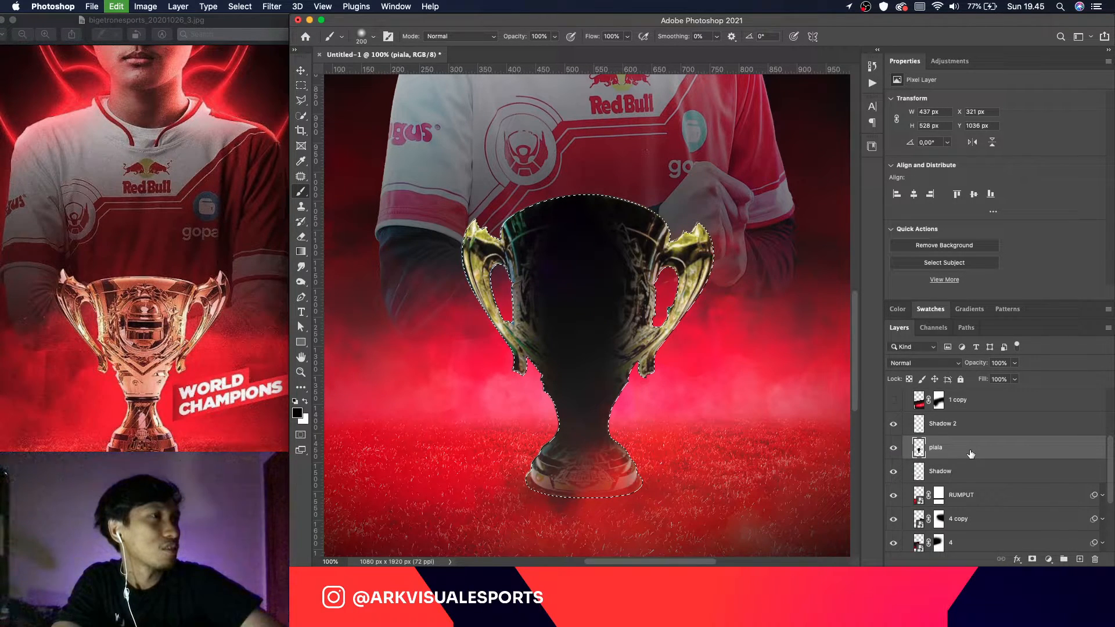
Step: Paint black over the trophy's body on the Shadow 2 layer and set that layer to Multiply at 21% opacity
{"action": "left_click", "coordinate": [958, 424]}
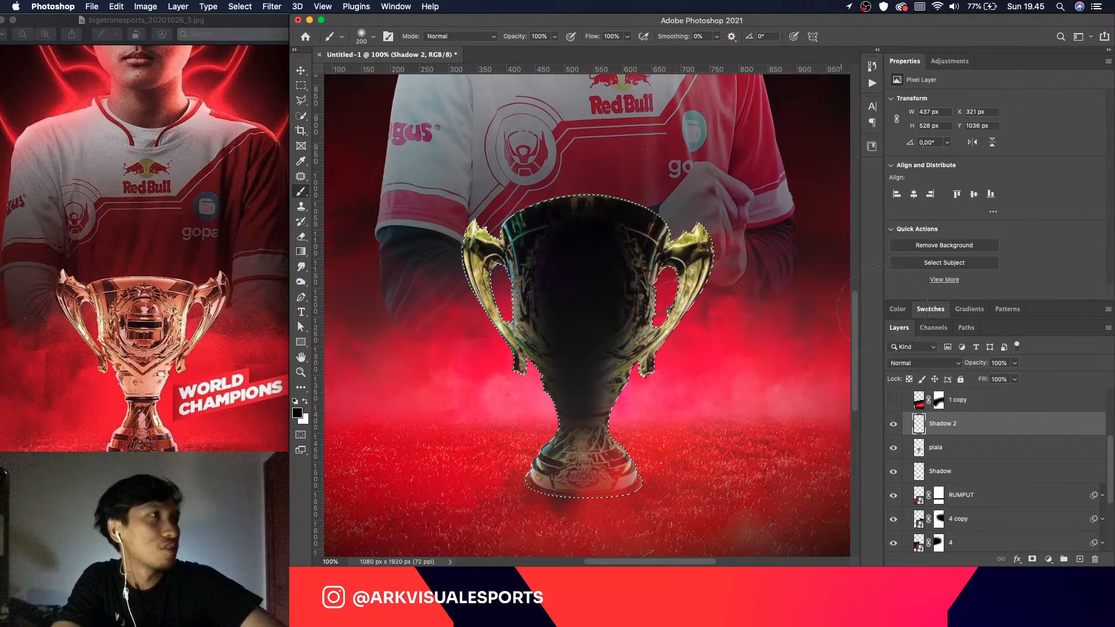
{"action": "left_click", "coordinate": [947, 361]}
{"action": "left_click", "coordinate": [918, 397]}
{"action": "left_click", "coordinate": [1015, 363]}
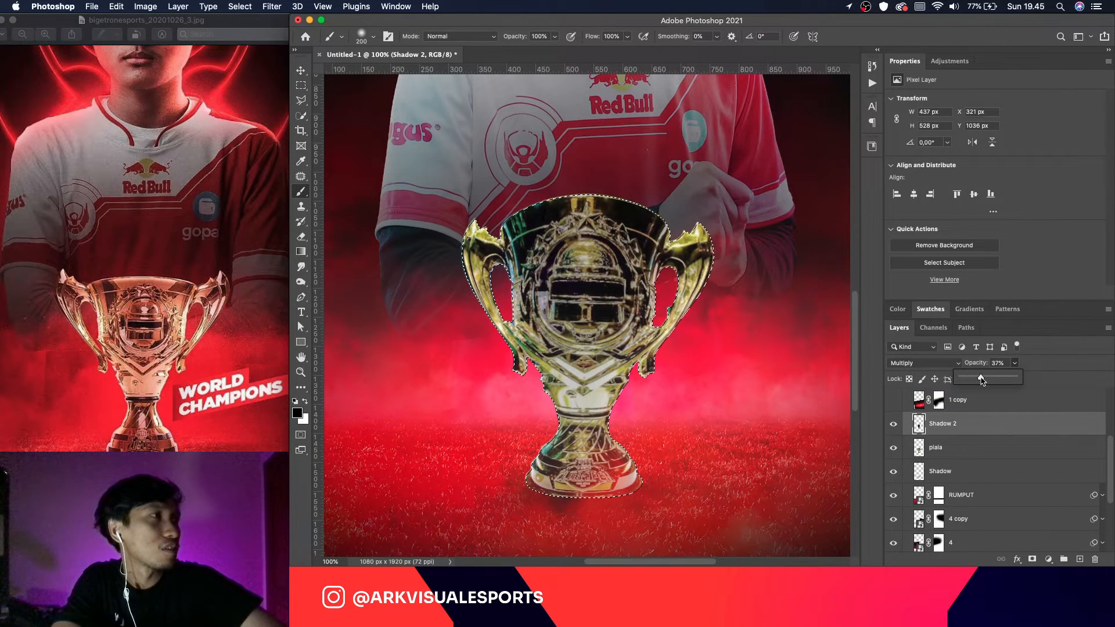
{"action": "left_click_drag", "start_coordinate": [997, 378], "coordinate": [974, 381]}
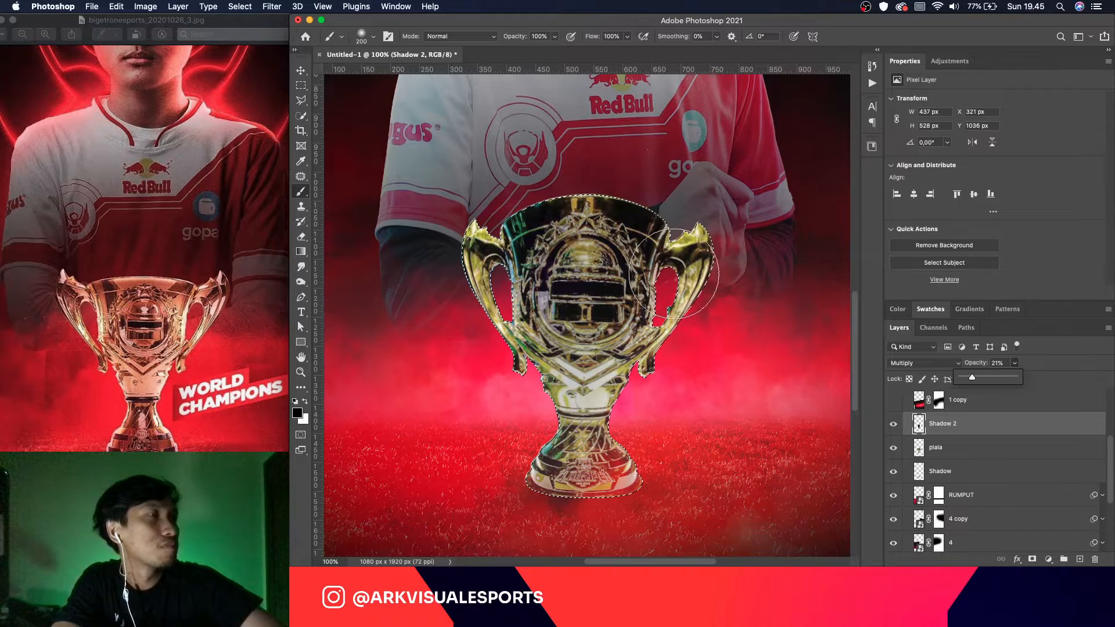
Step: Change the Shadow 2 layer's blend mode to Soft Light and set its opacity to 74%
{"action": "left_click", "coordinate": [956, 363]}
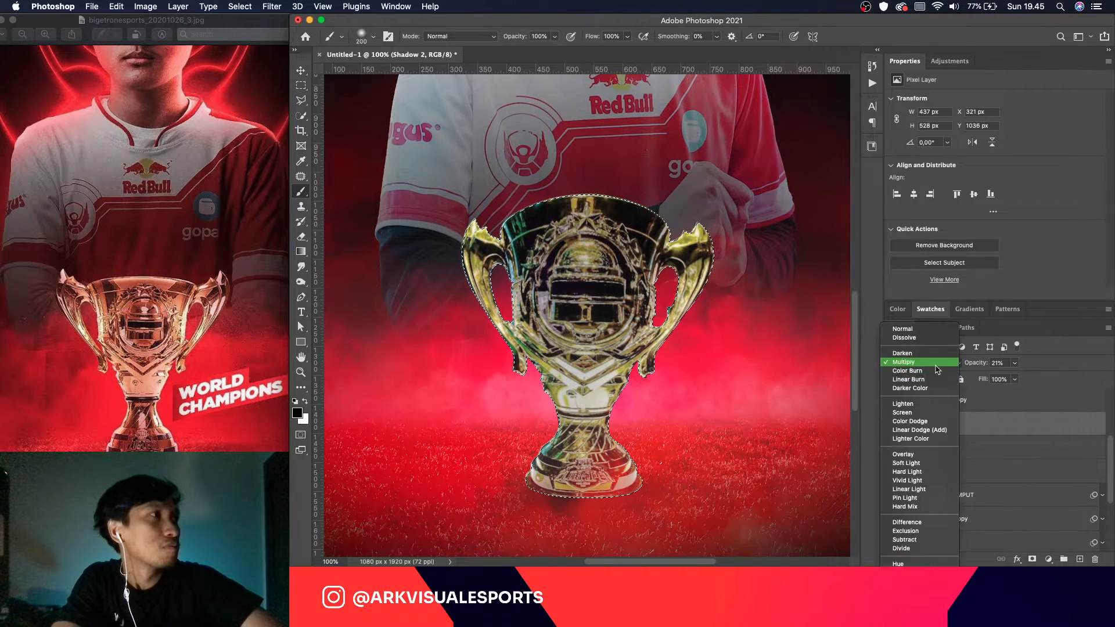
{"action": "left_click", "coordinate": [909, 463]}
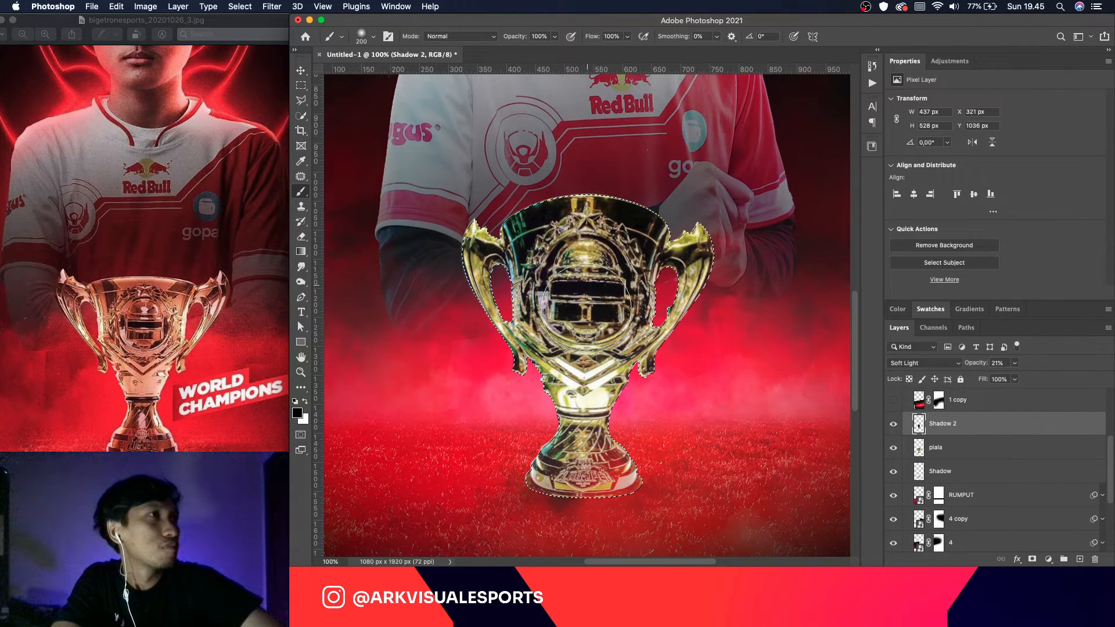
{"action": "left_click_drag", "start_coordinate": [1013, 362], "coordinate": [1044, 379]}
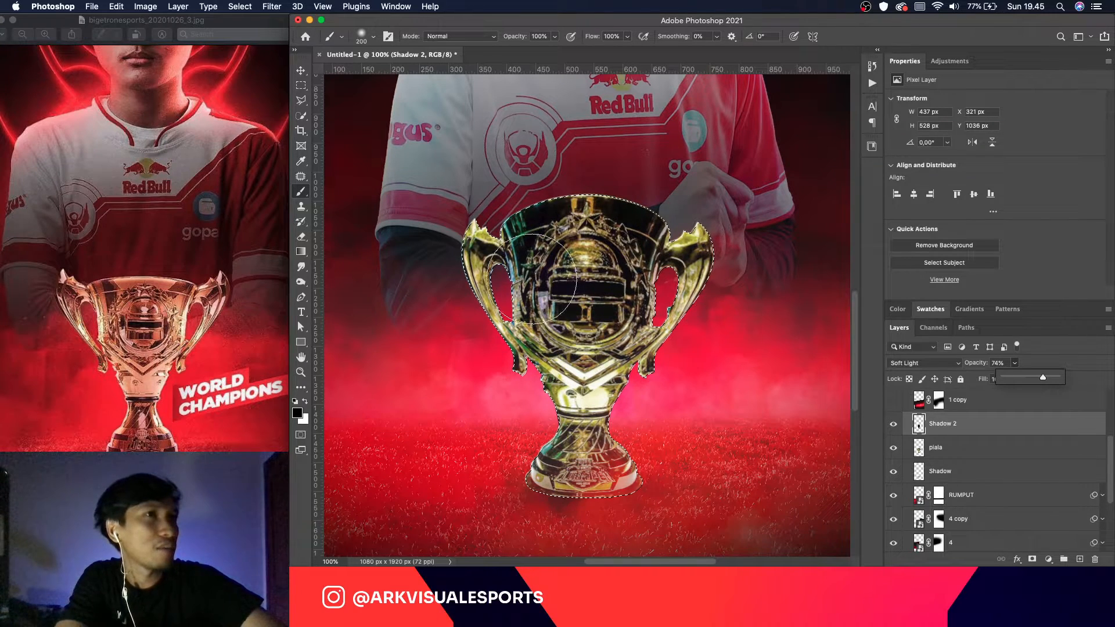
{"action": "left_click", "coordinate": [1080, 363]}
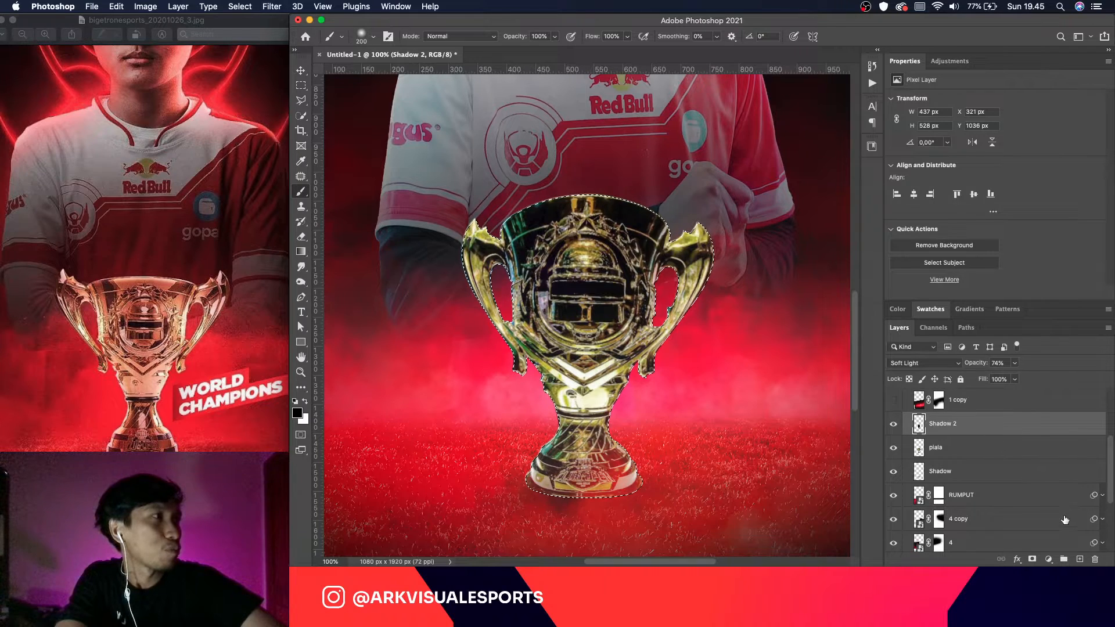
Step: Add a new layer above Shadow 2 and name it RIM LIGHTb
{"action": "left_click", "coordinate": [1080, 559]}
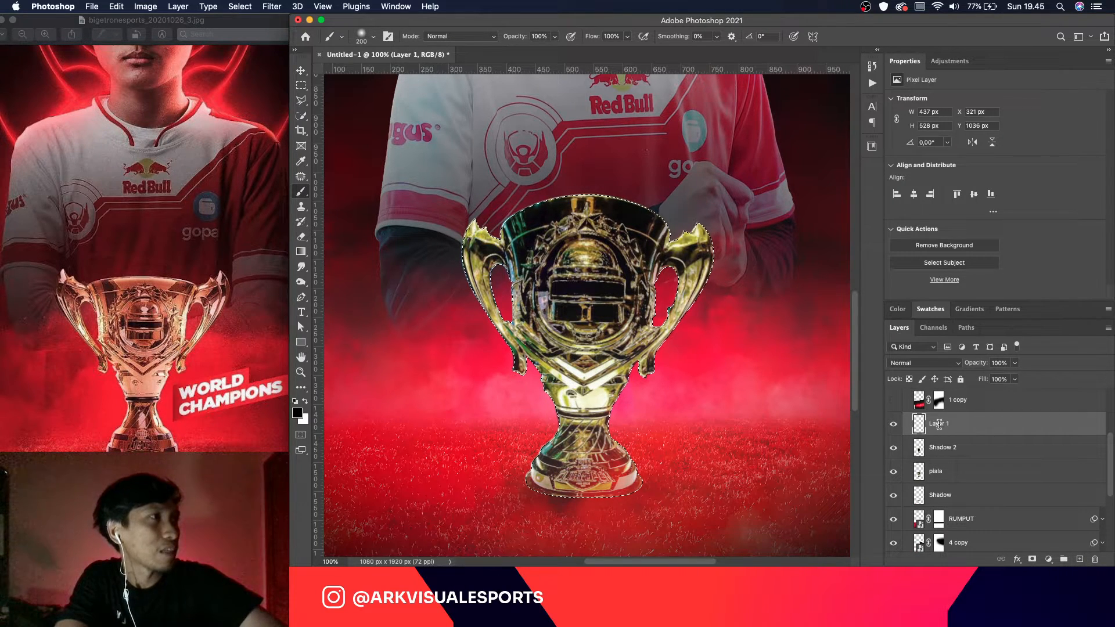
{"action": "type", "text": "RIM LIGHTb"}
{"action": "key", "text": "Return"}
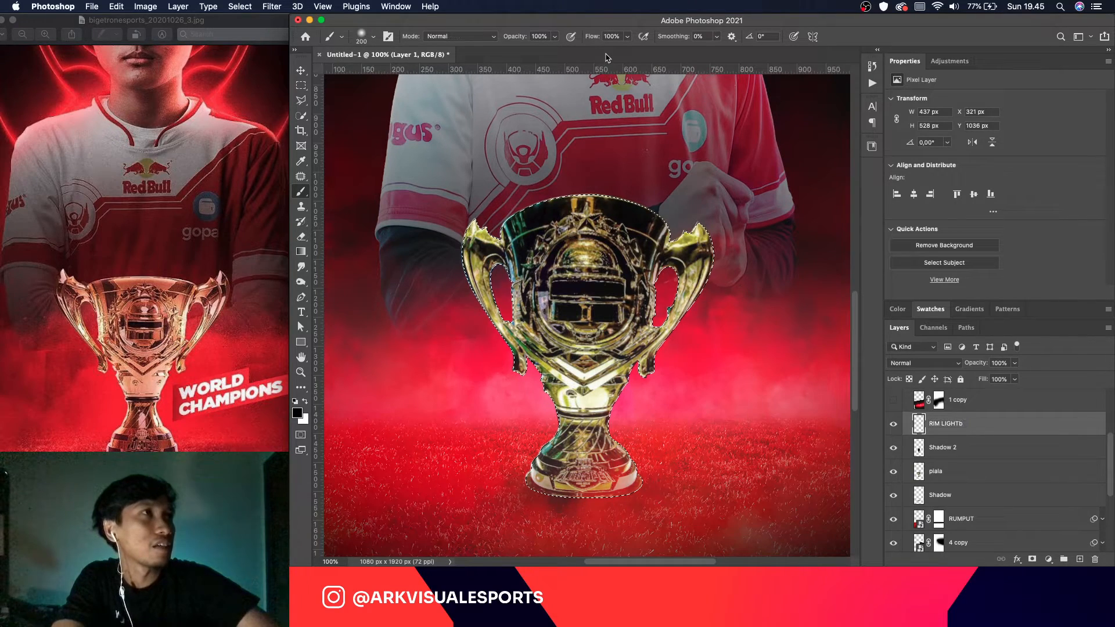
Step: Prepare a 15 px white brush for painting fine highlights along the selected trophy's edges
{"action": "scroll", "coordinate": [697, 295], "scroll_direction": "up", "scroll_amount": 5}
{"action": "scroll", "coordinate": [698, 295], "scroll_direction": "down", "scroll_amount": 5}
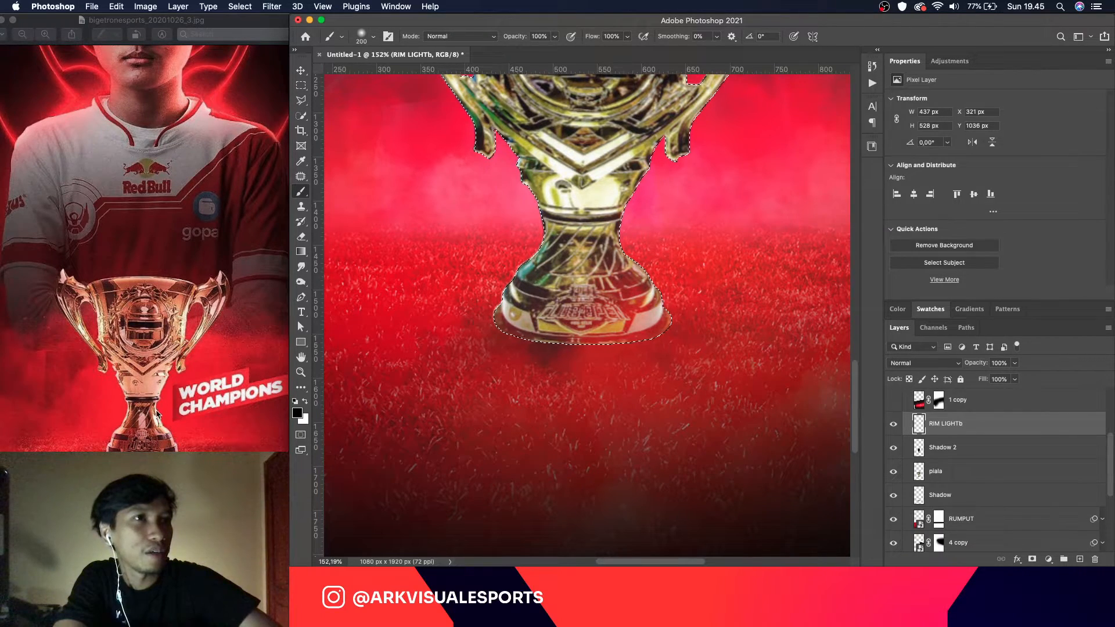
{"action": "scroll", "coordinate": [730, 234], "scroll_direction": "up", "scroll_amount": 5}
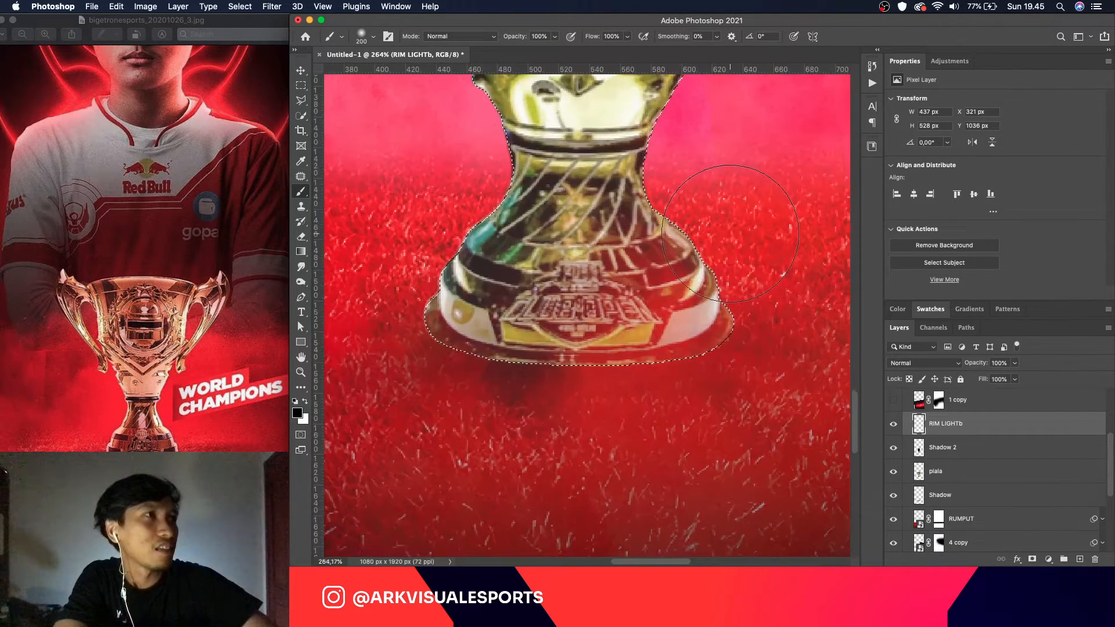
{"action": "scroll", "coordinate": [730, 234], "scroll_direction": "up", "scroll_amount": 2}
{"action": "scroll", "coordinate": [730, 233], "scroll_direction": "right", "scroll_amount": 1}
{"action": "key", "text": "bracketleft"}
{"action": "key", "text": "bracketleft"}
{"action": "key", "text": "bracketleft"}
{"action": "key", "text": "bracketleft"}
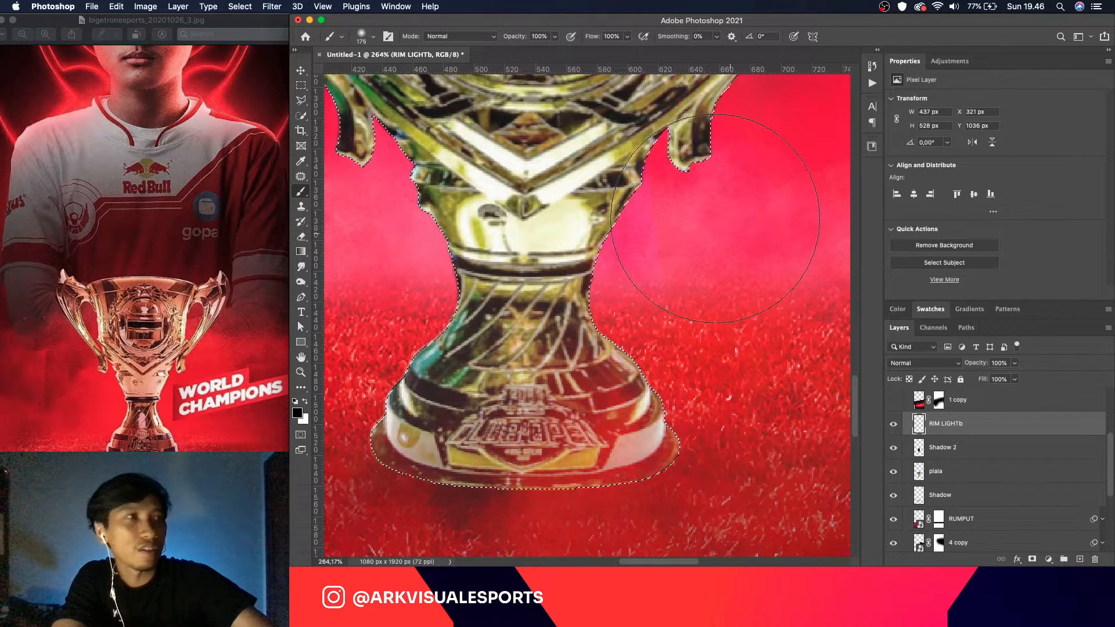
{"action": "key", "text": "bracketleft"}
{"action": "key", "text": "bracketleft"}
{"action": "key", "text": "bracketleft"}
{"action": "key", "text": "bracketleft"}
{"action": "key", "text": "bracketleft"}
{"action": "key", "text": "x"}
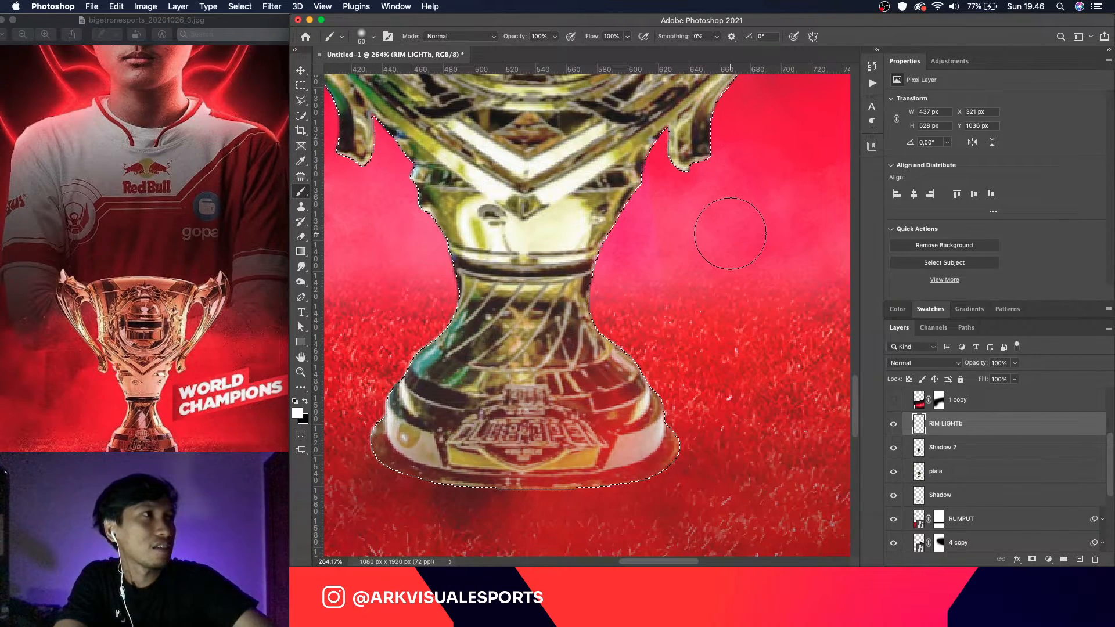
{"action": "key", "text": "bracketleft"}
{"action": "key", "text": "bracketleft"}
{"action": "key", "text": "bracketleft"}
{"action": "key", "text": "bracketleft"}
{"action": "key", "text": "bracketleft"}
{"action": "key", "text": "bracketleft"}
{"action": "key", "text": "bracketleft"}
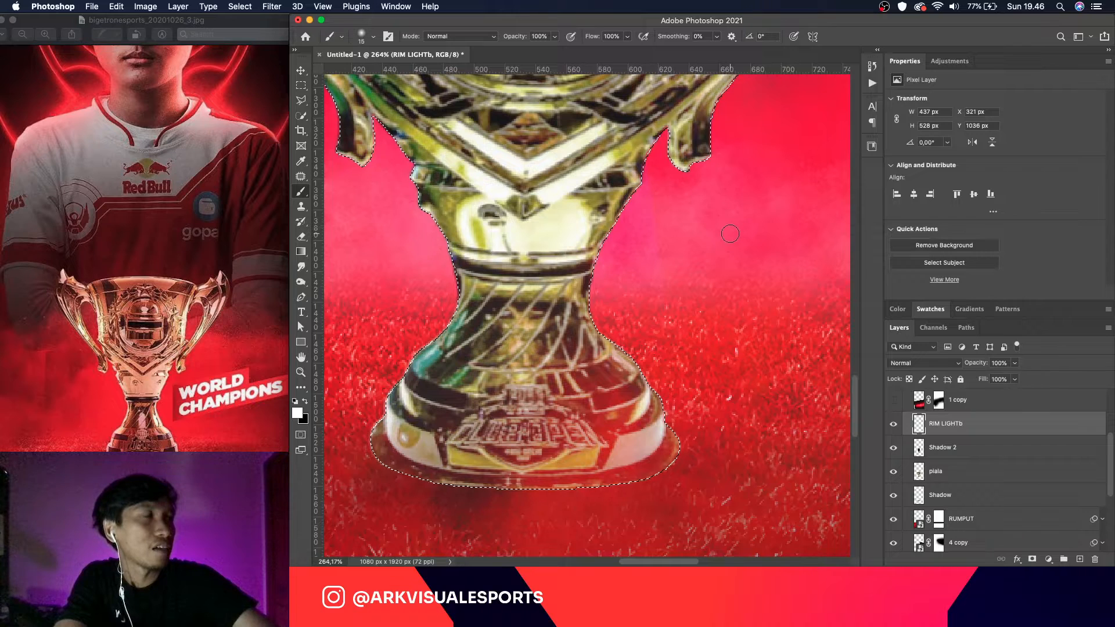
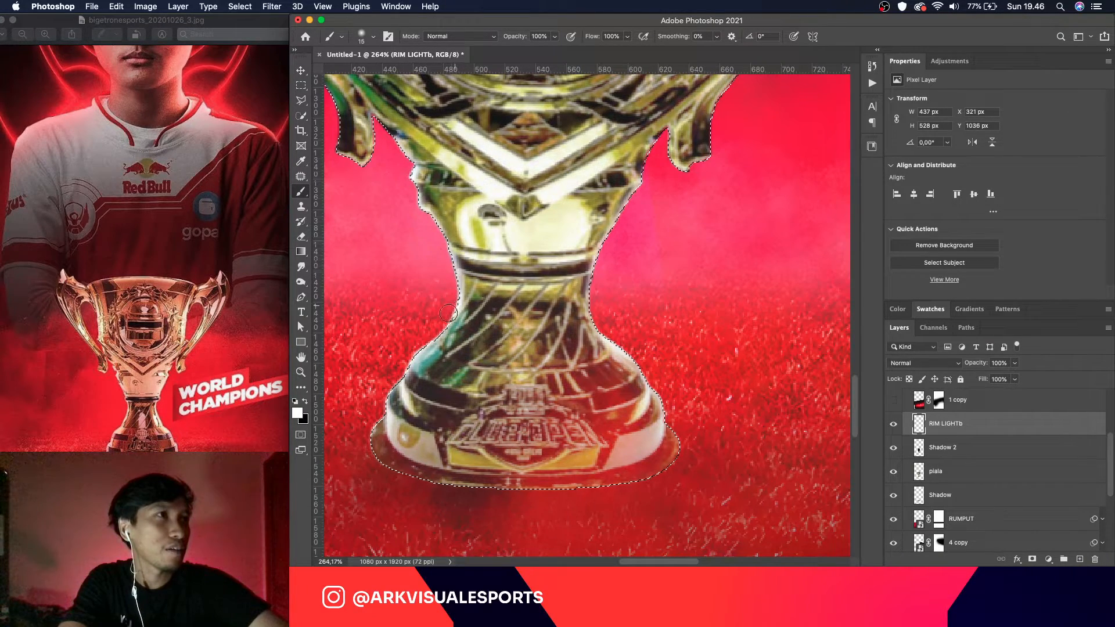
Step: Paint white rim light along the outer edge of the trophy's left handle and beside its inner opening, redoing unsatisfactory strokes
{"action": "scroll", "coordinate": [448, 256], "scroll_direction": "up", "scroll_amount": 10}
{"action": "scroll", "coordinate": [447, 251], "scroll_direction": "left", "scroll_amount": 6}
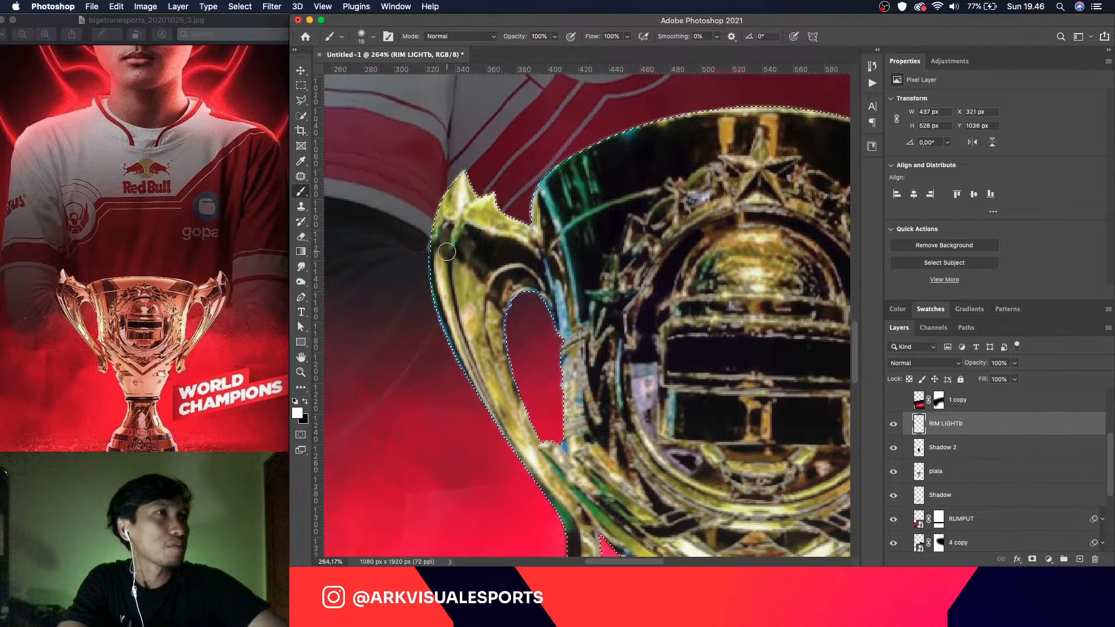
{"action": "mouse_move", "coordinate": [448, 158]}
{"action": "left_mouse_down"}
{"action": "mouse_move", "coordinate": [431, 247]}
{"action": "mouse_move", "coordinate": [436, 309]}
{"action": "left_mouse_up"}
{"action": "key", "text": "super+z"}
{"action": "mouse_move", "coordinate": [461, 152]}
{"action": "left_mouse_down"}
{"action": "mouse_move", "coordinate": [439, 179]}
{"action": "mouse_move", "coordinate": [432, 245]}
{"action": "left_mouse_up"}
{"action": "key", "text": "super+z"}
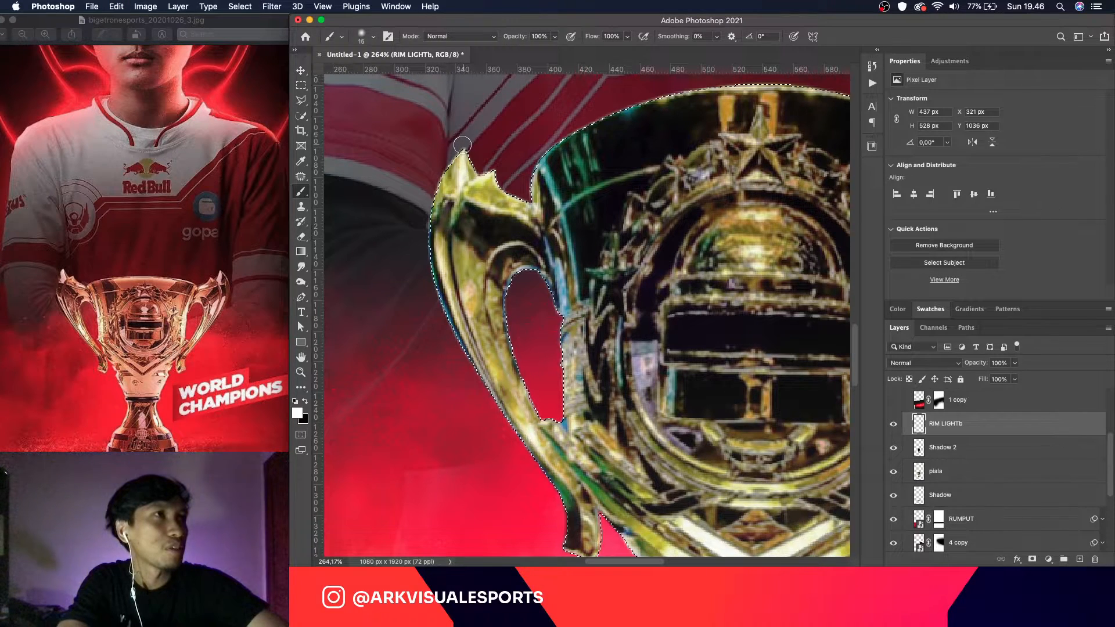
{"action": "left_click_drag", "start_coordinate": [461, 154], "coordinate": [434, 205]}
{"action": "key", "text": "super+z"}
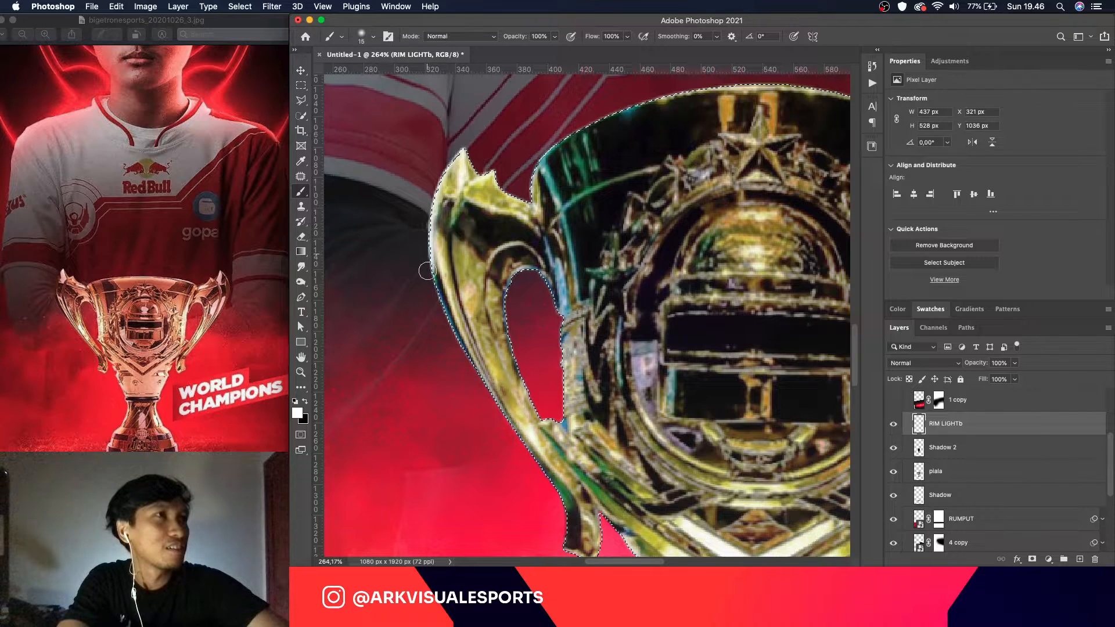
{"action": "mouse_move", "coordinate": [539, 285]}
{"action": "left_mouse_down"}
{"action": "mouse_move", "coordinate": [559, 340]}
{"action": "mouse_move", "coordinate": [559, 389]}
{"action": "left_mouse_up"}
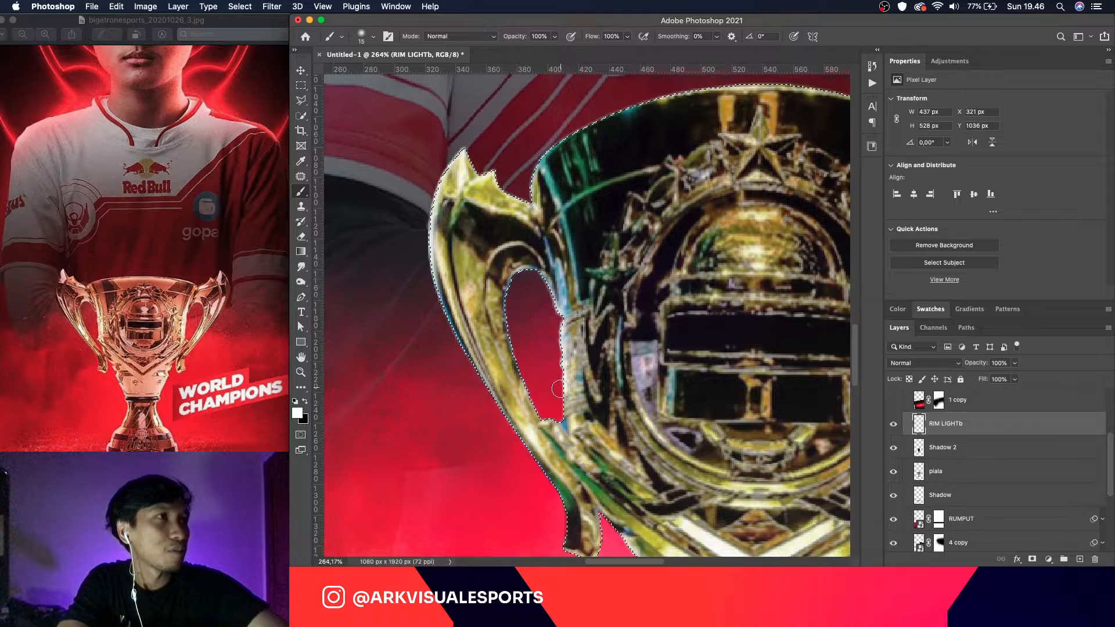
{"action": "key", "text": "e"}
{"action": "key", "text": "bracketleft"}
{"action": "key", "text": "bracketleft"}
{"action": "key", "text": "bracketleft"}
{"action": "key", "text": "bracketleft"}
{"action": "key", "text": "bracketleft"}
{"action": "key", "text": "bracketleft"}
{"action": "key", "text": "bracketleft"}
{"action": "key", "text": "bracketleft"}
{"action": "key", "text": "bracketleft"}
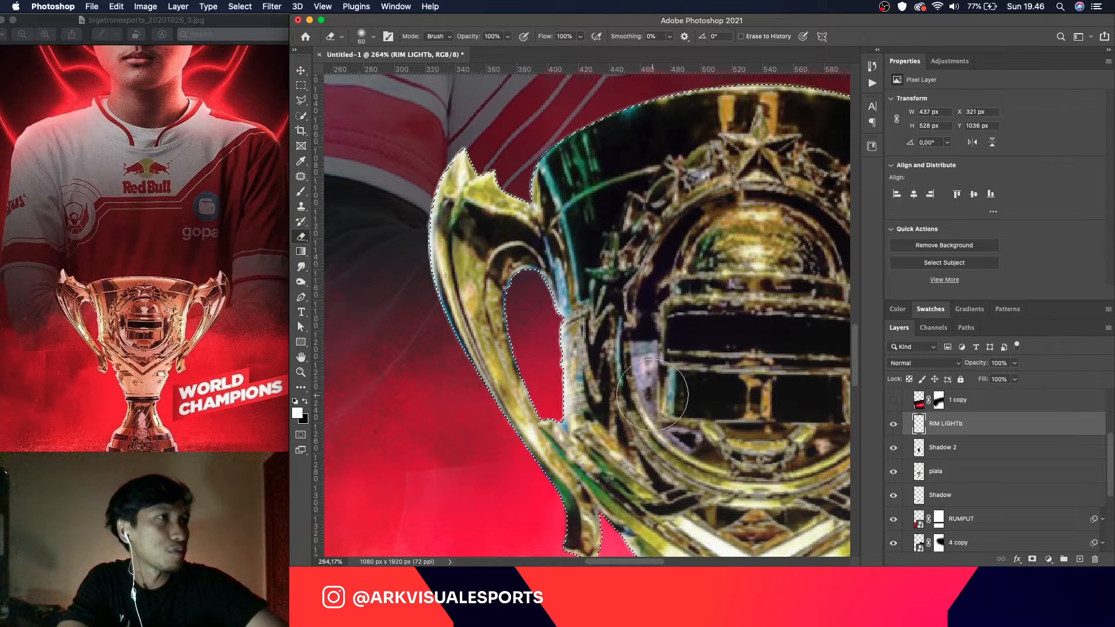
Step: Paint white rim light along the outer edge of the trophy's right handle and clear the trophy selection
{"action": "scroll", "coordinate": [652, 394], "scroll_direction": "right", "scroll_amount": 10}
{"action": "key", "text": "b"}
{"action": "mouse_move", "coordinate": [367, 292]}
{"action": "left_mouse_down"}
{"action": "mouse_move", "coordinate": [343, 331]}
{"action": "mouse_move", "coordinate": [342, 414]}
{"action": "left_mouse_up"}
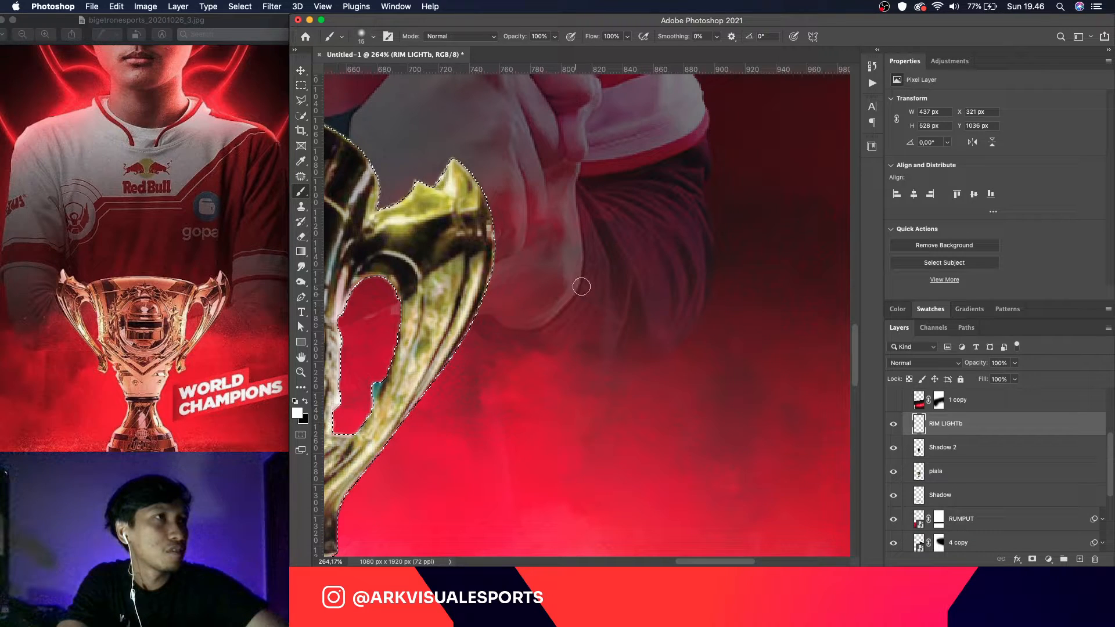
{"action": "mouse_move", "coordinate": [454, 161]}
{"action": "left_mouse_down"}
{"action": "mouse_move", "coordinate": [482, 193]}
{"action": "mouse_move", "coordinate": [495, 262]}
{"action": "mouse_move", "coordinate": [487, 312]}
{"action": "mouse_move", "coordinate": [423, 411]}
{"action": "mouse_move", "coordinate": [429, 399]}
{"action": "left_mouse_up"}
{"action": "key", "text": "super+minus"}
{"action": "key", "text": "super+minus"}
{"action": "key", "text": "super+minus"}
{"action": "key", "text": "super+minus"}
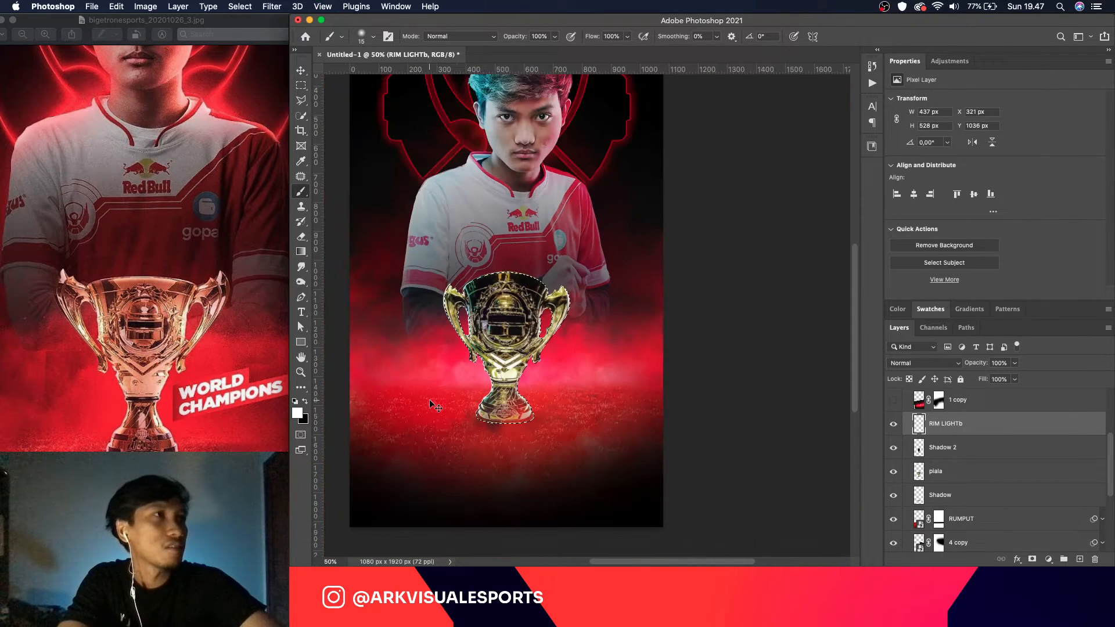
{"action": "key", "text": "super+plus"}
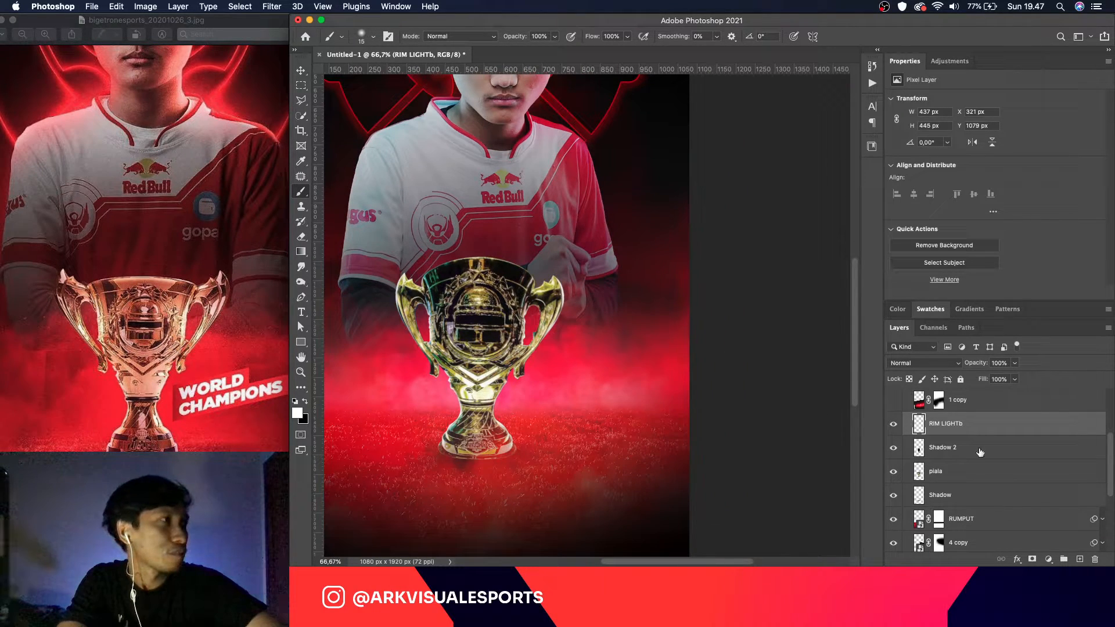
Step: Apply a Curves adjustment to the piala layer, slightly darkening the midtones with a point at input 100, output 91
{"action": "left_click", "coordinate": [980, 451]}
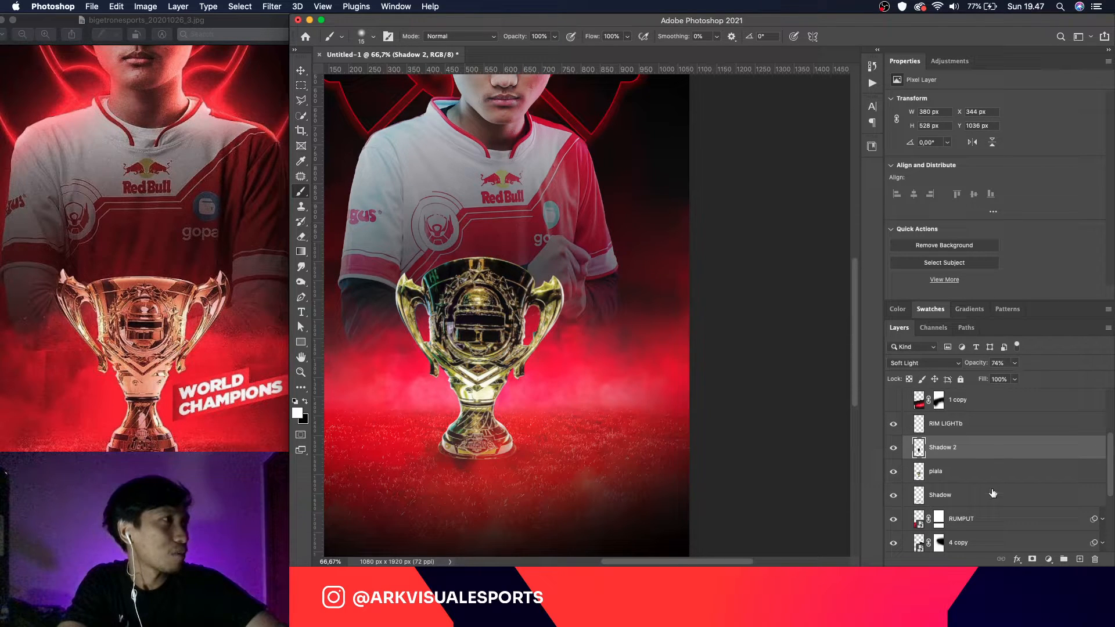
{"action": "left_click", "coordinate": [957, 476]}
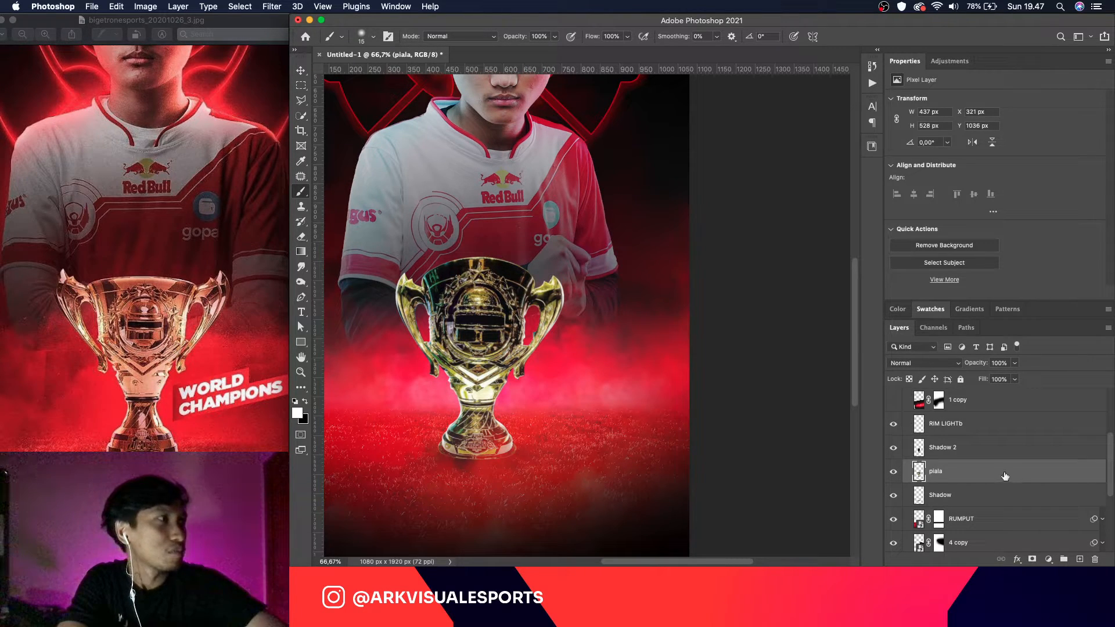
{"action": "key", "text": "super+m"}
{"action": "left_click_drag", "start_coordinate": [852, 372], "coordinate": [857, 389]}
{"action": "left_click_drag", "start_coordinate": [818, 431], "coordinate": [805, 407]}
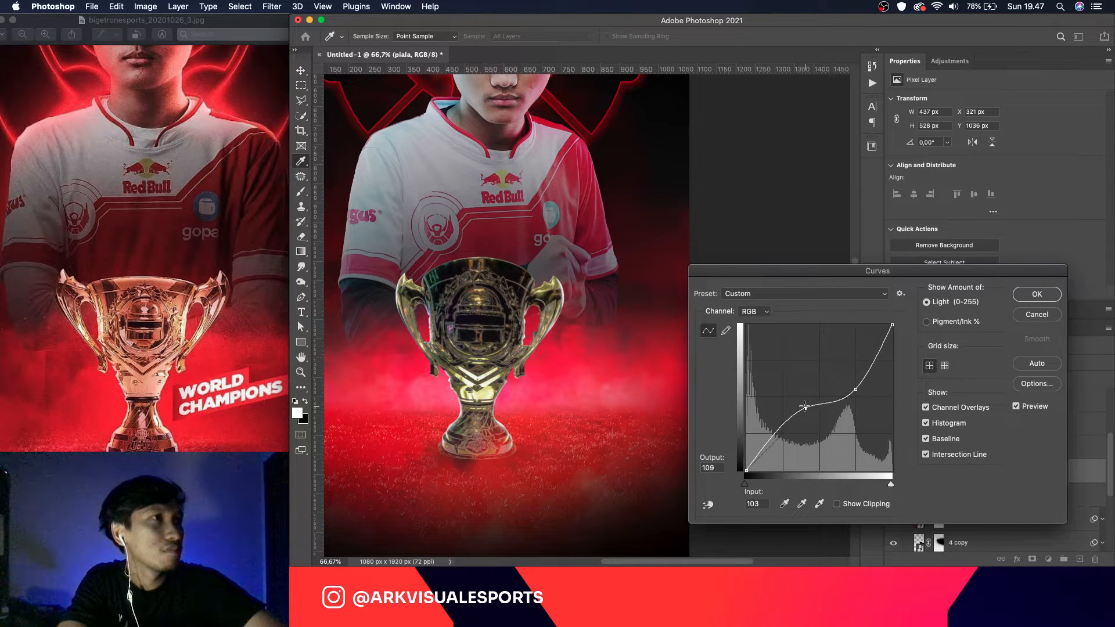
{"action": "left_click_drag", "start_coordinate": [855, 390], "coordinate": [803, 418]}
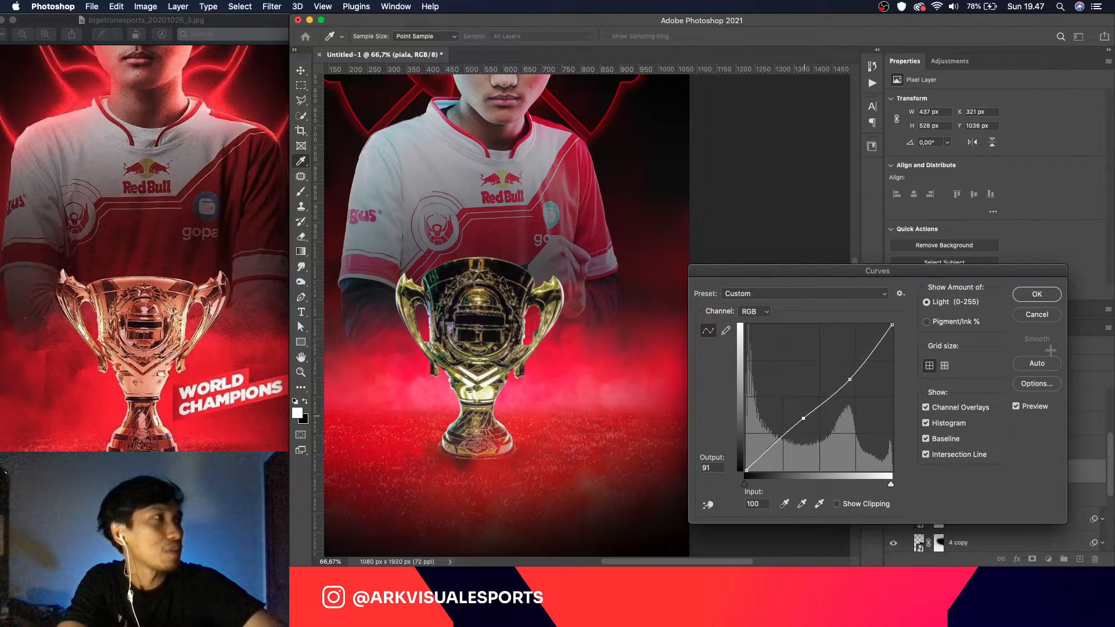
{"action": "left_click", "coordinate": [1037, 294]}
{"action": "key", "text": "b"}
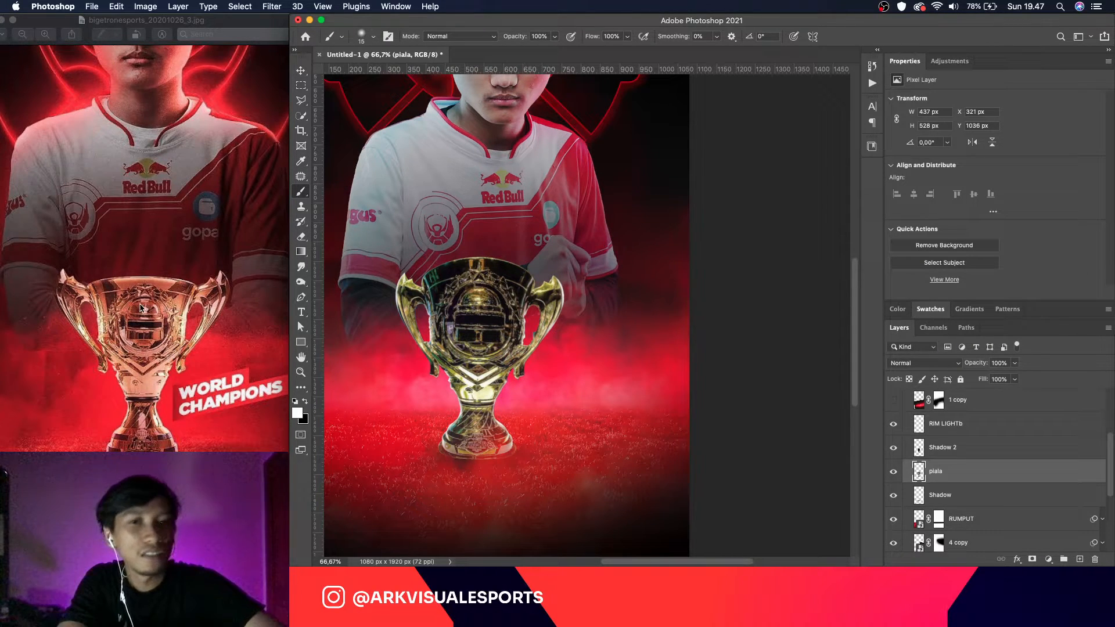
Step: Compare the whole poster with the reference image, examining the colours and contrast of the player and the trophy
{"action": "left_click", "coordinate": [132, 266]}
{"action": "scroll", "coordinate": [133, 267], "scroll_direction": "down", "scroll_amount": 5}
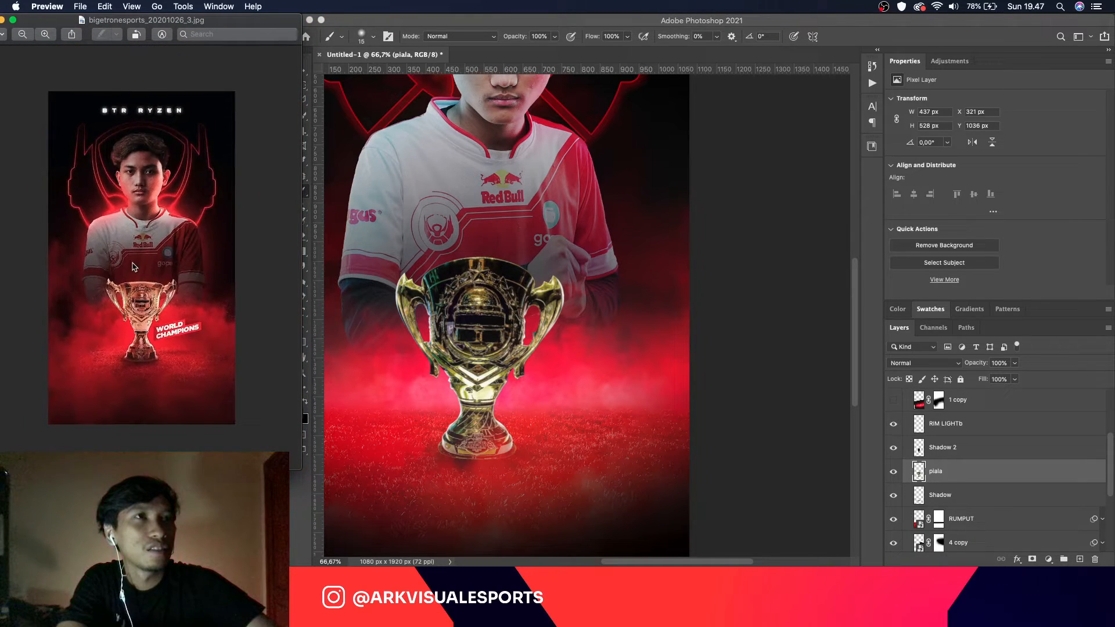
{"action": "scroll", "coordinate": [132, 267], "scroll_direction": "up", "scroll_amount": 3}
{"action": "left_click", "coordinate": [529, 293]}
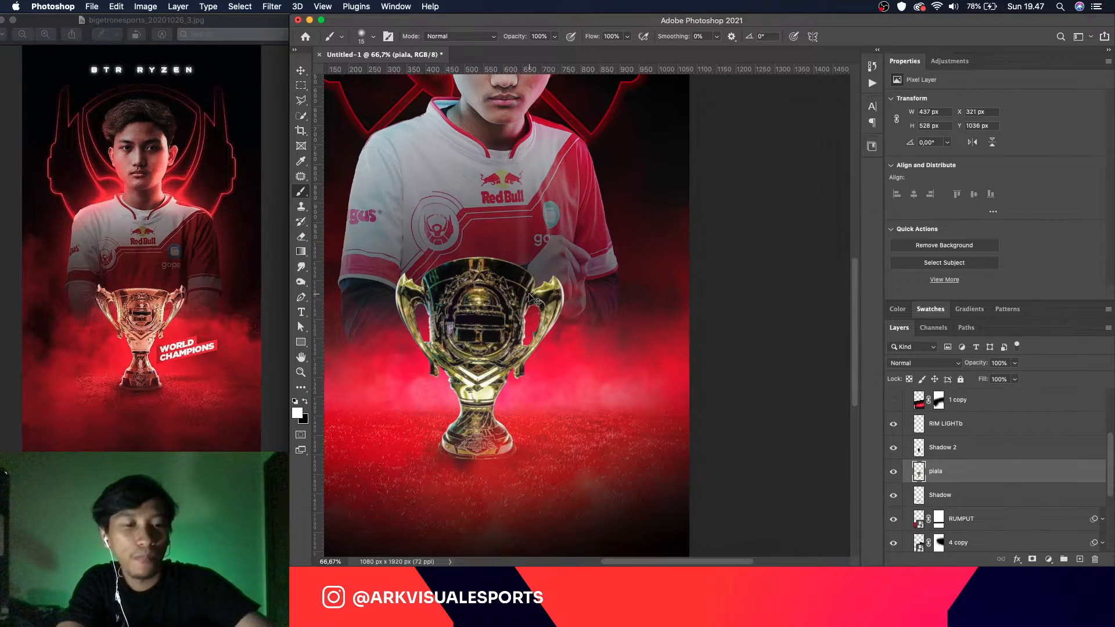
{"action": "key", "text": "super+minus"}
{"action": "key", "text": "super+minus"}
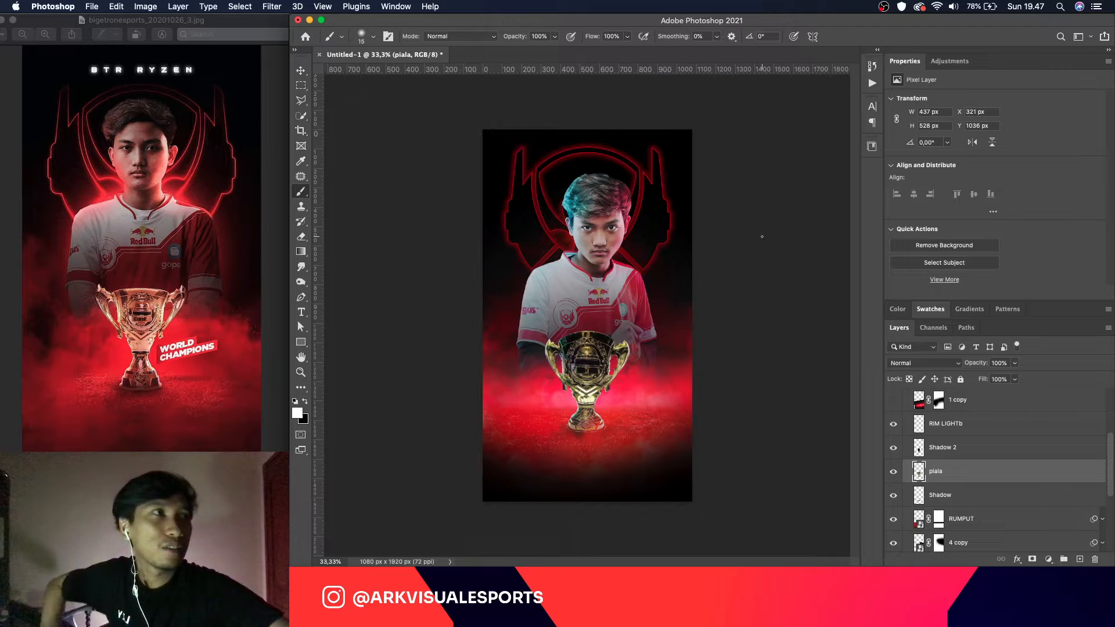
{"action": "key", "text": "super+plus"}
{"action": "key", "text": "super+plus"}
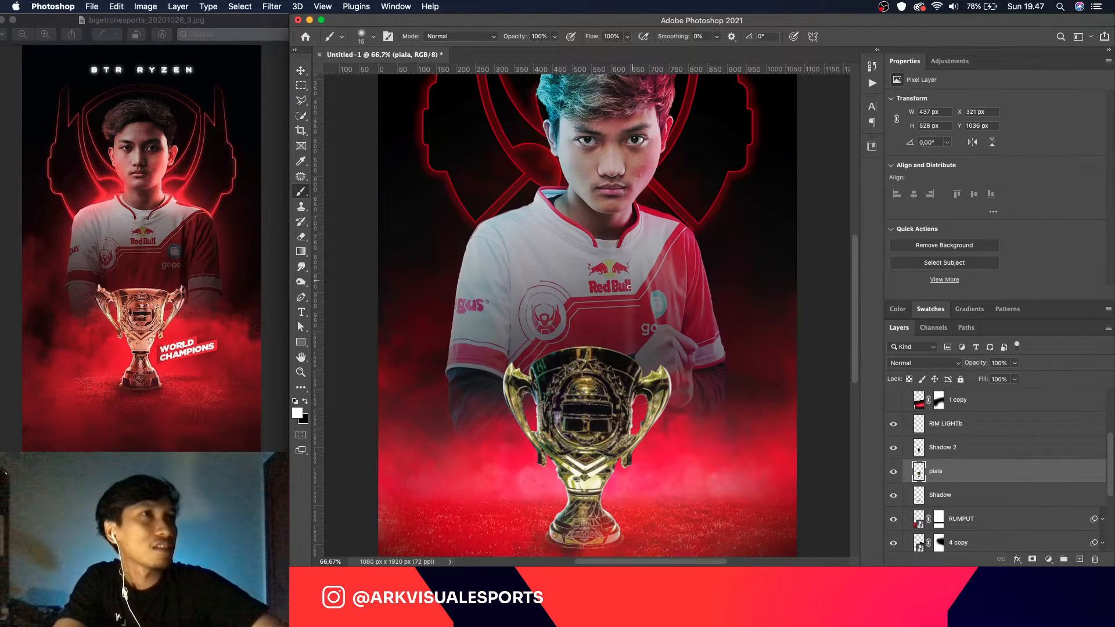
{"action": "scroll", "coordinate": [629, 288], "scroll_direction": "up", "scroll_amount": 4}
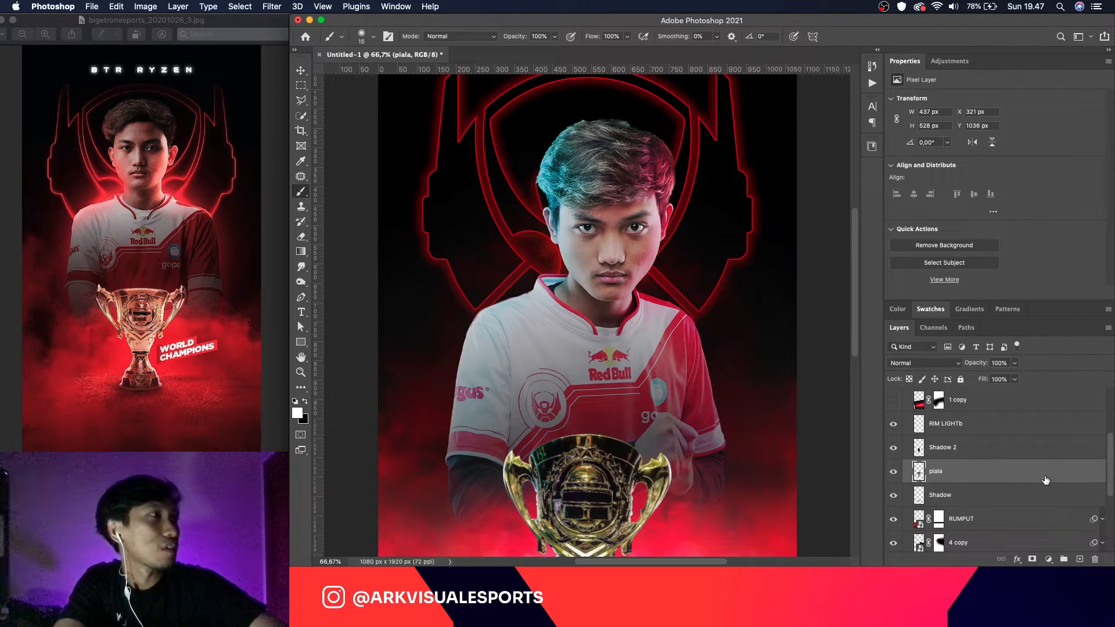
Step: Add a new layer above the RYZEN layer inside the RYZEN group and load the player's outline as a selection
{"action": "scroll", "coordinate": [1055, 478], "scroll_direction": "up", "scroll_amount": 3}
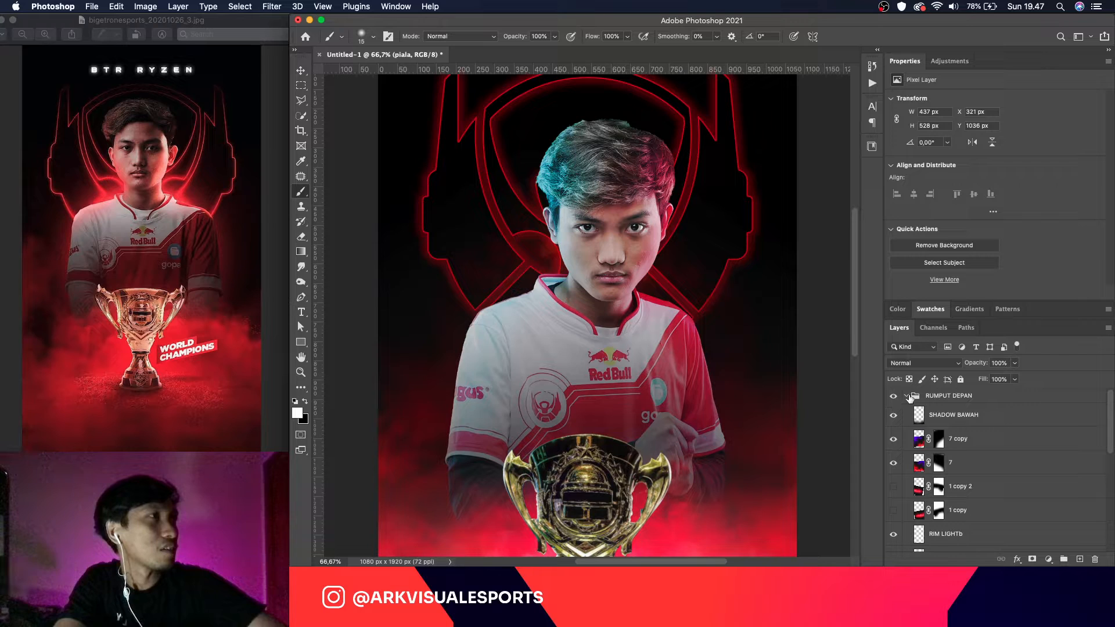
{"action": "left_click", "coordinate": [907, 396]}
{"action": "left_click", "coordinate": [951, 414]}
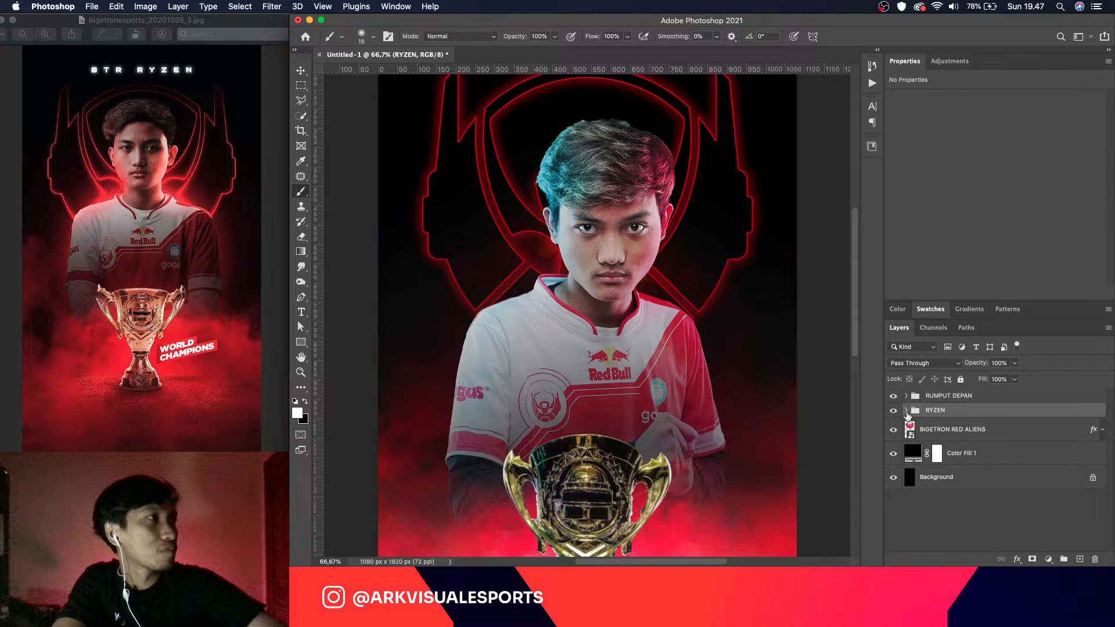
{"action": "left_click", "coordinate": [907, 410]}
{"action": "left_click", "coordinate": [924, 446]}
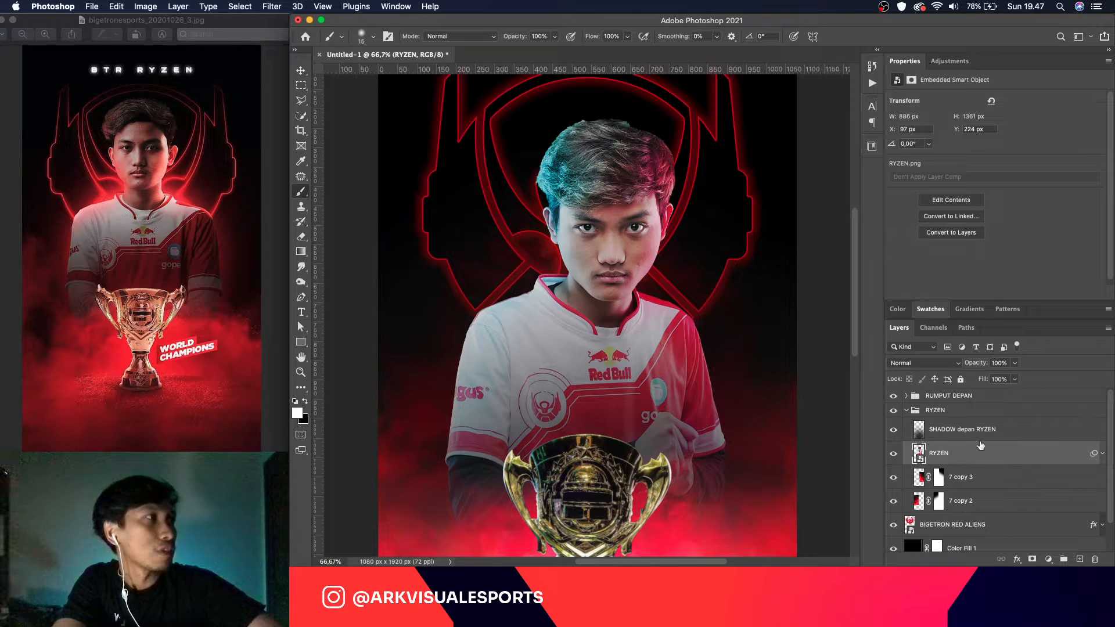
{"action": "left_click", "coordinate": [1079, 559]}
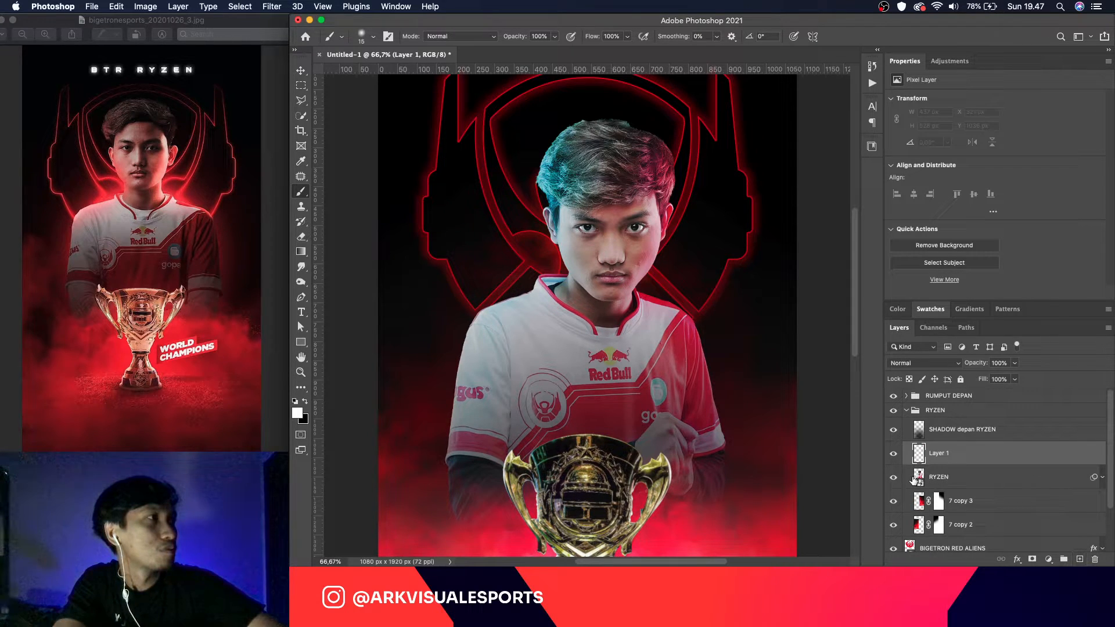
{"action": "left_click", "coordinate": [917, 478], "text": "super"}
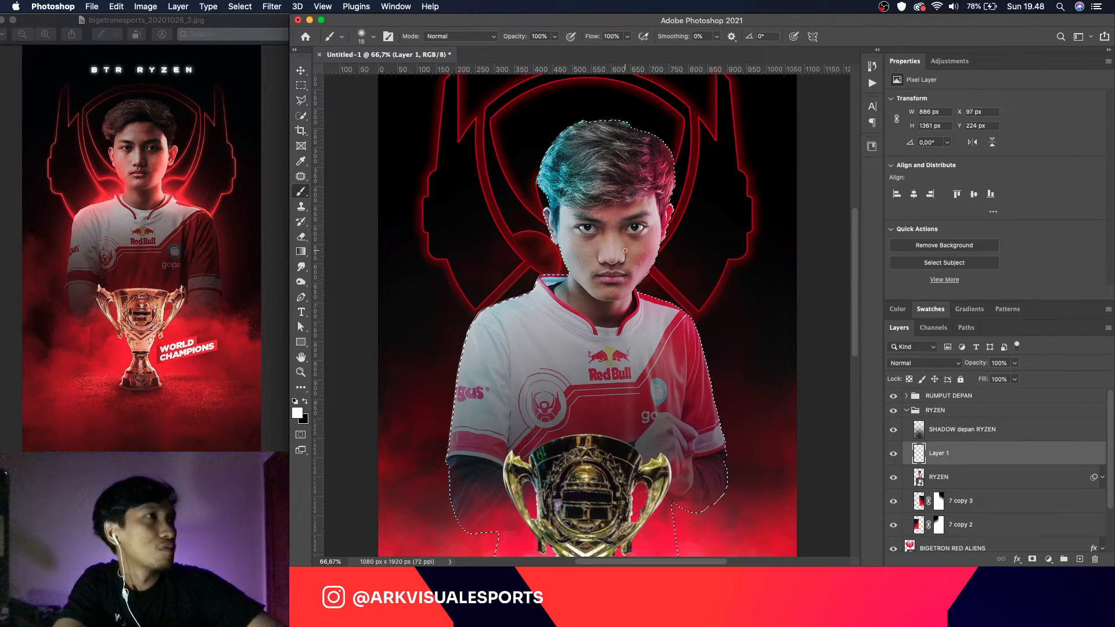
Step: Set up a large black brush with 42% flow for shading inside the player selection
{"action": "key", "text": "bracketright"}
{"action": "key", "text": "bracketright"}
{"action": "key", "text": "bracketright"}
{"action": "key", "text": "bracketright"}
{"action": "key", "text": "bracketright"}
{"action": "key", "text": "bracketright"}
{"action": "key", "text": "bracketright"}
{"action": "key", "text": "bracketright"}
{"action": "key", "text": "bracketright"}
{"action": "key", "text": "bracketright"}
{"action": "key", "text": "bracketright"}
{"action": "key", "text": "bracketright"}
{"action": "key", "text": "bracketright"}
{"action": "key", "text": "x"}
{"action": "key", "text": "bracketright"}
{"action": "key", "text": "bracketright"}
{"action": "key", "text": "bracketright"}
{"action": "key", "text": "bracketright"}
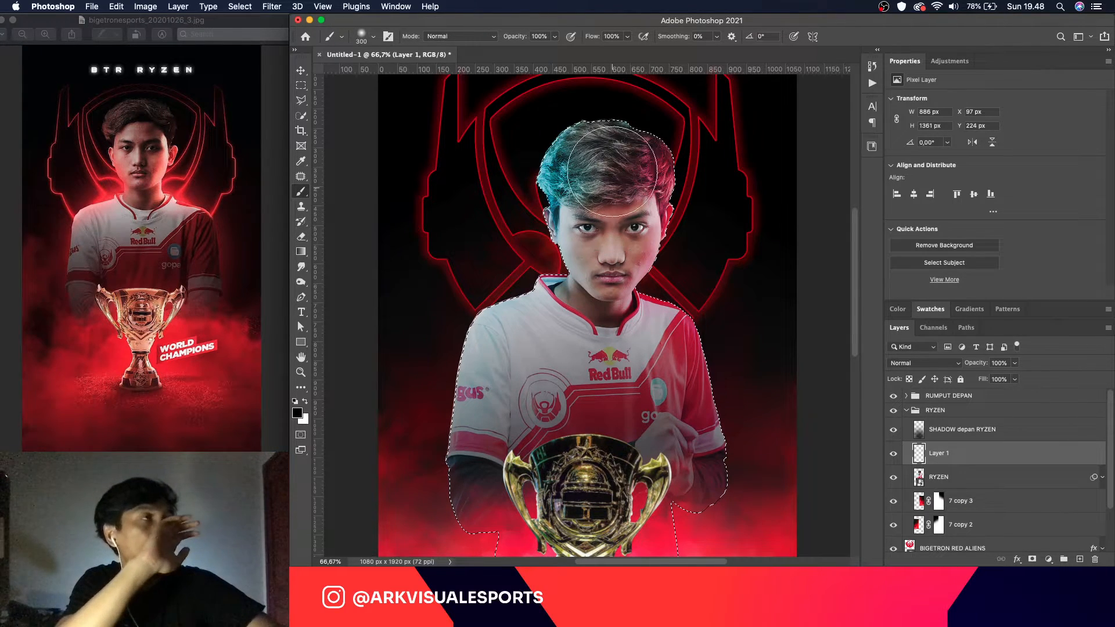
{"action": "left_click", "coordinate": [627, 36]}
{"action": "left_click_drag", "start_coordinate": [627, 50], "coordinate": [595, 50]}
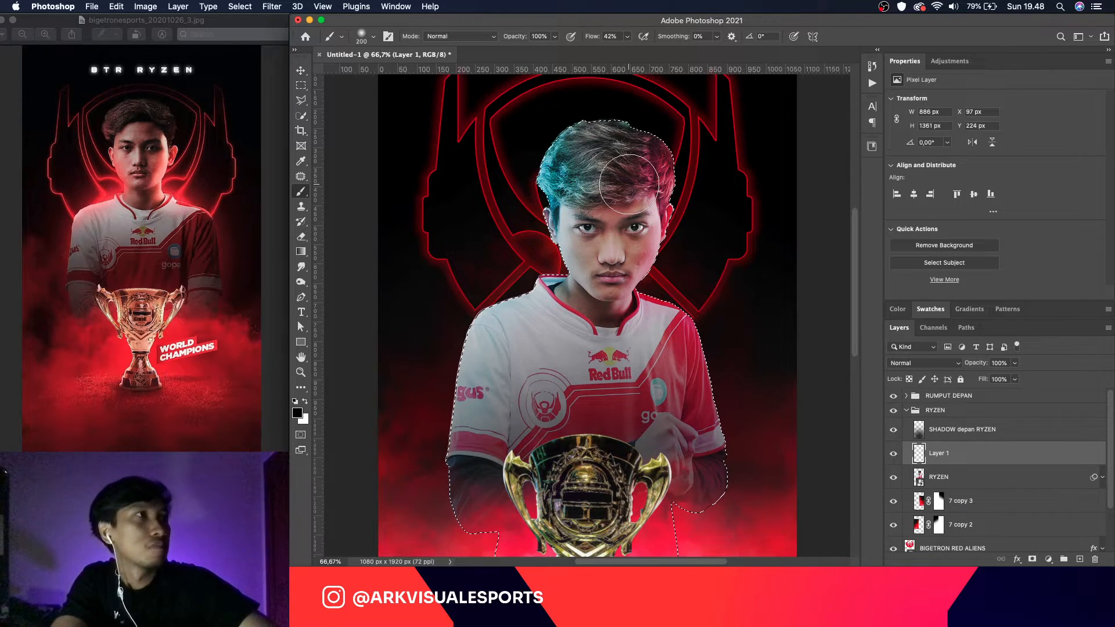
{"action": "left_click", "coordinate": [991, 478]}
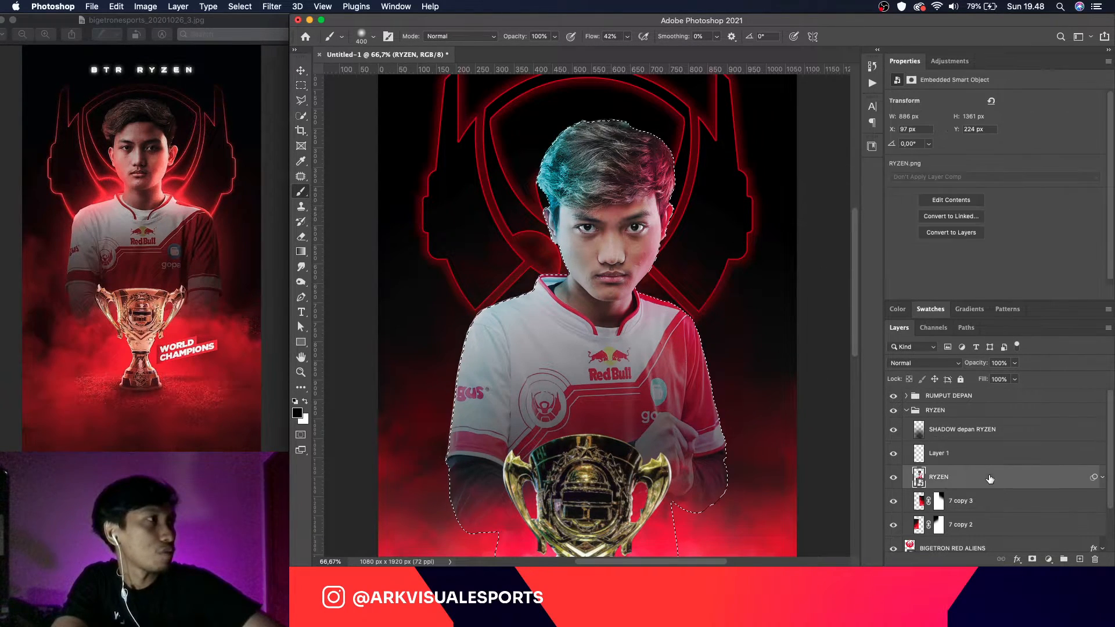
{"action": "left_click", "coordinate": [1102, 478]}
{"action": "double_click", "coordinate": [964, 515]}
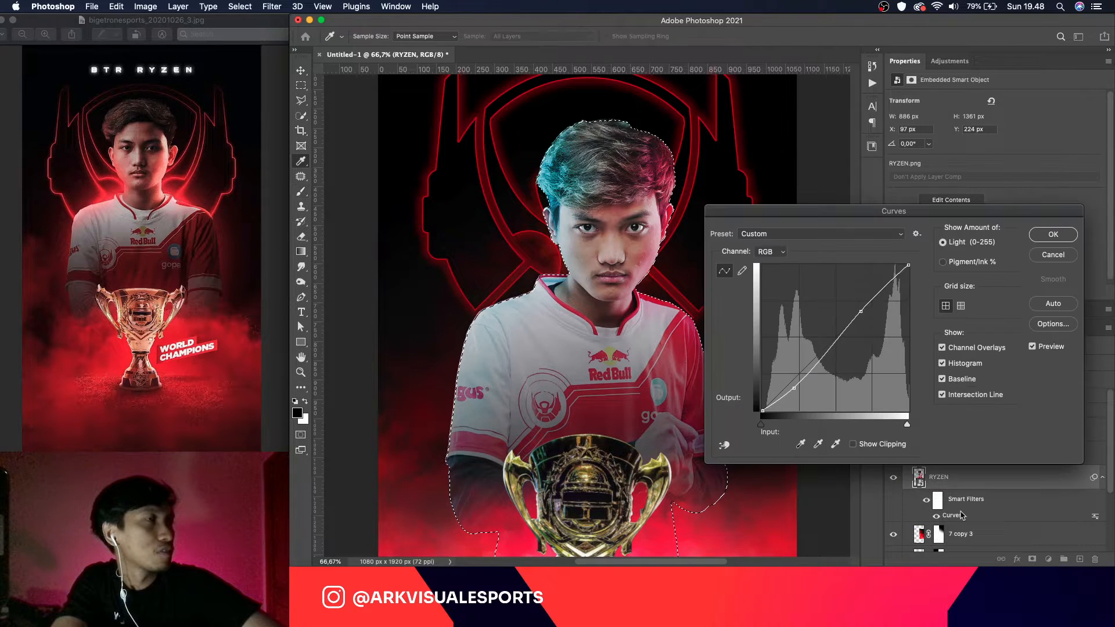
{"action": "left_click_drag", "start_coordinate": [859, 311], "coordinate": [857, 314]}
{"action": "left_click", "coordinate": [1054, 255]}
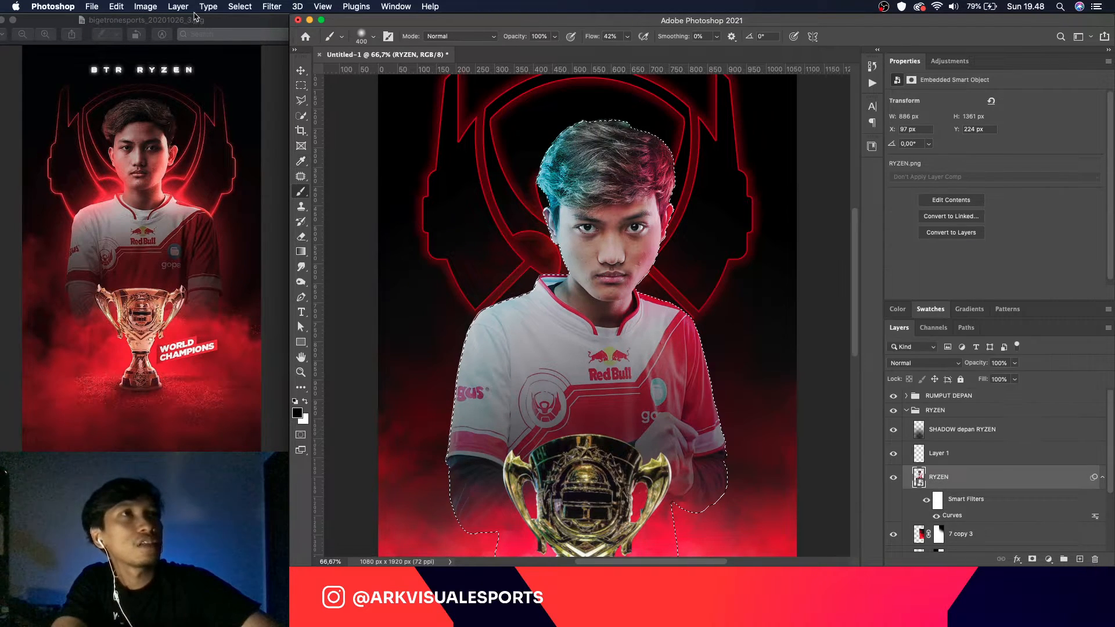
Step: Apply a Hue/Saturation adjustment to the RYZEN layer with saturation set to -9
{"action": "left_click", "coordinate": [145, 7]}
{"action": "mouse_move", "coordinate": [222, 119]}
{"action": "mouse_move", "coordinate": [213, 39]}
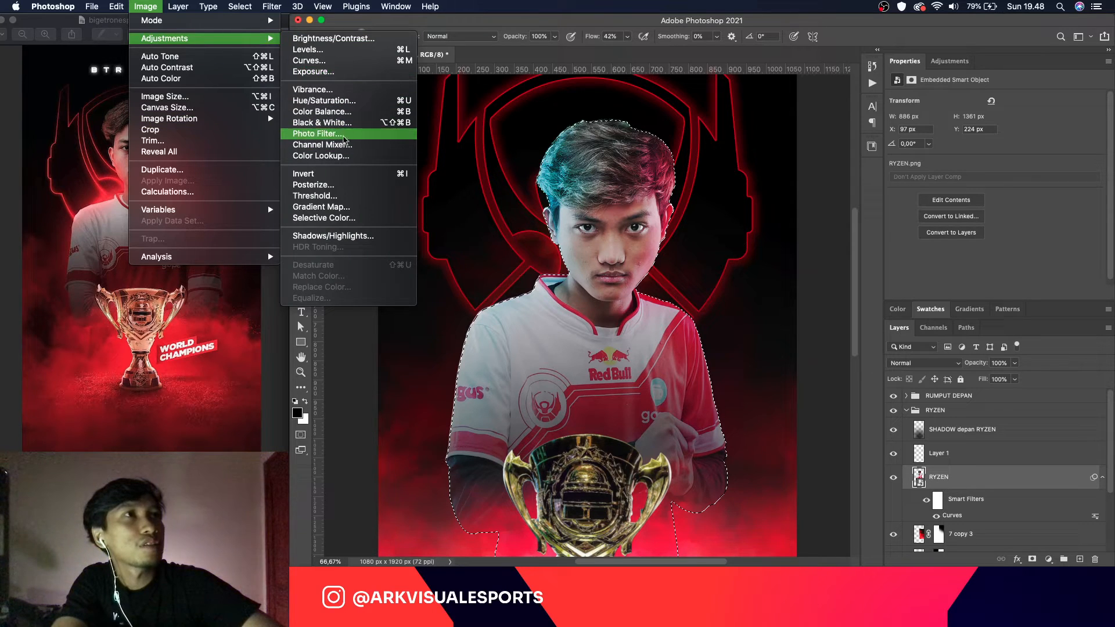
{"action": "left_click", "coordinate": [342, 103]}
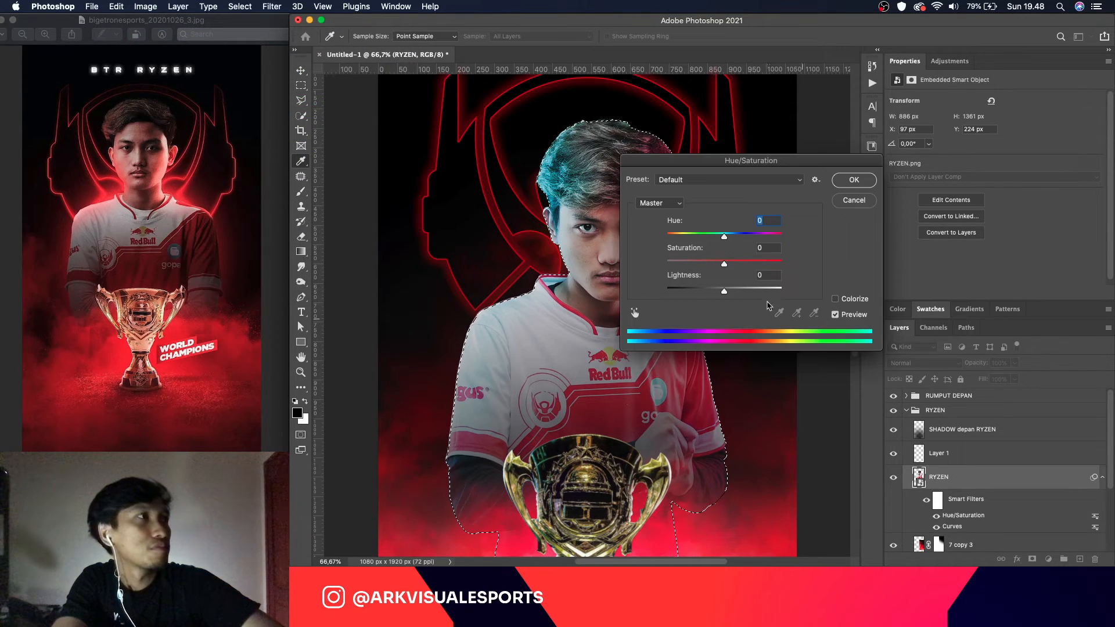
{"action": "left_click_drag", "start_coordinate": [713, 262], "coordinate": [708, 264]}
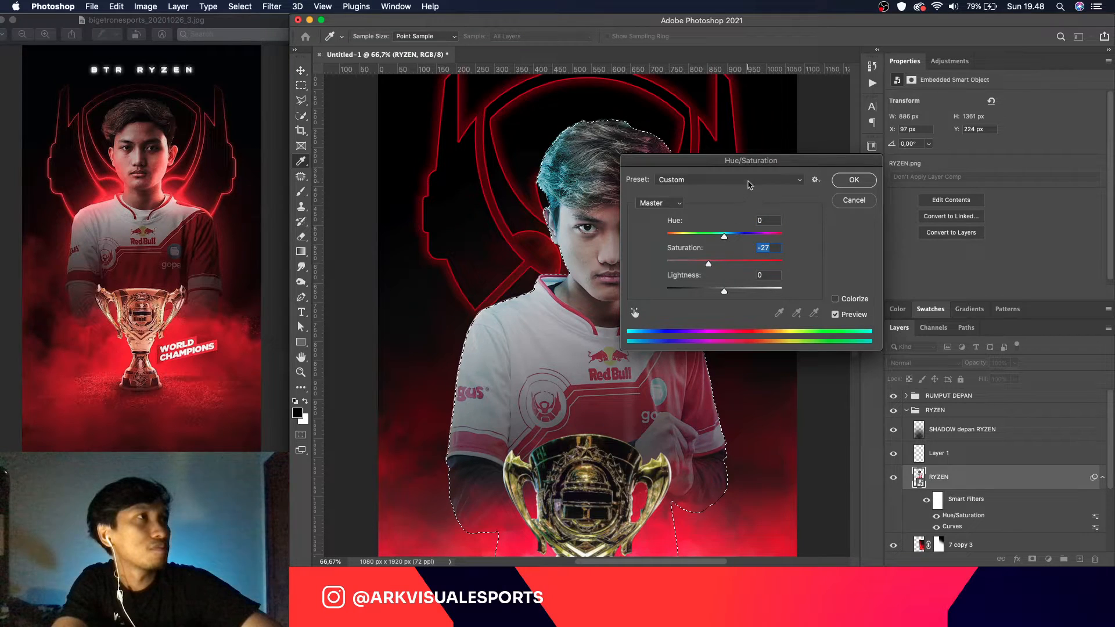
{"action": "left_click_drag", "start_coordinate": [751, 167], "coordinate": [880, 174]}
{"action": "left_click_drag", "start_coordinate": [838, 272], "coordinate": [849, 273]}
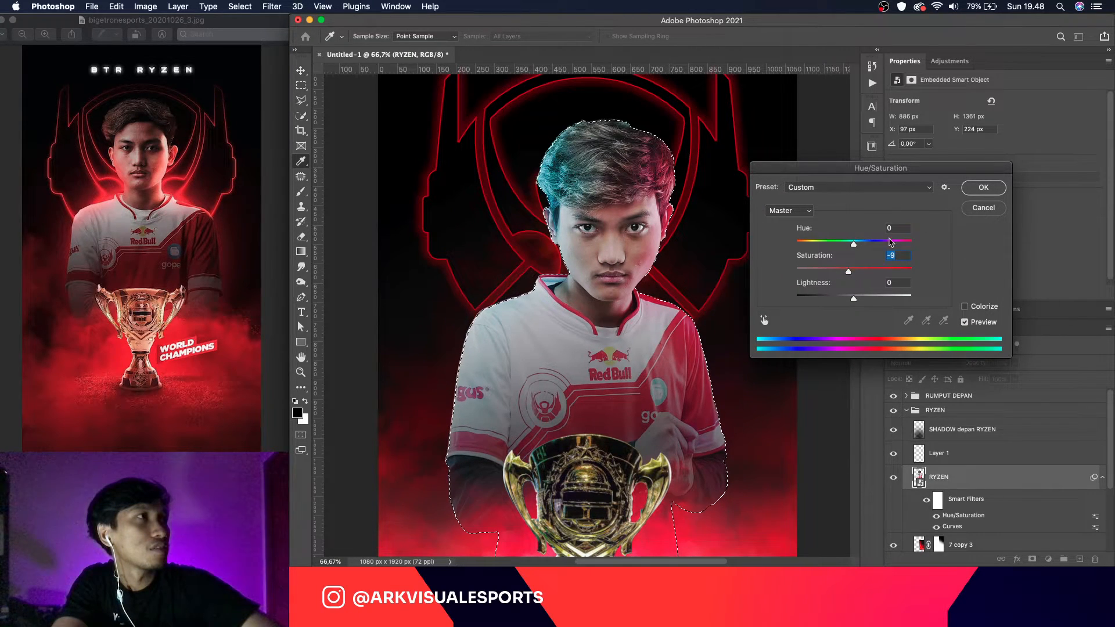
{"action": "left_click", "coordinate": [983, 188]}
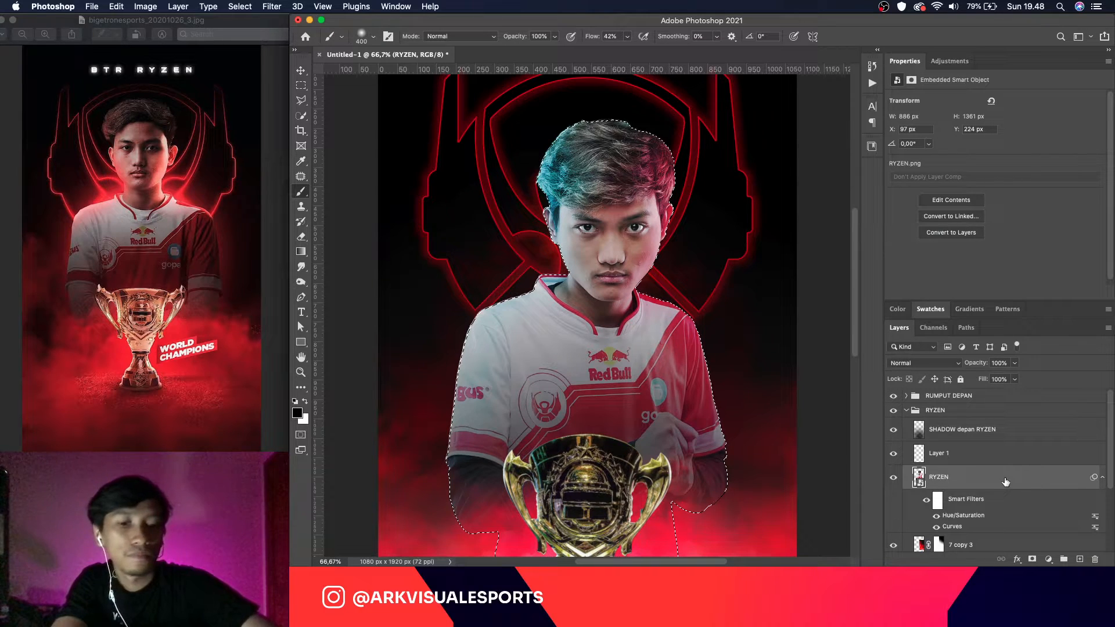
Step: Reopen the Curves smart filter on the RYZEN layer and lower the RGB shadow point to input 60, output 31
{"action": "double_click", "coordinate": [953, 527]}
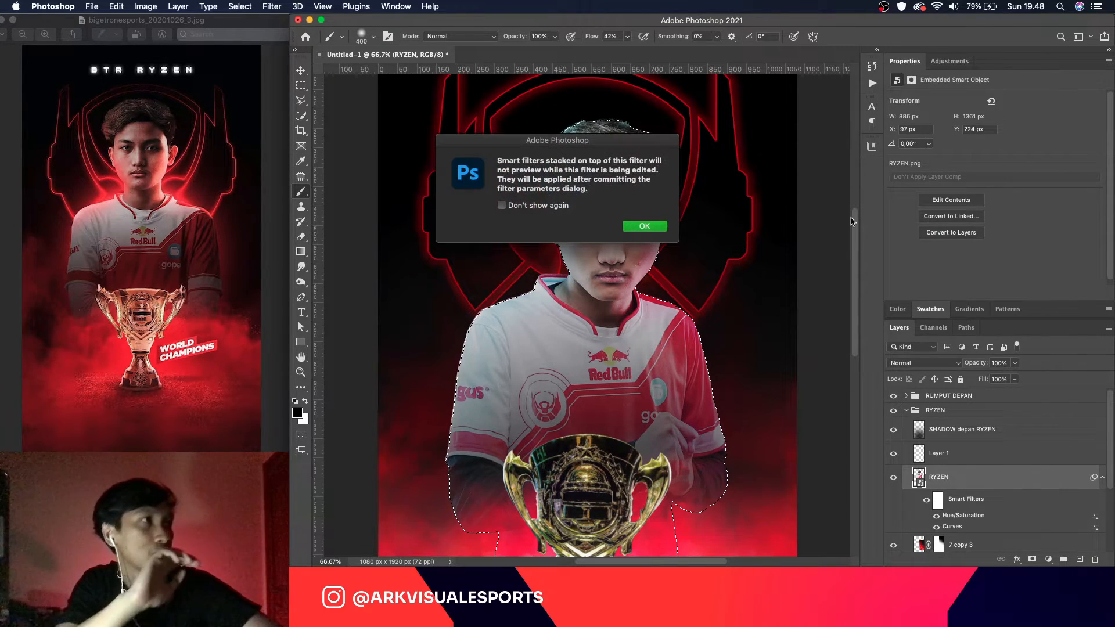
{"action": "left_click", "coordinate": [643, 226]}
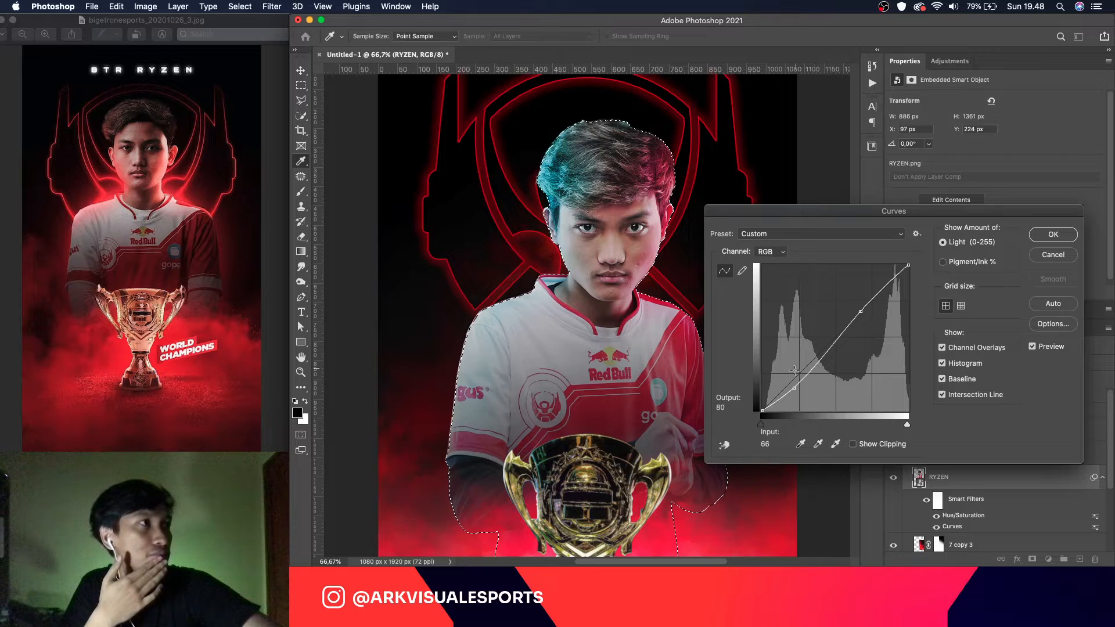
{"action": "left_click_drag", "start_coordinate": [792, 386], "coordinate": [798, 397]}
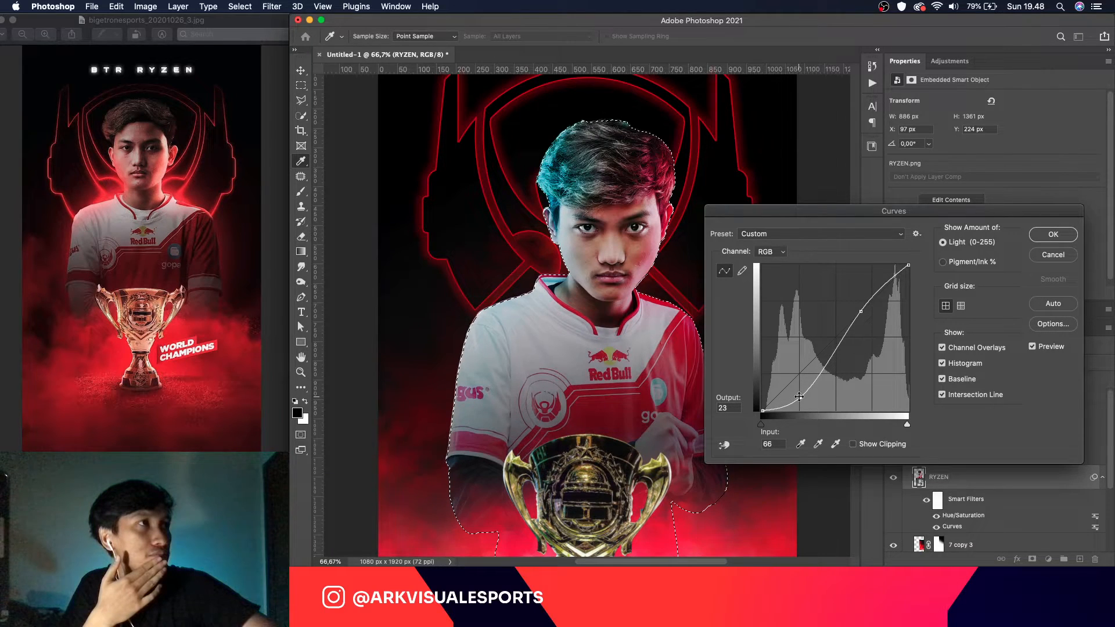
{"action": "left_click_drag", "start_coordinate": [796, 393], "coordinate": [795, 393]}
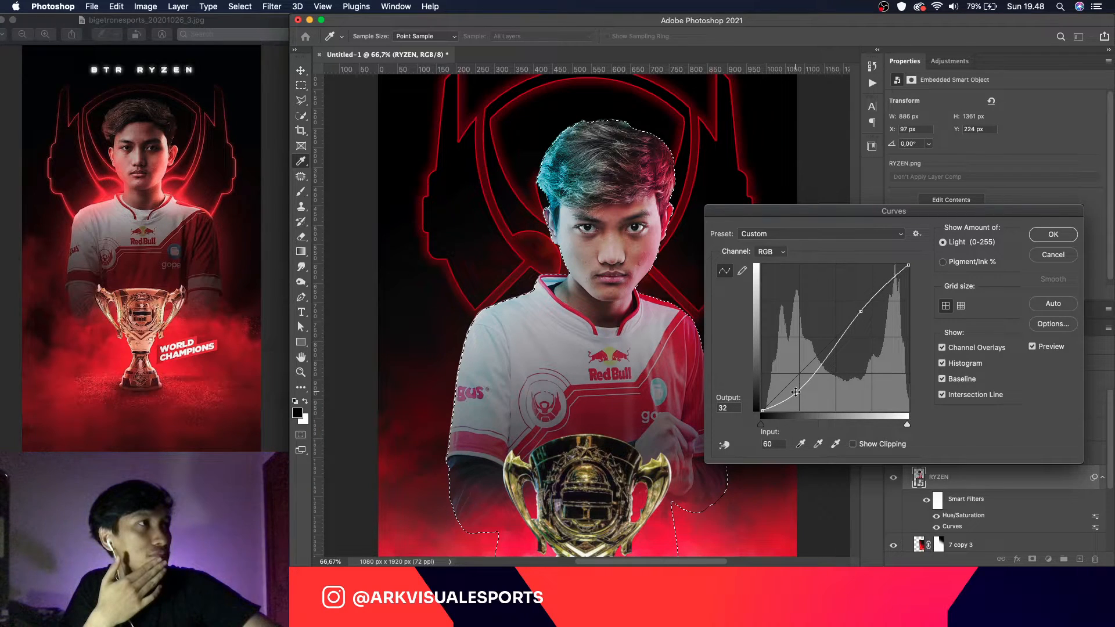
Step: Add a Blue channel curve point at input 153, output 157 and apply the Curves changes
{"action": "left_click", "coordinate": [768, 252]}
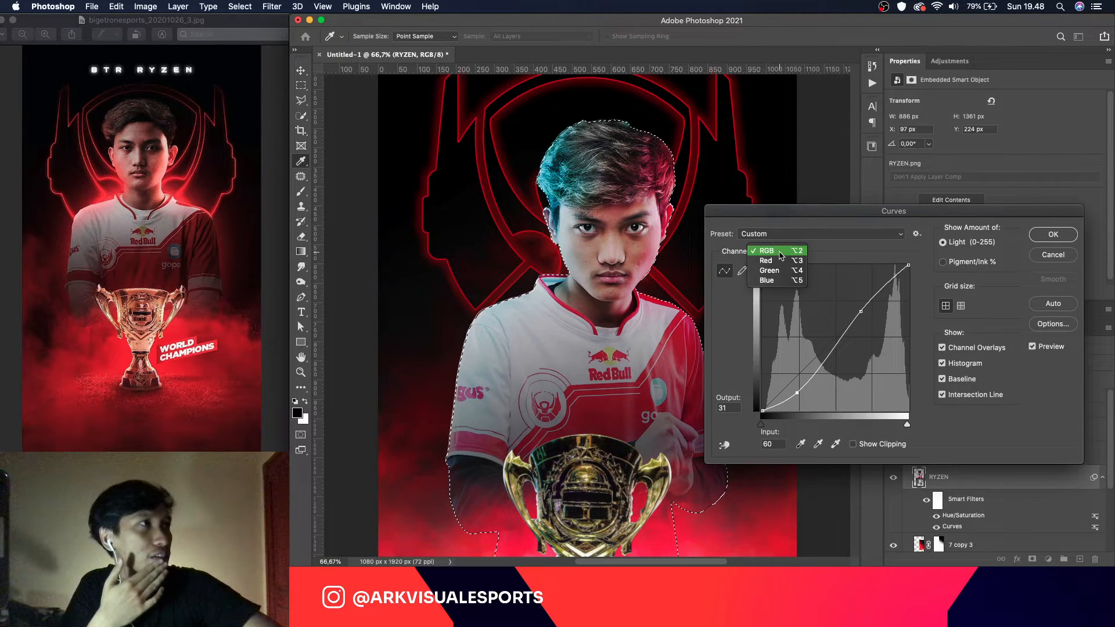
{"action": "left_click", "coordinate": [779, 261]}
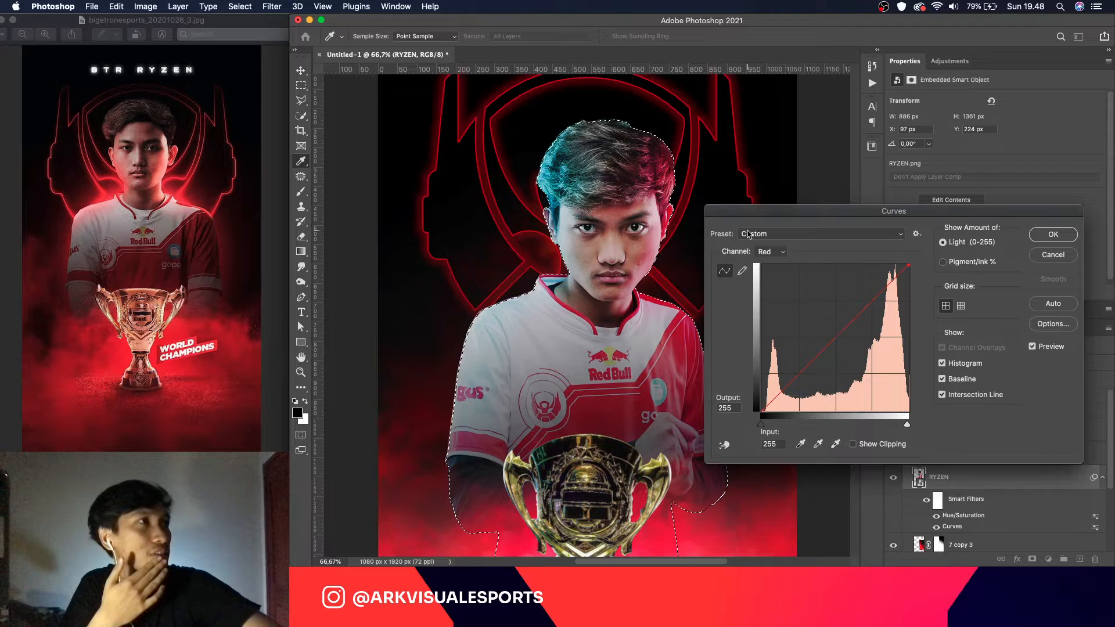
{"action": "left_click", "coordinate": [773, 254]}
{"action": "left_click", "coordinate": [767, 276]}
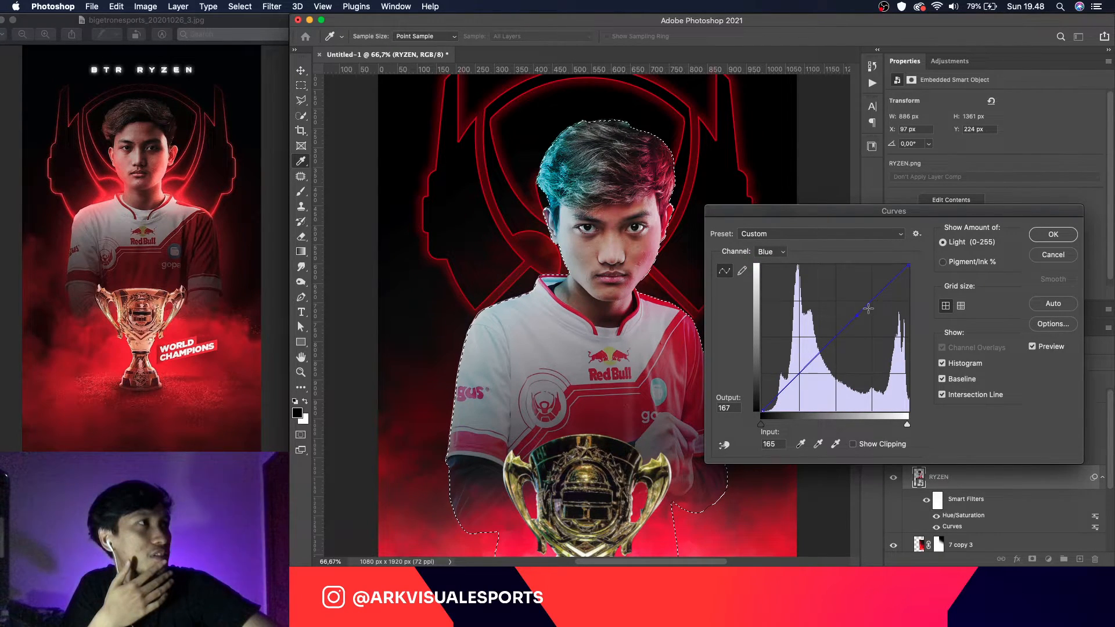
{"action": "mouse_move", "coordinate": [857, 316]}
{"action": "left_mouse_down"}
{"action": "mouse_move", "coordinate": [861, 344]}
{"action": "mouse_move", "coordinate": [837, 303]}
{"action": "mouse_move", "coordinate": [848, 324]}
{"action": "left_mouse_up"}
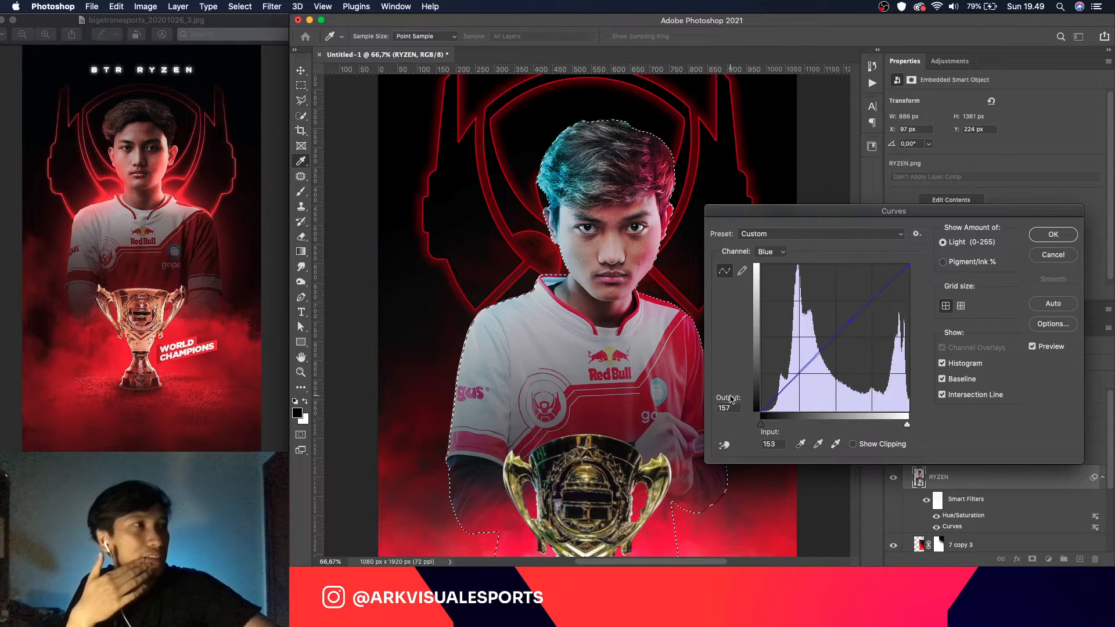
{"action": "left_click", "coordinate": [1053, 235]}
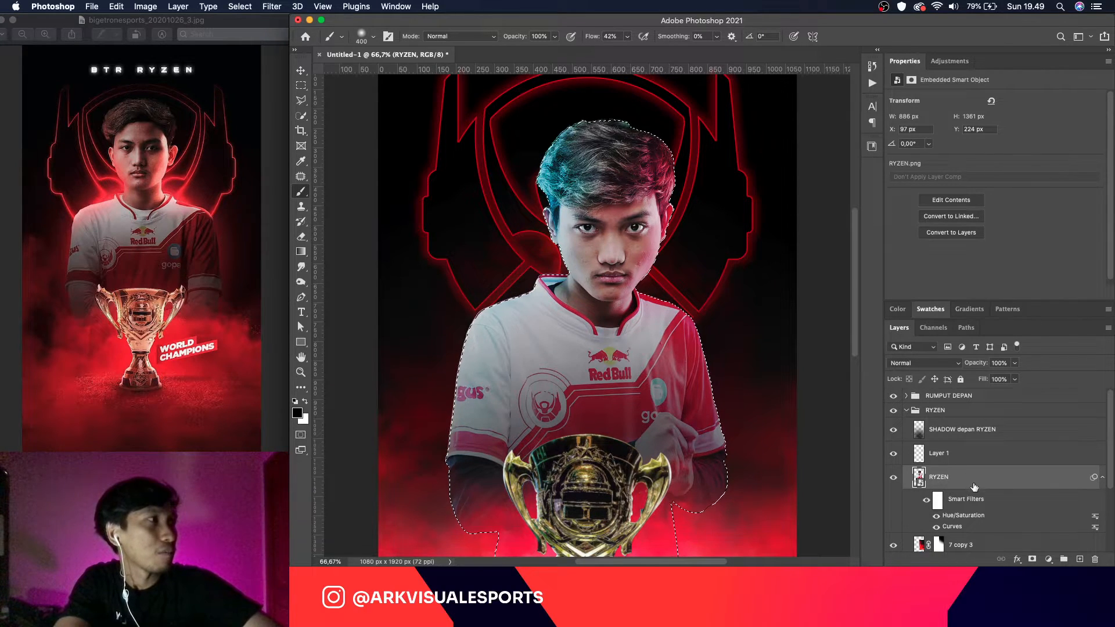
Step: Rename the empty layer above RYZEN to RIM LIGHT and sample the bright red of the smoke beside the trophy as the brush colour
{"action": "left_click", "coordinate": [1100, 478]}
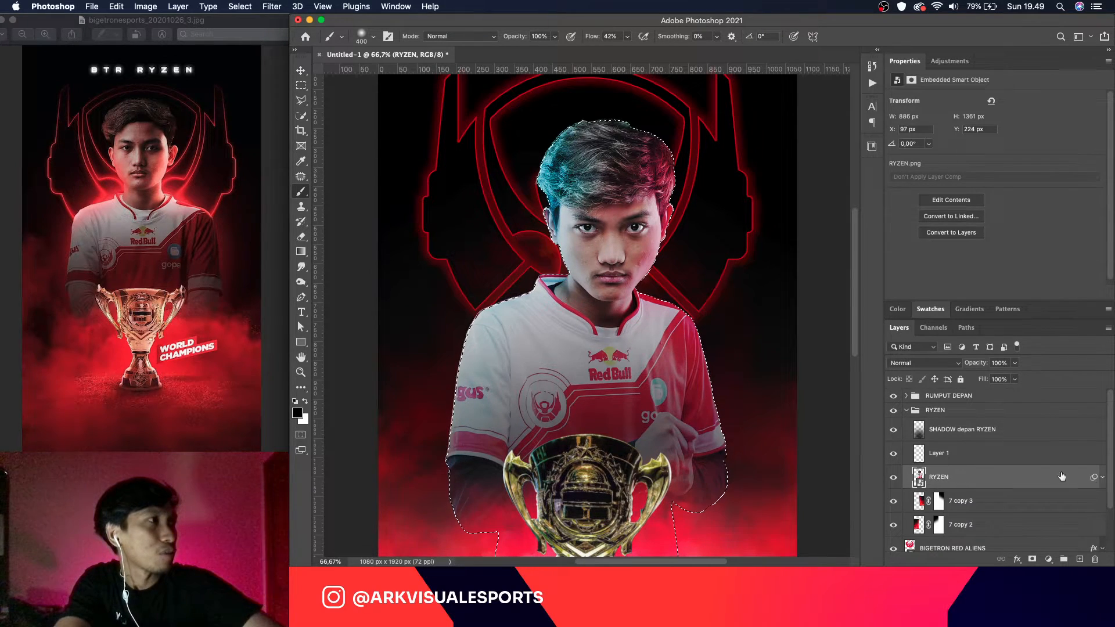
{"action": "double_click", "coordinate": [938, 454]}
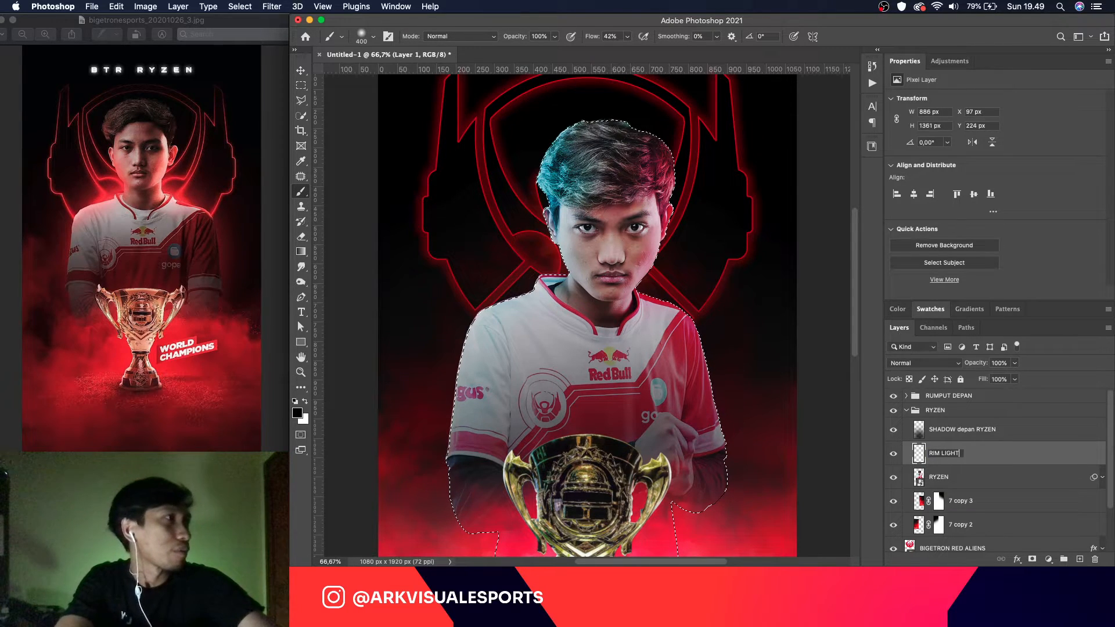
{"action": "scroll", "coordinate": [642, 448], "scroll_direction": "down", "scroll_amount": 5}
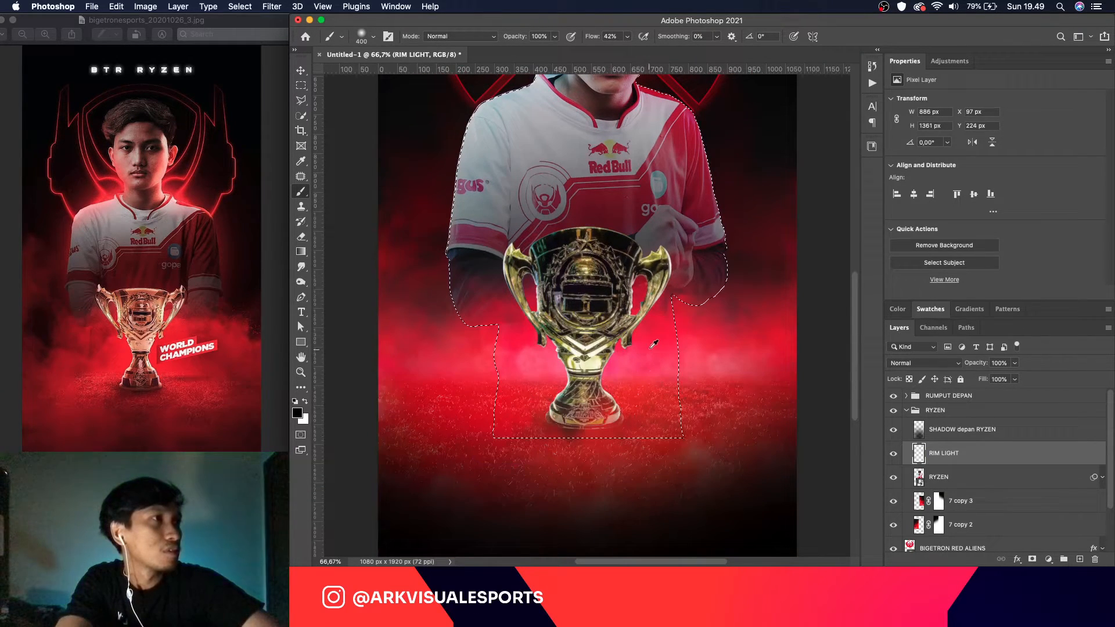
{"action": "left_click", "coordinate": [652, 342], "text": "alt"}
Step: Try painting red rim light over the blue-lit side of the player's hair on the RIM LIGHT layer, then shrink the brush to 125 px
{"action": "scroll", "coordinate": [652, 343], "scroll_direction": "up", "scroll_amount": 6}
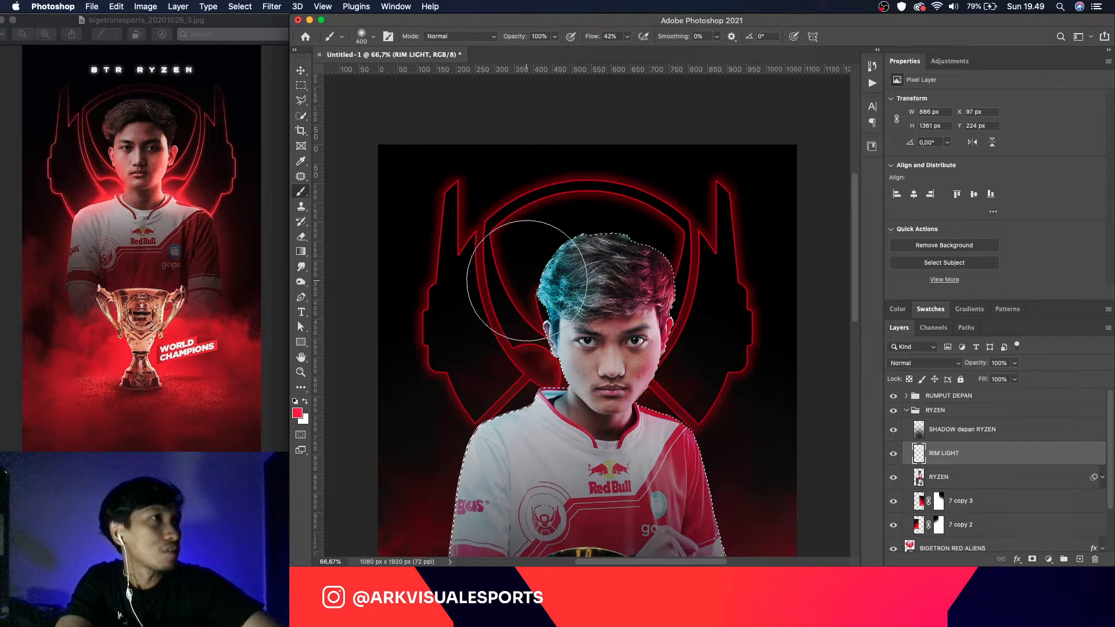
{"action": "mouse_move", "coordinate": [507, 259]}
{"action": "left_mouse_down"}
{"action": "mouse_move", "coordinate": [493, 314]}
{"action": "mouse_move", "coordinate": [490, 252]}
{"action": "mouse_move", "coordinate": [516, 216]}
{"action": "mouse_move", "coordinate": [476, 305]}
{"action": "mouse_move", "coordinate": [501, 255]}
{"action": "mouse_move", "coordinate": [491, 295]}
{"action": "mouse_move", "coordinate": [515, 223]}
{"action": "mouse_move", "coordinate": [500, 312]}
{"action": "mouse_move", "coordinate": [509, 238]}
{"action": "left_mouse_up"}
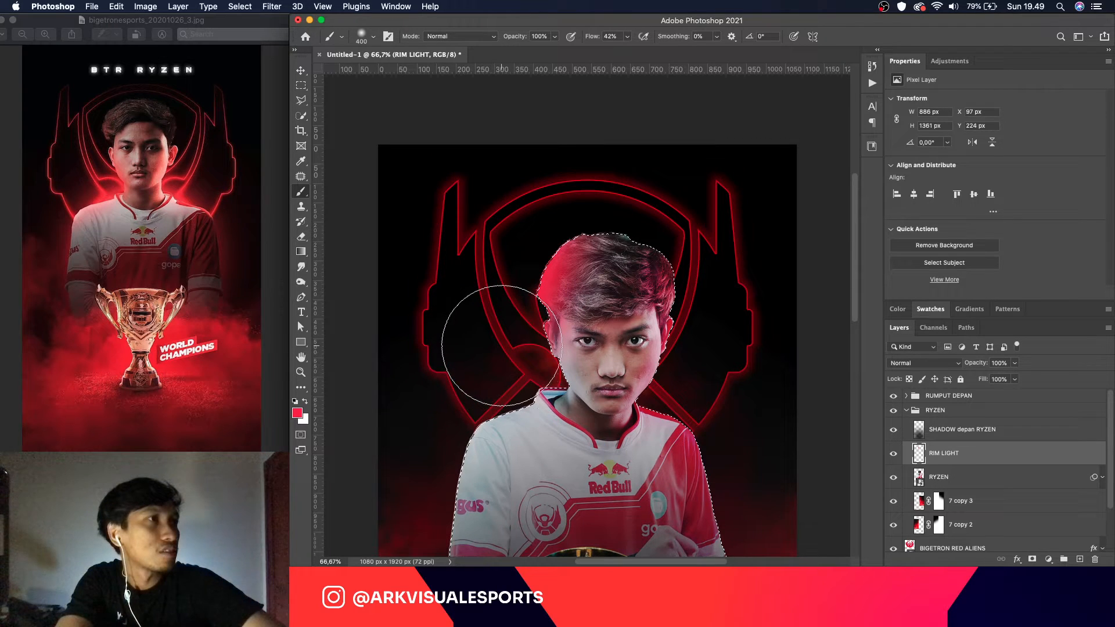
{"action": "key", "text": "bracketleft"}
{"action": "key", "text": "bracketleft"}
{"action": "key", "text": "bracketleft"}
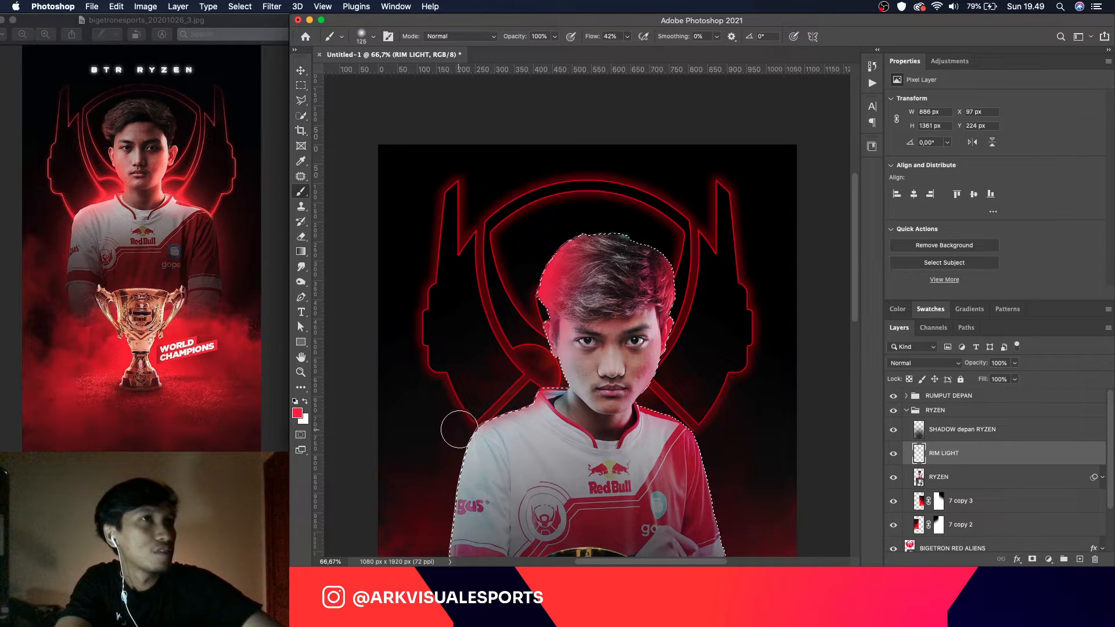
Step: Try a lower opacity of about 37% and other blending modes on the RIM LIGHT layer, then revert to the original settings
{"action": "left_click", "coordinate": [1014, 363]}
{"action": "left_click_drag", "start_coordinate": [991, 375], "coordinate": [981, 379]}
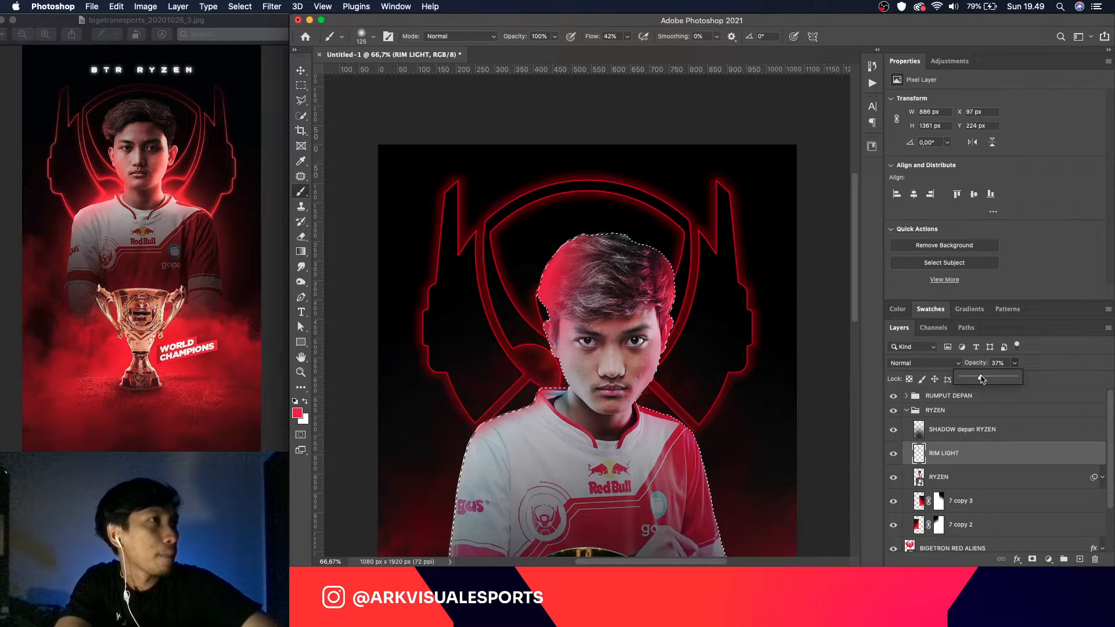
{"action": "left_click", "coordinate": [952, 363]}
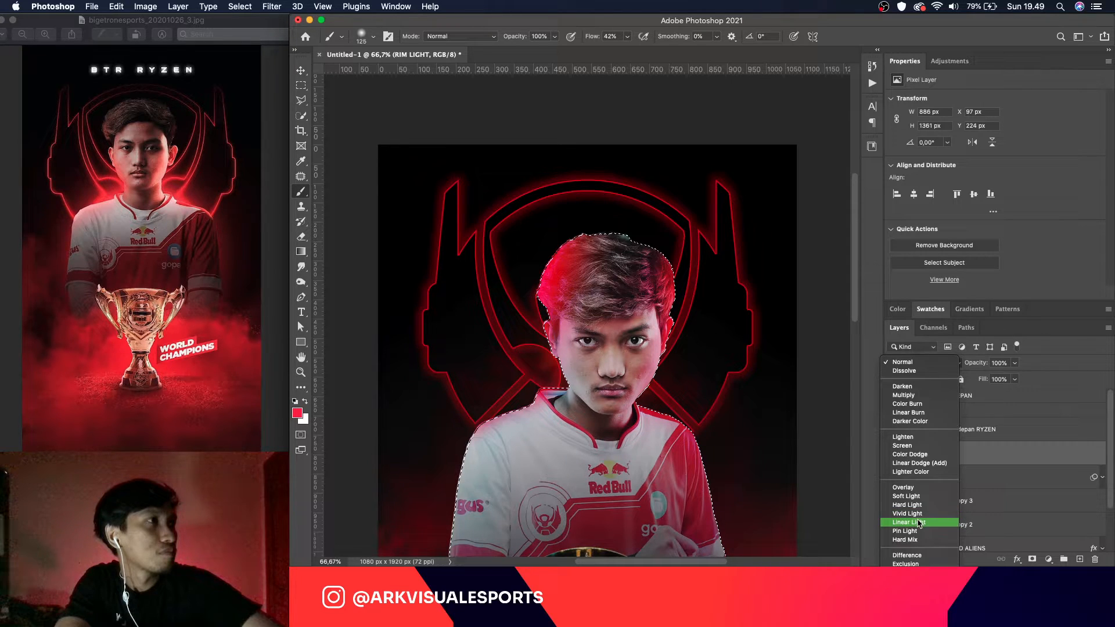
{"action": "left_click", "coordinate": [1036, 406]}
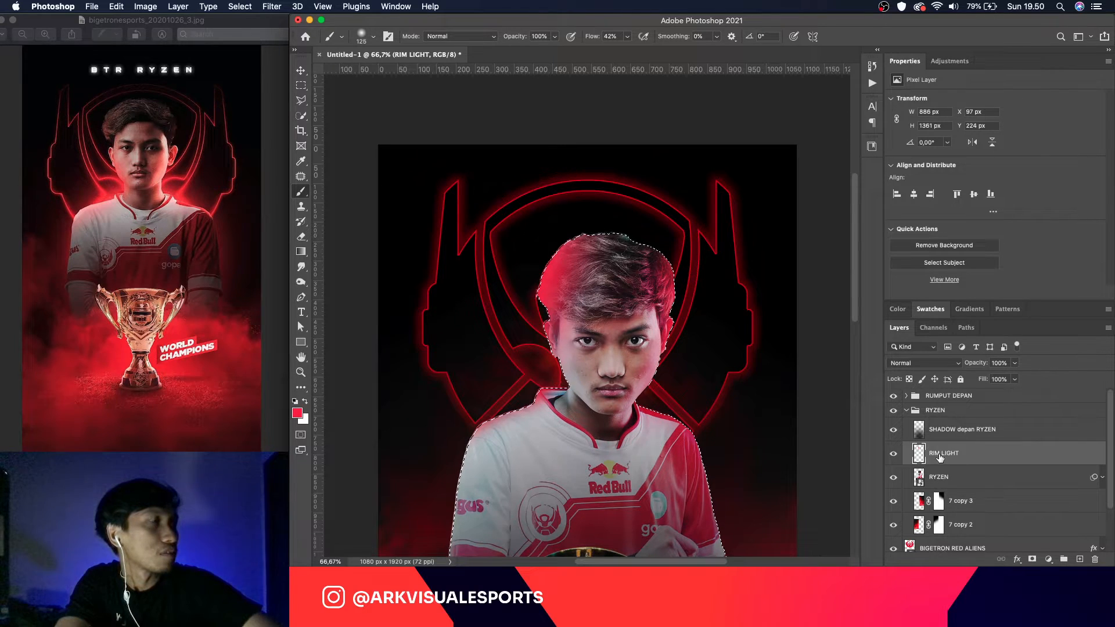
{"action": "key", "text": "super+z"}
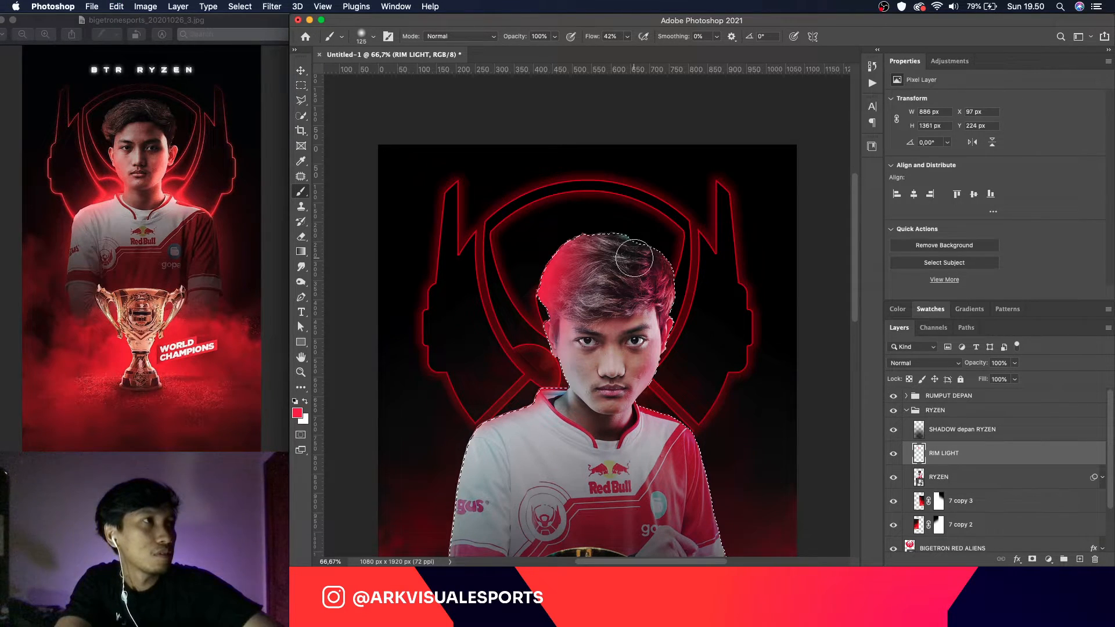
Step: Deselect the player's outline, check the rim light at full-poster and 100% view, and delete the painted RIM LIGHT layer
{"action": "key", "text": "v"}
{"action": "key", "text": "super+d"}
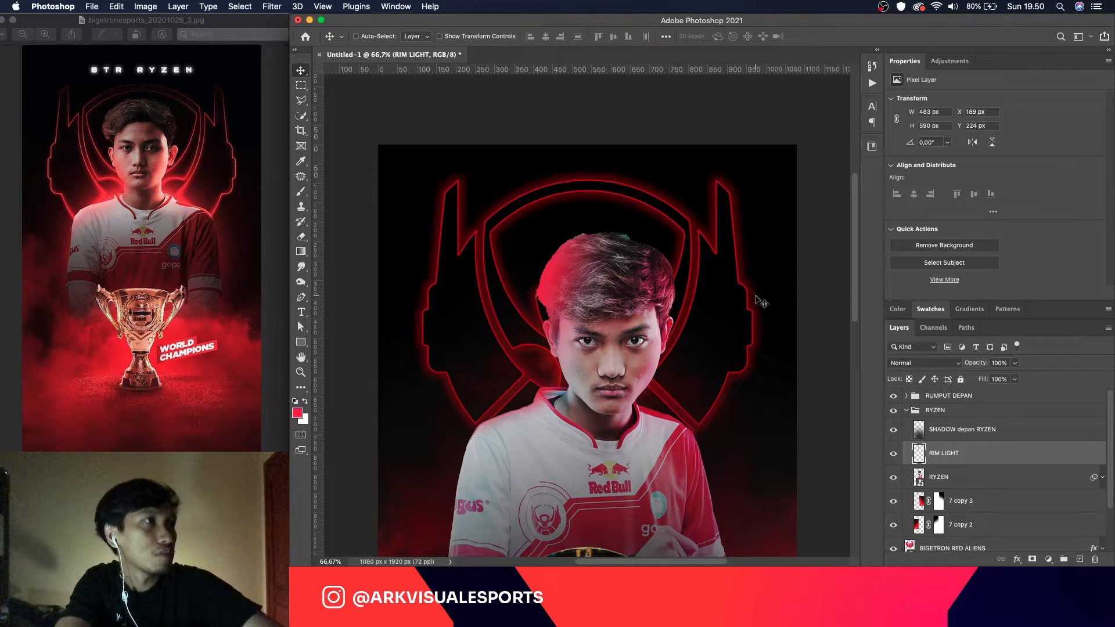
{"action": "key", "text": "super+0"}
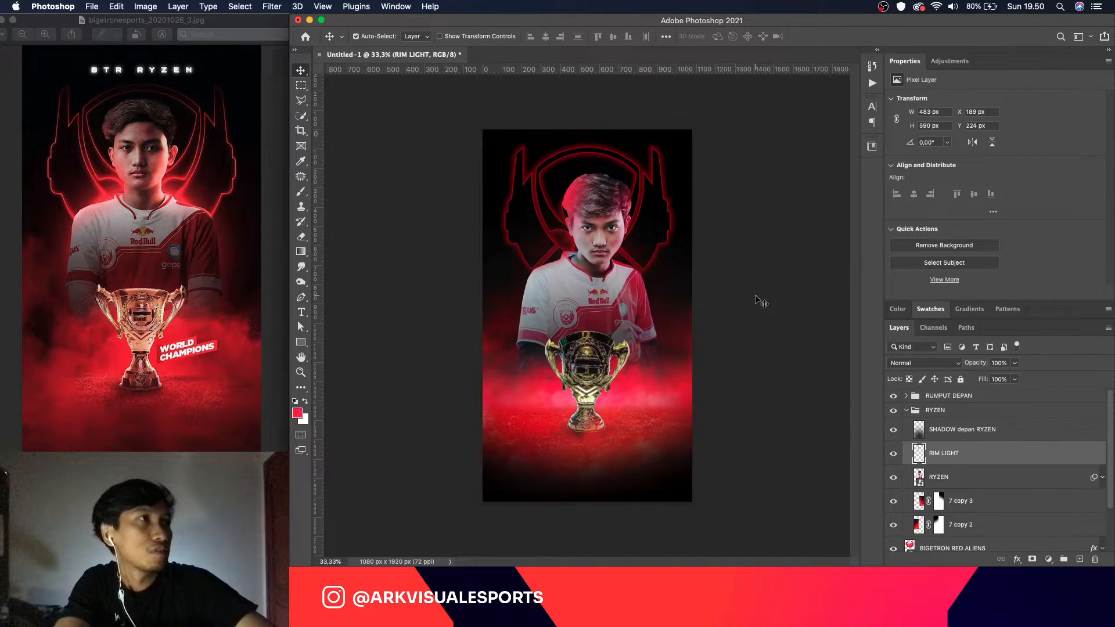
{"action": "key", "text": "super+1"}
{"action": "scroll", "coordinate": [755, 295], "scroll_direction": "up", "scroll_amount": 5}
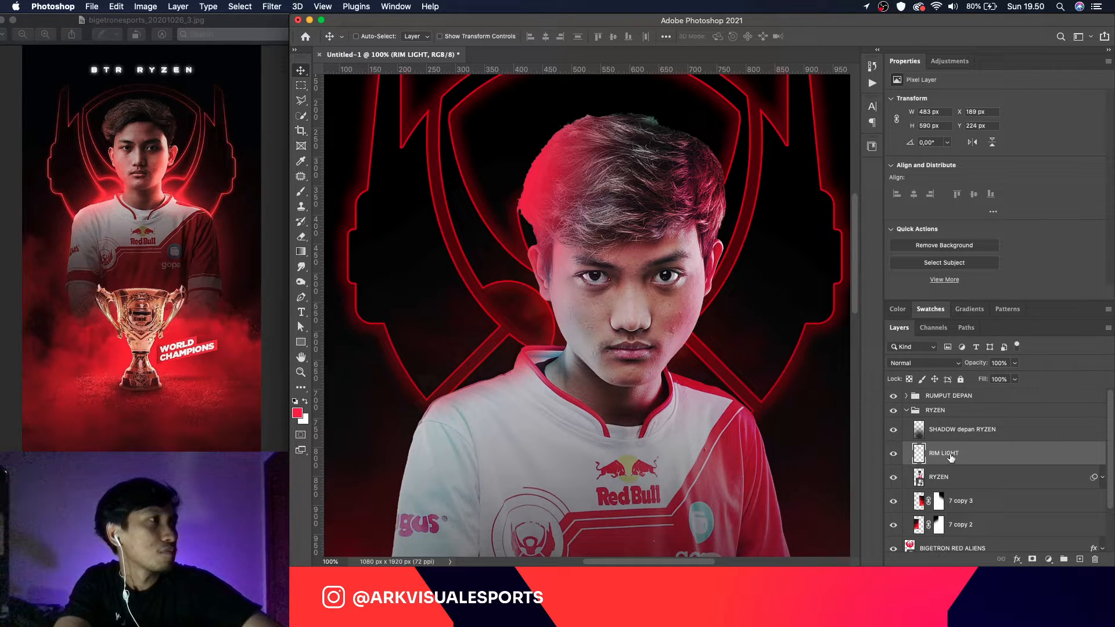
{"action": "key", "text": "Delete"}
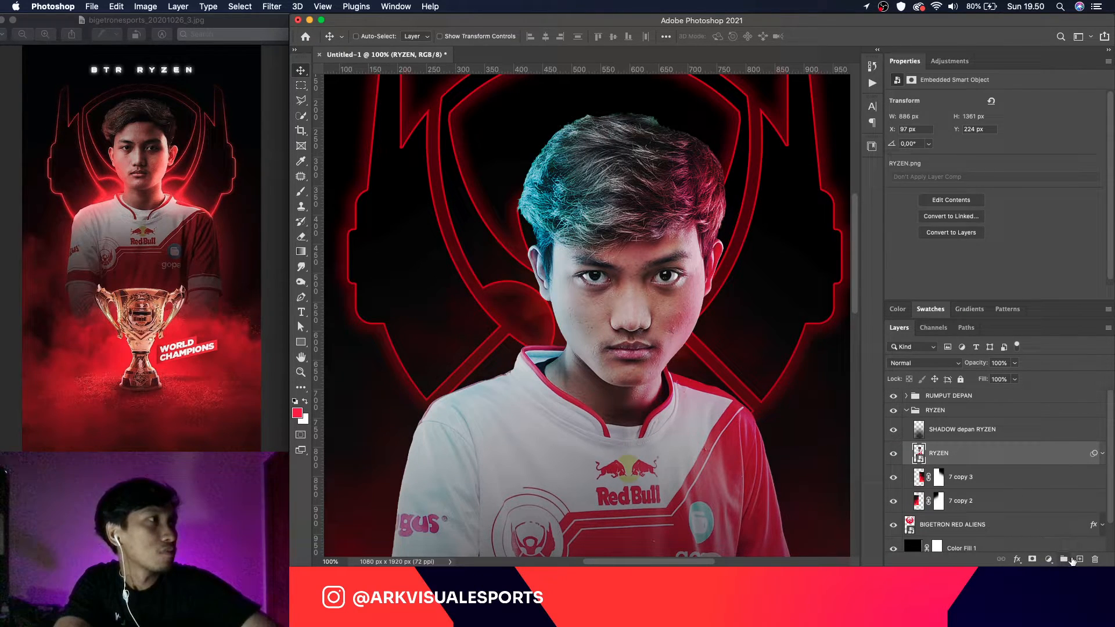
Step: Add a new layer above the RYZEN layer and name it RIM LIGHT
{"action": "left_click", "coordinate": [1075, 559]}
{"action": "double_click", "coordinate": [942, 454]}
{"action": "type", "text": "R"}
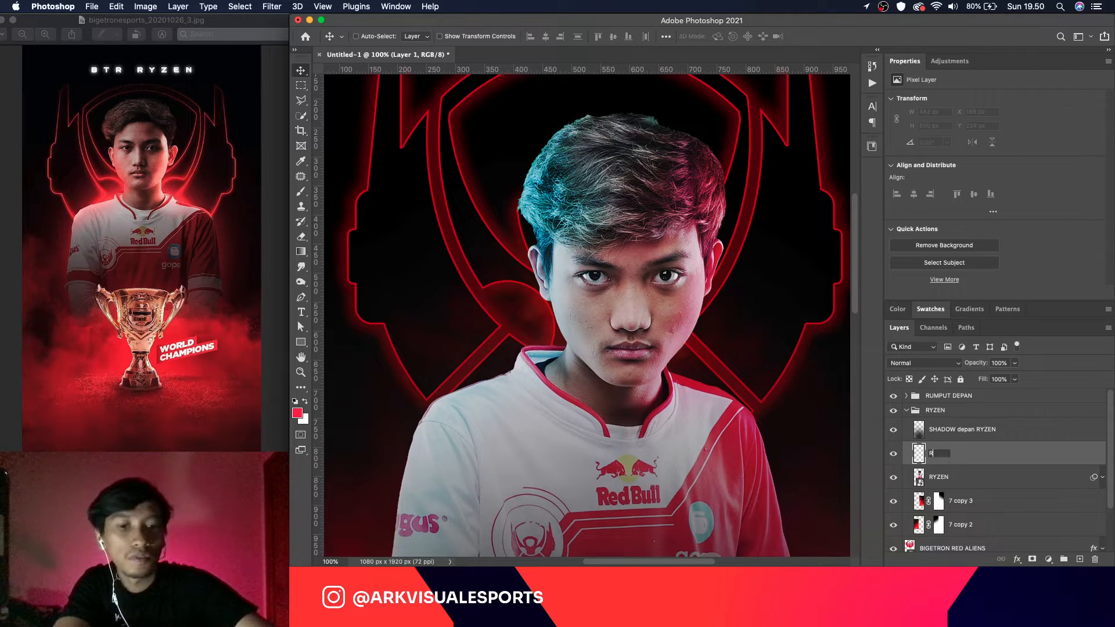
{"action": "type", "text": "IM LIGHT"}
{"action": "key", "text": "Return"}
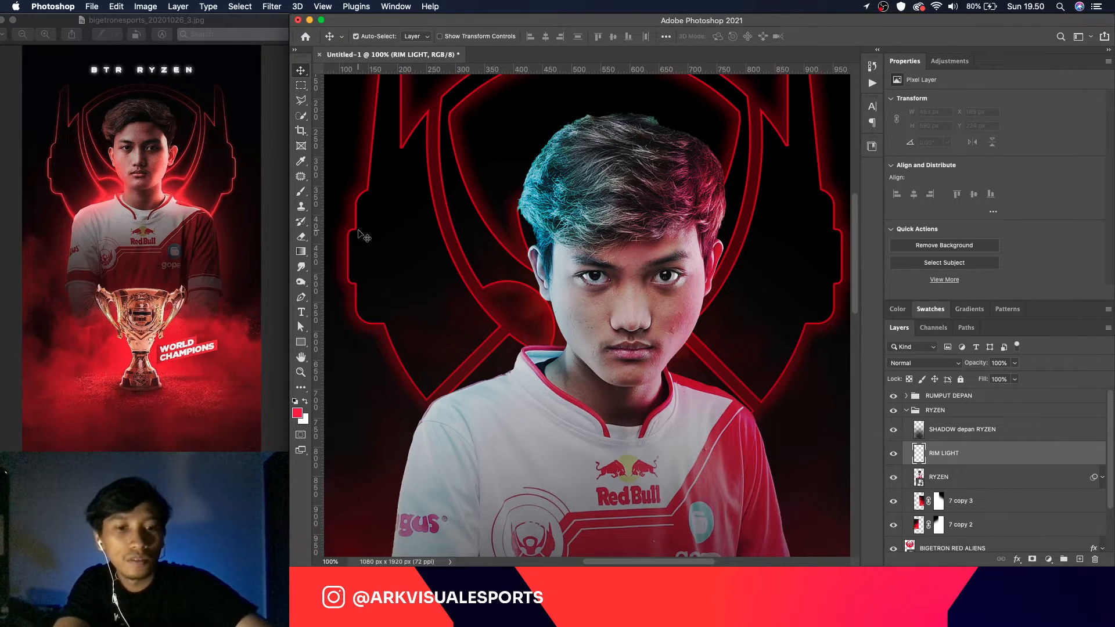
Step: Add a new empty layer between the RYZEN and 7 copy 3 layers
{"action": "key", "text": "super+minus"}
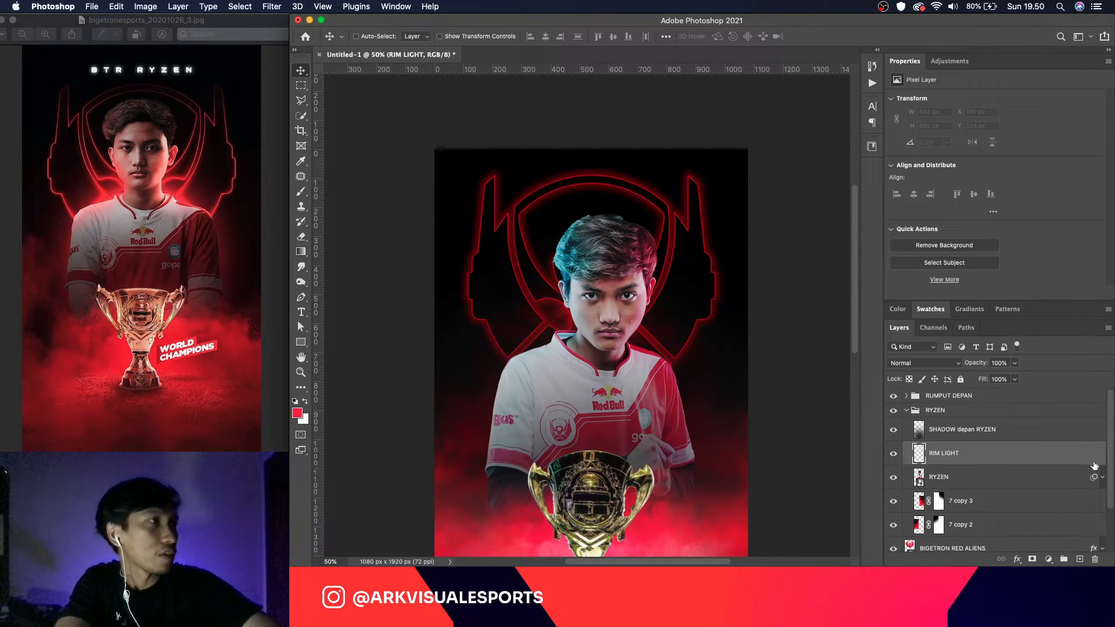
{"action": "scroll", "coordinate": [1053, 455], "scroll_direction": "down", "scroll_amount": 3}
{"action": "left_click", "coordinate": [1017, 455]}
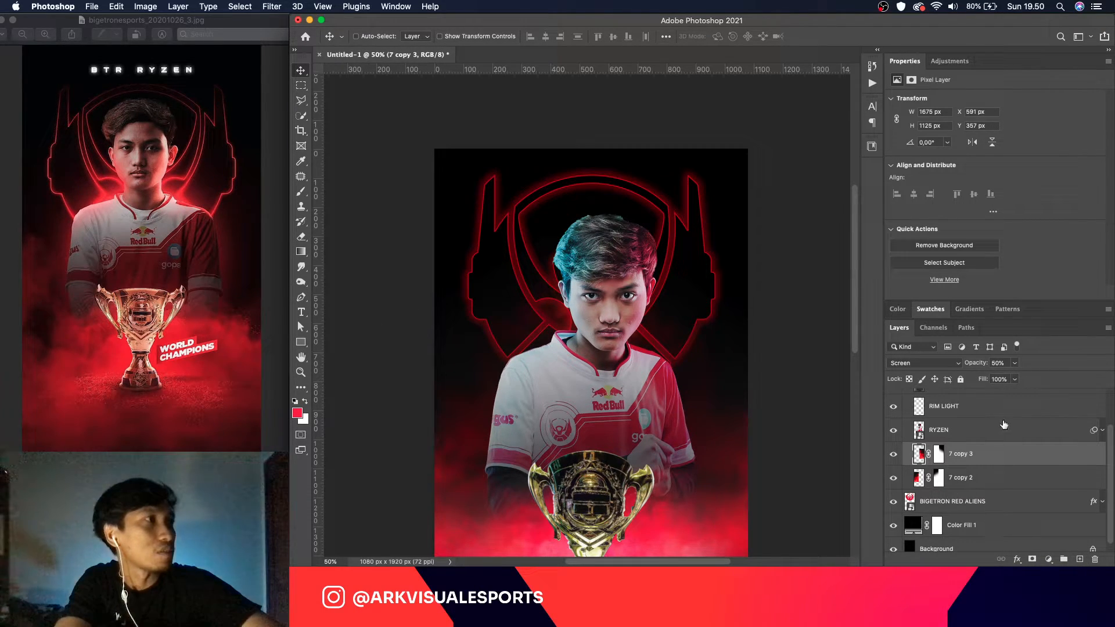
{"action": "left_click", "coordinate": [1080, 559]}
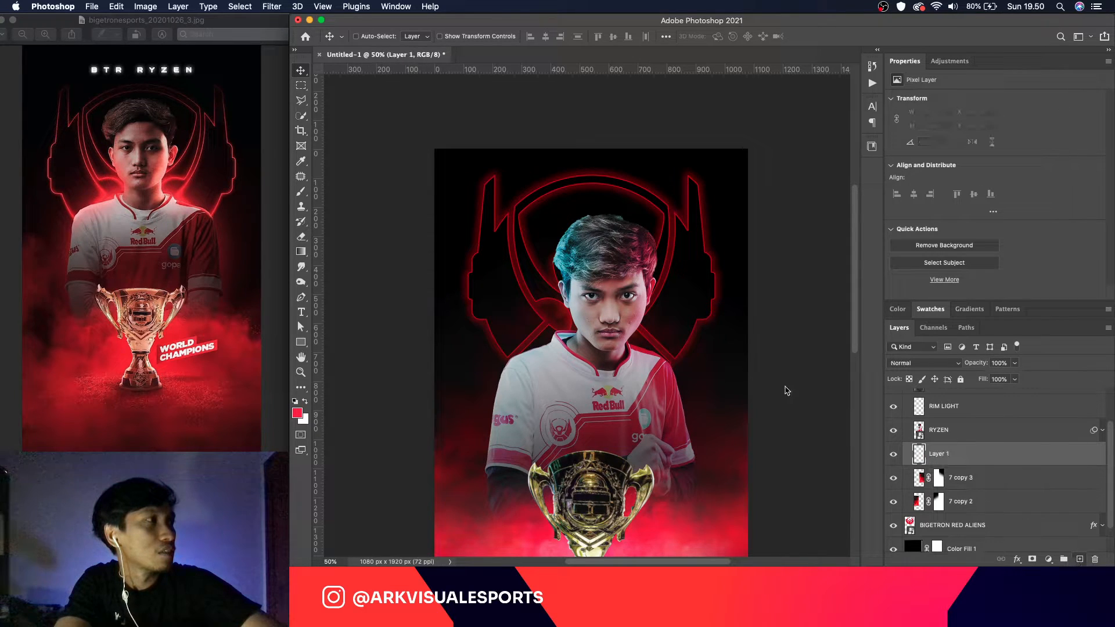
Step: Paint a soft red glow behind the player's neck and shoulders on the new layer, using brush sizes up to 500 px
{"action": "key", "text": "b"}
{"action": "key", "text": "bracketright"}
{"action": "key", "text": "bracketright"}
{"action": "key", "text": "bracketright"}
{"action": "key", "text": "bracketright"}
{"action": "key", "text": "bracketright"}
{"action": "key", "text": "bracketright"}
{"action": "key", "text": "bracketright"}
{"action": "key", "text": "bracketleft"}
{"action": "key", "text": "bracketleft"}
{"action": "key", "text": "bracketleft"}
{"action": "key", "text": "bracketleft"}
{"action": "key", "text": "bracketleft"}
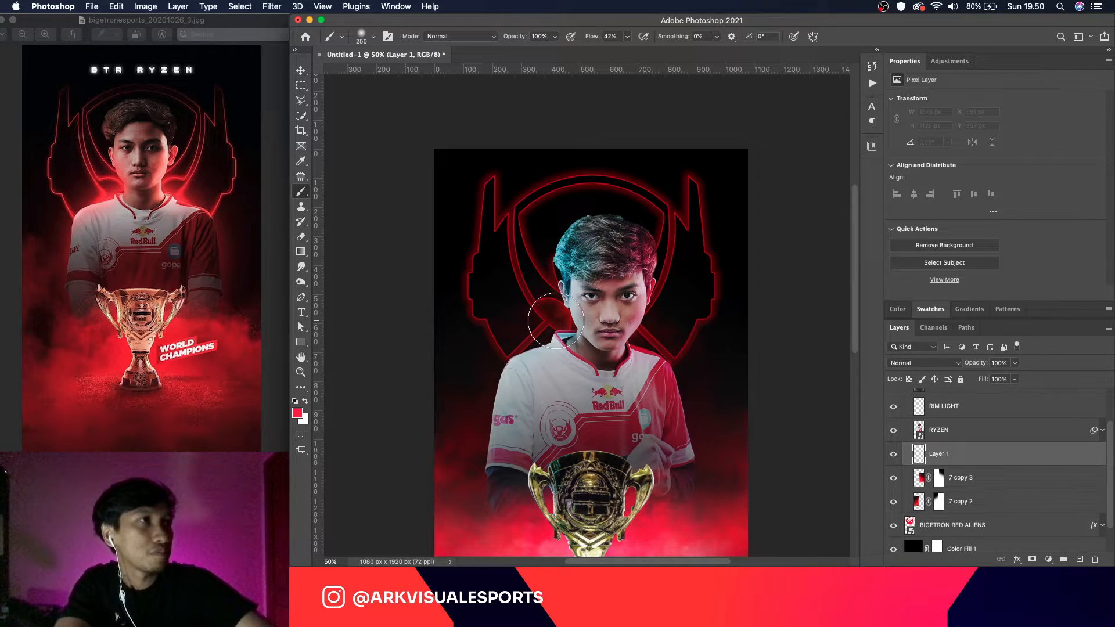
{"action": "key", "text": "bracketleft"}
{"action": "mouse_move", "coordinate": [572, 351]}
{"action": "left_mouse_down"}
{"action": "mouse_move", "coordinate": [543, 363]}
{"action": "mouse_move", "coordinate": [575, 340]}
{"action": "mouse_move", "coordinate": [582, 308]}
{"action": "mouse_move", "coordinate": [580, 336]}
{"action": "mouse_move", "coordinate": [552, 369]}
{"action": "mouse_move", "coordinate": [562, 378]}
{"action": "mouse_move", "coordinate": [593, 346]}
{"action": "mouse_move", "coordinate": [608, 347]}
{"action": "mouse_move", "coordinate": [604, 320]}
{"action": "mouse_move", "coordinate": [626, 361]}
{"action": "mouse_move", "coordinate": [616, 316]}
{"action": "mouse_move", "coordinate": [639, 381]}
{"action": "left_mouse_up"}
{"action": "key", "text": "bracketright"}
{"action": "key", "text": "bracketright"}
{"action": "key", "text": "bracketright"}
{"action": "key", "text": "bracketright"}
{"action": "mouse_move", "coordinate": [596, 437]}
{"action": "left_mouse_down"}
{"action": "mouse_move", "coordinate": [580, 447]}
{"action": "mouse_move", "coordinate": [639, 418]}
{"action": "mouse_move", "coordinate": [607, 402]}
{"action": "mouse_move", "coordinate": [549, 409]}
{"action": "mouse_move", "coordinate": [592, 378]}
{"action": "mouse_move", "coordinate": [523, 360]}
{"action": "mouse_move", "coordinate": [580, 400]}
{"action": "left_mouse_up"}
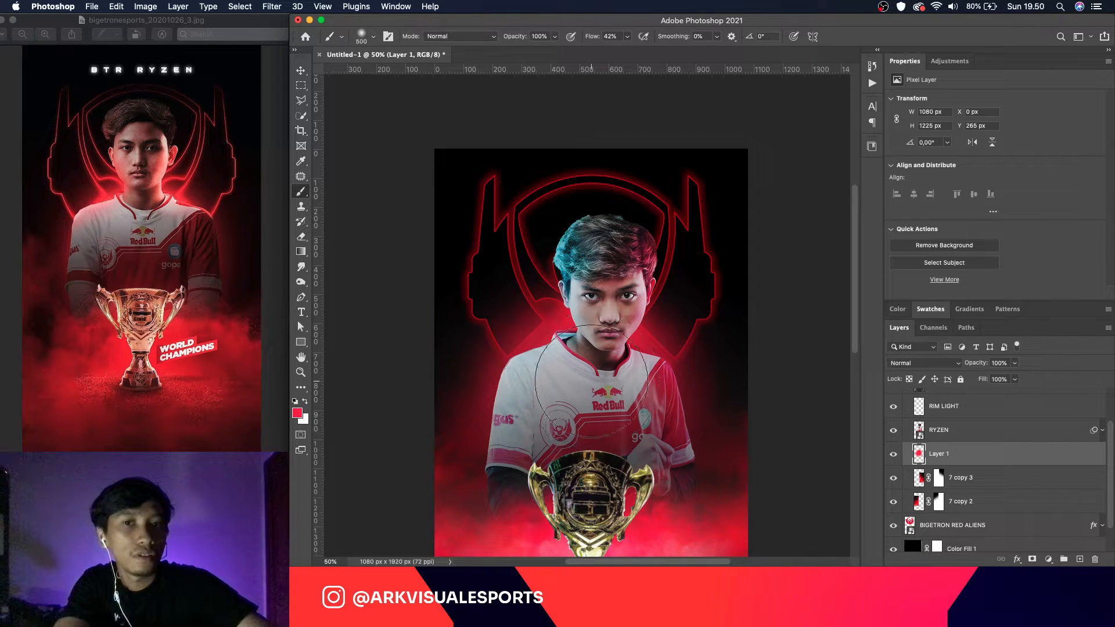
{"action": "key", "text": "bracketleft"}
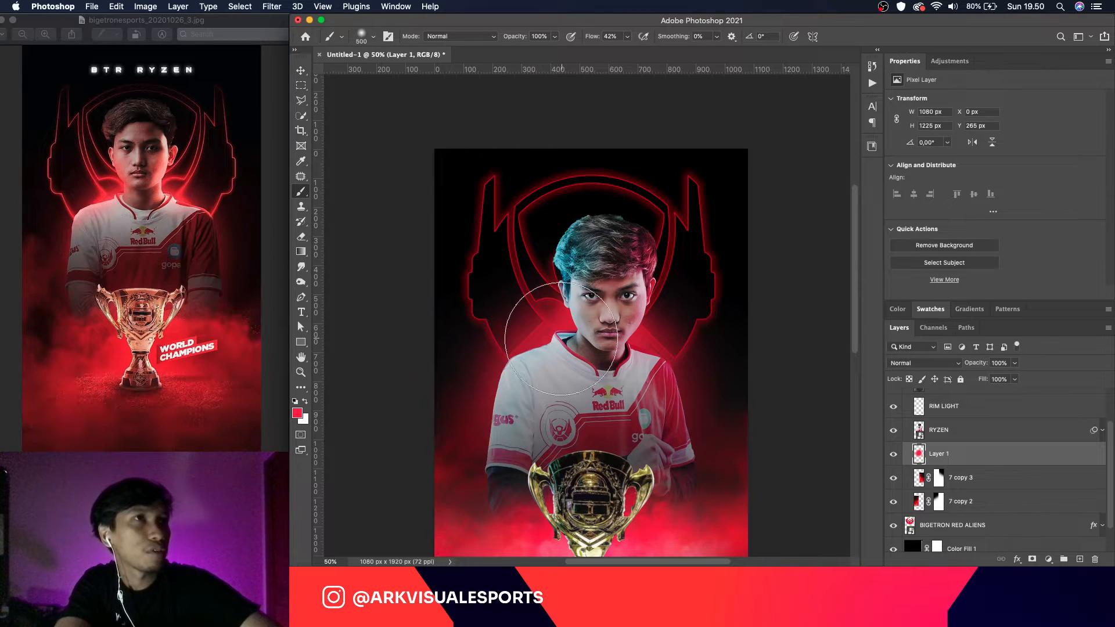
Step: Make the RIM LIGHT layer active with the player's outline loaded as a selection, framing the player's hair and face at 200%
{"action": "left_click", "coordinate": [964, 426]}
{"action": "left_click", "coordinate": [941, 412]}
{"action": "left_click", "coordinate": [918, 431], "text": "super"}
{"action": "key", "text": "super+d"}
{"action": "key", "text": "super+equal"}
{"action": "key", "text": "super+equal"}
{"action": "key", "text": "super+equal"}
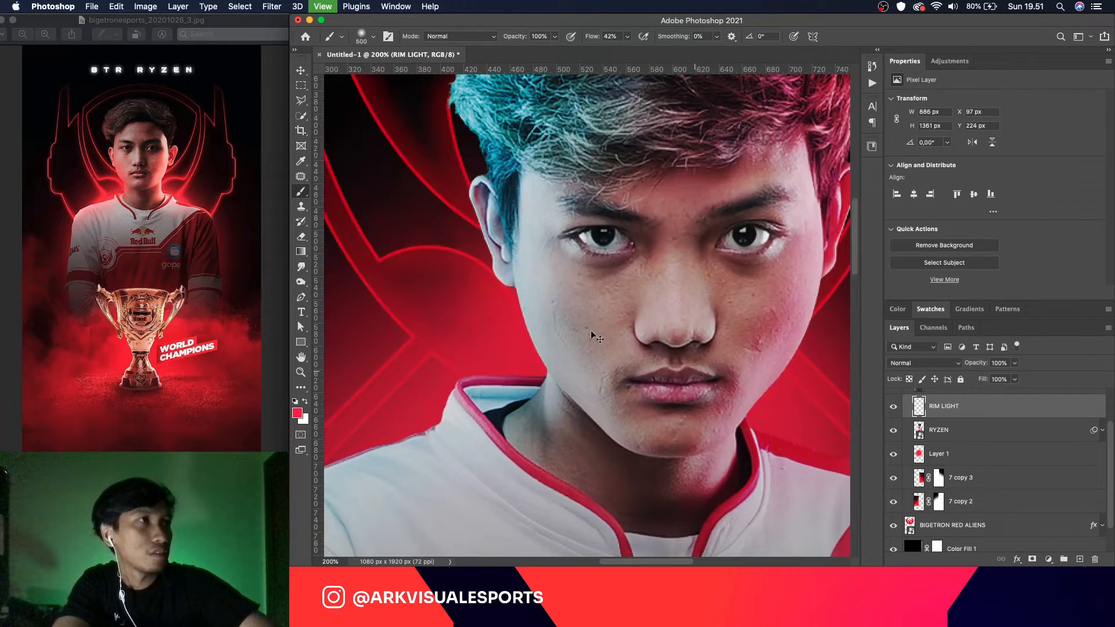
{"action": "scroll", "coordinate": [592, 332], "scroll_direction": "up", "scroll_amount": 2}
{"action": "scroll", "coordinate": [591, 331], "scroll_direction": "up", "scroll_amount": 3}
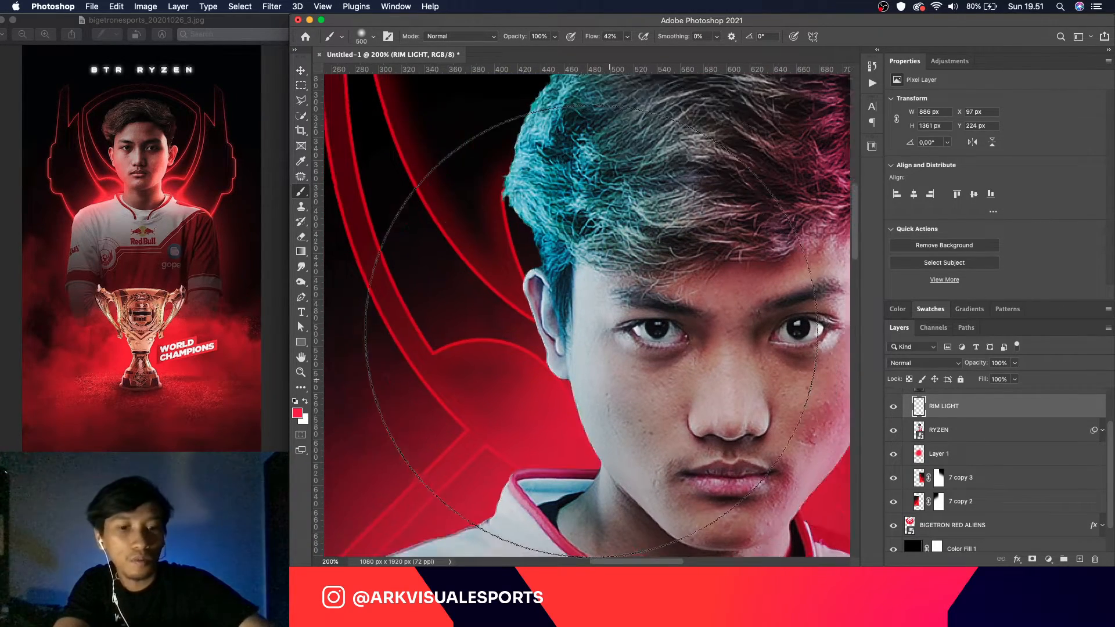
Step: Try to paint a red rim light along the hair and ear edge with a 125 px brush at 17% flow
{"action": "key", "text": "bracketleft"}
{"action": "key", "text": "bracketleft"}
{"action": "key", "text": "bracketleft"}
{"action": "key", "text": "bracketleft"}
{"action": "key", "text": "bracketleft"}
{"action": "key", "text": "bracketleft"}
{"action": "key", "text": "bracketleft"}
{"action": "key", "text": "bracketleft"}
{"action": "key", "text": "bracketleft"}
{"action": "key", "text": "bracketleft"}
{"action": "key", "text": "bracketleft"}
{"action": "key", "text": "bracketleft"}
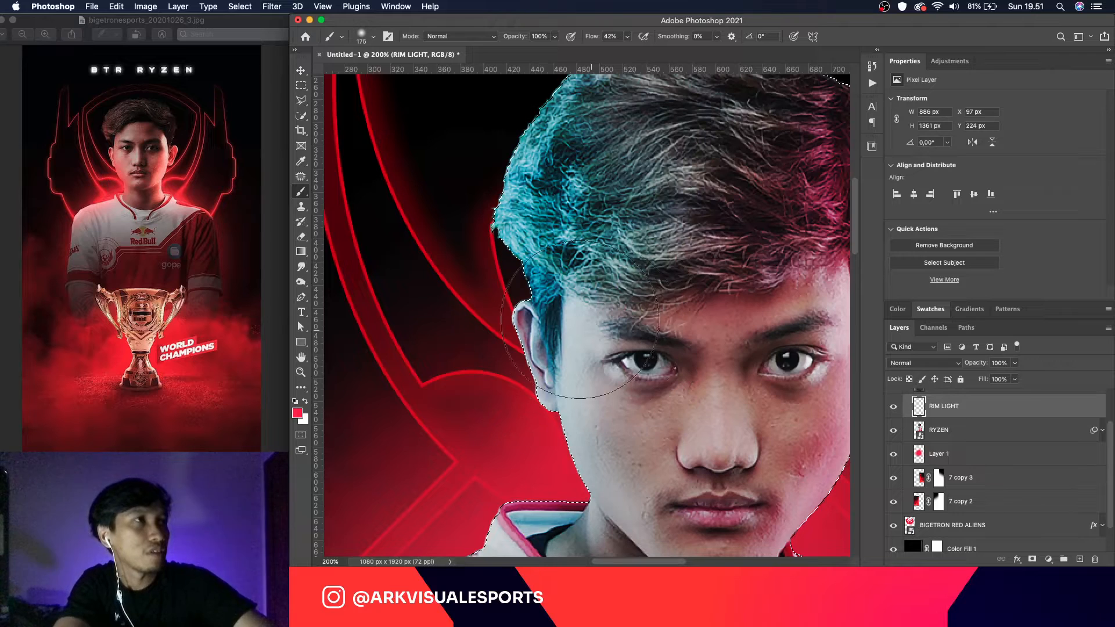
{"action": "key", "text": "bracketright"}
{"action": "key", "text": "bracketright"}
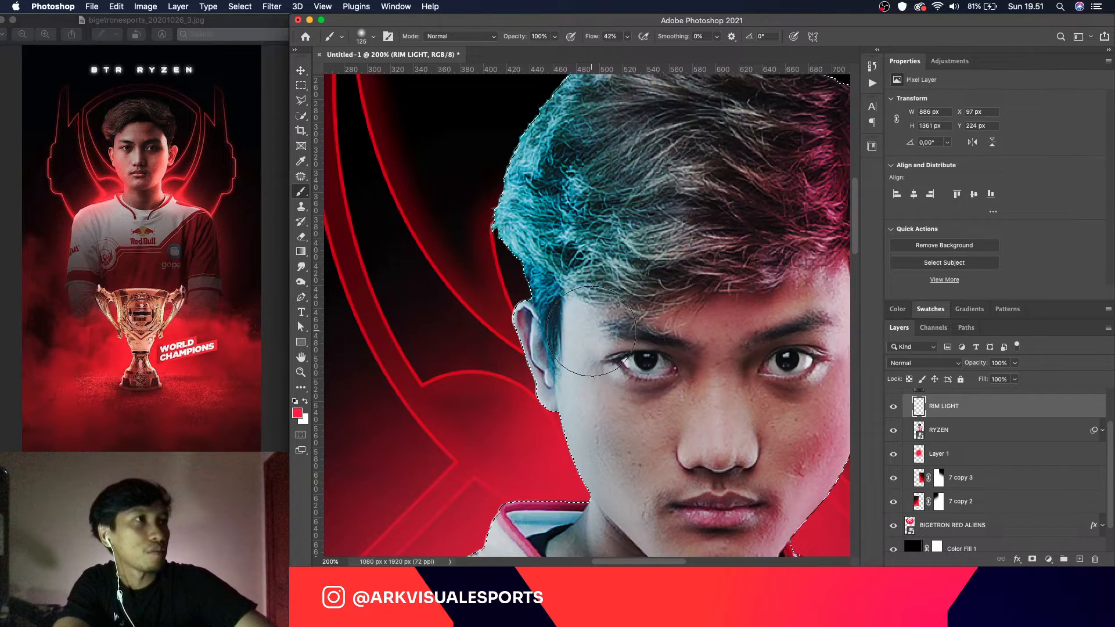
{"action": "left_click_drag", "start_coordinate": [628, 38], "coordinate": [614, 50]}
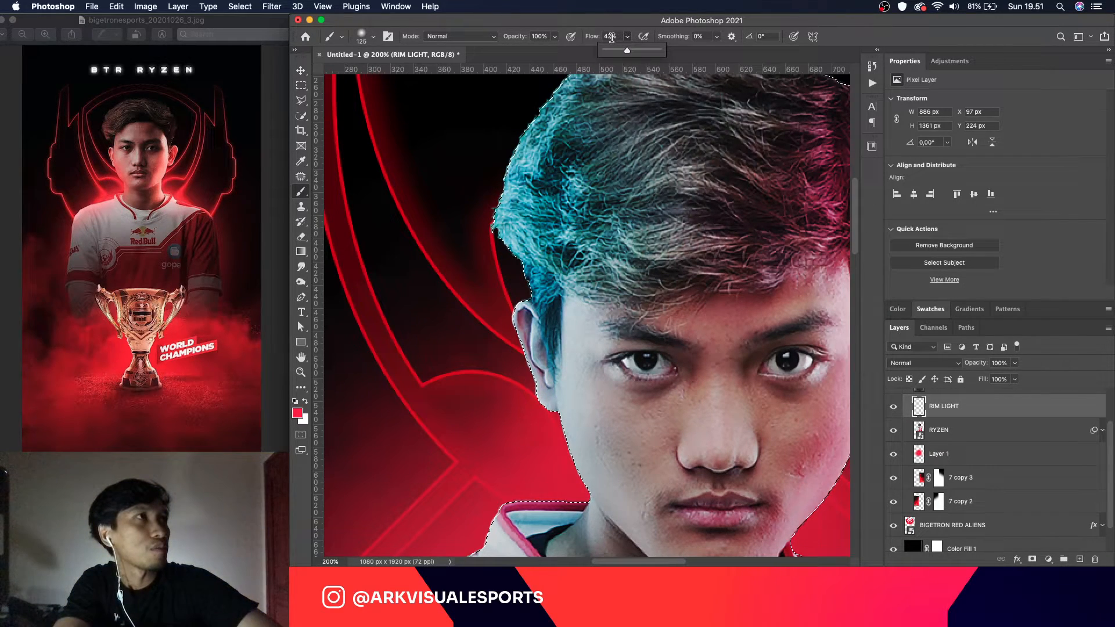
{"action": "scroll", "coordinate": [584, 245], "scroll_direction": "up", "scroll_amount": 1}
{"action": "scroll", "coordinate": [583, 245], "scroll_direction": "up", "scroll_amount": 5}
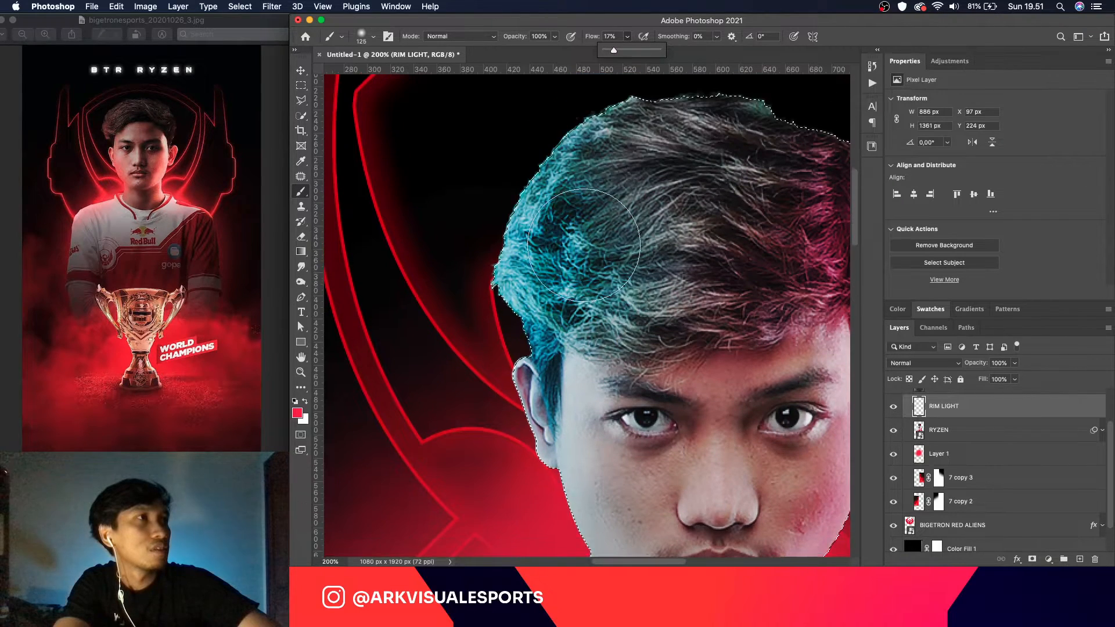
{"action": "left_click_drag", "start_coordinate": [568, 165], "coordinate": [529, 346]}
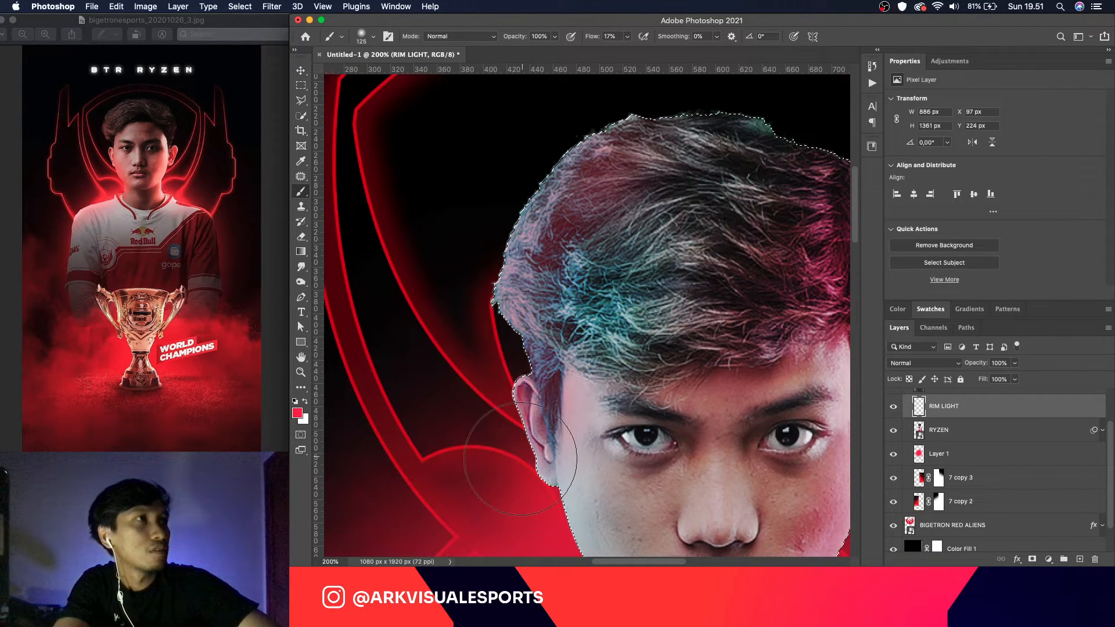
{"action": "key", "text": "super+z"}
{"action": "mouse_move", "coordinate": [572, 147]}
{"action": "left_mouse_down"}
{"action": "mouse_move", "coordinate": [508, 269]}
{"action": "mouse_move", "coordinate": [523, 391]}
{"action": "left_mouse_up"}
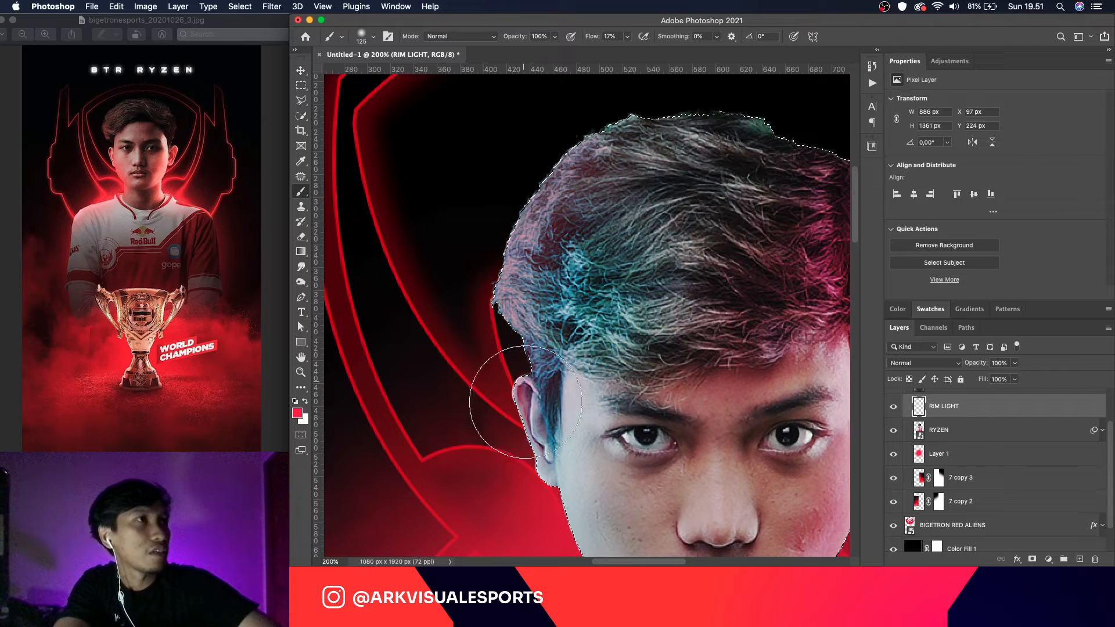
{"action": "key", "text": "super+z"}
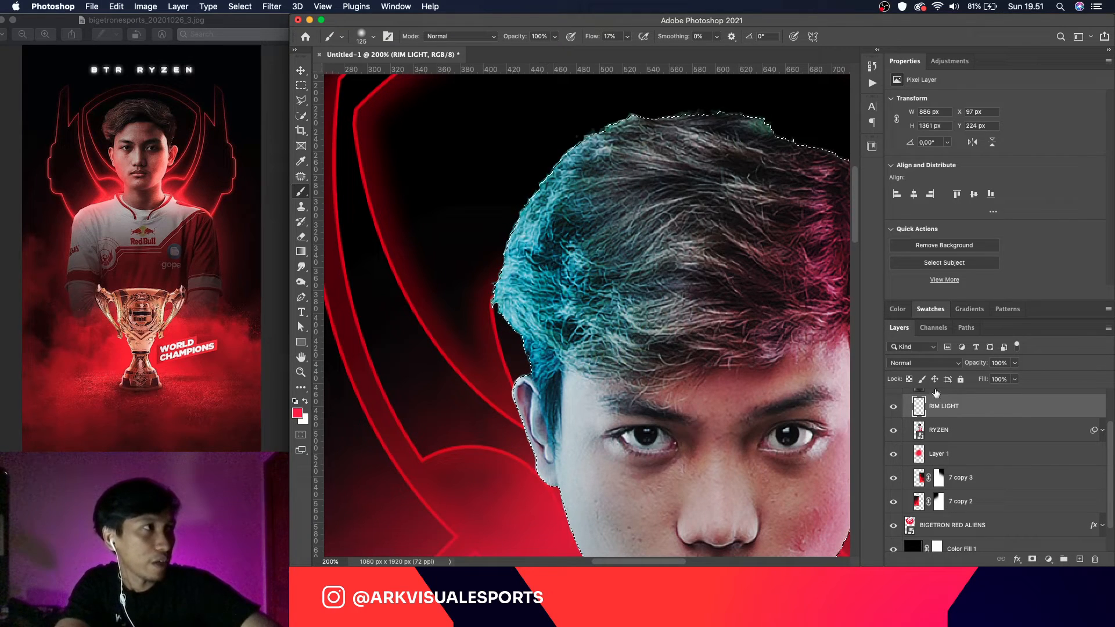
Step: Try brushing a white rim light along the white-sleeved shoulder with a 30 px brush at 100% flow
{"action": "left_click", "coordinate": [933, 327]}
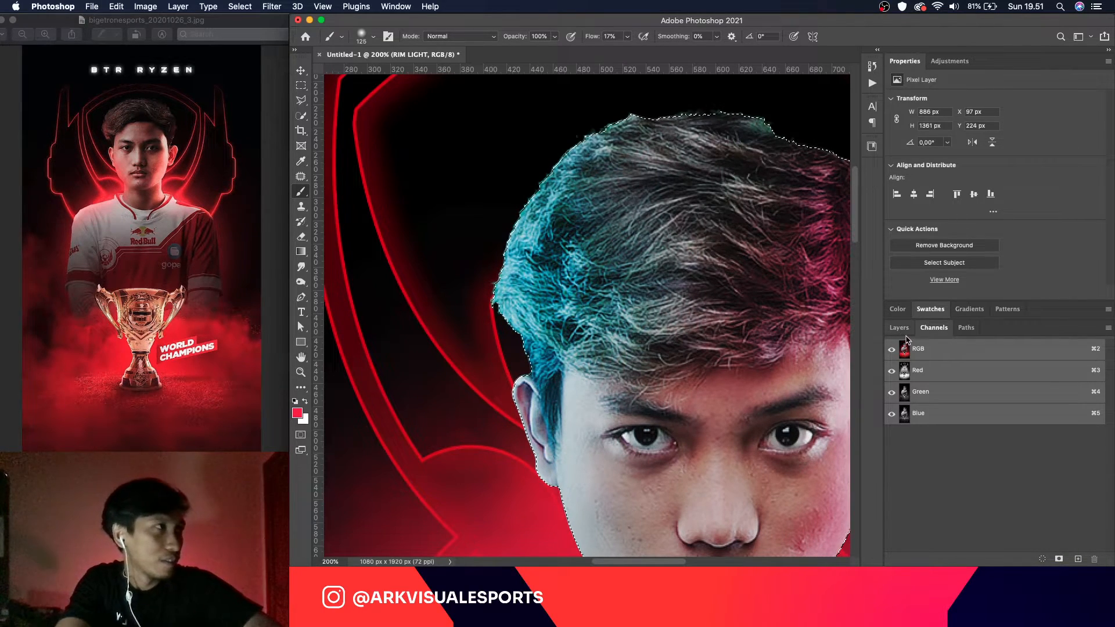
{"action": "left_click", "coordinate": [899, 328]}
{"action": "key", "text": "bracketleft"}
{"action": "key", "text": "bracketleft"}
{"action": "key", "text": "bracketleft"}
{"action": "key", "text": "bracketleft"}
{"action": "scroll", "coordinate": [573, 283], "scroll_direction": "down", "scroll_amount": 10}
{"action": "scroll", "coordinate": [573, 283], "scroll_direction": "left", "scroll_amount": 2}
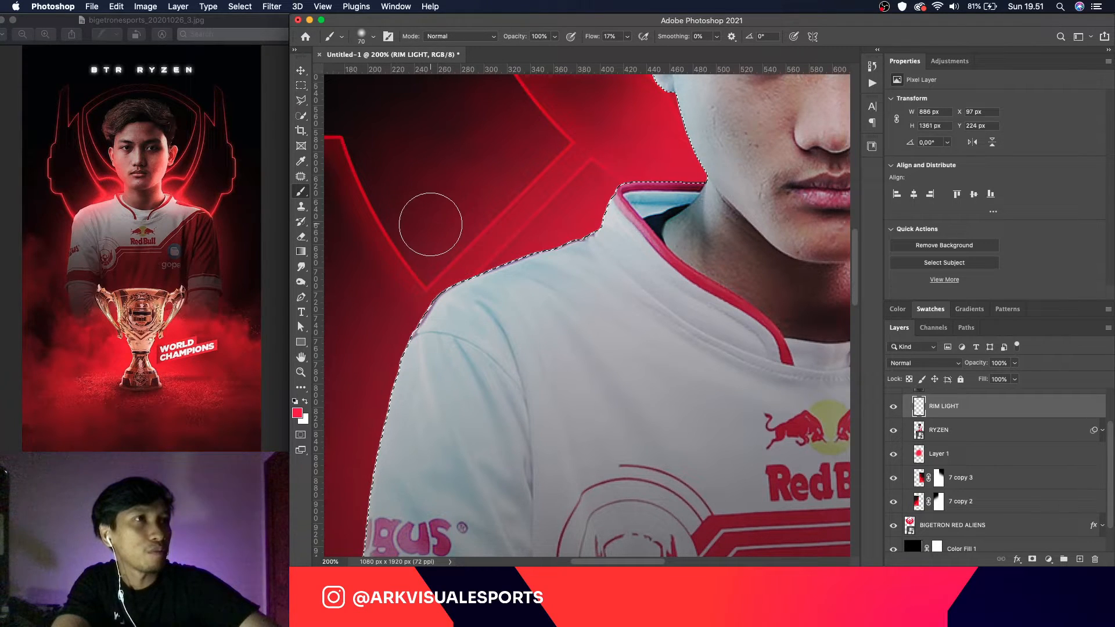
{"action": "key", "text": "x"}
{"action": "key", "text": "bracketleft"}
{"action": "key", "text": "bracketleft"}
{"action": "key", "text": "bracketleft"}
{"action": "key", "text": "bracketleft"}
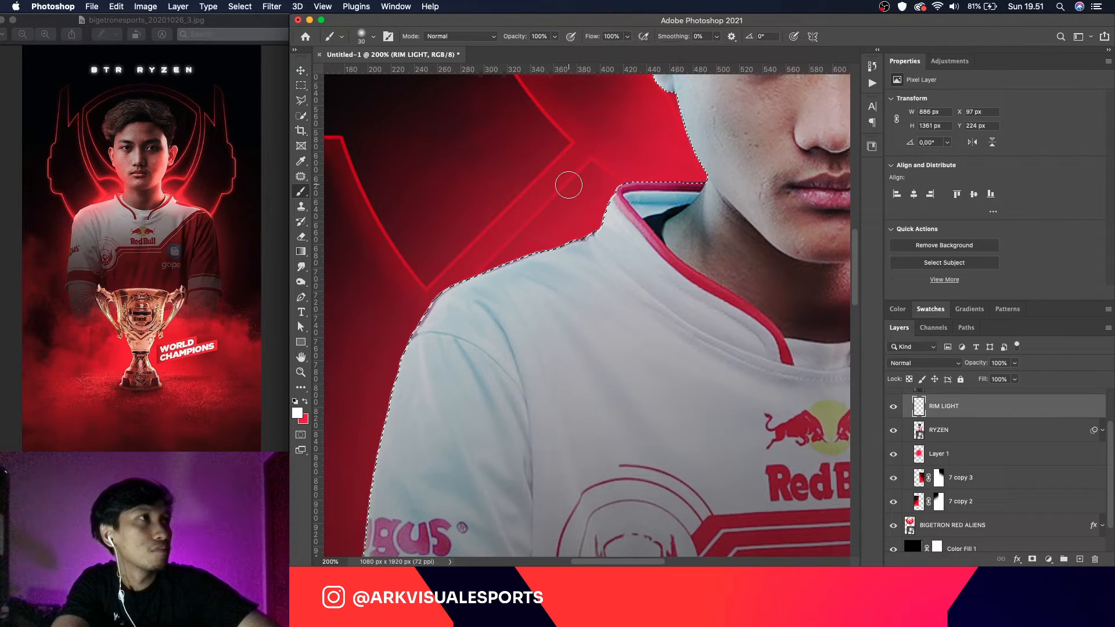
{"action": "scroll", "coordinate": [569, 184], "scroll_direction": "up", "scroll_amount": 3}
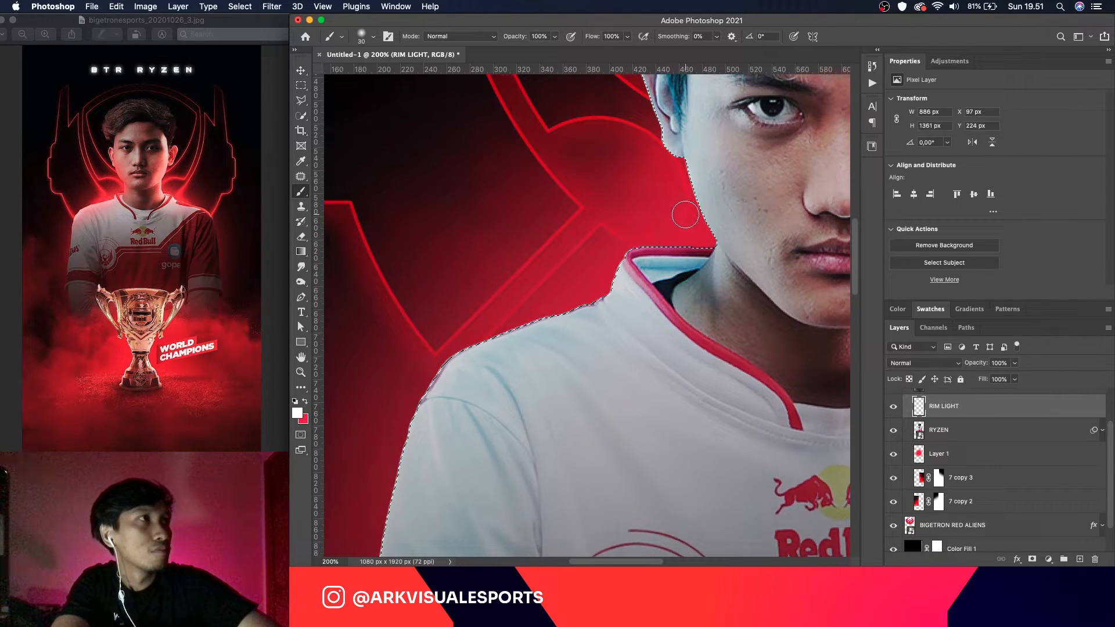
{"action": "mouse_move", "coordinate": [621, 261]}
{"action": "left_mouse_down"}
{"action": "mouse_move", "coordinate": [596, 292]}
{"action": "mouse_move", "coordinate": [393, 399]}
{"action": "left_mouse_up"}
Step: Choose a brighter pinkish red as the foreground colour and paint it along the edge of the red-sleeved shoulder
{"action": "scroll", "coordinate": [435, 366], "scroll_direction": "right", "scroll_amount": 10}
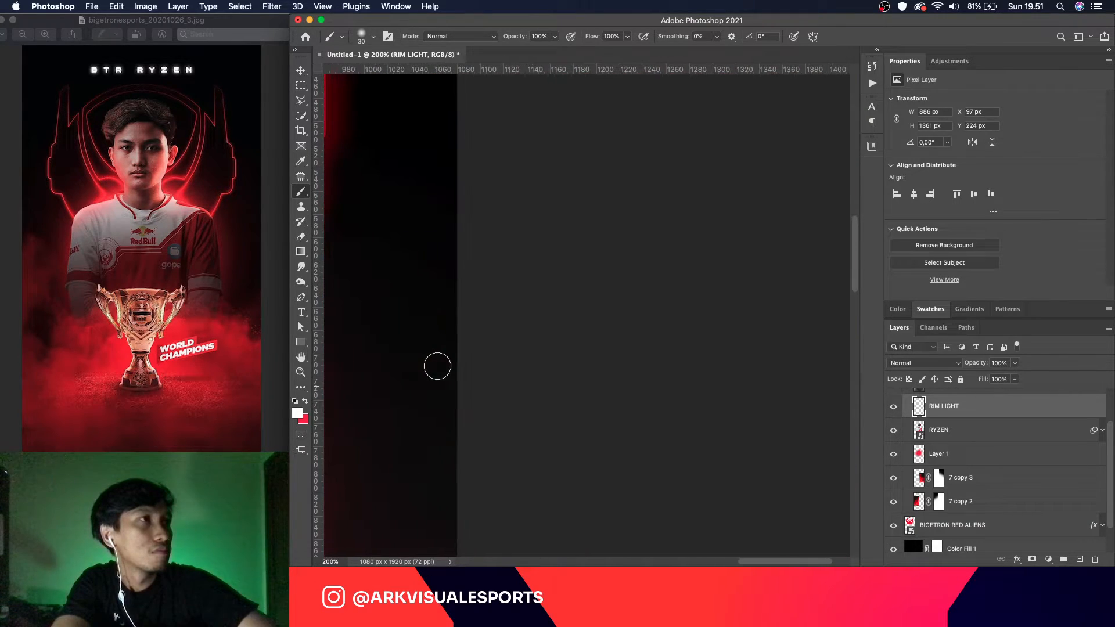
{"action": "scroll", "coordinate": [408, 341], "scroll_direction": "left", "scroll_amount": 10}
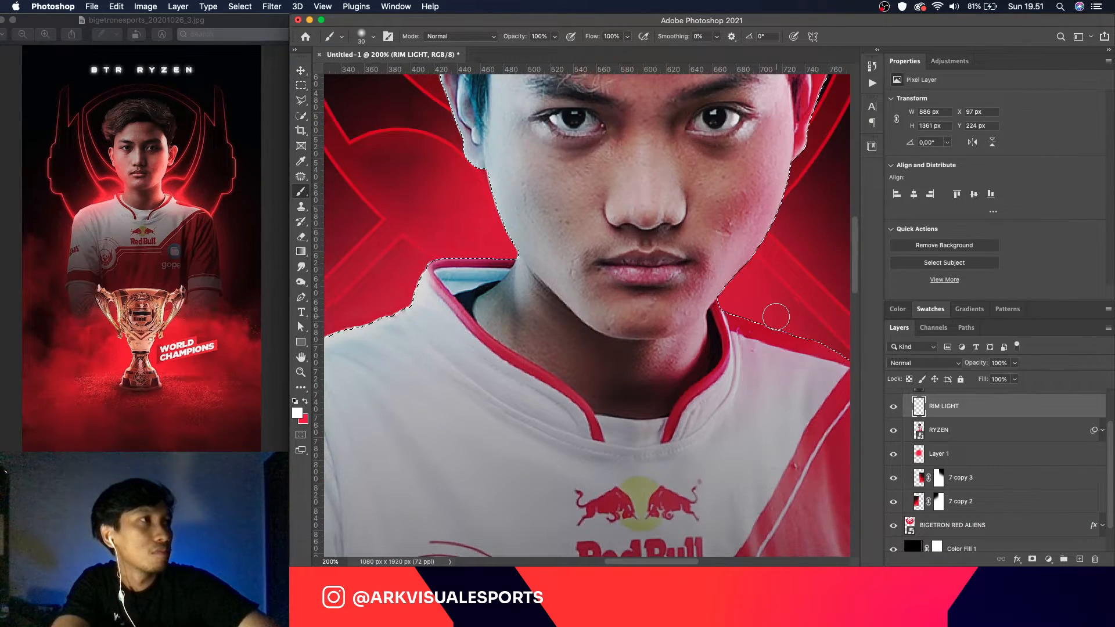
{"action": "scroll", "coordinate": [776, 316], "scroll_direction": "right", "scroll_amount": 2}
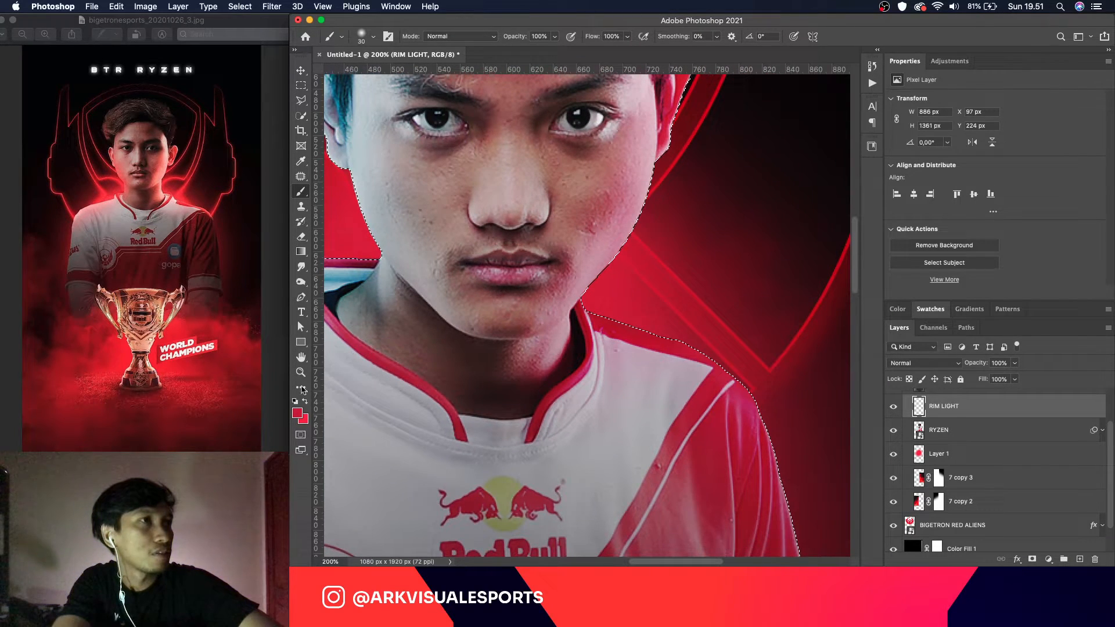
{"action": "left_click", "coordinate": [297, 413]}
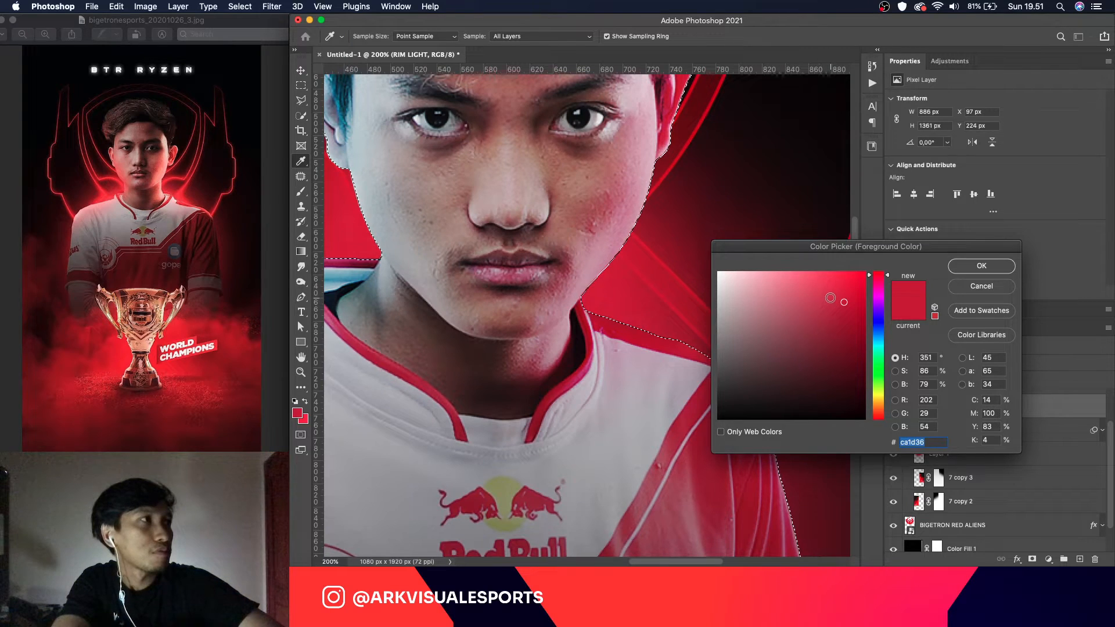
{"action": "left_click_drag", "start_coordinate": [828, 300], "coordinate": [827, 268]}
{"action": "left_click", "coordinate": [981, 265]}
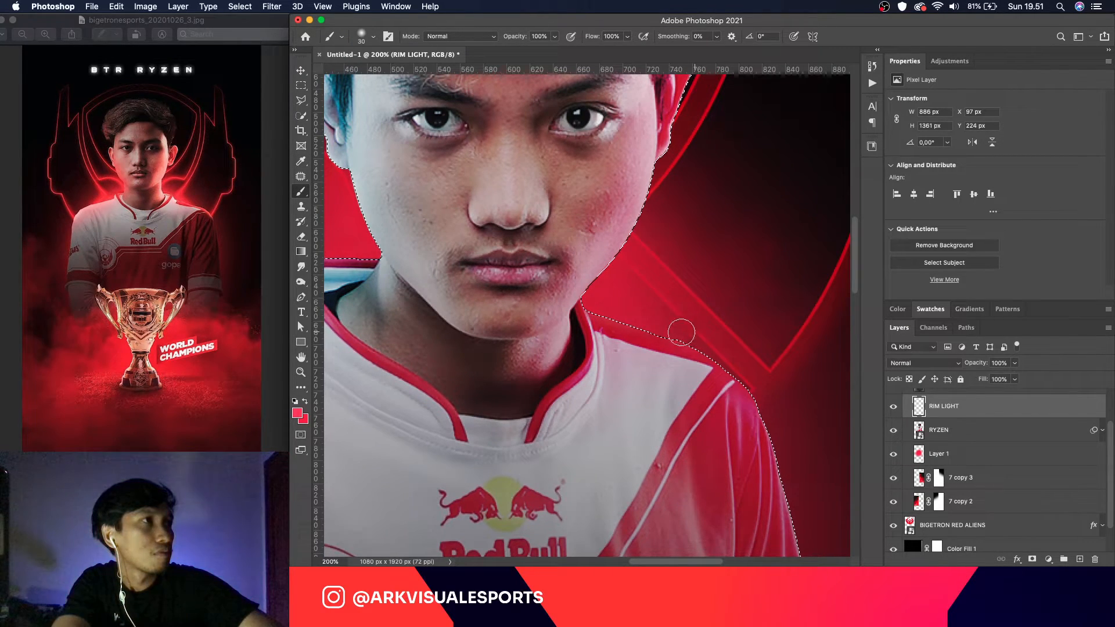
{"action": "left_click_drag", "start_coordinate": [677, 335], "coordinate": [748, 384]}
Step: Try to paint the bright red along the collar and white-sleeved shoulder edge at full flow
{"action": "scroll", "coordinate": [673, 312], "scroll_direction": "left", "scroll_amount": 4}
{"action": "scroll", "coordinate": [672, 312], "scroll_direction": "down", "scroll_amount": 2}
{"action": "scroll", "coordinate": [672, 313], "scroll_direction": "left", "scroll_amount": 10}
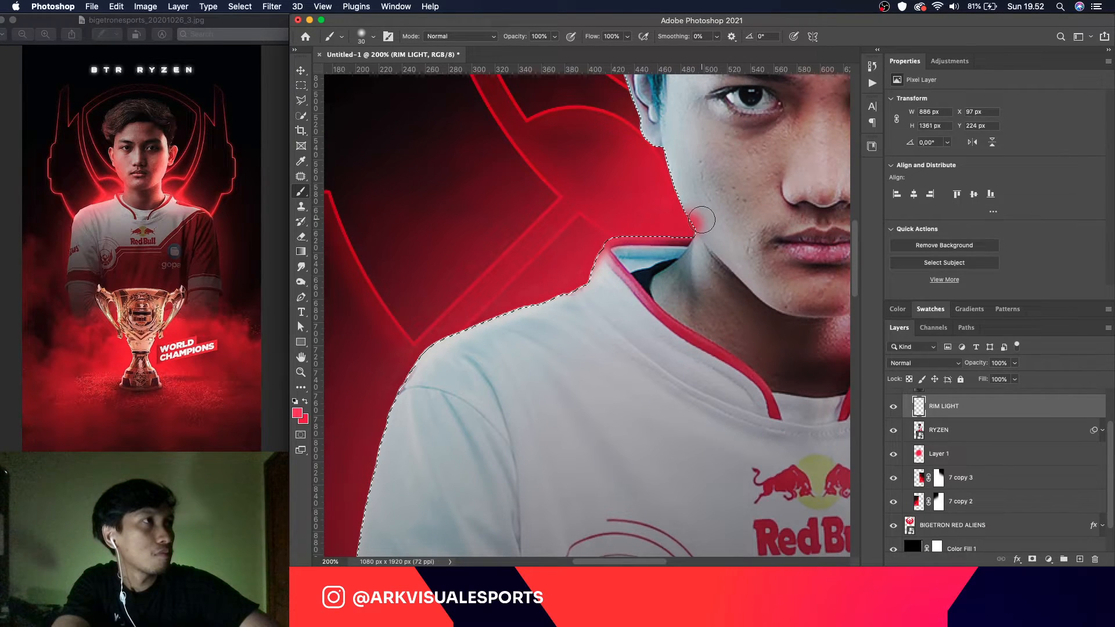
{"action": "key", "text": "e"}
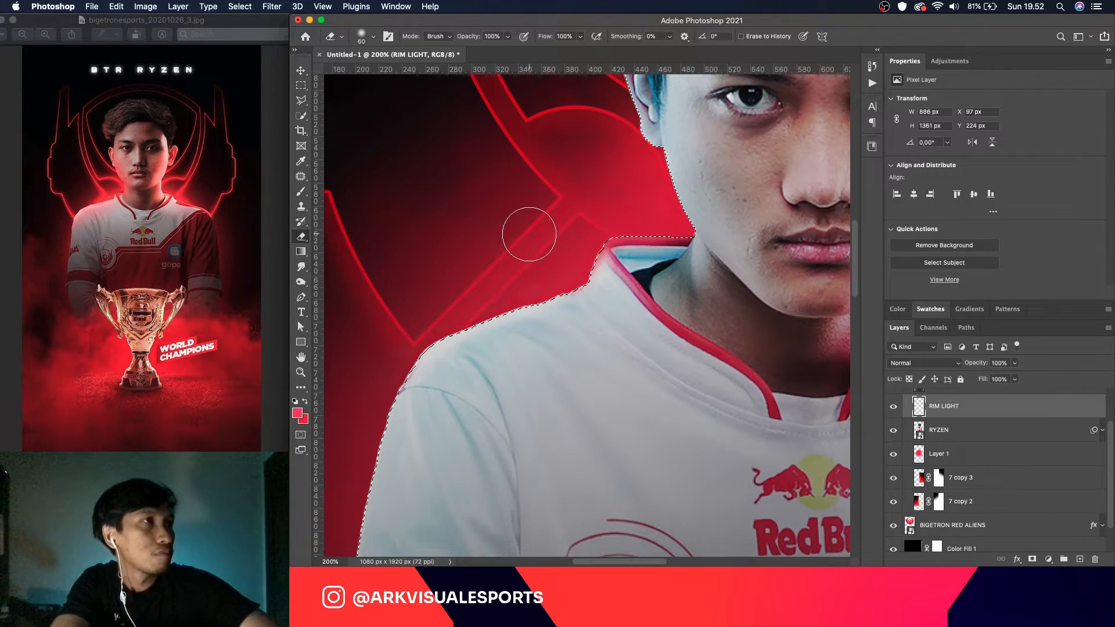
{"action": "key", "text": "b"}
{"action": "left_click_drag", "start_coordinate": [588, 259], "coordinate": [546, 285]}
{"action": "key", "text": "super+z"}
Step: Set the brush flow to 43%, paint a soft red rim along the white-sleeved shoulder and collar edge, and deselect
{"action": "left_click", "coordinate": [627, 37]}
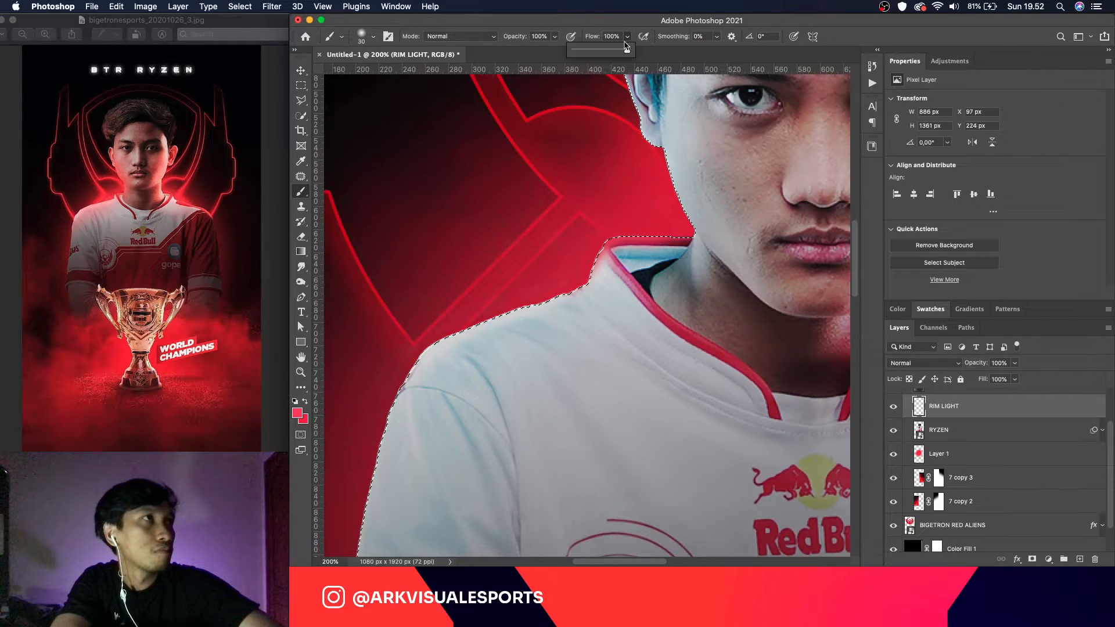
{"action": "left_click_drag", "start_coordinate": [630, 50], "coordinate": [596, 50]}
{"action": "mouse_move", "coordinate": [599, 274]}
{"action": "left_mouse_down"}
{"action": "mouse_move", "coordinate": [575, 272]}
{"action": "mouse_move", "coordinate": [562, 288]}
{"action": "left_mouse_up"}
{"action": "key", "text": "super+z"}
{"action": "mouse_move", "coordinate": [597, 248]}
{"action": "left_mouse_down"}
{"action": "mouse_move", "coordinate": [569, 282]}
{"action": "mouse_move", "coordinate": [456, 324]}
{"action": "mouse_move", "coordinate": [540, 300]}
{"action": "mouse_move", "coordinate": [446, 324]}
{"action": "mouse_move", "coordinate": [560, 294]}
{"action": "mouse_move", "coordinate": [587, 252]}
{"action": "left_mouse_up"}
{"action": "key", "text": "super+d"}
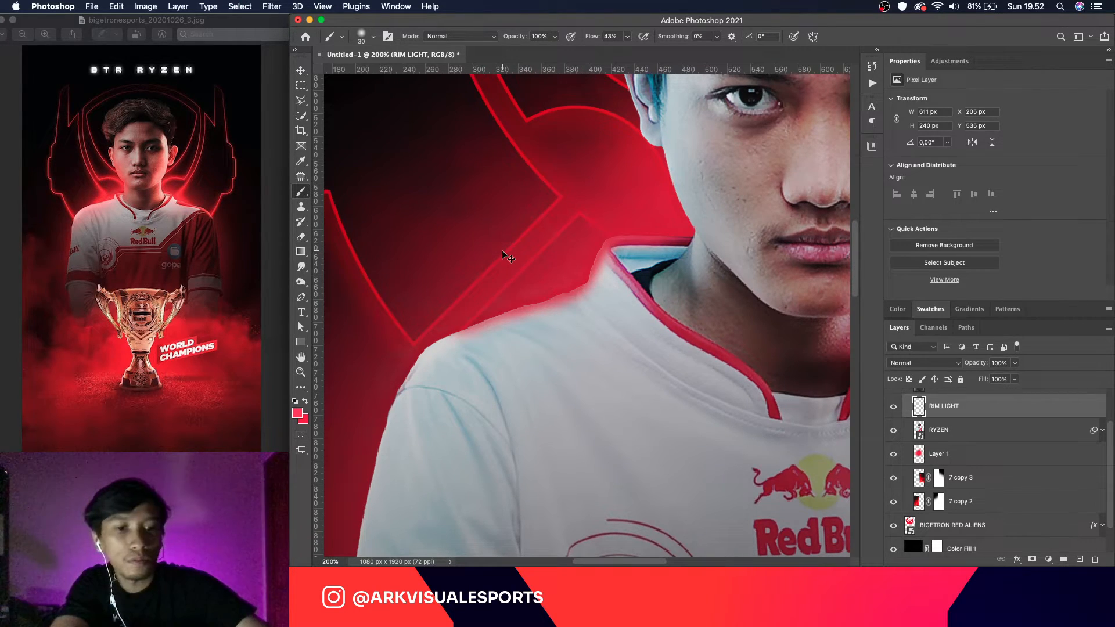
Step: Examine the whole poster at 33.3% and 50% zoom to judge the rim light against the reference
{"action": "key", "text": "super+minus"}
{"action": "key", "text": "super+minus"}
{"action": "key", "text": "super+minus"}
{"action": "key", "text": "super+minus"}
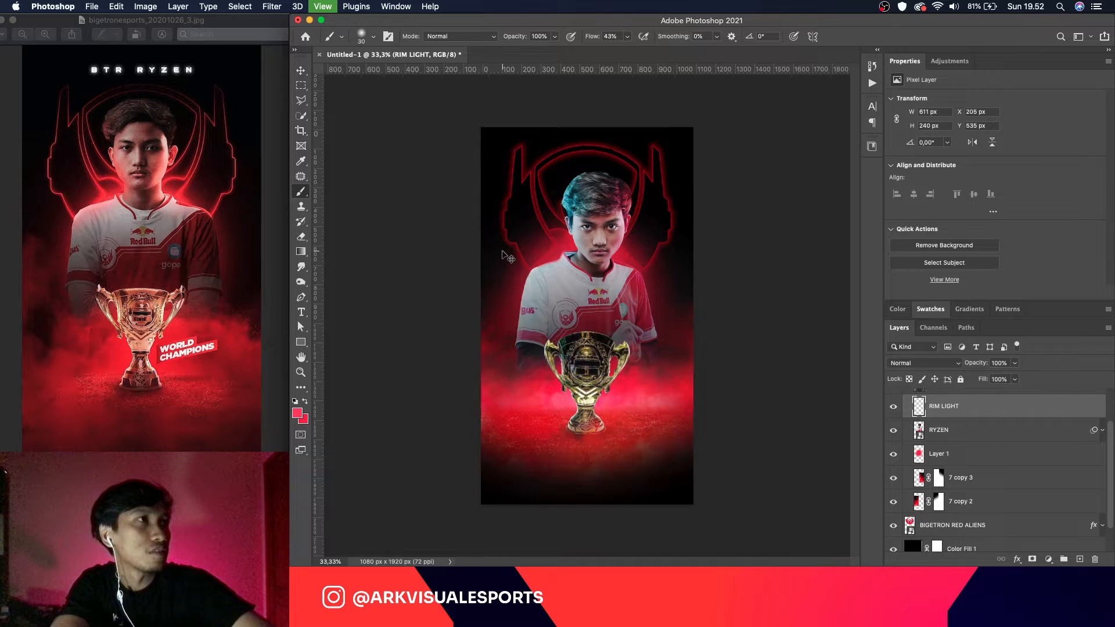
{"action": "key", "text": "super+plus"}
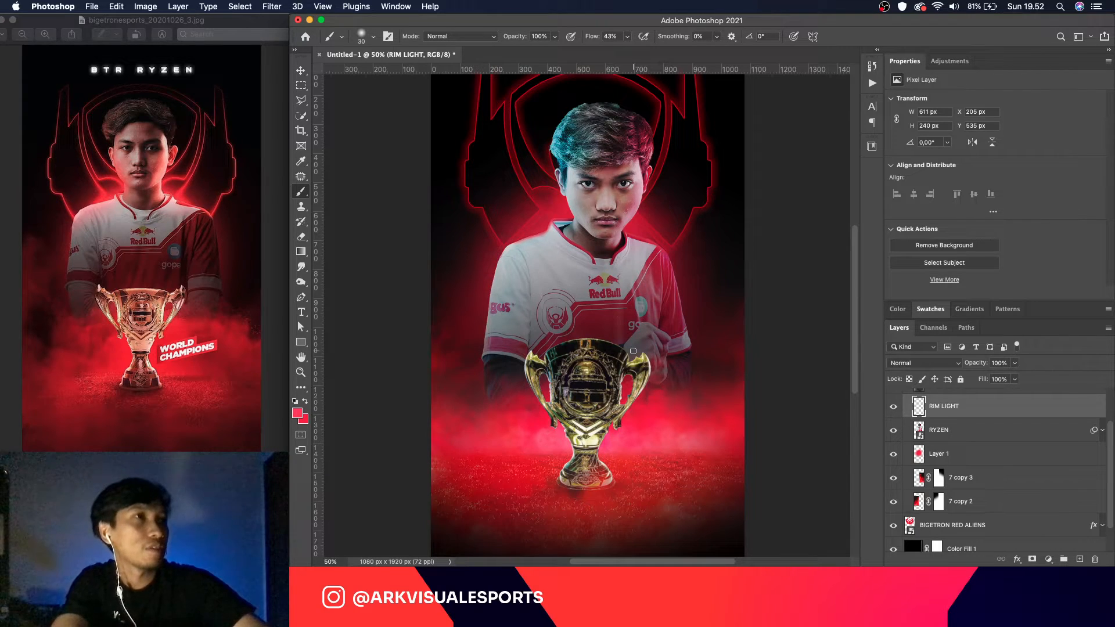
{"action": "key", "text": "super+minus"}
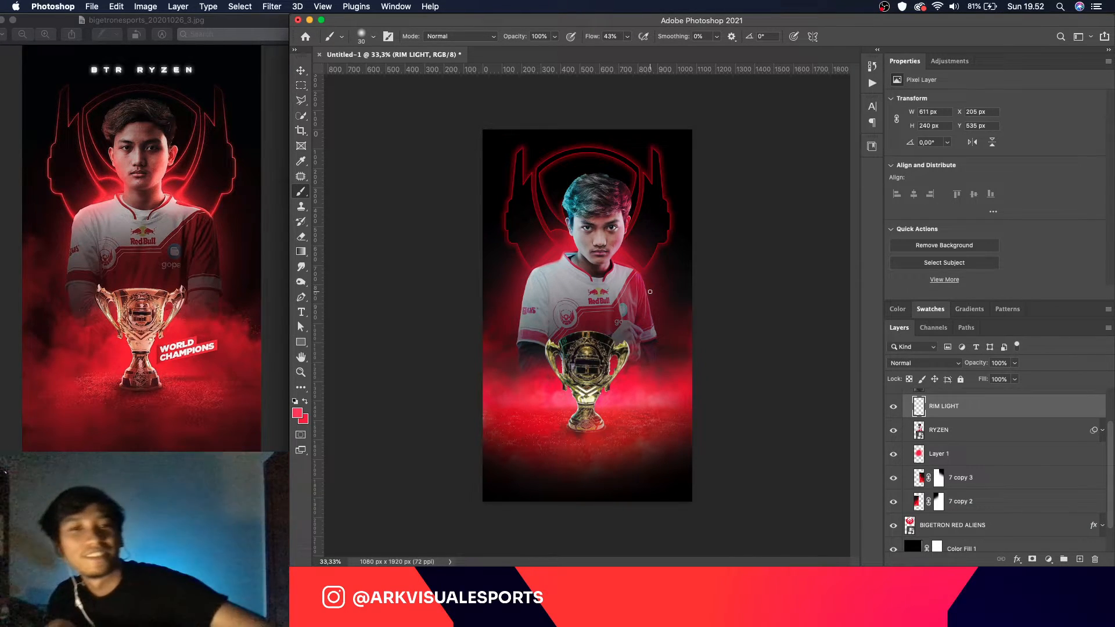
{"action": "key", "text": "super+plus"}
{"action": "key", "text": "super+plus"}
{"action": "key", "text": "super+minus"}
{"action": "key", "text": "super+minus"}
{"action": "key", "text": "super+plus"}
{"action": "key", "text": "super+plus"}
{"action": "key", "text": "super+minus"}
{"action": "key", "text": "super+minus"}
{"action": "key", "text": "super+plus"}
{"action": "key", "text": "super+minus"}
{"action": "key", "text": "super+plus"}
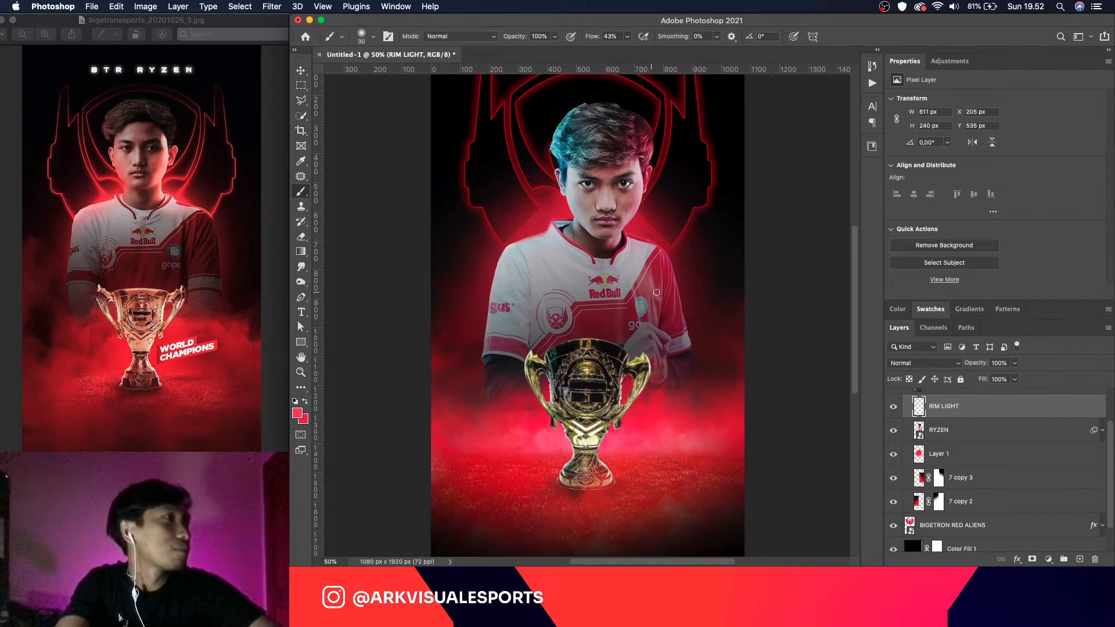
Step: Collapse the RYZEN group and make the RUMPUT DEPAN group active
{"action": "scroll", "coordinate": [994, 446], "scroll_direction": "up", "scroll_amount": 2}
{"action": "left_click", "coordinate": [907, 410]}
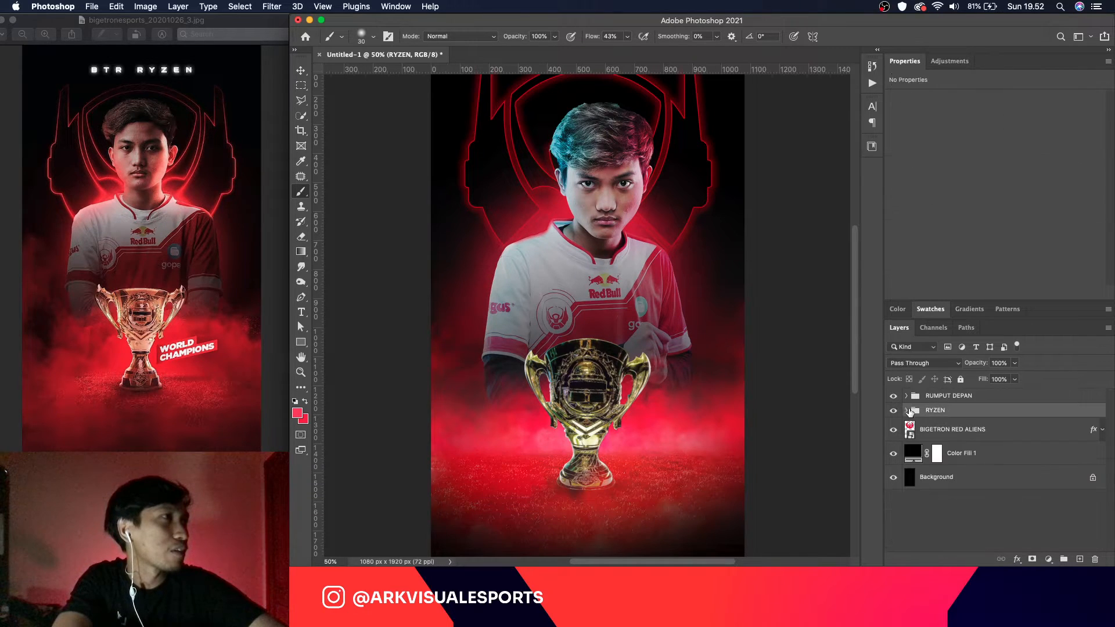
{"action": "scroll", "coordinate": [761, 368], "scroll_direction": "up", "scroll_amount": 10}
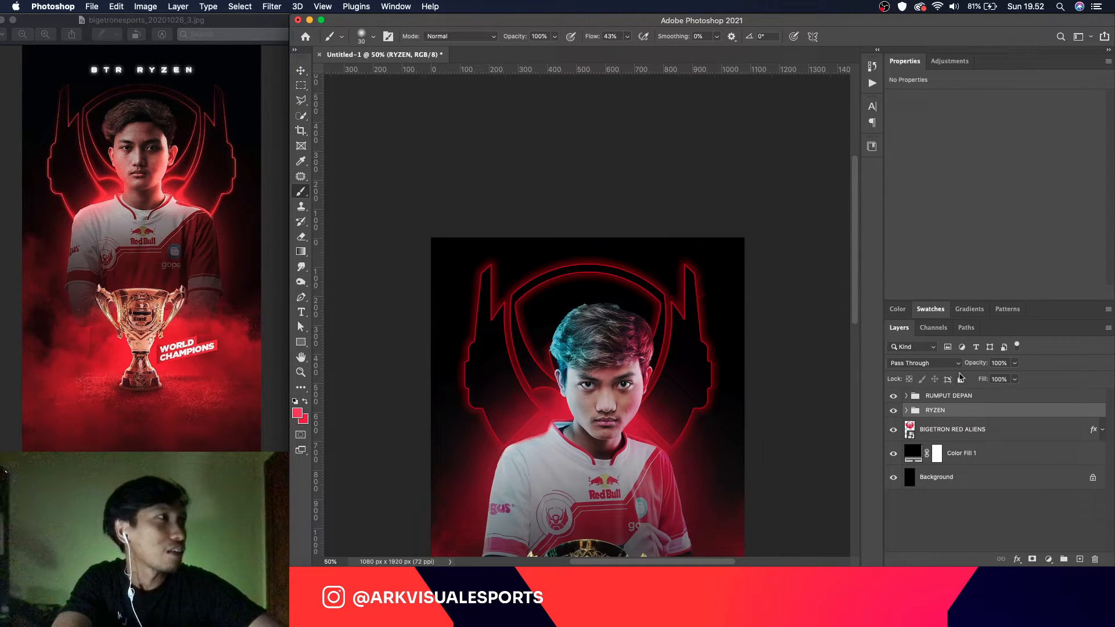
{"action": "left_click", "coordinate": [966, 398]}
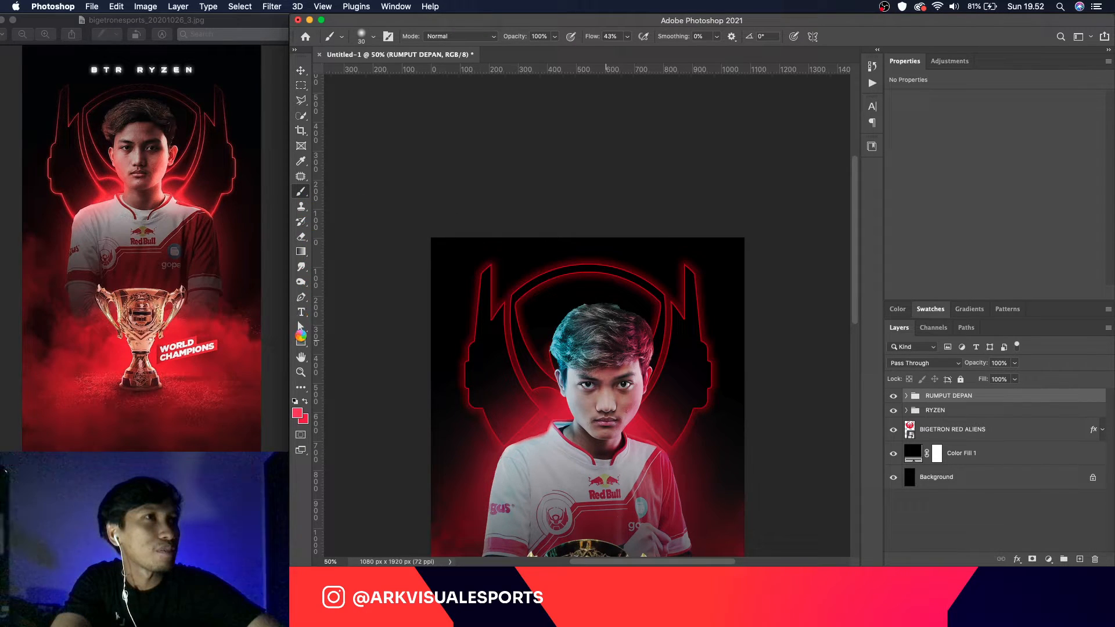
Step: Add a white 40 pt Versa placeholder text layer just above the player's hair, on top of the RUMPUT DEPAN group
{"action": "left_click", "coordinate": [301, 312]}
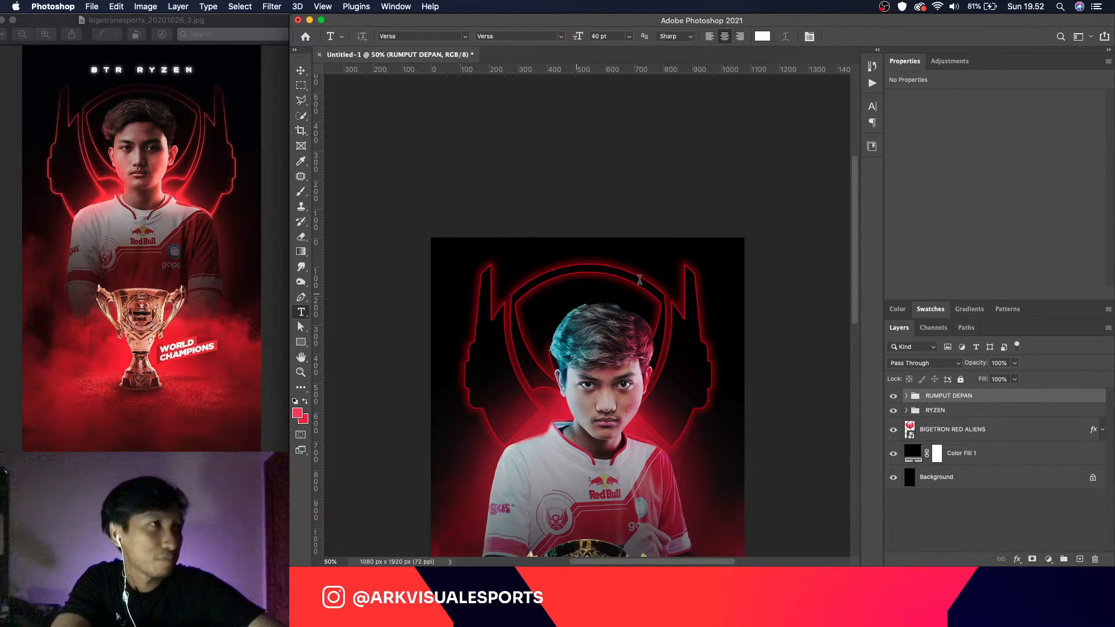
{"action": "left_click", "coordinate": [577, 292]}
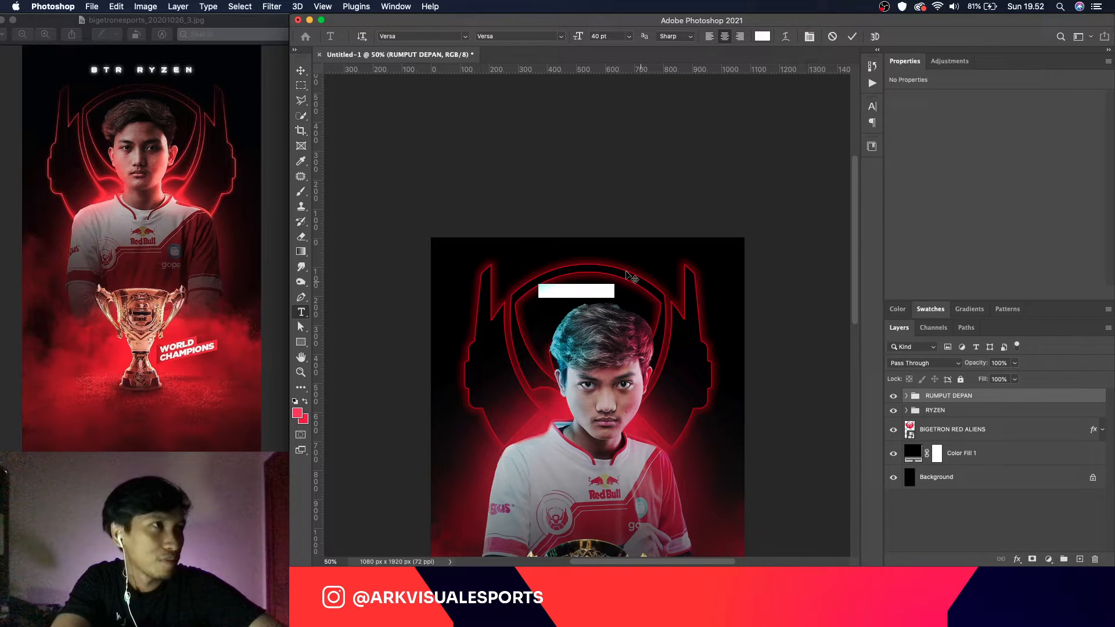
{"action": "left_click", "coordinate": [302, 71]}
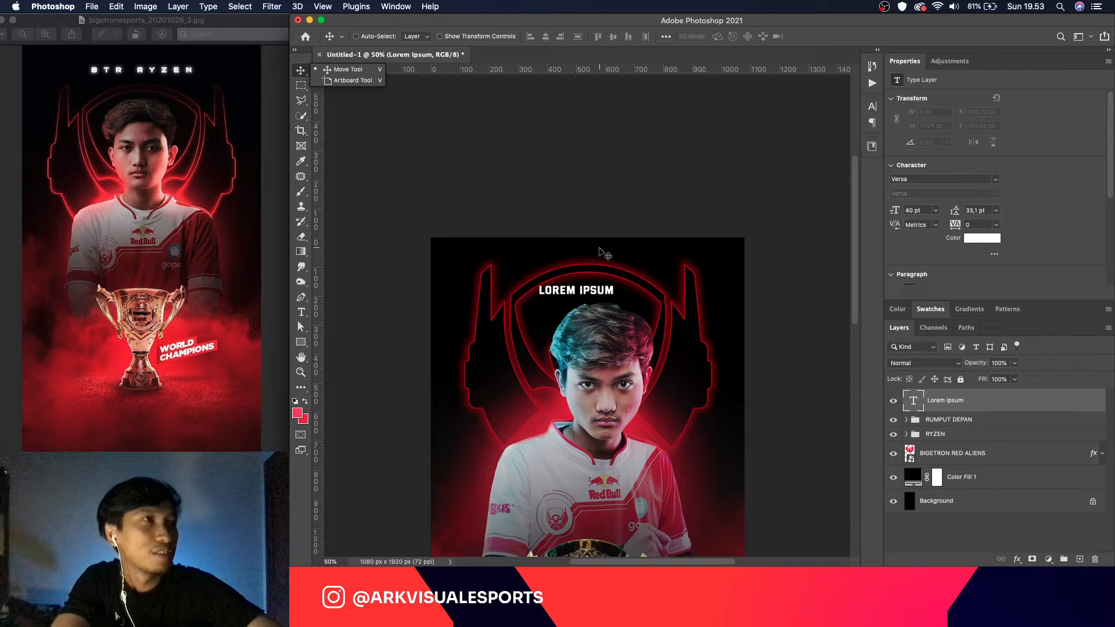
{"action": "left_click", "coordinate": [482, 106]}
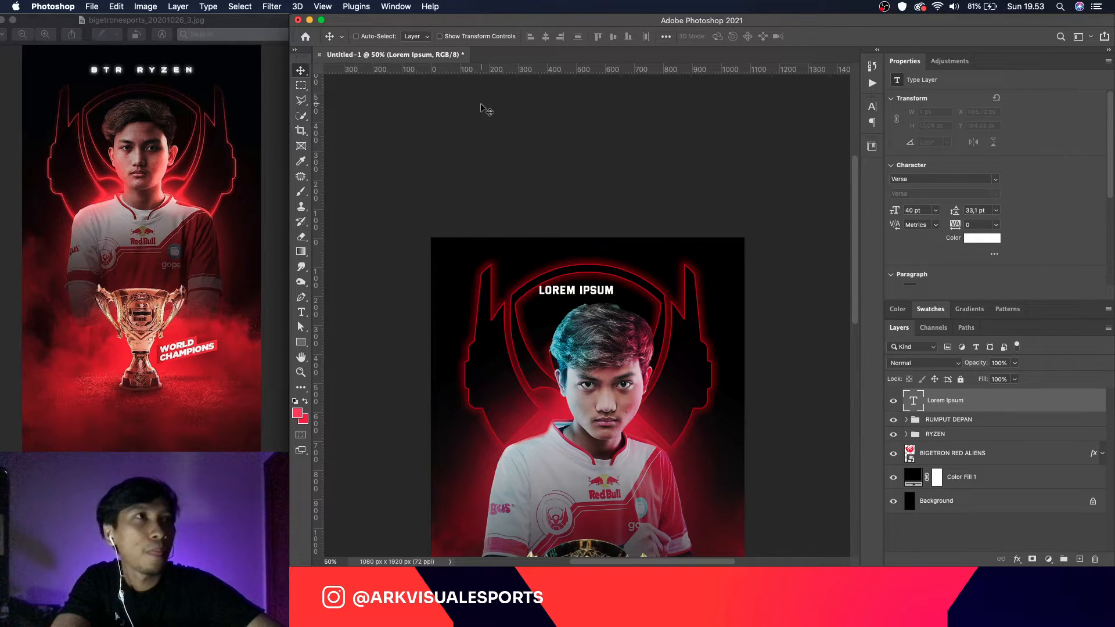
{"action": "double_click", "coordinate": [402, 68]}
{"action": "left_click", "coordinate": [371, 131]}
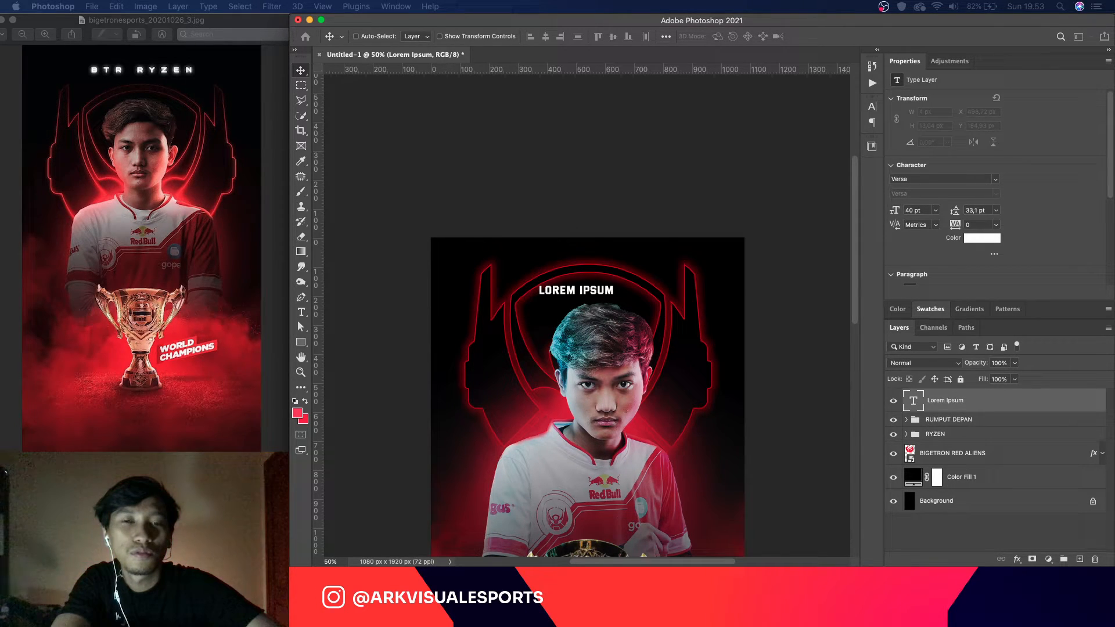
Step: Save the layered document in Photoshop format as ryzen in the _01 Poster Bigetron folder
{"action": "key", "text": "super+s"}
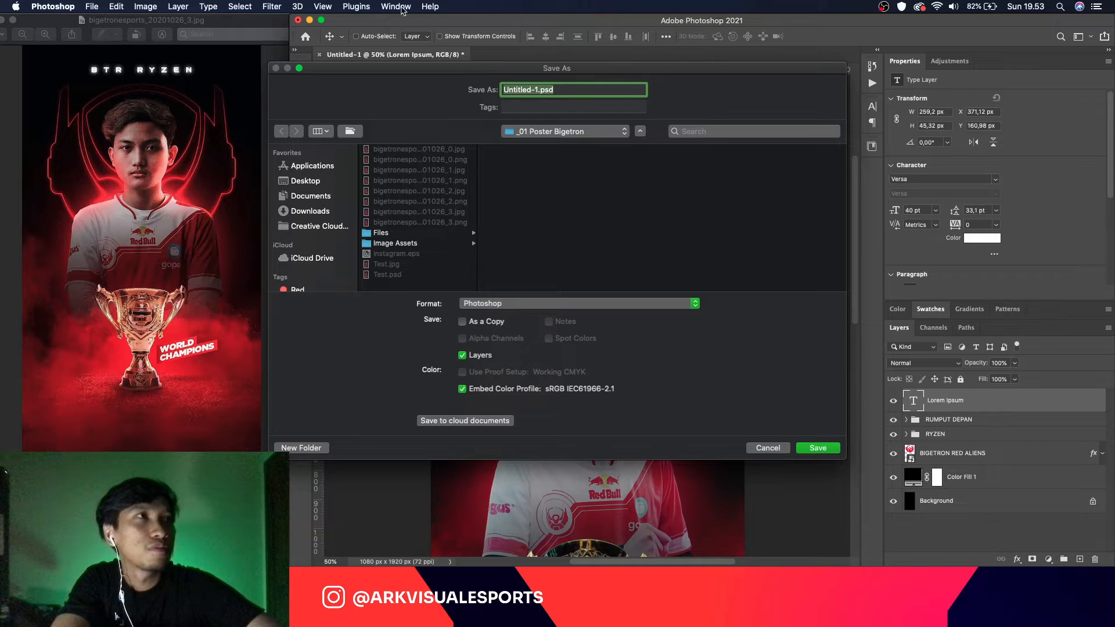
{"action": "type", "text": "ryzen"}
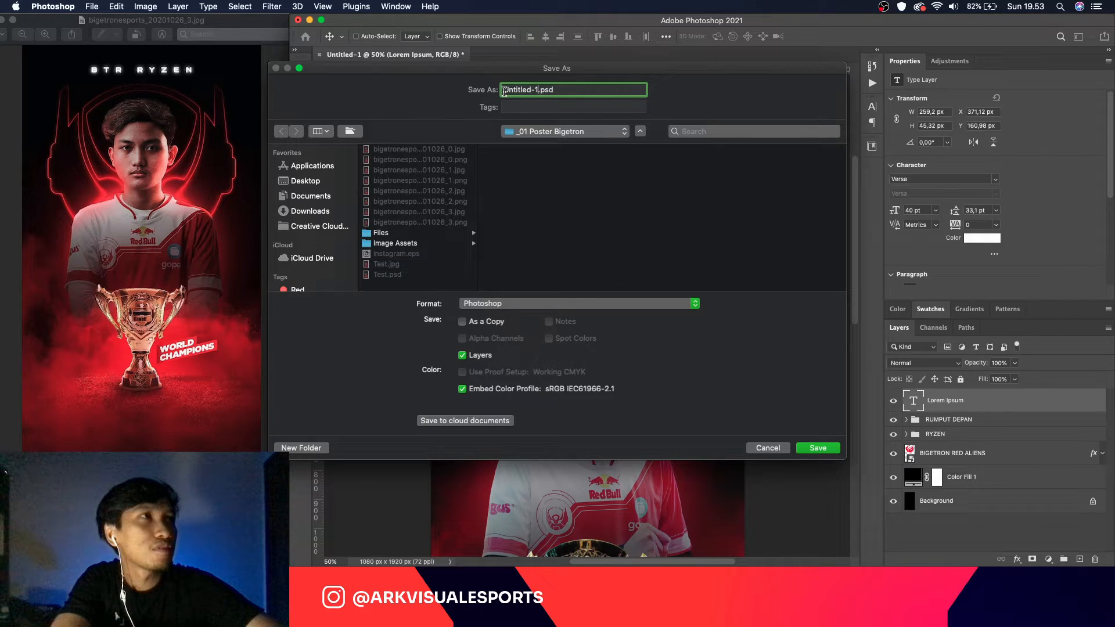
{"action": "key", "text": "Return"}
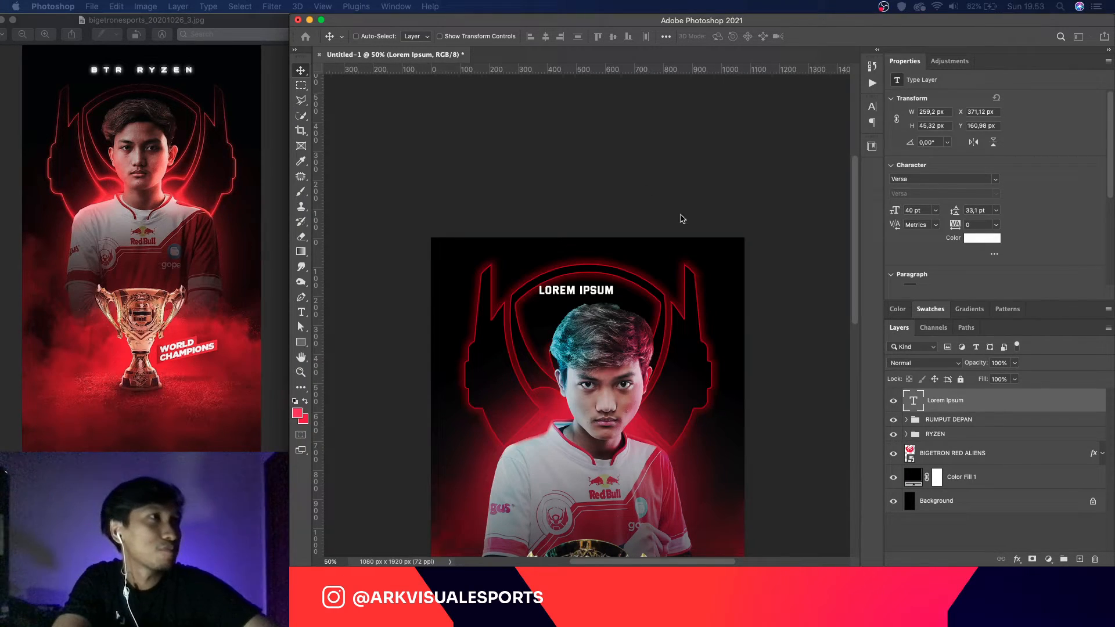
Step: Replace the placeholder text above the player's hair with the title BTR RYZEN
{"action": "scroll", "coordinate": [696, 321], "scroll_direction": "down", "scroll_amount": 2}
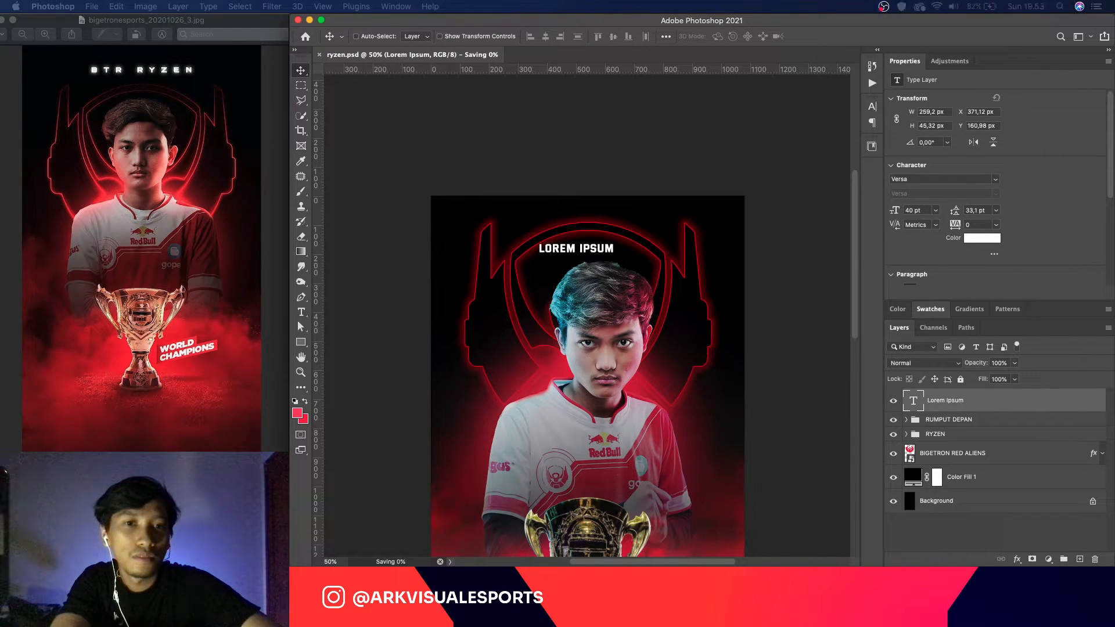
{"action": "double_click", "coordinate": [913, 400]}
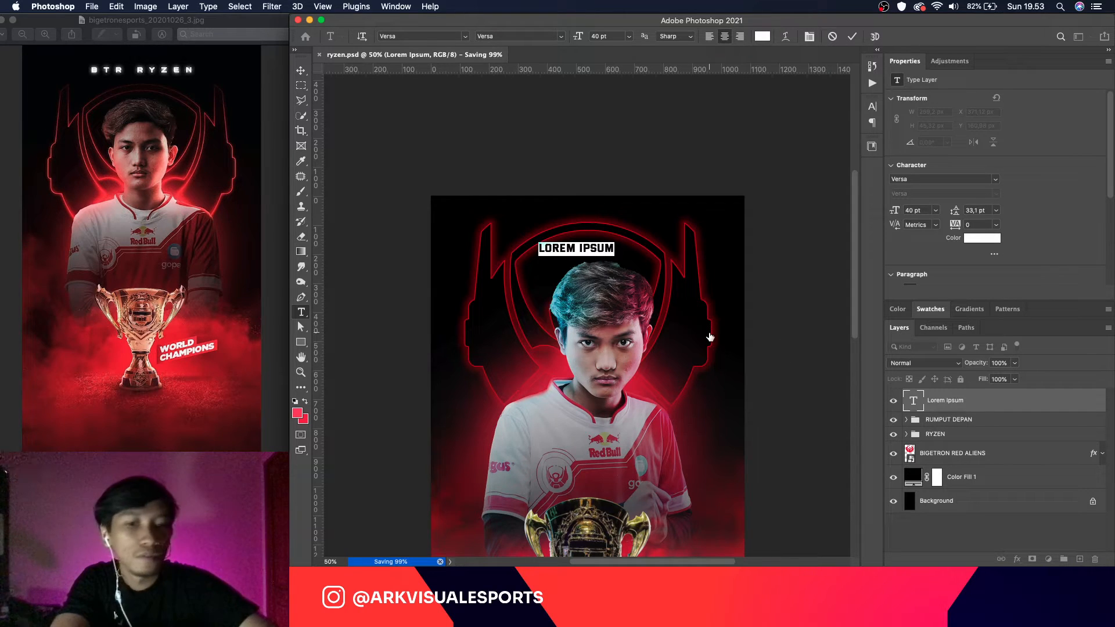
{"action": "type", "text": "BTR RYZEN"}
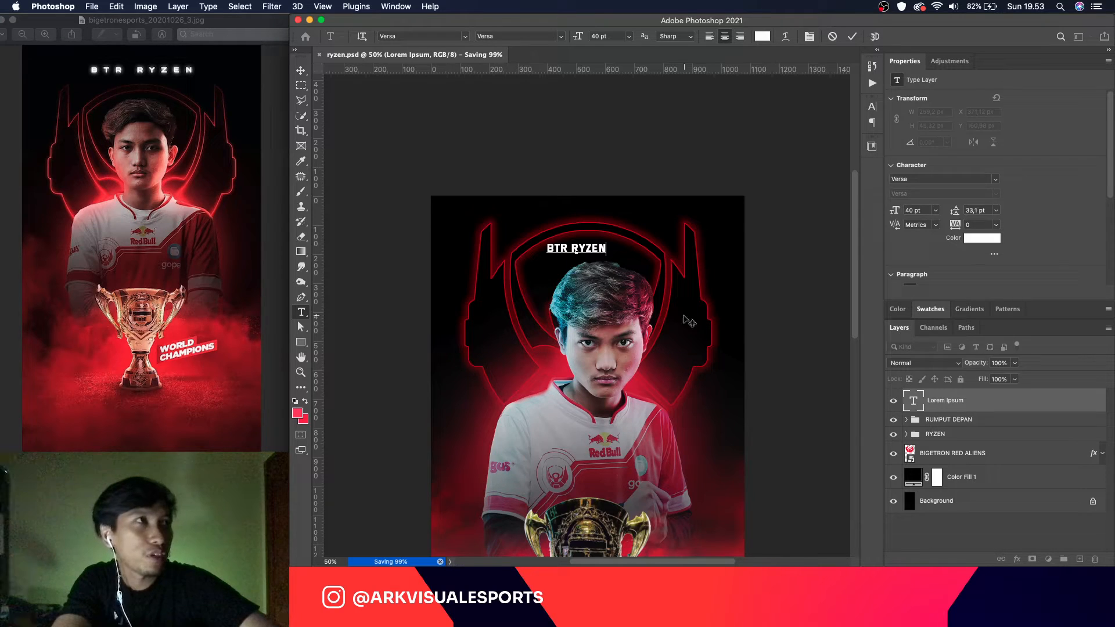
Step: Change the title's font to Monument Extended Regular and move the title up onto the emblem's upper arc
{"action": "key", "text": "super"}
{"action": "key", "text": "super+equal"}
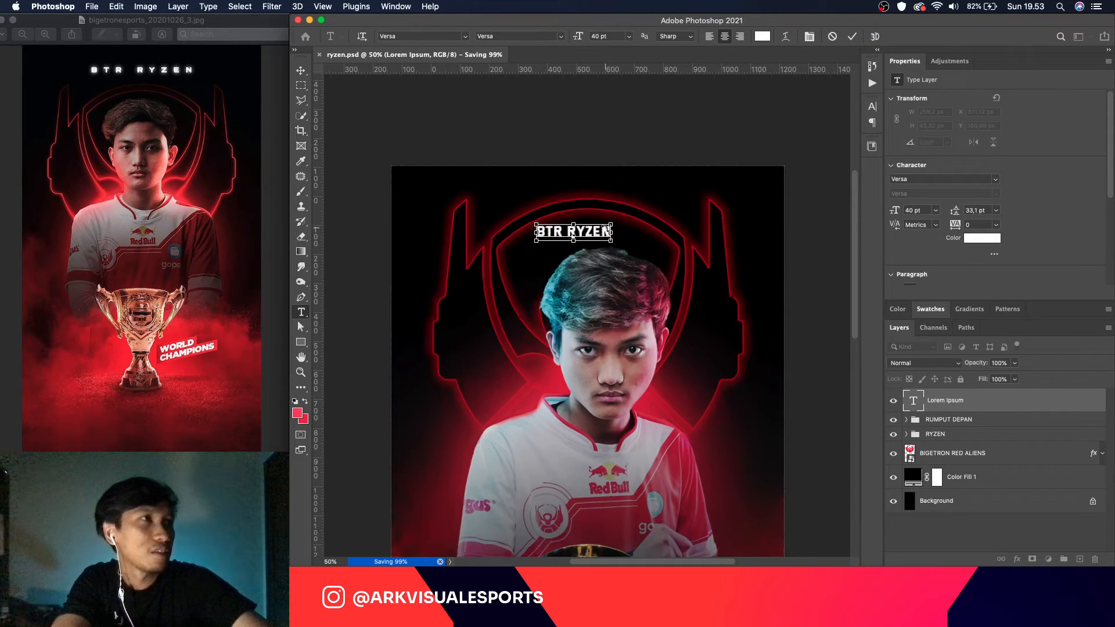
{"action": "scroll", "coordinate": [598, 230], "scroll_direction": "up", "scroll_amount": 2}
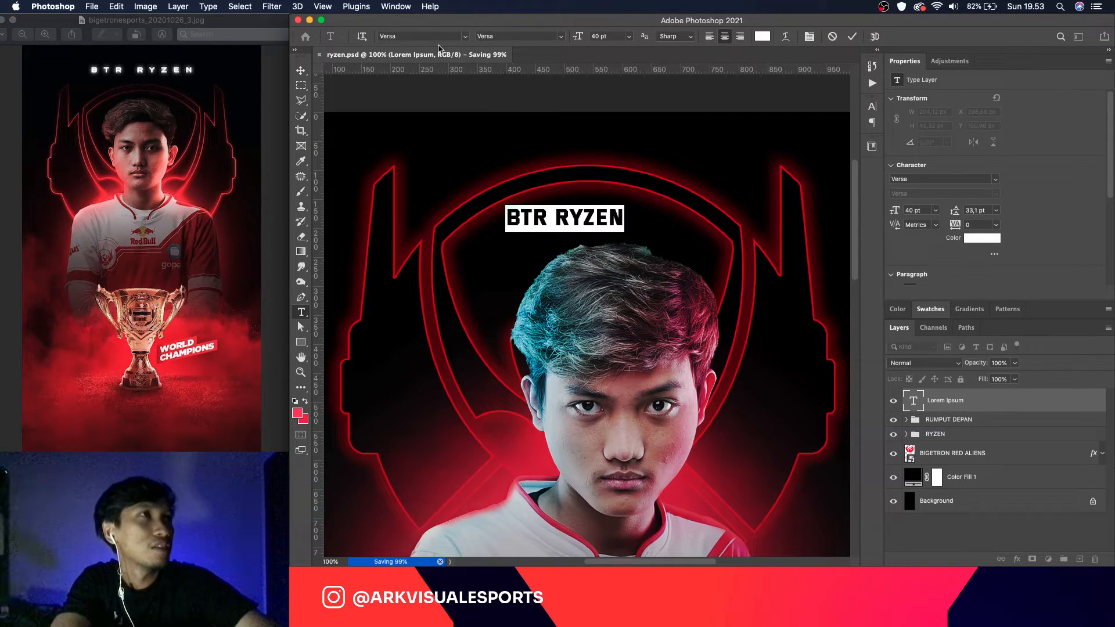
{"action": "left_click", "coordinate": [464, 36]}
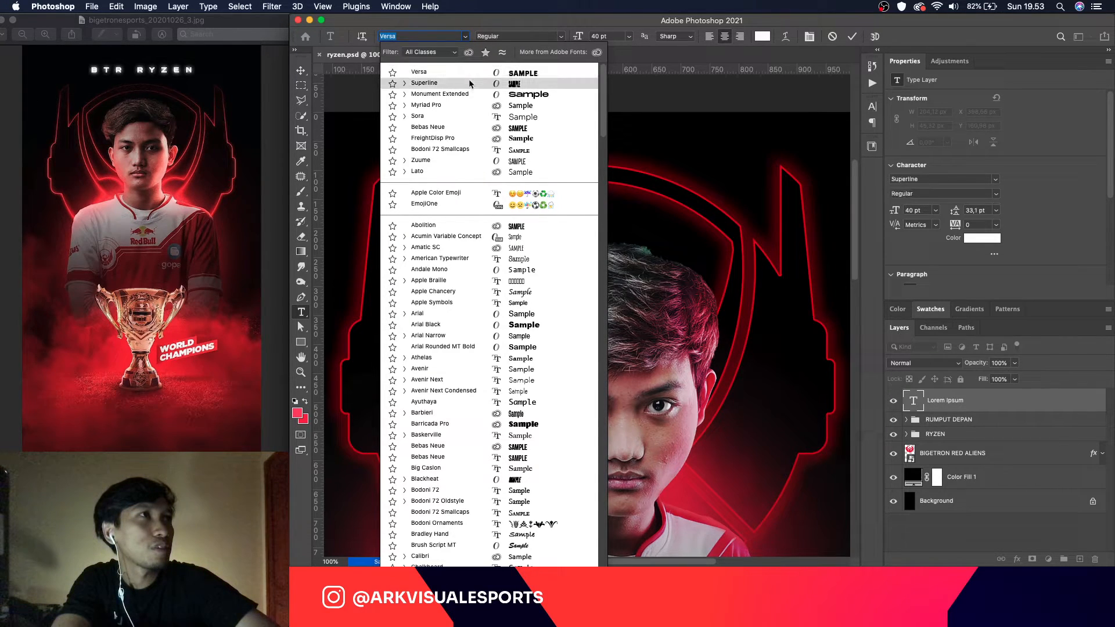
{"action": "left_click", "coordinate": [448, 94]}
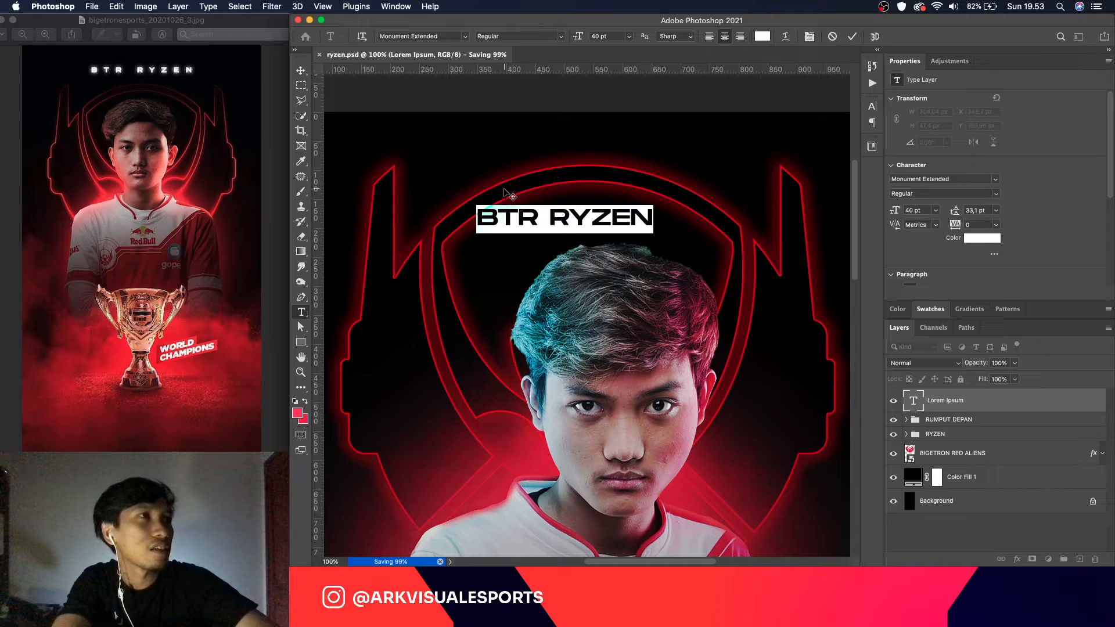
{"action": "left_click", "coordinate": [300, 71]}
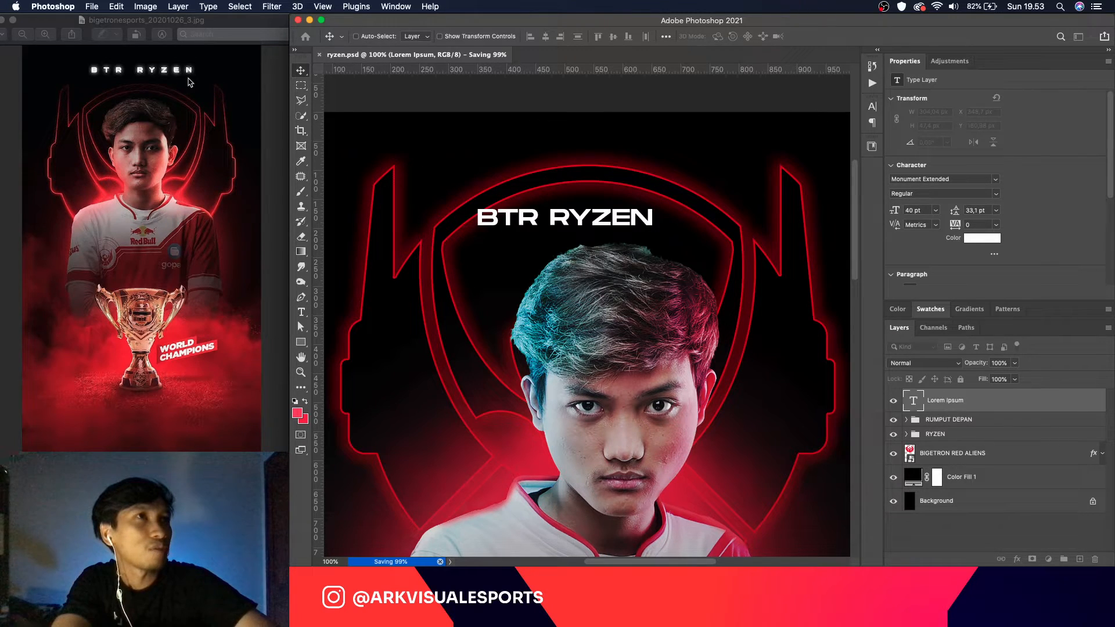
{"action": "left_click_drag", "start_coordinate": [607, 210], "coordinate": [604, 173]}
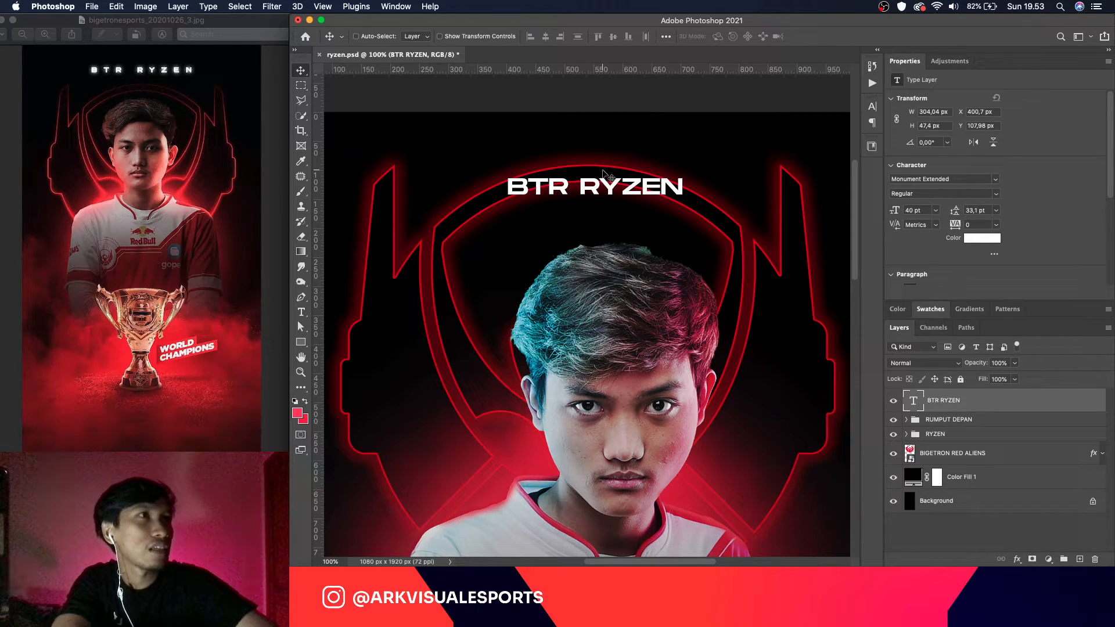
Step: Widen the letter spacing of the BTR RYZEN title to a tracking of 500
{"action": "double_click", "coordinate": [913, 402]}
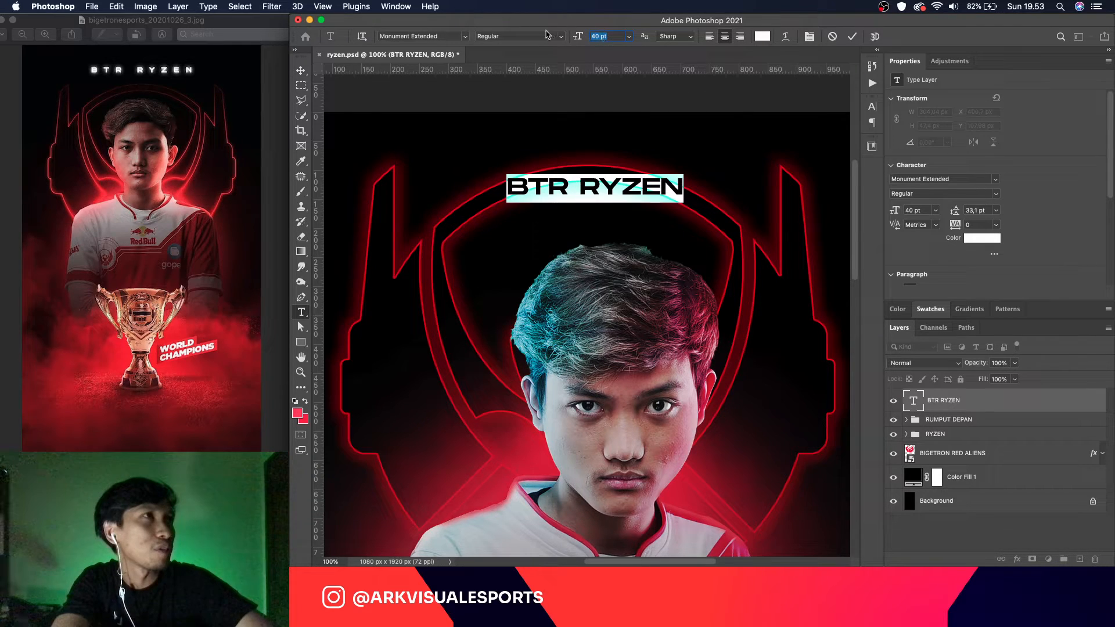
{"action": "left_click", "coordinate": [872, 106]}
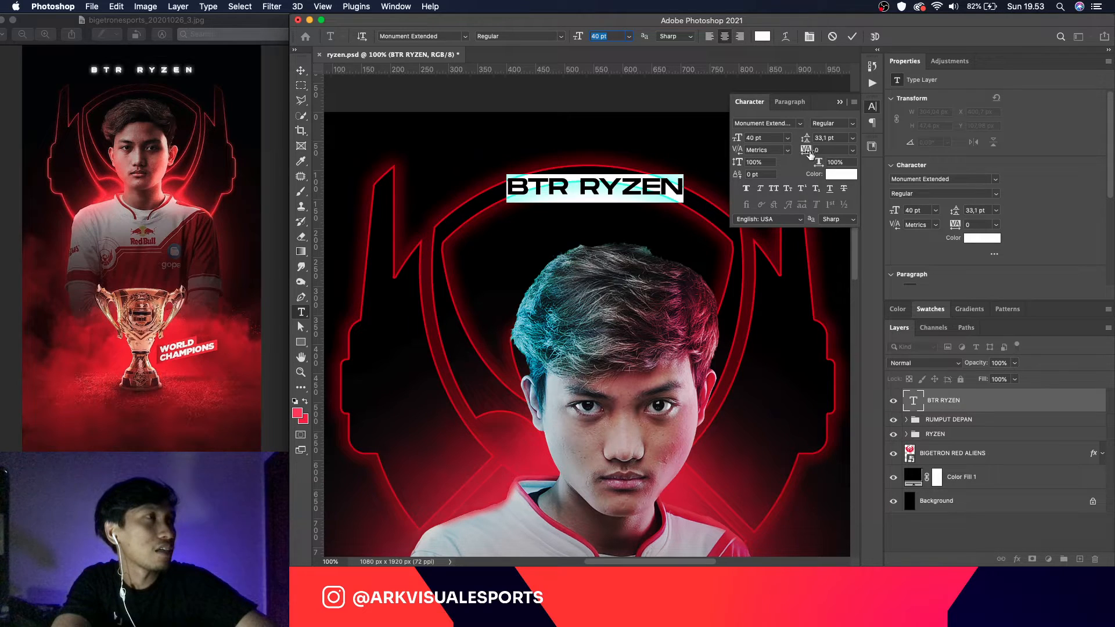
{"action": "left_click", "coordinate": [820, 150]}
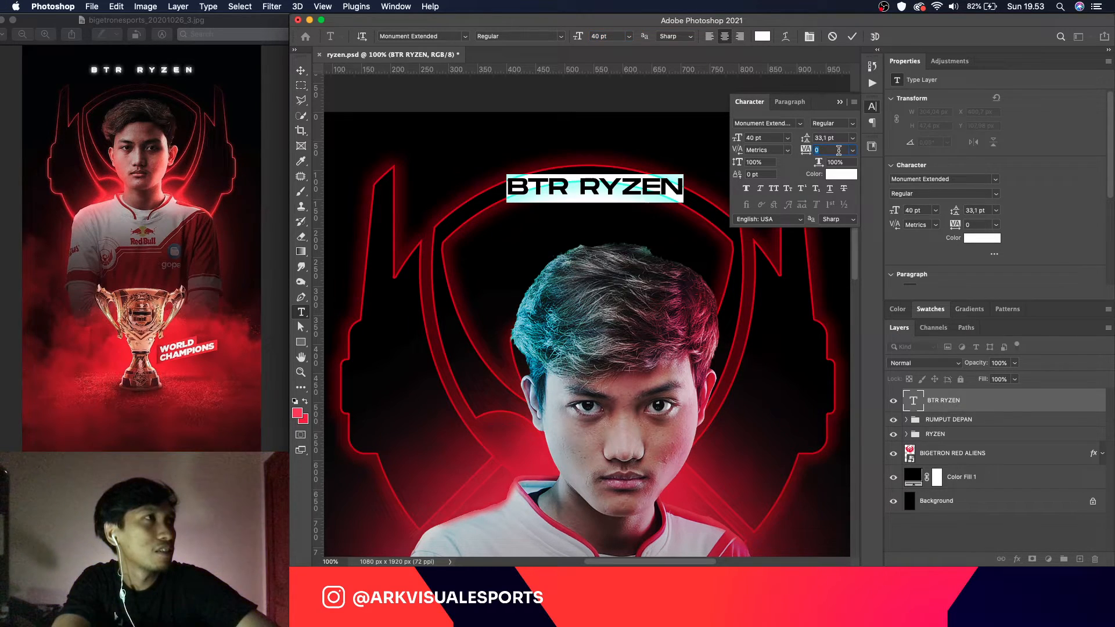
{"action": "type", "text": "24"}
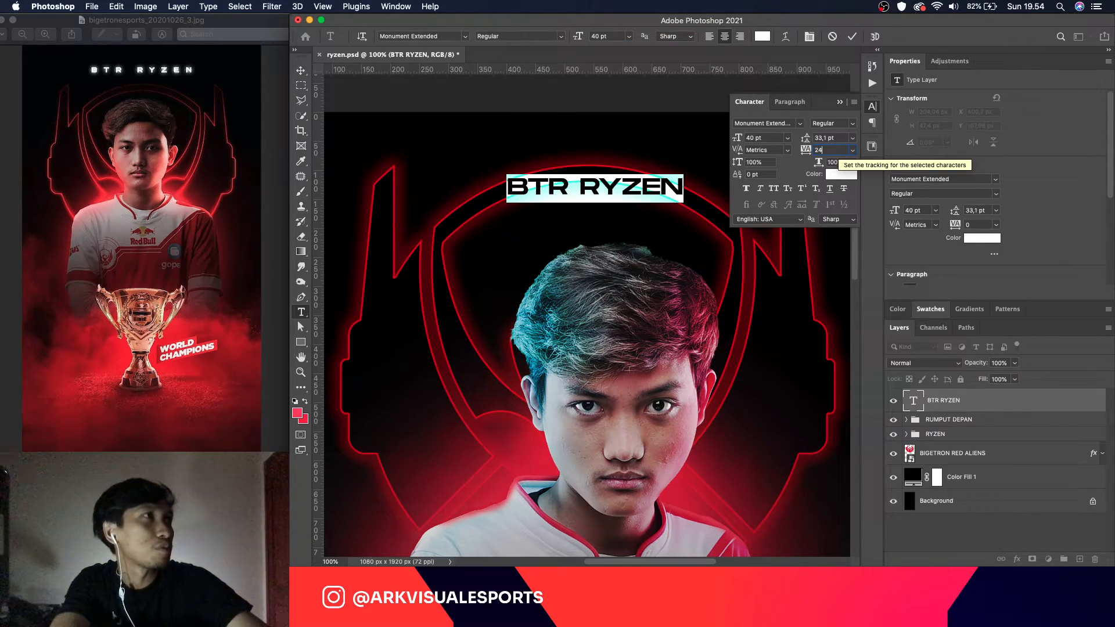
{"action": "type", "text": "0"}
{"action": "key", "text": "Return"}
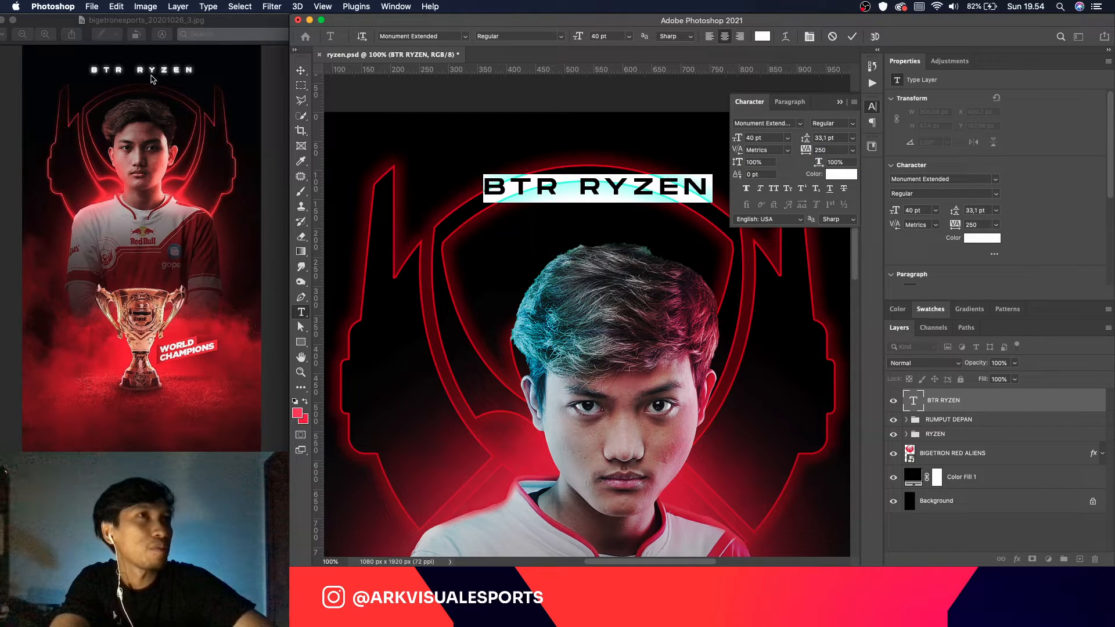
{"action": "left_click", "coordinate": [828, 152]}
{"action": "type", "text": "500"}
{"action": "key", "text": "Return"}
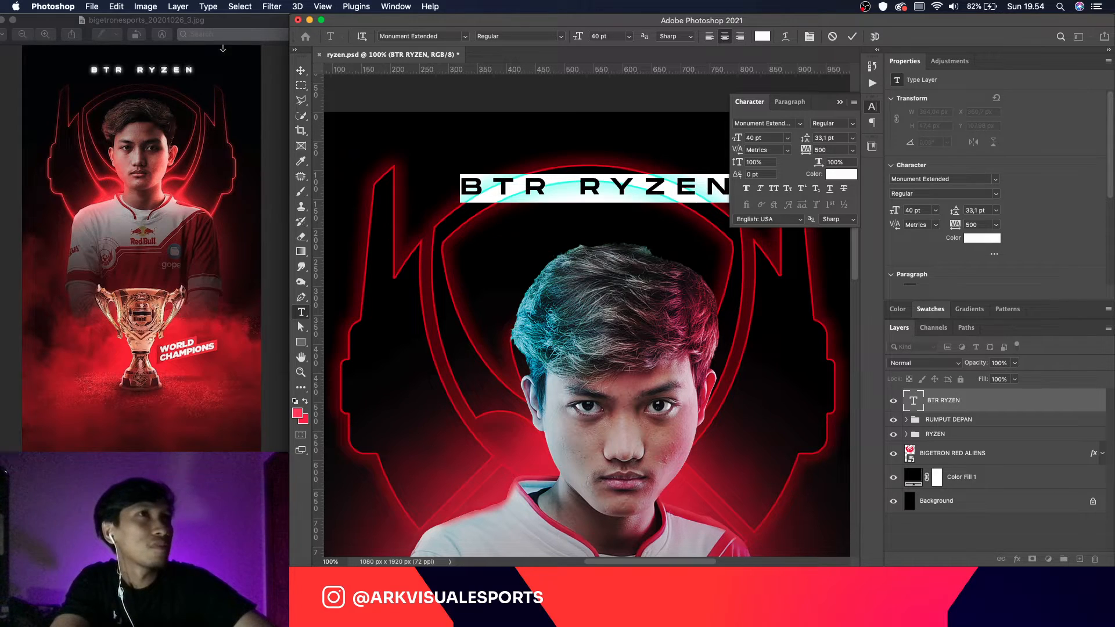
{"action": "left_click", "coordinate": [872, 107]}
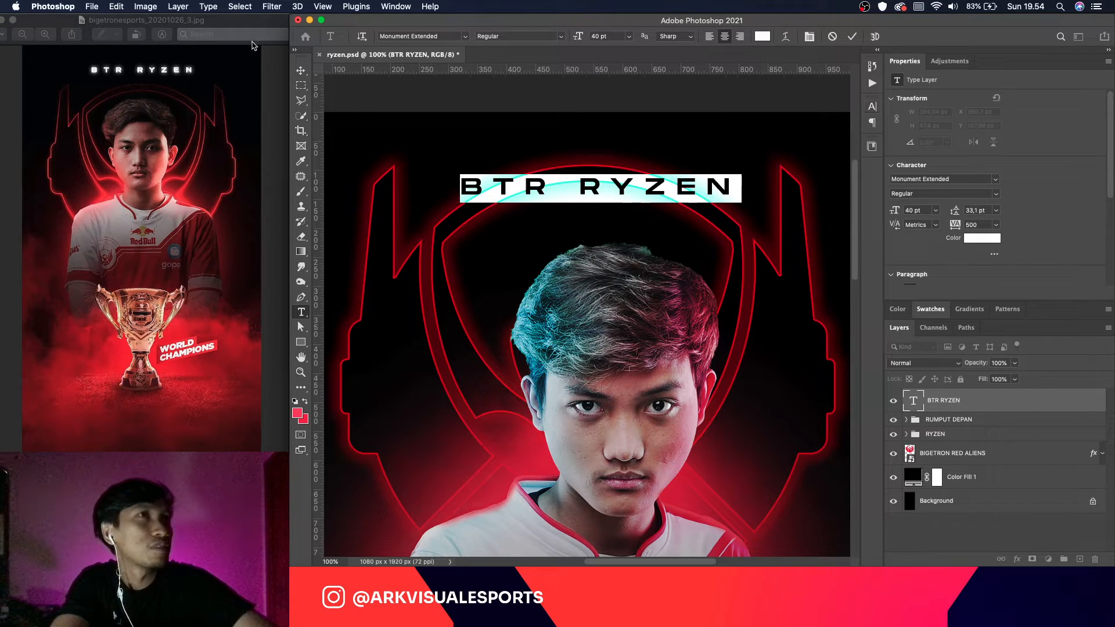
{"action": "left_click", "coordinate": [301, 71]}
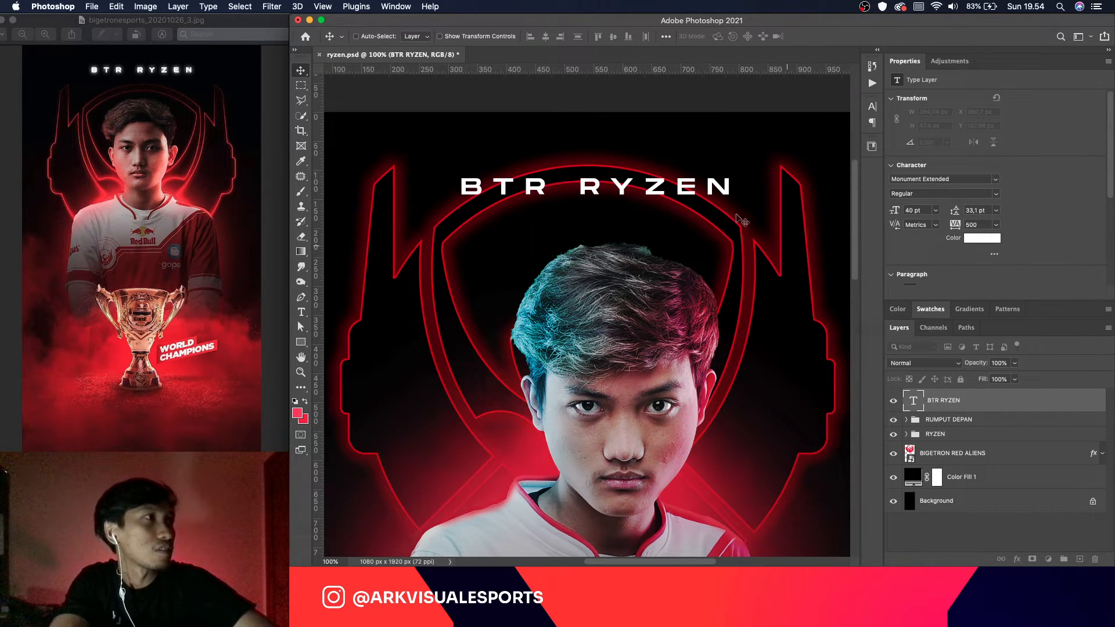
Step: Scale the BTR RYZEN title proportionally down to 79%
{"action": "key", "text": "ctrl+t"}
{"action": "left_click_drag", "start_coordinate": [741, 202], "coordinate": [718, 183]}
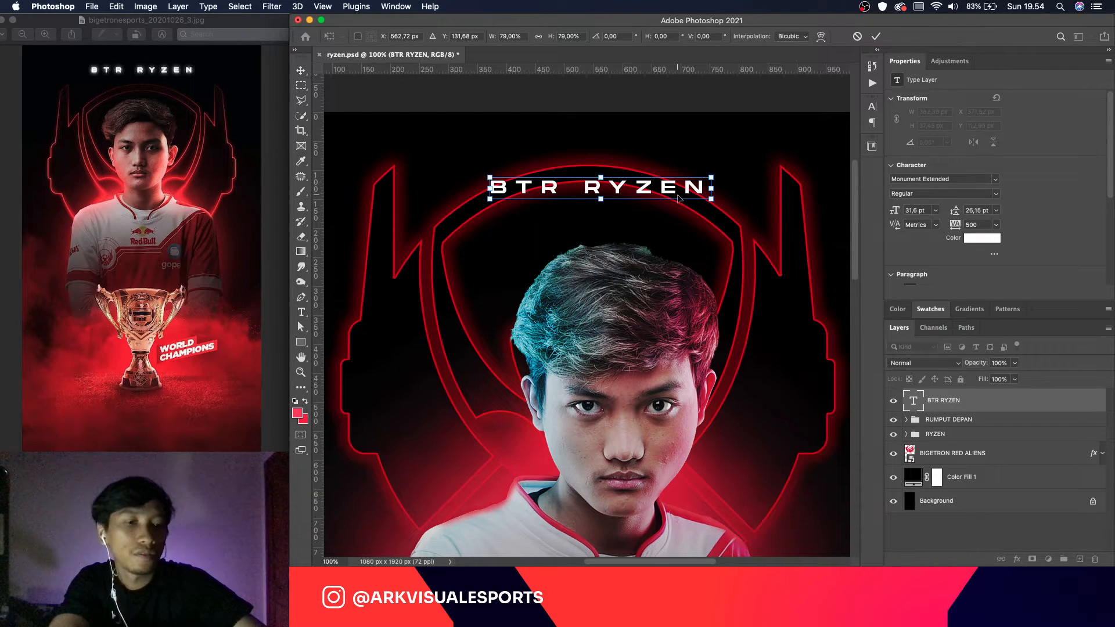
{"action": "key", "text": "Return"}
Step: Position the BTR RYZEN title over the emblem's upper arc at about X 359 px, Y 113 px
{"action": "left_click_drag", "start_coordinate": [662, 193], "coordinate": [652, 189]}
{"action": "key", "text": "super+minus"}
{"action": "key", "text": "super+minus"}
{"action": "key", "text": "super+minus"}
{"action": "key", "text": "super+plus"}
{"action": "key", "text": "super+plus"}
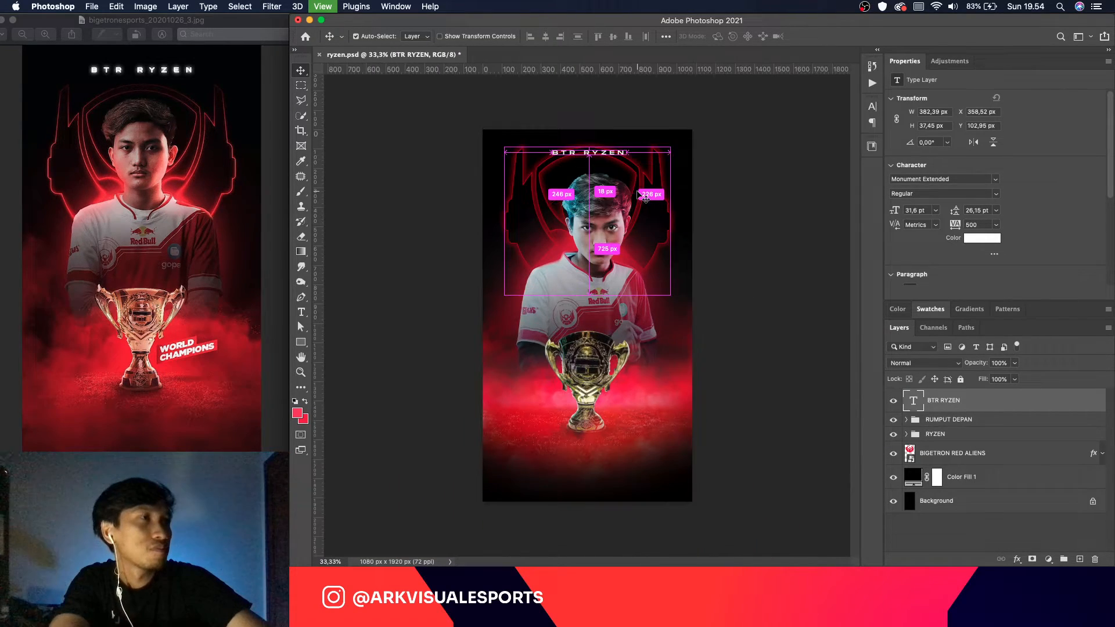
{"action": "scroll", "coordinate": [662, 201], "scroll_direction": "up", "scroll_amount": 2}
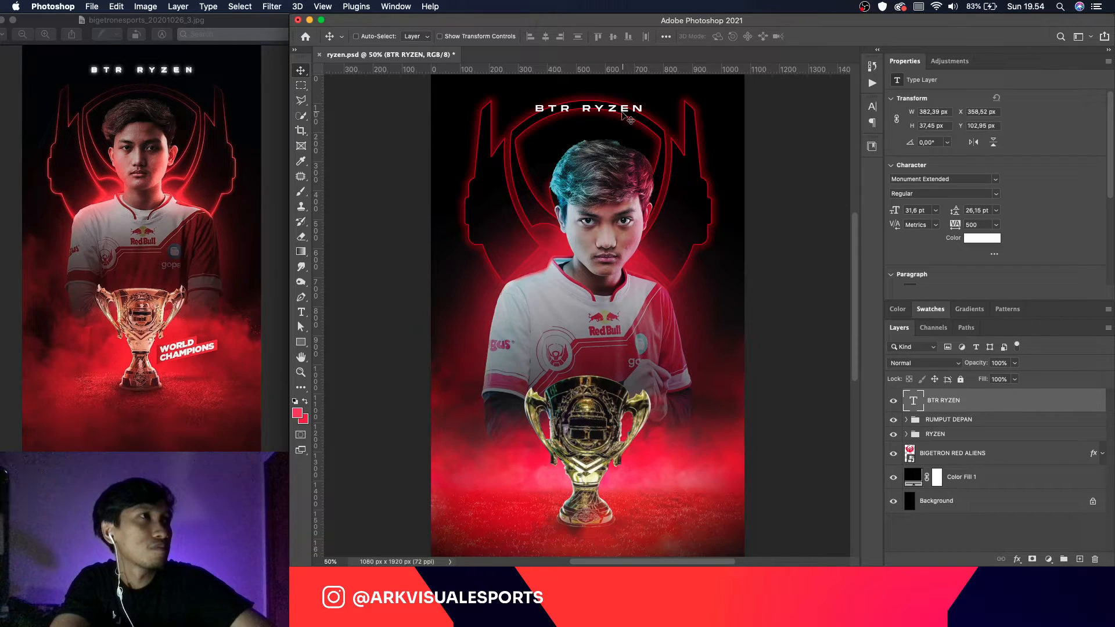
{"action": "key", "text": "shift+Down"}
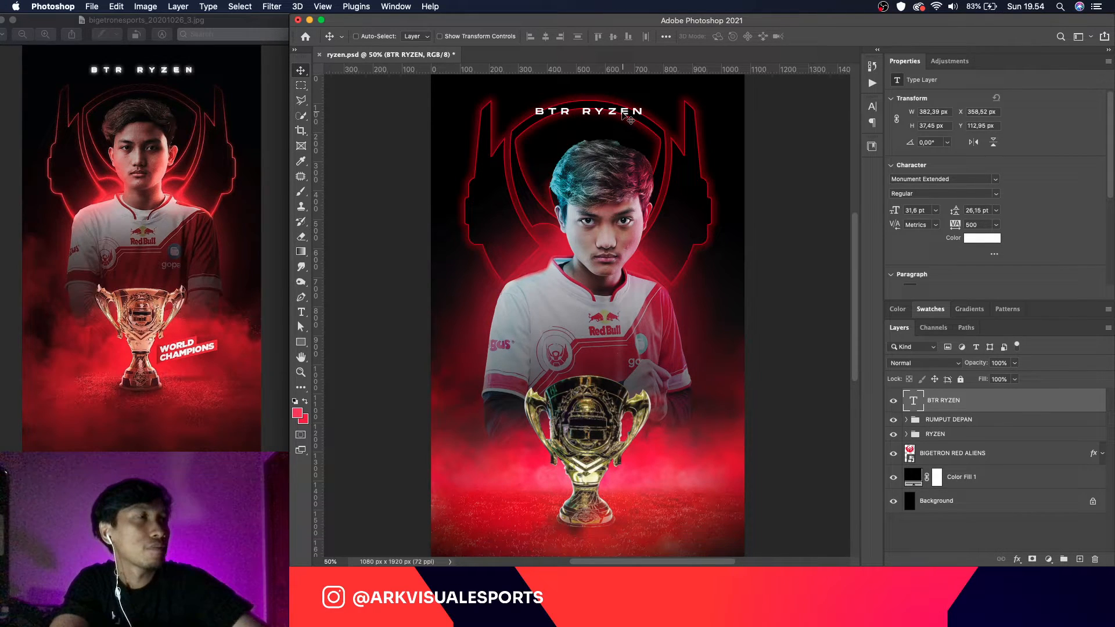
Step: Shift the whole RYZEN group slightly down and to the left, fine-tuning its horizontal position under the title
{"action": "left_click", "coordinate": [933, 435]}
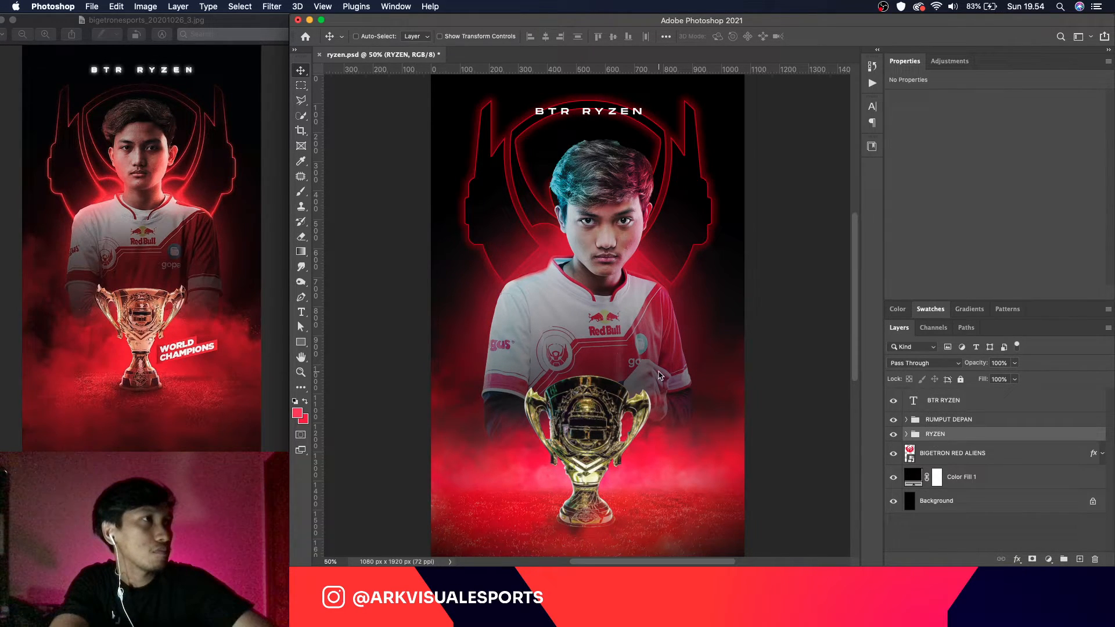
{"action": "left_click_drag", "start_coordinate": [651, 379], "coordinate": [653, 379]}
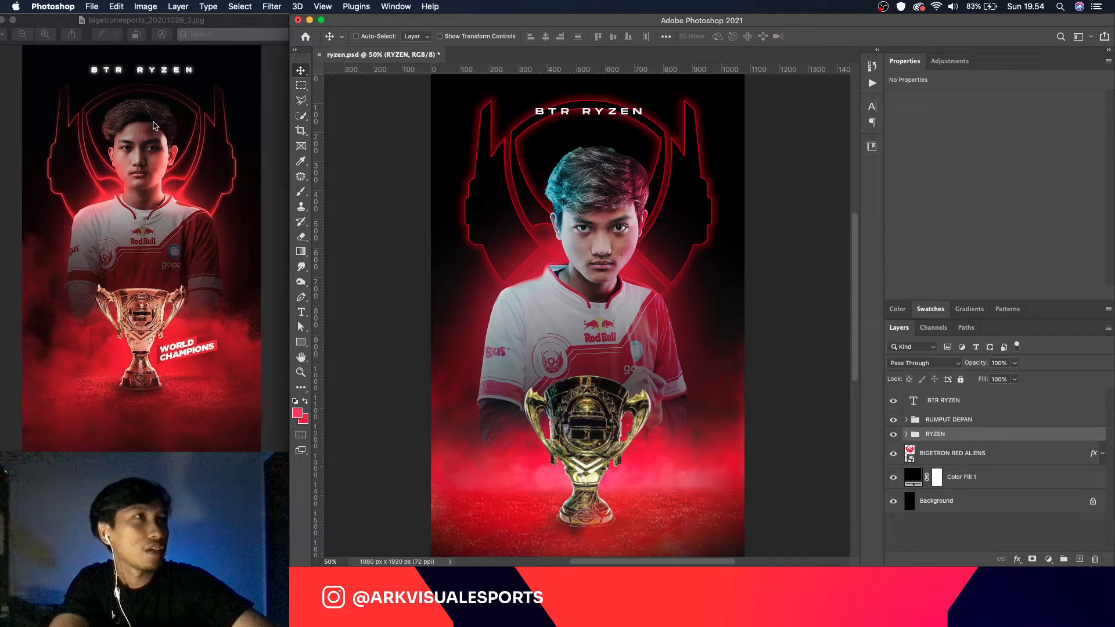
{"action": "key", "text": "Right"}
{"action": "key", "text": "Right"}
{"action": "key", "text": "Right"}
{"action": "key", "text": "Right"}
{"action": "key", "text": "Right"}
{"action": "key", "text": "Right"}
{"action": "key", "text": "Right"}
{"action": "key", "text": "Right"}
{"action": "key", "text": "Right"}
{"action": "key", "text": "Right"}
{"action": "key", "text": "Right"}
{"action": "key", "text": "Right"}
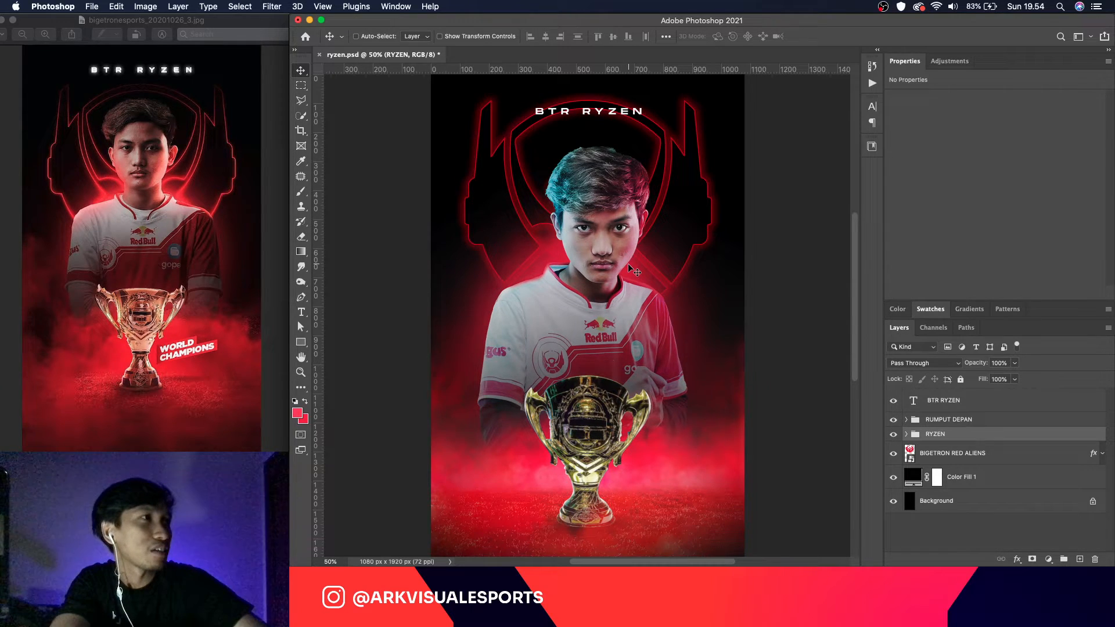
{"action": "key", "text": "Left"}
{"action": "key", "text": "Left"}
{"action": "key", "text": "Left"}
{"action": "key", "text": "Left"}
{"action": "key", "text": "Left"}
{"action": "key", "text": "Left"}
{"action": "key", "text": "Left"}
{"action": "key", "text": "Left"}
{"action": "key", "text": "Left"}
{"action": "key", "text": "Left"}
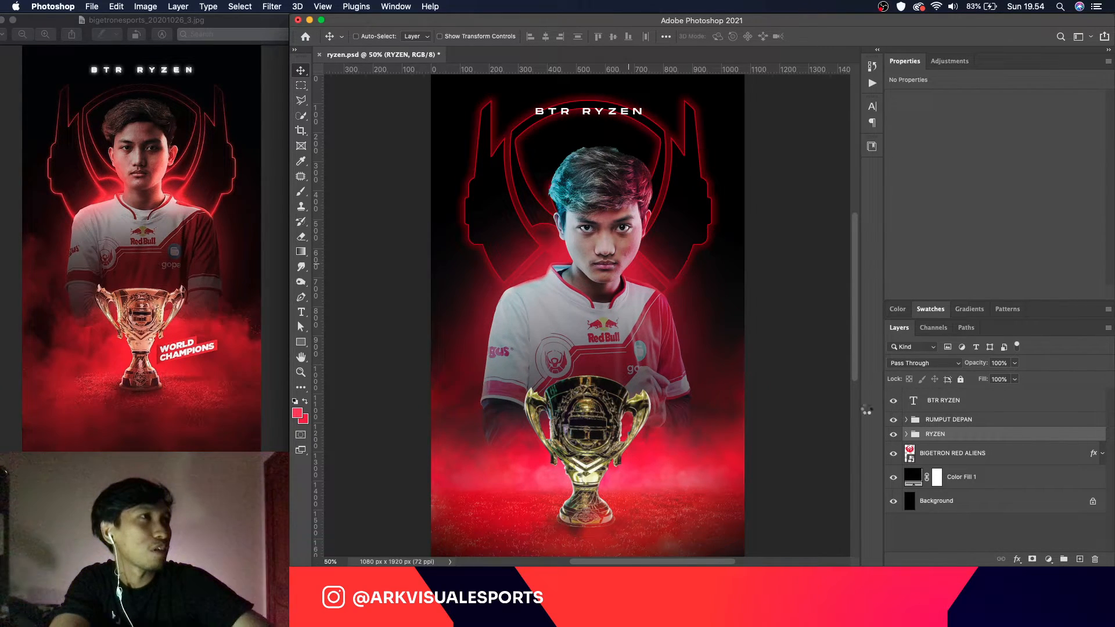
Step: Try to reposition the 7 copy 3 smoke layer inside the RYZEN group, and leave the group collapsed
{"action": "left_click", "coordinate": [906, 434]}
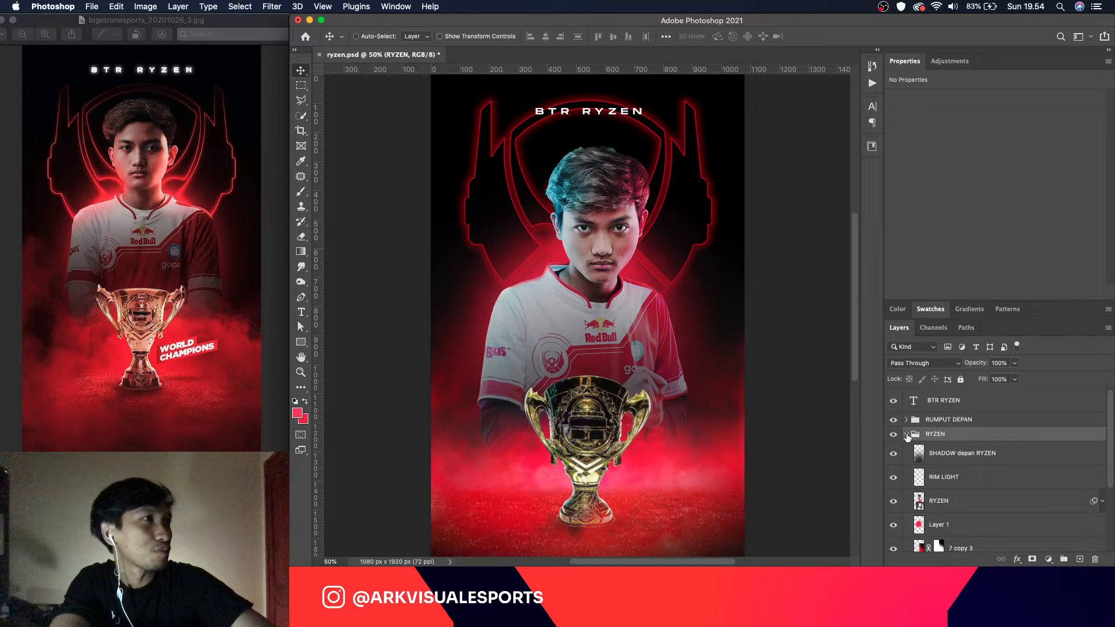
{"action": "scroll", "coordinate": [968, 509], "scroll_direction": "down", "scroll_amount": 2}
{"action": "left_click", "coordinate": [974, 501]}
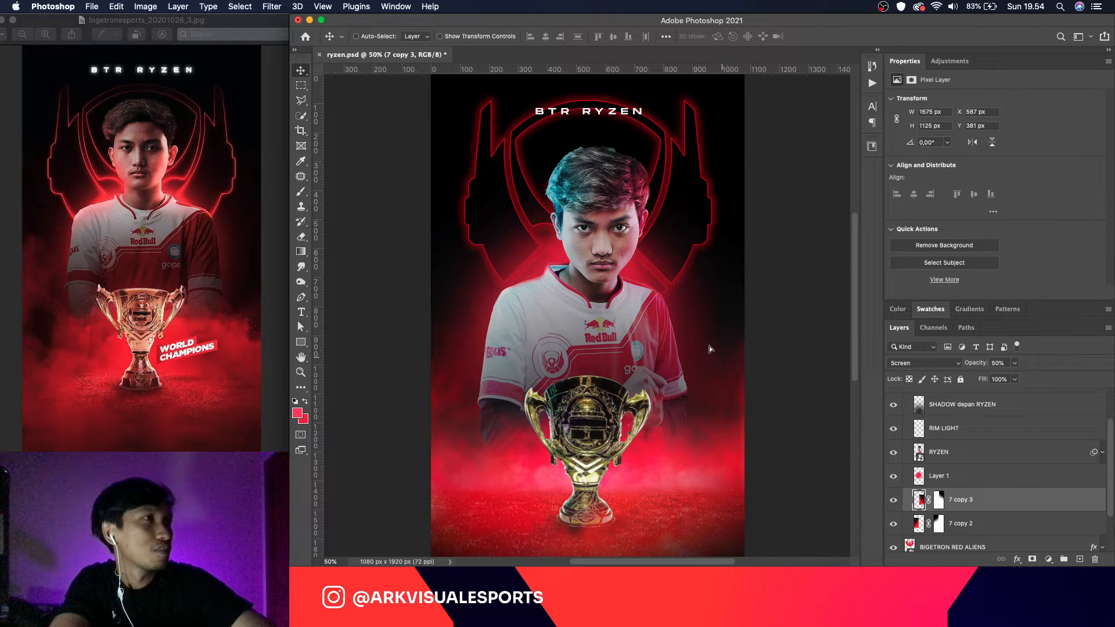
{"action": "left_click_drag", "start_coordinate": [709, 346], "coordinate": [684, 360]}
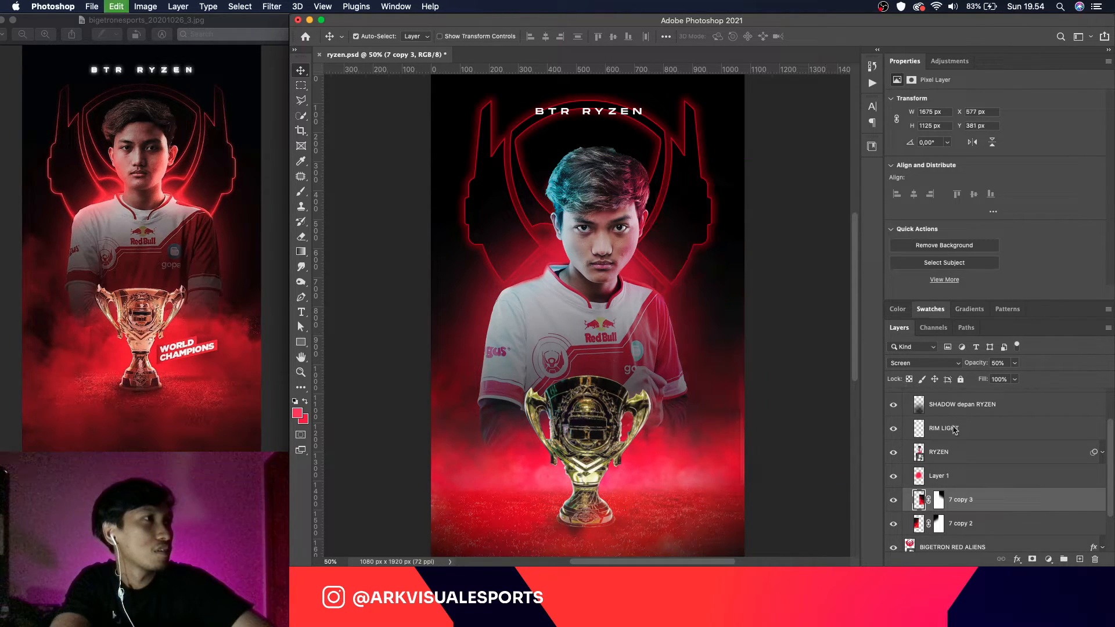
{"action": "left_click", "coordinate": [966, 459]}
{"action": "left_click", "coordinate": [966, 481]}
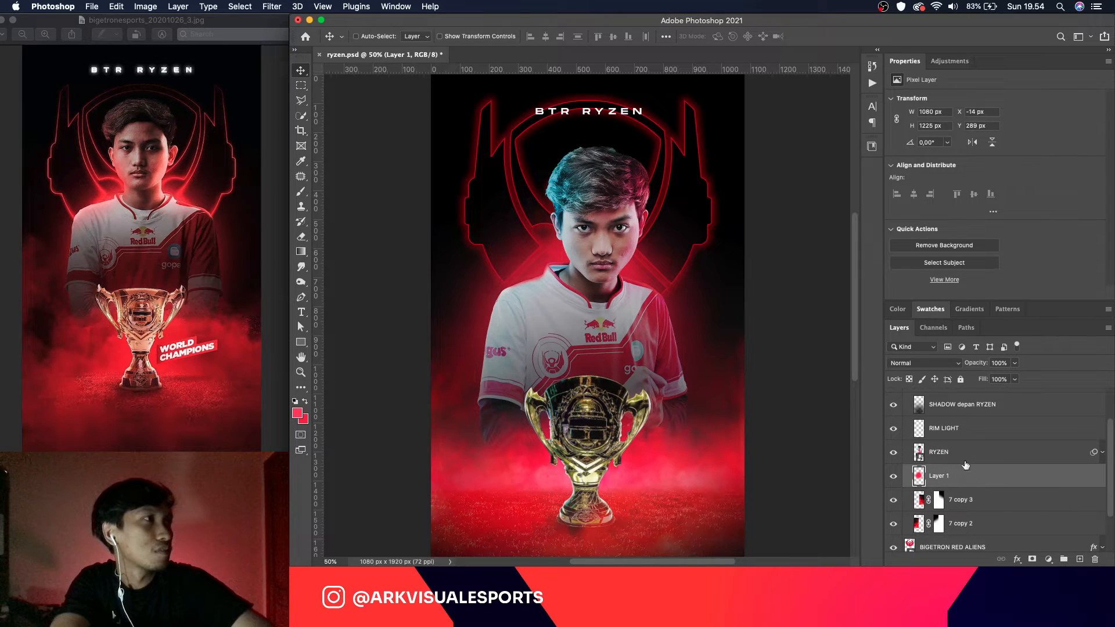
{"action": "left_click", "coordinate": [970, 410]}
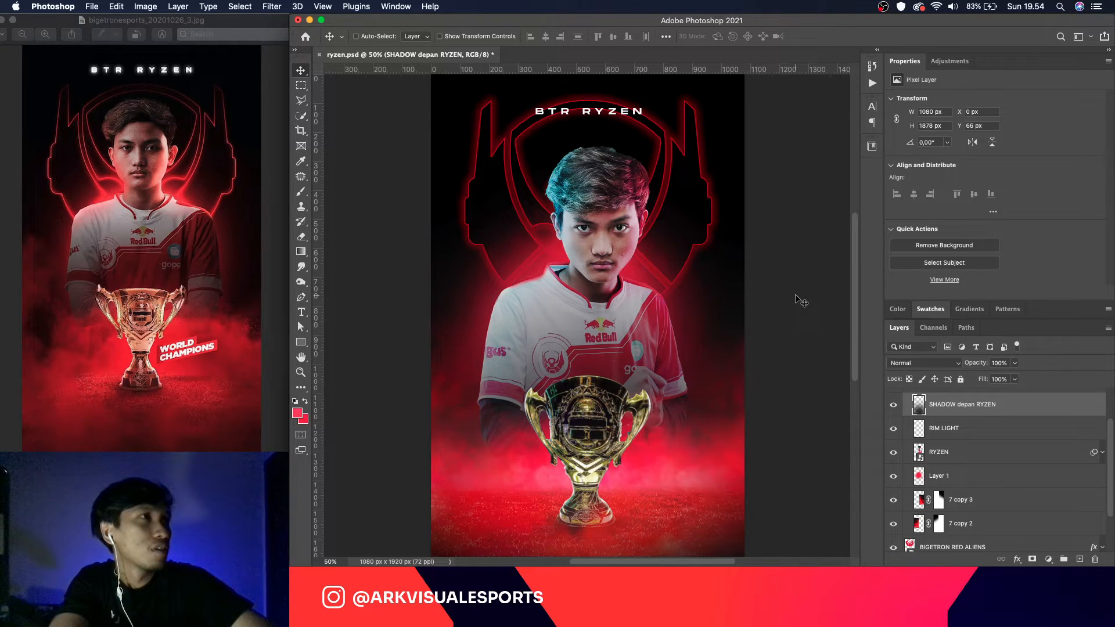
{"action": "scroll", "coordinate": [988, 454], "scroll_direction": "up", "scroll_amount": 2}
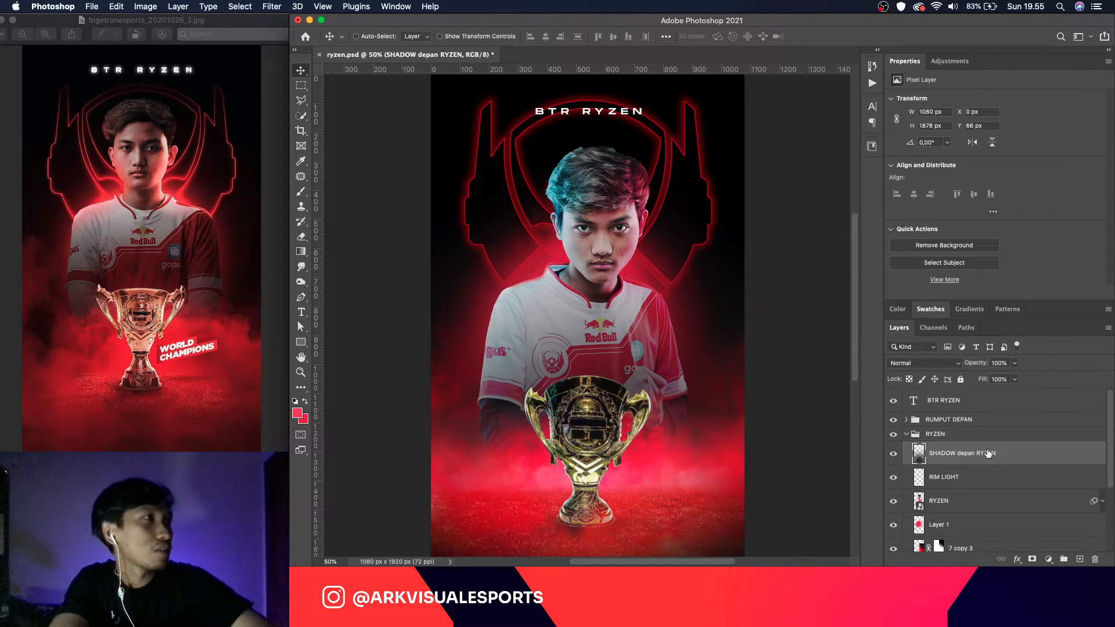
{"action": "left_click", "coordinate": [906, 433]}
Step: Add an Outer Glow effect to the BTR RYZEN title and set the glow colour to white (ffffff)
{"action": "double_click", "coordinate": [980, 407]}
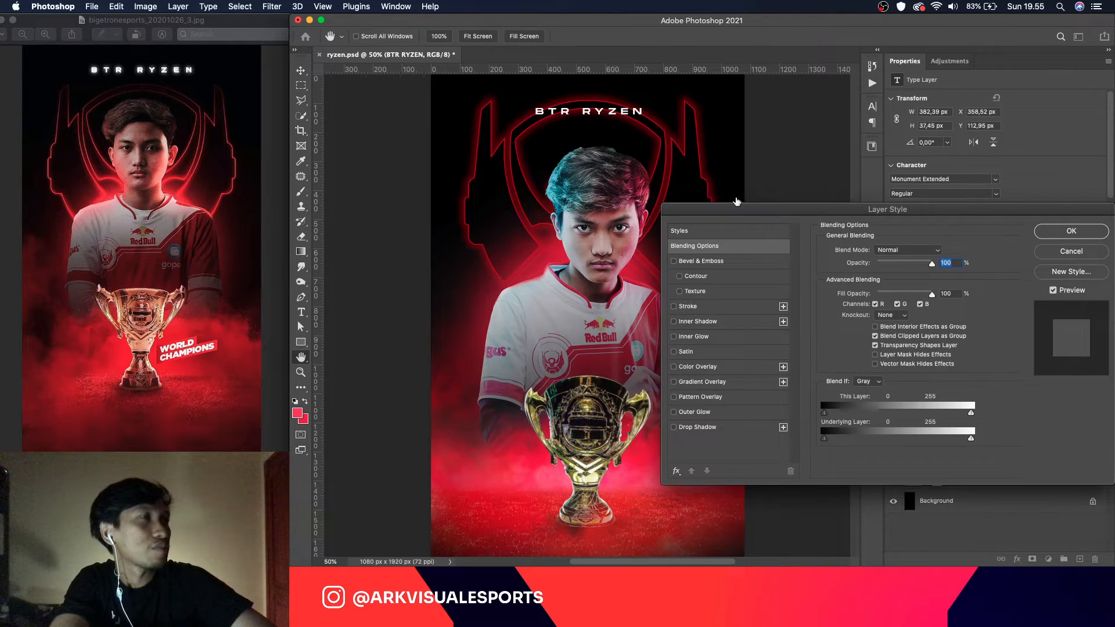
{"action": "left_click", "coordinate": [695, 412]}
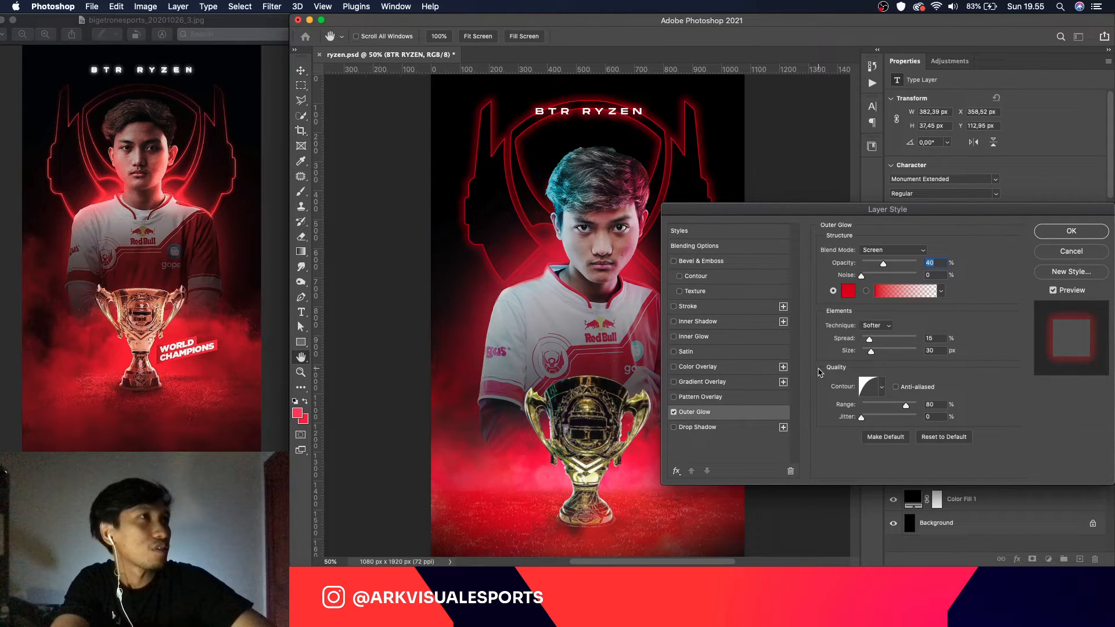
{"action": "left_click", "coordinate": [848, 291]}
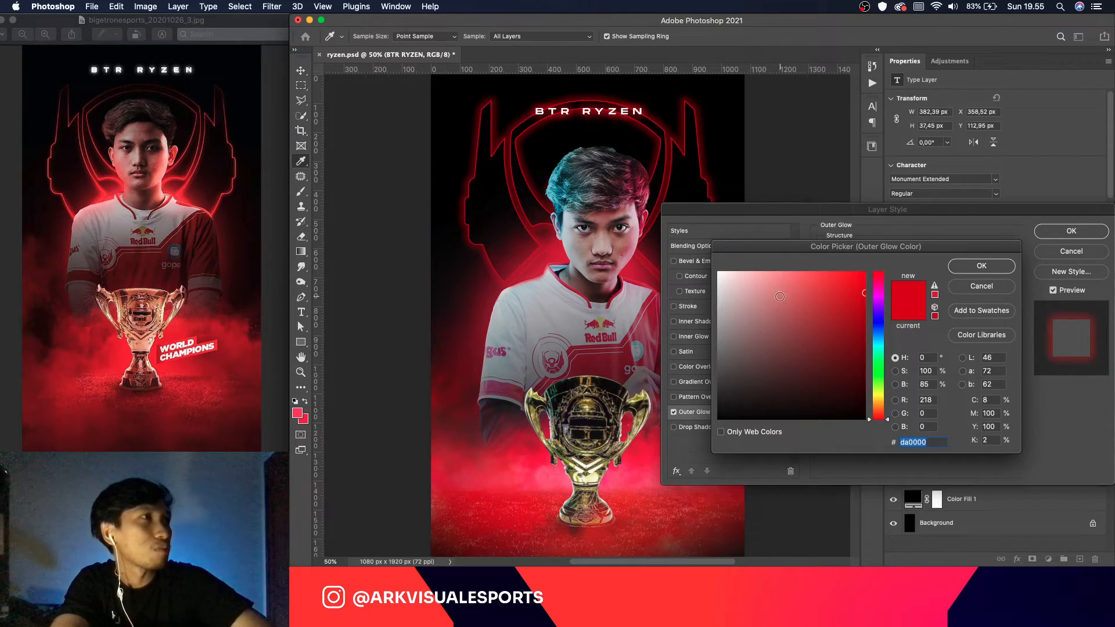
{"action": "type", "text": "ffffff"}
{"action": "left_click", "coordinate": [981, 265]}
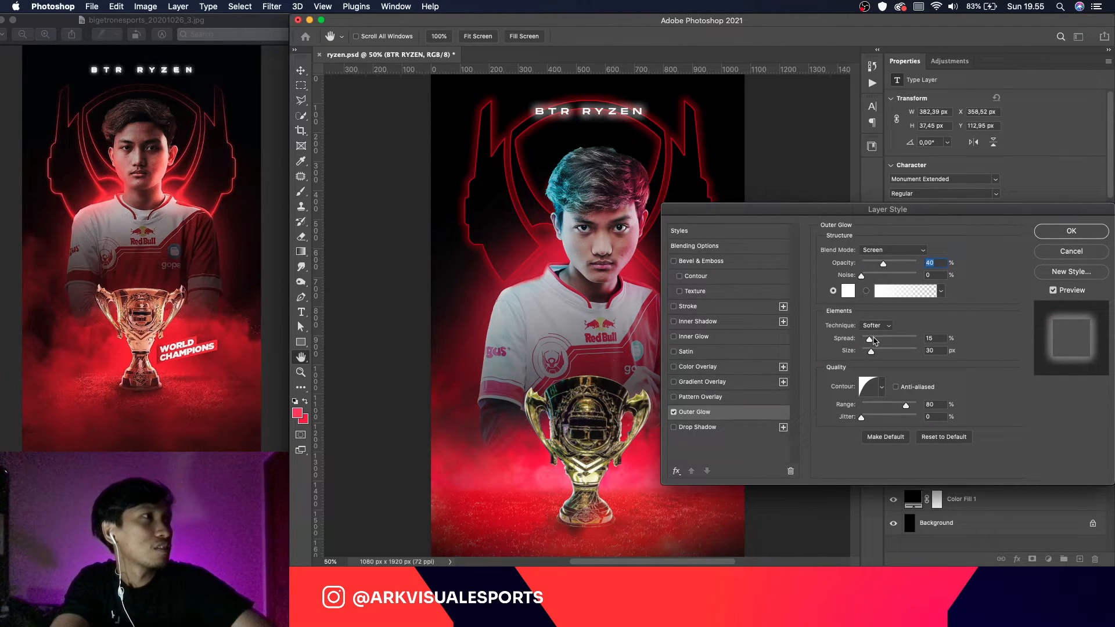
Step: Set the BTR RYZEN title's Outer Glow size to 10 px and apply the effect
{"action": "left_click_drag", "start_coordinate": [868, 348], "coordinate": [867, 351]}
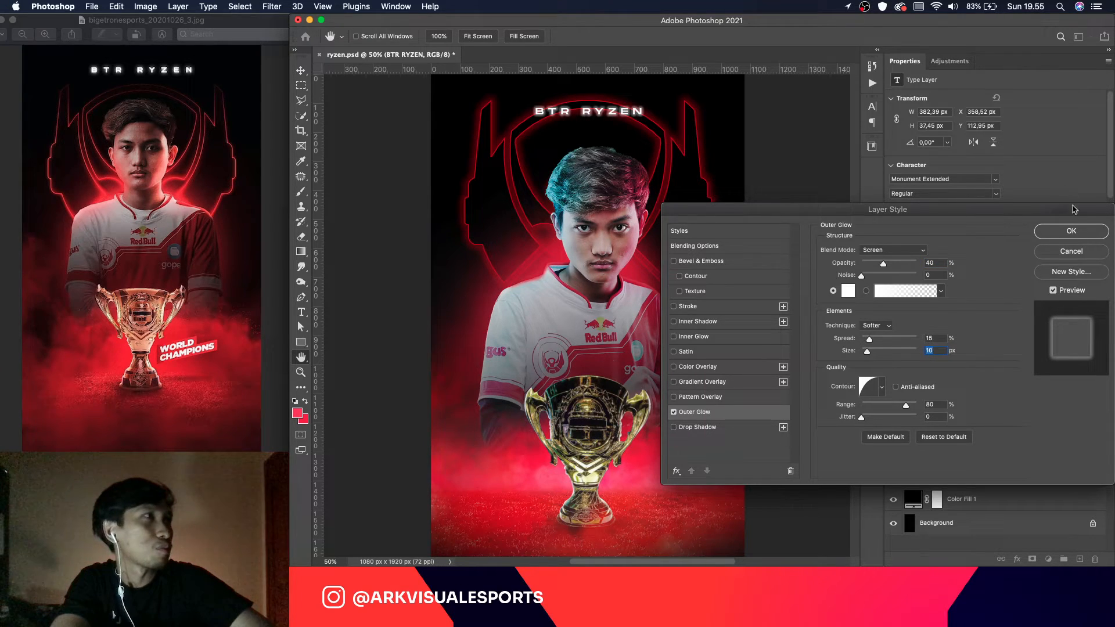
{"action": "left_click", "coordinate": [1072, 231]}
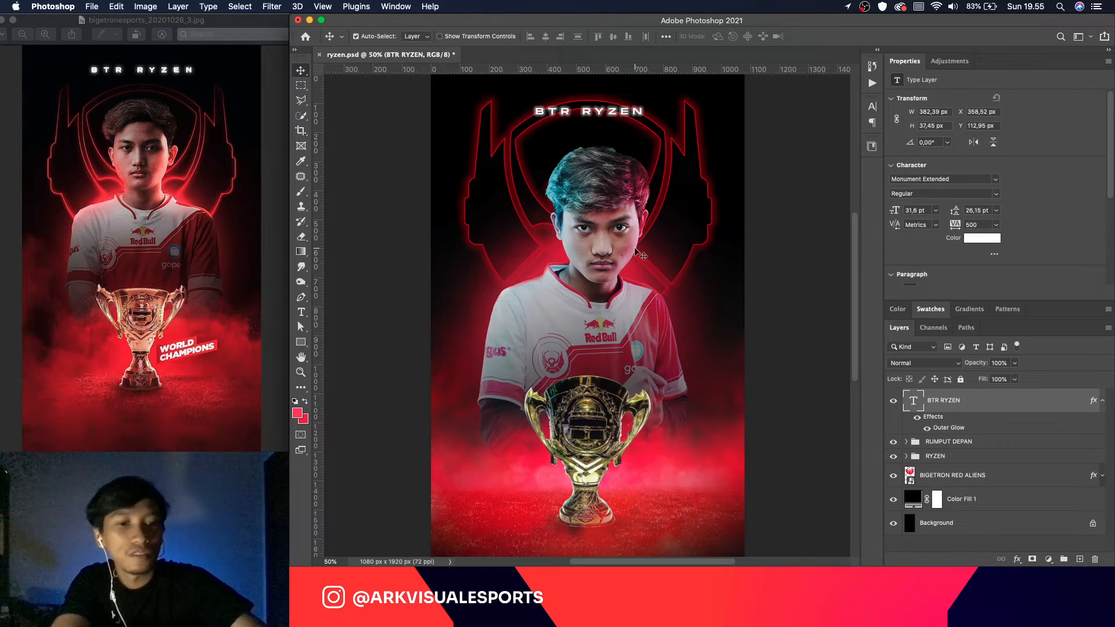
{"action": "key", "text": "super+minus"}
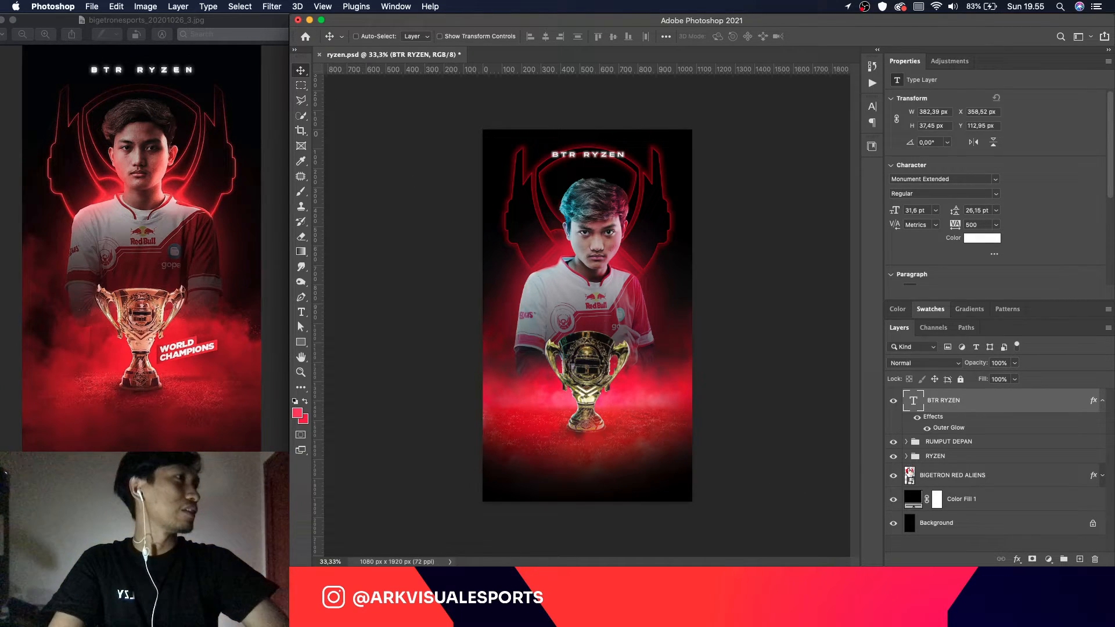
Step: Add an empty layer directly above BIGETRON RED ALIENS and name it SHADOWN LOGO
{"action": "left_click", "coordinate": [958, 481]}
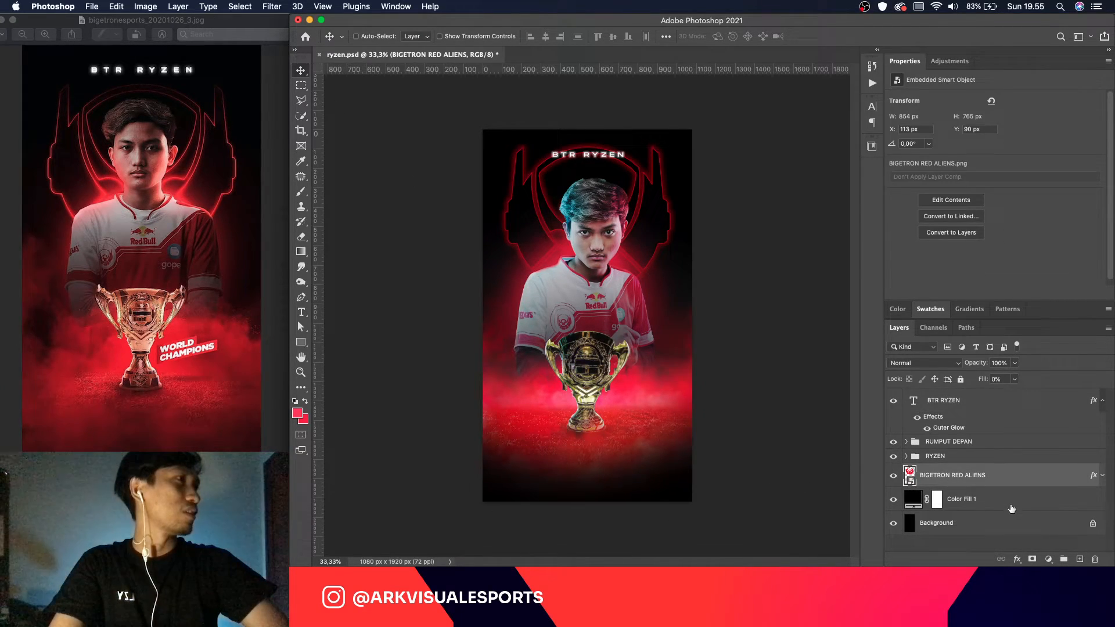
{"action": "left_click", "coordinate": [1079, 559]}
{"action": "double_click", "coordinate": [934, 476]}
{"action": "type", "text": "SHADOWN LOGO"}
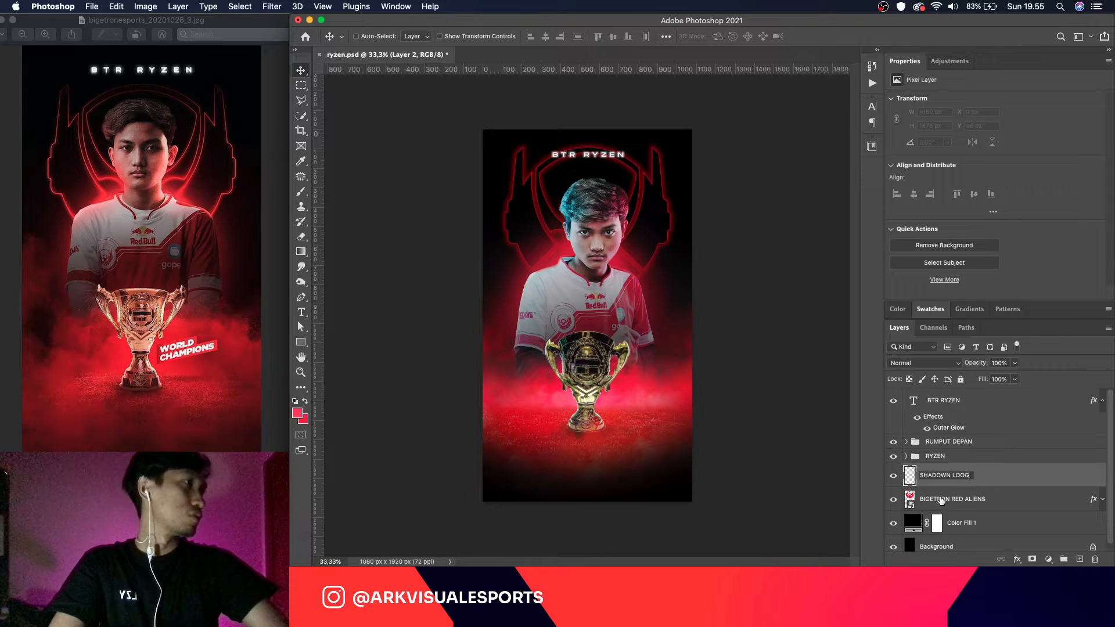
{"action": "key", "text": "Return"}
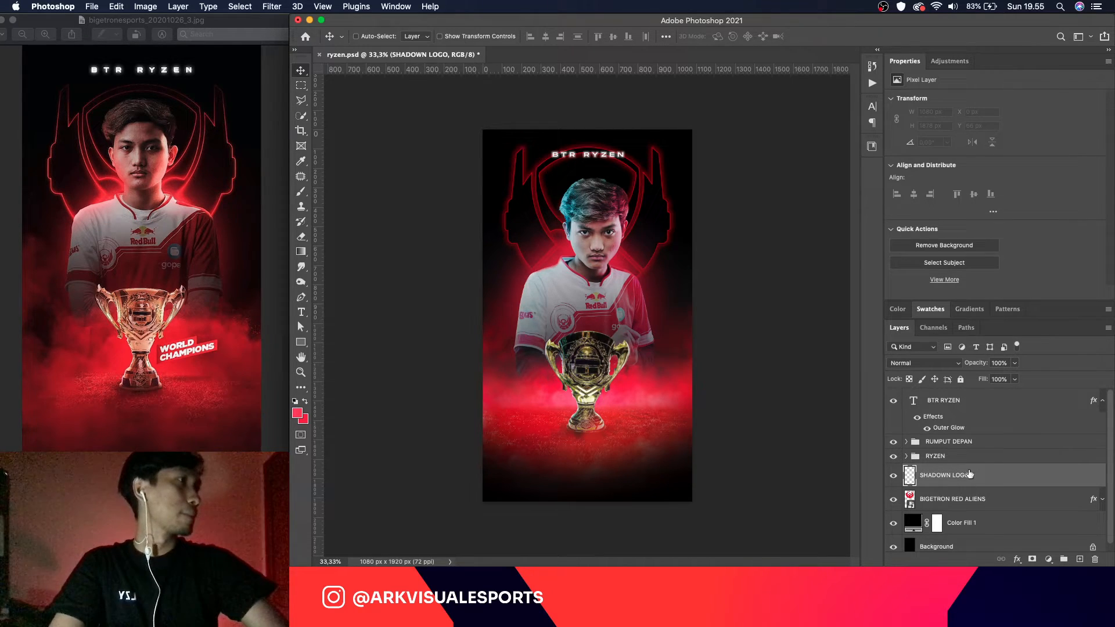
Step: Paint over the poster's upper edge on the SHADOWN LOGO layer with a soft black 1200 px brush, darkening the emblem's top
{"action": "key", "text": "b"}
{"action": "key", "text": "d"}
{"action": "key", "text": "bracketright"}
{"action": "key", "text": "bracketright"}
{"action": "key", "text": "bracketright"}
{"action": "key", "text": "bracketright"}
{"action": "key", "text": "bracketright"}
{"action": "key", "text": "bracketright"}
{"action": "key", "text": "bracketright"}
{"action": "key", "text": "bracketright"}
{"action": "key", "text": "bracketright"}
{"action": "key", "text": "bracketright"}
{"action": "key", "text": "bracketright"}
{"action": "key", "text": "bracketright"}
{"action": "key", "text": "bracketright"}
{"action": "key", "text": "bracketright"}
{"action": "key", "text": "bracketright"}
{"action": "key", "text": "bracketright"}
{"action": "key", "text": "bracketright"}
{"action": "key", "text": "bracketright"}
{"action": "key", "text": "bracketright"}
{"action": "key", "text": "bracketright"}
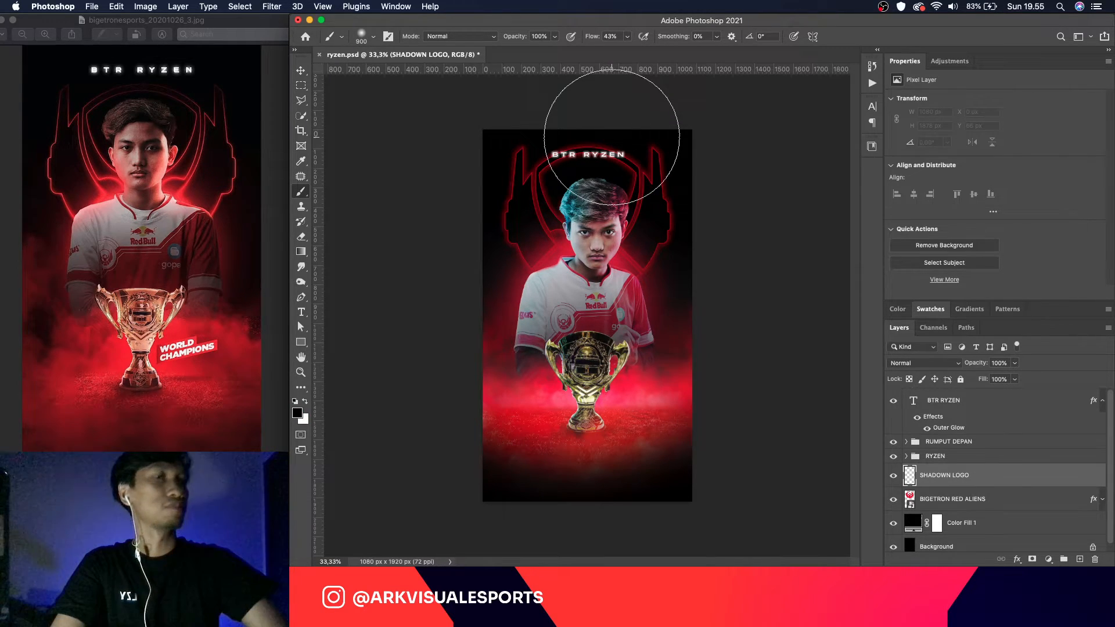
{"action": "key", "text": "super+minus"}
{"action": "key", "text": "bracketright"}
{"action": "key", "text": "bracketright"}
{"action": "key", "text": "bracketright"}
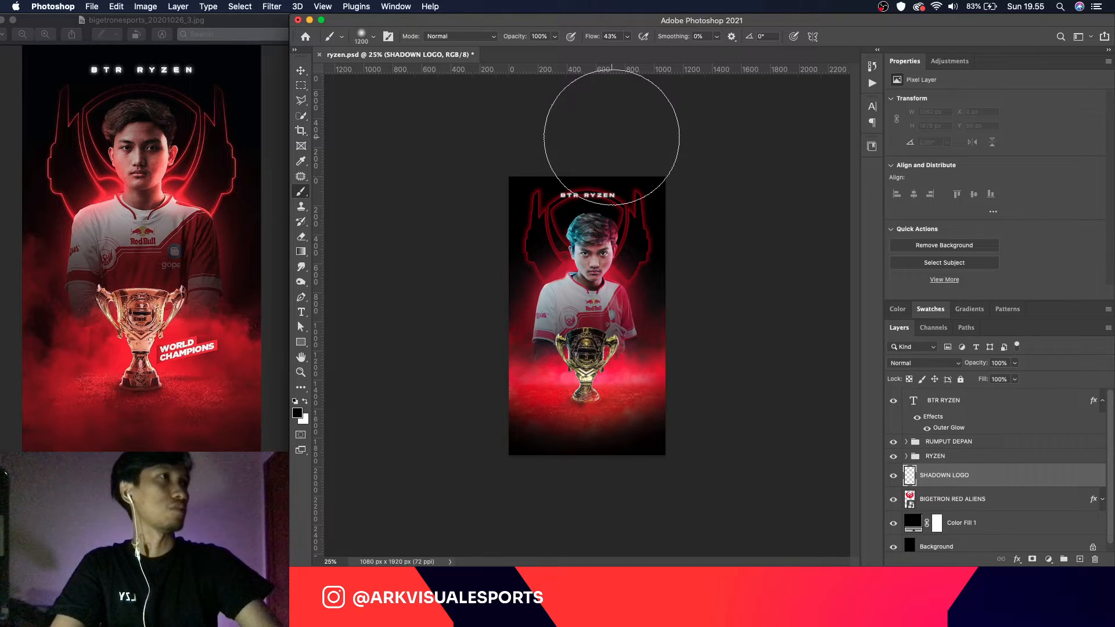
{"action": "mouse_move", "coordinate": [503, 129]}
{"action": "left_mouse_down"}
{"action": "mouse_move", "coordinate": [458, 148]}
{"action": "mouse_move", "coordinate": [686, 133]}
{"action": "mouse_move", "coordinate": [611, 117]}
{"action": "left_mouse_up"}
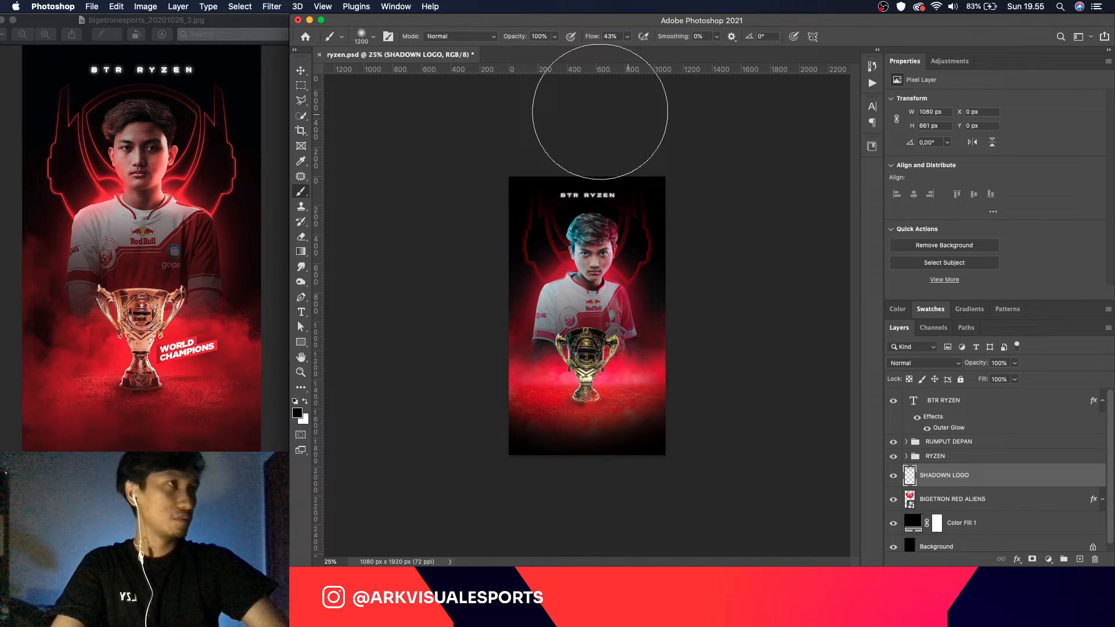
Step: Examine the shaded emblem, the player and the RYZEN group's layers up close and at full-poster view
{"action": "key", "text": "super+equal"}
{"action": "key", "text": "super+equal"}
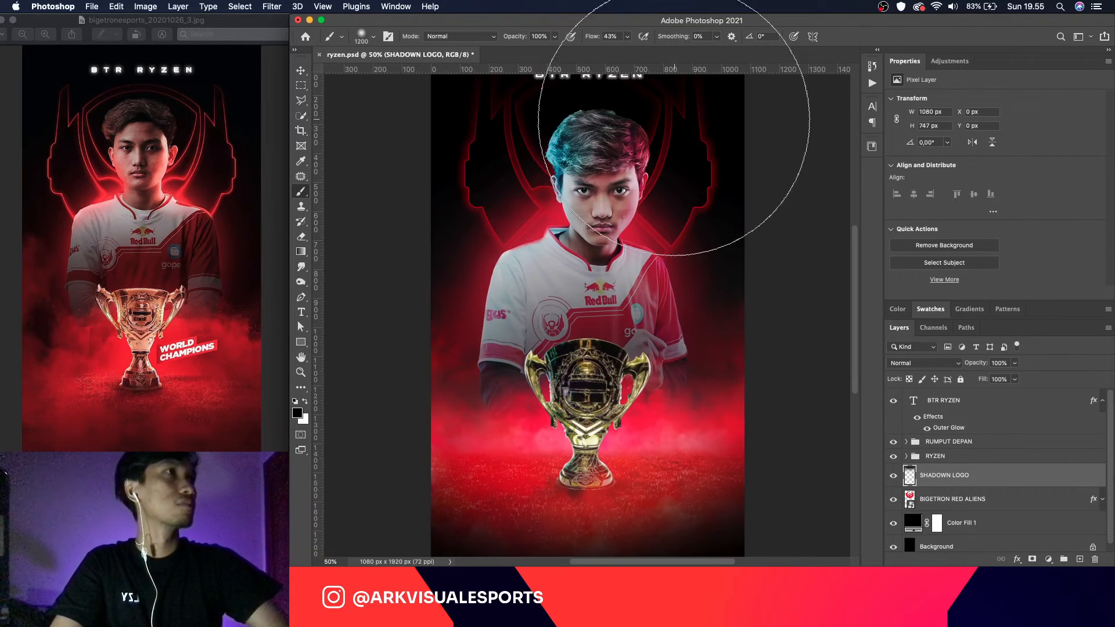
{"action": "scroll", "coordinate": [720, 134], "scroll_direction": "up", "scroll_amount": 10}
{"action": "scroll", "coordinate": [525, 341], "scroll_direction": "up", "scroll_amount": 5}
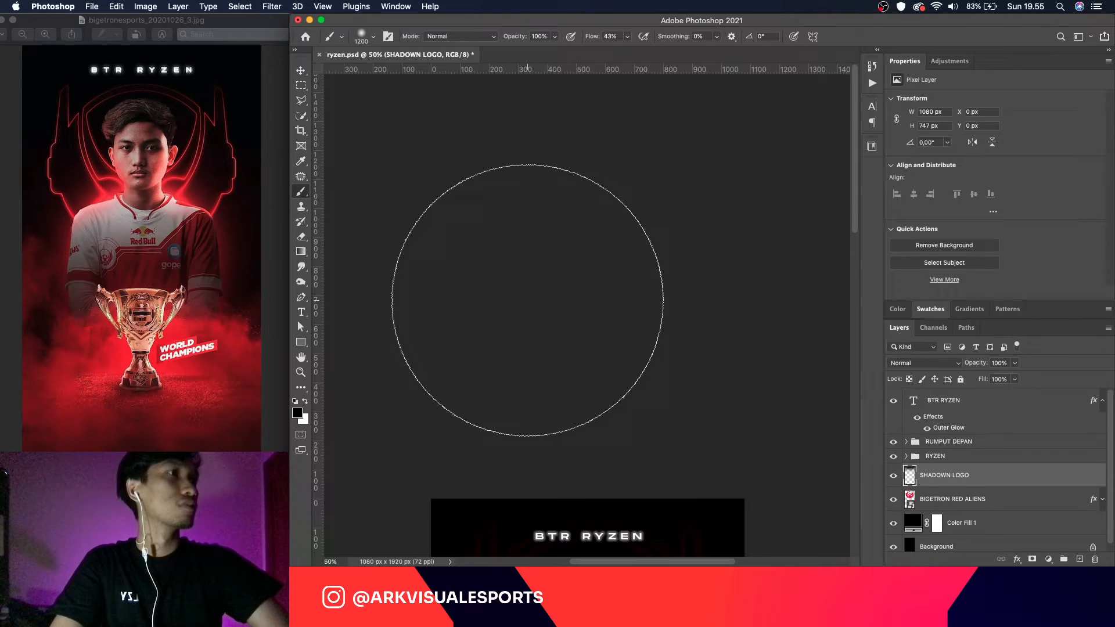
{"action": "scroll", "coordinate": [528, 334], "scroll_direction": "down", "scroll_amount": 4}
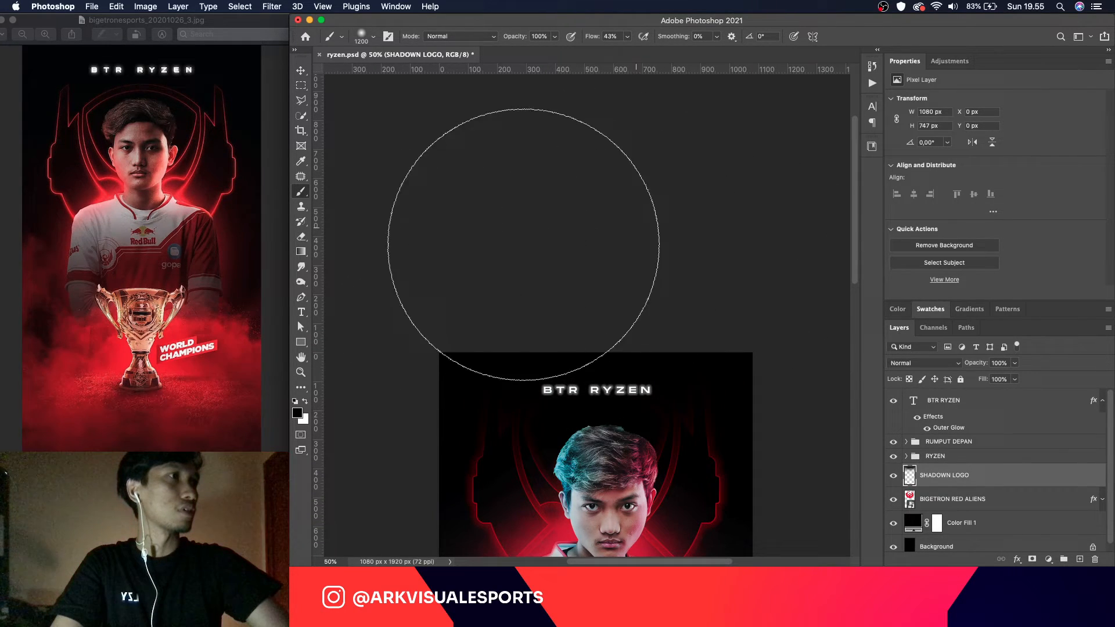
{"action": "scroll", "coordinate": [598, 212], "scroll_direction": "down", "scroll_amount": 5}
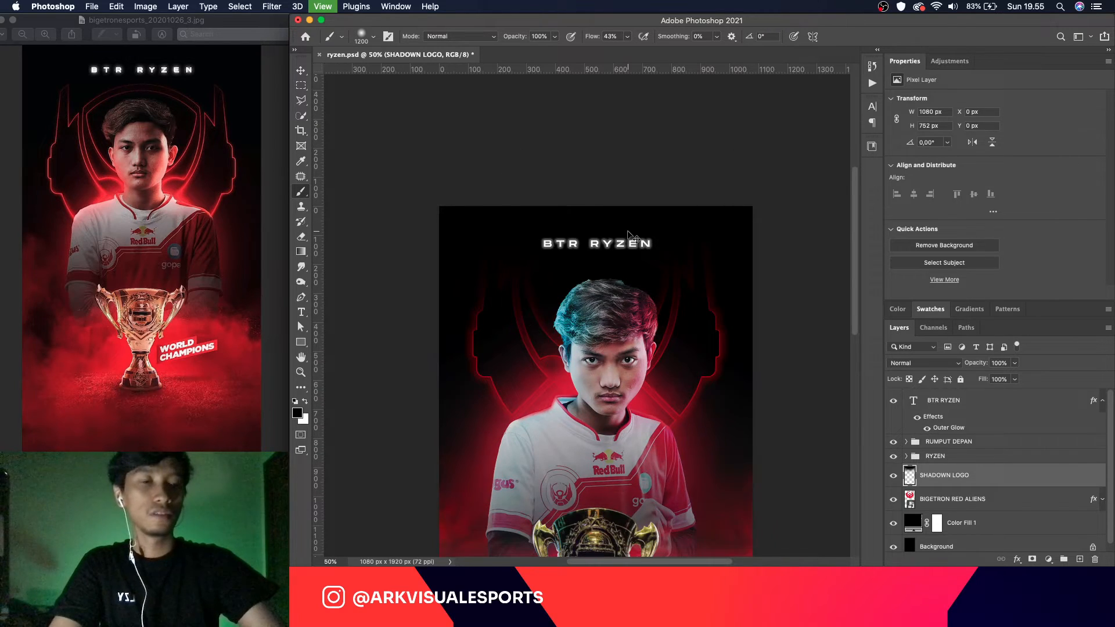
{"action": "key", "text": "super+minus"}
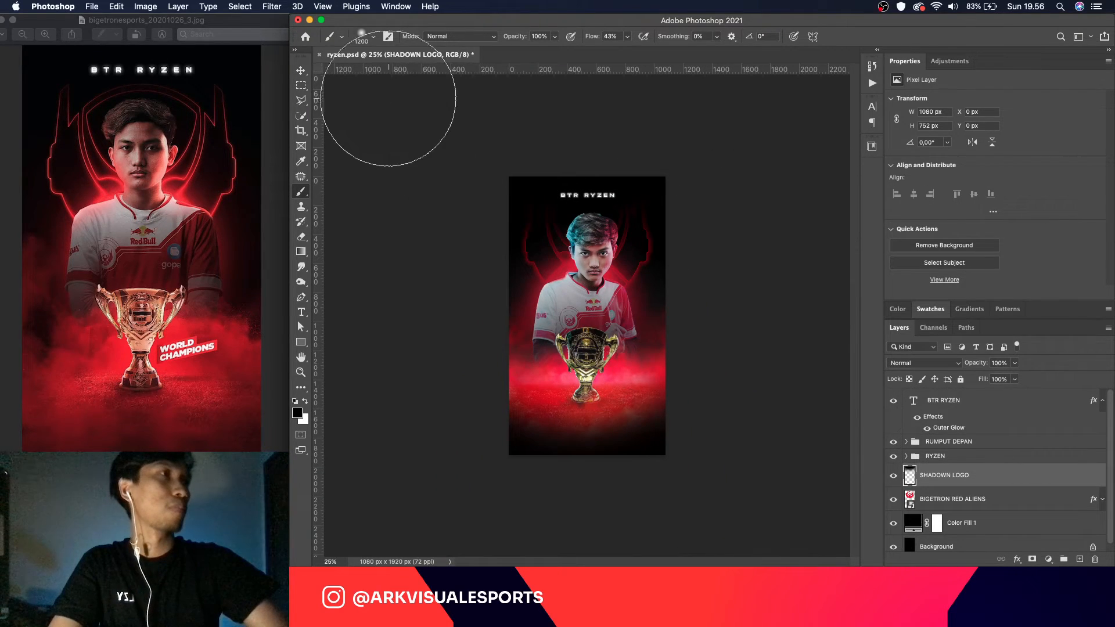
{"action": "left_click", "coordinate": [300, 72]}
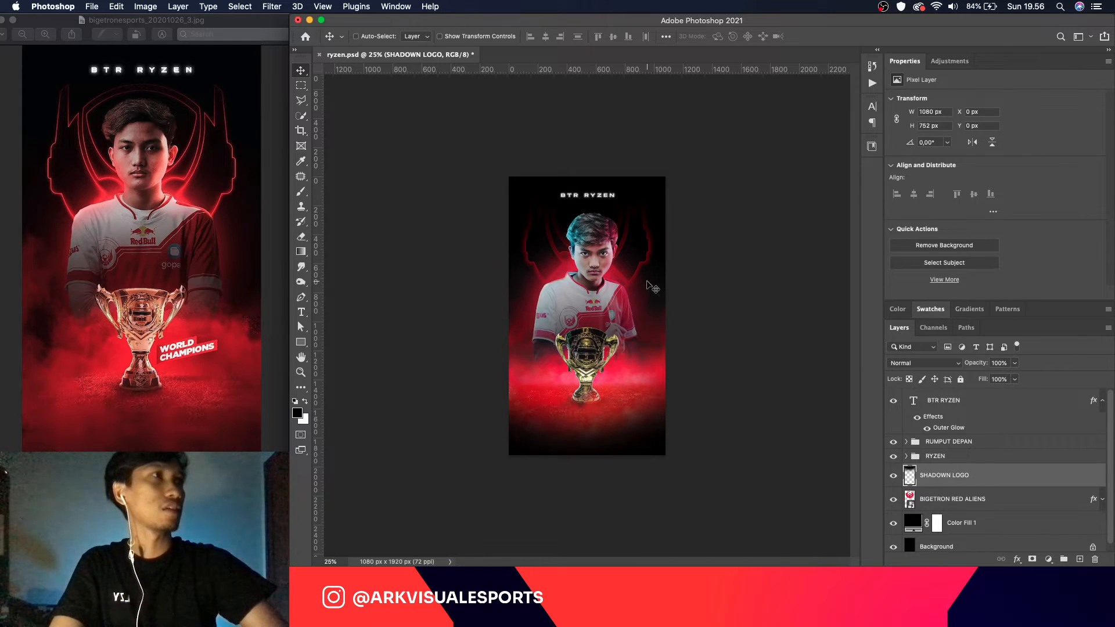
{"action": "key", "text": "super+plus"}
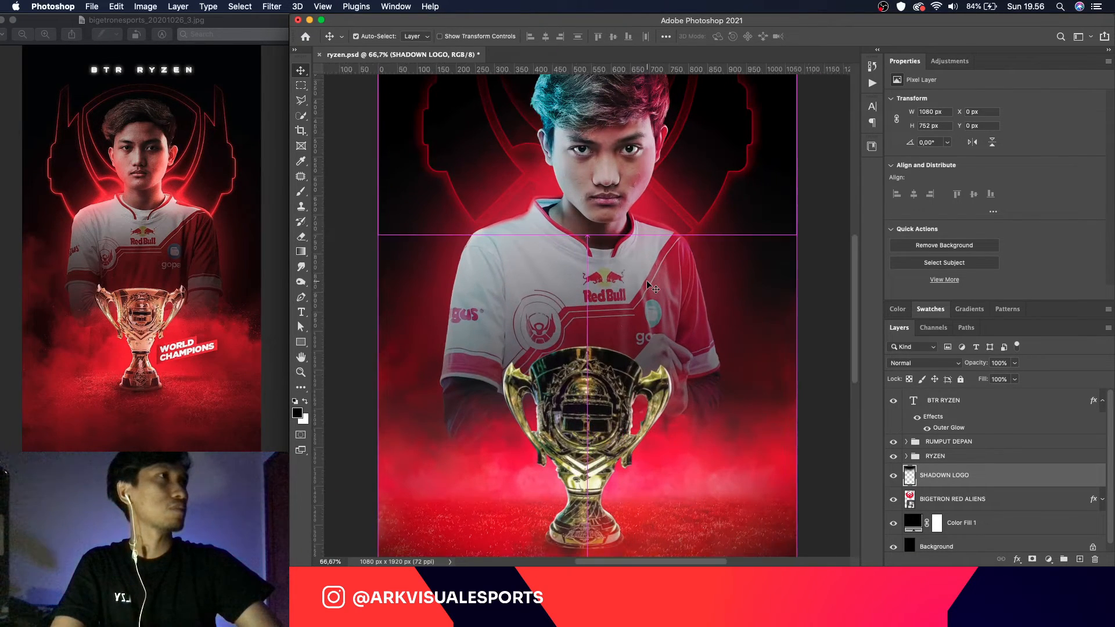
{"action": "key", "text": "super+plus"}
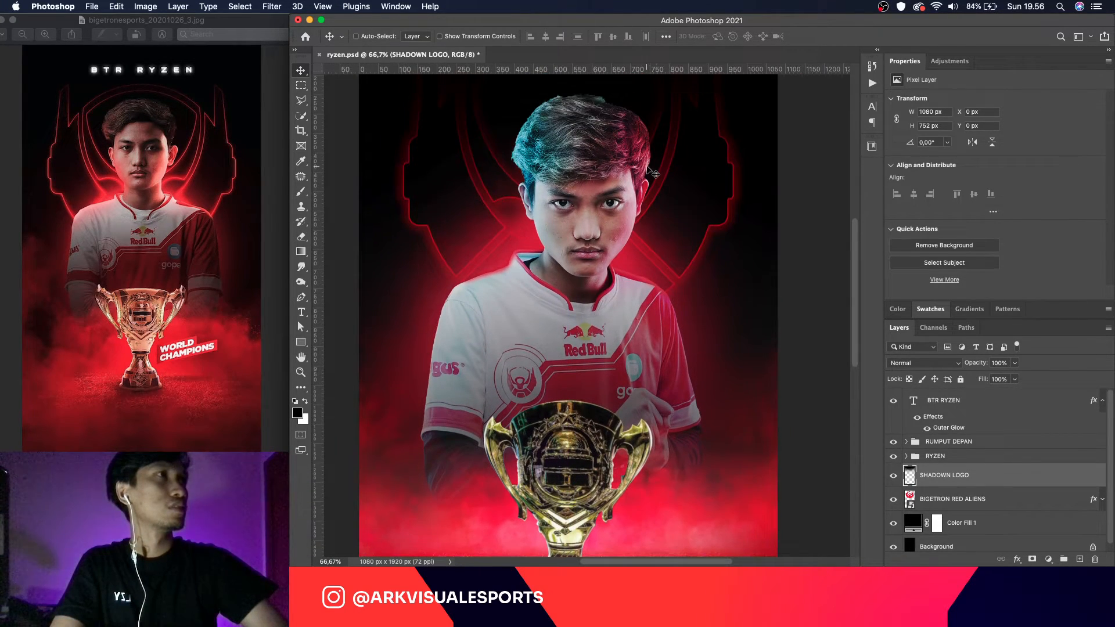
{"action": "left_click", "coordinate": [906, 456]}
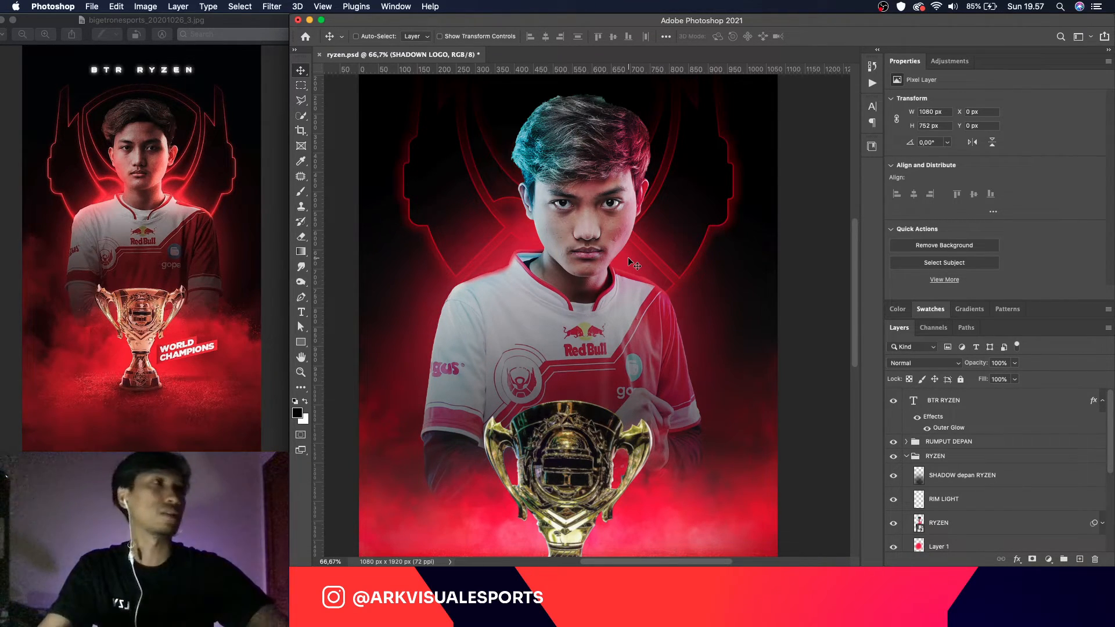
{"action": "key", "text": "super+minus"}
{"action": "key", "text": "super+minus"}
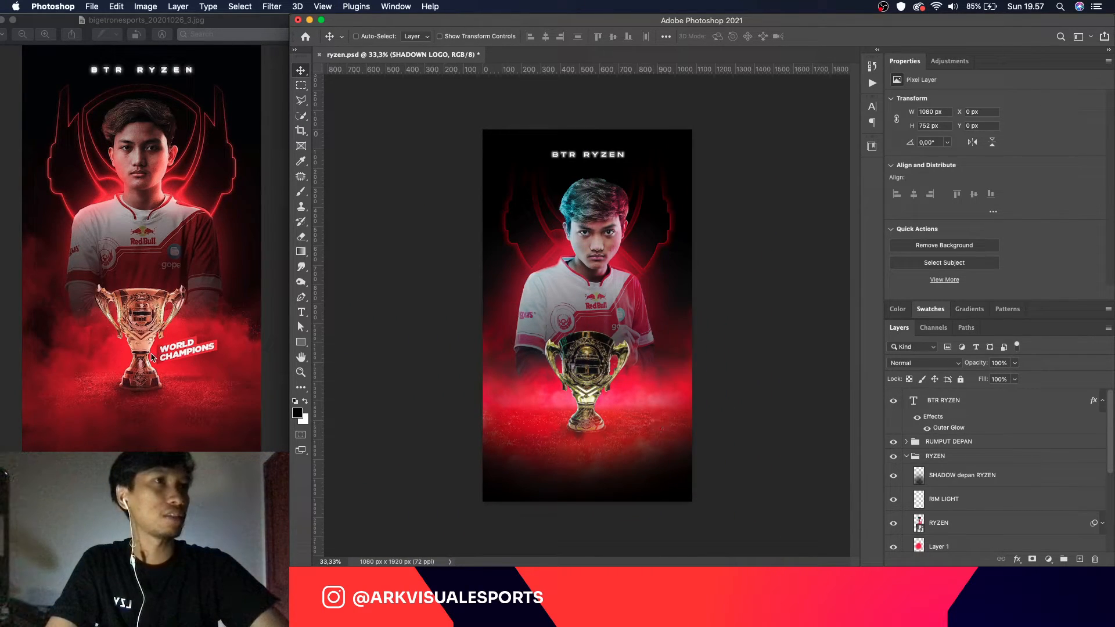
{"action": "left_click", "coordinate": [906, 456]}
Step: Add a two-line WORLD CHAMPIONS text over the trophy, with its layer above the RUMPUT DEPAN group
{"action": "left_click", "coordinate": [995, 443]}
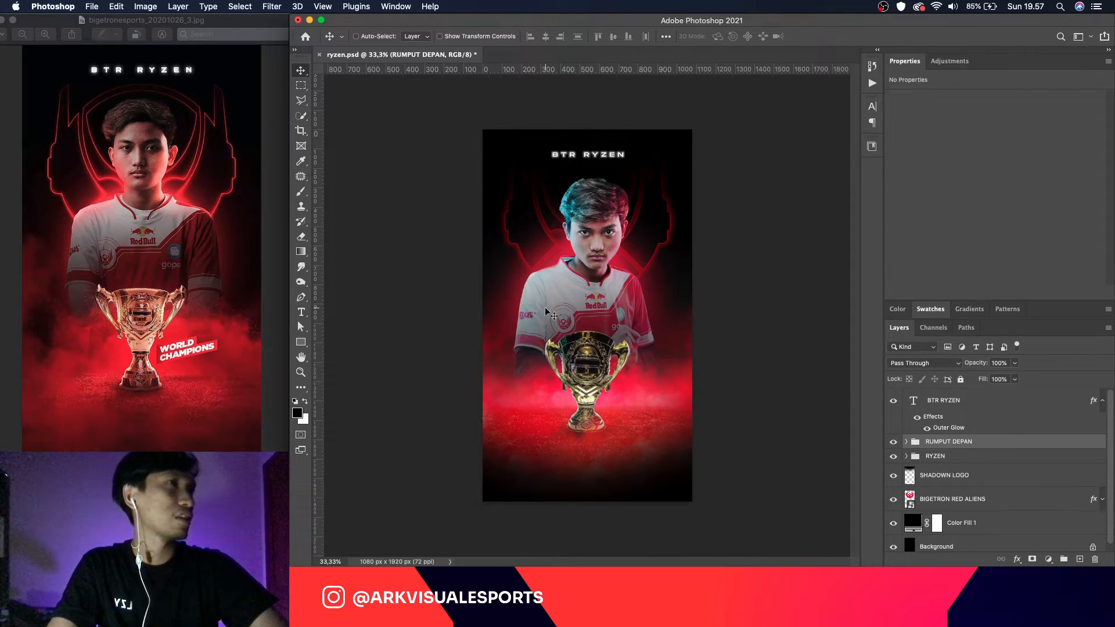
{"action": "key", "text": "t"}
{"action": "left_click", "coordinate": [570, 380]}
{"action": "type", "text": "WORLD"}
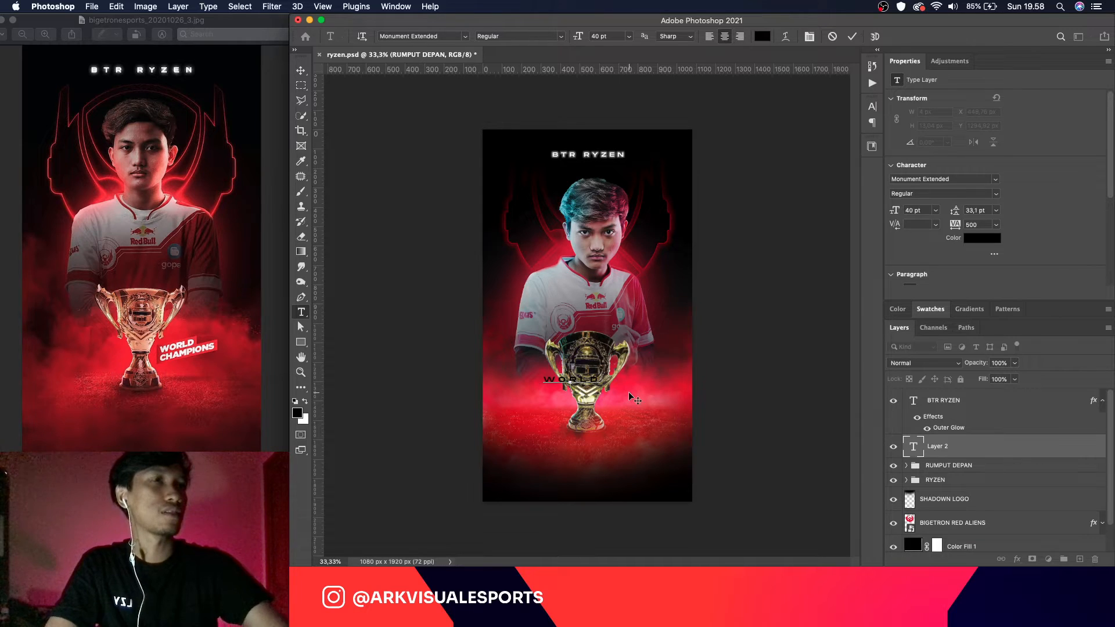
{"action": "key", "text": "Return"}
{"action": "type", "text": "CHAMPIONS"}
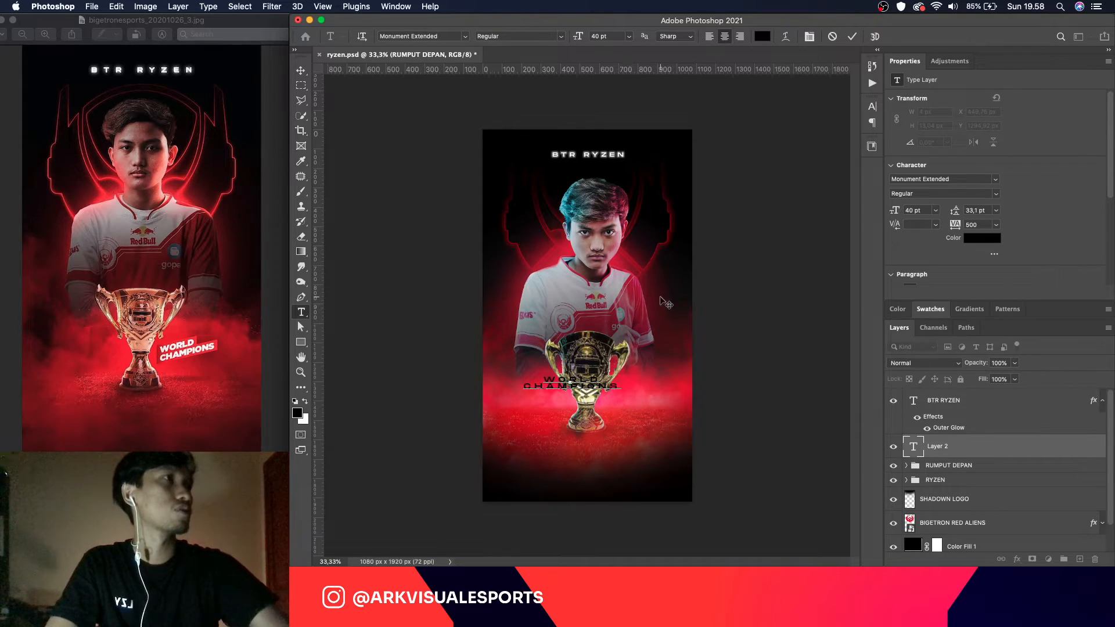
Step: Set the colour of the whole WORLD CHAMPIONS text to white (ffffff)
{"action": "key", "text": "super+a"}
{"action": "left_click", "coordinate": [762, 36]}
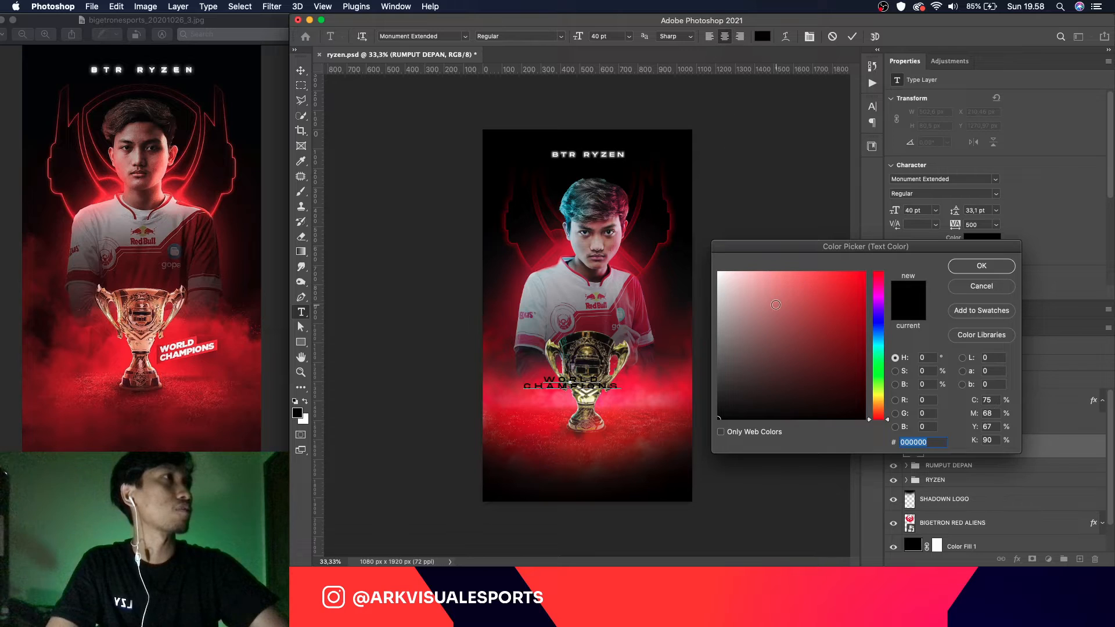
{"action": "type", "text": "ffffff"}
{"action": "left_click", "coordinate": [981, 265]}
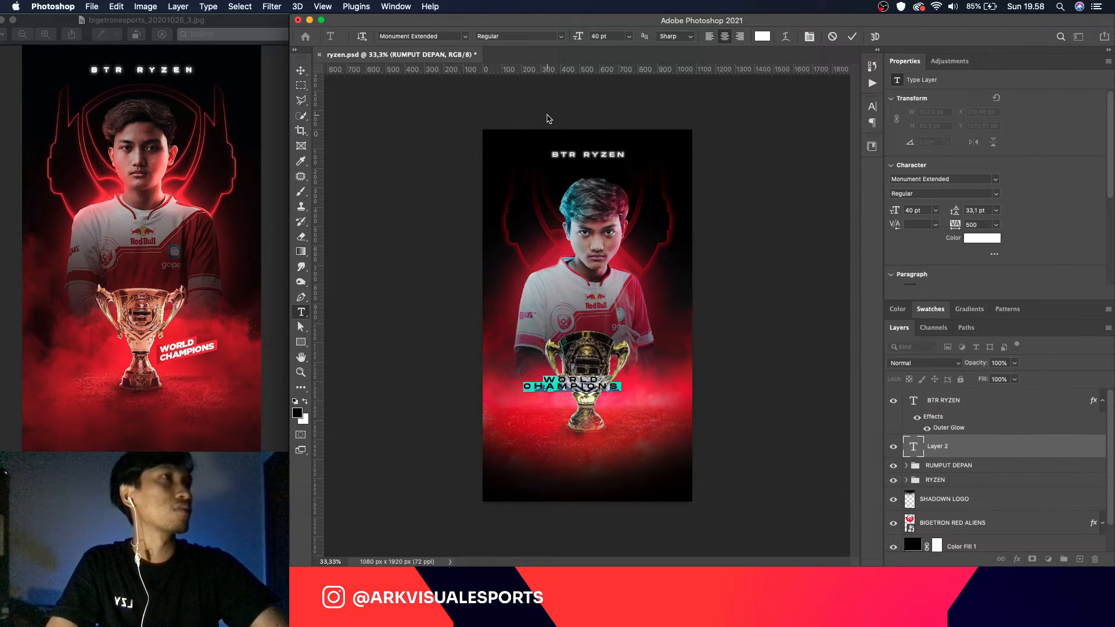
Step: Change the WORLD CHAMPIONS text's font to Versa and set its tracking to 0
{"action": "left_click", "coordinate": [490, 36]}
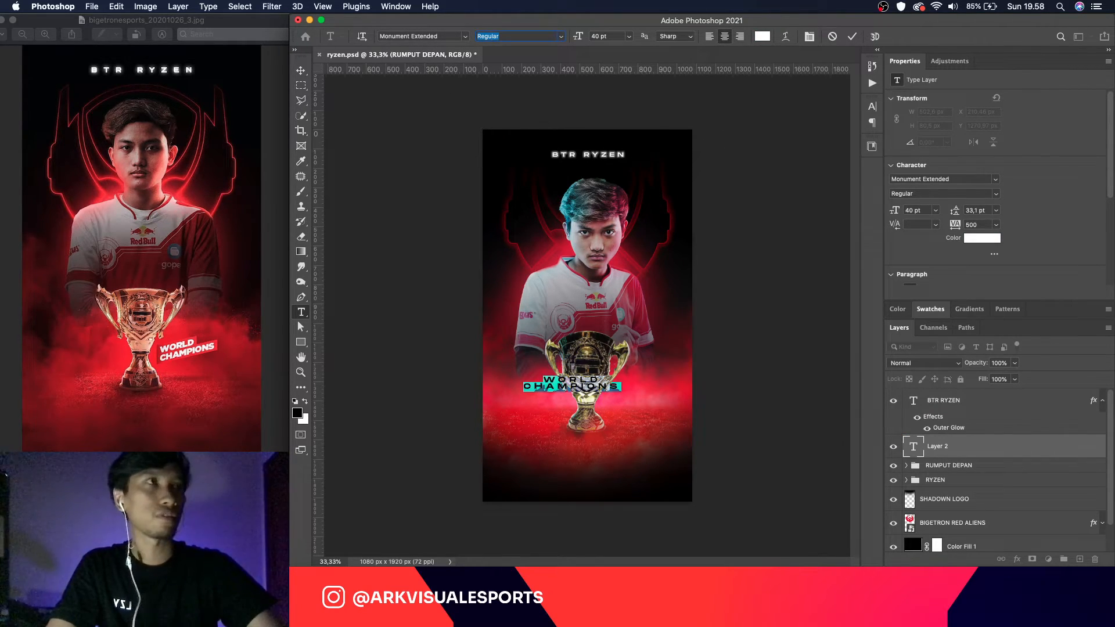
{"action": "left_click", "coordinate": [459, 36]}
{"action": "type", "text": "Versa"}
{"action": "key", "text": "Return"}
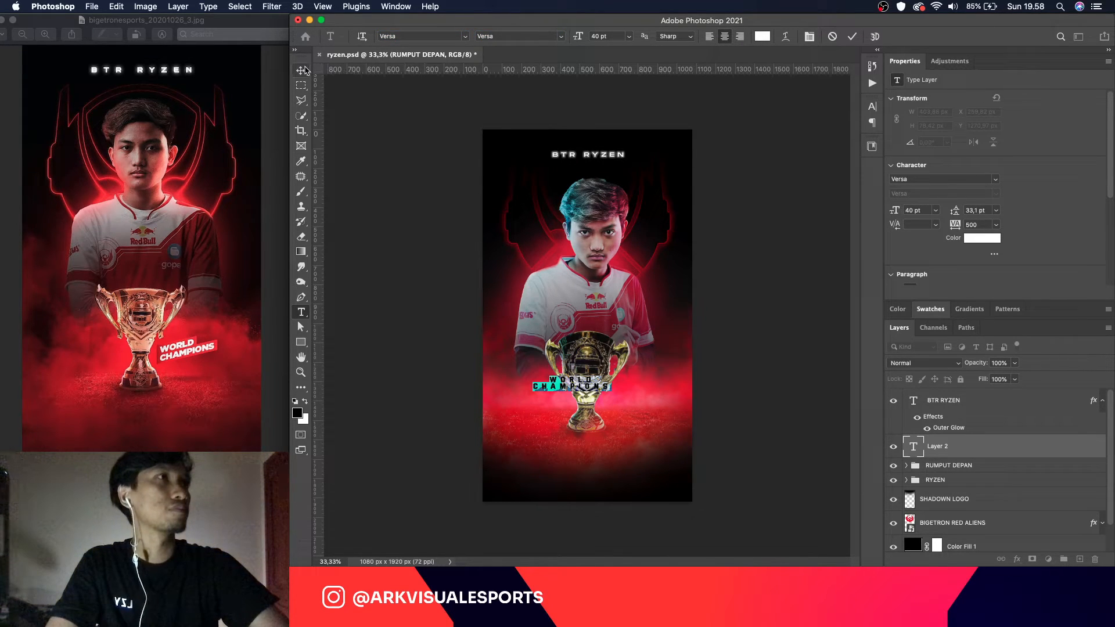
{"action": "left_click", "coordinate": [873, 106]}
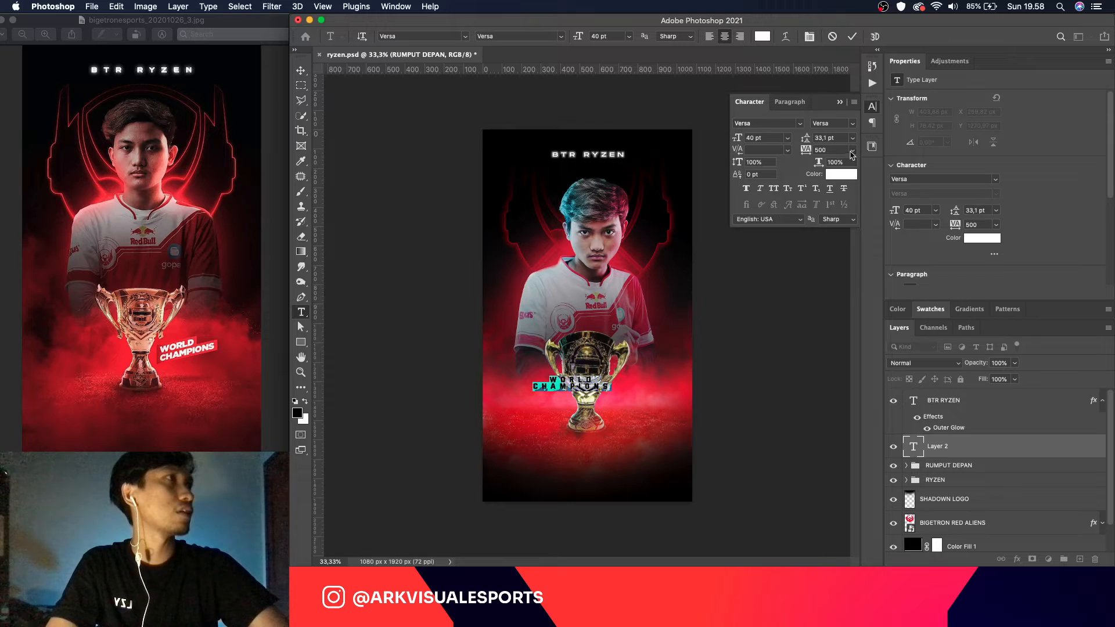
{"action": "left_click", "coordinate": [852, 152]}
{"action": "left_click", "coordinate": [832, 223]}
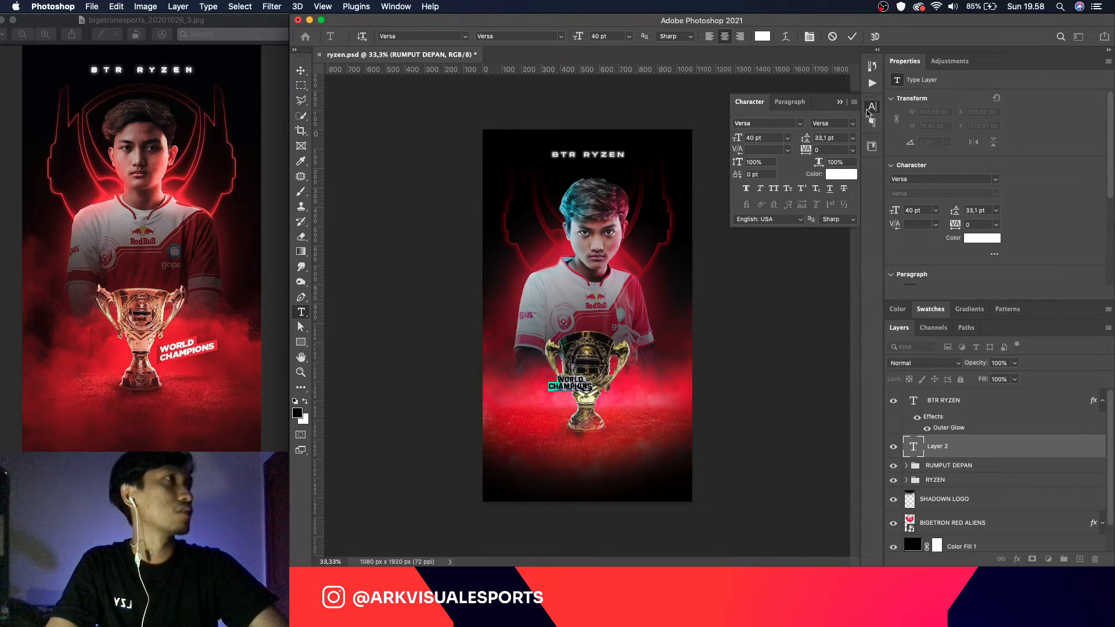
{"action": "left_click", "coordinate": [871, 108]}
{"action": "left_click", "coordinate": [301, 70]}
Step: Enlarge the WORLD CHAMPIONS text to about 54.5 pt and centre it over the trophy's base, at about X 387 px, Y 1467 px
{"action": "key", "text": "super+t"}
{"action": "left_click_drag", "start_coordinate": [593, 390], "coordinate": [595, 436]}
{"action": "key", "text": "Return"}
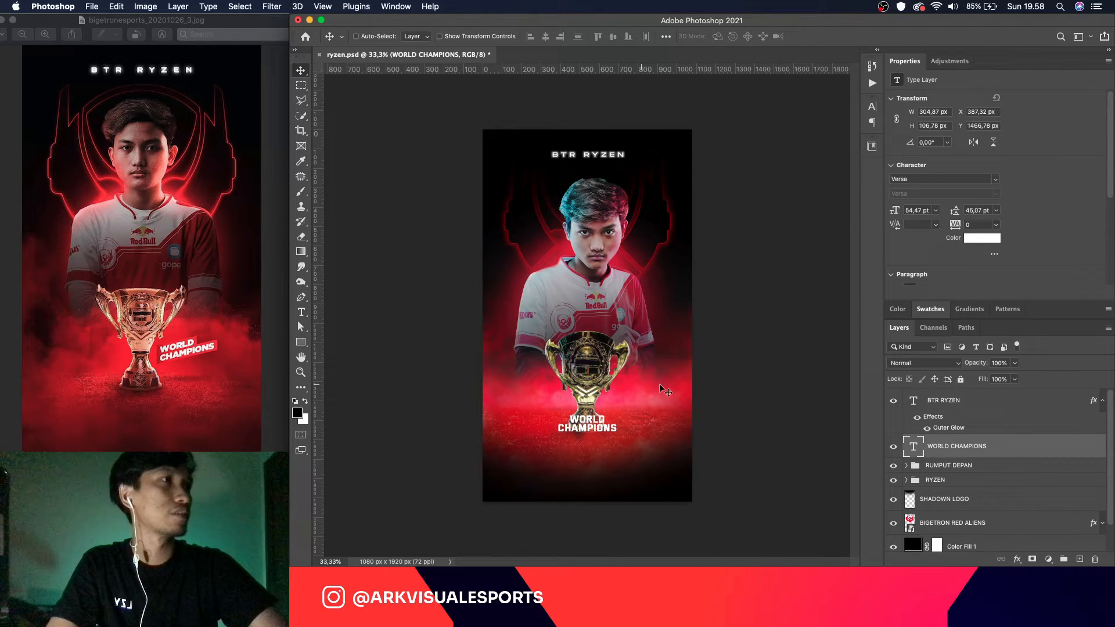
Step: Set the WORLD CHAMPIONS text's tracking to 50
{"action": "double_click", "coordinate": [912, 439]}
{"action": "left_click", "coordinate": [872, 106]}
{"action": "double_click", "coordinate": [824, 150]}
{"action": "type", "text": "50"}
{"action": "key", "text": "Return"}
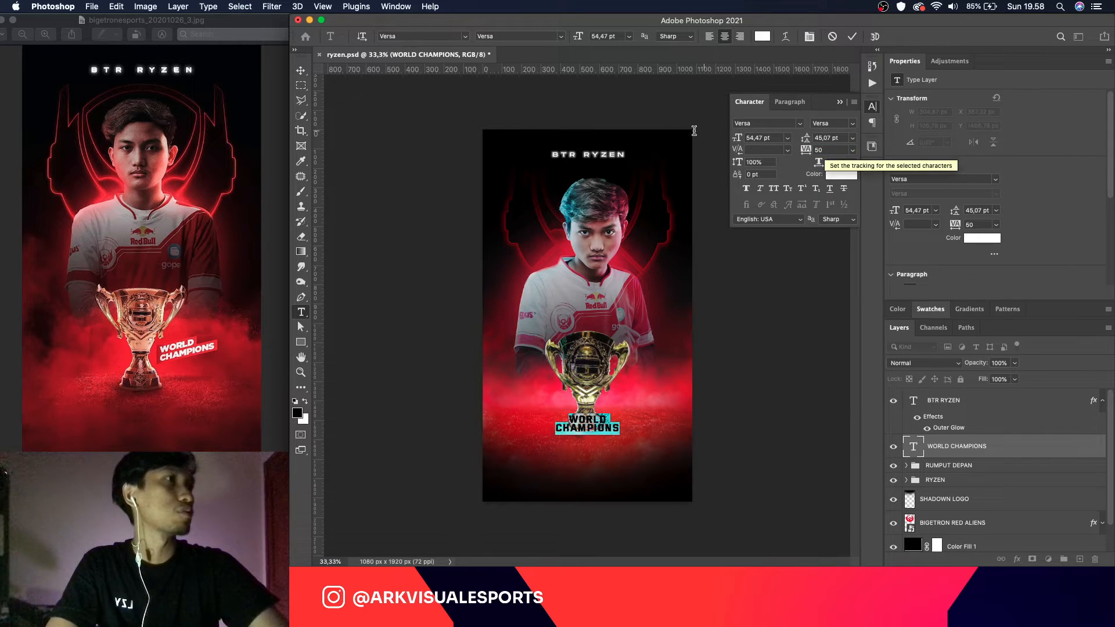
{"action": "left_click", "coordinate": [872, 107]}
{"action": "left_click", "coordinate": [301, 70]}
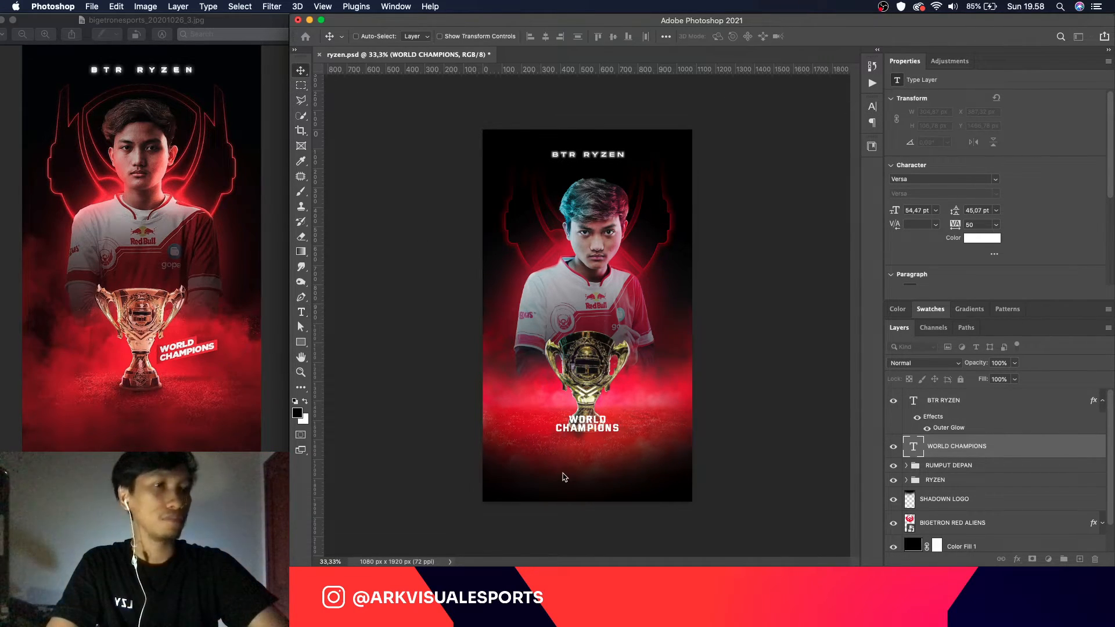
Step: Duplicate the WORLD CHAMPIONS text layer, hide the original and left-align the copy's text
{"action": "scroll", "coordinate": [580, 416], "scroll_direction": "up", "scroll_amount": 5}
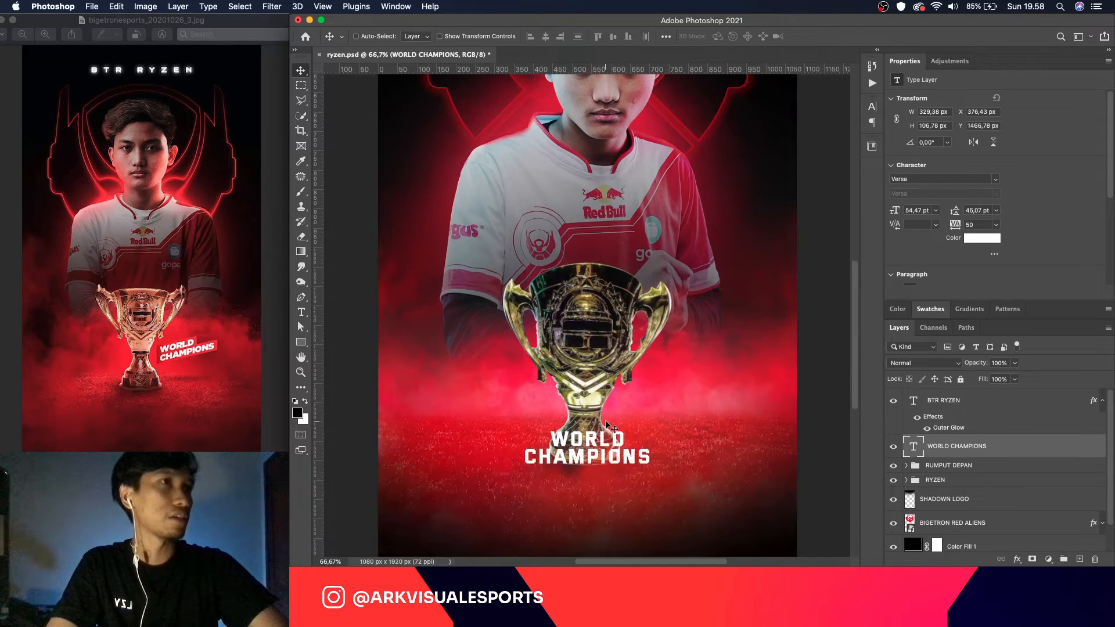
{"action": "key", "text": "super+j"}
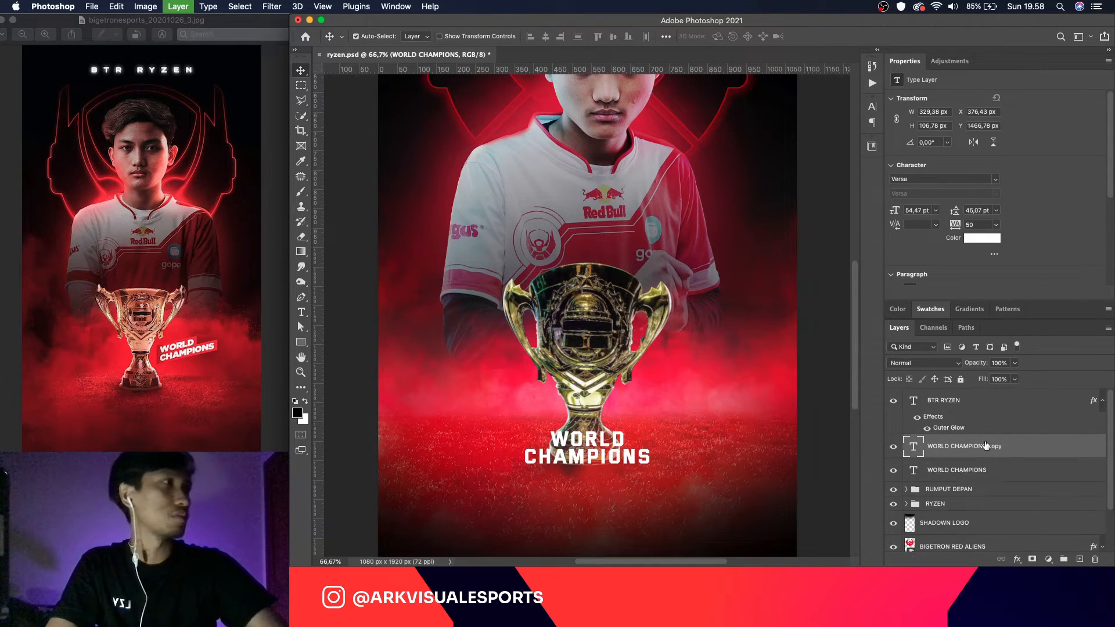
{"action": "left_click", "coordinate": [893, 469]}
{"action": "double_click", "coordinate": [923, 446]}
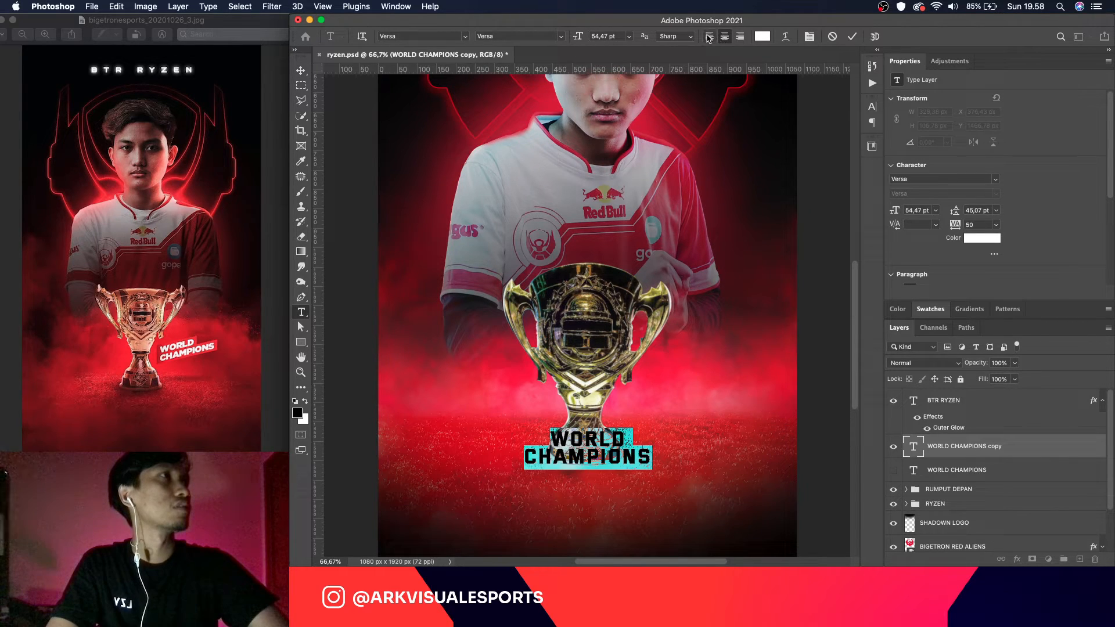
{"action": "left_click", "coordinate": [708, 36]}
{"action": "left_click", "coordinate": [302, 69]}
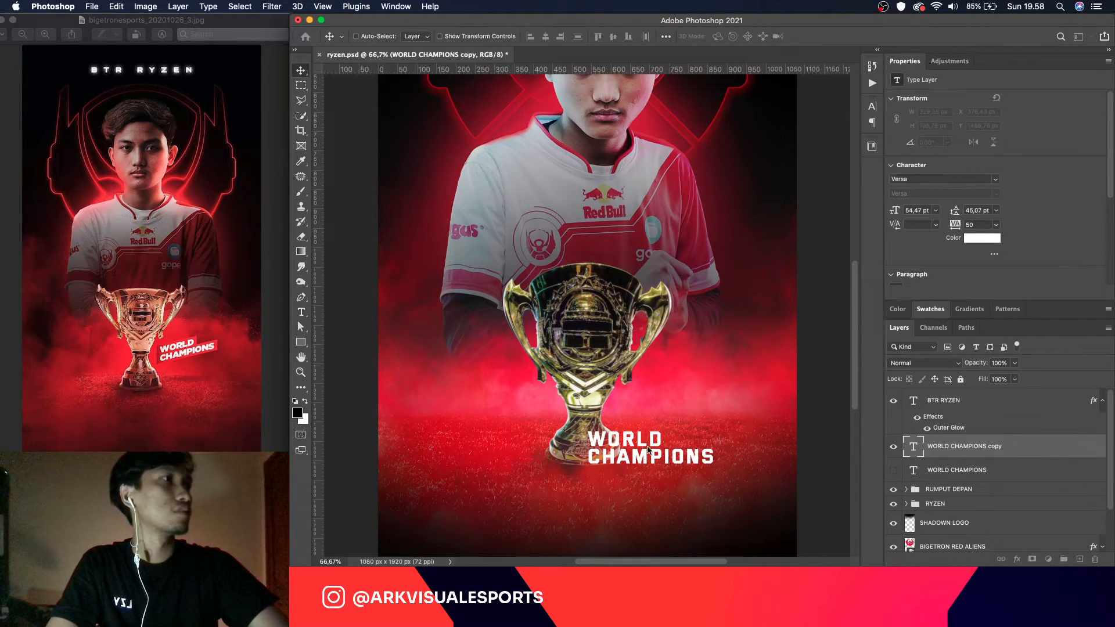
Step: Move the WORLD CHAMPIONS text copy beside the trophy's stem, to about X 647 px, Y 1367 px
{"action": "left_click_drag", "start_coordinate": [674, 491], "coordinate": [739, 488]}
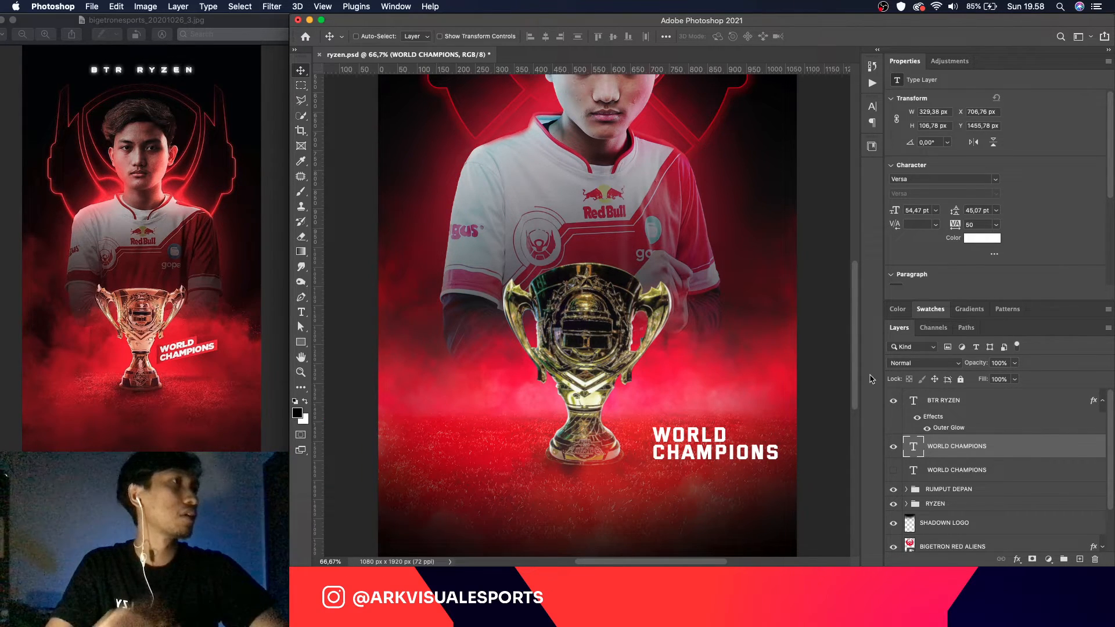
{"action": "double_click", "coordinate": [915, 448]}
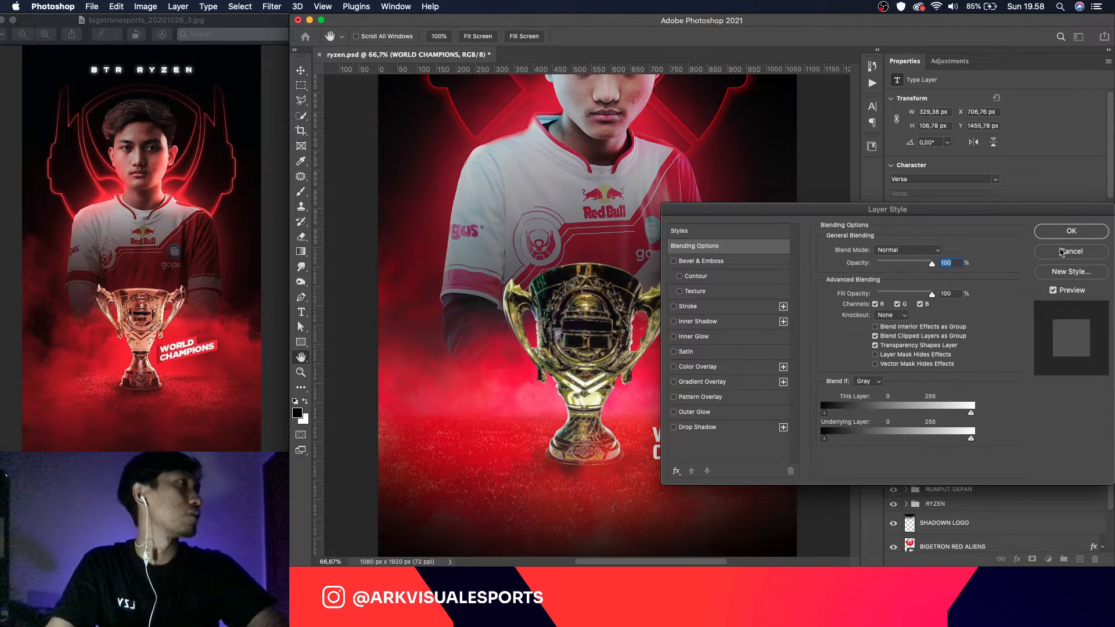
{"action": "left_click", "coordinate": [1070, 251]}
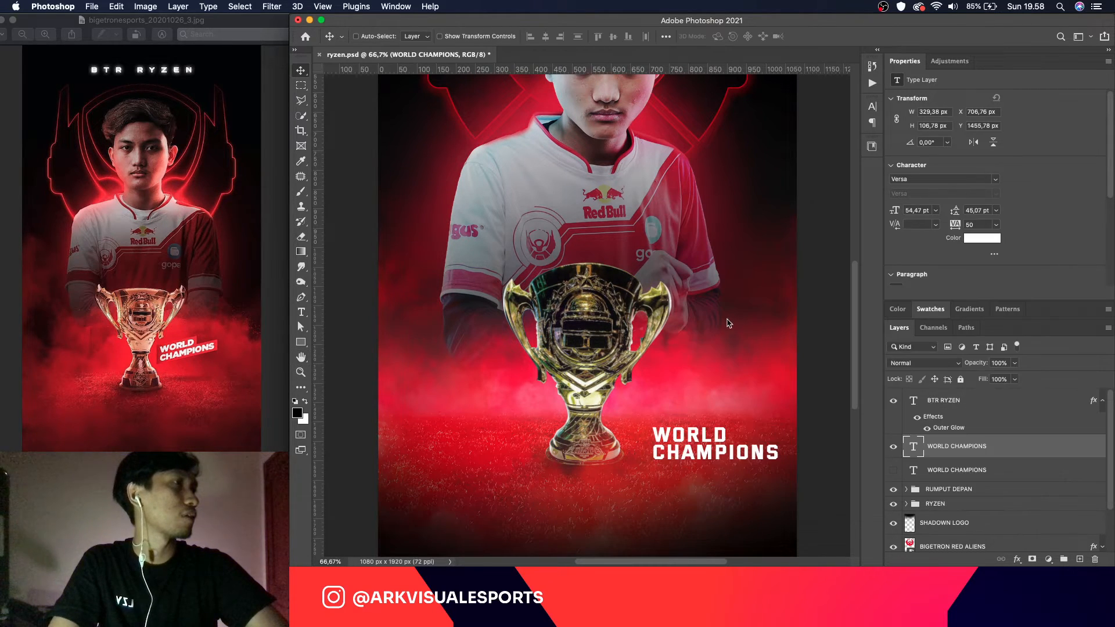
{"action": "left_click_drag", "start_coordinate": [716, 458], "coordinate": [692, 424]}
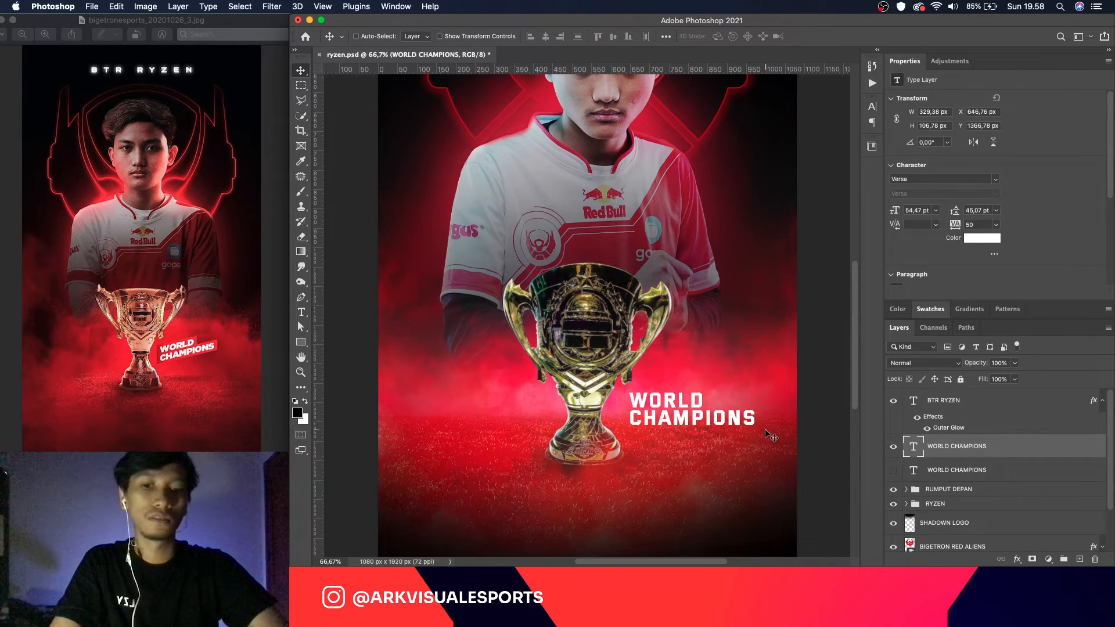
Step: Skew the WORLD CHAMPIONS text copy vertically by about -11.5° and reposition it beside the trophy at about X 652 px, Y 1329 px
{"action": "key", "text": "super+t"}
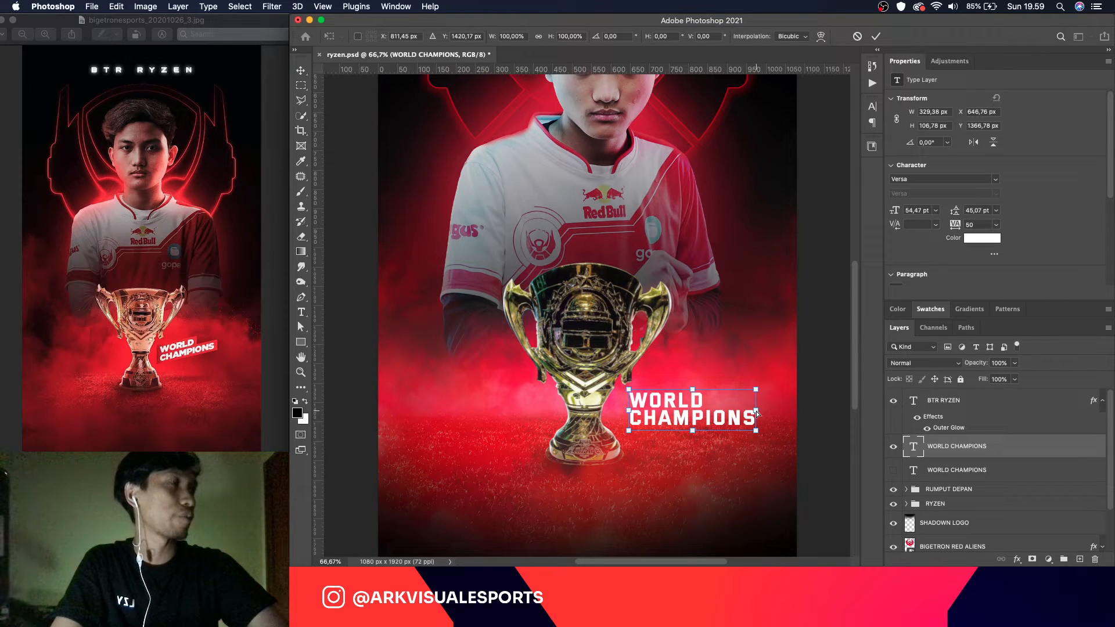
{"action": "scroll", "coordinate": [758, 414], "scroll_direction": "left", "scroll_amount": 2}
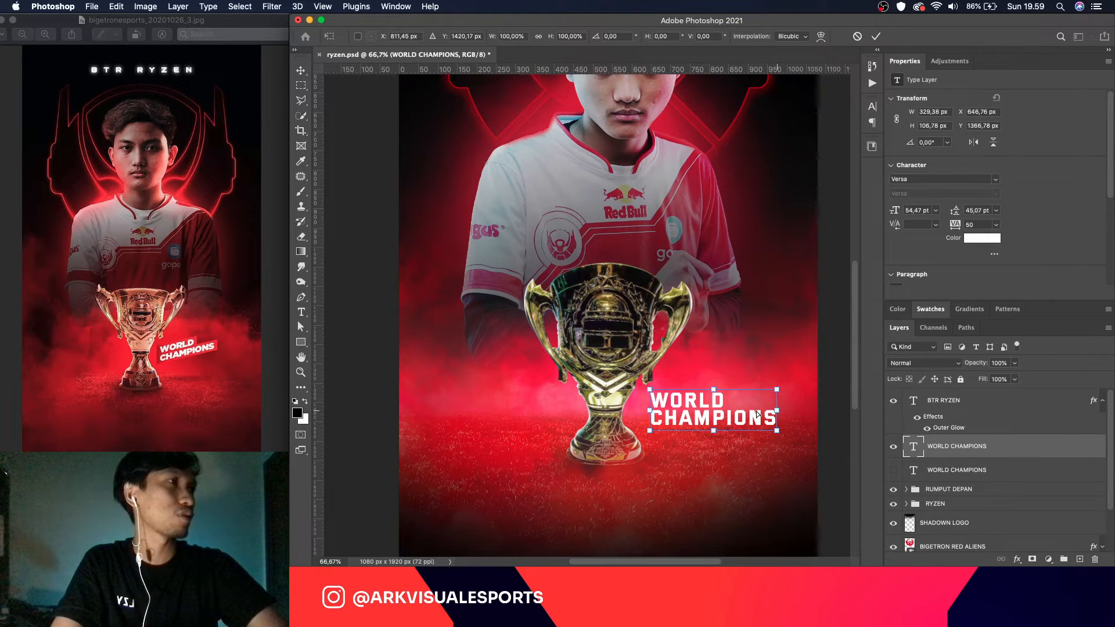
{"action": "scroll", "coordinate": [758, 414], "scroll_direction": "down", "scroll_amount": 1}
{"action": "left_click_drag", "start_coordinate": [780, 403], "coordinate": [780, 378]}
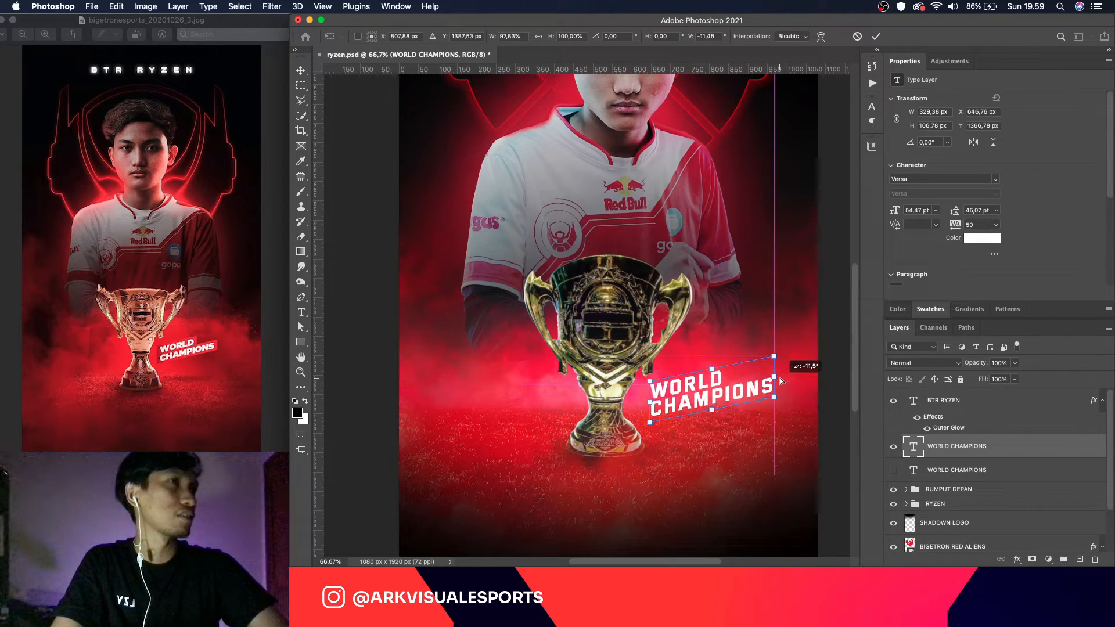
{"action": "key", "text": "Return"}
{"action": "left_click_drag", "start_coordinate": [743, 388], "coordinate": [745, 401]}
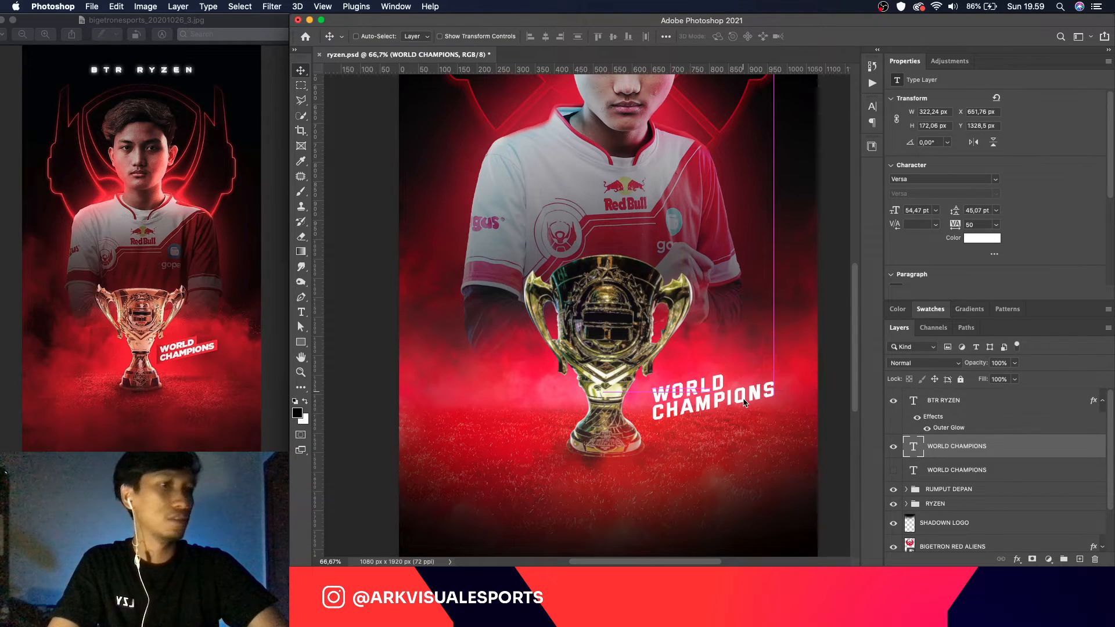
Step: Add a new layer directly beneath the visible WORLD CHAMPIONS text and name it "Shape world"
{"action": "key", "text": "super+equal"}
{"action": "key", "text": "super+equal"}
{"action": "scroll", "coordinate": [743, 398], "scroll_direction": "down", "scroll_amount": 5}
{"action": "scroll", "coordinate": [743, 399], "scroll_direction": "right", "scroll_amount": 8}
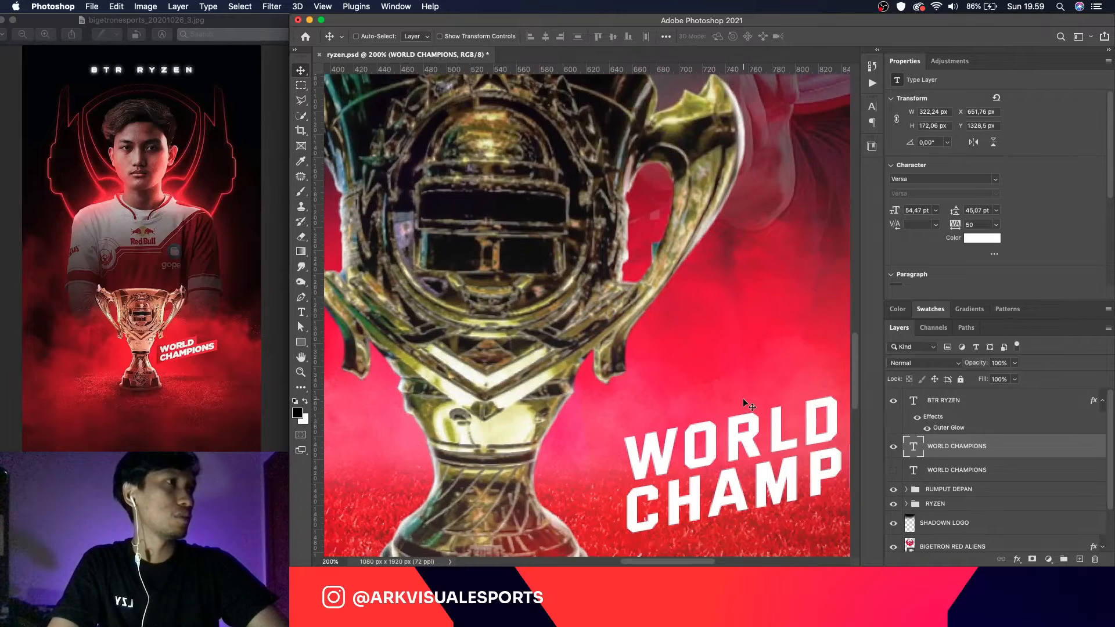
{"action": "scroll", "coordinate": [743, 401], "scroll_direction": "down", "scroll_amount": 2}
{"action": "scroll", "coordinate": [743, 400], "scroll_direction": "right", "scroll_amount": 3}
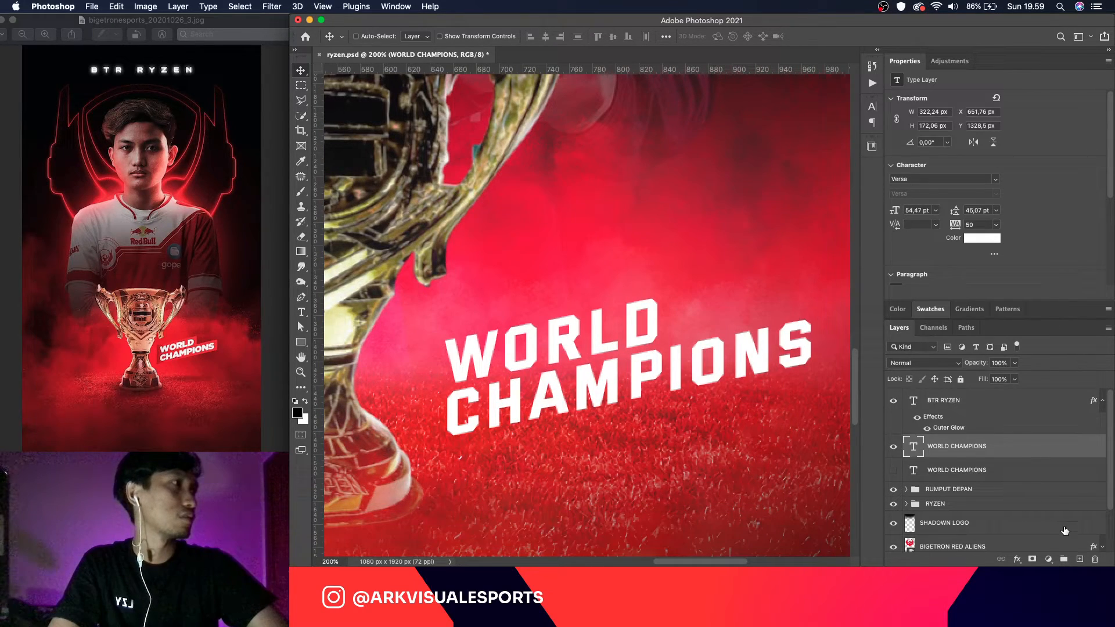
{"action": "left_click", "coordinate": [997, 471]}
{"action": "scroll", "coordinate": [400, 328], "scroll_direction": "down", "scroll_amount": 1}
{"action": "scroll", "coordinate": [401, 328], "scroll_direction": "right", "scroll_amount": 2}
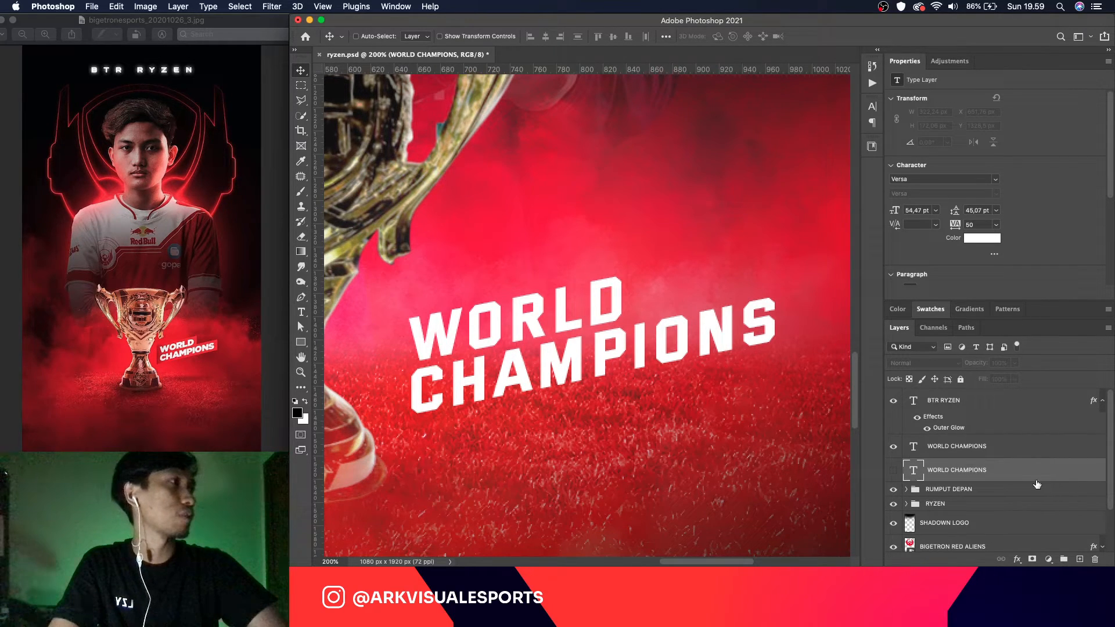
{"action": "left_click", "coordinate": [1079, 560]}
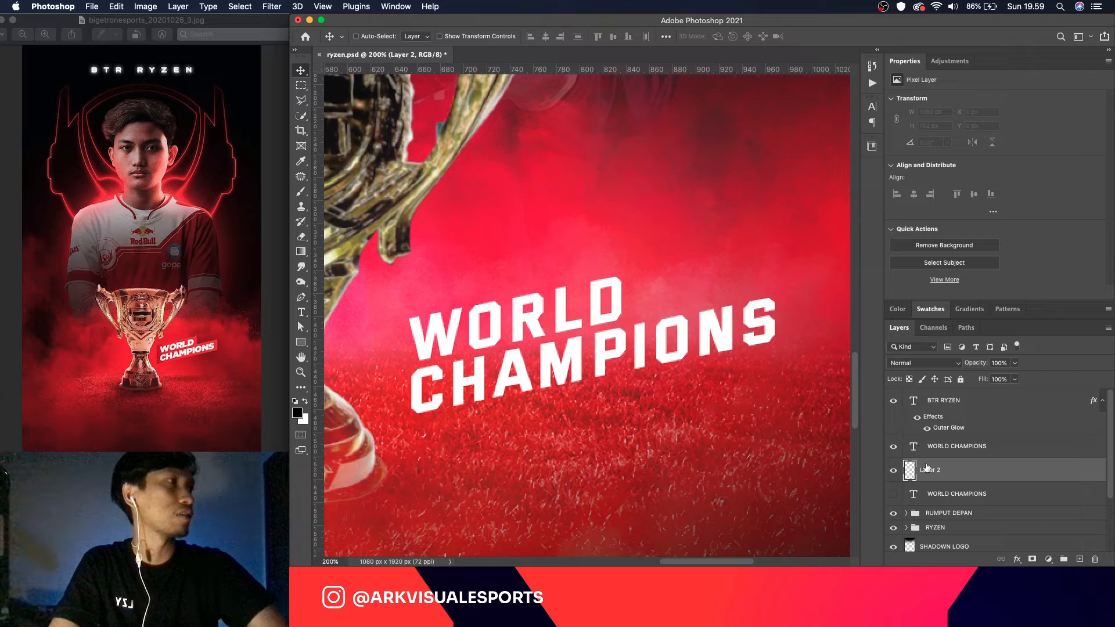
{"action": "type", "text": "Shape t"}
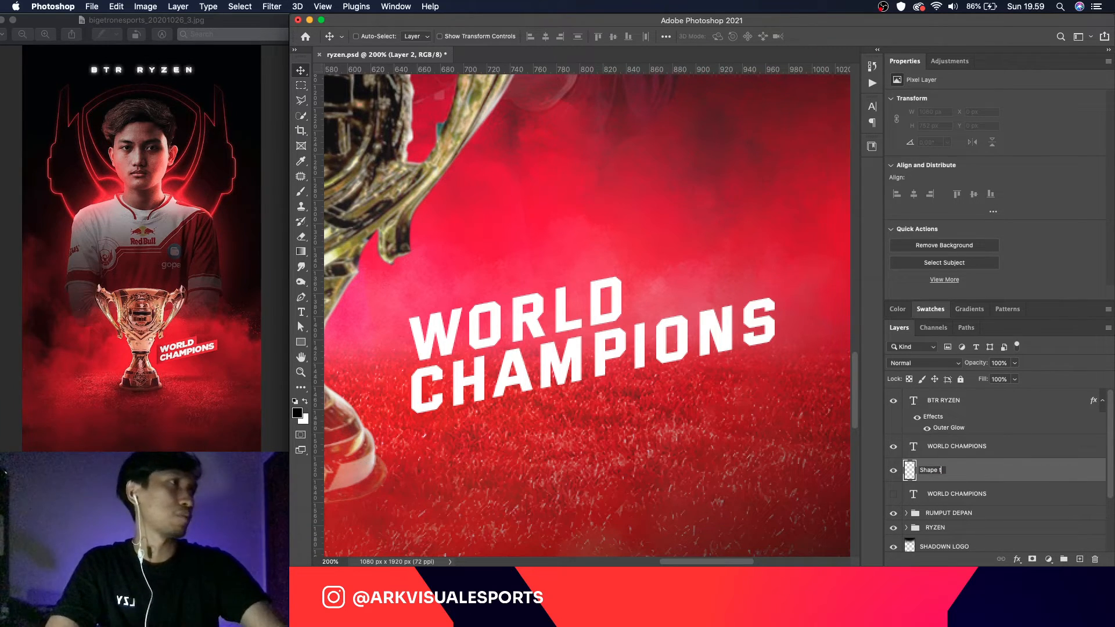
{"action": "key", "text": "BackSpace"}
{"action": "type", "text": "world"}
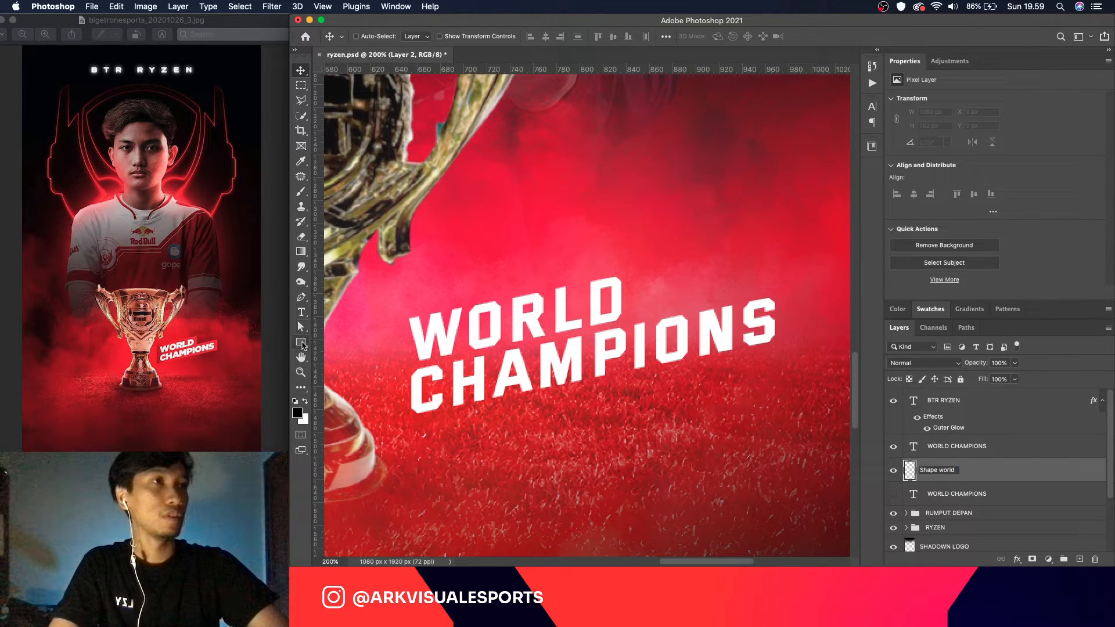
Step: Draw a closed, stepped Pen path around the slanted WORLD CHAMPIONS text, about 340 × 151 px, with the notch after WORLD
{"action": "left_click", "coordinate": [301, 297]}
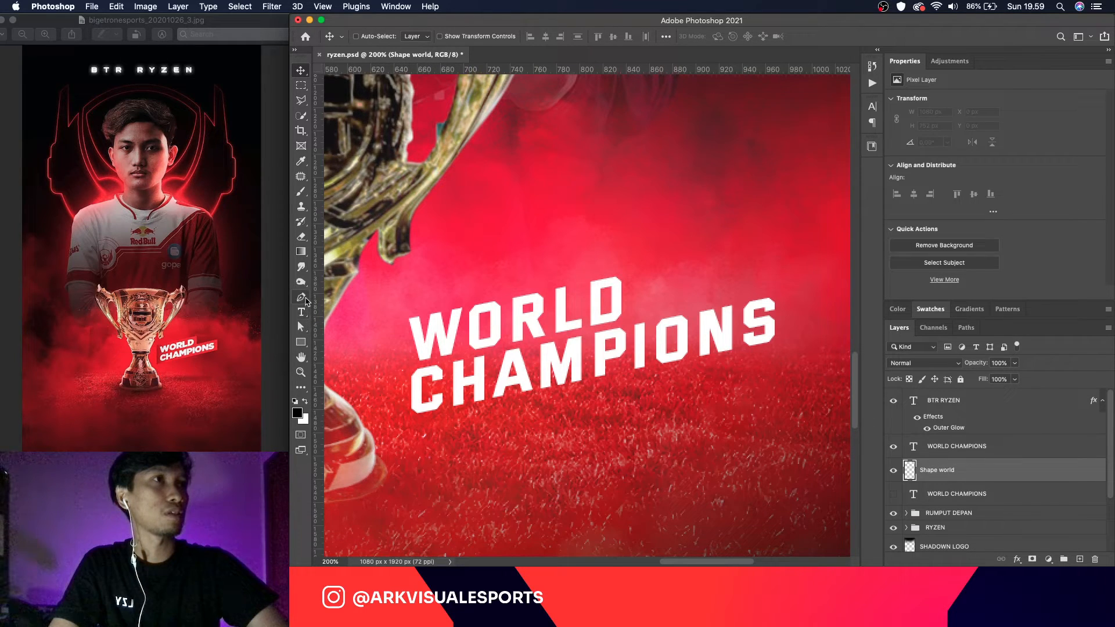
{"action": "left_click", "coordinate": [301, 296]}
{"action": "left_click", "coordinate": [394, 309]}
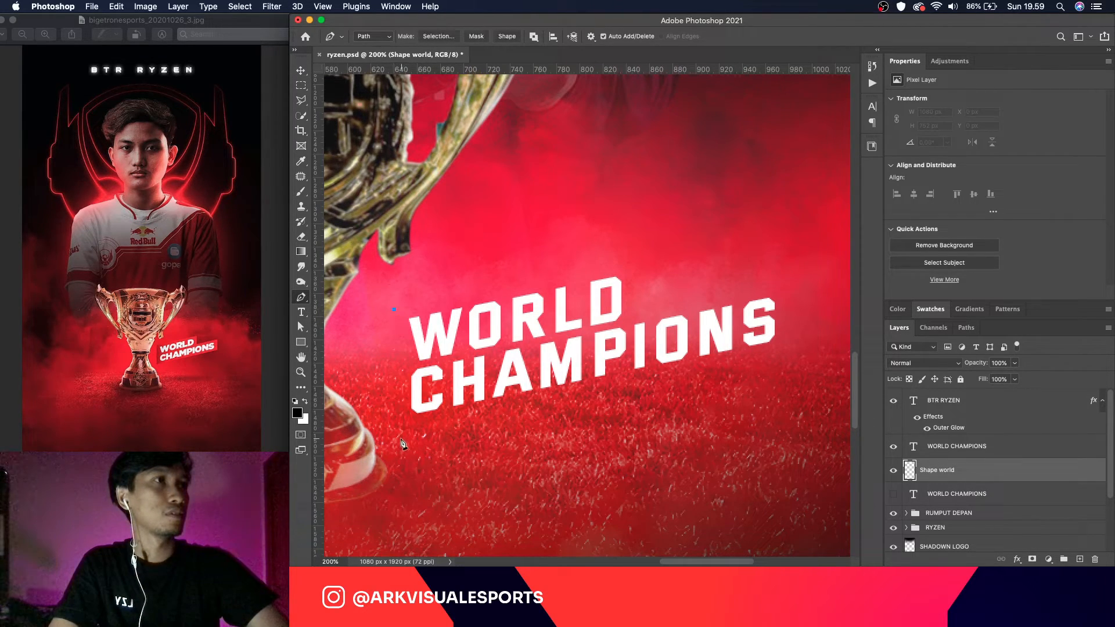
{"action": "left_click", "coordinate": [395, 431]}
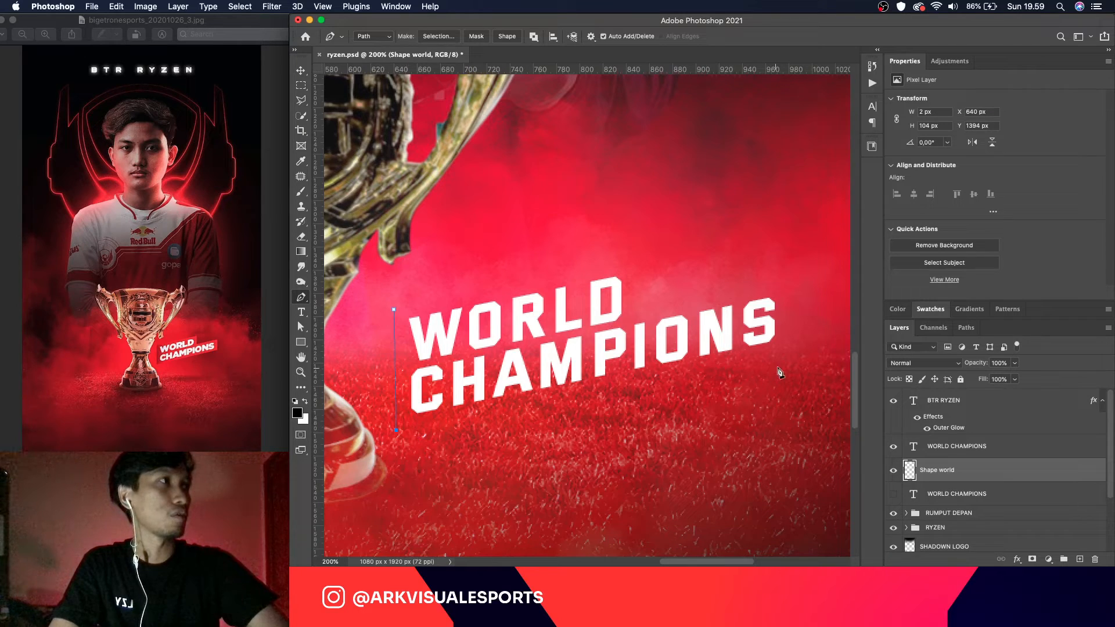
{"action": "left_click", "coordinate": [795, 347]}
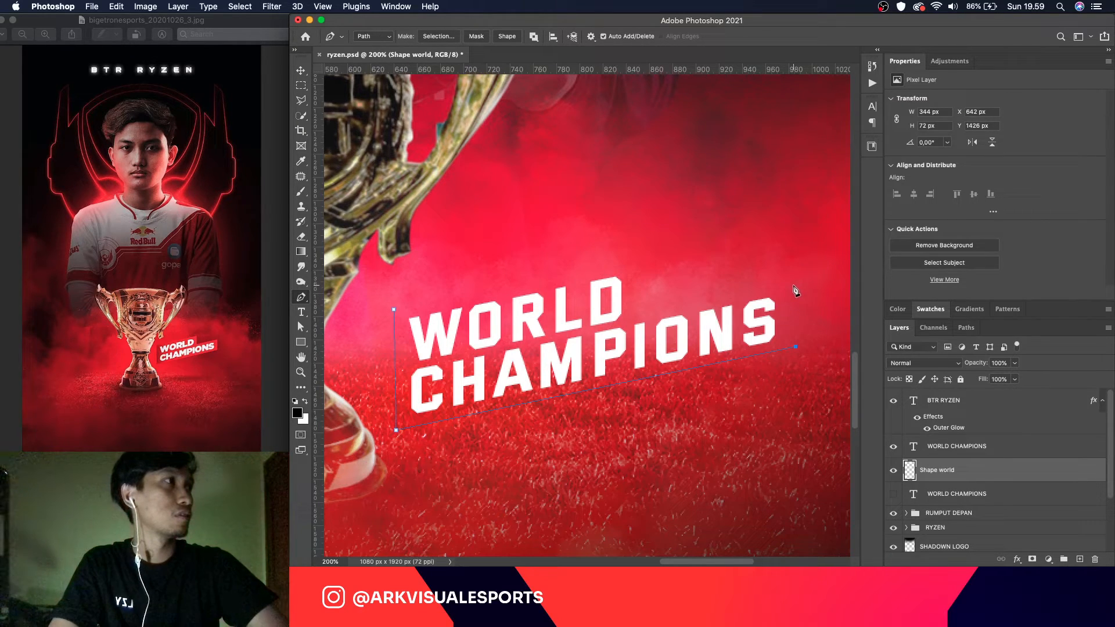
{"action": "key", "text": "super+z"}
{"action": "left_click", "coordinate": [787, 348]}
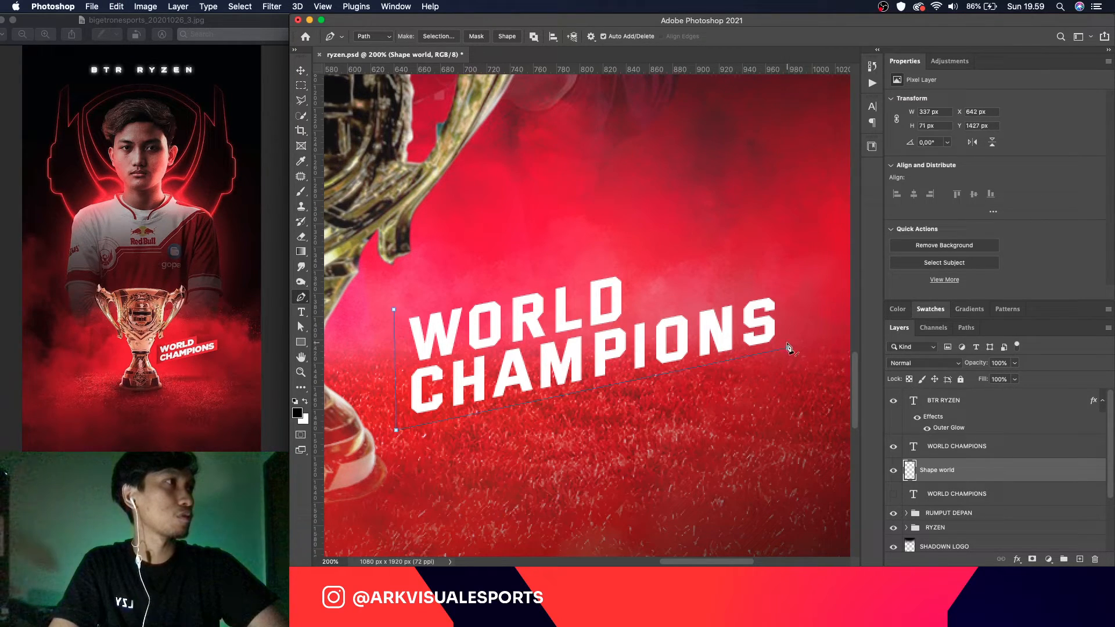
{"action": "left_click", "coordinate": [789, 280]}
{"action": "left_click", "coordinate": [638, 311]}
{"action": "left_click", "coordinate": [637, 261]}
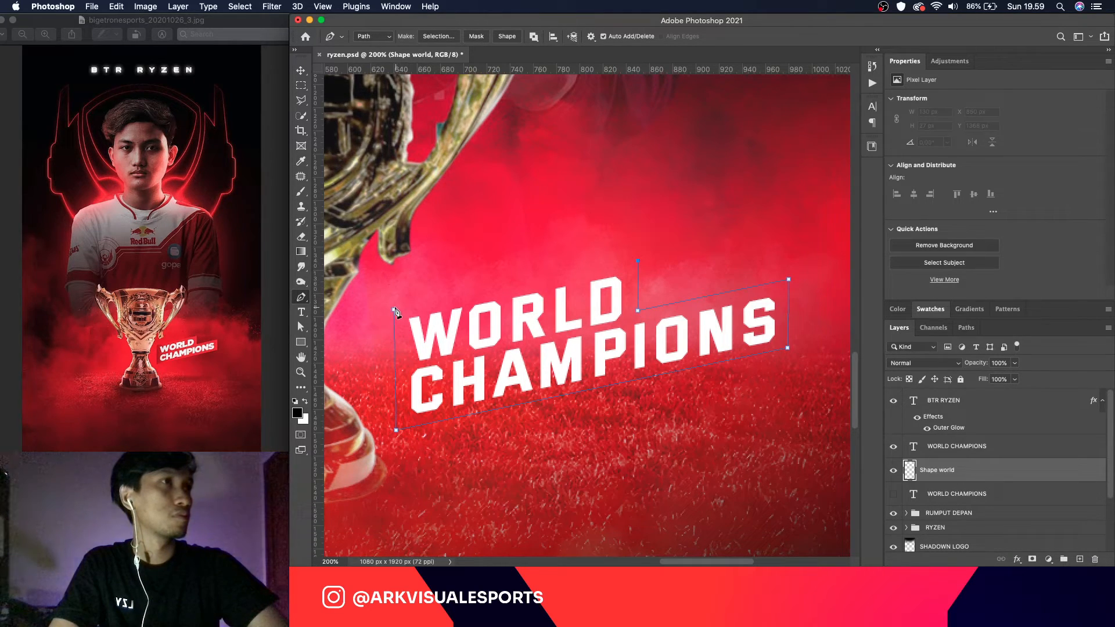
{"action": "key", "text": "super+z"}
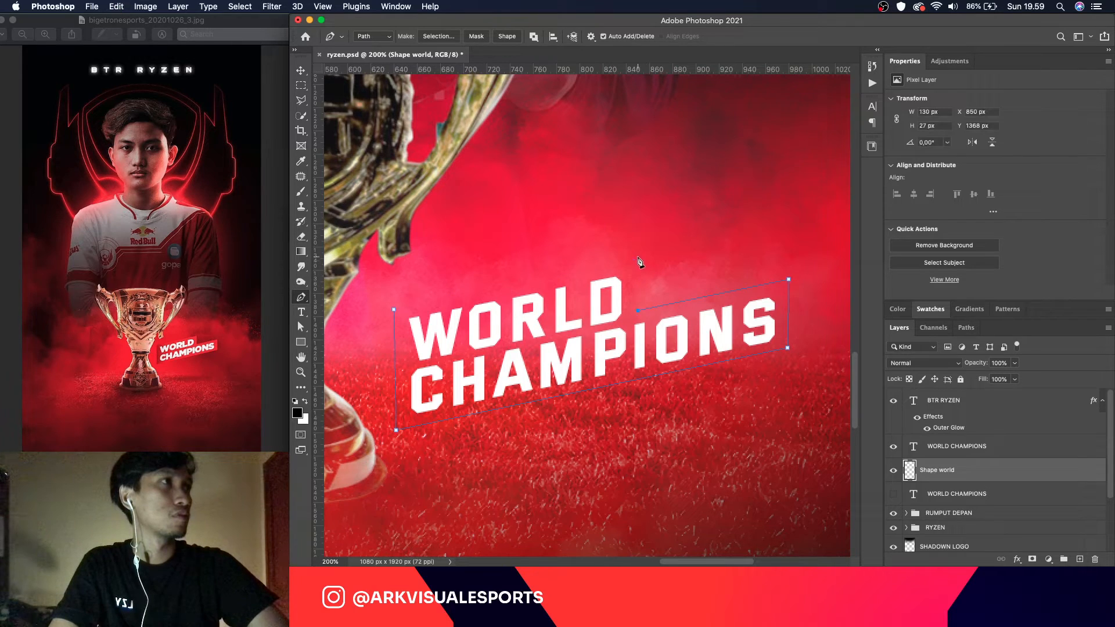
{"action": "left_click", "coordinate": [638, 256]}
{"action": "left_click", "coordinate": [396, 311]}
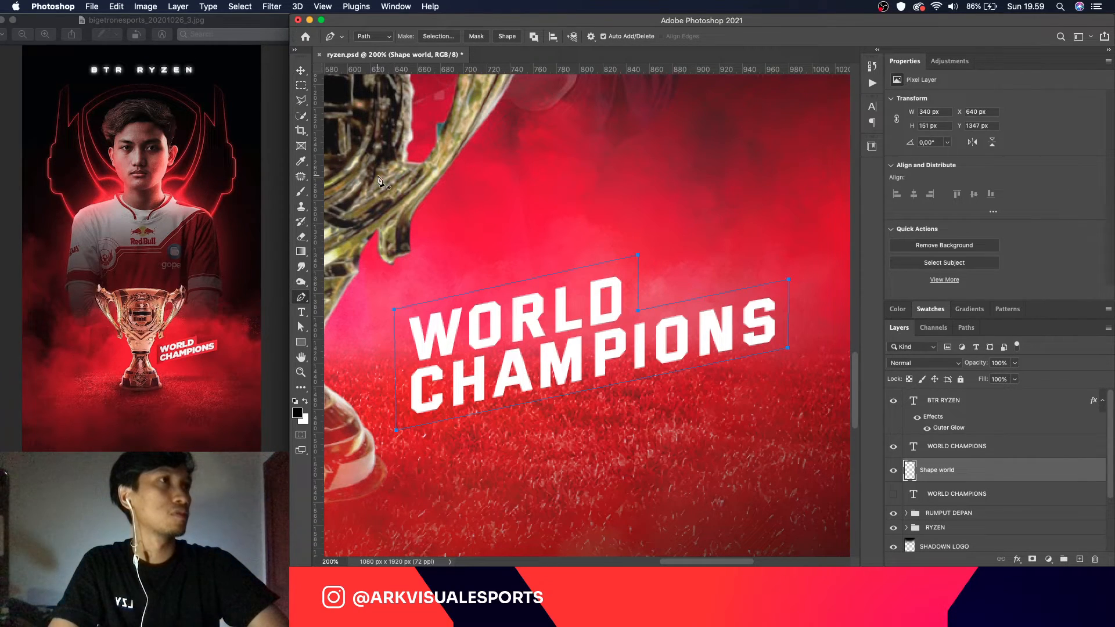
Step: Convert the path to a selection, fill it with the white background colour on the Shape world layer, and deselect
{"action": "right_click", "coordinate": [534, 258]}
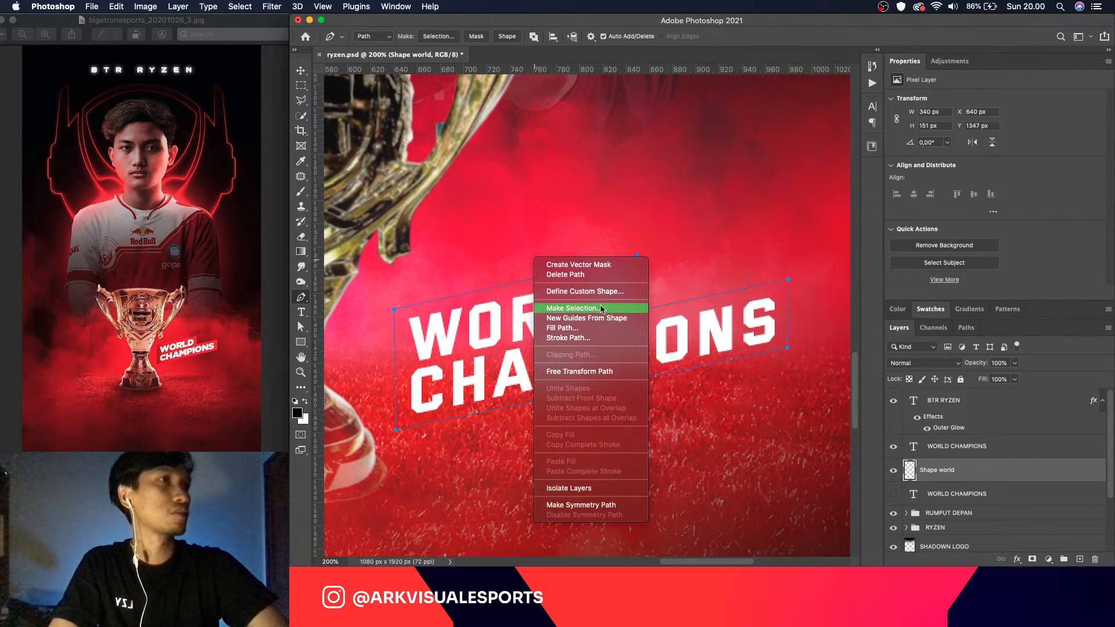
{"action": "left_click", "coordinate": [604, 308]}
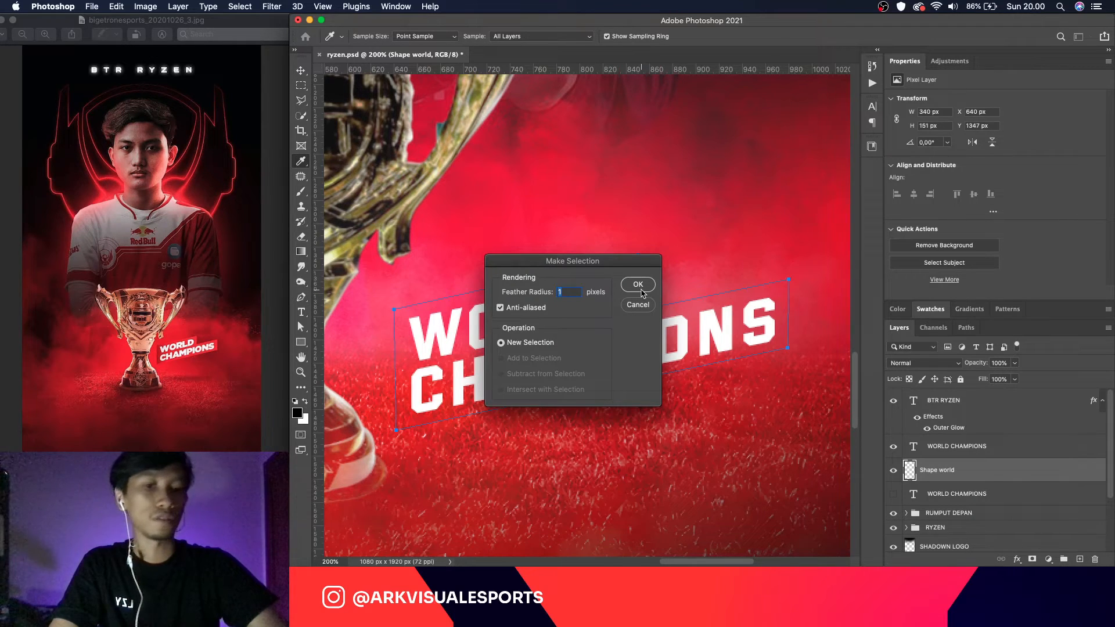
{"action": "left_click", "coordinate": [637, 285]}
{"action": "key", "text": "super+BackSpace"}
{"action": "key", "text": "super+d"}
{"action": "left_click", "coordinate": [300, 70]}
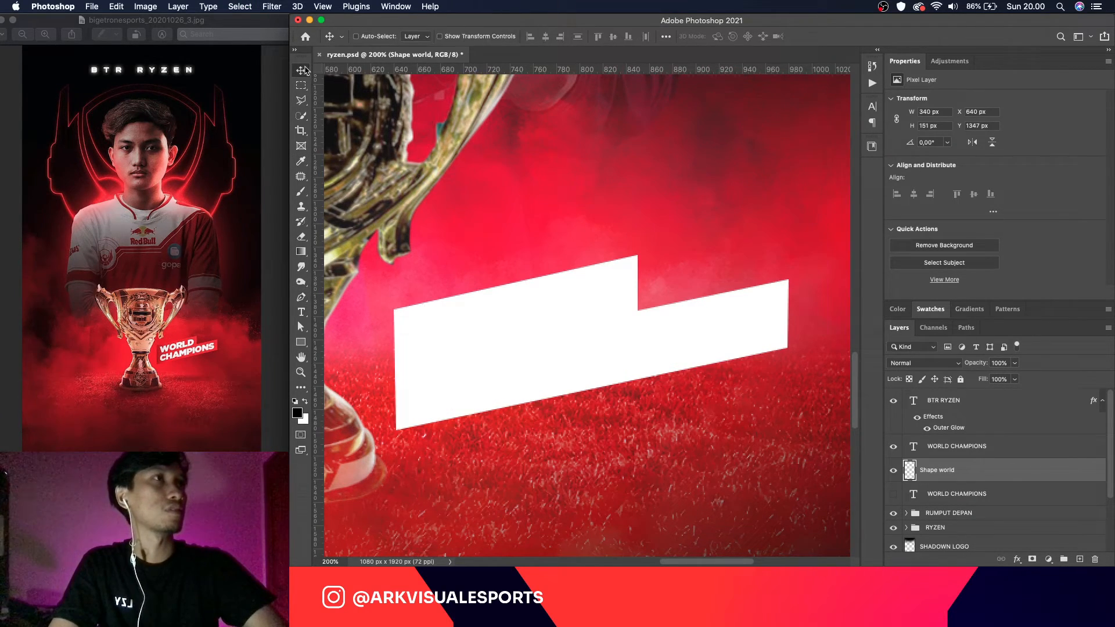
Step: Add a Color Overlay in red #d42238 to the Shape world layer
{"action": "double_click", "coordinate": [998, 480]}
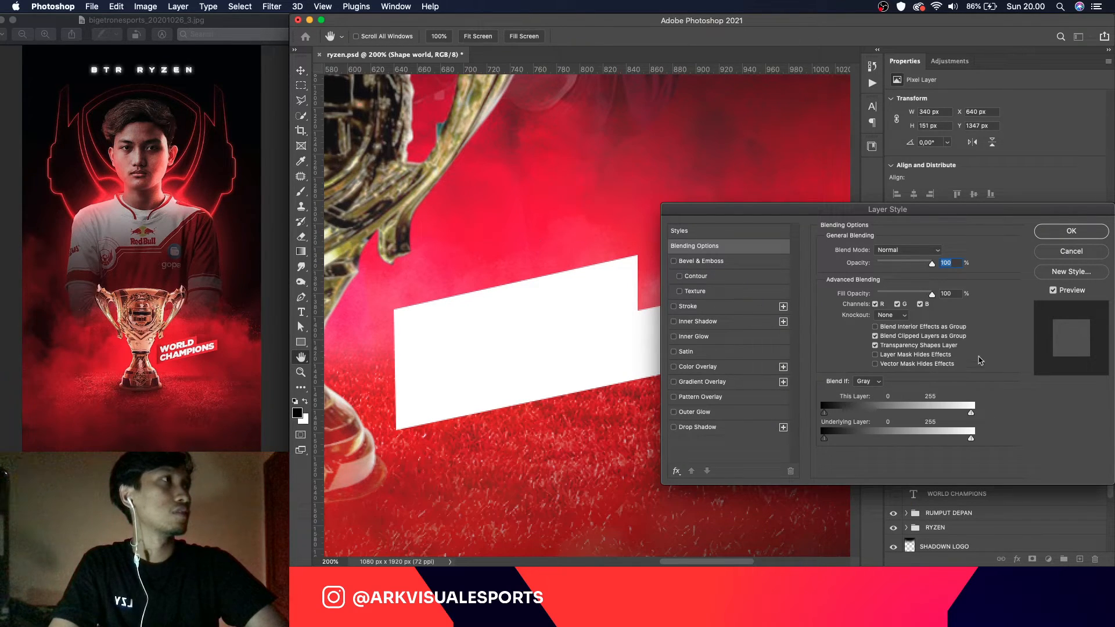
{"action": "left_click", "coordinate": [699, 366]}
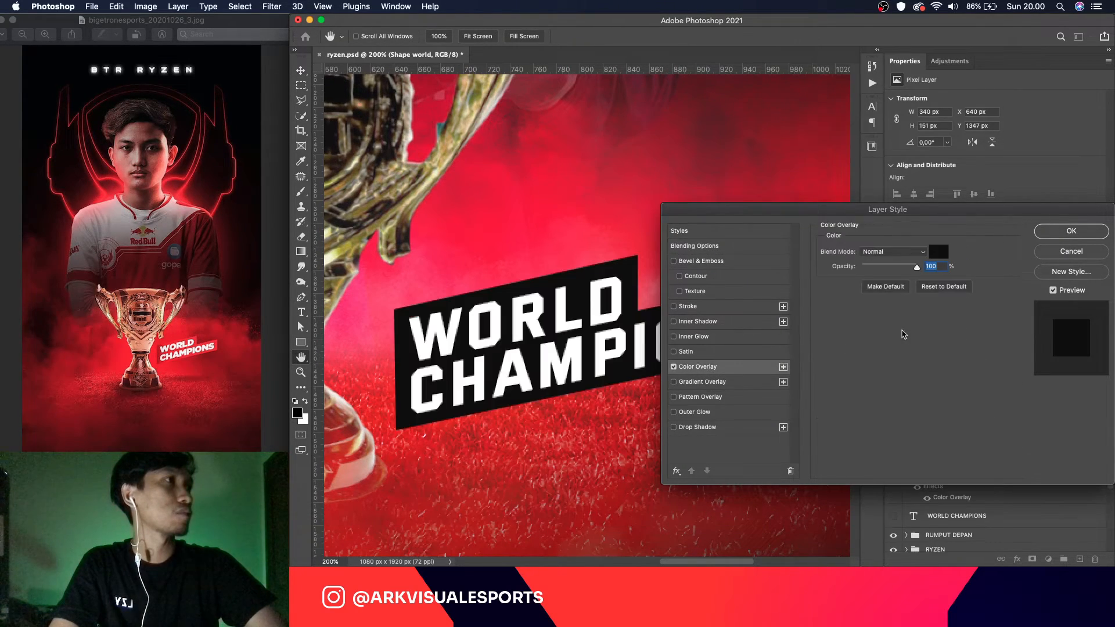
{"action": "left_click", "coordinate": [939, 251]}
{"action": "left_click", "coordinate": [440, 280]}
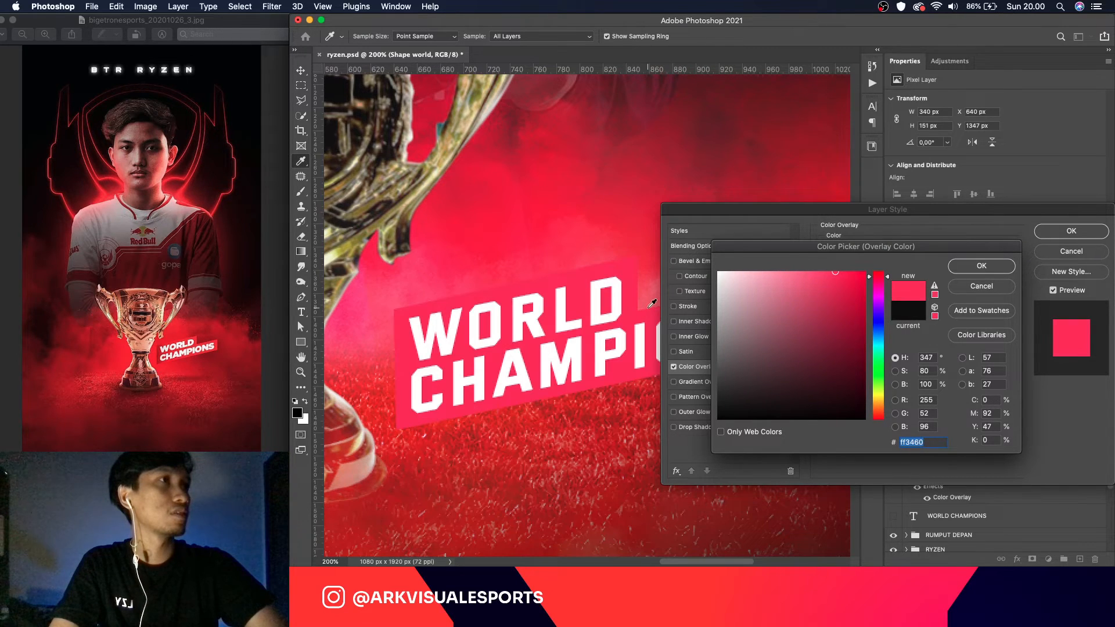
{"action": "left_click", "coordinate": [669, 152]}
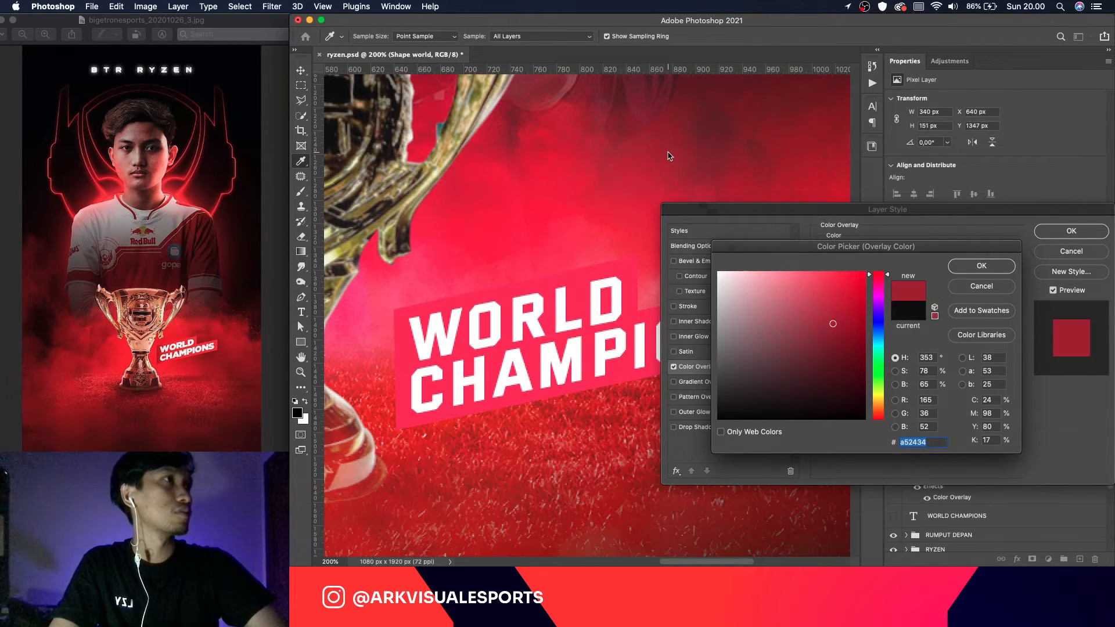
{"action": "left_click", "coordinate": [840, 301]}
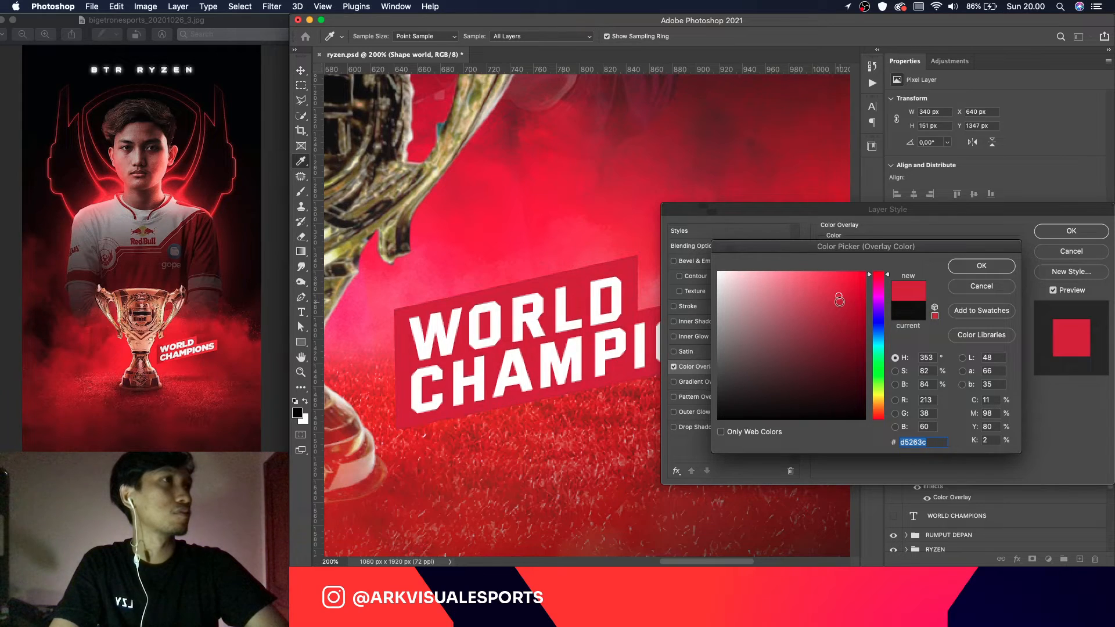
{"action": "left_click", "coordinate": [977, 269]}
{"action": "left_click", "coordinate": [1083, 232]}
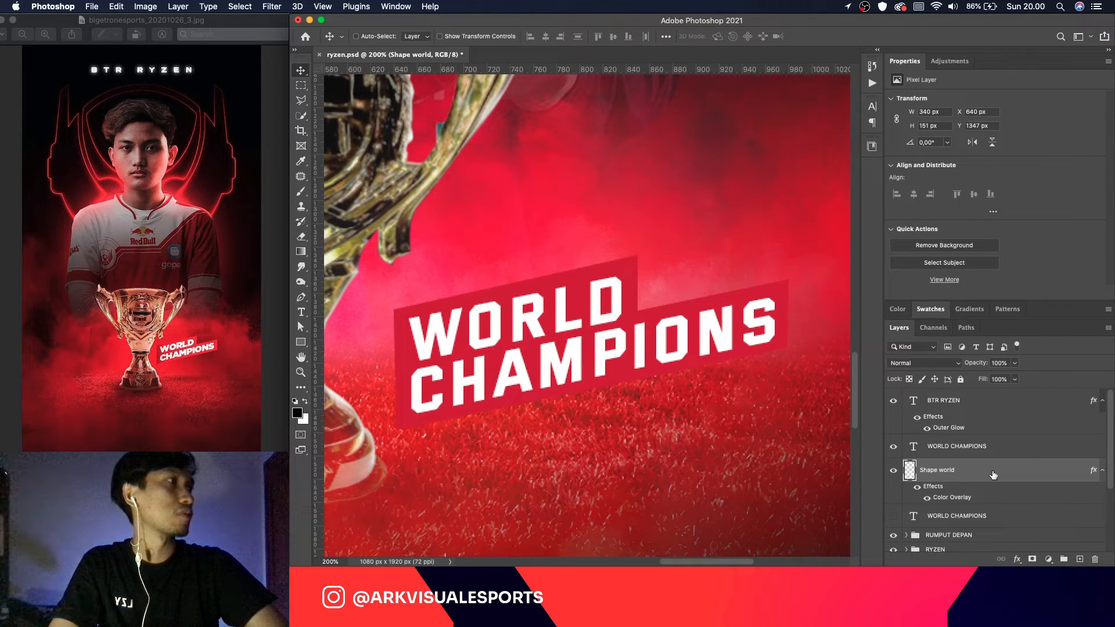
Step: Change the Shape world layer's Color Overlay to red #d42222
{"action": "double_click", "coordinate": [993, 475]}
{"action": "left_click", "coordinate": [716, 367]}
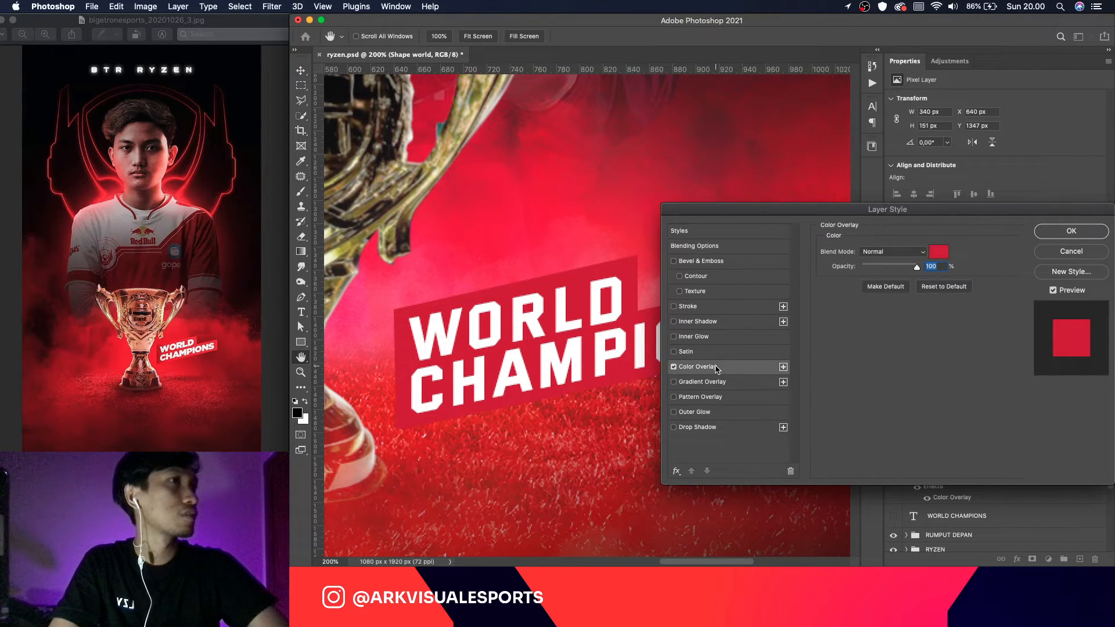
{"action": "left_click", "coordinate": [940, 251]}
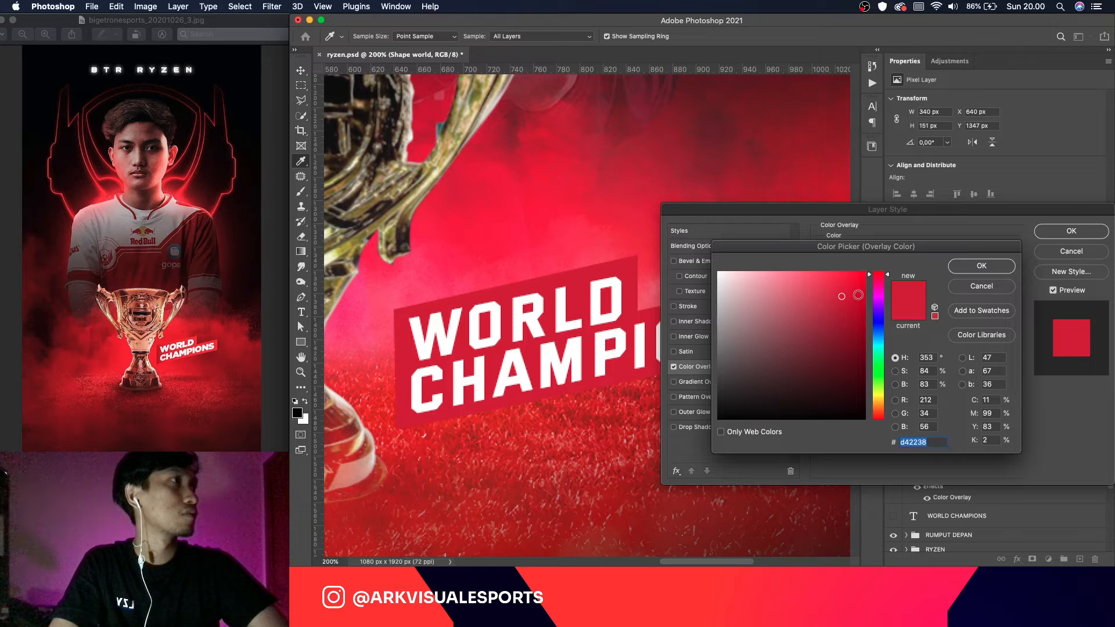
{"action": "left_click_drag", "start_coordinate": [877, 282], "coordinate": [883, 249]}
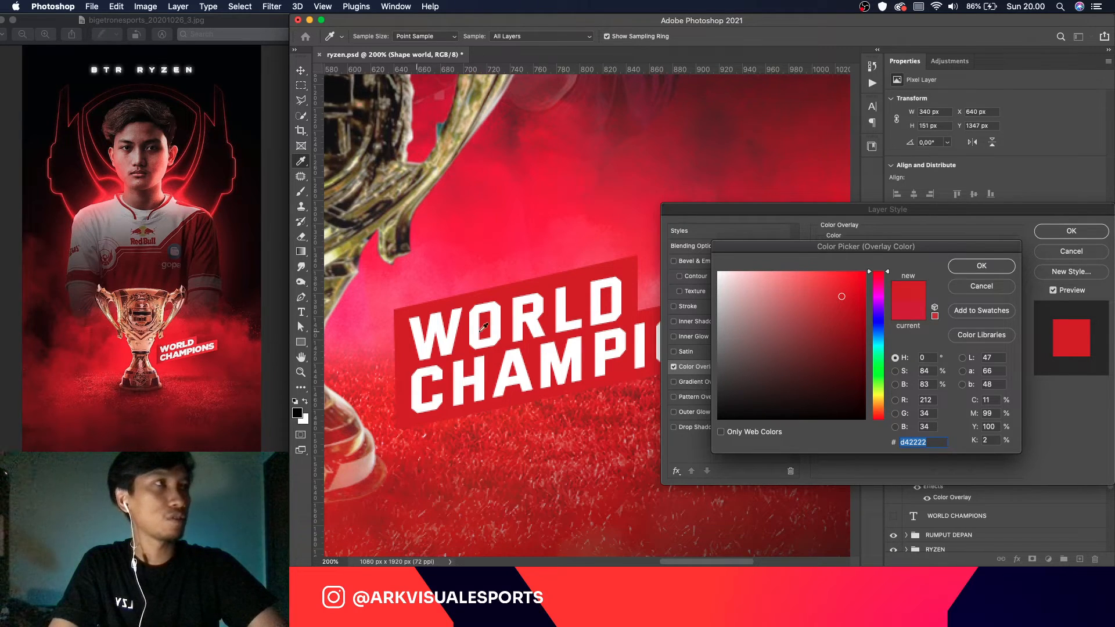
{"action": "left_click", "coordinate": [981, 265]}
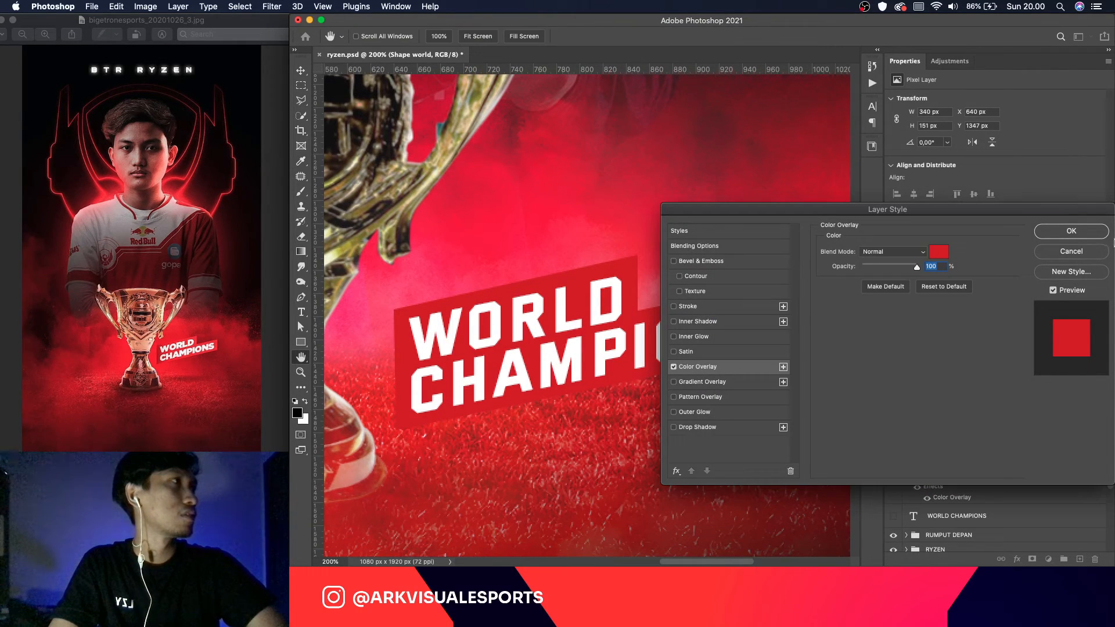
{"action": "left_click", "coordinate": [1071, 231]}
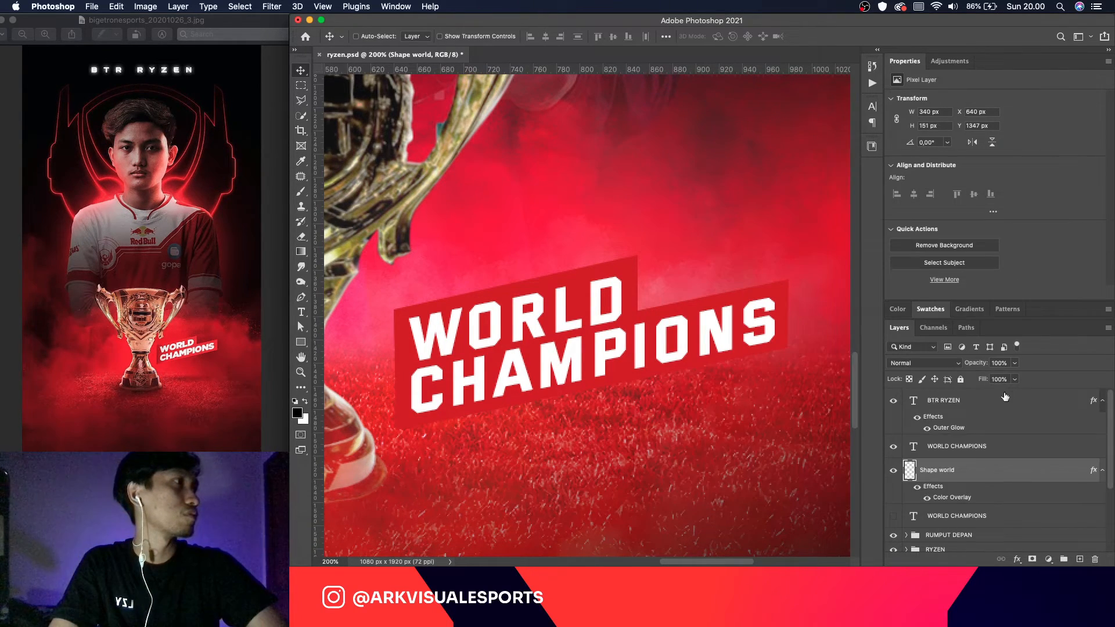
Step: Load the banner outline as a selection from the Shape world layer and add a layer named "shadow" directly above it
{"action": "left_click", "coordinate": [1102, 470]}
{"action": "left_click", "coordinate": [913, 472], "text": "super"}
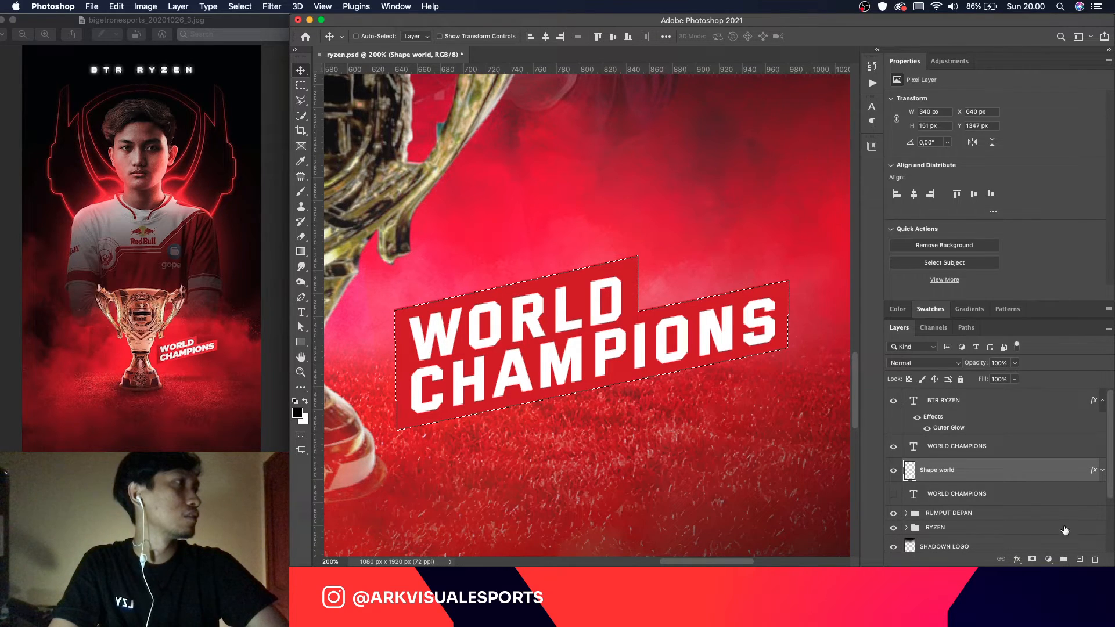
{"action": "key", "text": "super+shift+alt+n"}
{"action": "double_click", "coordinate": [932, 470]}
{"action": "type", "text": "shadow"}
{"action": "key", "text": "Return"}
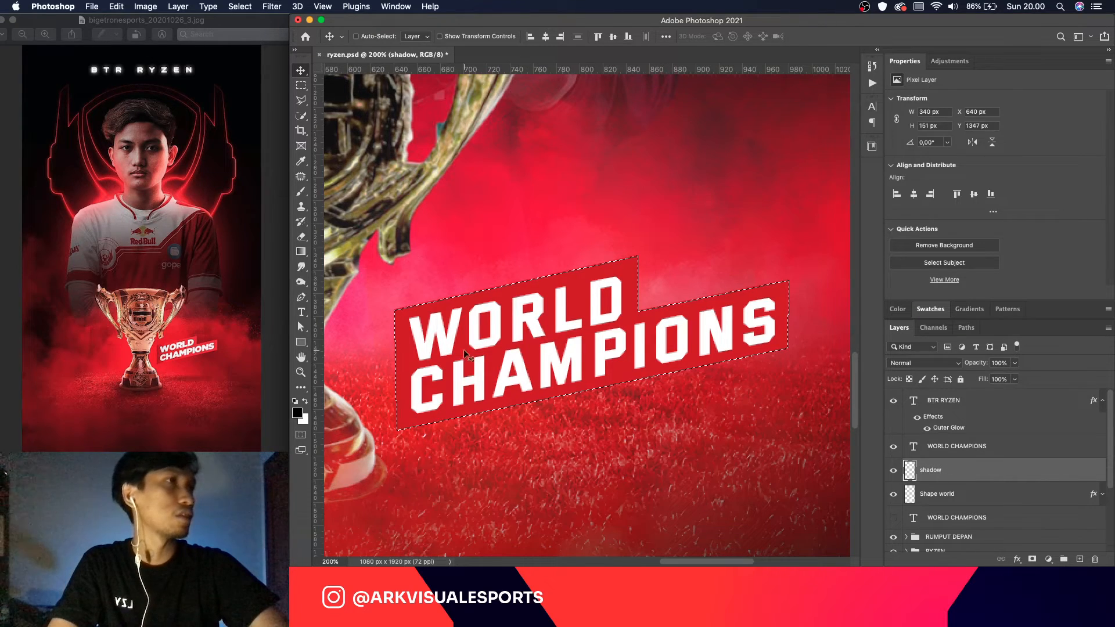
Step: Reduce the soft black brush to 150 px and shade the banner's edges inside the selection on the shadow layer
{"action": "key", "text": "b"}
{"action": "key", "text": "bracketleft"}
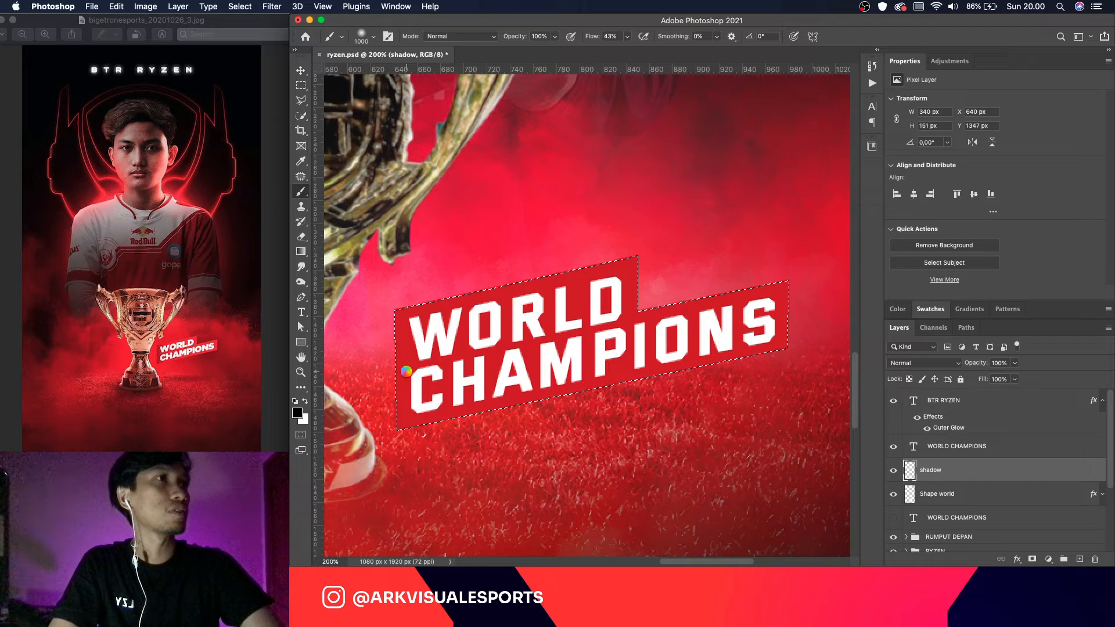
{"action": "key", "text": "bracketleft"}
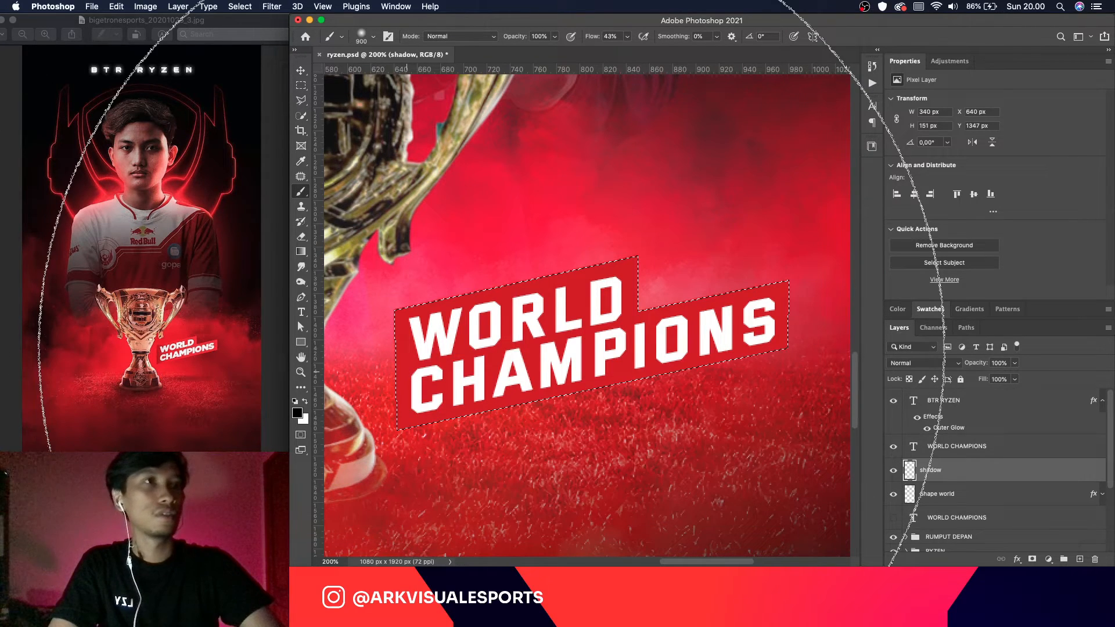
{"action": "key", "text": "bracketleft"}
{"action": "key", "text": "bracketleft"}
{"action": "key", "text": "bracketleft"}
{"action": "key", "text": "bracketleft"}
{"action": "key", "text": "bracketleft"}
{"action": "key", "text": "bracketleft"}
{"action": "key", "text": "bracketleft"}
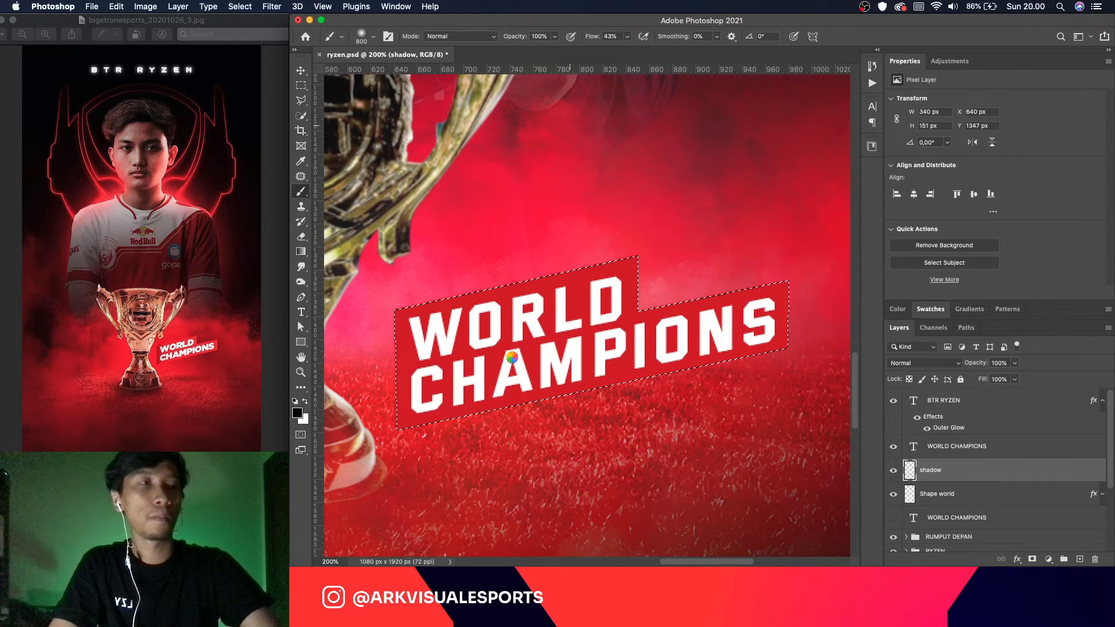
{"action": "key", "text": "super+minus"}
{"action": "key", "text": "super+minus"}
{"action": "key", "text": "super+minus"}
{"action": "key", "text": "bracketleft"}
{"action": "key", "text": "bracketleft"}
{"action": "key", "text": "bracketleft"}
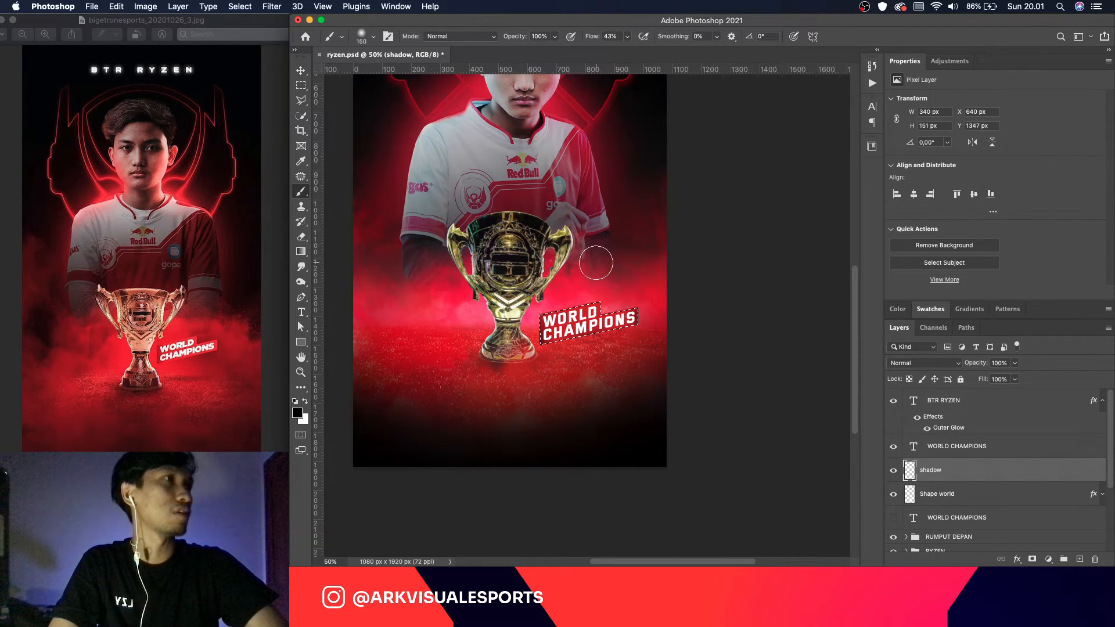
Step: Set the shadow layer's opacity to 50% and clear the banner selection
{"action": "left_click", "coordinate": [999, 363]}
{"action": "type", "text": "50"}
{"action": "key", "text": "Return"}
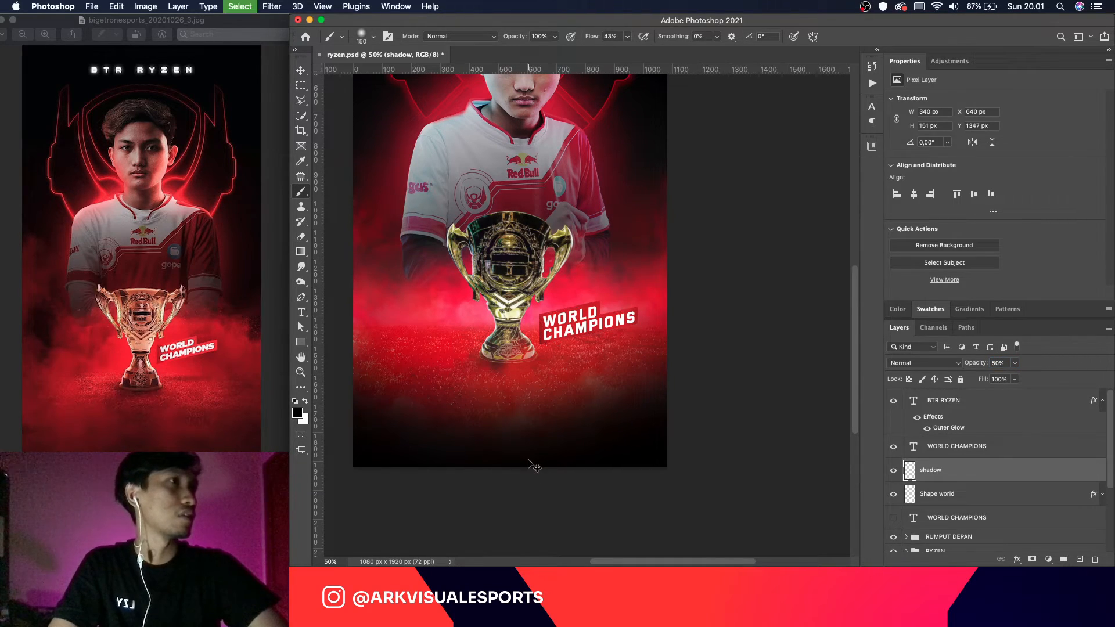
{"action": "left_click", "coordinate": [301, 70]}
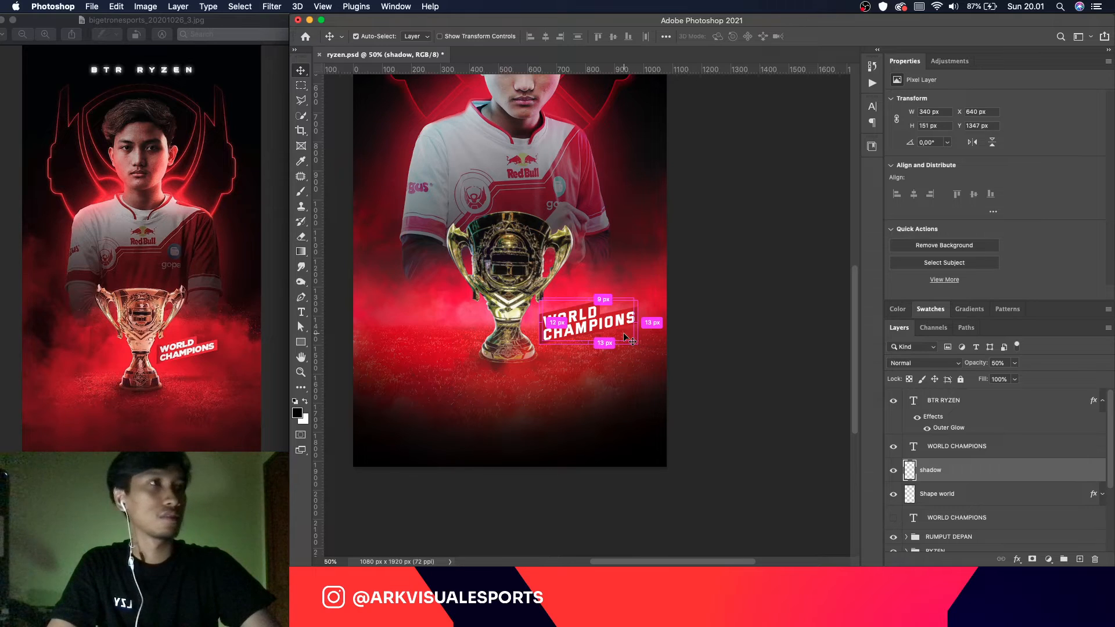
{"action": "scroll", "coordinate": [623, 333], "scroll_direction": "up", "scroll_amount": 3}
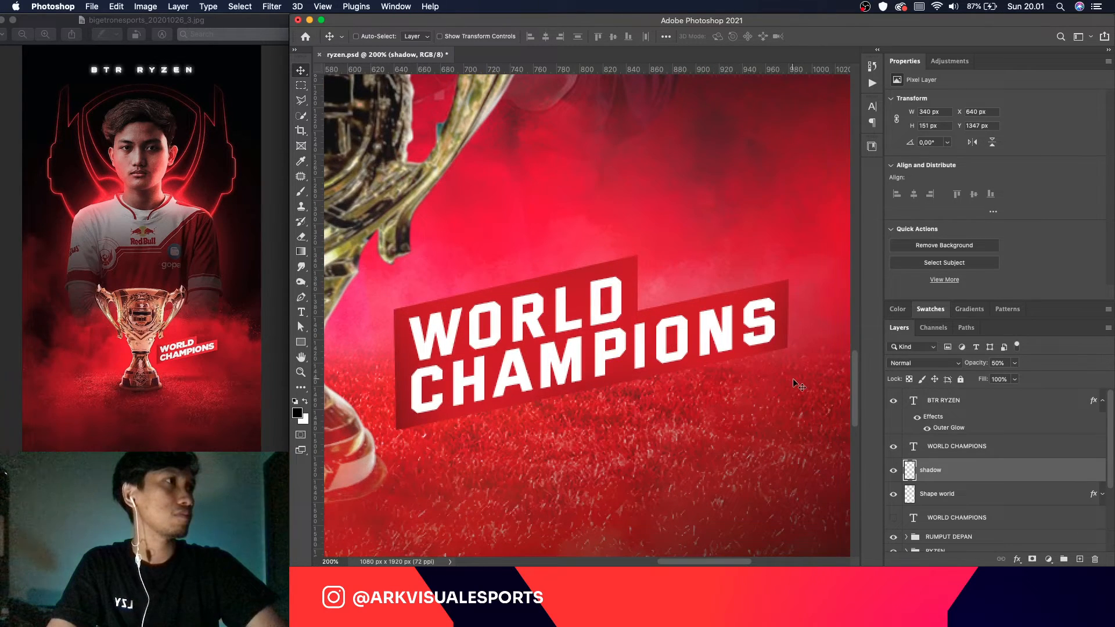
{"action": "double_click", "coordinate": [989, 472]}
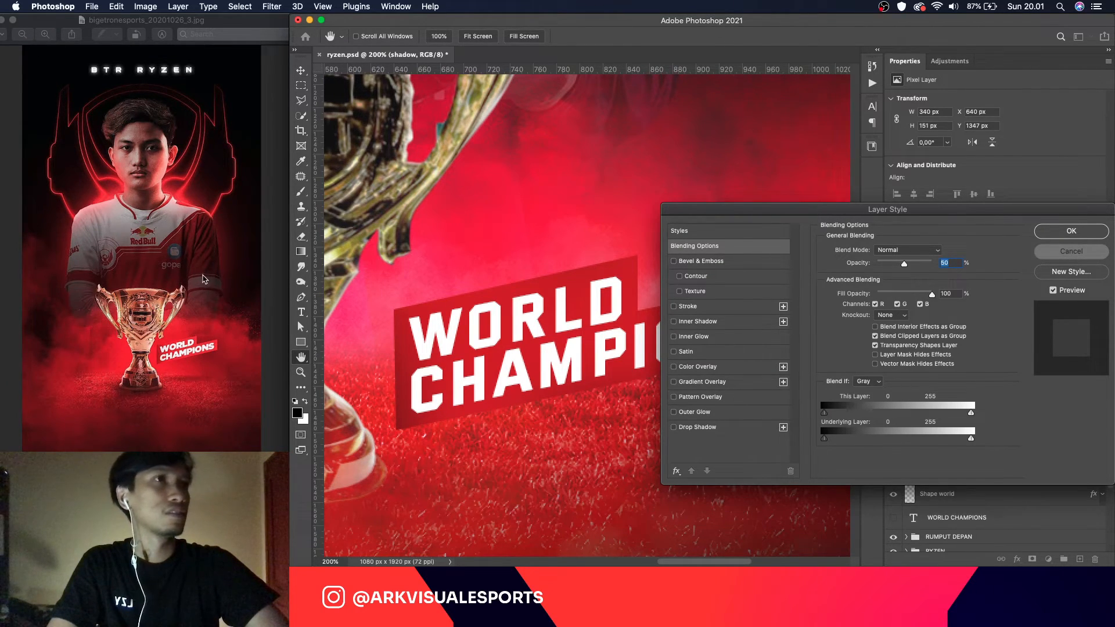
{"action": "key", "text": "Return"}
Step: Add a Drop Shadow to the Shape world layer and set its colour to black 000000
{"action": "double_click", "coordinate": [1000, 495]}
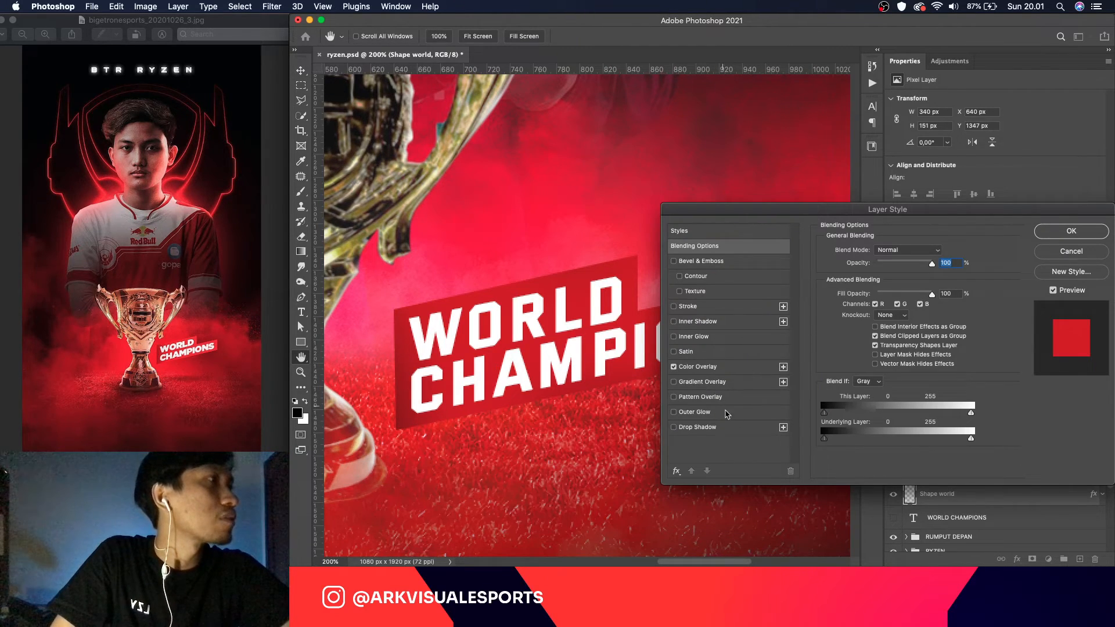
{"action": "left_click", "coordinate": [702, 428]}
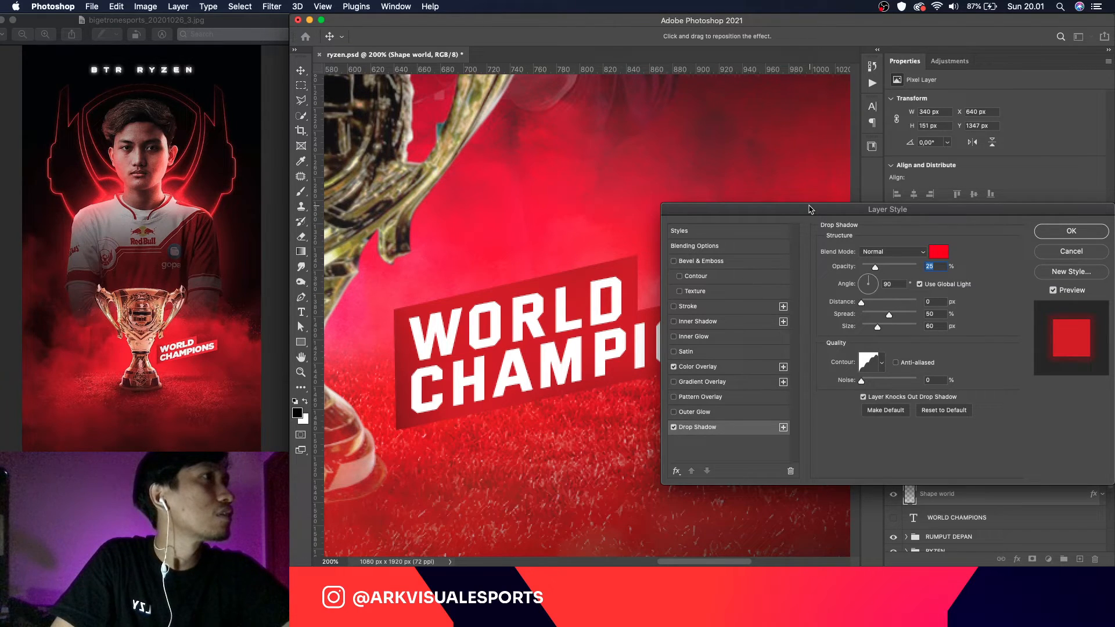
{"action": "left_click_drag", "start_coordinate": [810, 210], "coordinate": [876, 230]}
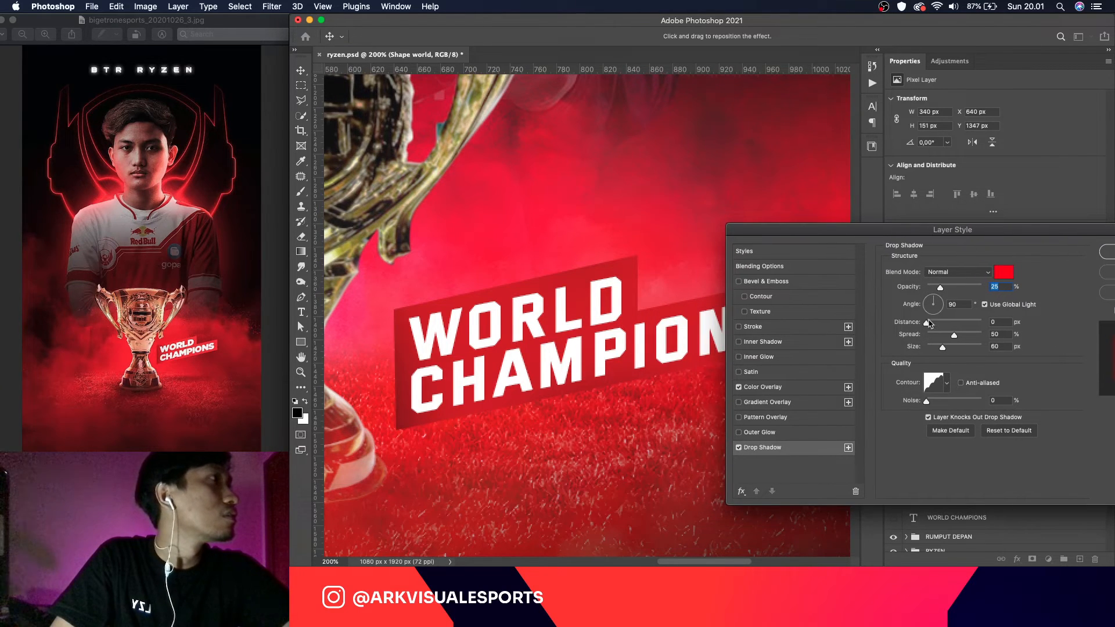
{"action": "left_click", "coordinate": [1004, 272]}
{"action": "left_click_drag", "start_coordinate": [786, 374], "coordinate": [652, 463]}
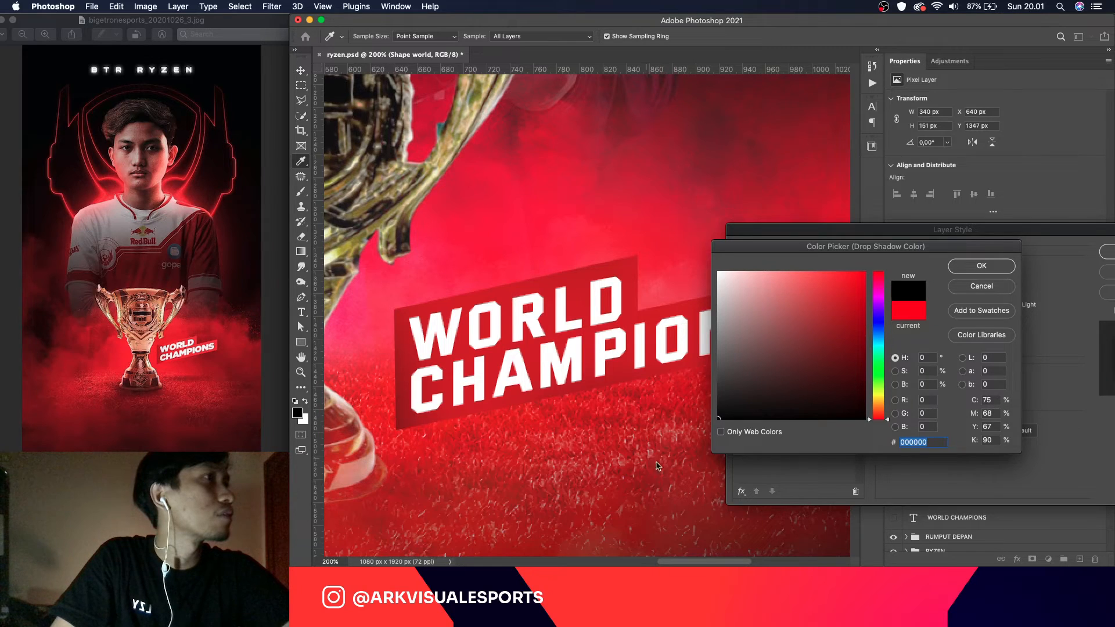
{"action": "left_click", "coordinate": [982, 269]}
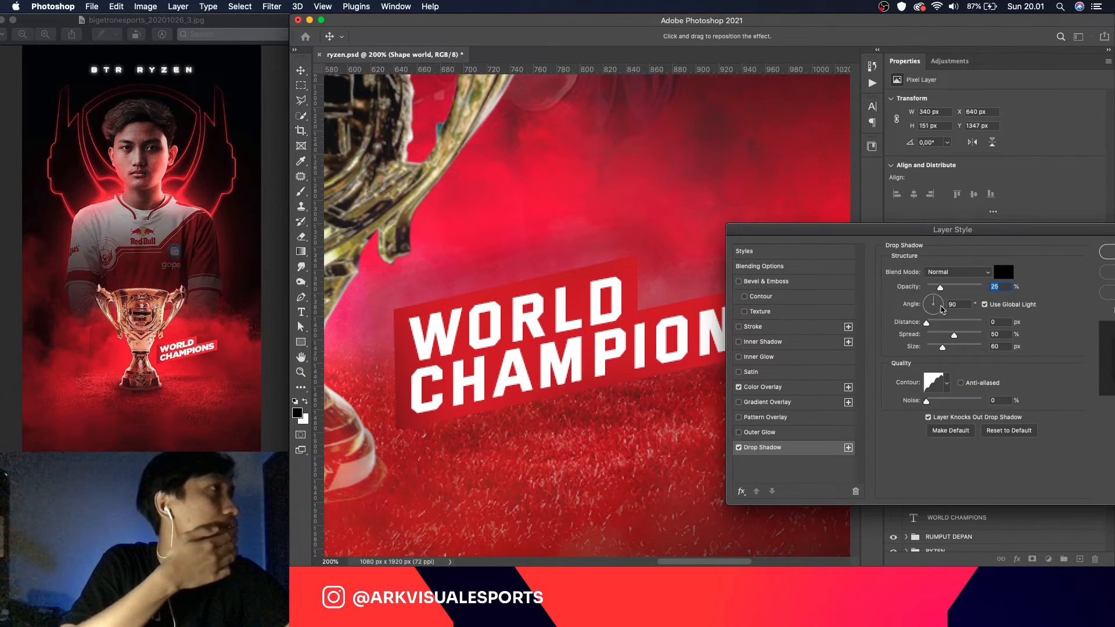
Step: Try the Multiply blend mode on the banner's drop shadow and return it to Normal
{"action": "left_click", "coordinate": [956, 273]}
{"action": "left_click", "coordinate": [948, 304]}
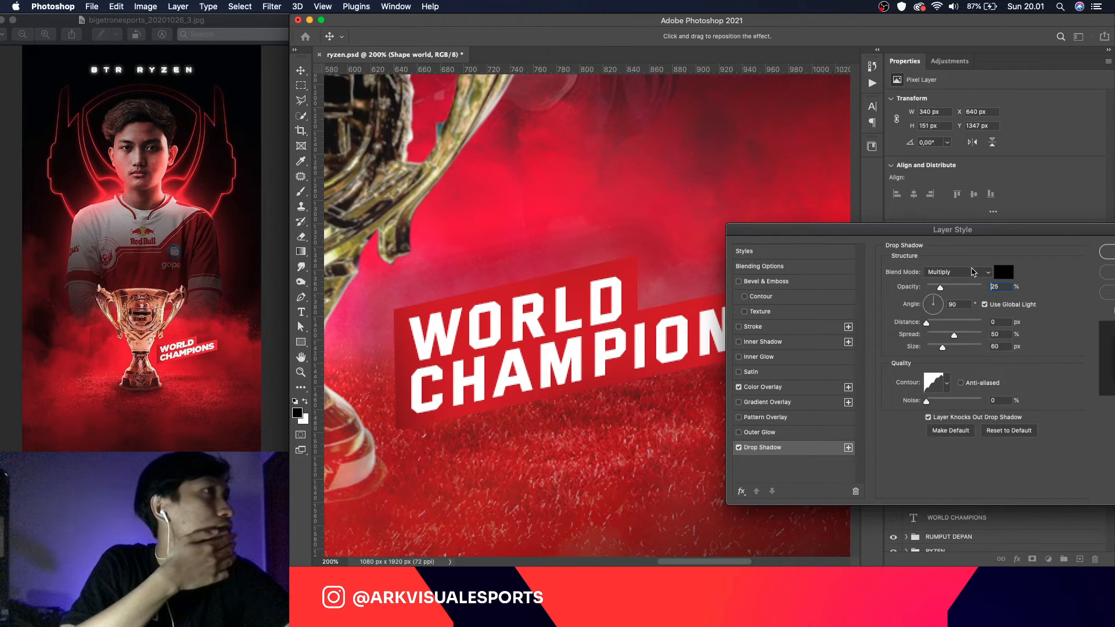
{"action": "left_click", "coordinate": [951, 273]}
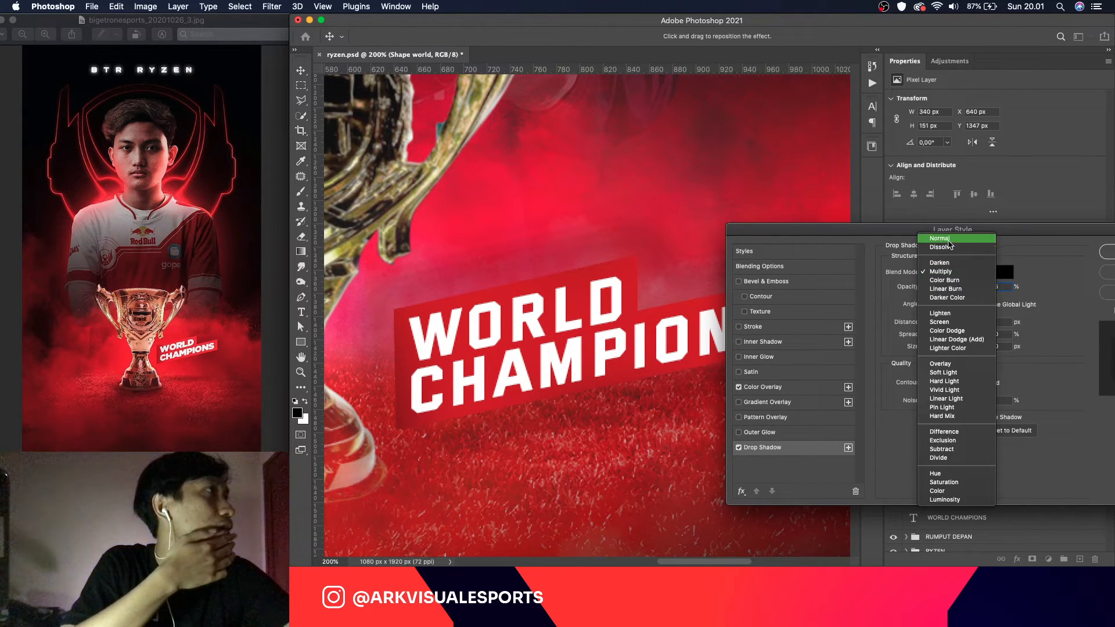
{"action": "left_click", "coordinate": [951, 243]}
Step: Set the drop shadow's distance to 15 px, spread to 3% and size to 8 px, and choose the rounded convex contour
{"action": "mouse_move", "coordinate": [941, 338]}
{"action": "left_mouse_down"}
{"action": "mouse_move", "coordinate": [928, 339]}
{"action": "mouse_move", "coordinate": [931, 350]}
{"action": "mouse_move", "coordinate": [936, 327]}
{"action": "left_mouse_up"}
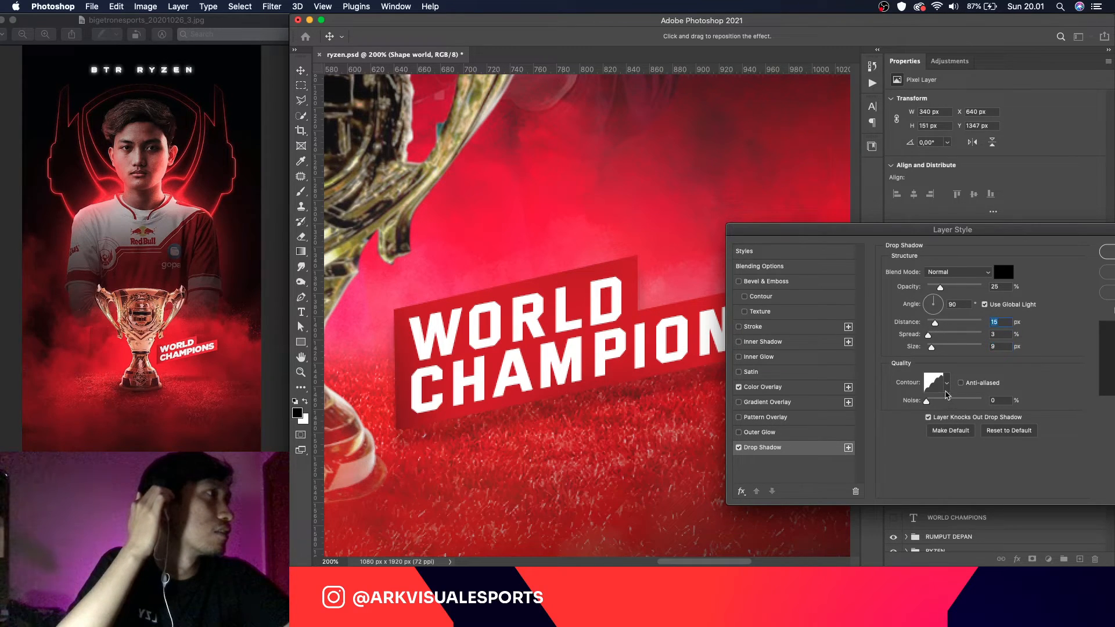
{"action": "left_click", "coordinate": [946, 383]}
{"action": "left_click", "coordinate": [877, 429]}
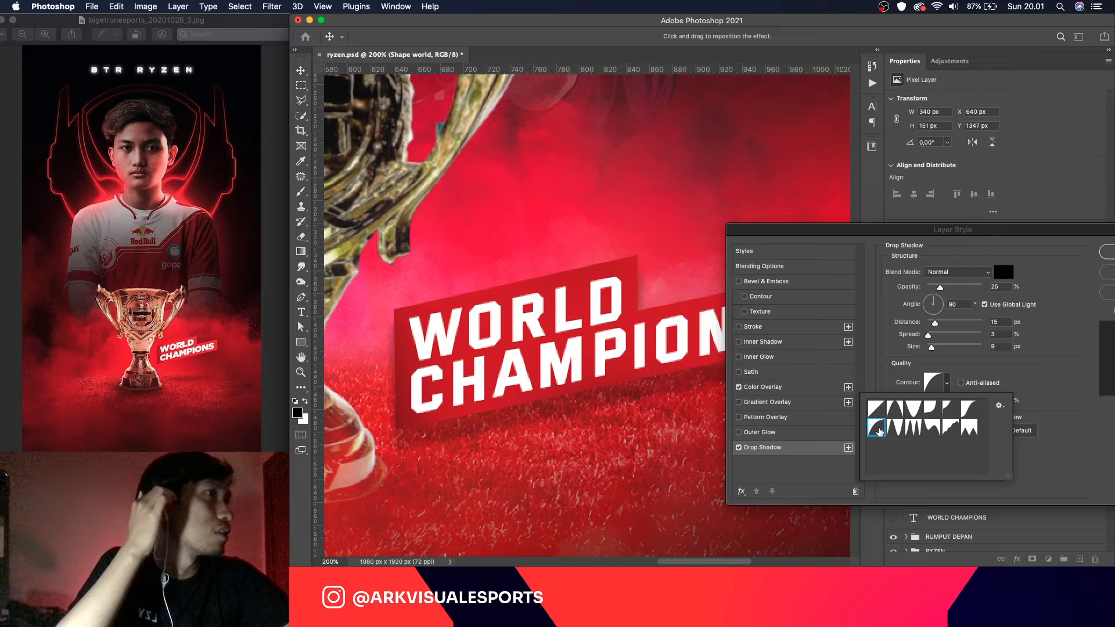
{"action": "left_click", "coordinate": [983, 347]}
{"action": "left_click_drag", "start_coordinate": [927, 401], "coordinate": [926, 402]}
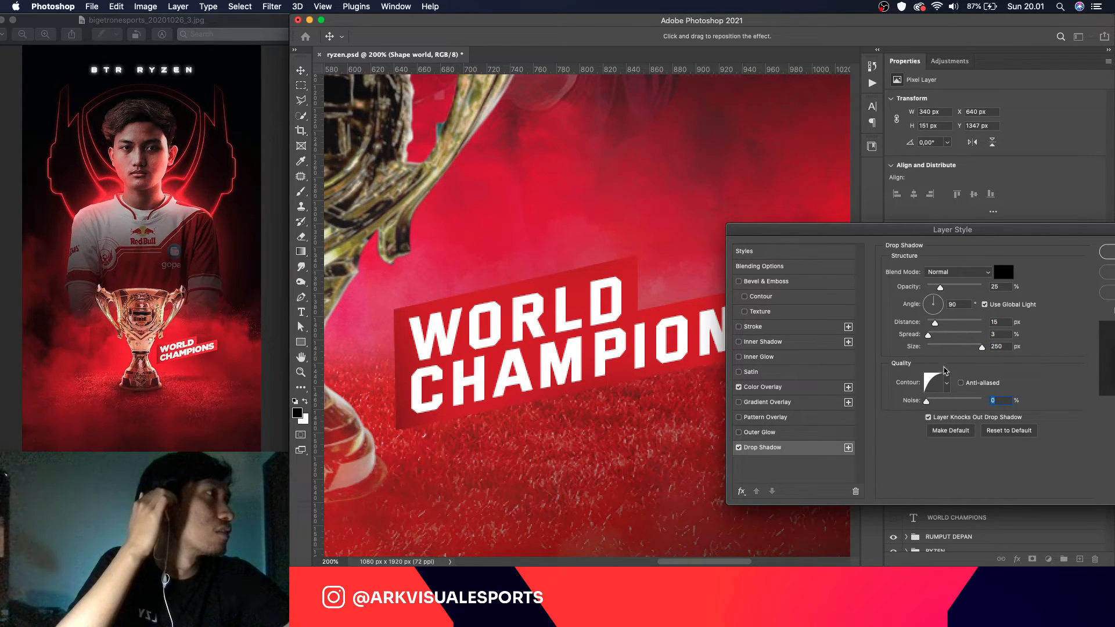
{"action": "left_click_drag", "start_coordinate": [938, 349], "coordinate": [931, 350]}
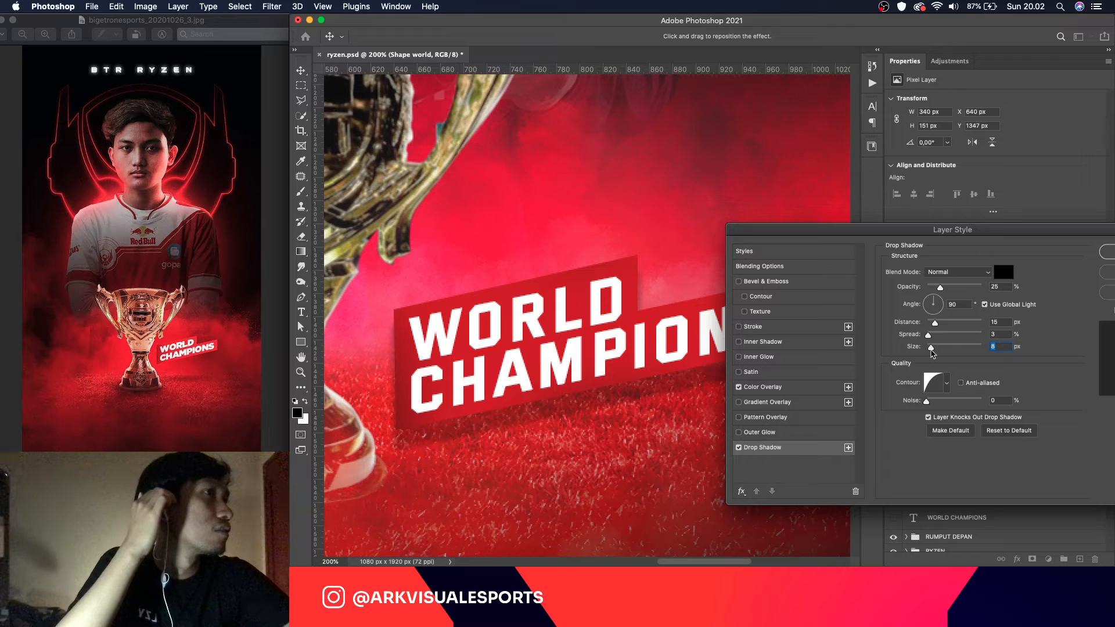
Step: Refine the banner's drop shadow to 21% opacity, 14 px distance, 1% spread and 29 px size, and apply the style
{"action": "left_click_drag", "start_coordinate": [931, 349], "coordinate": [940, 323]}
{"action": "key", "text": "Tab"}
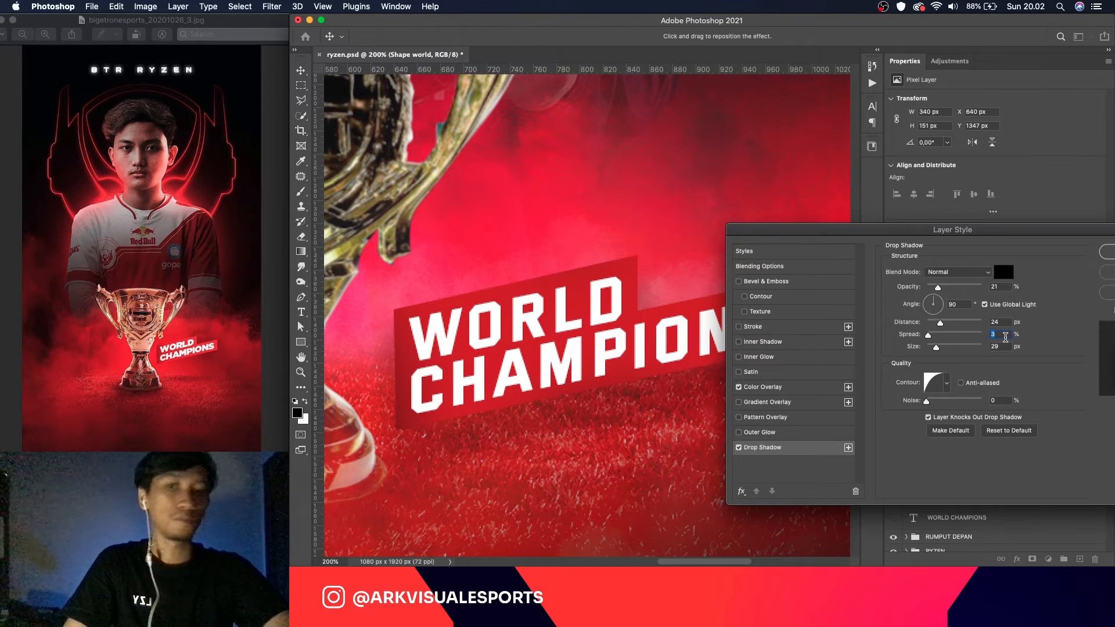
{"action": "type", "text": "1"}
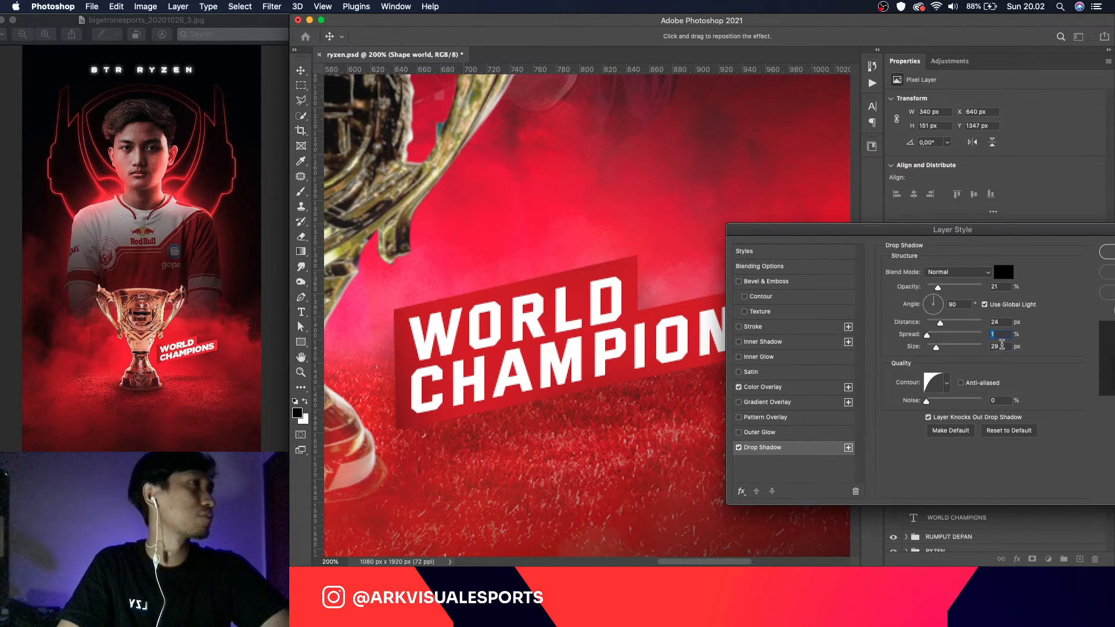
{"action": "key", "text": "Tab"}
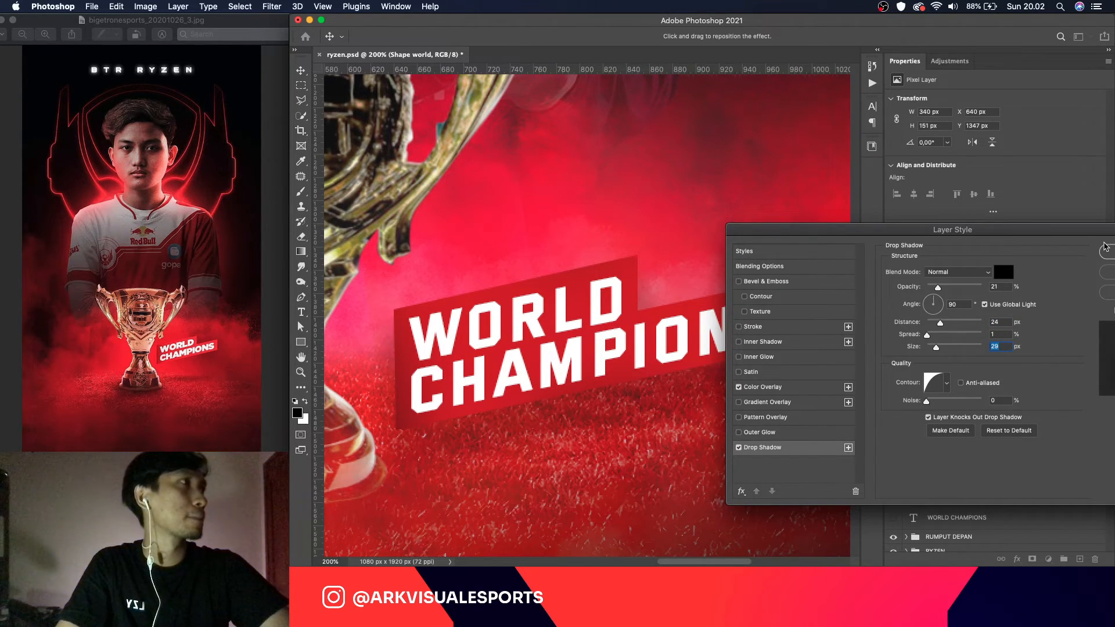
{"action": "left_click_drag", "start_coordinate": [940, 323], "coordinate": [934, 324]}
{"action": "left_click", "coordinate": [1106, 251]}
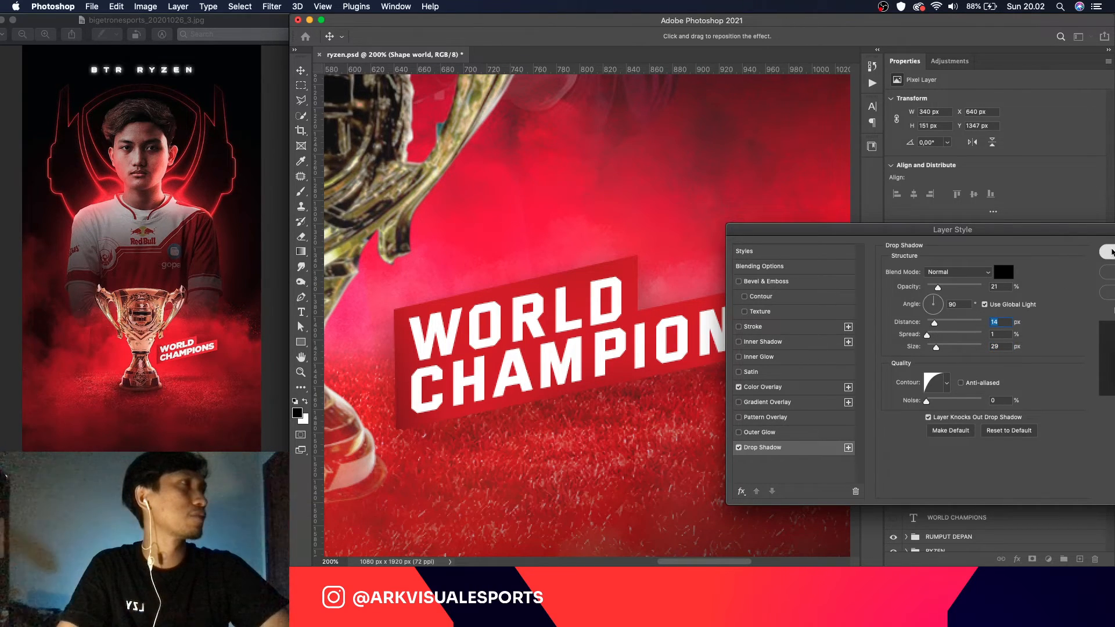
Step: Save the poster document ryzen.psd
{"action": "key", "text": "super+minus"}
{"action": "key", "text": "super+minus"}
{"action": "key", "text": "super+minus"}
{"action": "key", "text": "super+minus"}
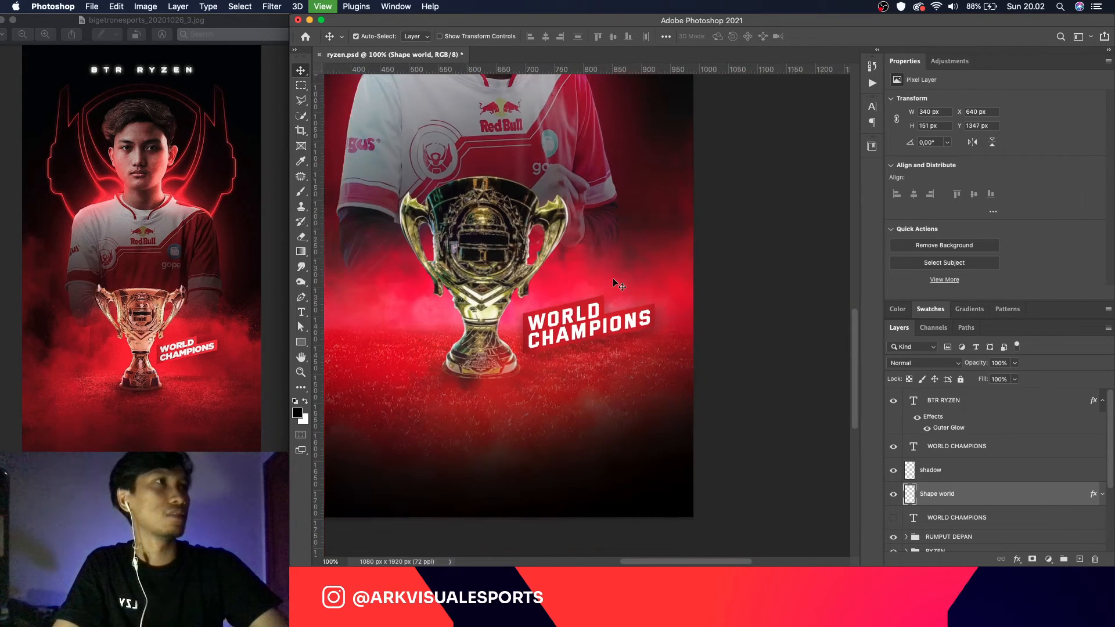
{"action": "key", "text": "super+s"}
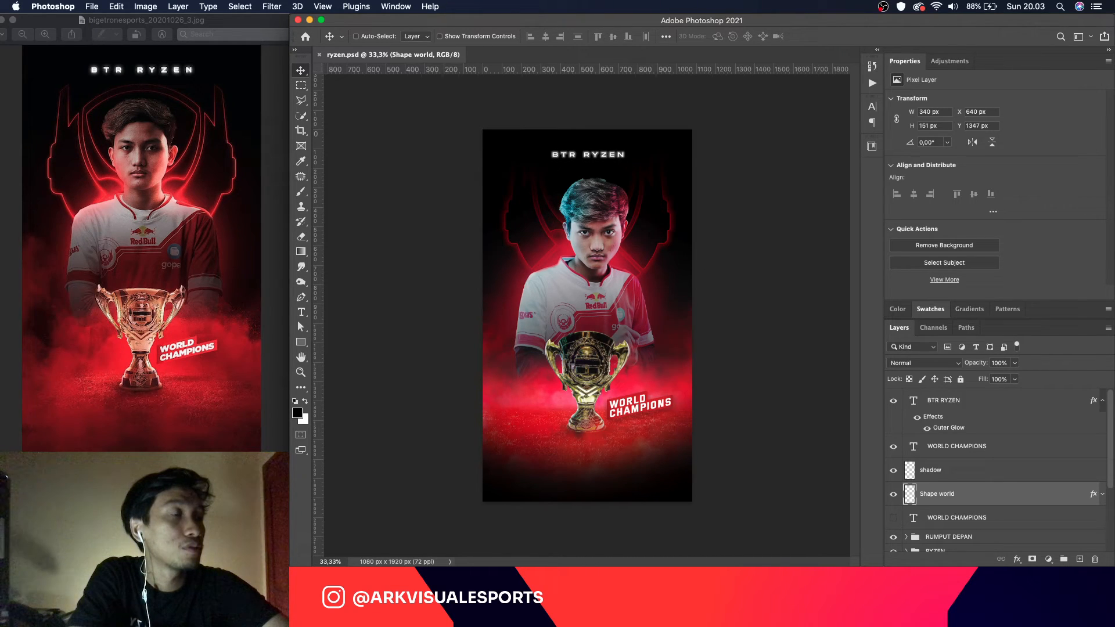
{"action": "key", "text": "super+equal"}
{"action": "scroll", "coordinate": [678, 343], "scroll_direction": "up", "scroll_amount": 3}
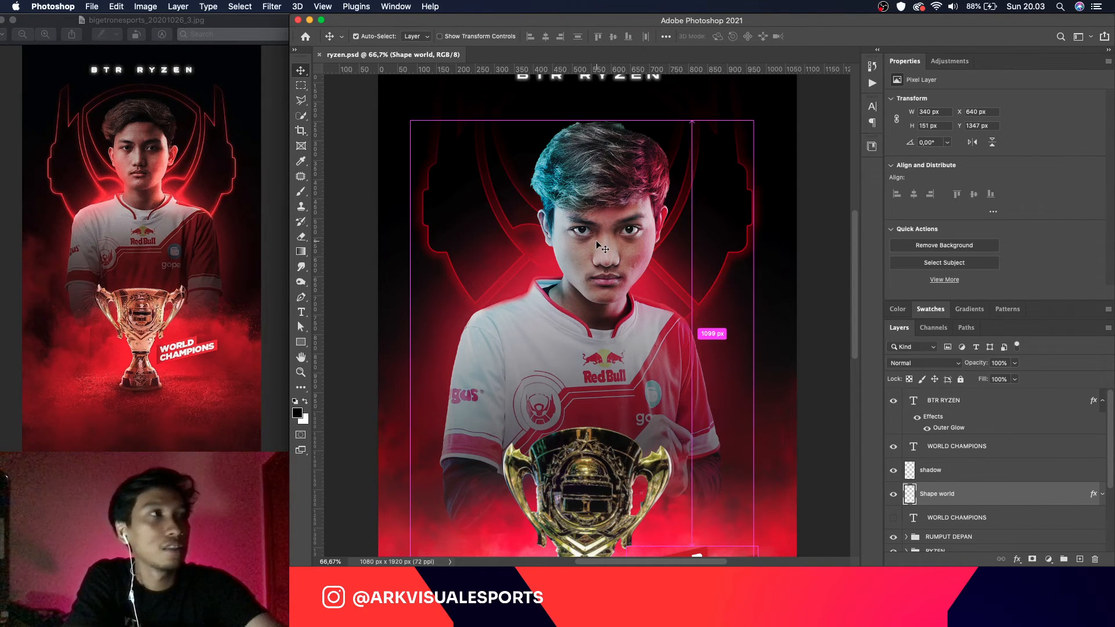
{"action": "key", "text": "super+minus"}
{"action": "key", "text": "super+minus"}
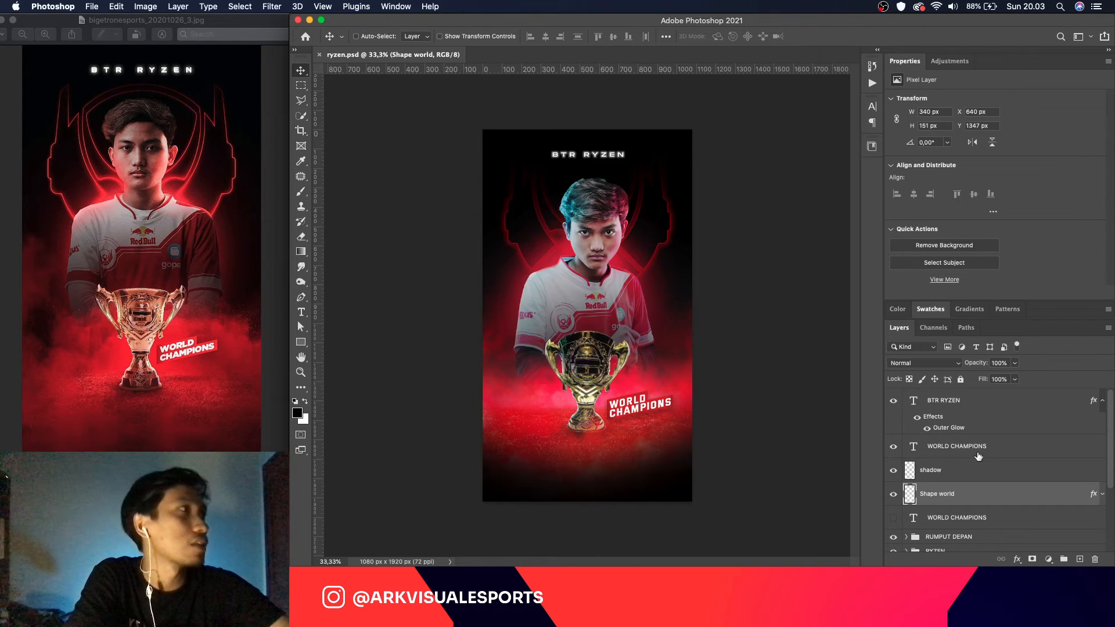
Step: Set the letter tracking of the BTR RYZEN title to 1000 and nudge the title 2 px to the left
{"action": "double_click", "coordinate": [913, 401]}
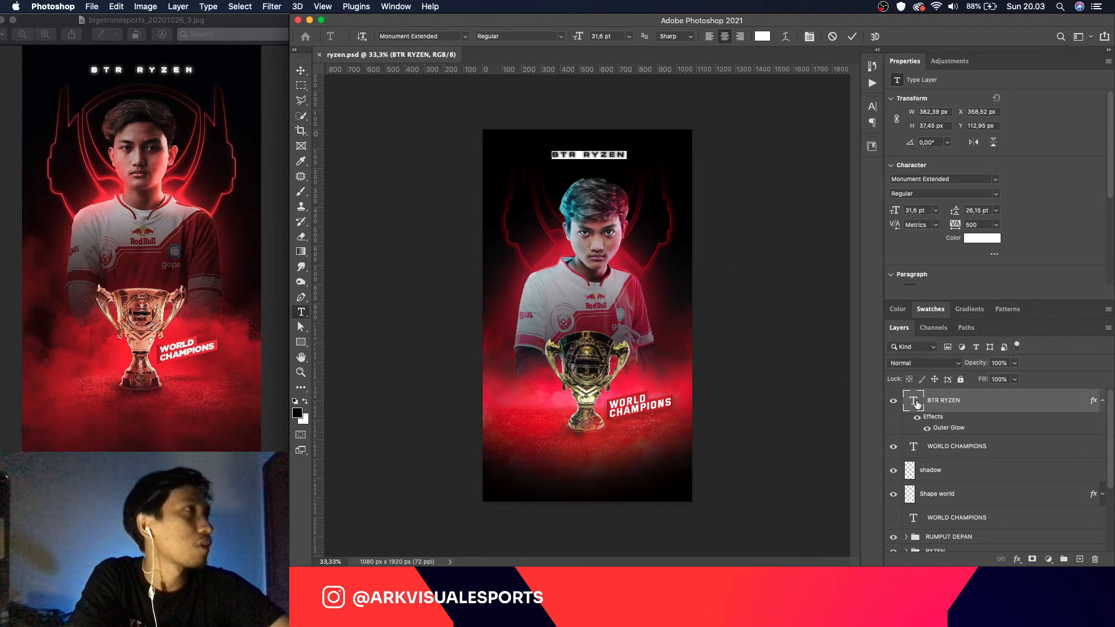
{"action": "left_click", "coordinate": [872, 106]}
{"action": "left_click", "coordinate": [840, 150]}
{"action": "type", "text": "1000"}
{"action": "left_click", "coordinate": [828, 281]}
{"action": "left_click", "coordinate": [873, 111]}
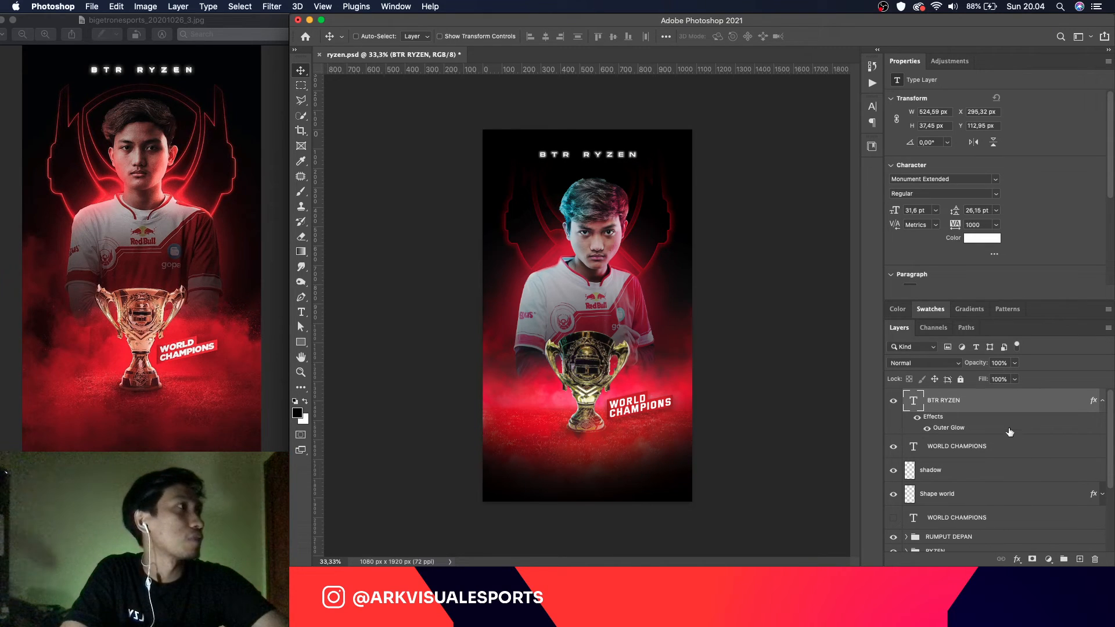
{"action": "left_click_drag", "start_coordinate": [623, 155], "coordinate": [623, 157]}
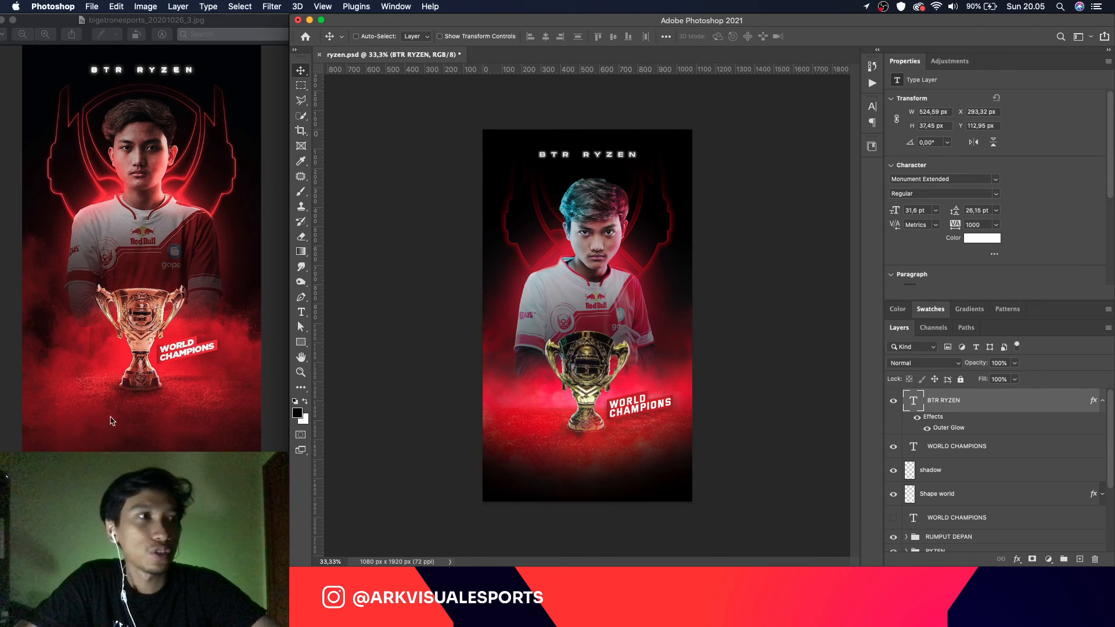
Step: Switch through the browser and Finder to bring up the reference poster in Preview, and return to ryzen.psd in Photoshop
{"action": "key", "text": "super+Tab"}
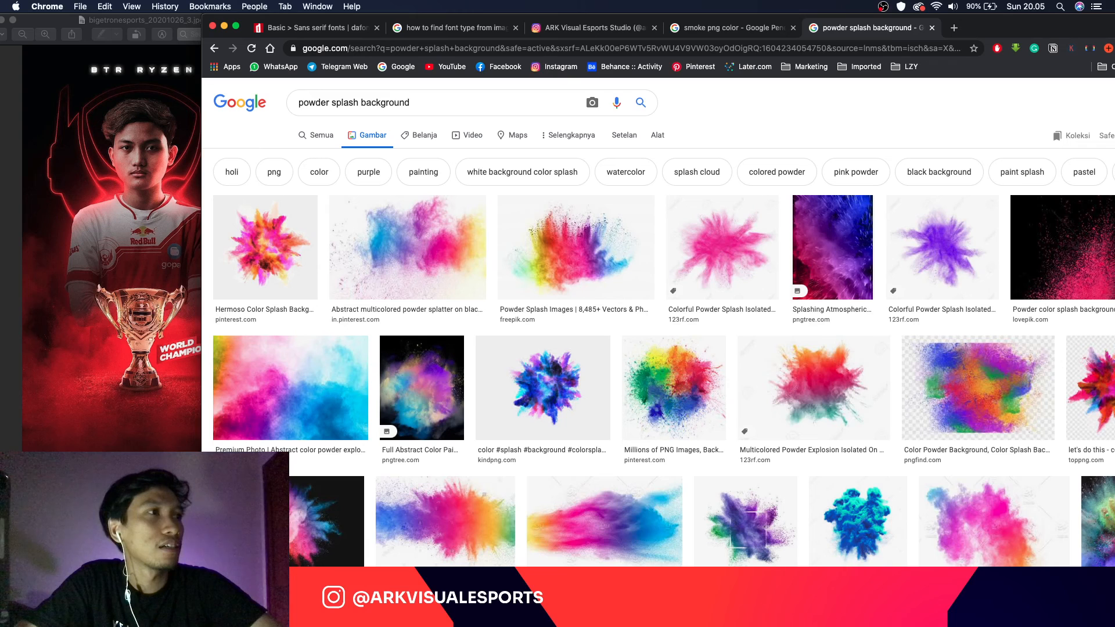
{"action": "key", "text": "super+Tab"}
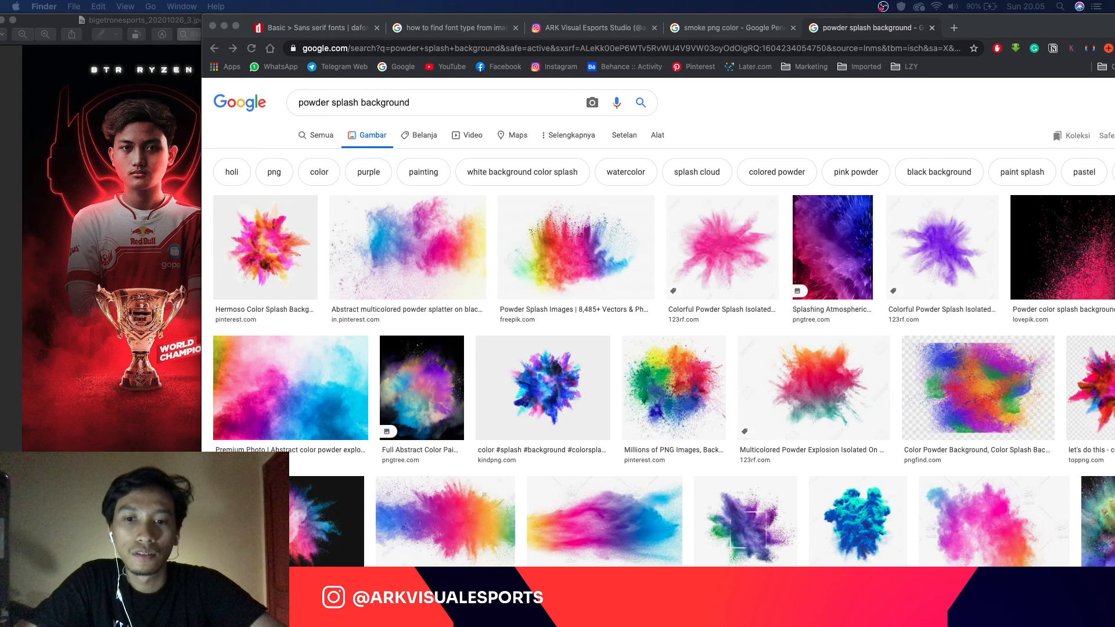
{"action": "key", "text": "super+Tab"}
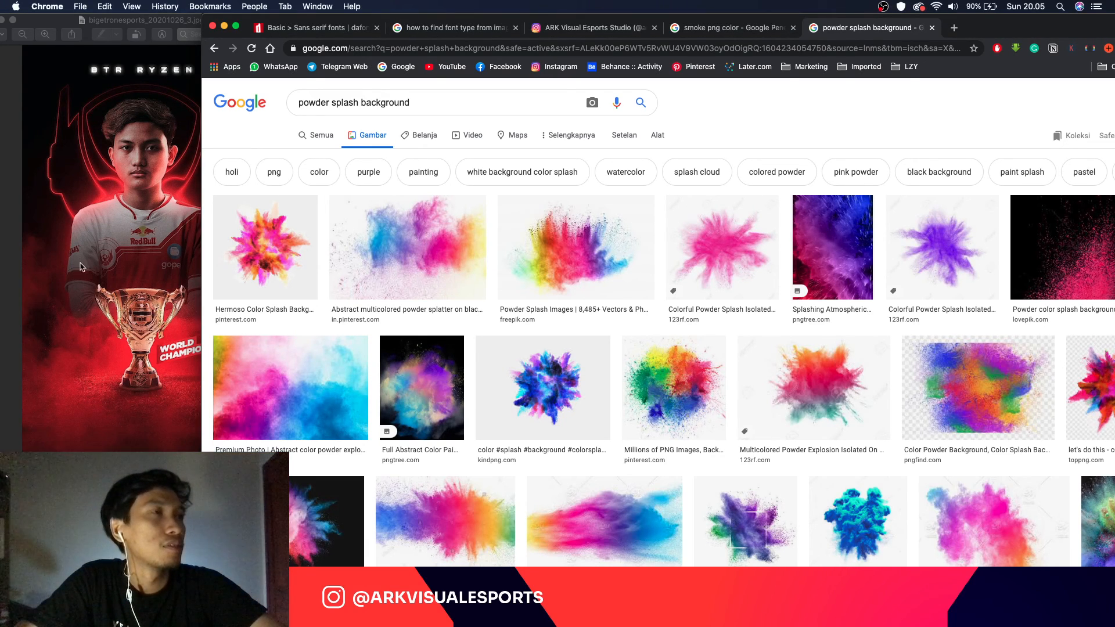
{"action": "left_click", "coordinate": [130, 27]}
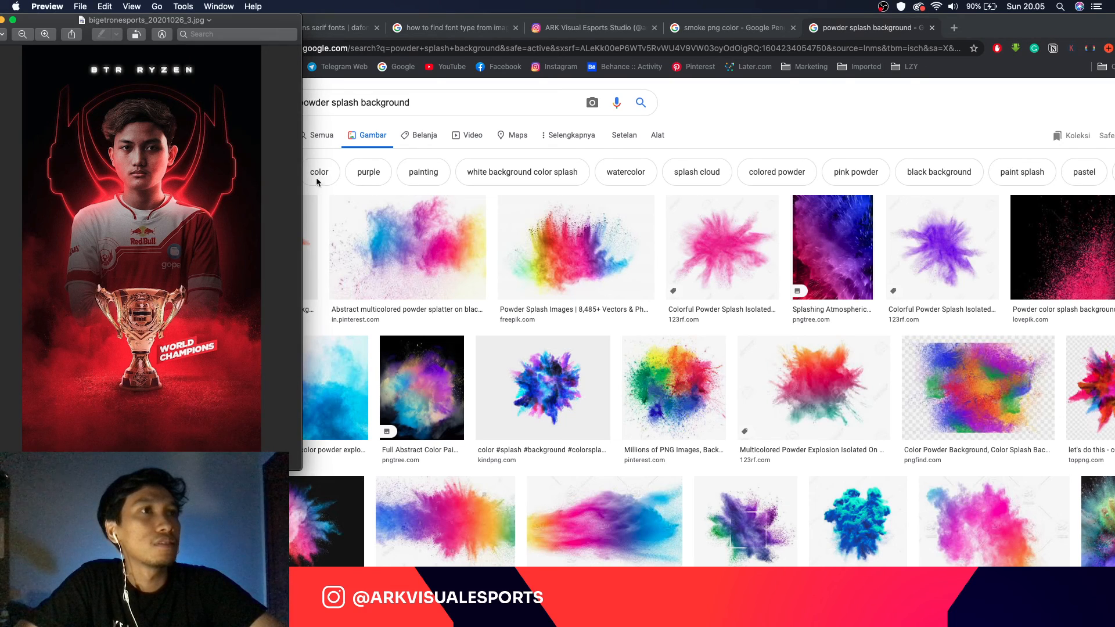
{"action": "key", "text": "super+Tab"}
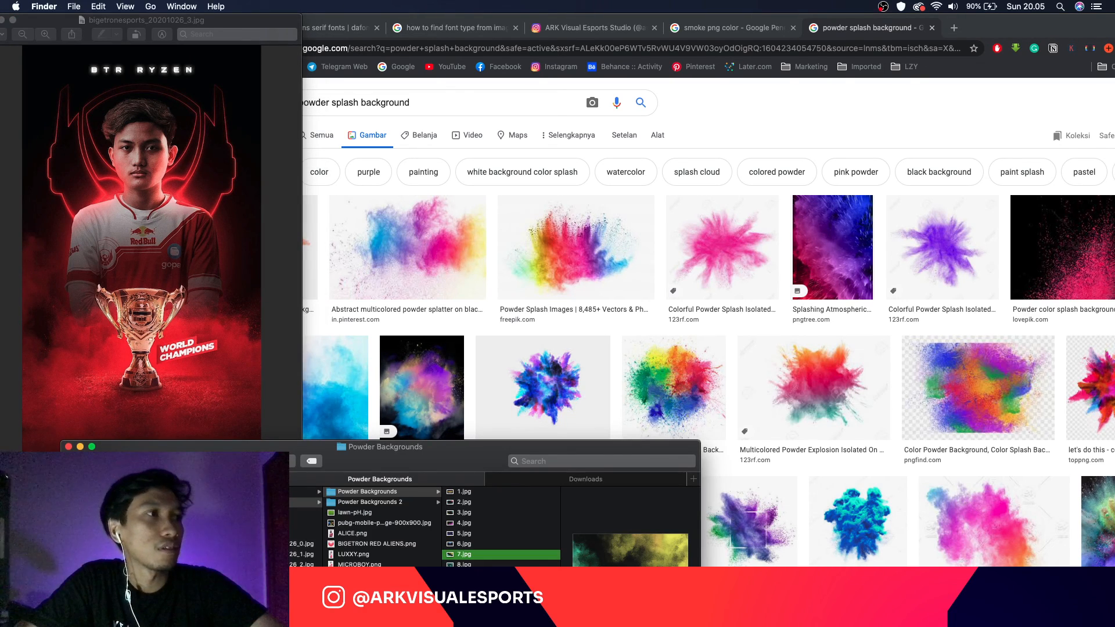
{"action": "key", "text": "super+Tab"}
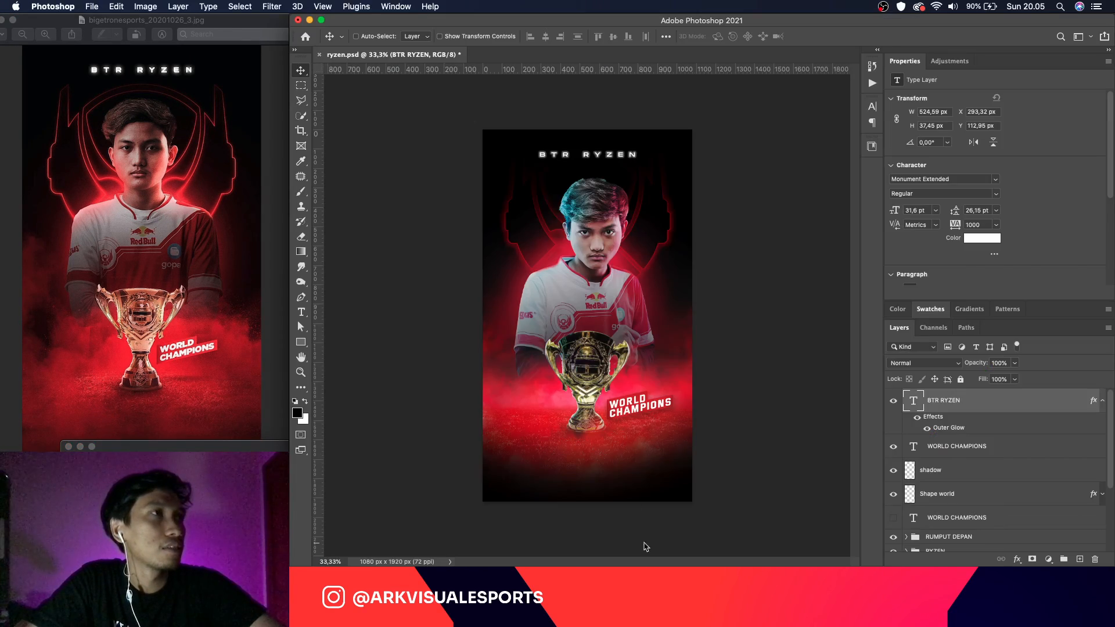